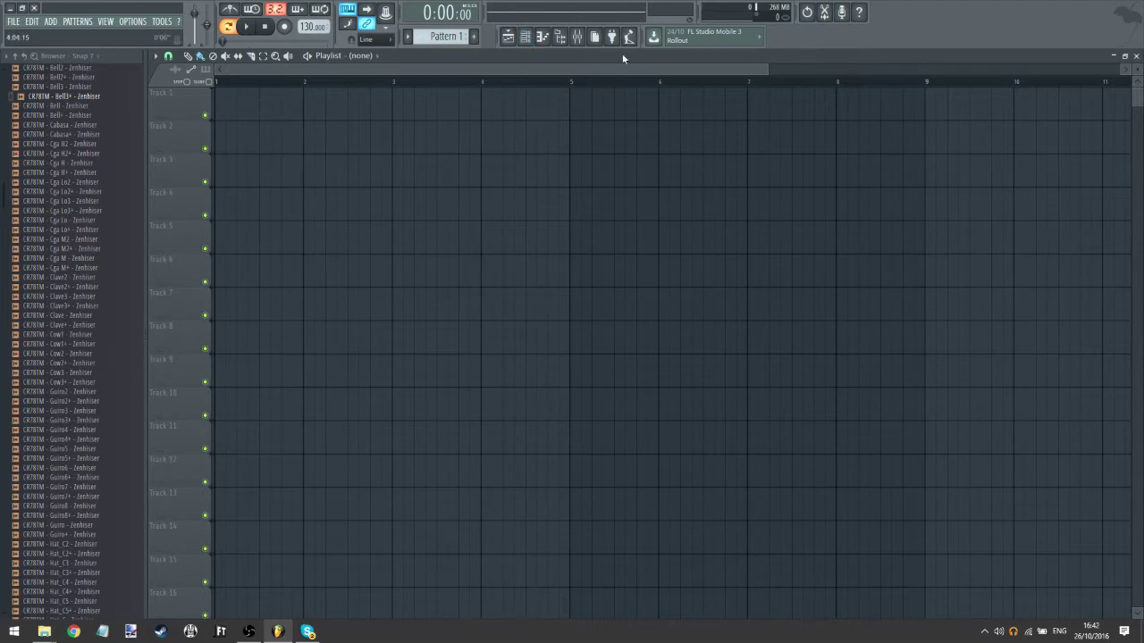
- Show the channel rack and collapse the CR78 - The Machine - Zenhiser pack in the sample browser
click(530, 39)
scroll(36, 259, up, 10)
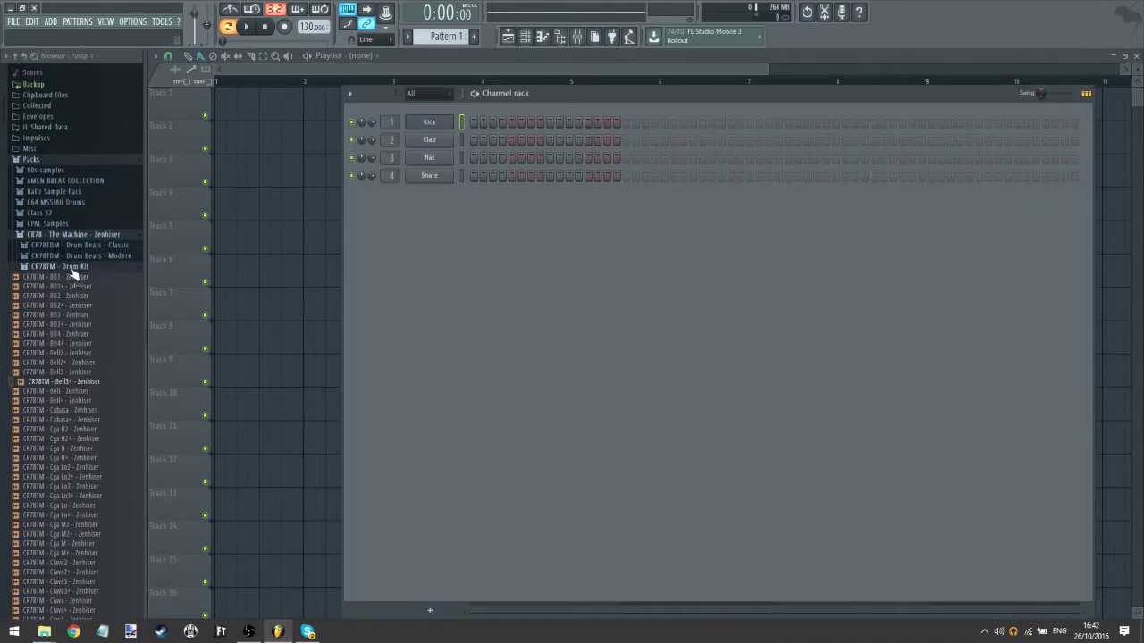
click(78, 237)
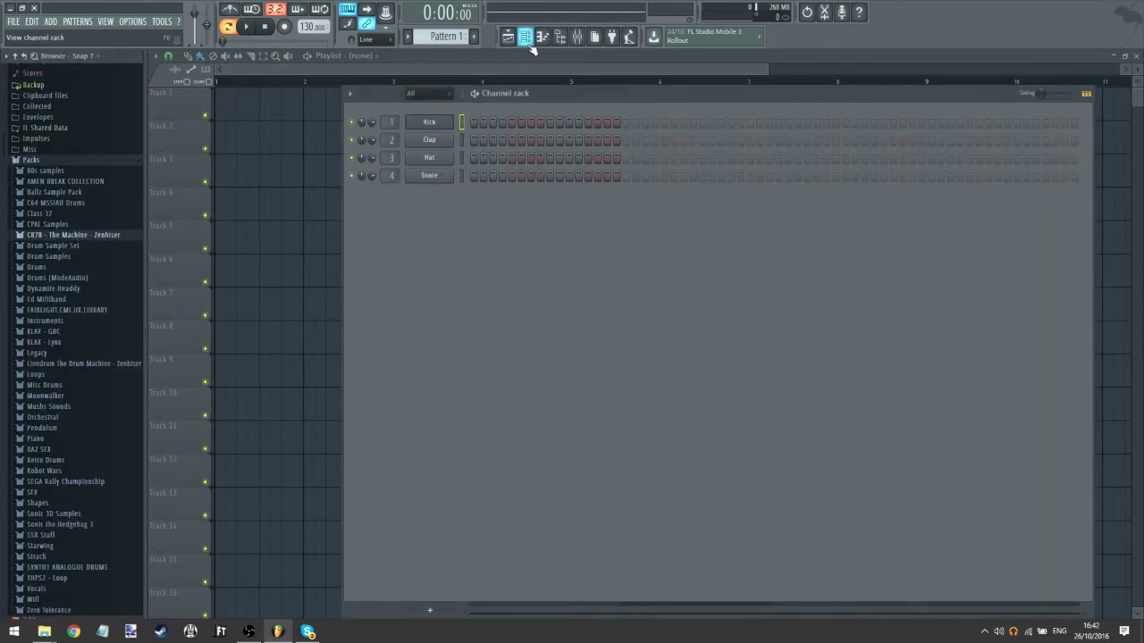
- Replace the Kick channel in the channel rack with the Synth1 VSTi synthesizer
click(560, 37)
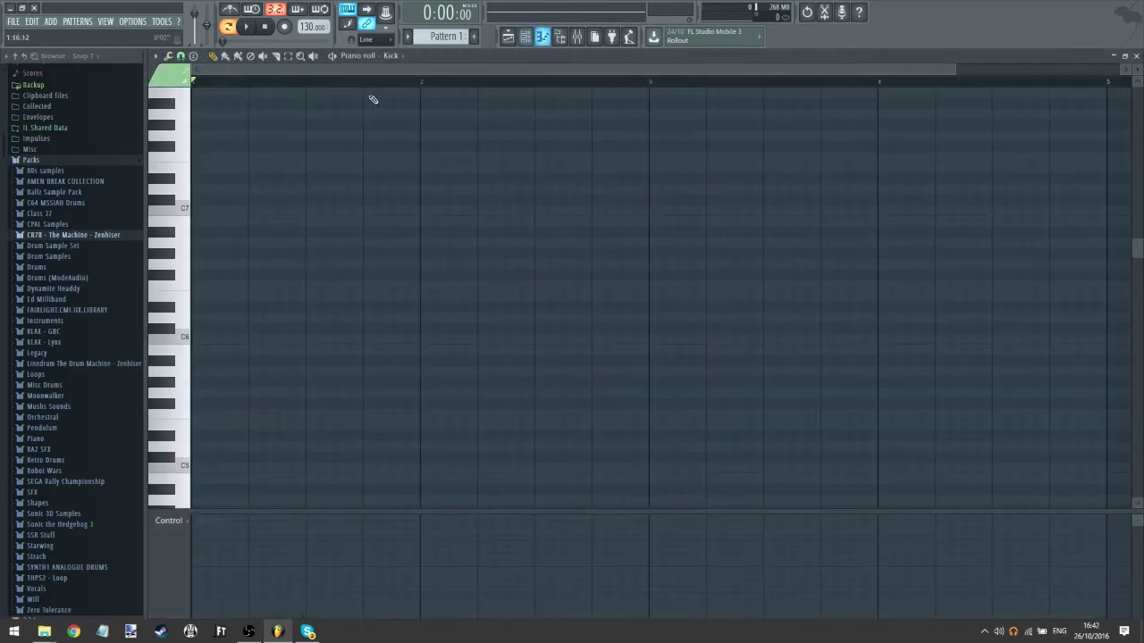
click(533, 39)
right_click(444, 123)
mouse_move(503, 215)
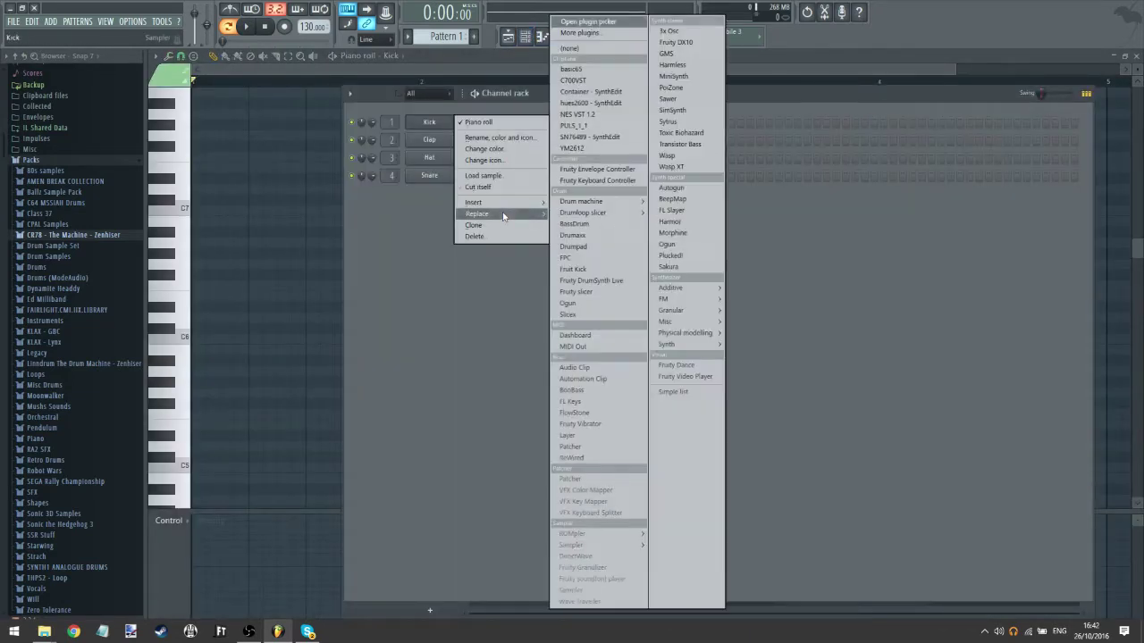
mouse_move(685, 334)
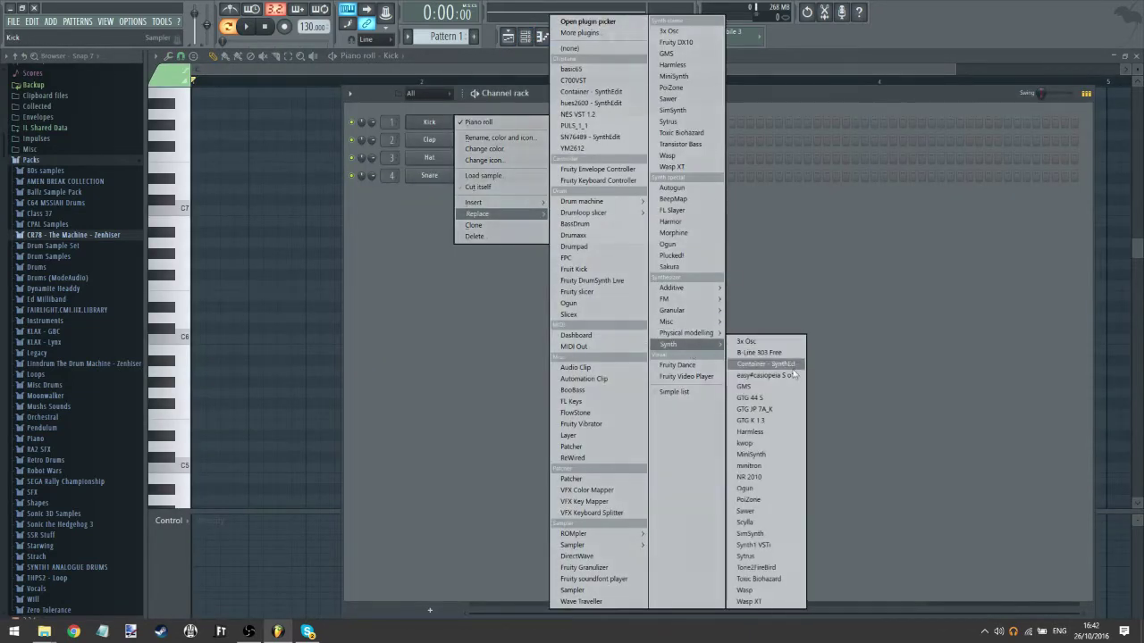
click(795, 548)
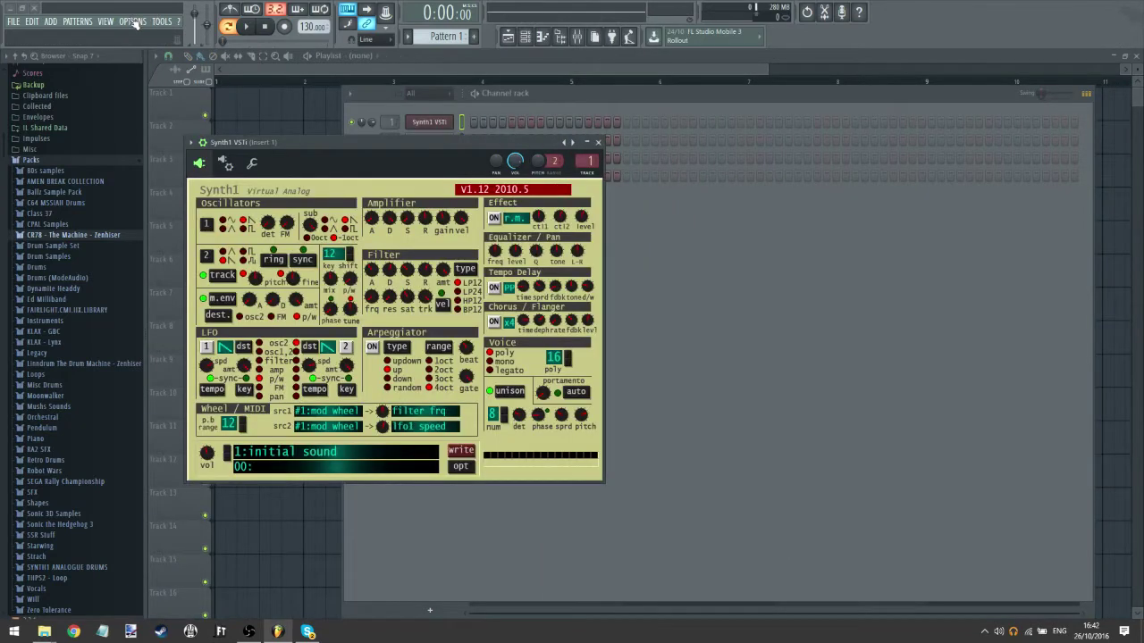
- Check the UM-ONE input device in the MIDI settings
click(132, 24)
click(143, 34)
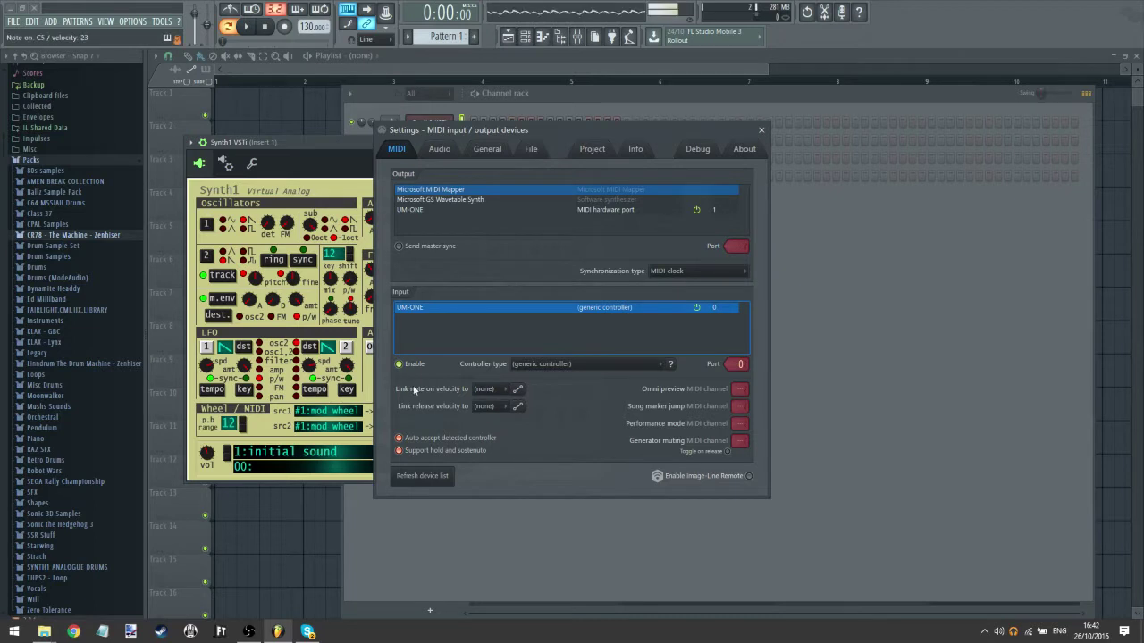
click(761, 130)
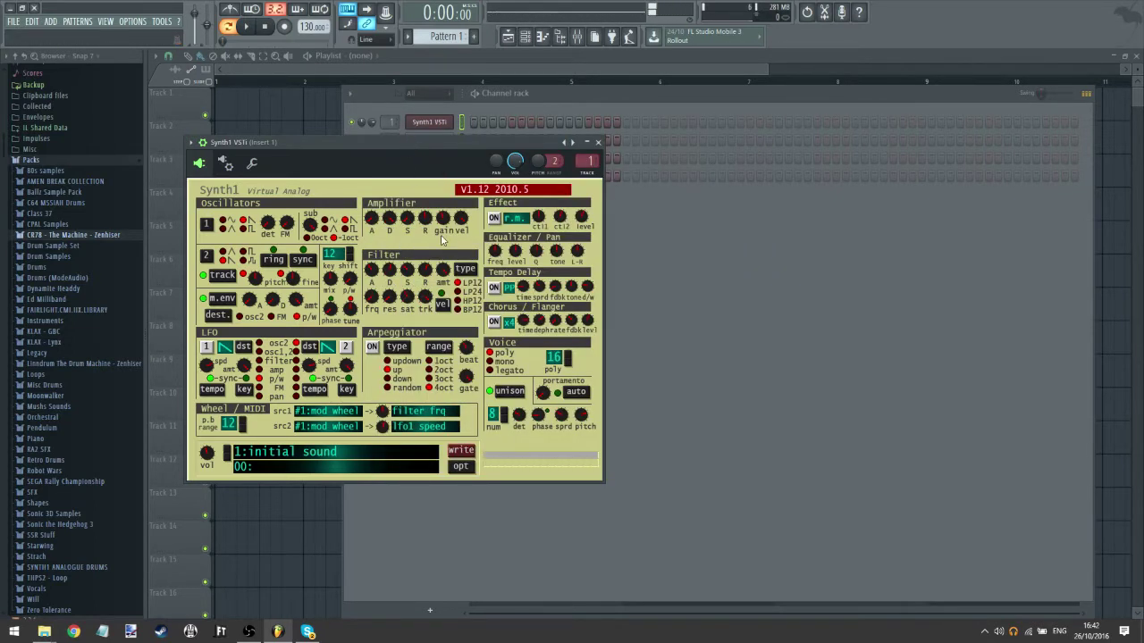
- Load the SID preset into Synth1
click(577, 143)
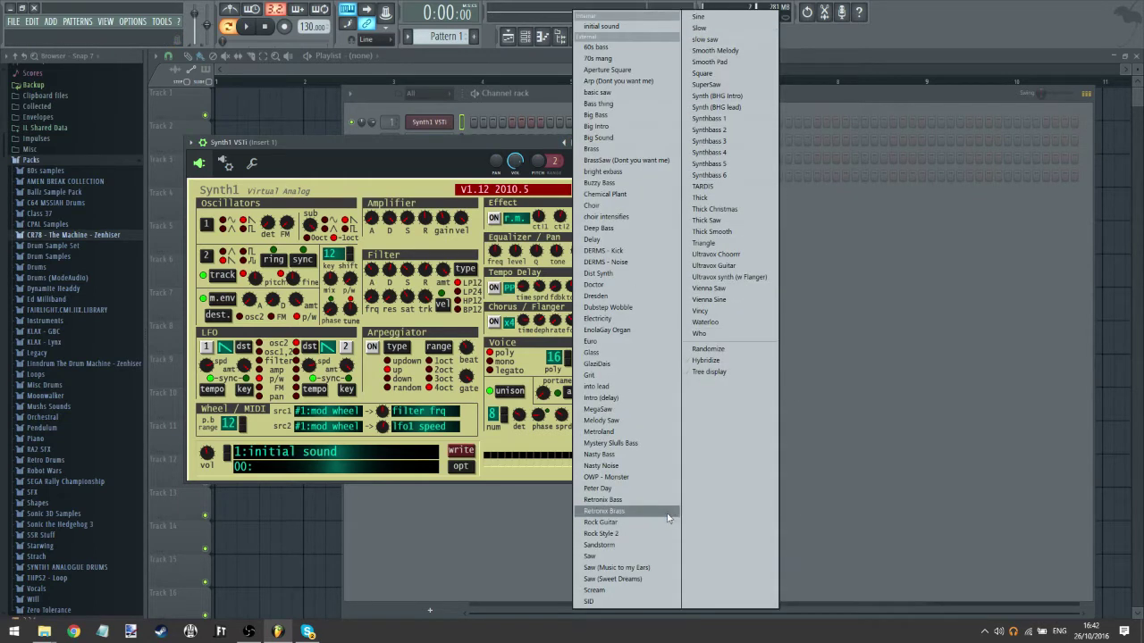
click(587, 602)
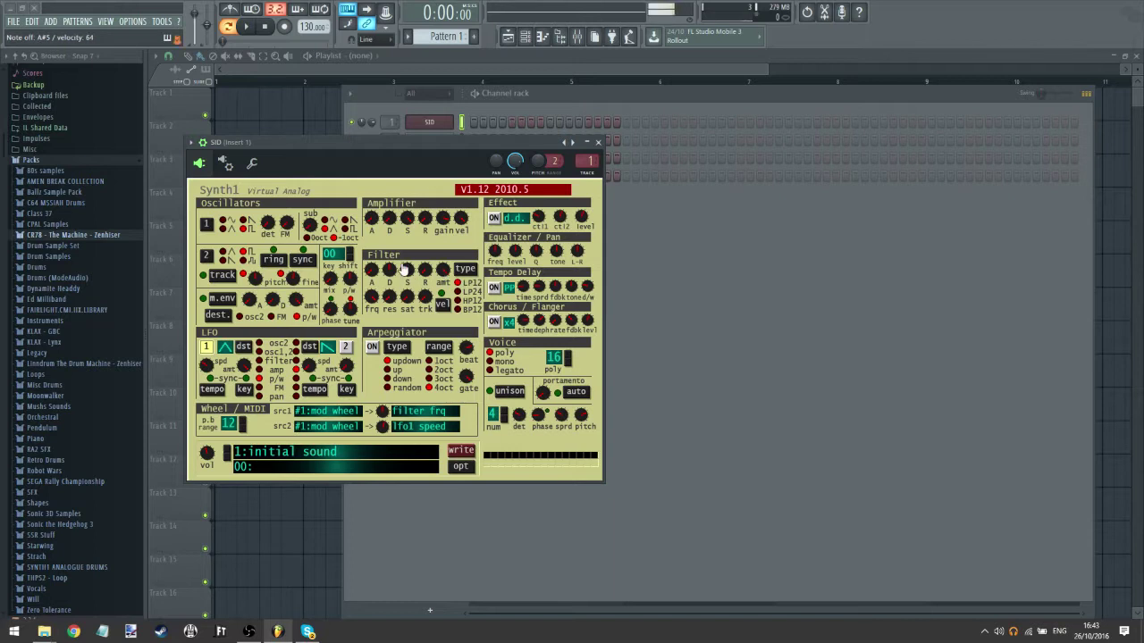
- Adjust the amplifier gain and the oscillator detune, FM and pulse-width knobs, and enable oscillator 2 tracking
drag(442, 218, 447, 243)
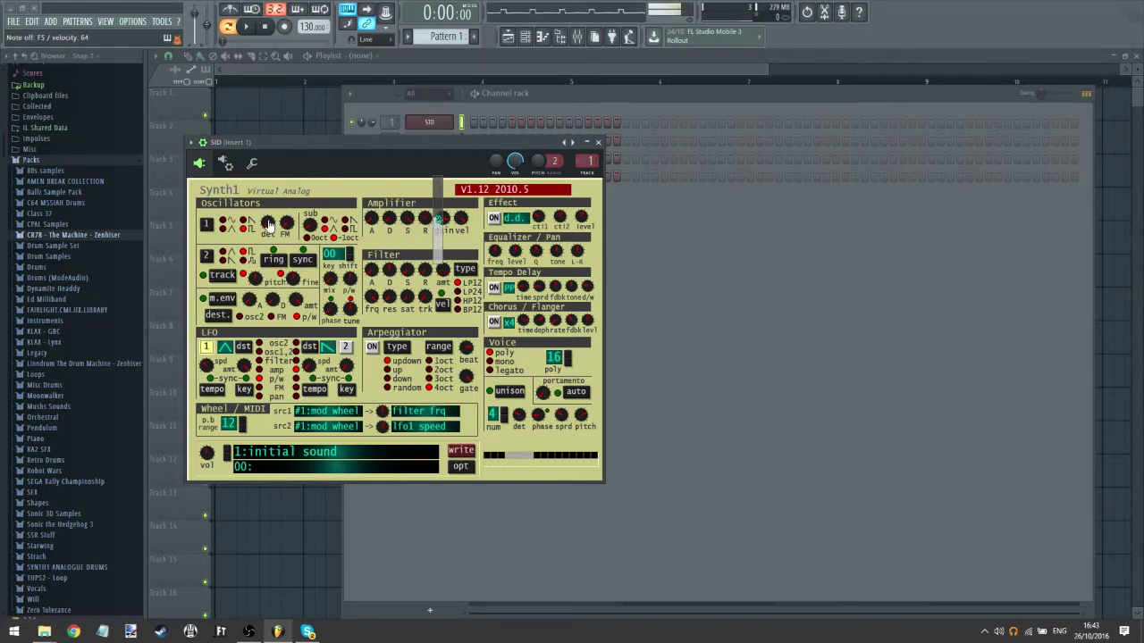
drag(268, 223, 277, 237)
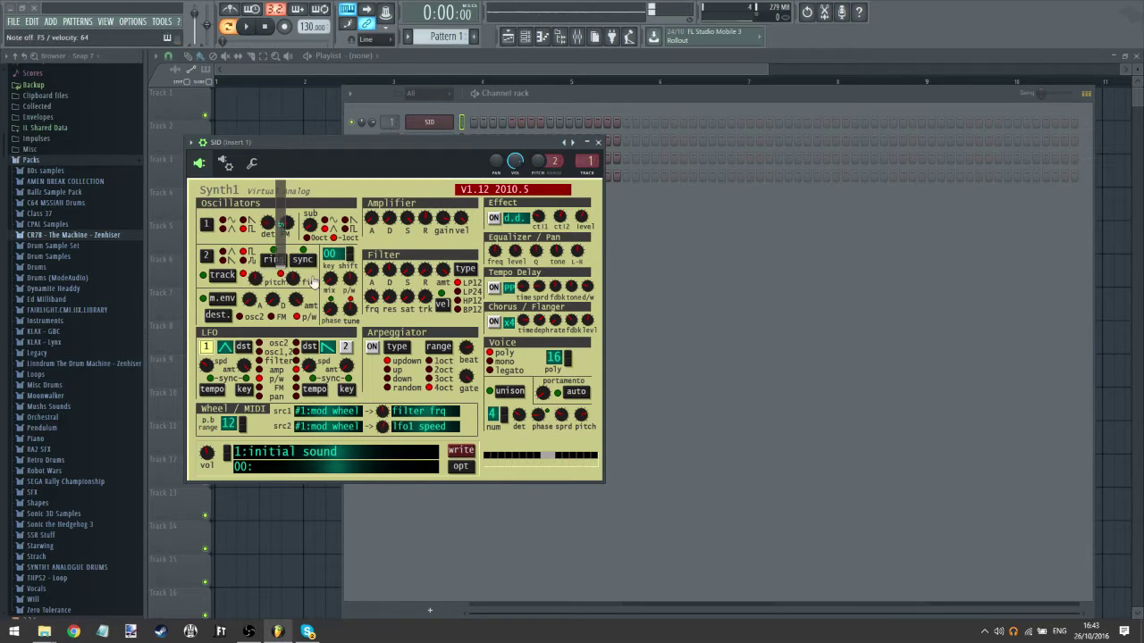
drag(348, 279, 345, 328)
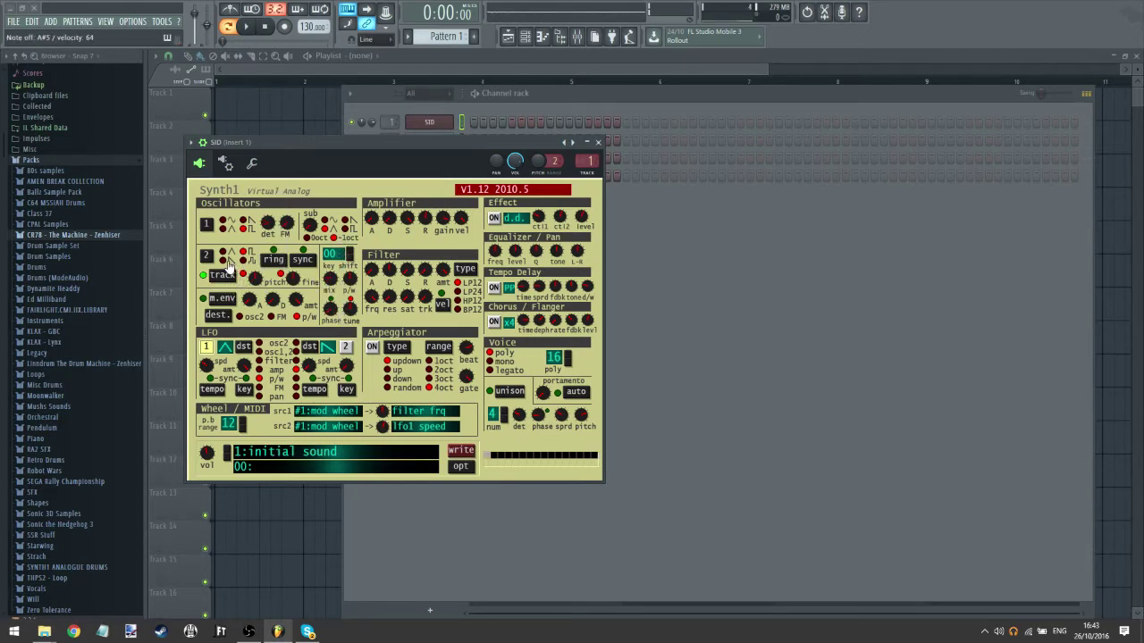
drag(253, 280, 390, 297)
- Shape Synth1's filter by adjusting its envelope attack, decay, sustain, release and amount
drag(442, 271, 407, 261)
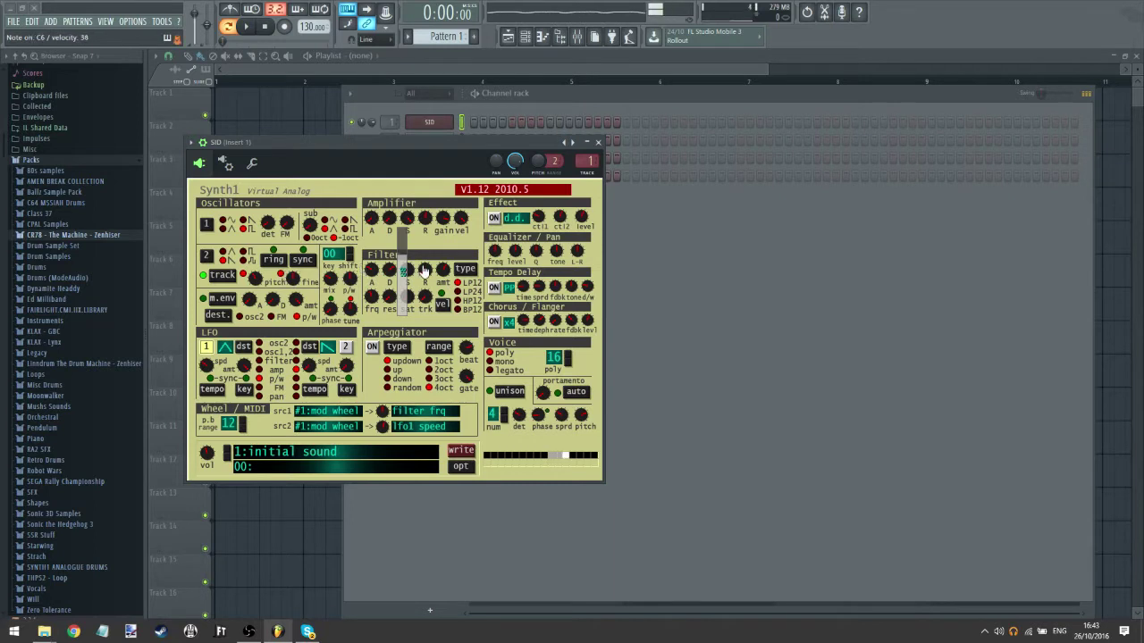
drag(425, 270, 403, 220)
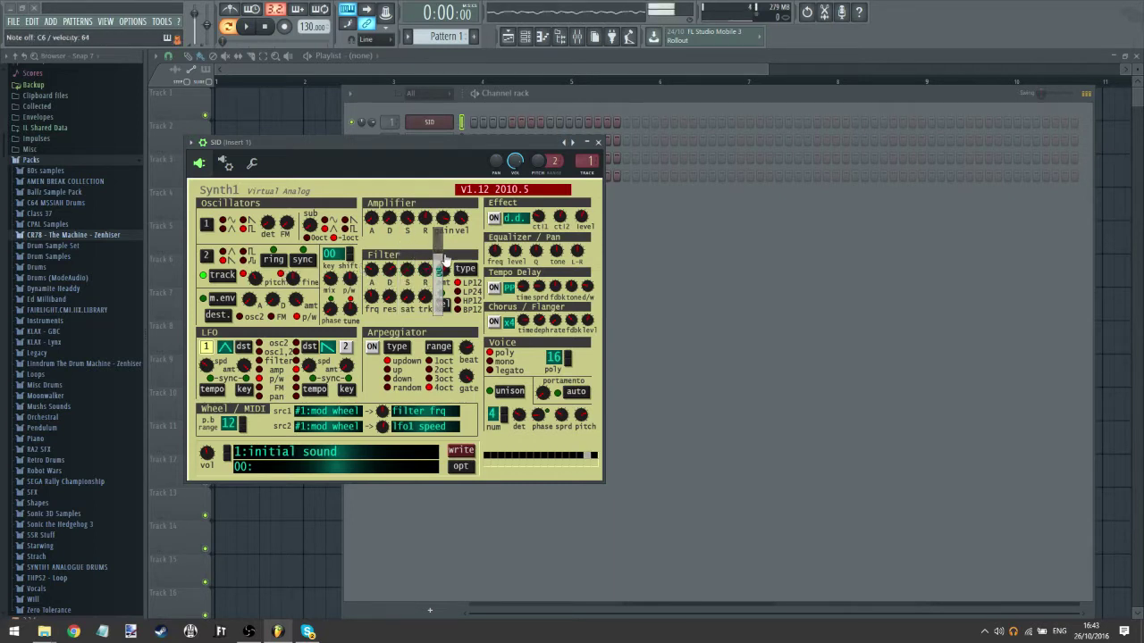
mouse_move(407, 260)
mouse_move(458, 268)
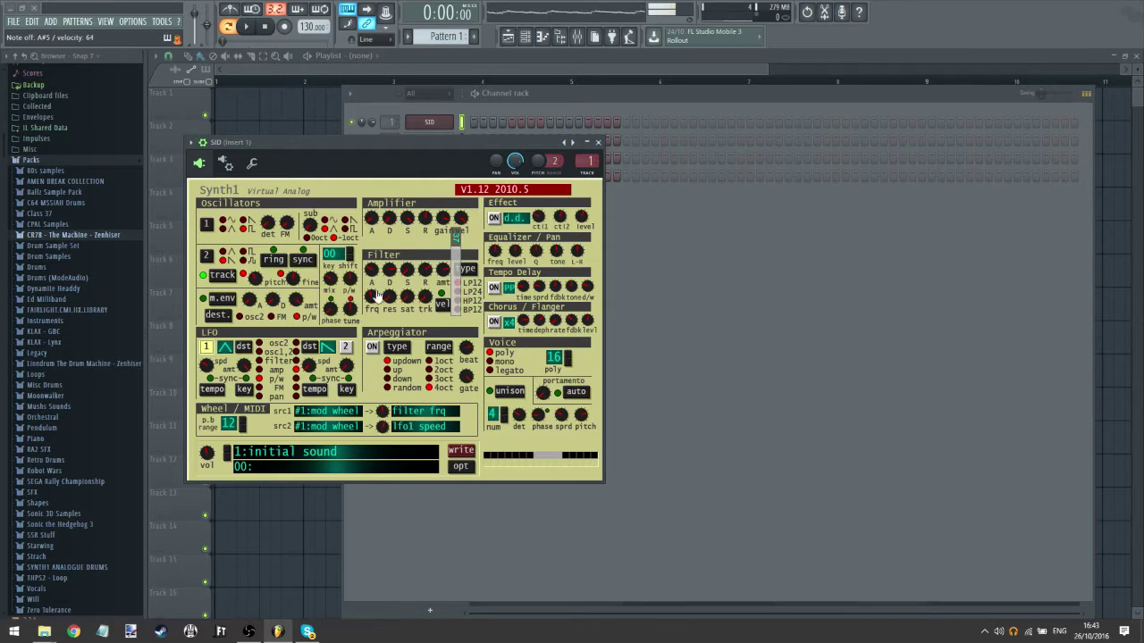
mouse_move(385, 308)
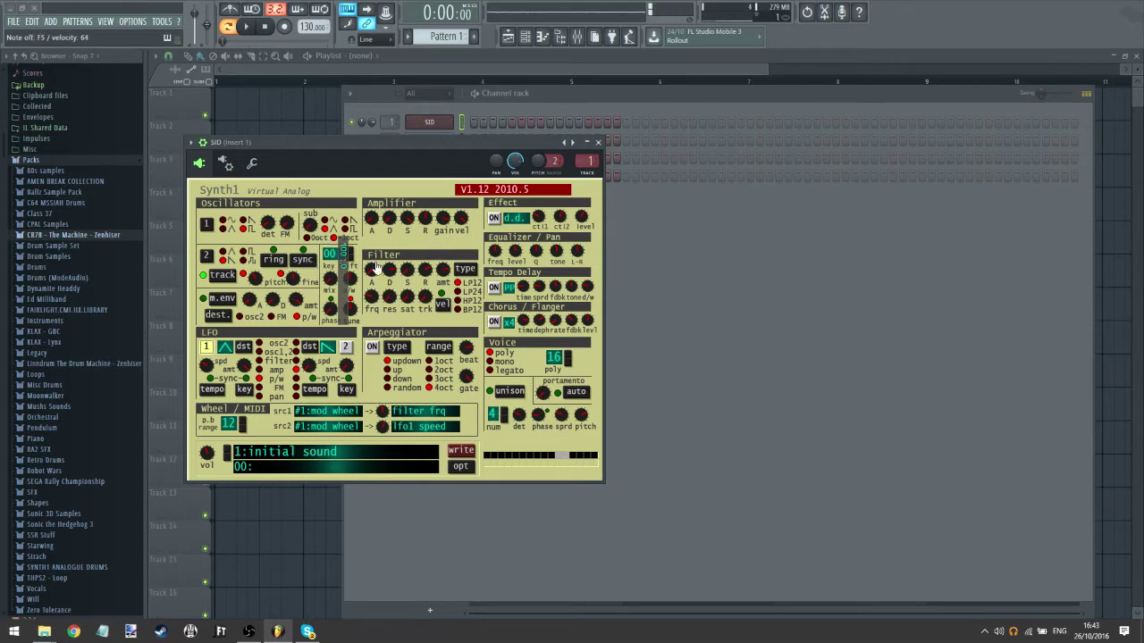
drag(373, 275, 390, 304)
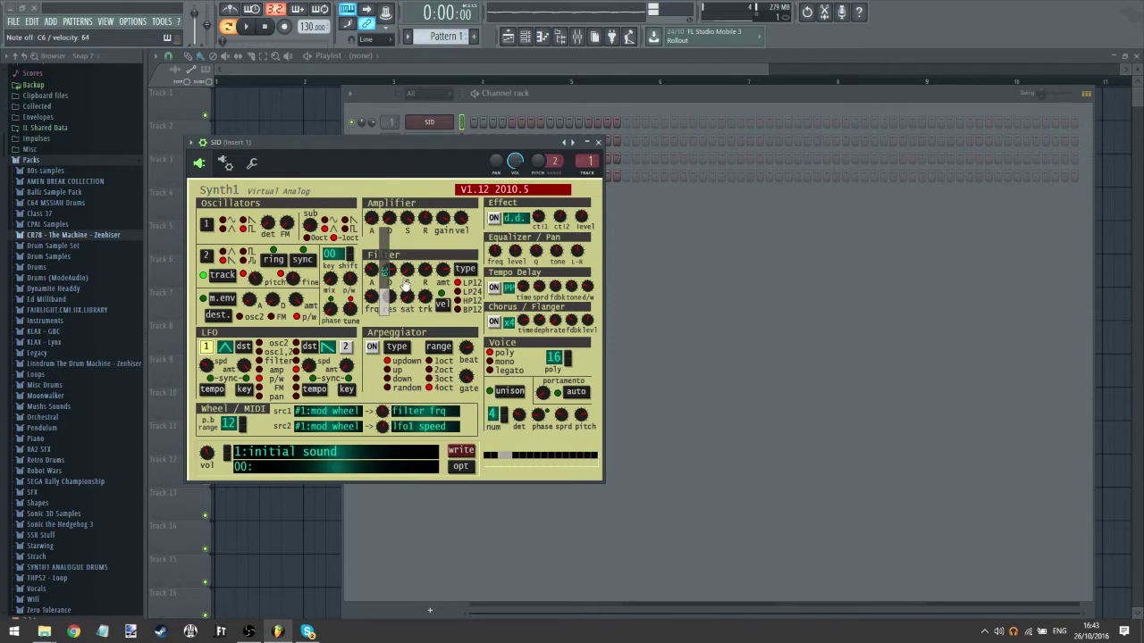
drag(394, 271, 403, 264)
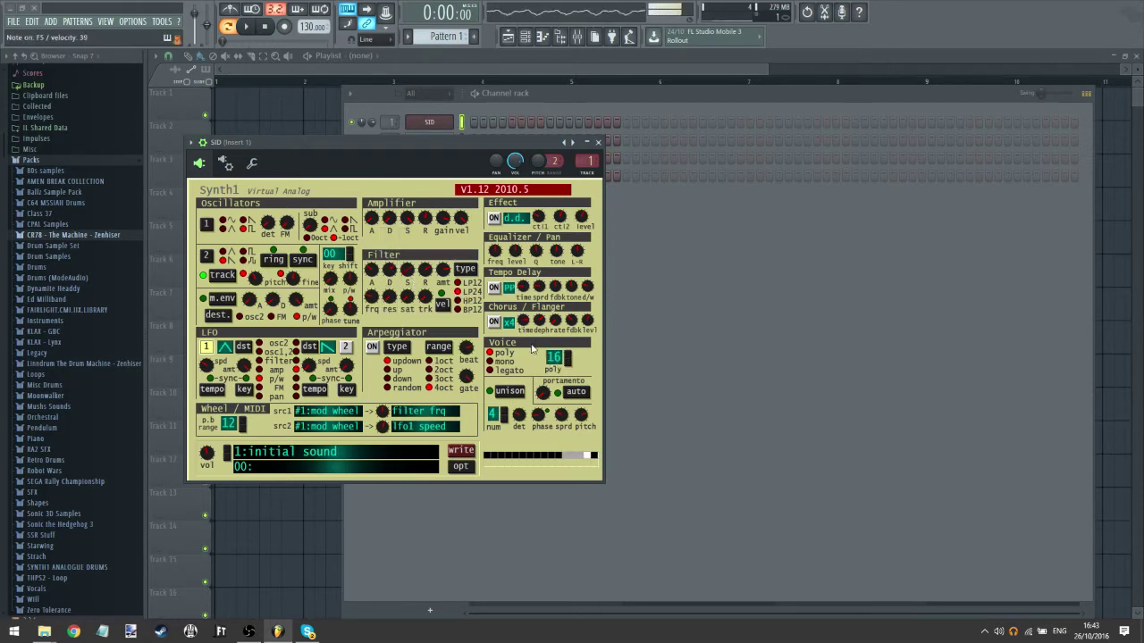
drag(410, 277, 412, 277)
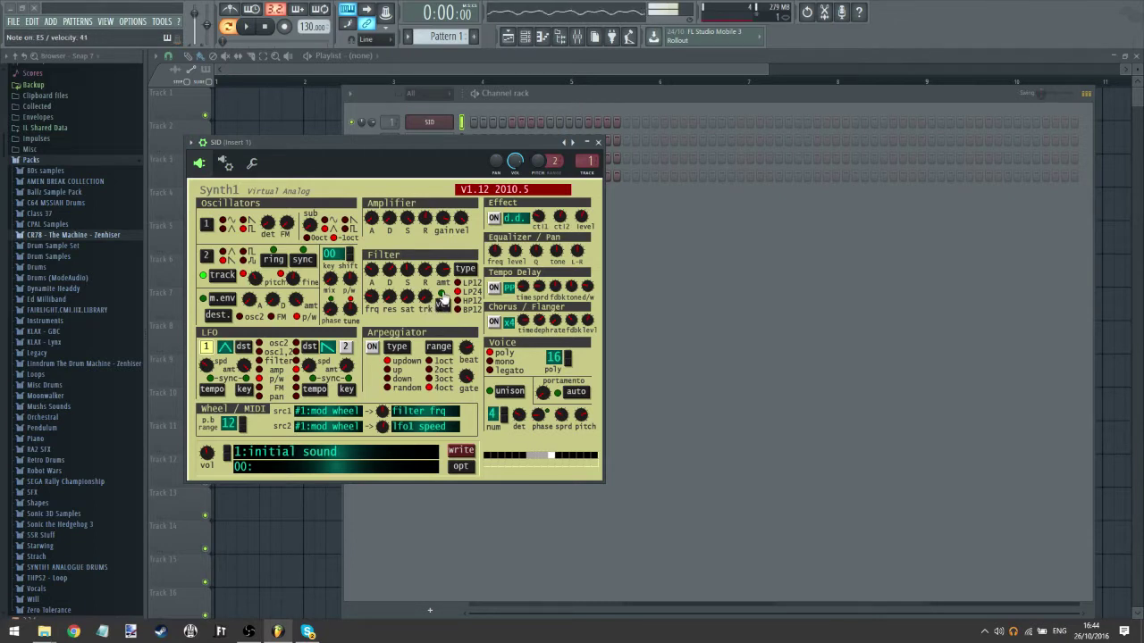
- In the SID channel's piano roll, place descending A#5, F5 and C#5 notes at the start of bar 1 and play the pattern
click(541, 35)
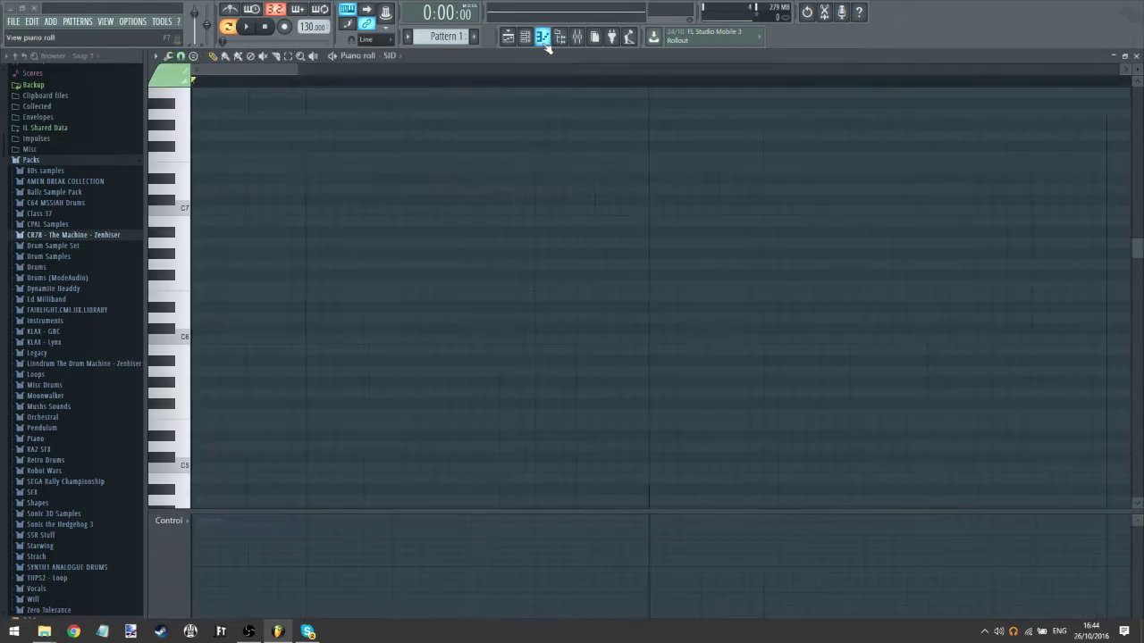
click(390, 177)
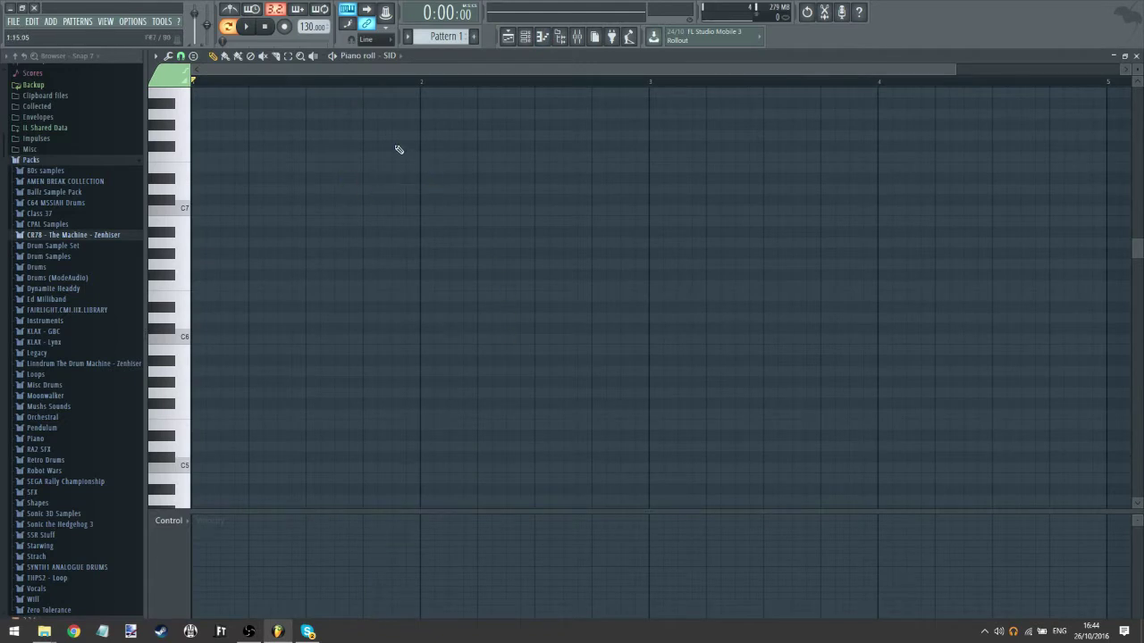
drag(354, 333, 152, 253)
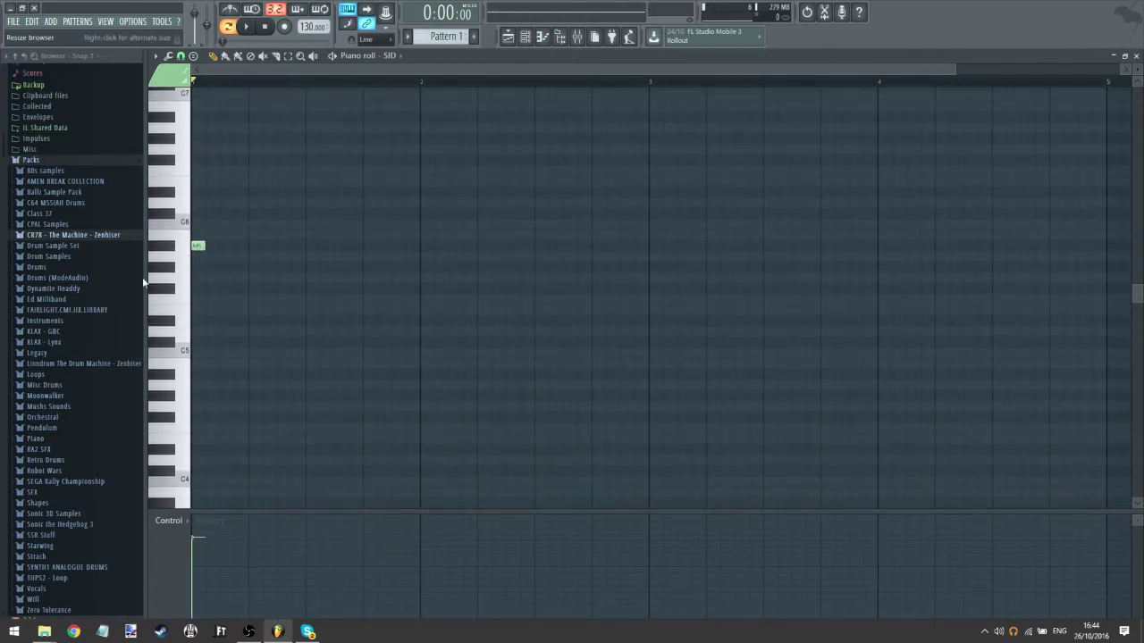
click(227, 298)
click(254, 343)
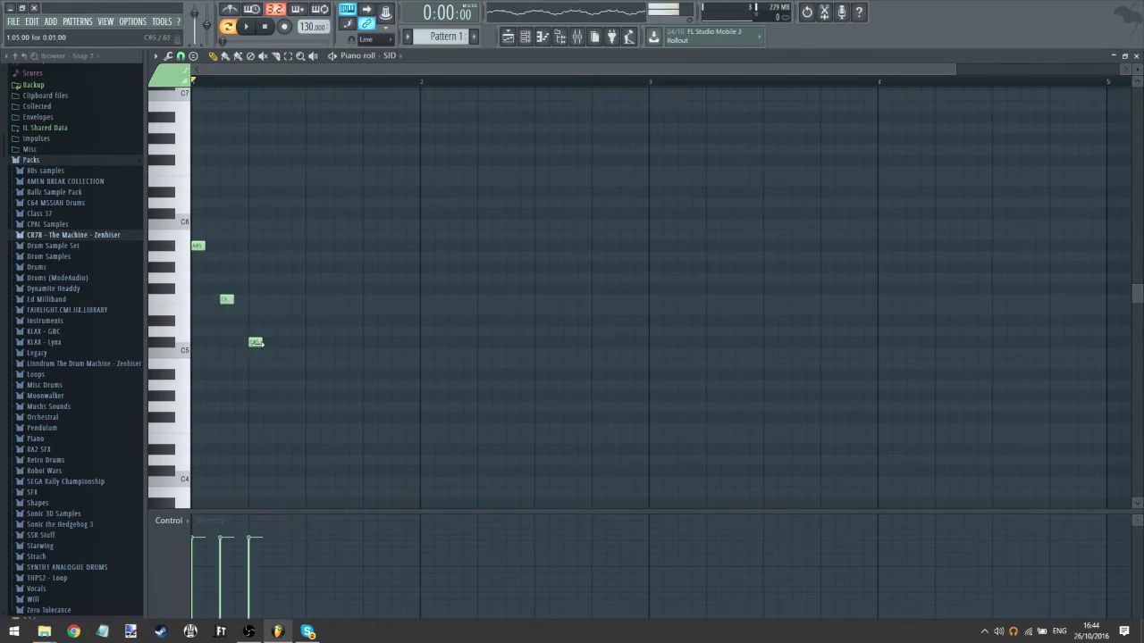
key(space)
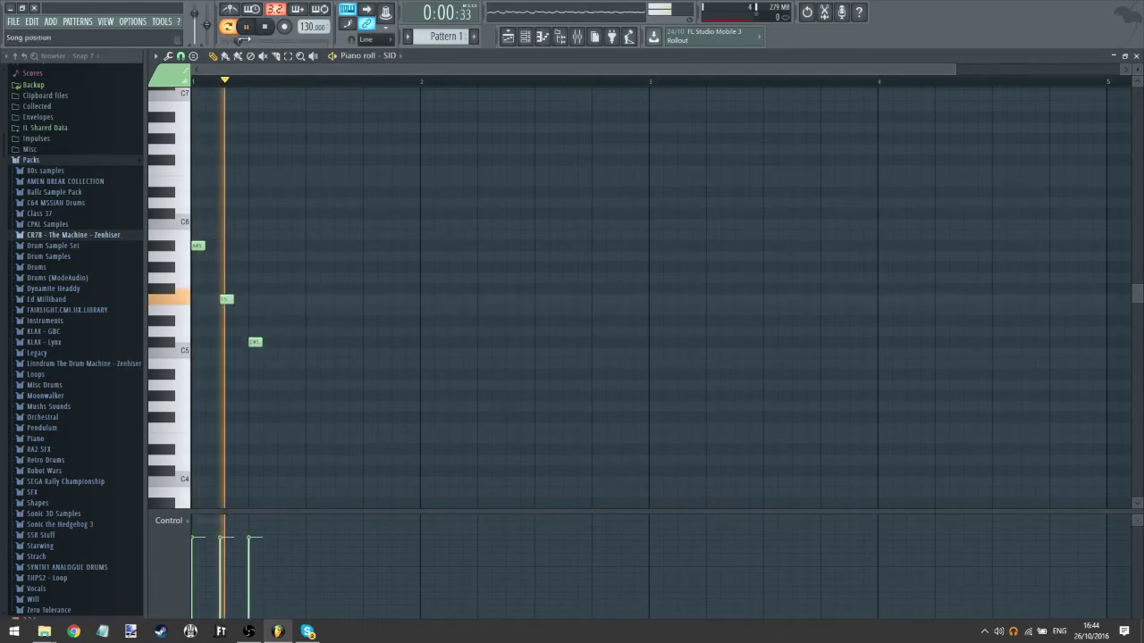
- Fill the rest of bar 1 with A#5, F5, C#5, A#5 and F5 notes, extending the last F5 to the bar's end
click(284, 245)
click(312, 298)
click(341, 343)
click(369, 246)
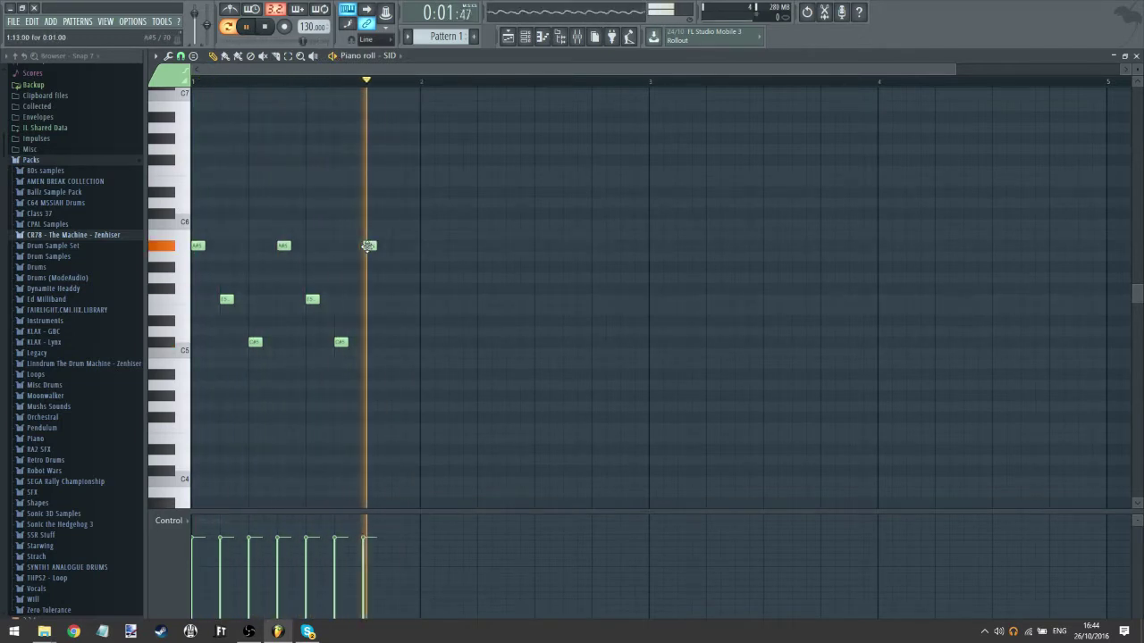
click(399, 288)
drag(399, 288, 398, 298)
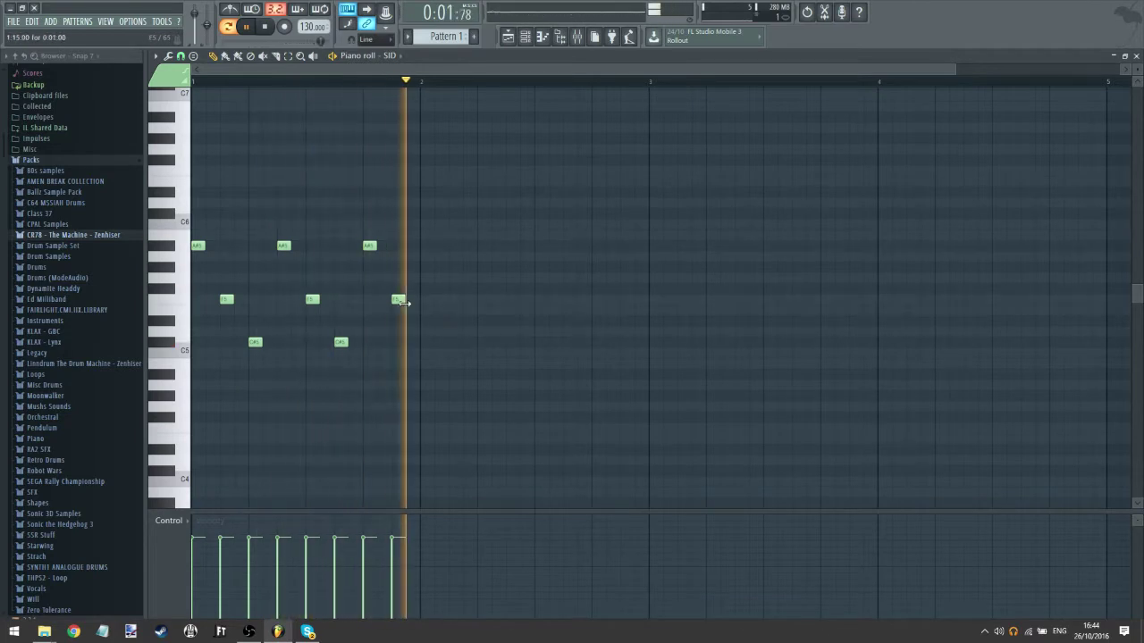
drag(403, 299, 414, 300)
- Duplicate the bar 1 melody into bar 2 and delete the surplus copy in bar 3
key(ctrl+b)
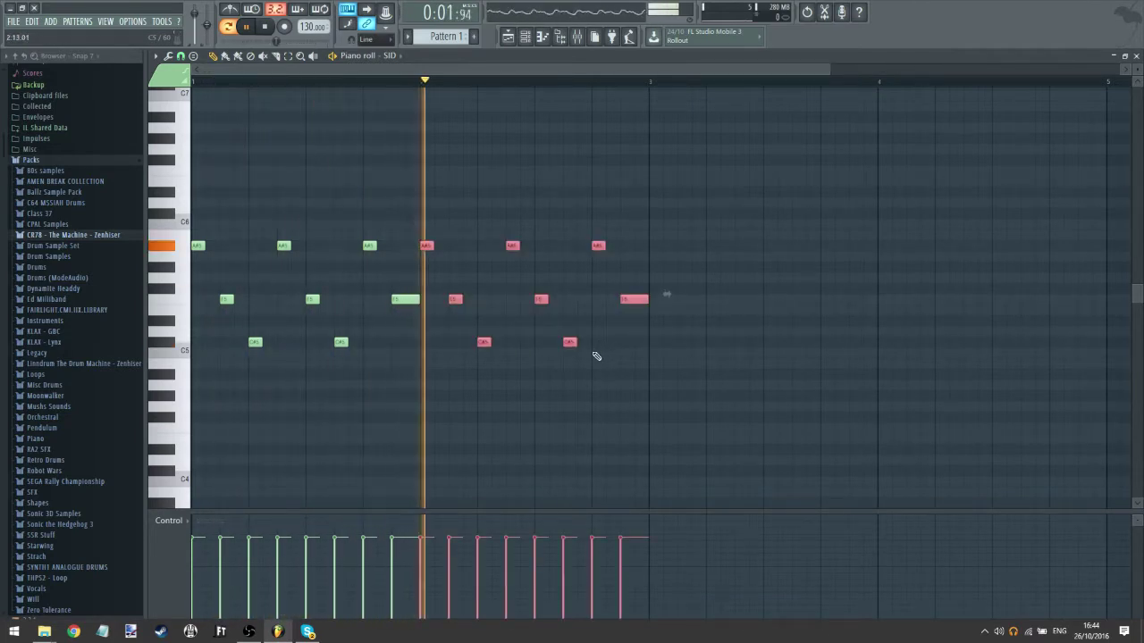
key(ctrl+b)
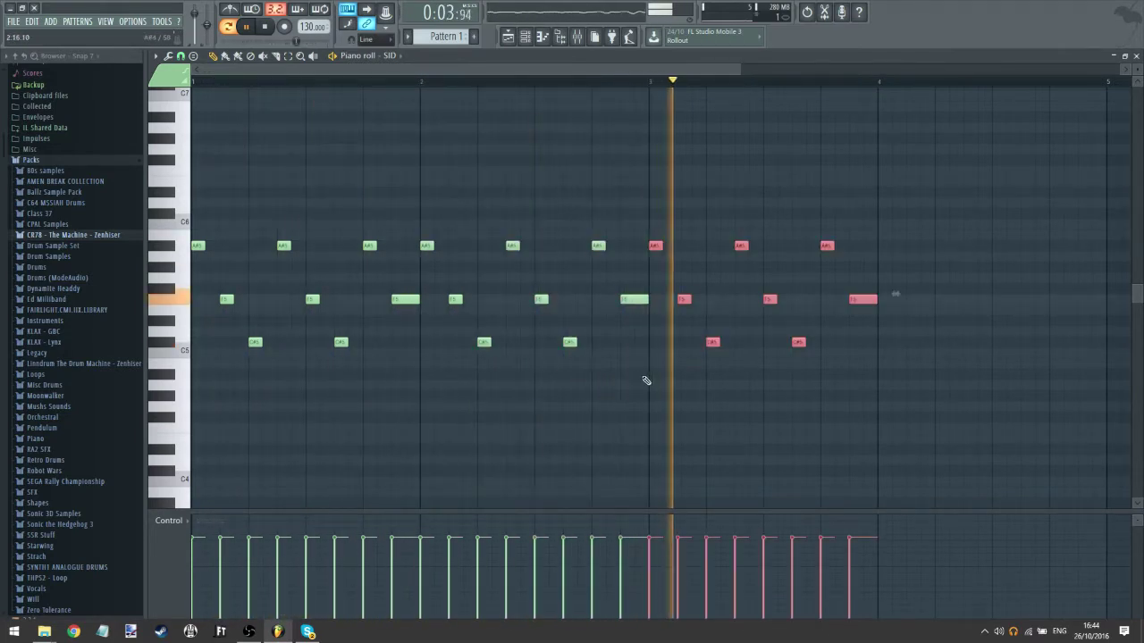
key(Delete)
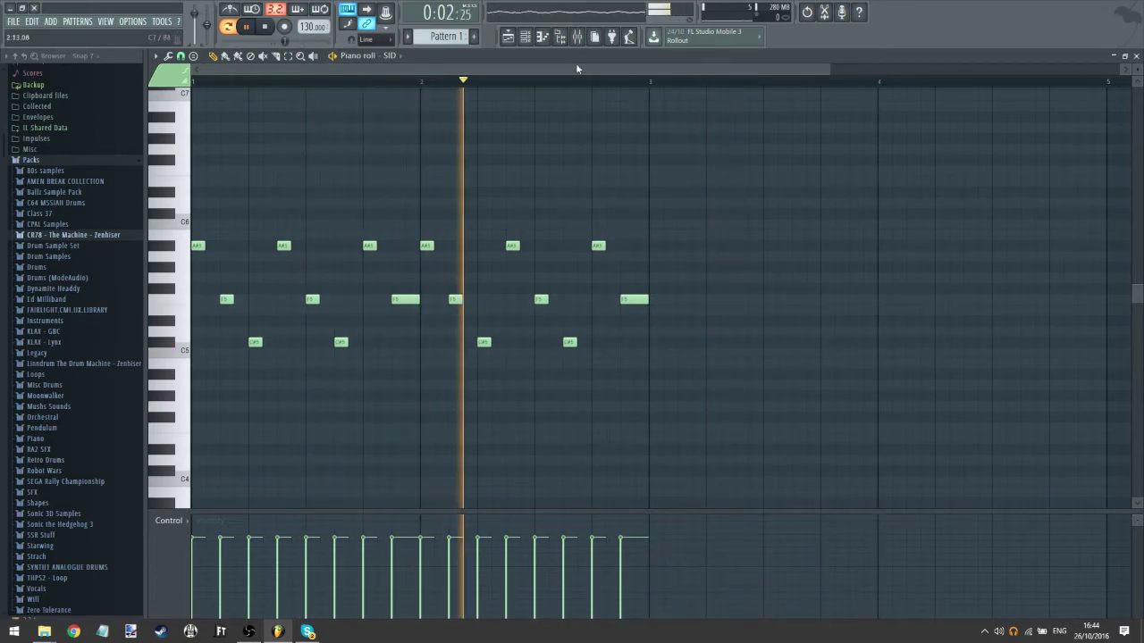
- Reopen the SID channel's synth from the channel rack and turn off its unison mode
click(519, 38)
click(430, 123)
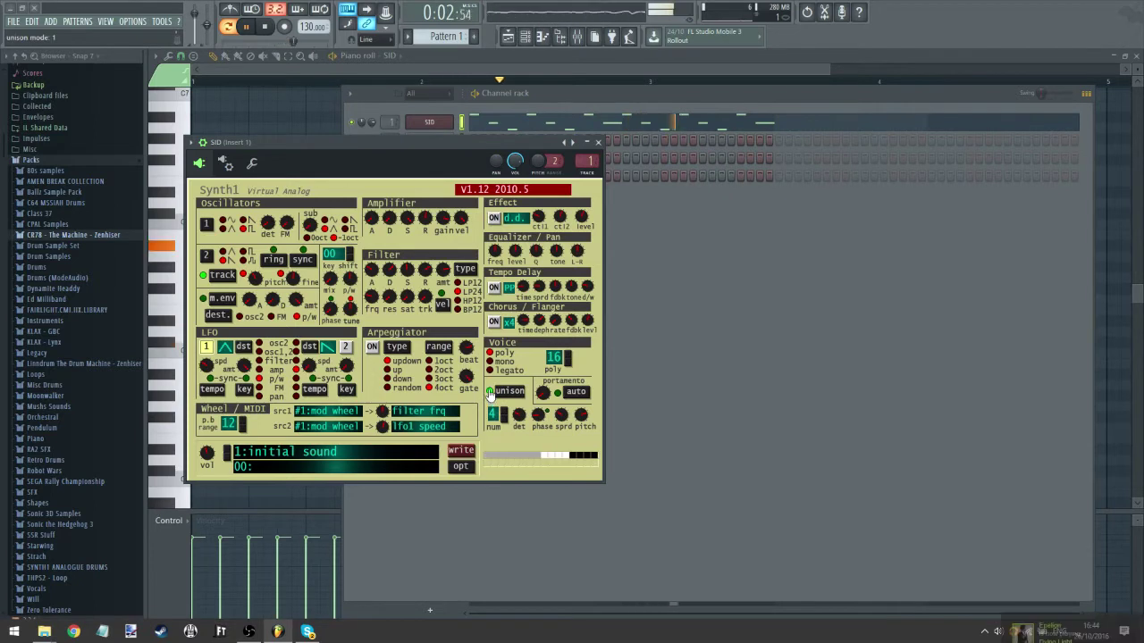
click(490, 394)
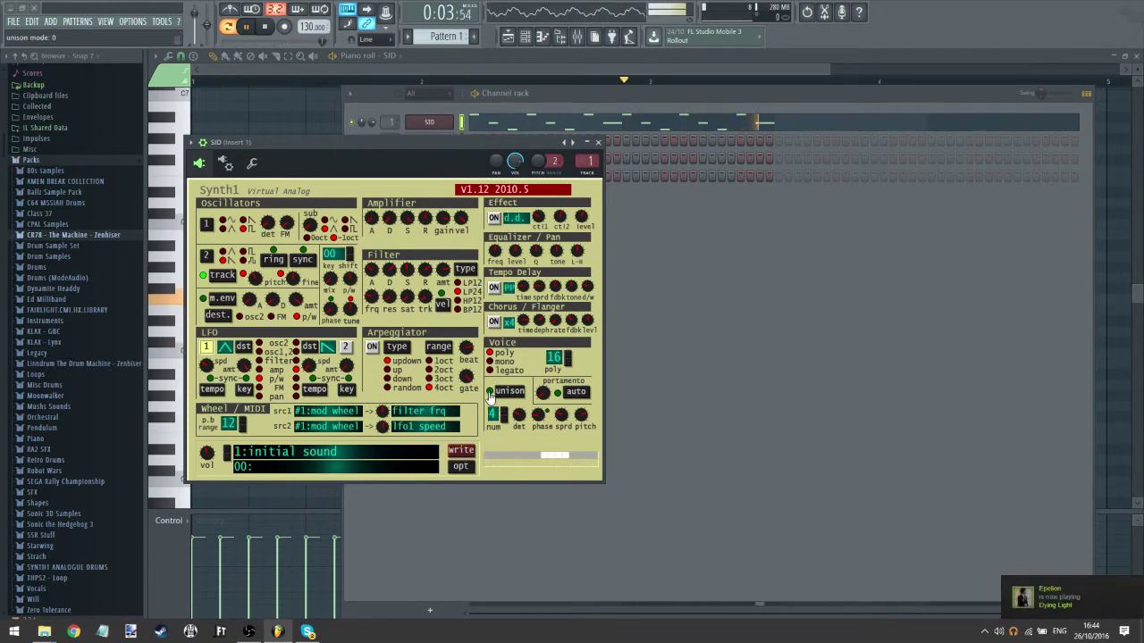
- Set the amp sustain to 71, the oscillator pulse width to 77 and the amp gain to 120, and adjust the LFO 1 amount
click(409, 218)
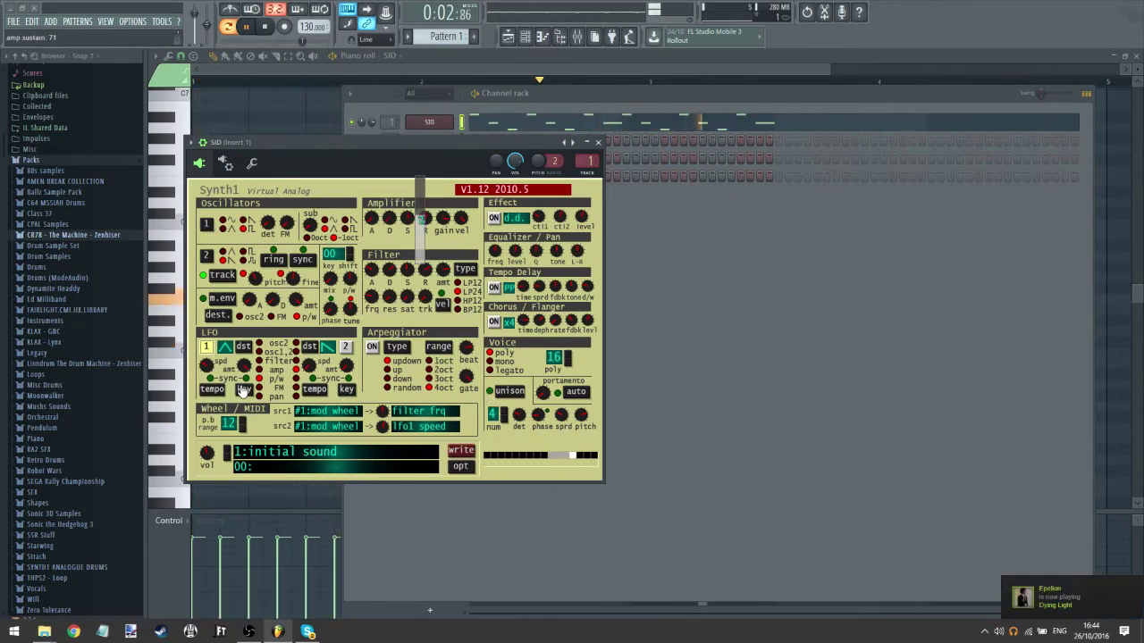
click(245, 366)
drag(259, 366, 259, 373)
click(352, 279)
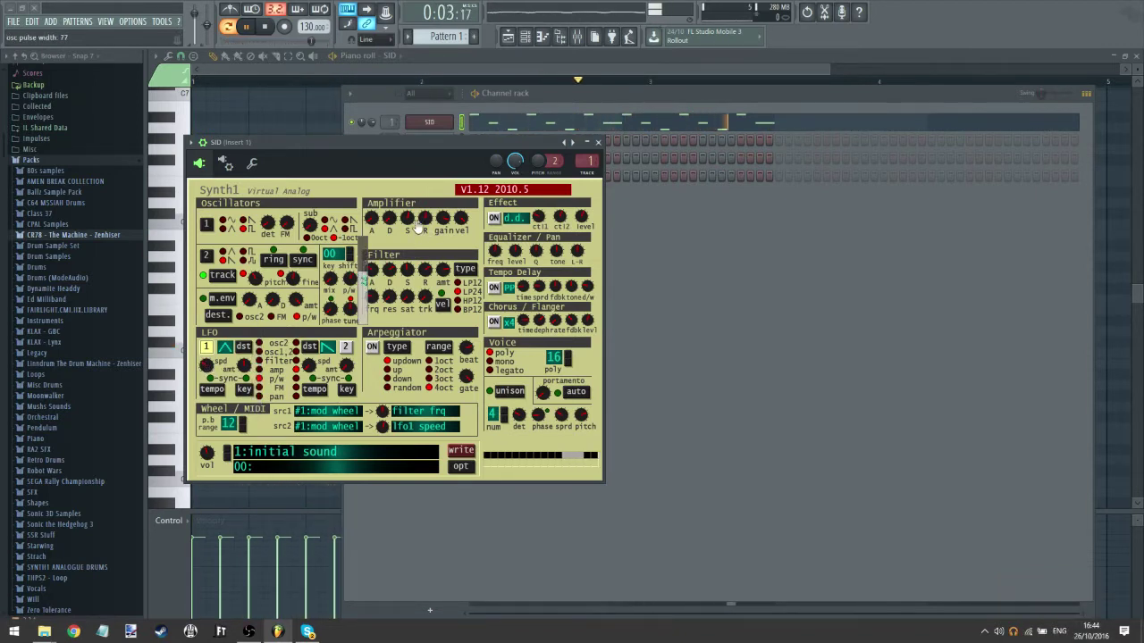
click(444, 220)
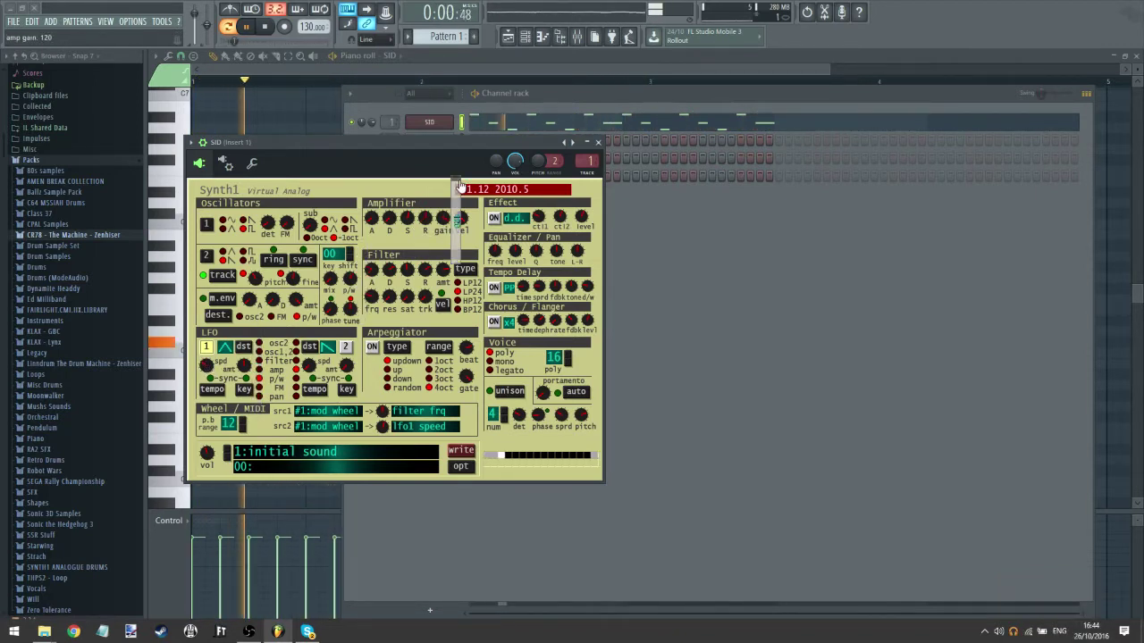
- Adjust the amplifier's decay and sustain and the filter envelope's sustain, and set the filter release to 110
click(390, 220)
drag(410, 223, 436, 161)
drag(394, 225, 458, 222)
mouse_move(426, 272)
mouse_down()
mouse_move(435, 255)
mouse_move(426, 271)
mouse_up()
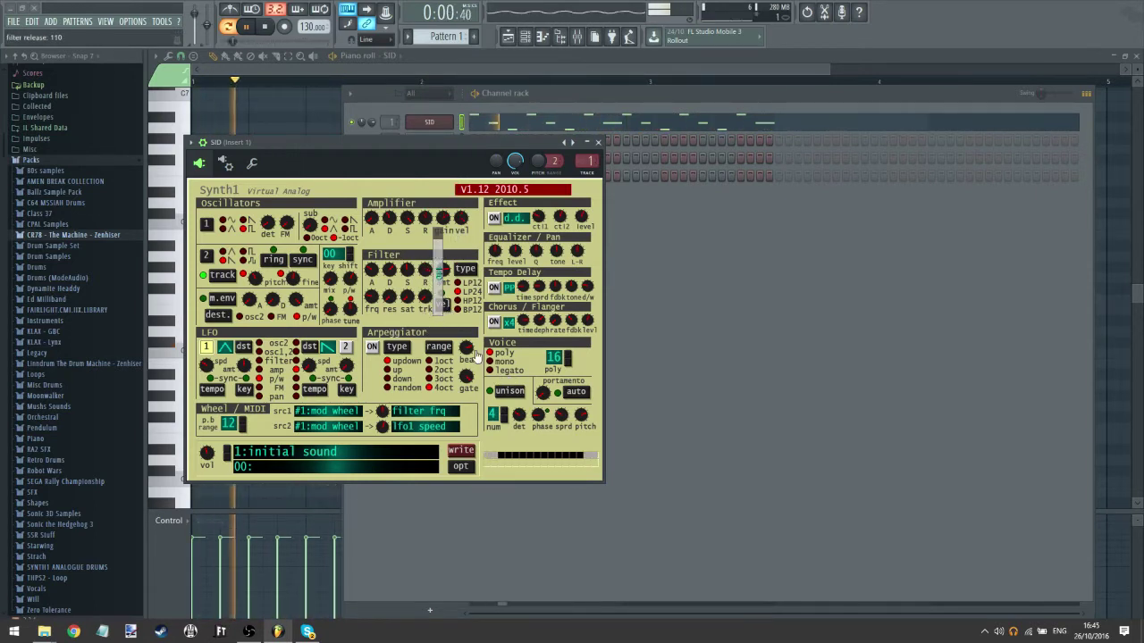
click(402, 282)
drag(402, 279, 387, 314)
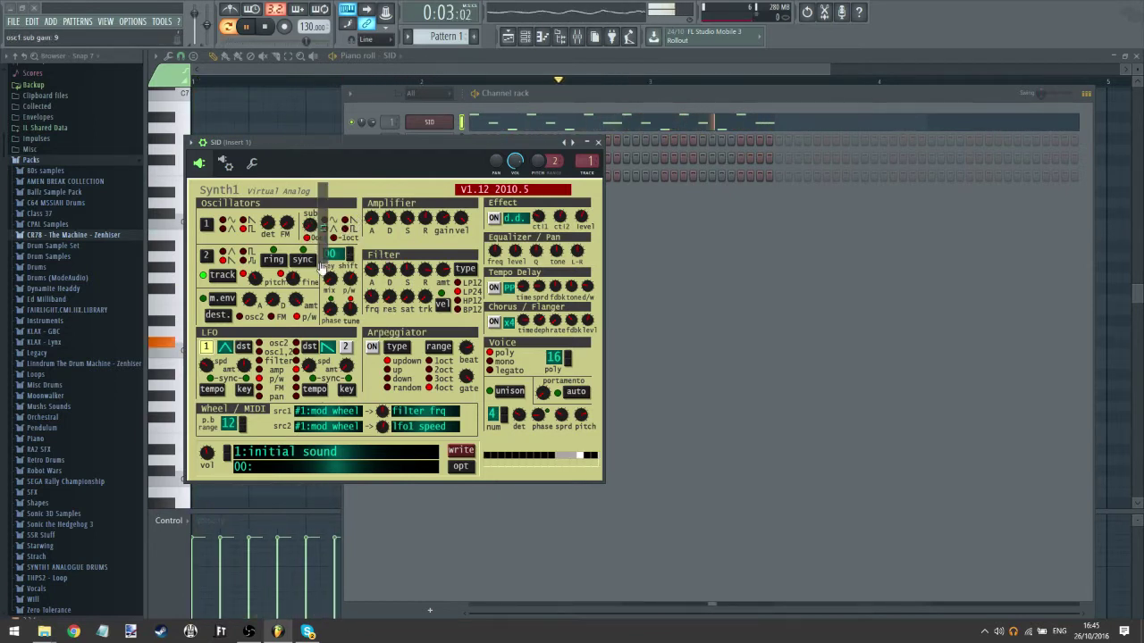
- Try oscillator key shifts of 9 and -24 on the SID sound
click(354, 260)
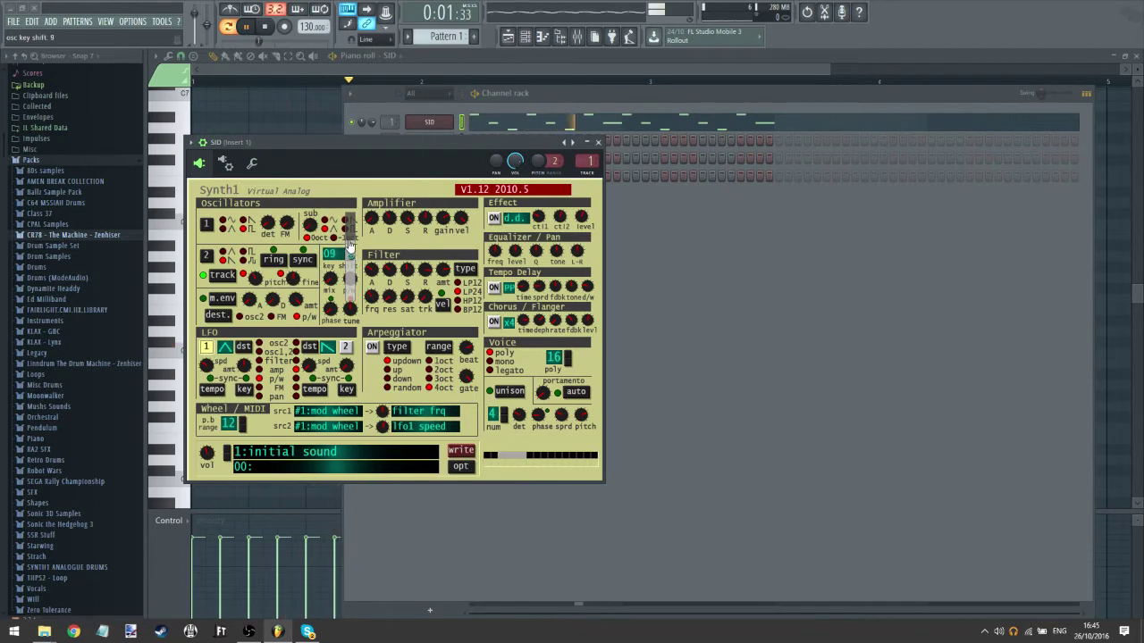
mouse_move(354, 260)
mouse_down()
mouse_move(353, 249)
mouse_move(353, 273)
mouse_up()
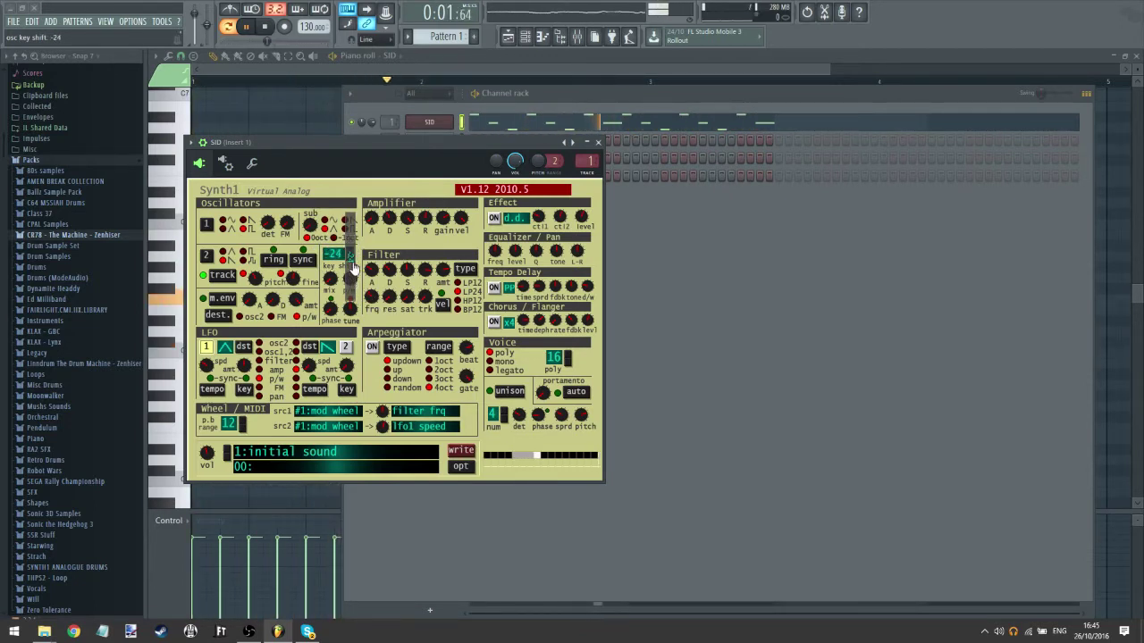
mouse_move(349, 275)
mouse_down()
mouse_move(353, 260)
mouse_move(345, 311)
mouse_move(347, 272)
mouse_up()
- Set oscillator 2's pitch to +12 and the oscillator mix to 65:35
drag(253, 284, 273, 276)
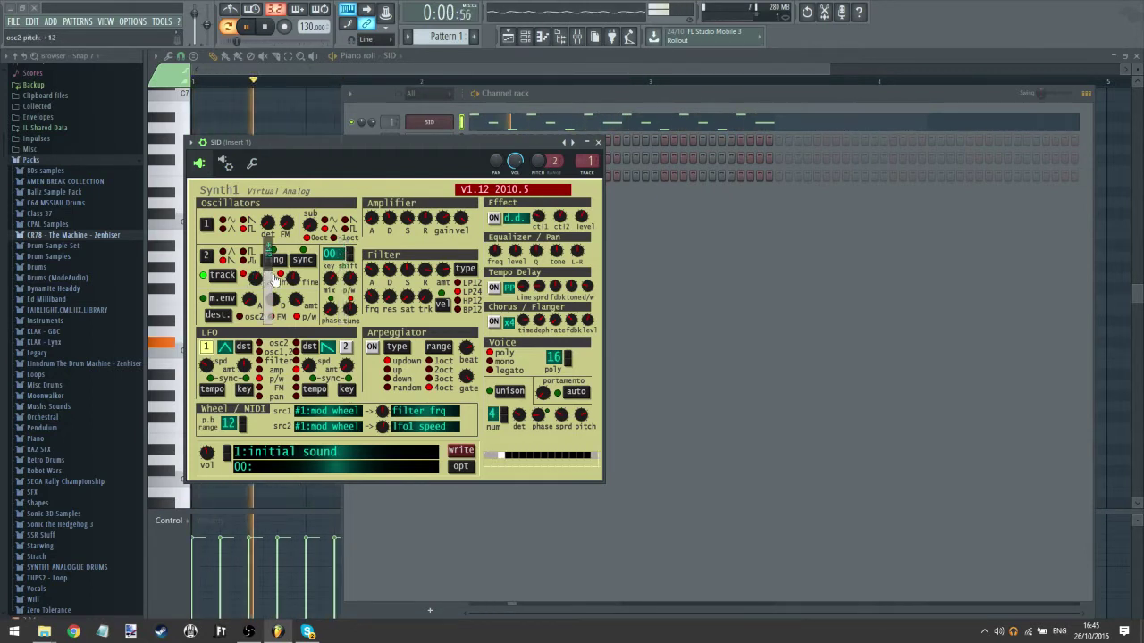
drag(331, 279, 345, 311)
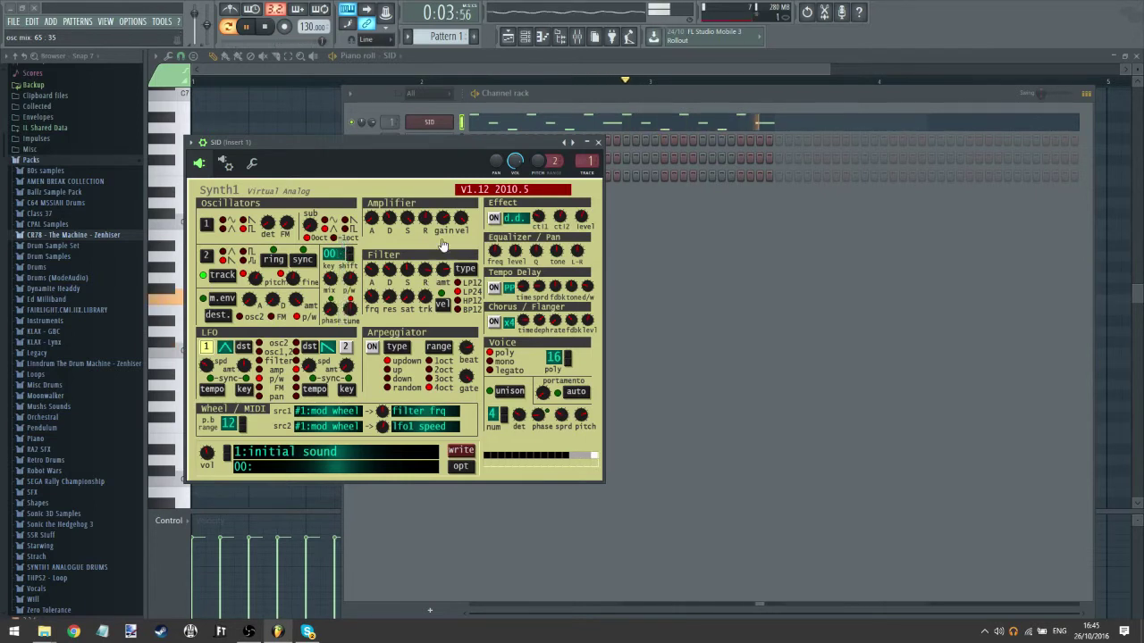
- Turn on the chorus and the tempo delay for the SID sound, and adjust the tempo delay
click(496, 324)
click(497, 323)
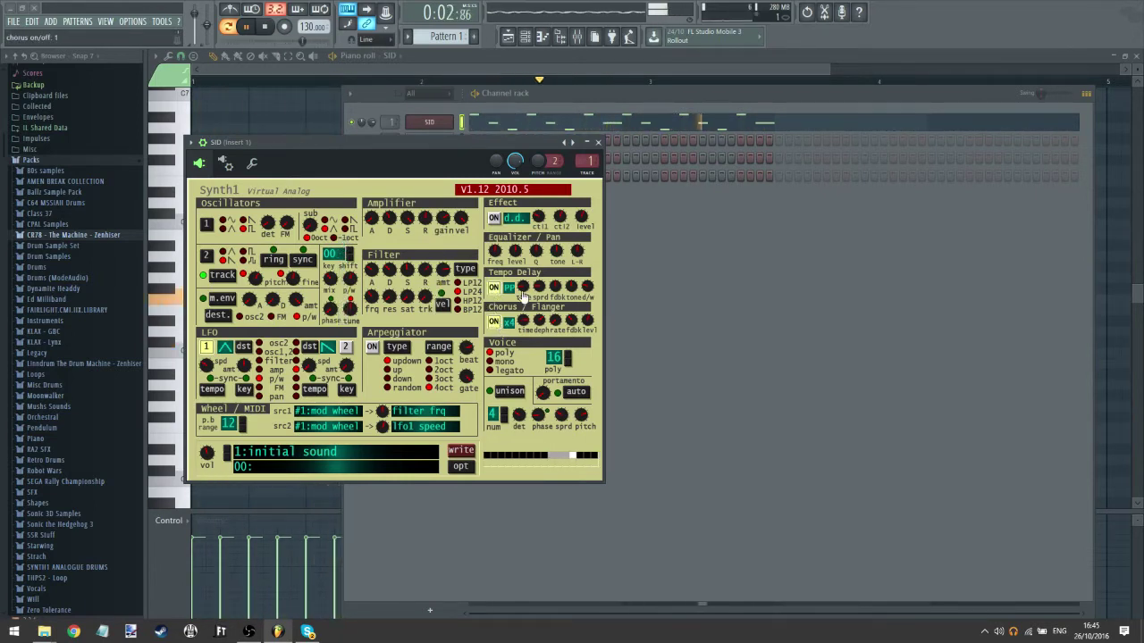
drag(523, 296, 553, 318)
- Adjust the amp release and the filter envelope's sustain and decay, with the filter attack at 0
drag(426, 222, 438, 229)
drag(410, 274, 385, 358)
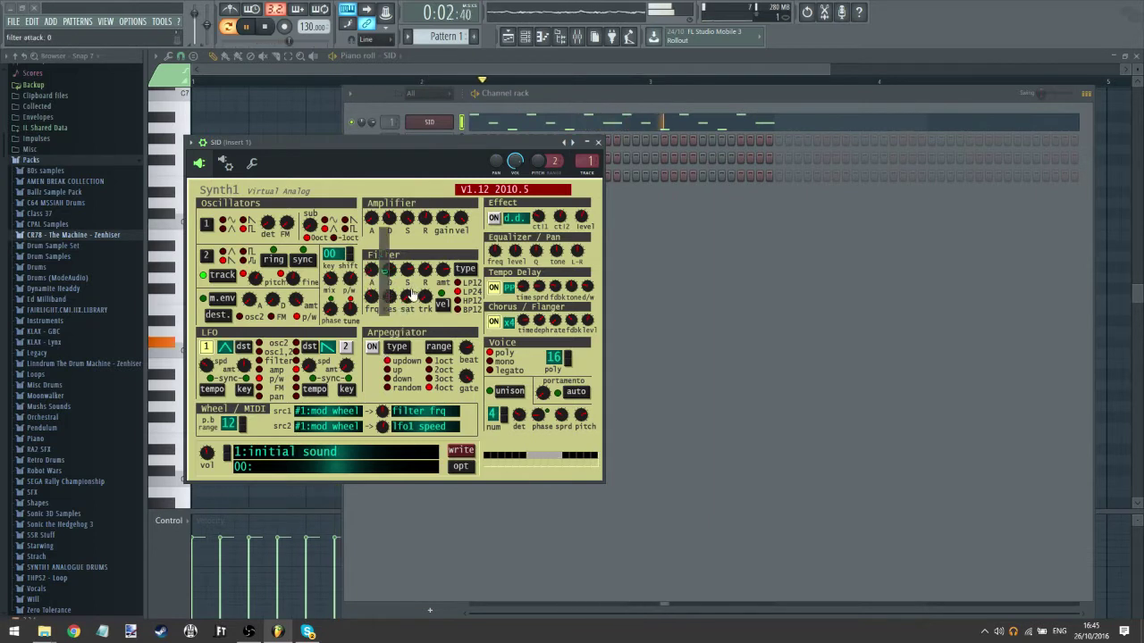
drag(390, 269, 401, 303)
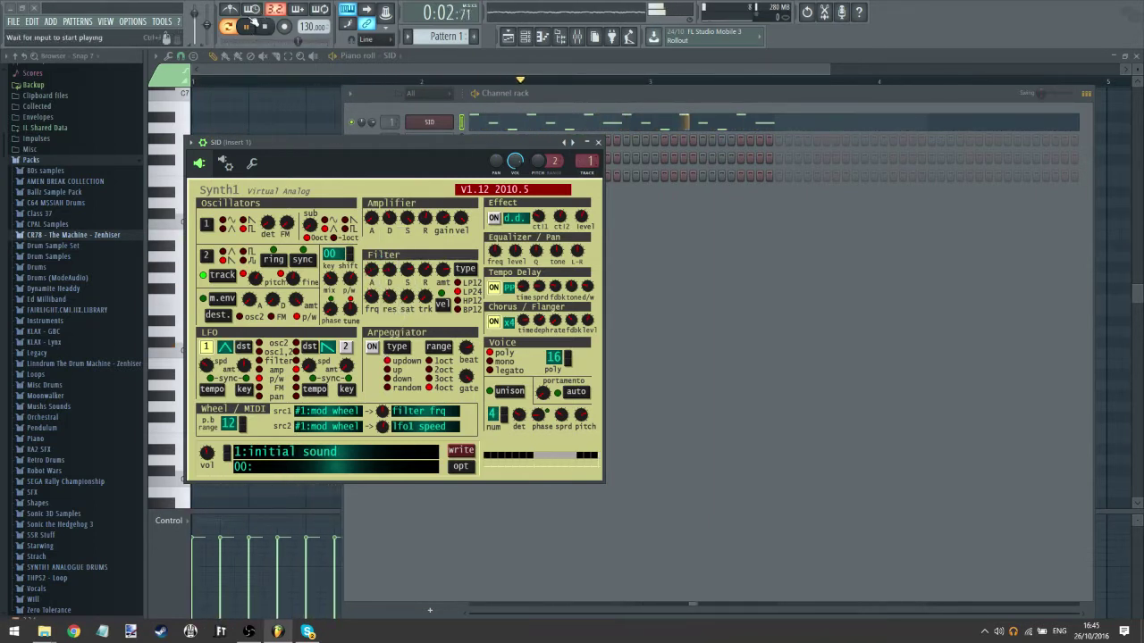
- Replace the SID channel's instrument with the GTG 44 S synth
click(588, 153)
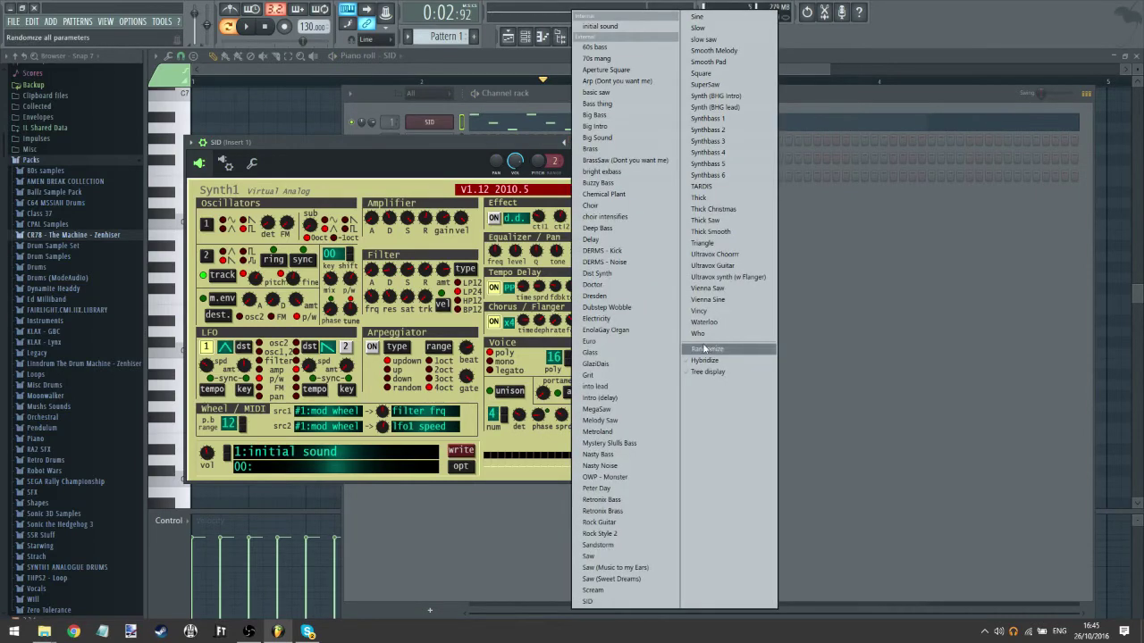
click(485, 163)
right_click(418, 127)
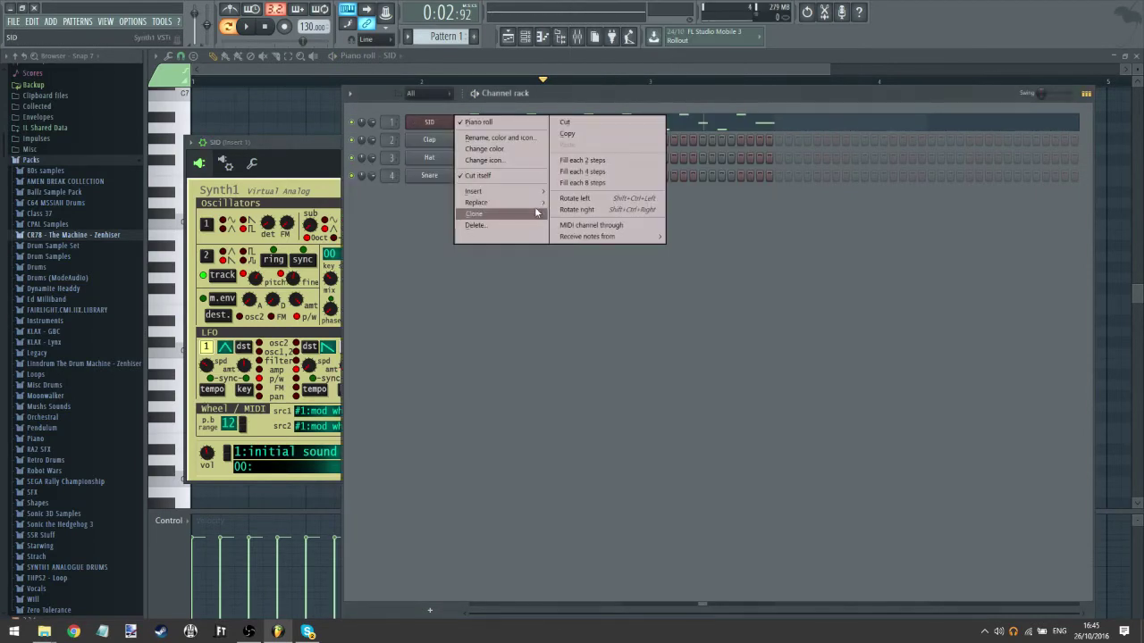
mouse_move(520, 206)
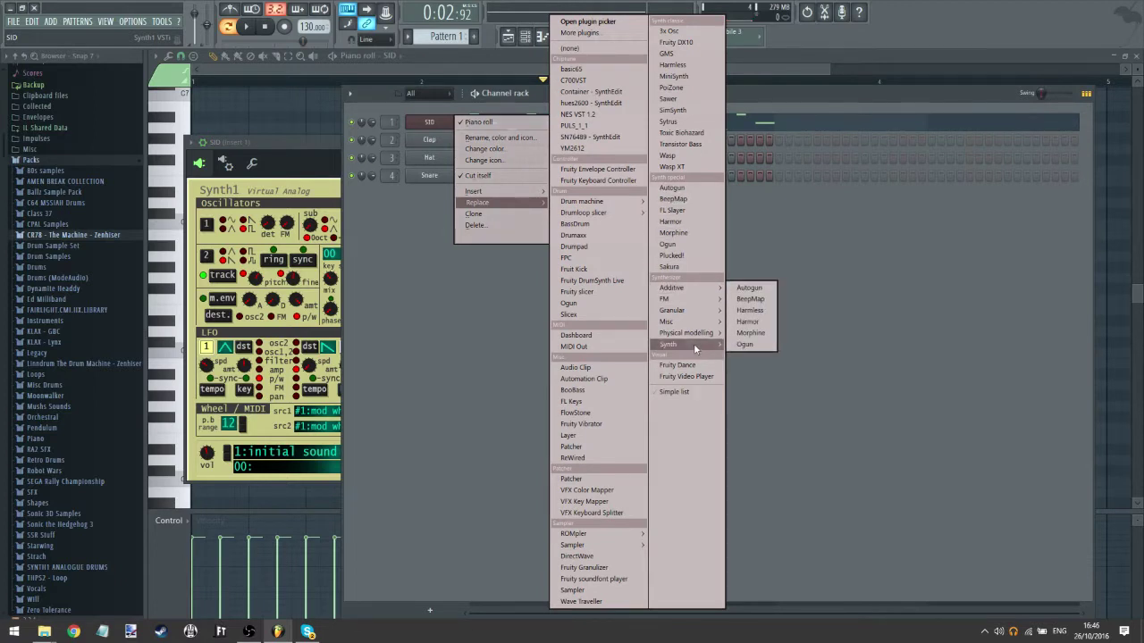
mouse_move(694, 343)
click(774, 402)
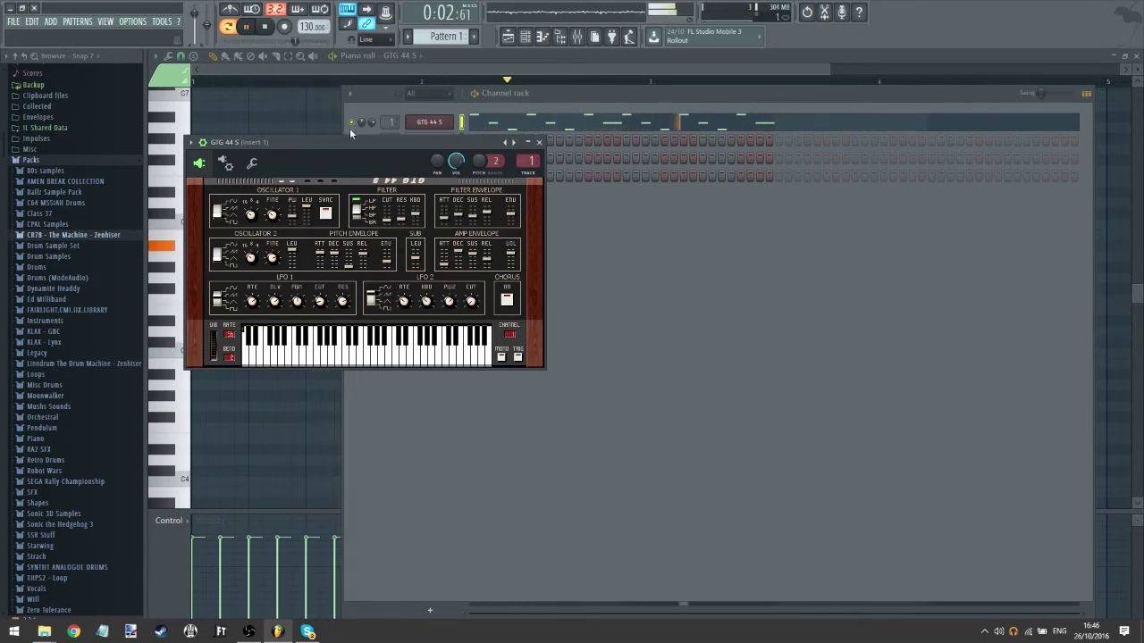
- Transpose all melody notes in bars 1 and 2 up one octave in the piano roll
drag(354, 142, 435, 145)
click(297, 74)
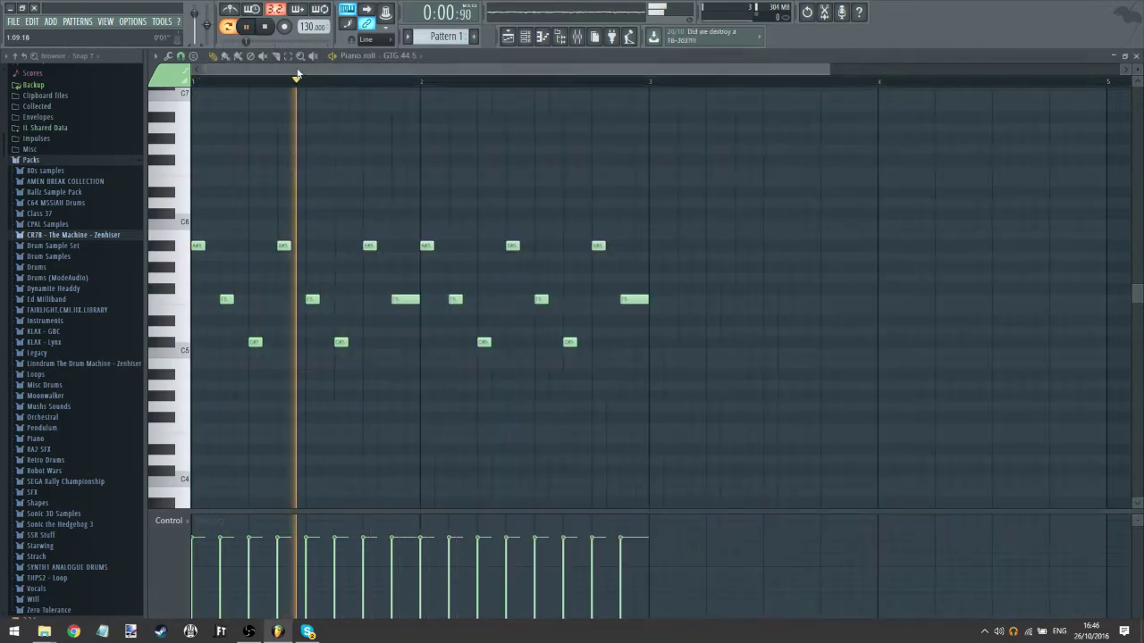
key(ctrl+a)
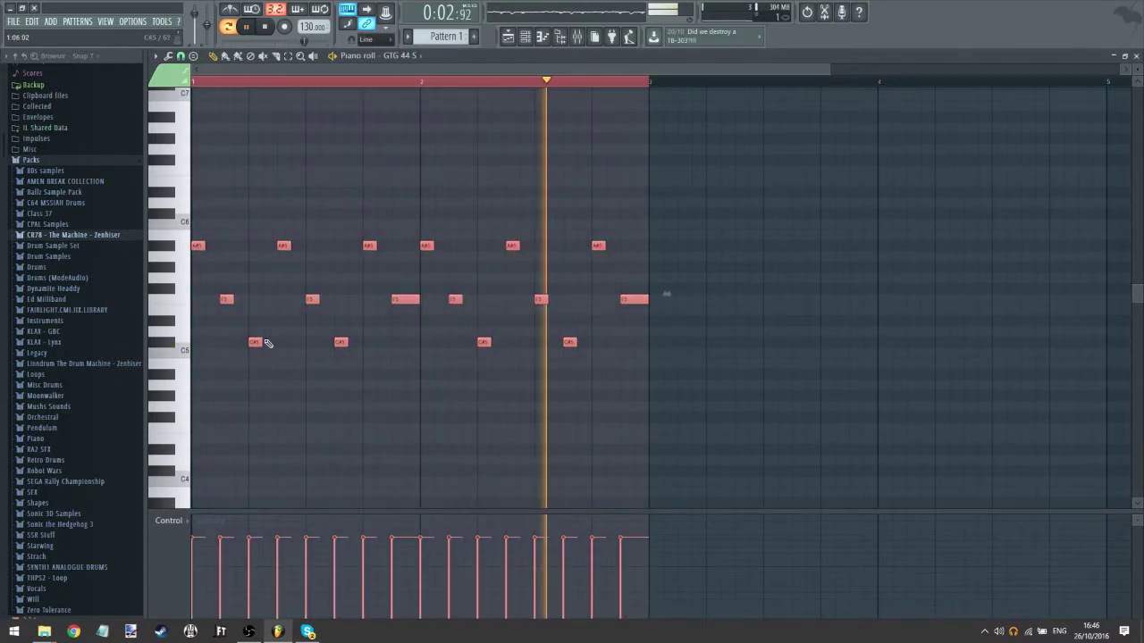
key(ctrl+Up)
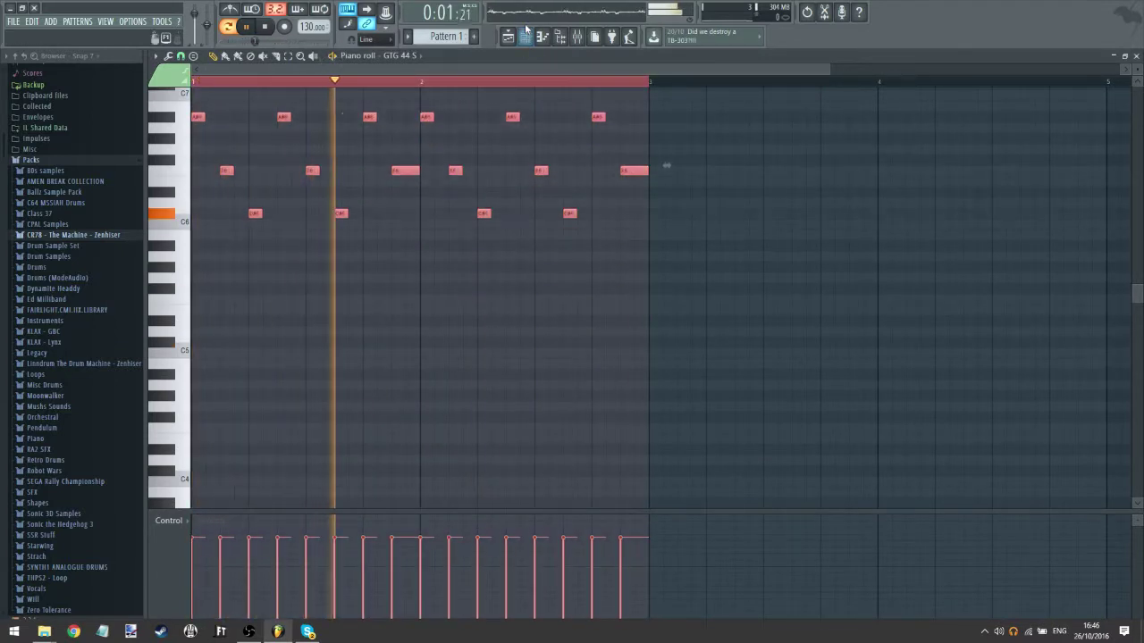
- Reopen the GTG 44 S synth, set its sub level to 0 and filter attack to 1.900, and lower the pitch envelope's attack, decay and release to minimum
click(525, 31)
click(433, 123)
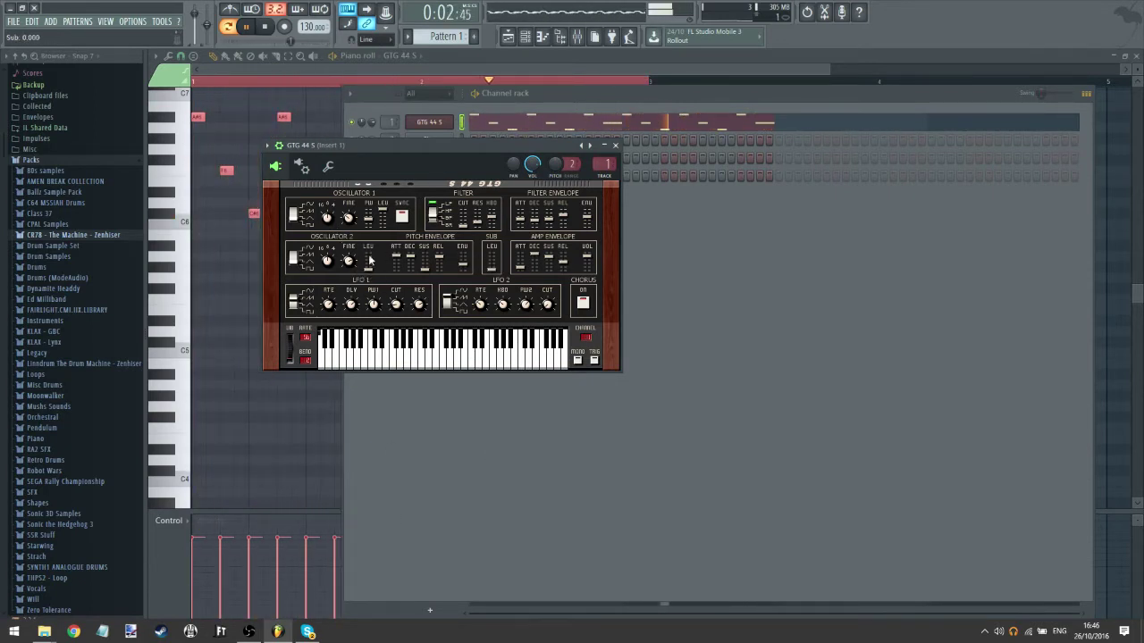
drag(367, 208, 372, 232)
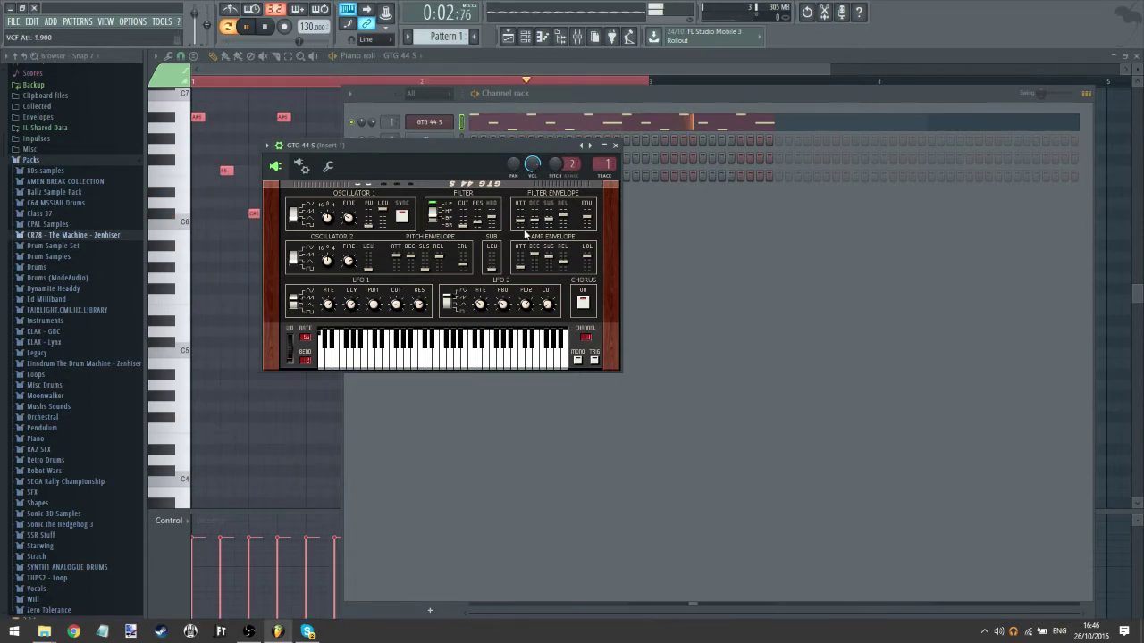
drag(471, 165, 472, 263)
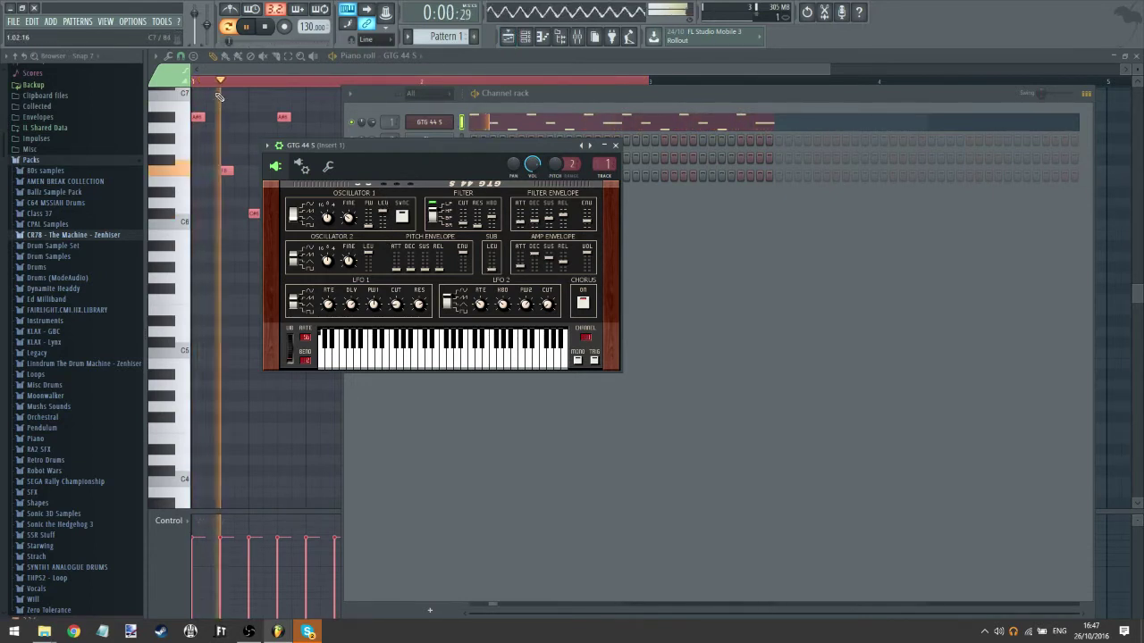
- Return to the piano roll and remove all the melody notes
click(280, 86)
key(ctrl+d)
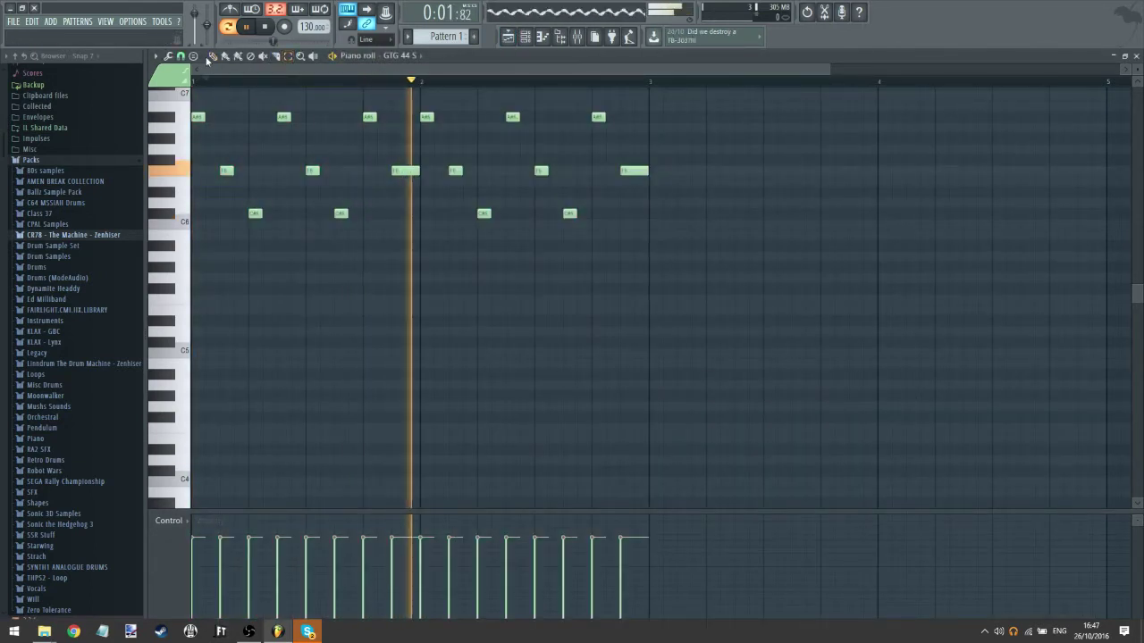
key(ctrl+x)
- Draw short A#6, F6 and C#6 notes on steps 1, 3 and 4 of bar 1
click(194, 116)
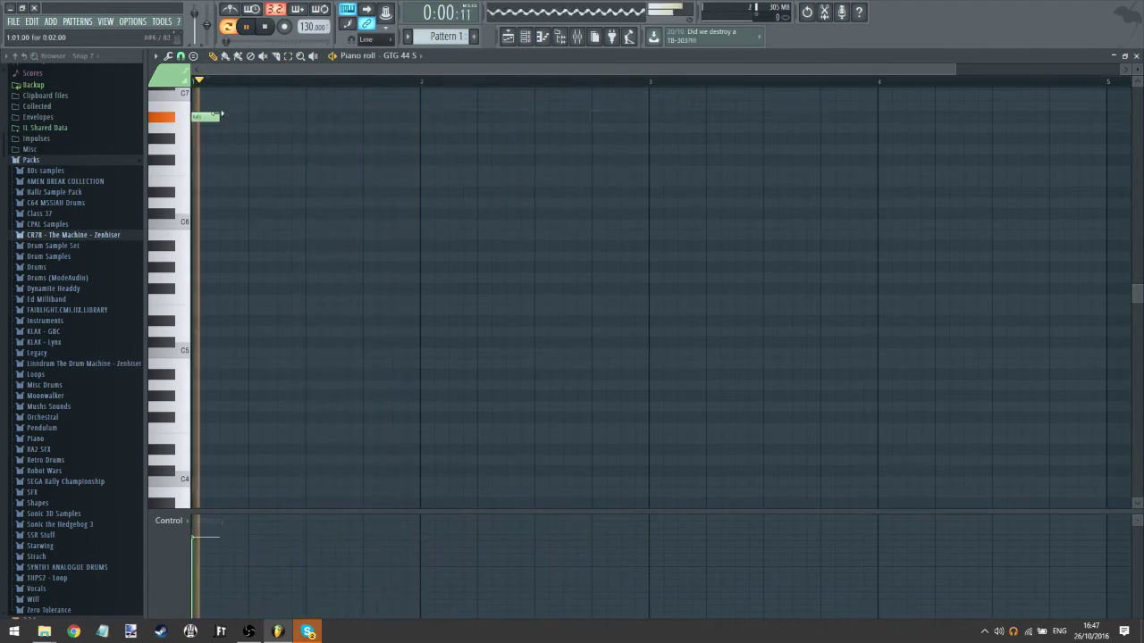
click(226, 160)
click(227, 180)
drag(230, 180, 243, 182)
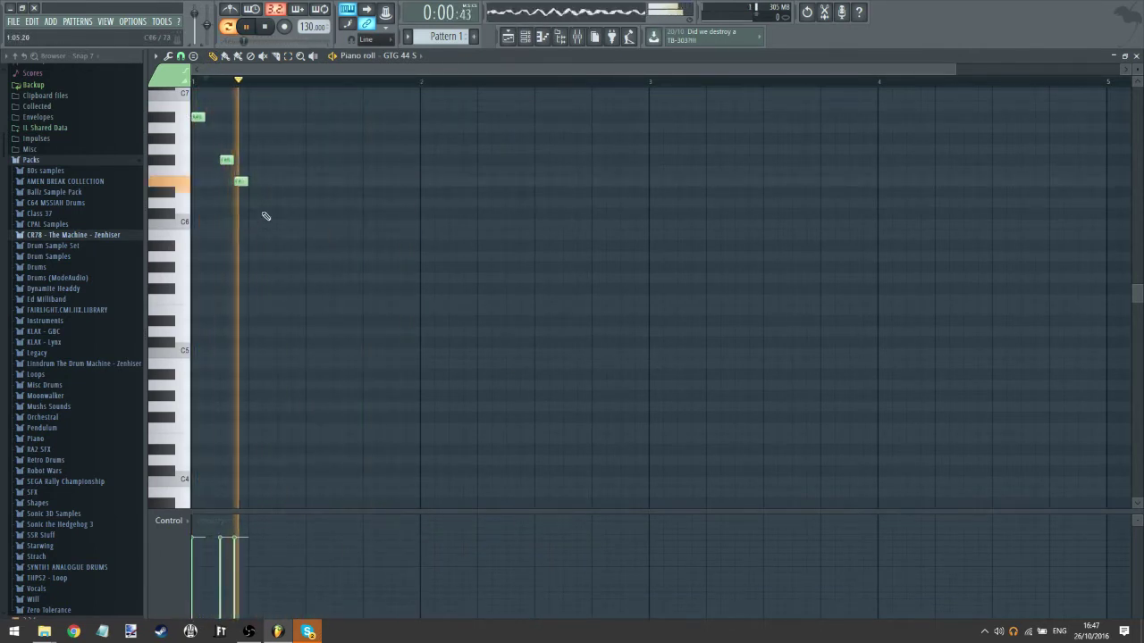
right_click(244, 184)
click(239, 214)
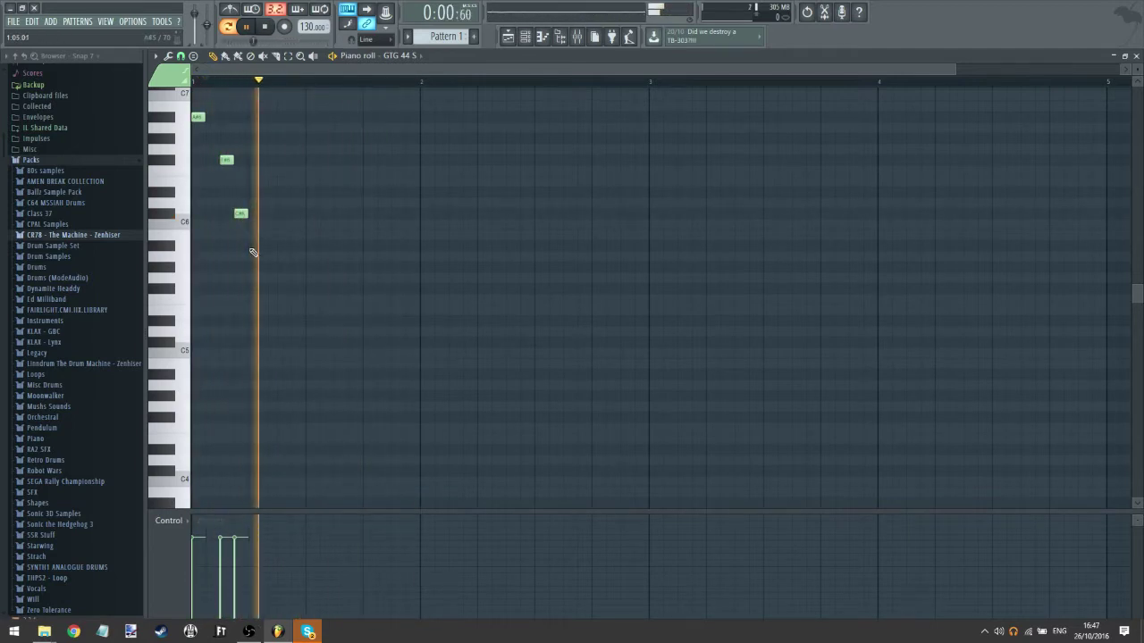
drag(228, 170, 227, 180)
- Continue the descending phrase with short A#5, F5 and C#5 notes on steps 5, 7 and 8
click(254, 246)
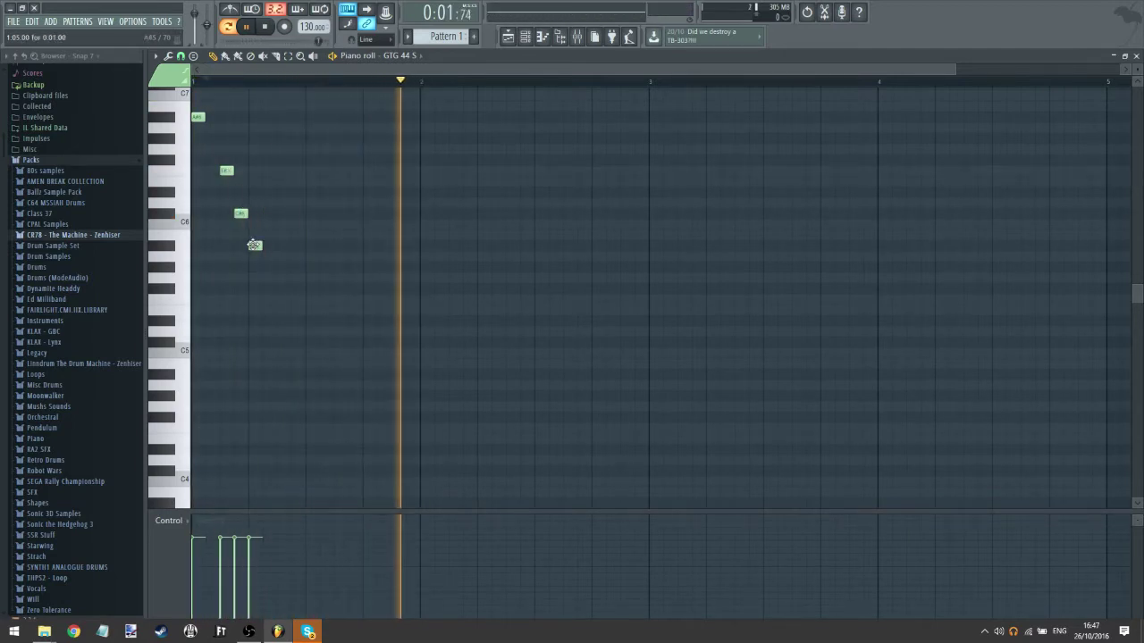
click(280, 300)
click(297, 353)
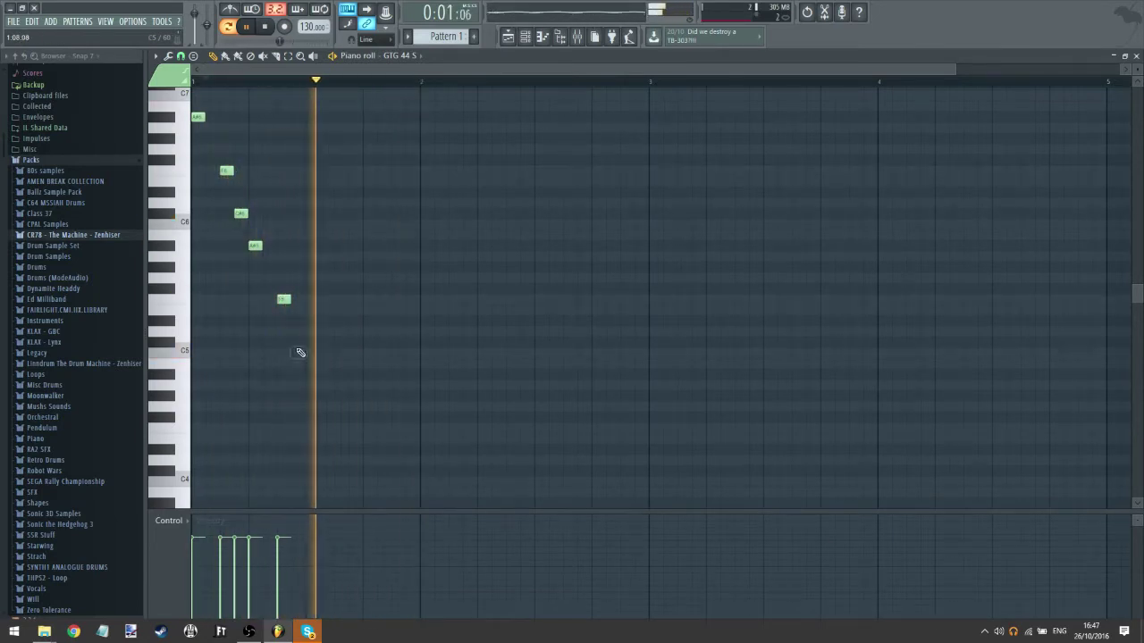
drag(297, 353, 298, 342)
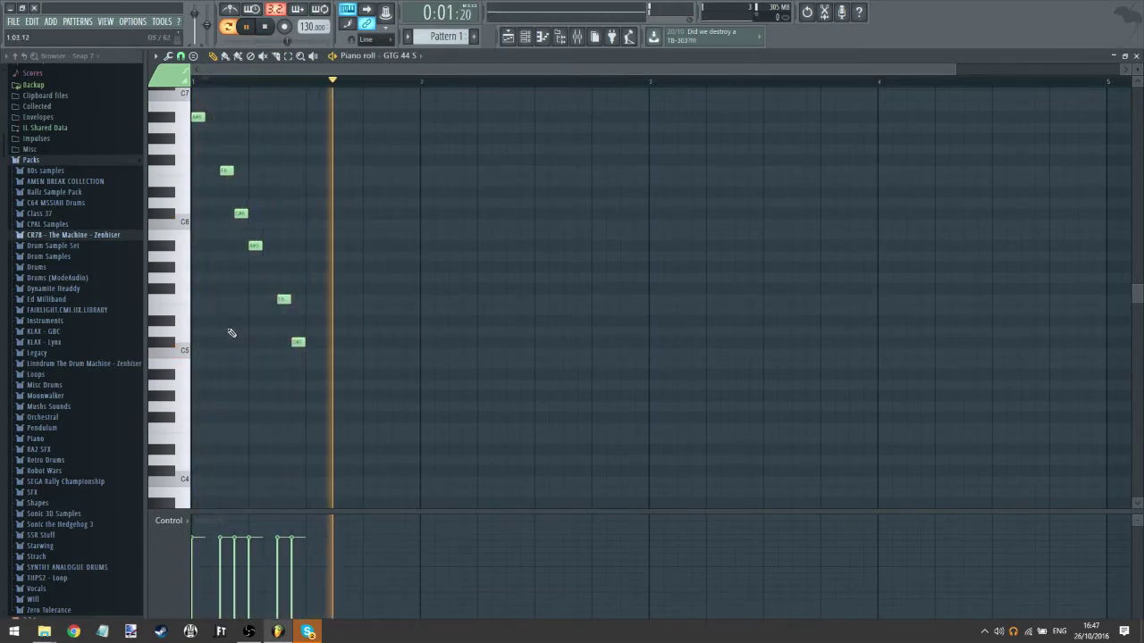
- Lengthen the A#6 and A#5 notes to two steps each and set the tempo to 115 BPM
mouse_move(304, 29)
mouse_down()
mouse_move(304, 50)
mouse_move(304, 31)
mouse_up()
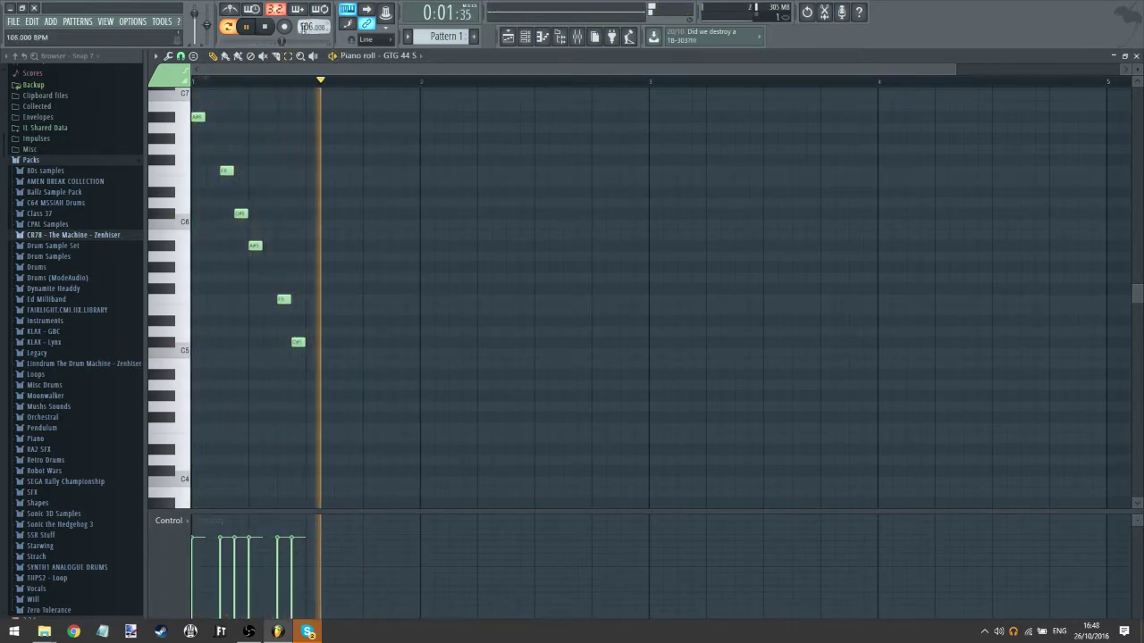
drag(207, 117, 219, 117)
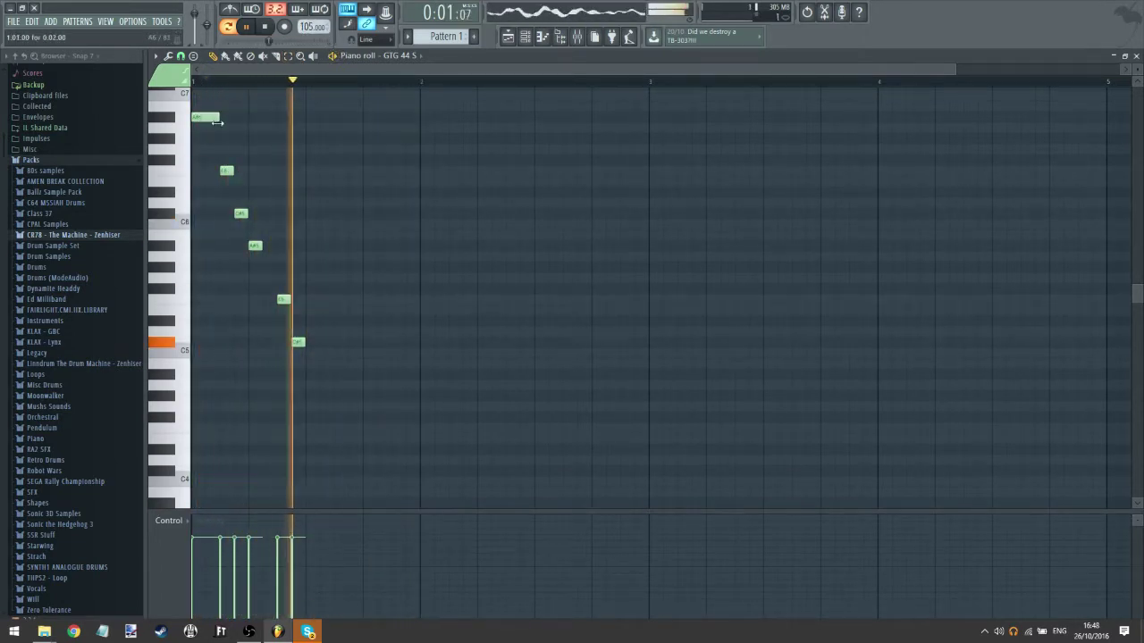
drag(256, 245, 276, 245)
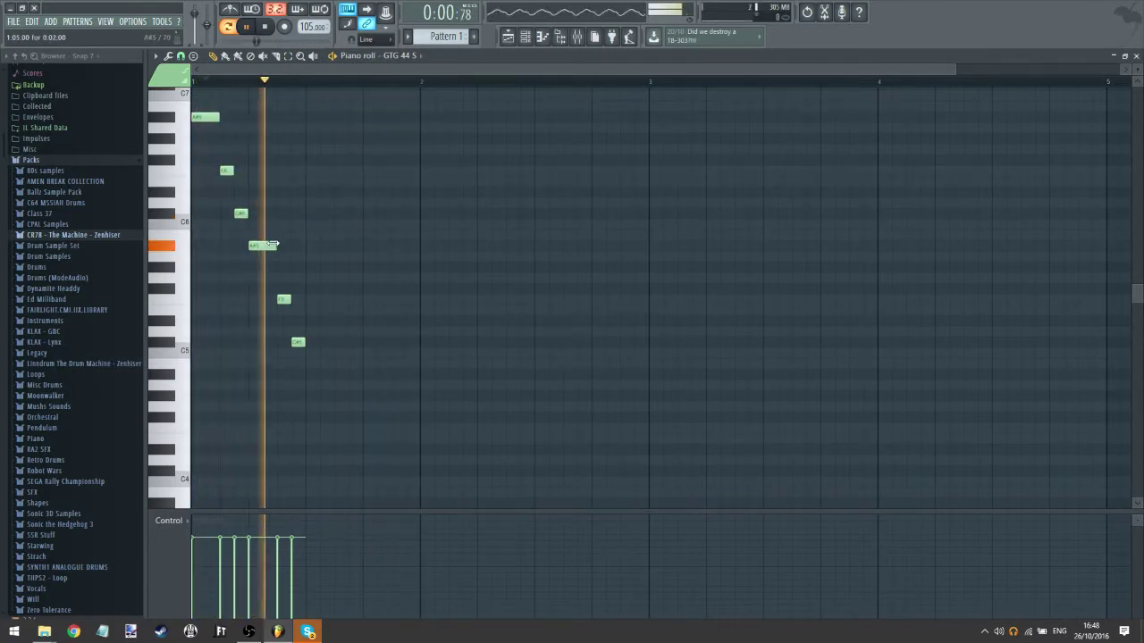
mouse_move(304, 27)
mouse_down()
mouse_move(304, 40)
mouse_move(304, 25)
mouse_up()
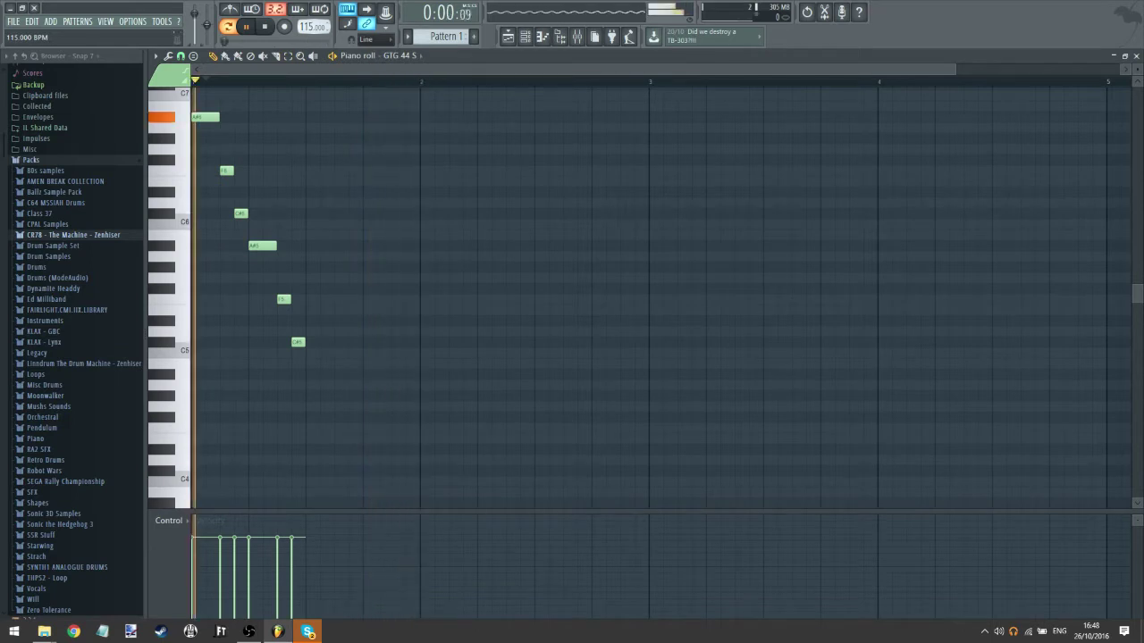
- Try transposing the A#5, F5 and C#5 notes up an octave, and delete the whole descending phrase
click(287, 56)
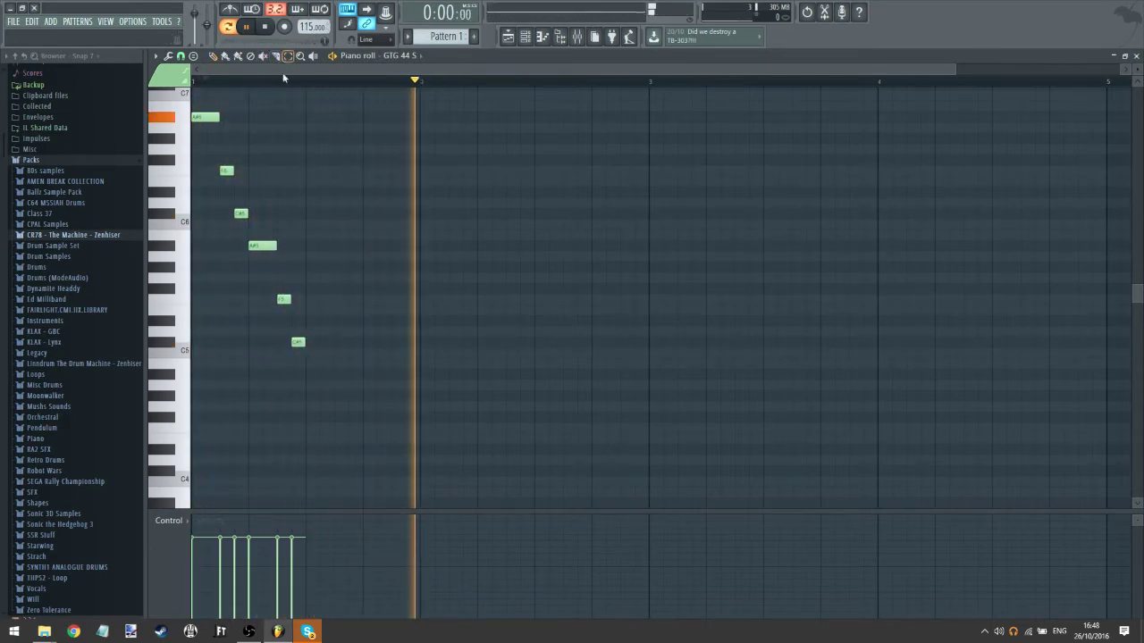
drag(265, 235, 344, 368)
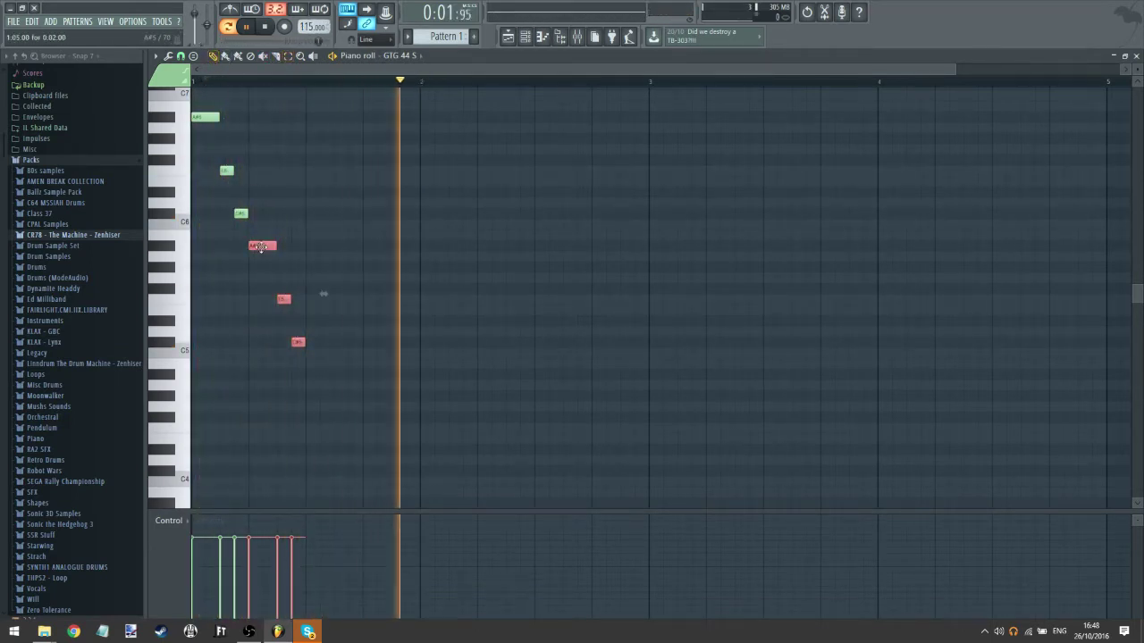
key(ctrl+Up)
drag(327, 91, 230, 263)
key(Delete)
- Start a staggered arpeggio in bar 1 with one-step notes A#6 on step 1, F6 on step 4 and C#6 on step 7
drag(221, 120, 226, 171)
click(226, 148)
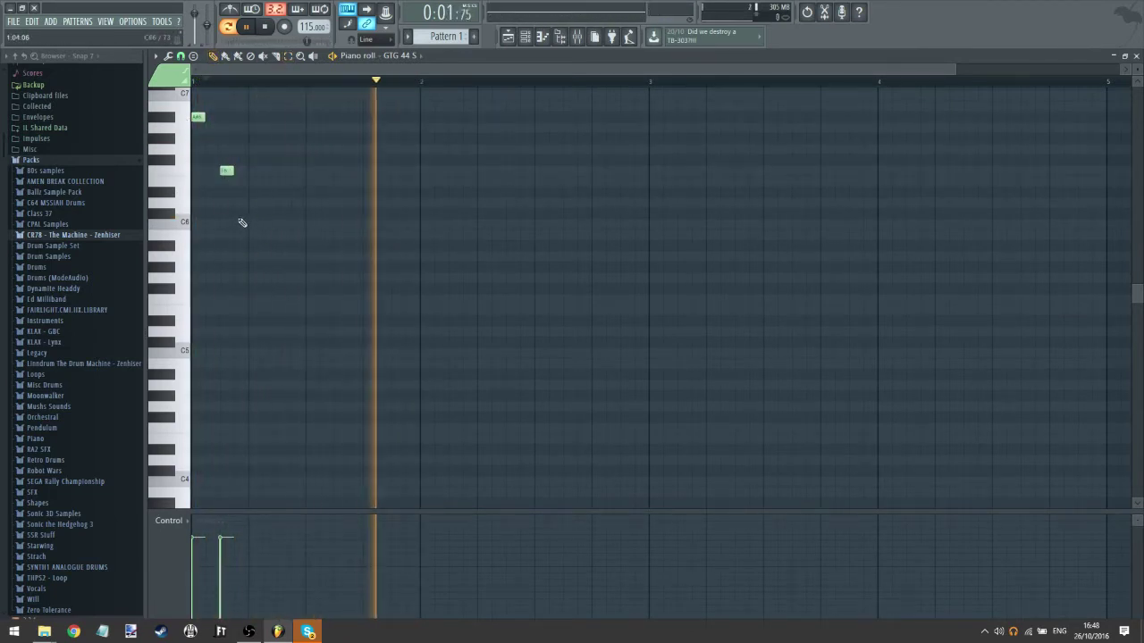
right_click(236, 170)
click(240, 171)
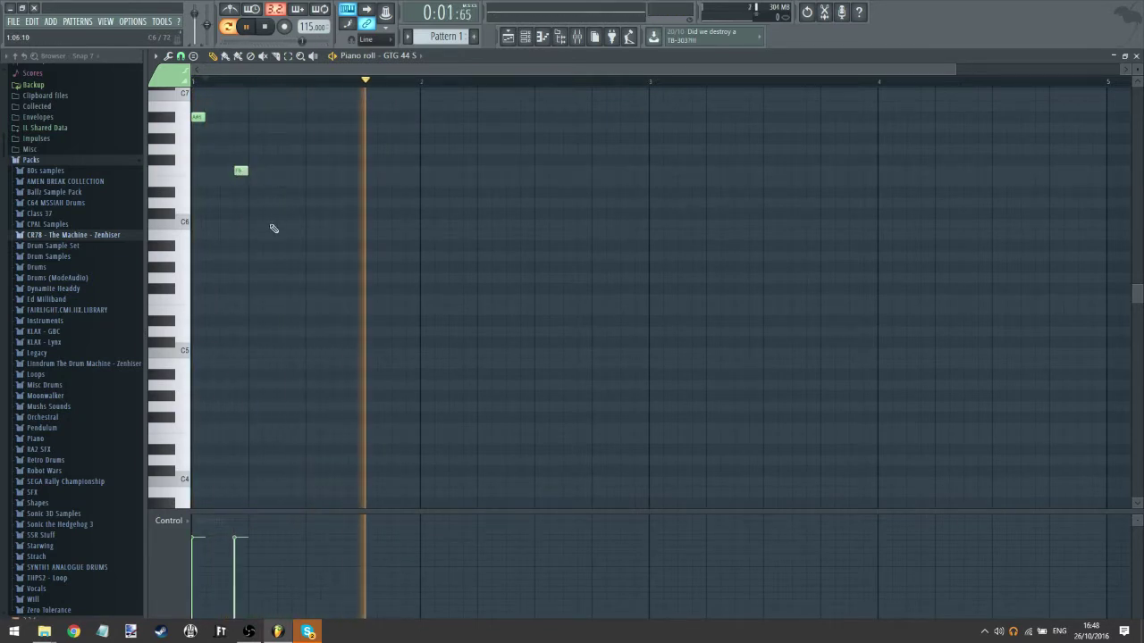
click(282, 213)
- Complete the bar 1 arpeggio with one-step notes A#6, F6, C#7 and C#6 on steps 9, 11, 13 and 15
click(311, 117)
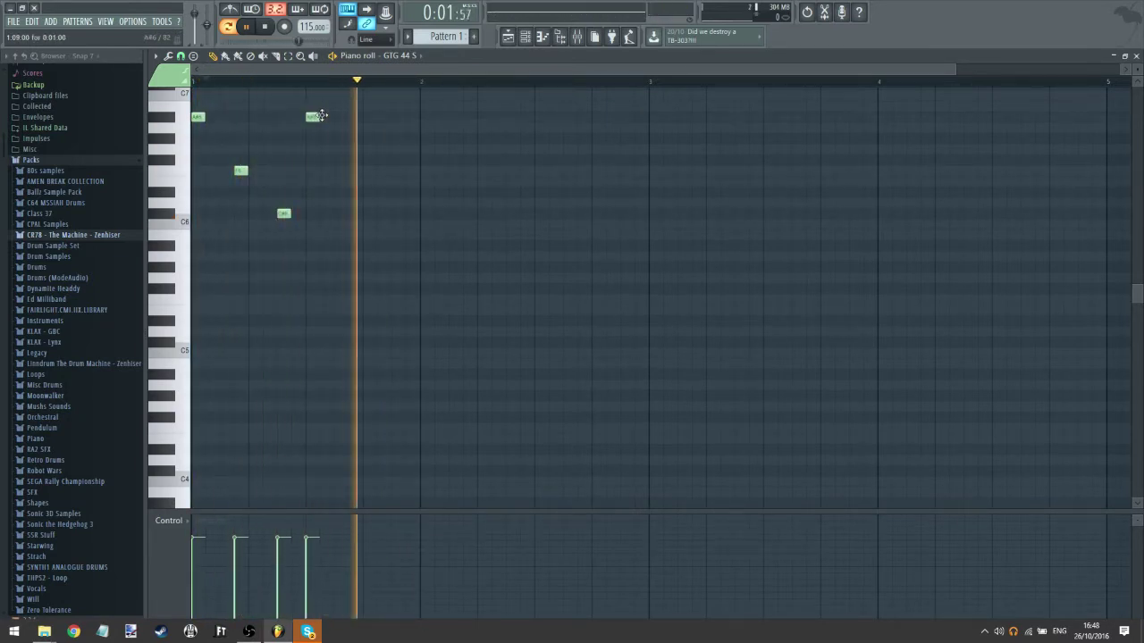
click(341, 171)
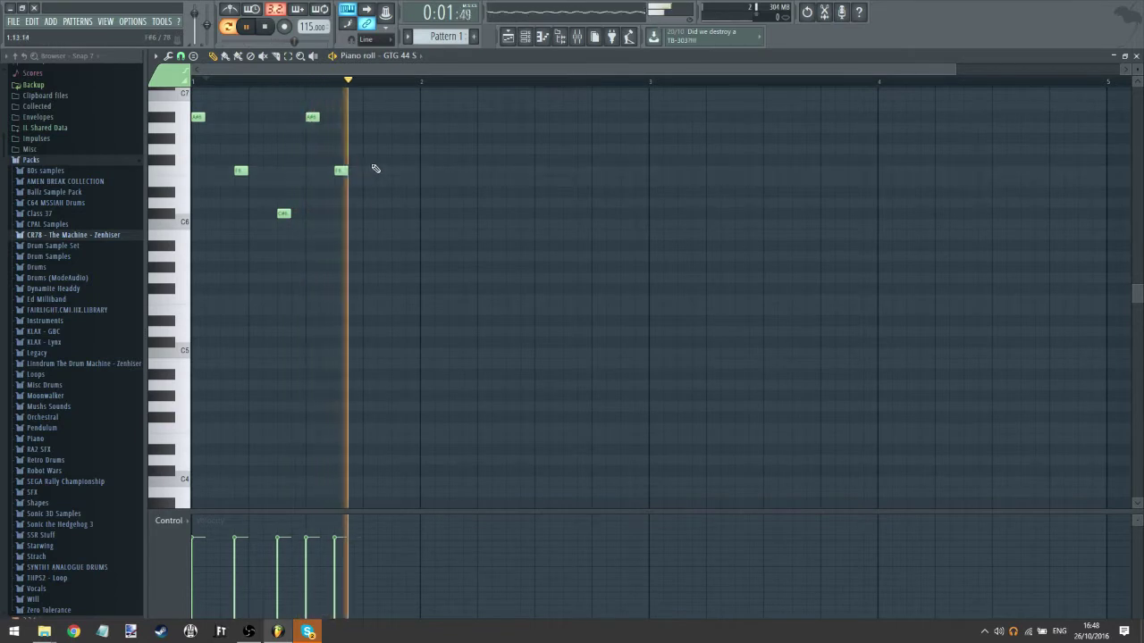
scroll(362, 114, up, 1)
click(366, 118)
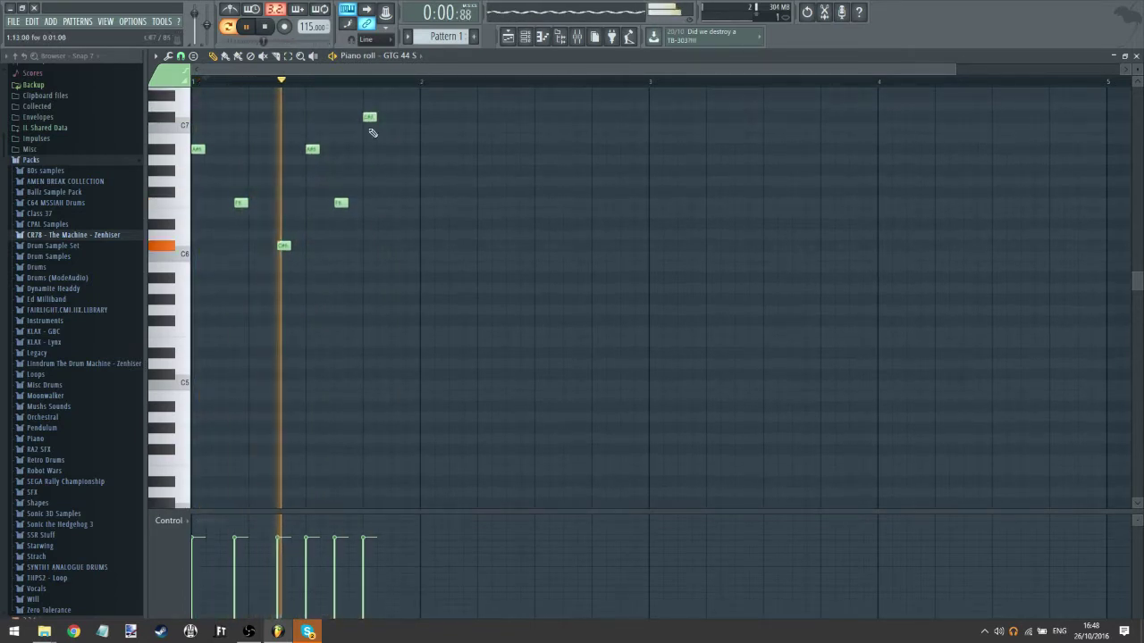
click(394, 245)
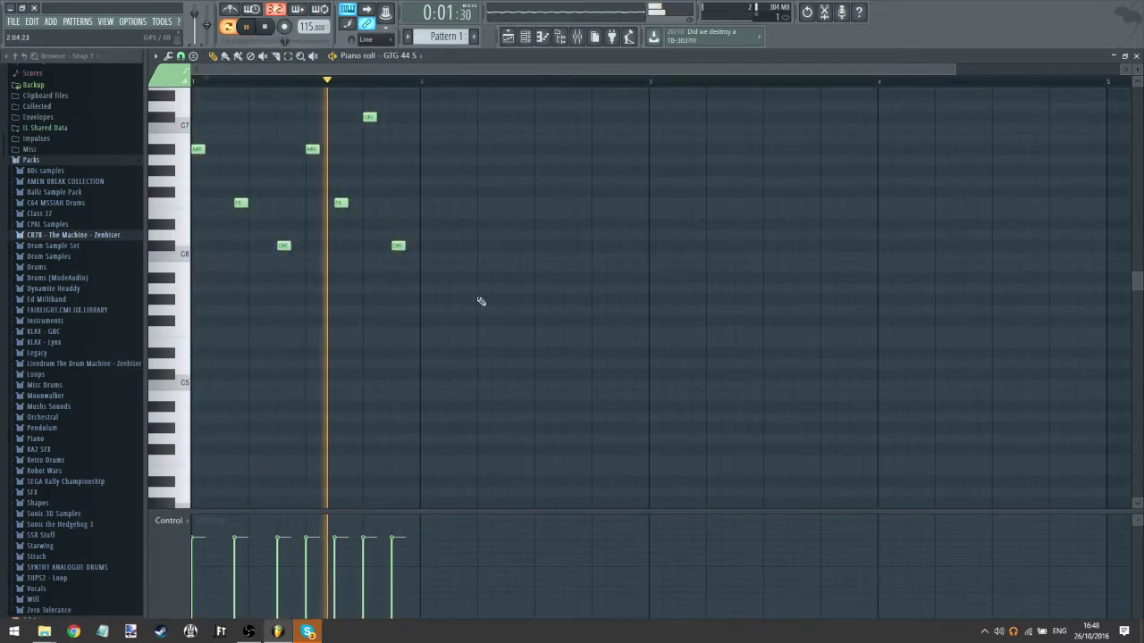
- Adjust the filter envelope's decay in the GTG 44 S synth and set the filter cutoff to 2.500
click(528, 38)
click(428, 125)
drag(305, 213, 302, 134)
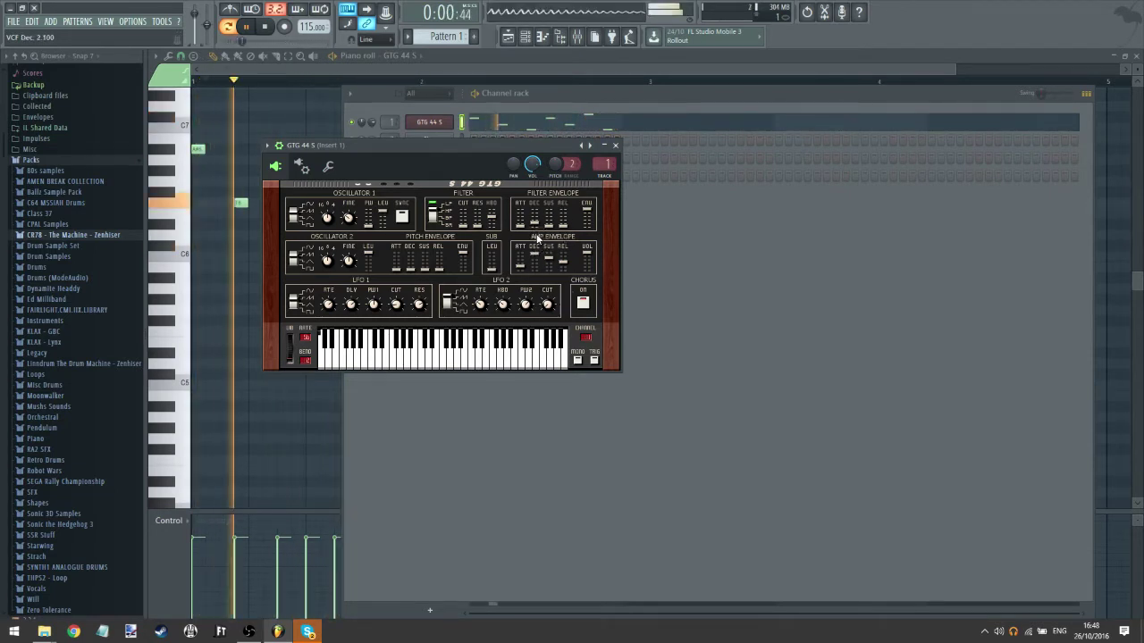
drag(535, 219, 538, 222)
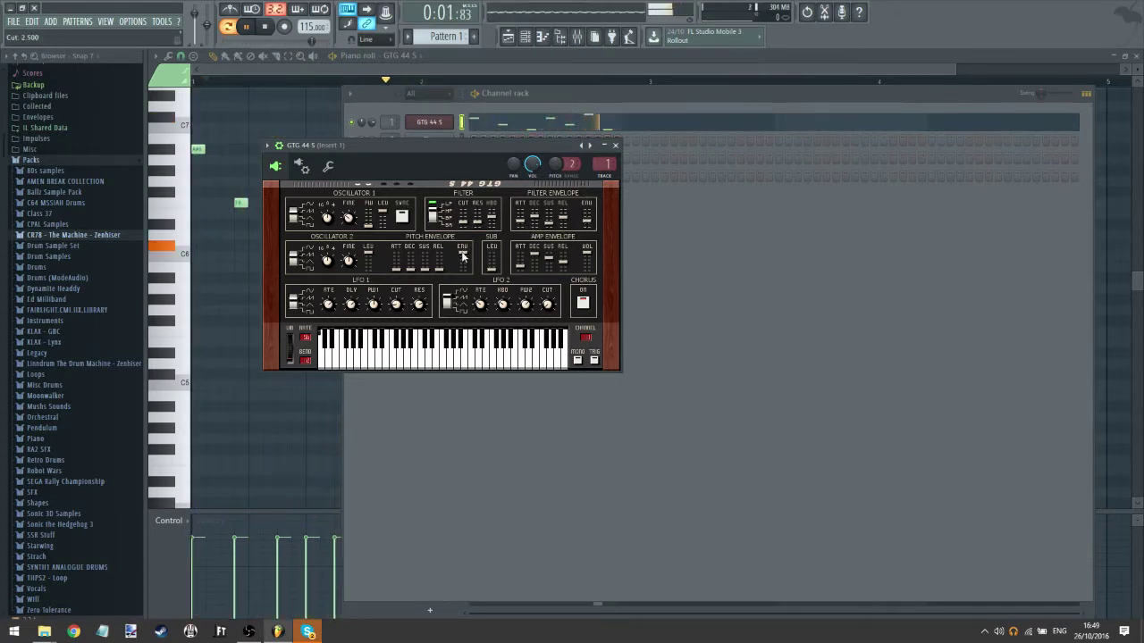
- Duplicate the bar 1 arpeggio into bars 2 and 3, transposing the bar 3 copy down two semitones
click(287, 83)
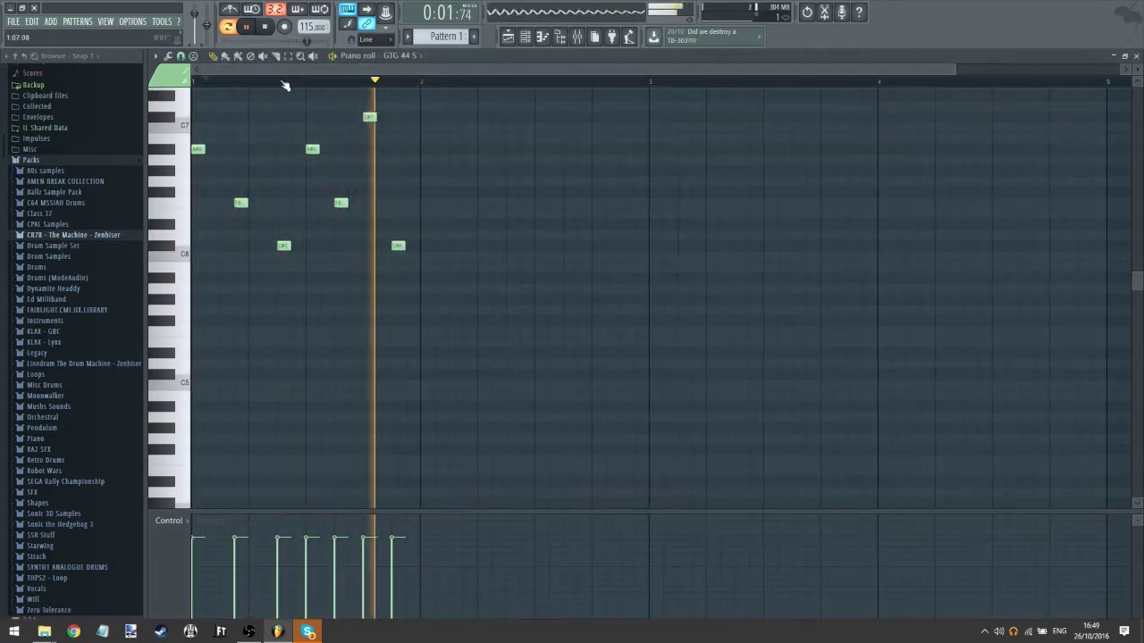
key(ctrl+b)
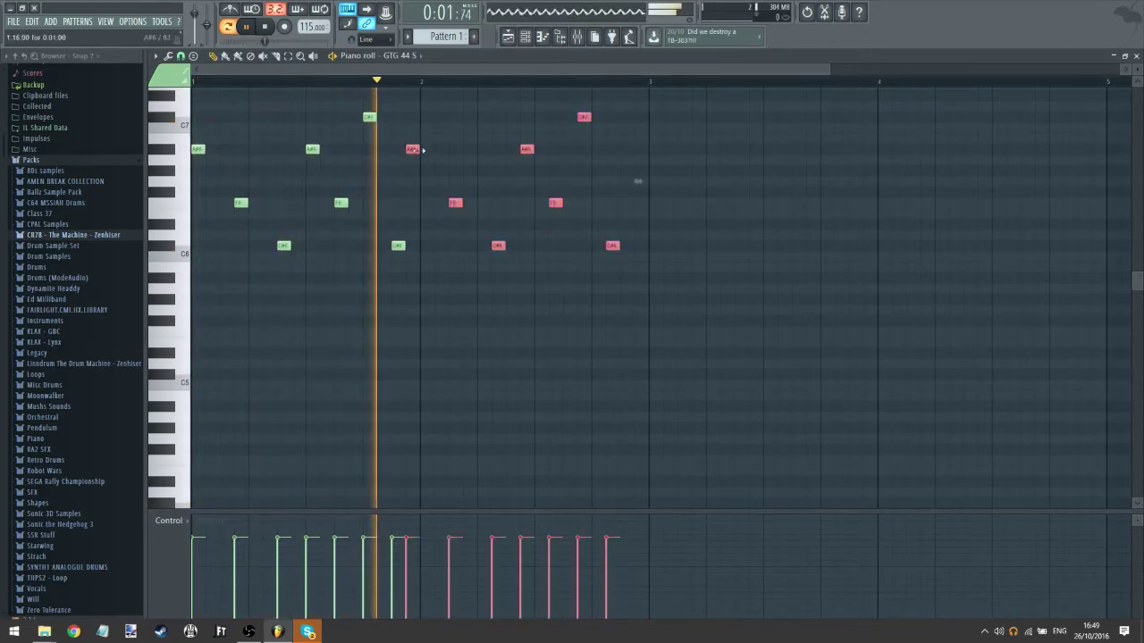
key(shift+Right)
key(ctrl+b)
drag(637, 148, 653, 167)
- Raise the second note of bar 3 to G6 and the third note to C#6
click(691, 189)
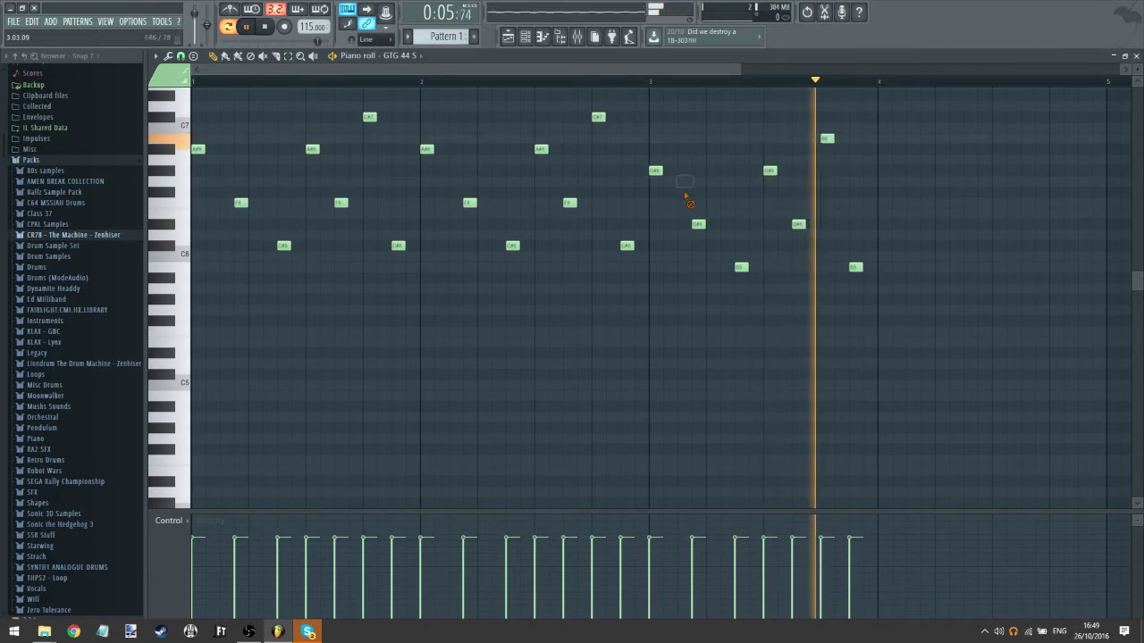
drag(698, 223, 694, 188)
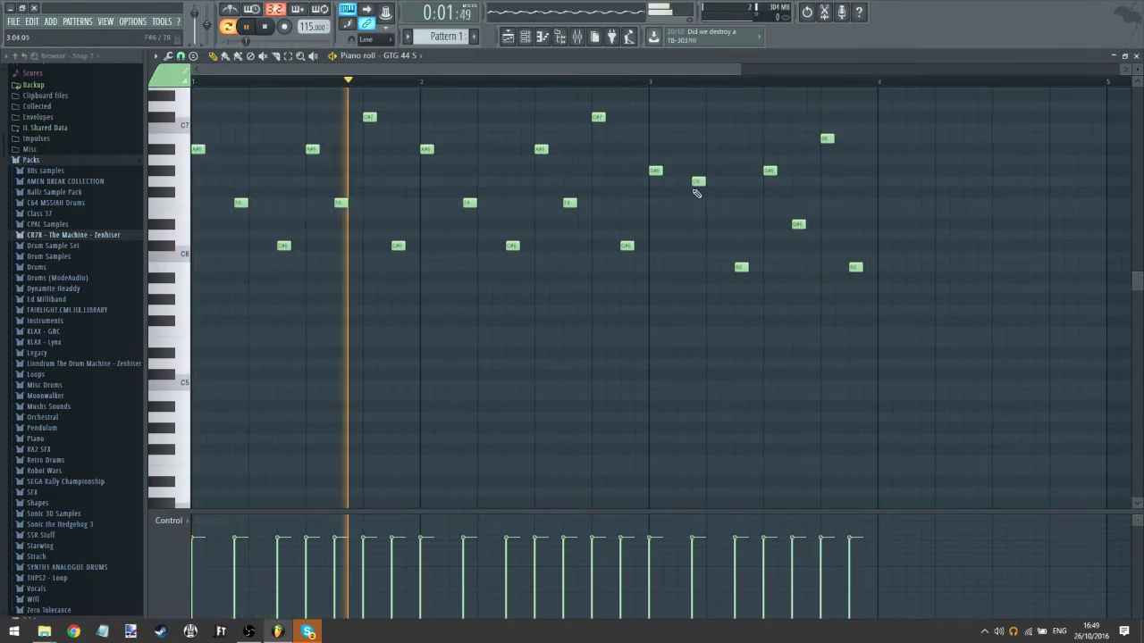
drag(739, 267, 741, 245)
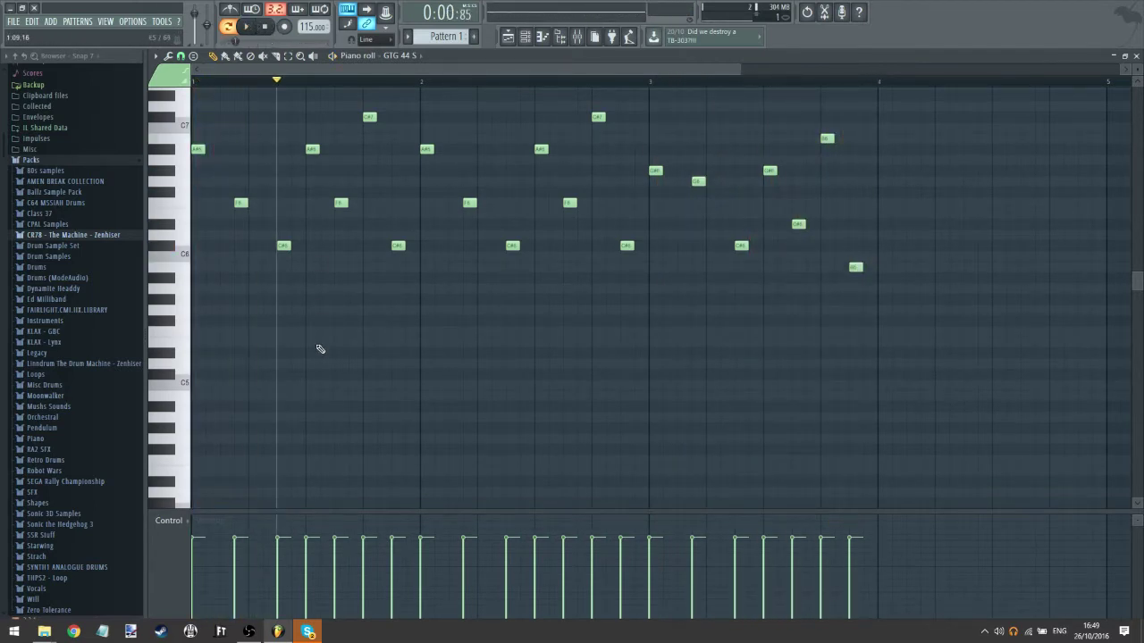
- Cut the arpeggio notes and draw a sustained A#6, F6 and C#6 chord across bars 1 and 2
key(ctrl+x)
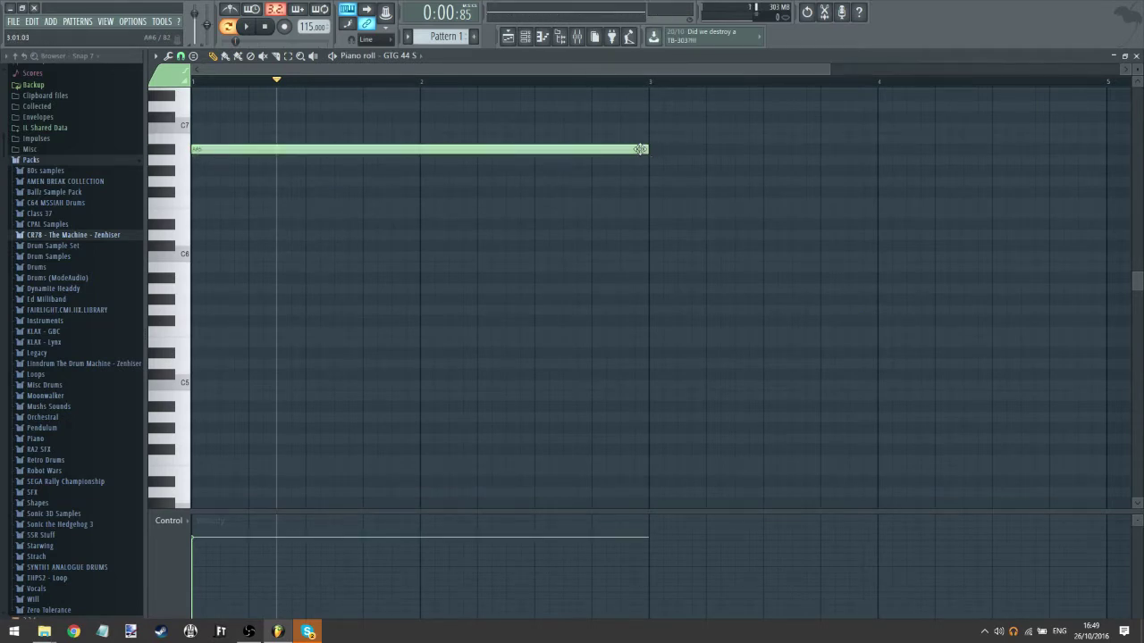
click(244, 27)
click(202, 80)
click(191, 203)
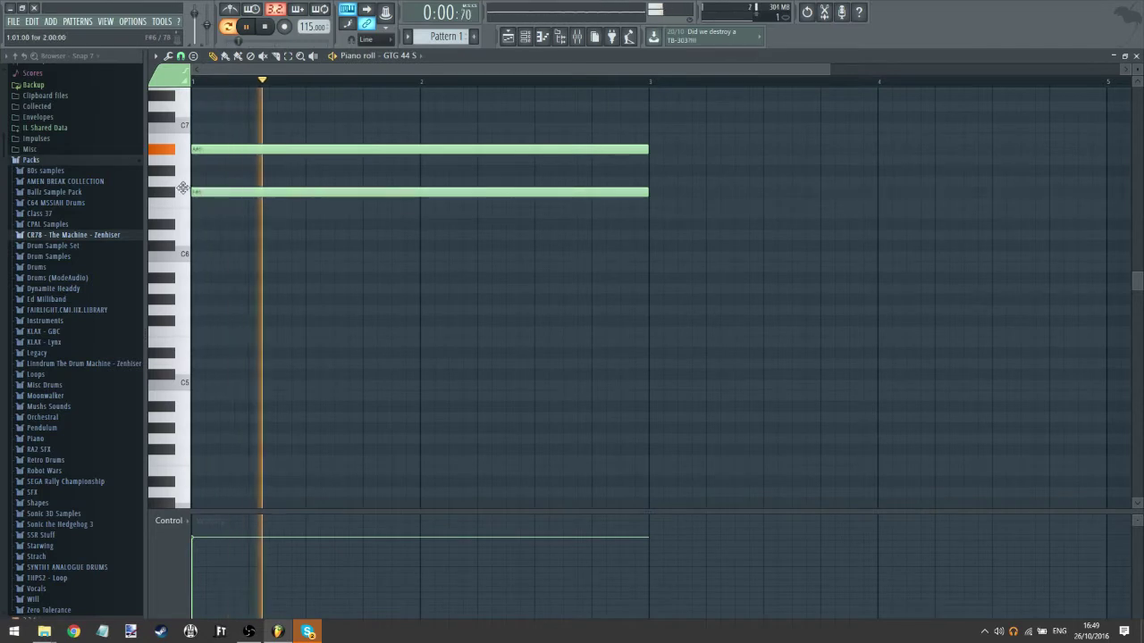
click(193, 245)
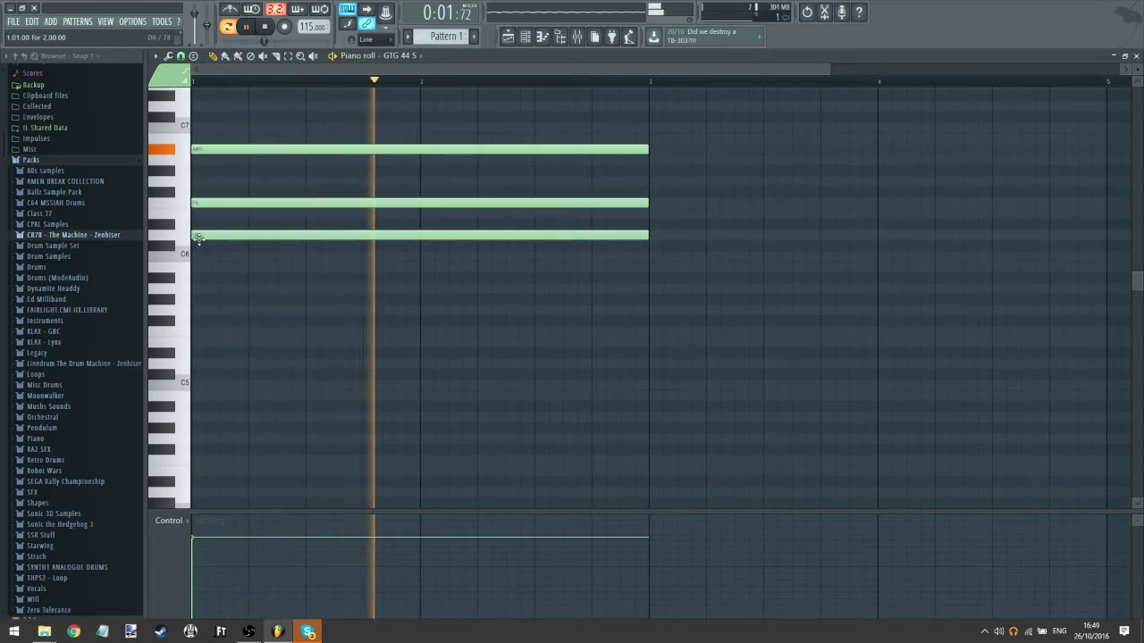
click(206, 82)
- Inspect the GTG 44 S synth's settings while the sustained chord plays
click(528, 37)
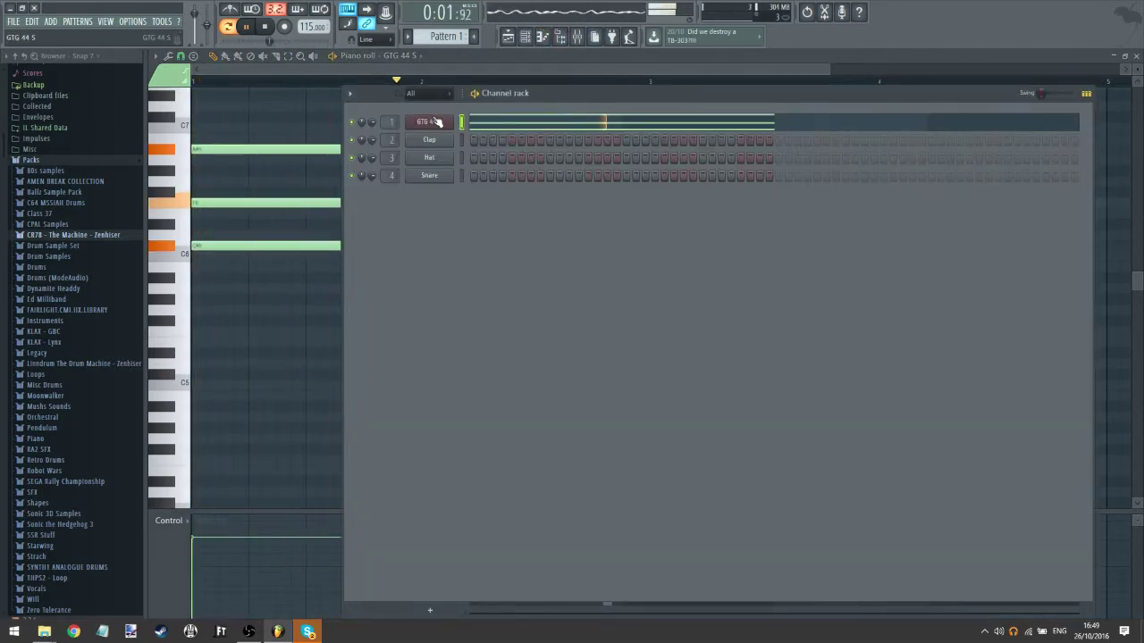
click(436, 122)
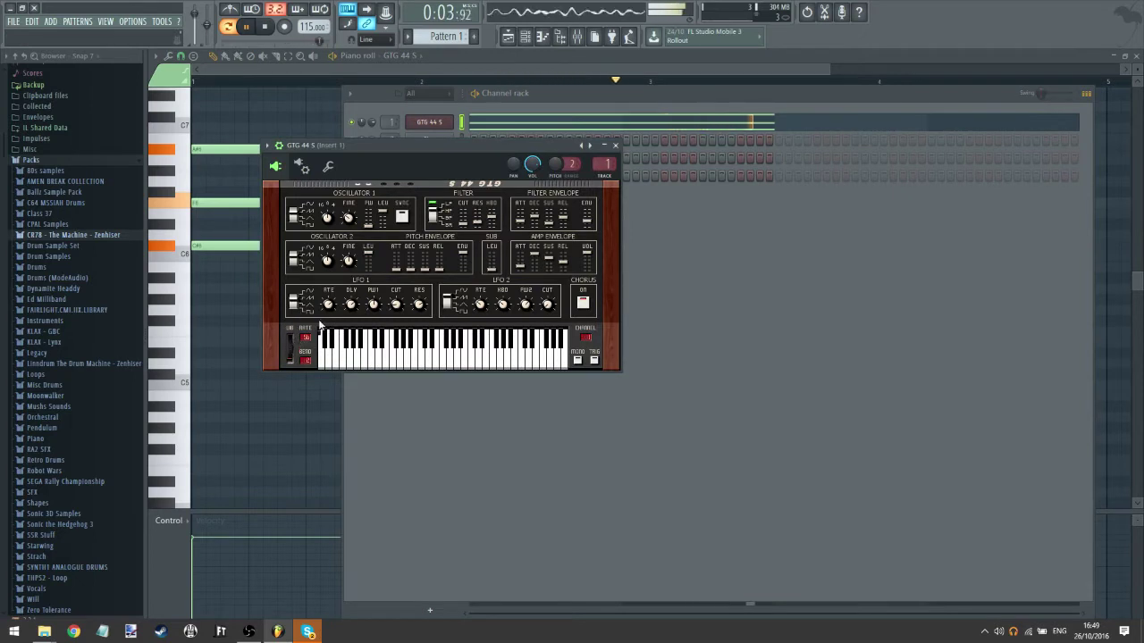
click(328, 78)
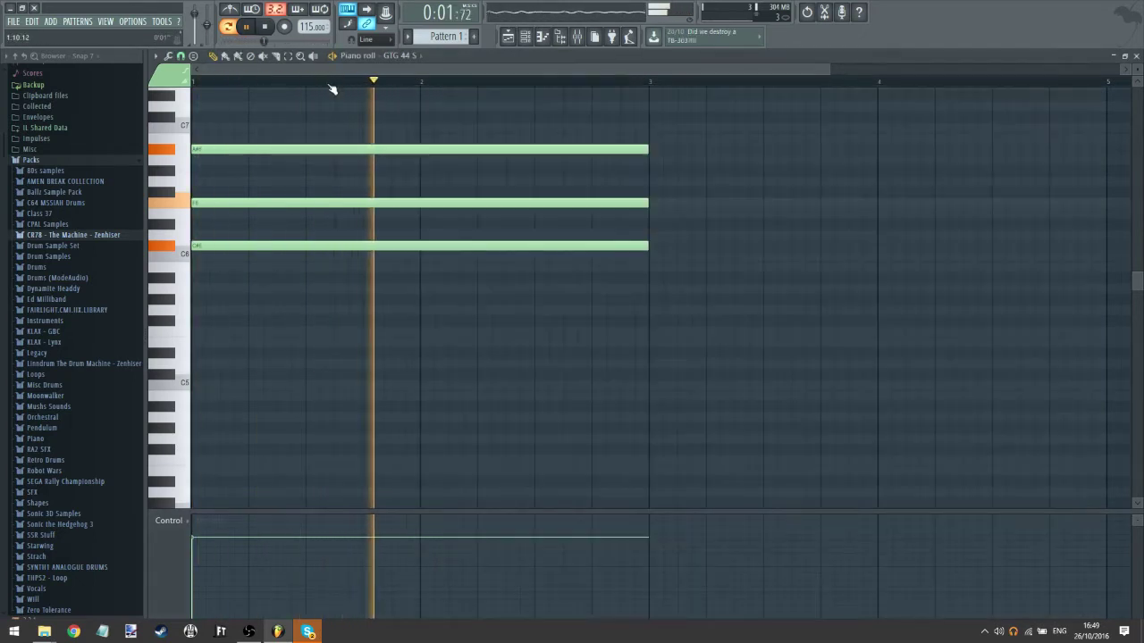
- Add a two-bar chord of G#6, G6 and C6 across bars 3 and 4
scroll(333, 92, down, 3)
click(507, 181)
click(509, 172)
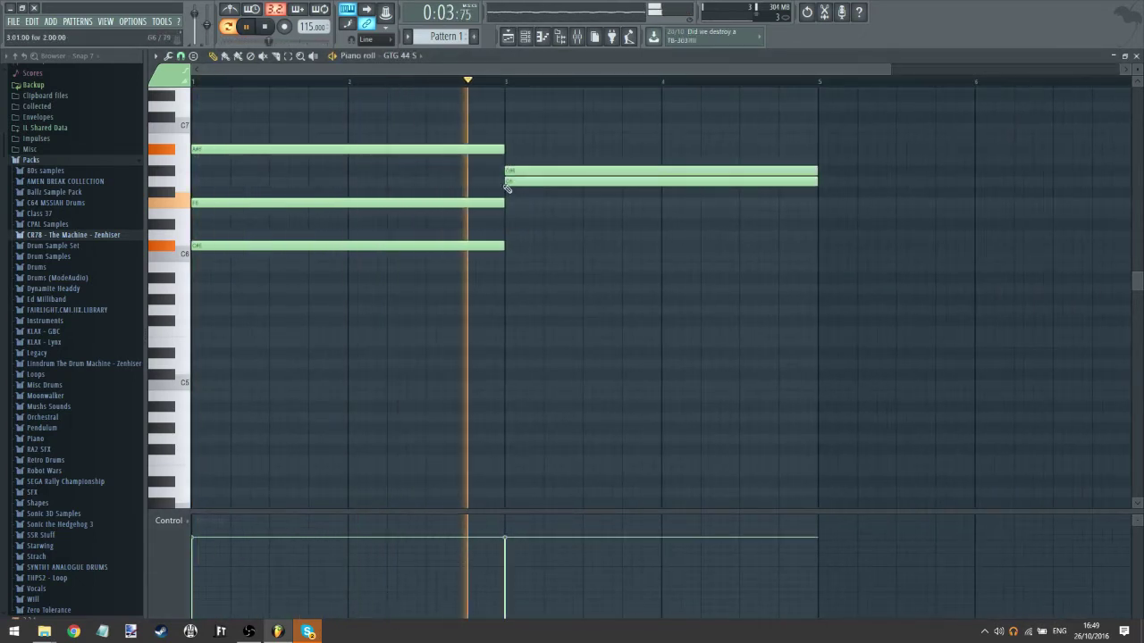
click(513, 267)
drag(513, 266, 513, 257)
- Add a D#6 and A#5 chord across bars 5 and 6, with F6 held over bar 5 and G6 over bar 6
drag(777, 281, 268, 275)
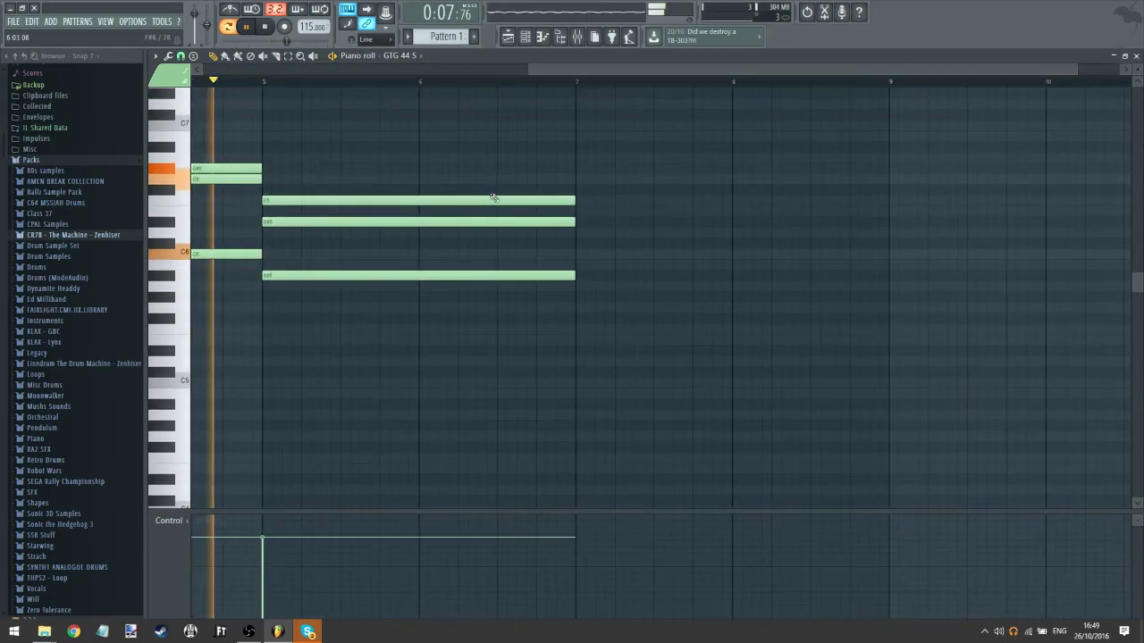
drag(574, 200, 418, 201)
click(422, 179)
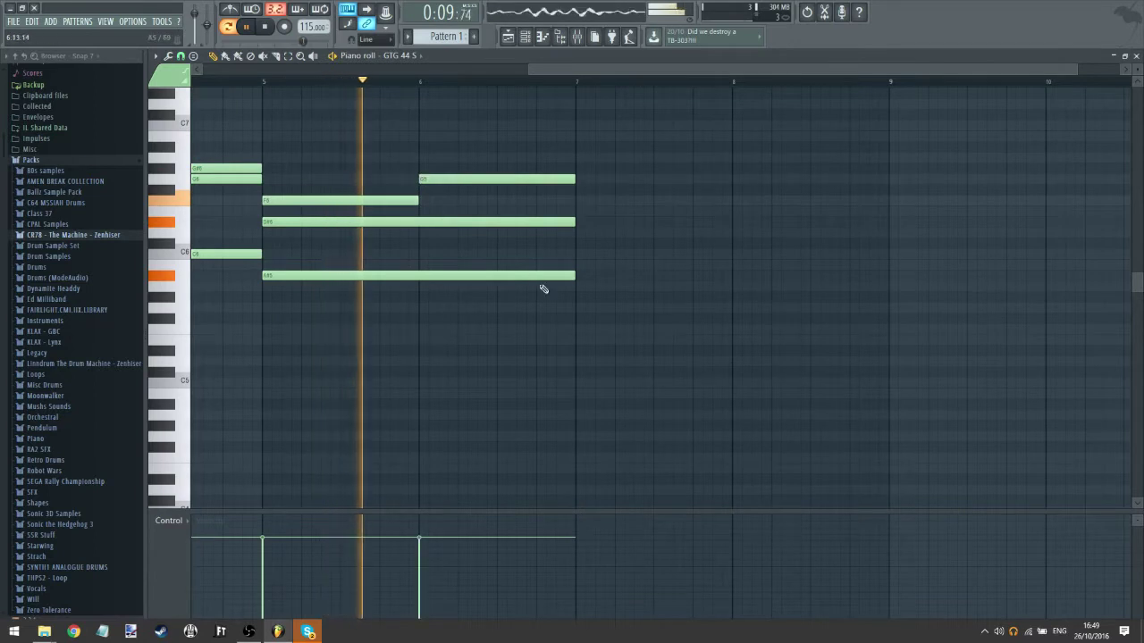
- Add a two-bar chord of G#6, F6 and C6 across bars 7 and 8 and play it back
click(581, 244)
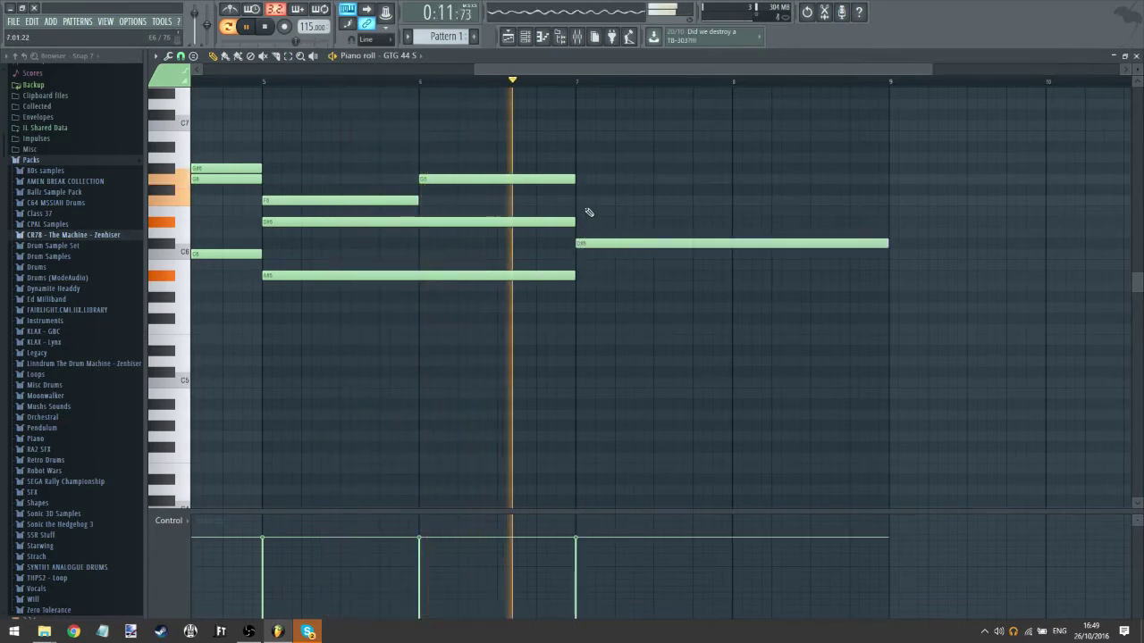
click(580, 200)
click(580, 168)
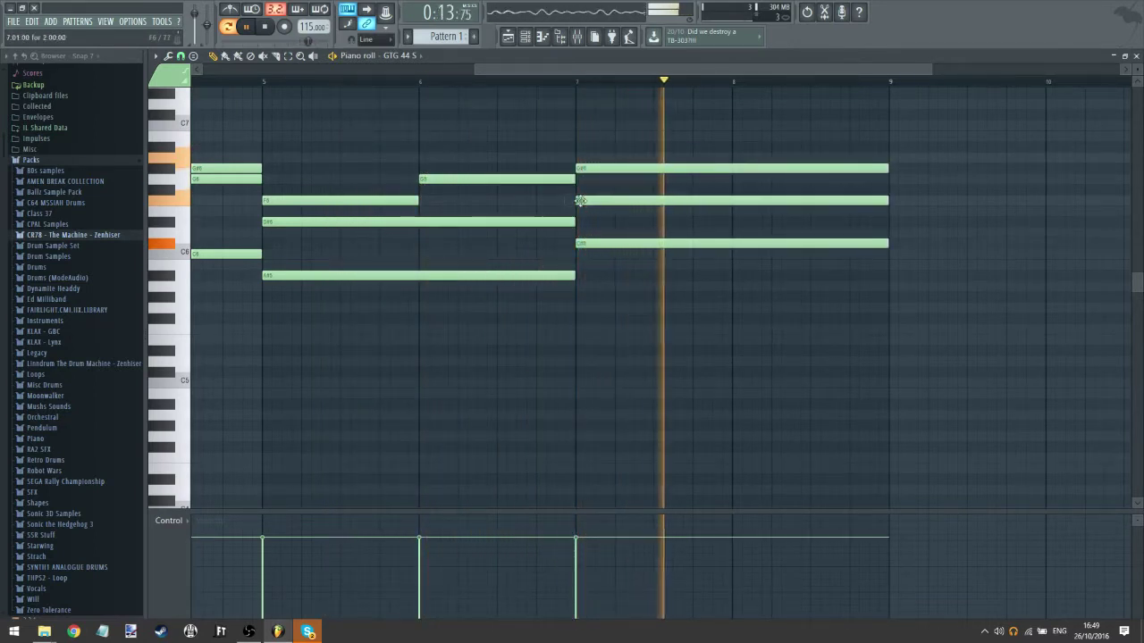
drag(582, 243, 582, 252)
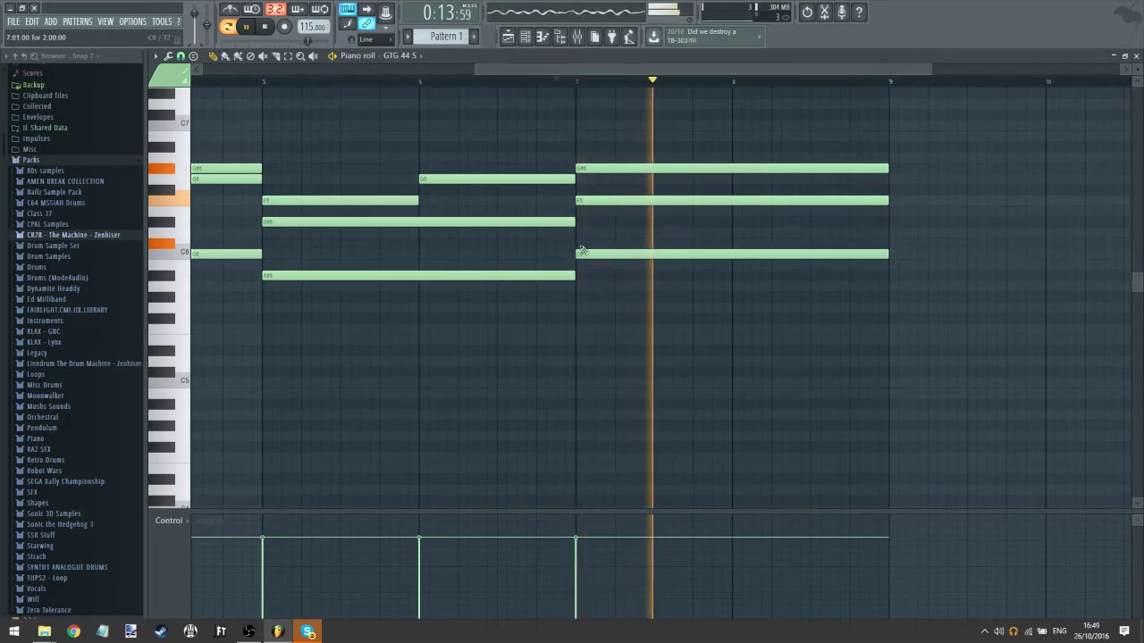
click(503, 82)
- Shorten the C6 in bar 7 to one bar and follow it with a one-bar C#6 in bar 8
scroll(505, 84, down, 2)
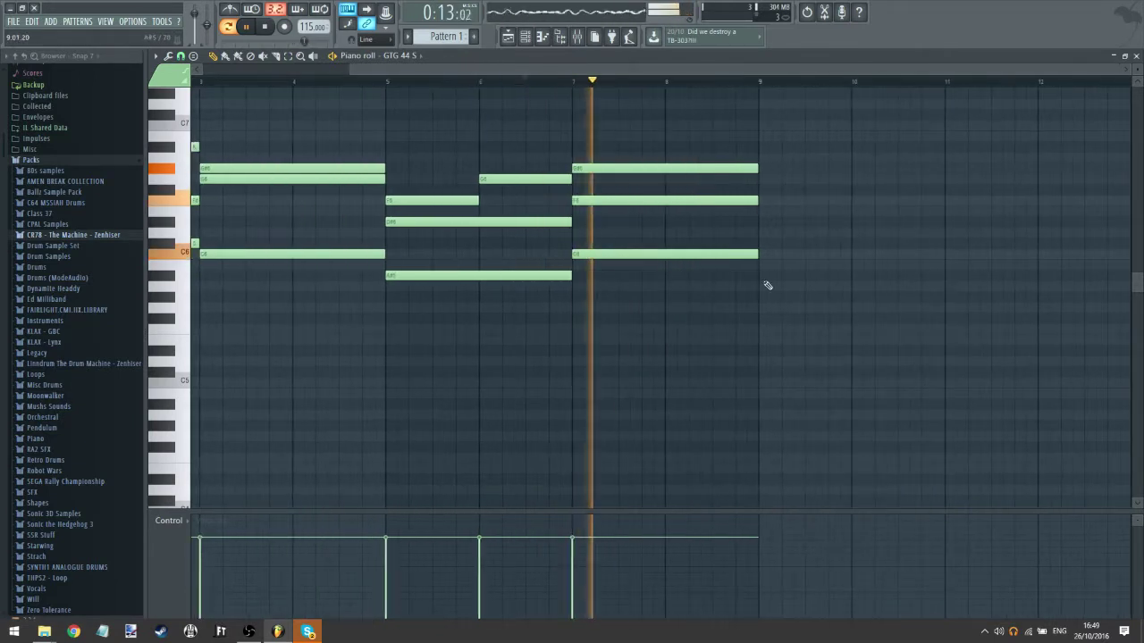
drag(756, 254, 666, 259)
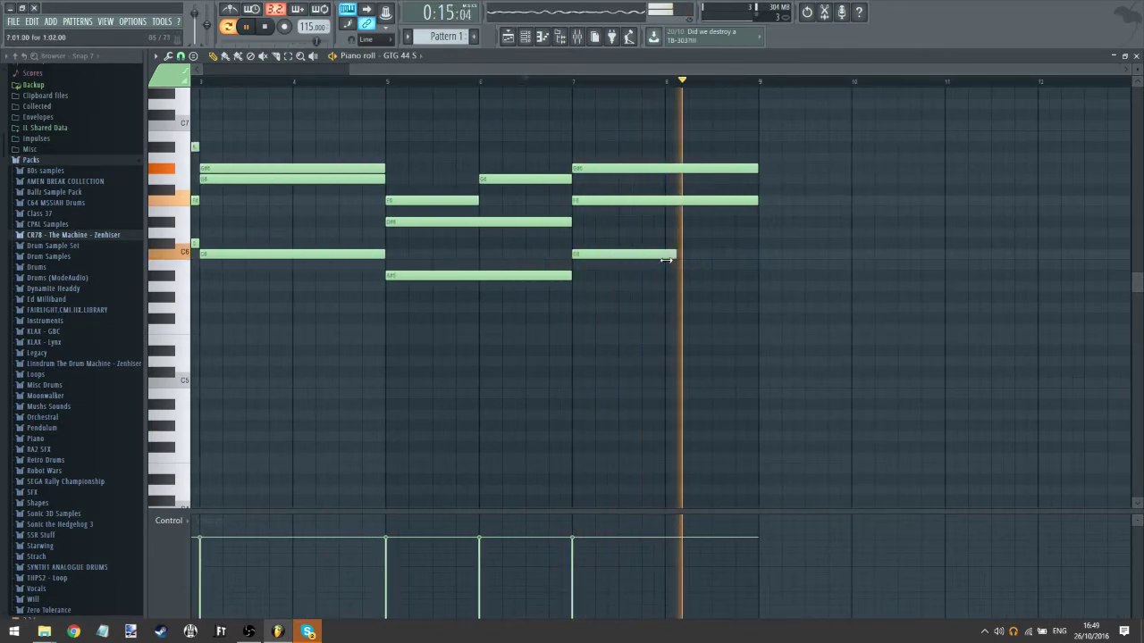
click(672, 243)
click(556, 81)
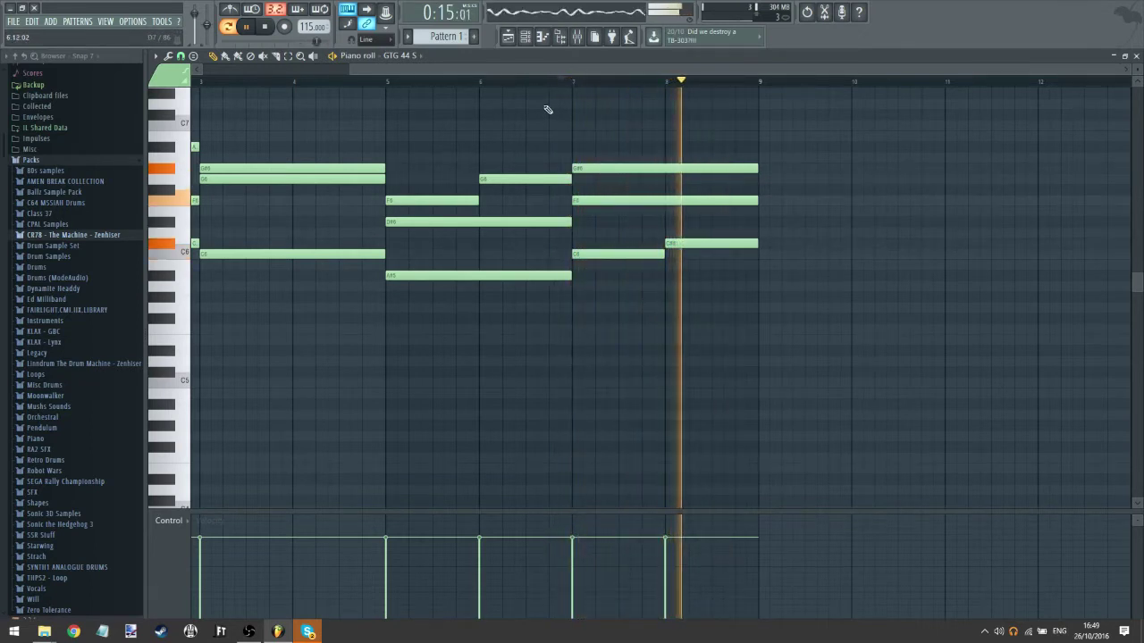
- Set the amp envelope's volume to 0.755 in the GTG 44 S synth and return to the piano roll
click(526, 36)
click(426, 124)
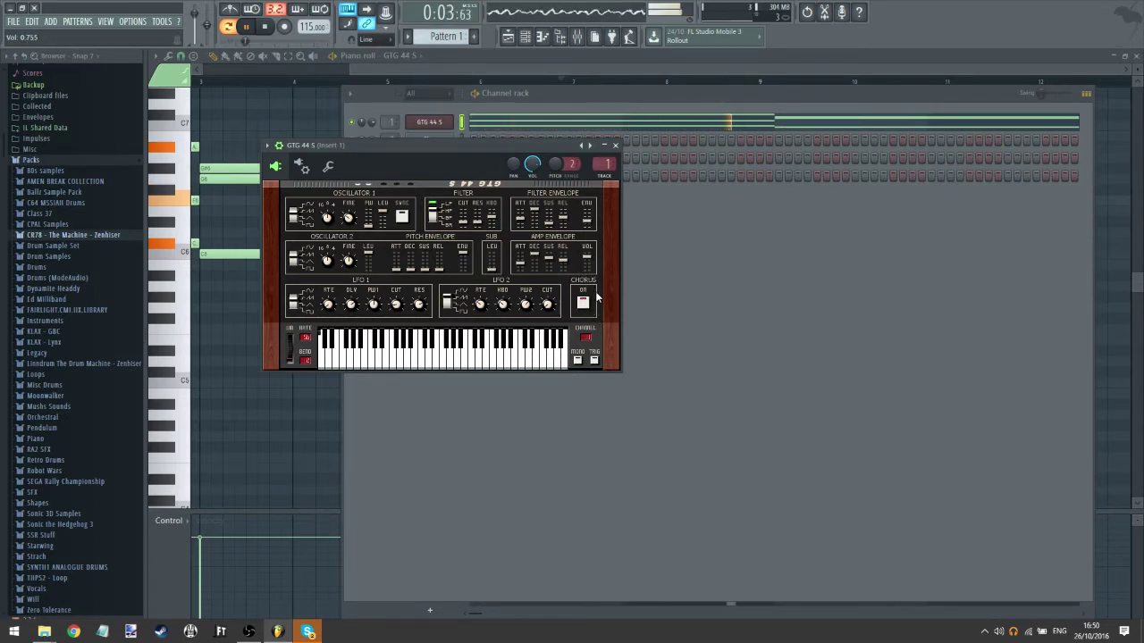
click(412, 61)
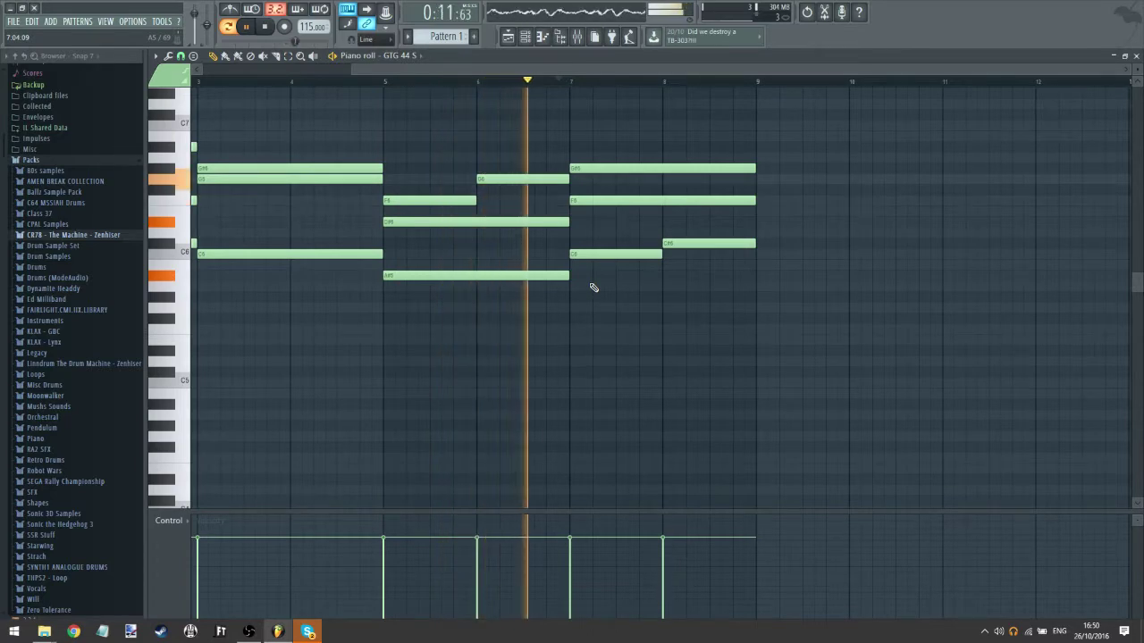
- Duplicate the eight-bar chord progression to bars 9–16, shortening bar 9's A#6 to make room for a following C7
drag(593, 283, 324, 301)
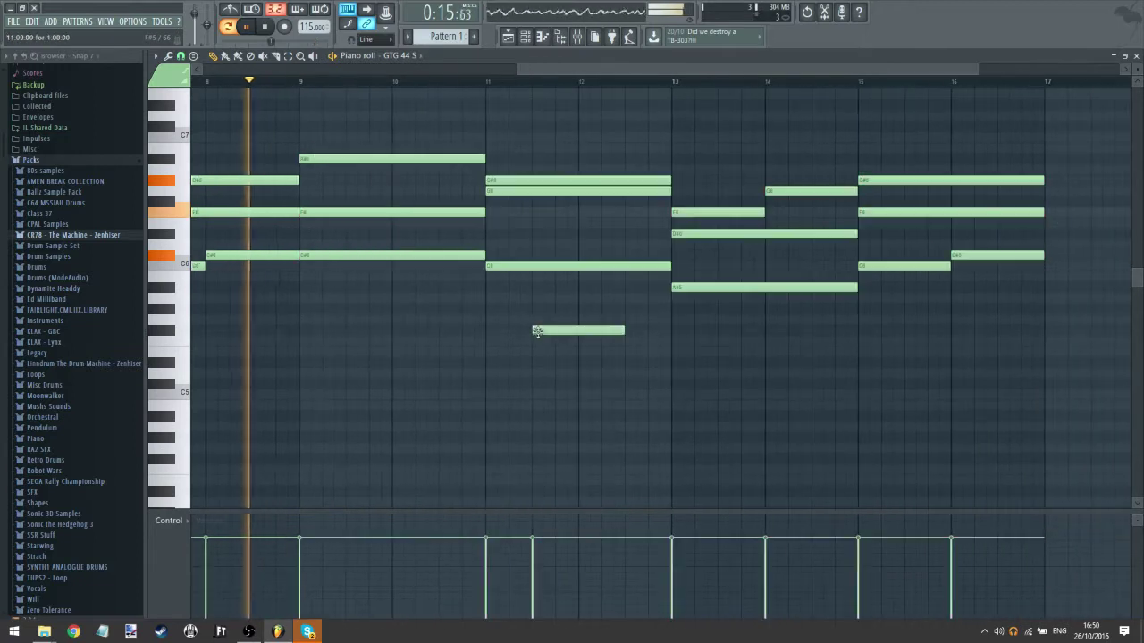
drag(479, 158, 389, 145)
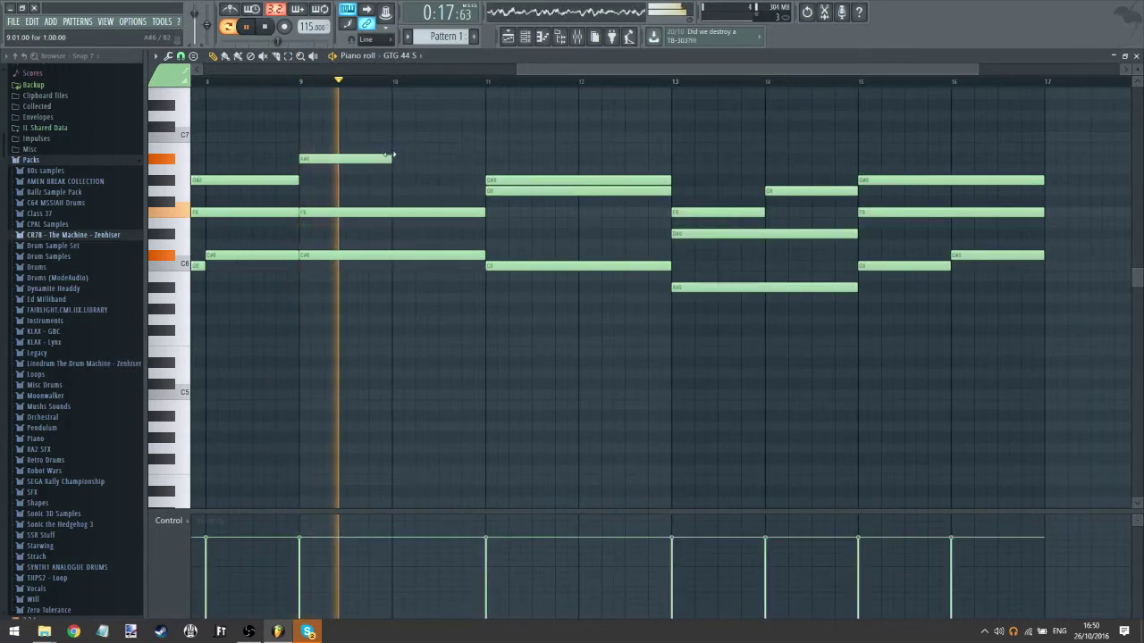
click(398, 137)
mouse_move(483, 137)
mouse_down()
mouse_move(332, 159)
mouse_move(360, 160)
mouse_move(380, 137)
mouse_move(433, 139)
mouse_up()
- Finish the rising line with C#7 and retime its A#6, C7 and C#7 notes to 10, 12 and 10 steps
click(442, 127)
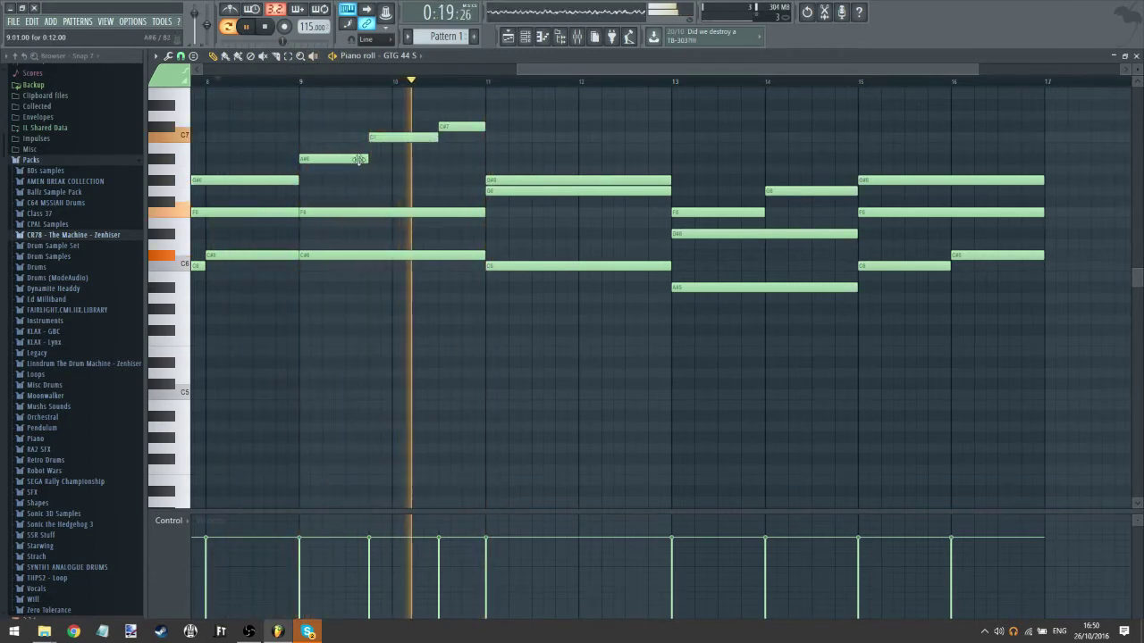
drag(363, 159, 381, 138)
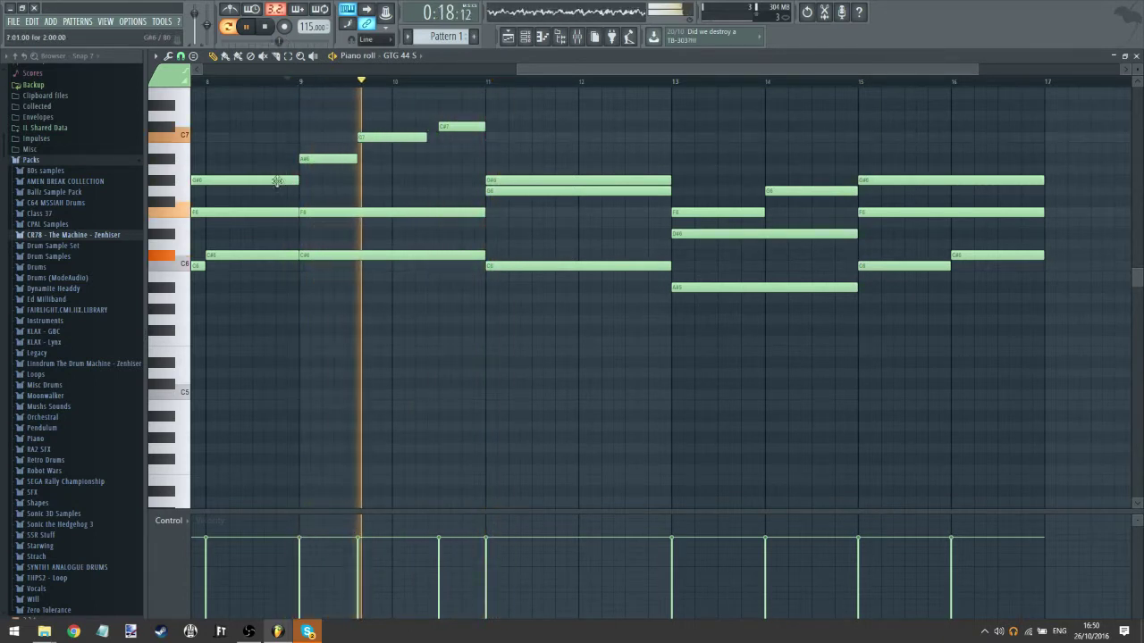
mouse_move(476, 126)
mouse_down()
mouse_move(465, 127)
mouse_move(483, 127)
mouse_up()
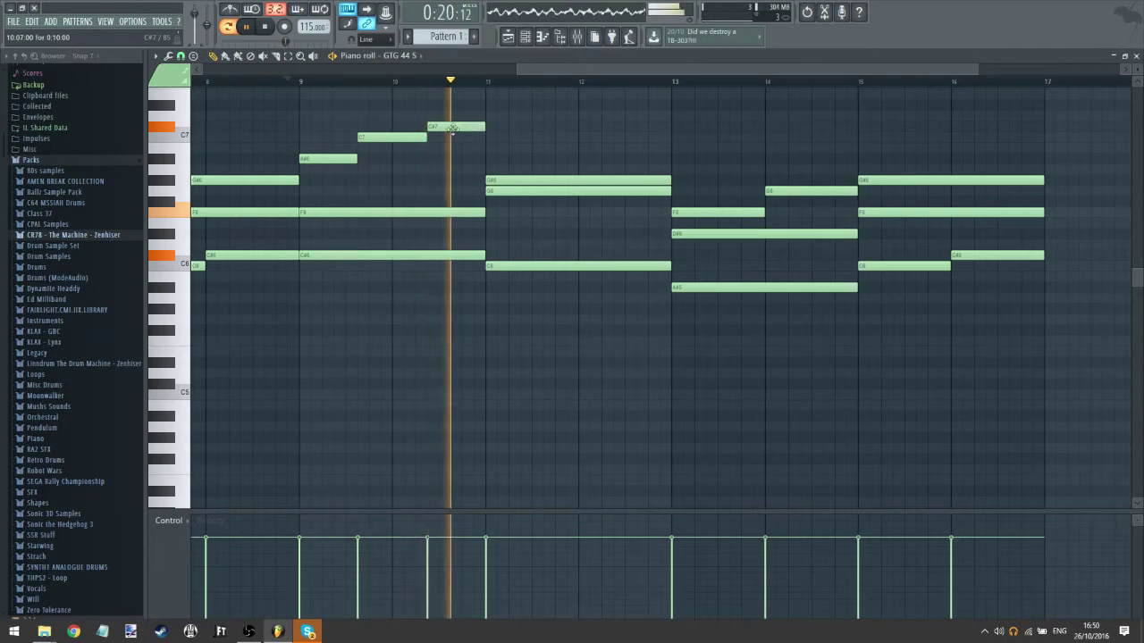
- Play the pattern from bar 1 and raise the project tempo to 125 BPM
scroll(294, 83, down, 2)
click(193, 82)
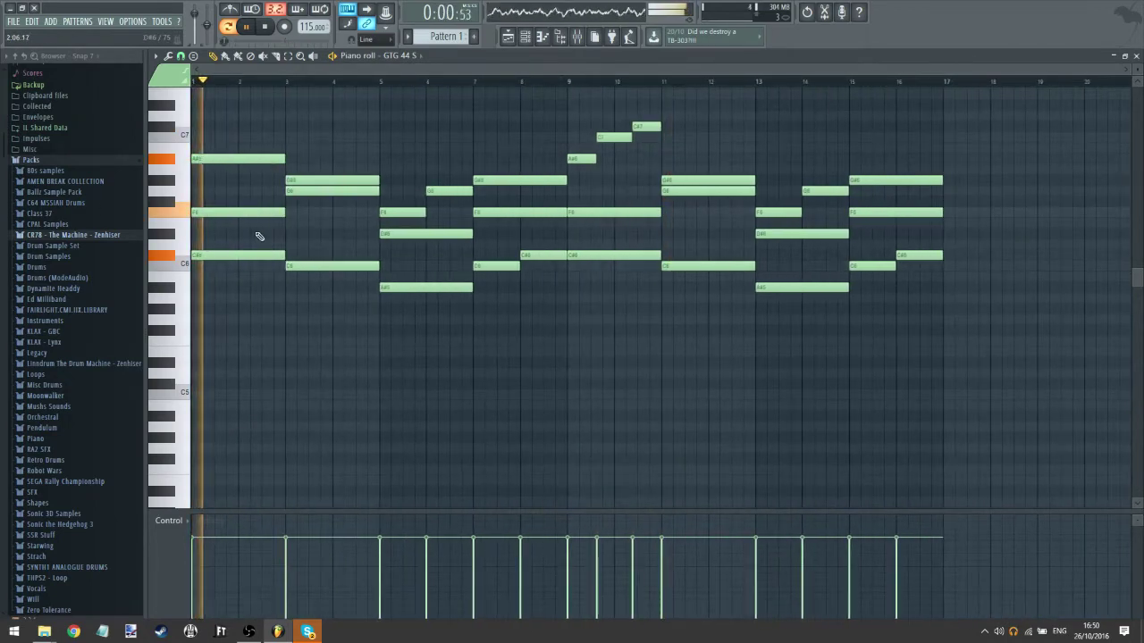
scroll(305, 27, up, 7)
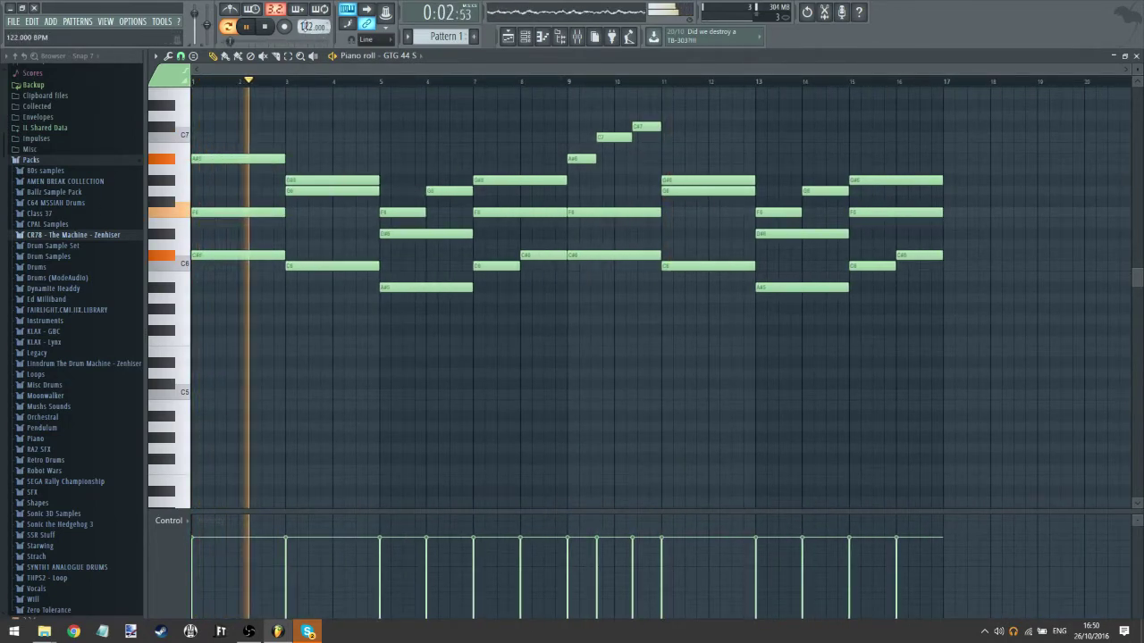
- Set the filter envelope's decay to 6.750 in the GTG 44 S synth and return to the piano roll
click(525, 39)
click(424, 124)
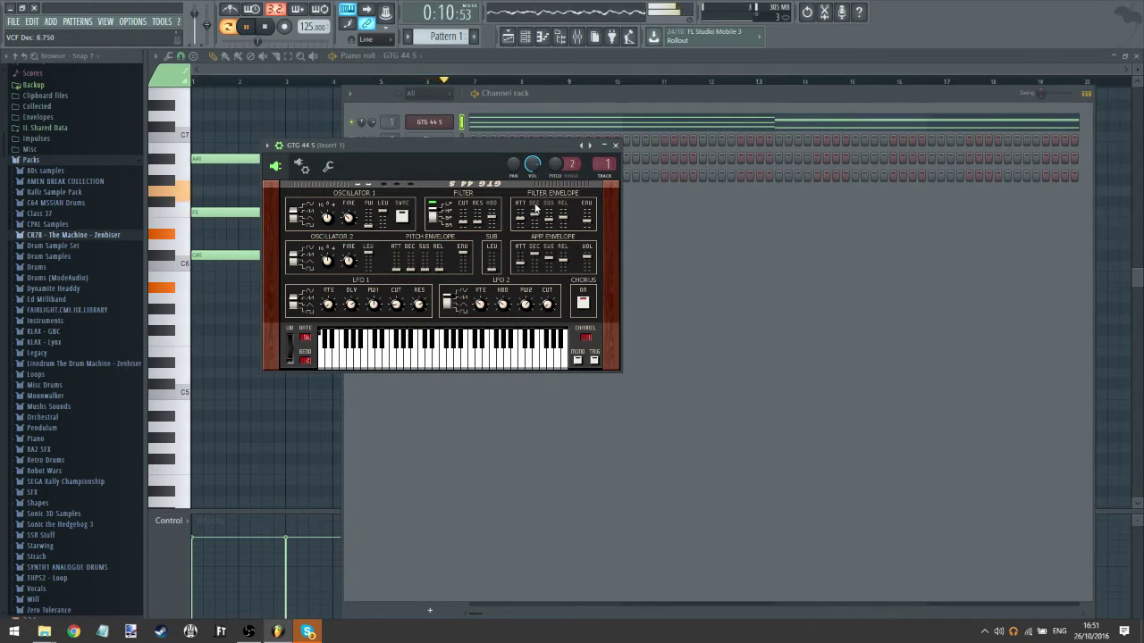
click(519, 68)
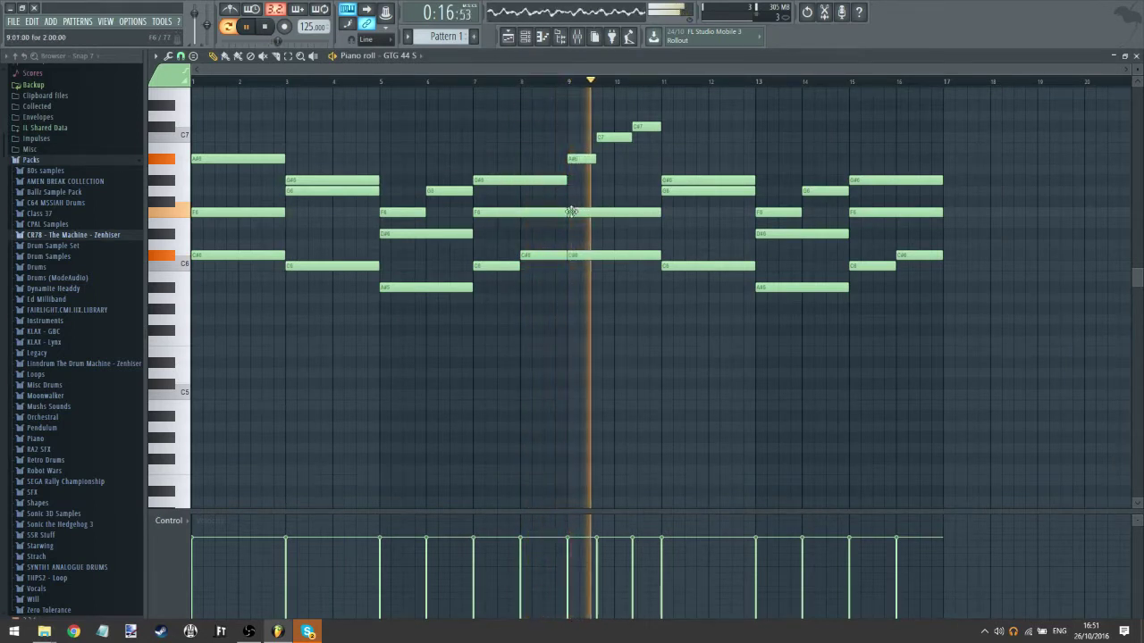
- Lower bar 8's C#6 to A#5 and retime the rising line to a one-bar A#6 in bar 9 with half-bar C7 and C#7 in bar 10
drag(539, 255, 541, 293)
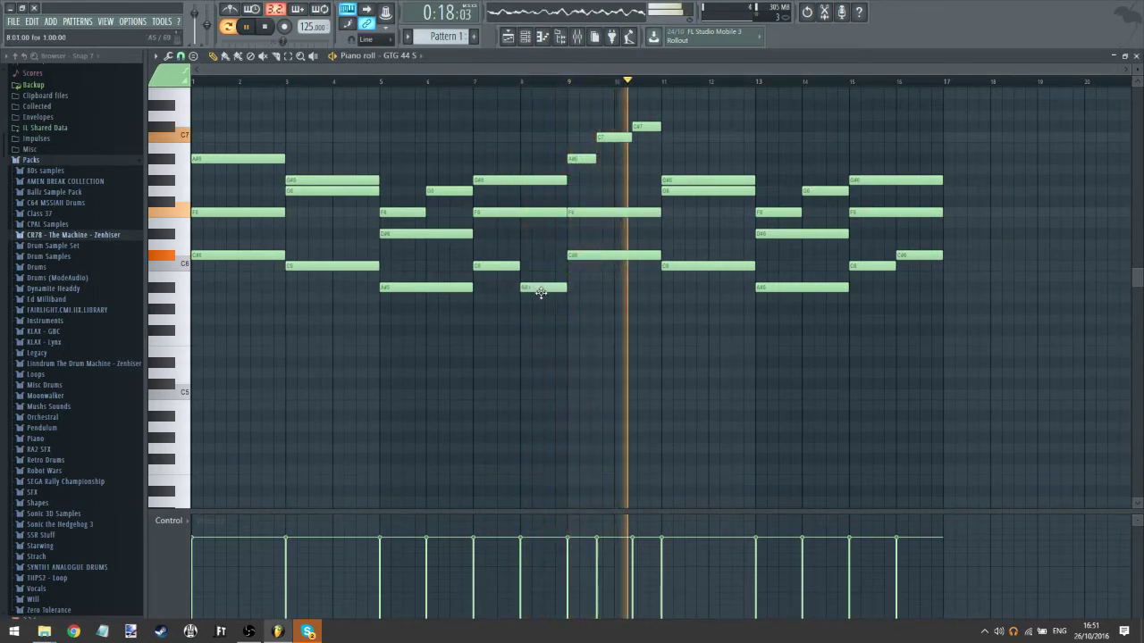
click(477, 82)
mouse_move(630, 138)
mouse_down()
mouse_move(607, 138)
mouse_move(620, 158)
mouse_up()
right_click(612, 136)
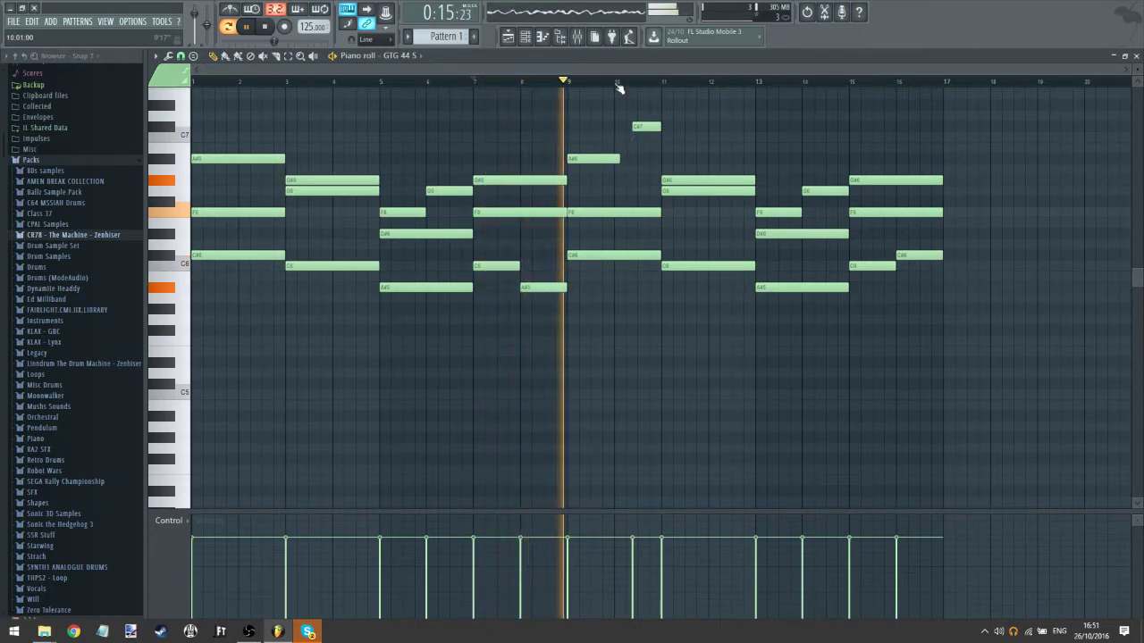
scroll(620, 87, up, 3)
drag(658, 126, 443, 155)
click(672, 126)
click(665, 83)
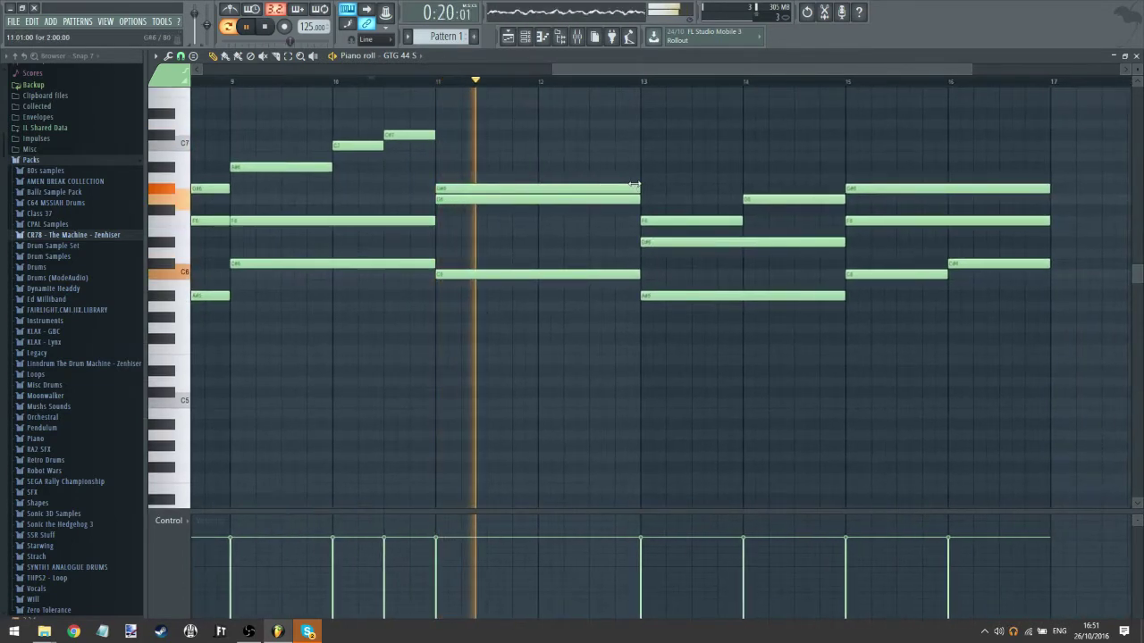
- Shorten the G6 in bar 11 to one bar and follow it with a one-bar F6 in bar 12
mouse_move(636, 195)
mouse_down()
mouse_move(537, 196)
mouse_move(639, 188)
mouse_up()
click(539, 210)
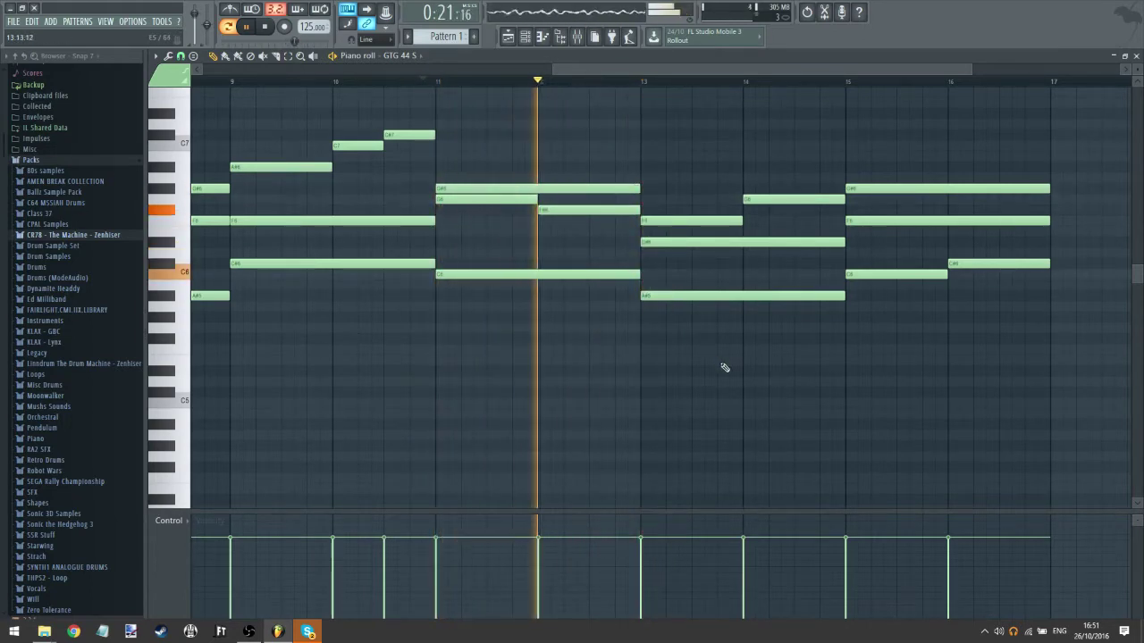
drag(643, 333, 404, 319)
click(199, 81)
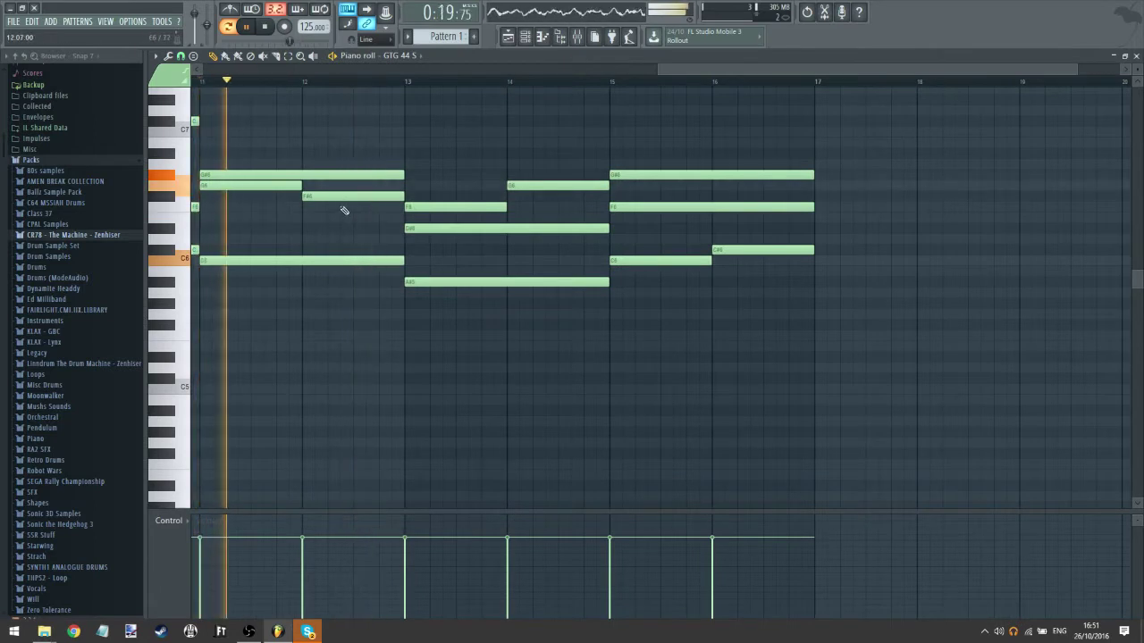
drag(335, 198, 336, 215)
- Rework the upper melody in bars 13–14 into four half-bar notes: F6, G#6, G6 and F6
drag(322, 349, 451, 359)
drag(593, 213, 544, 212)
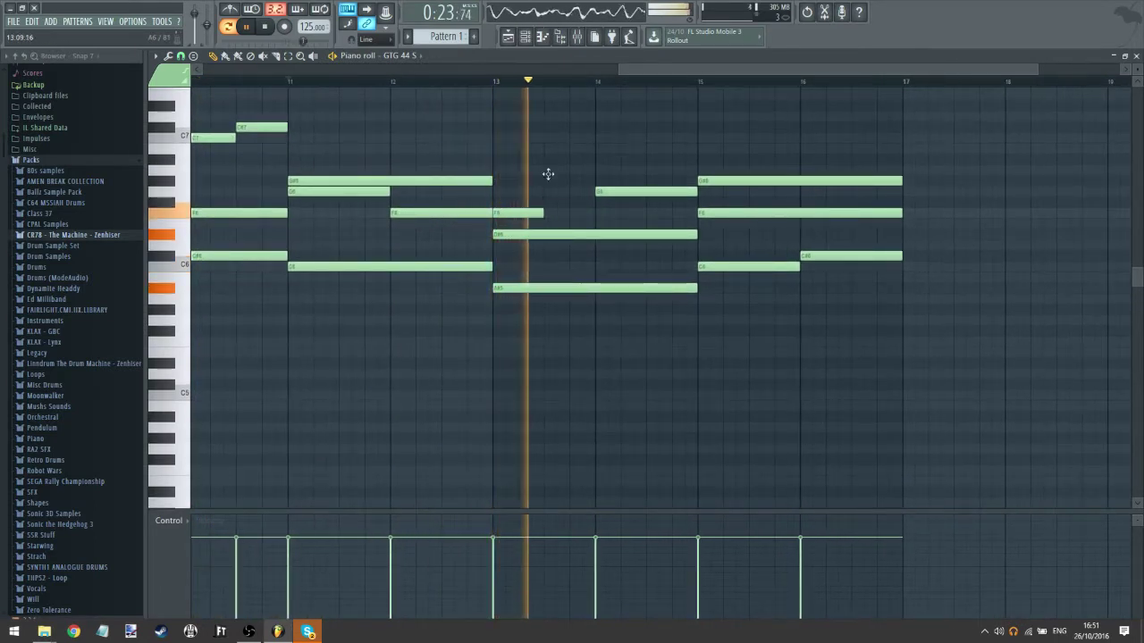
click(548, 173)
drag(567, 170, 547, 180)
click(494, 81)
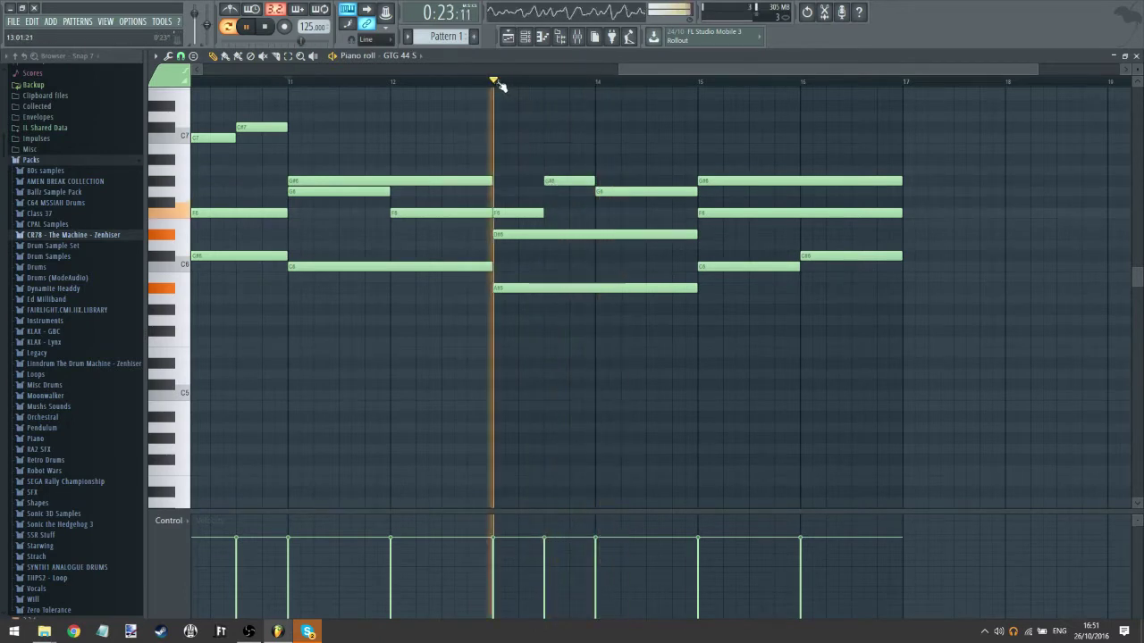
drag(696, 191, 645, 191)
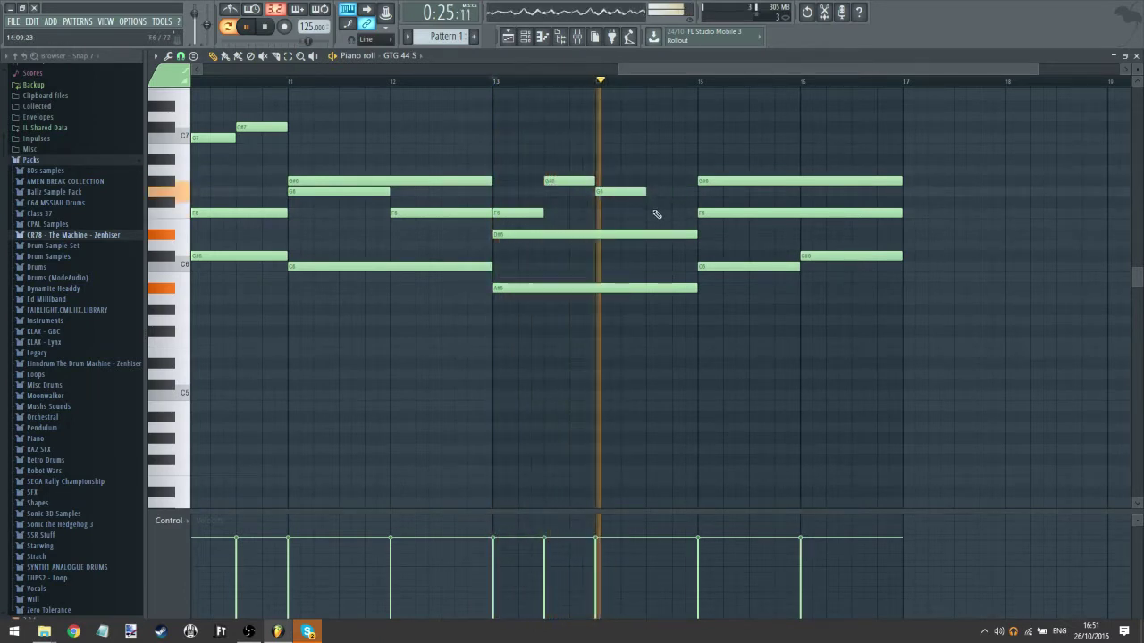
click(652, 213)
- Lower the two-bar F6 in bars 15–16 to D#6, auditioning the passage from bar 13
drag(727, 212, 729, 224)
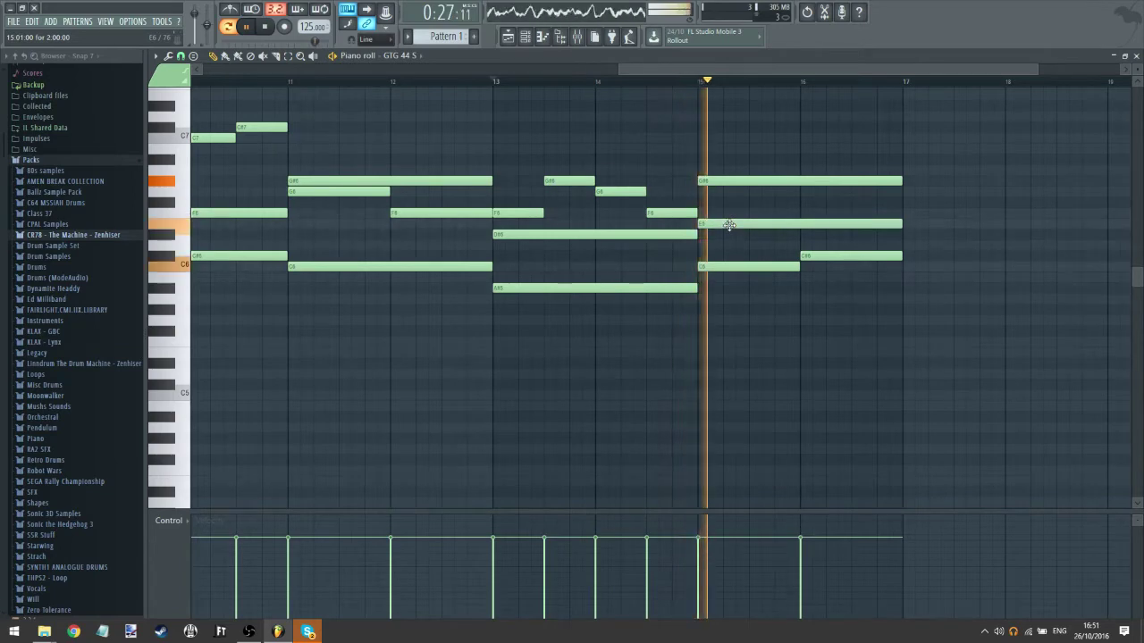
click(604, 73)
click(994, 82)
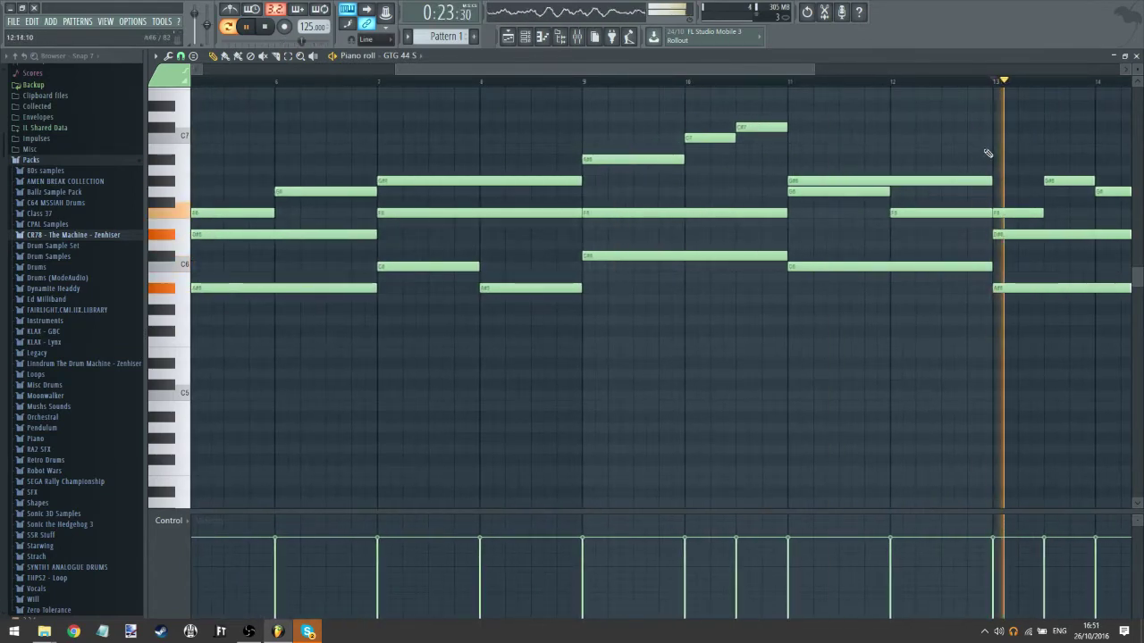
drag(988, 154, 438, 160)
drag(680, 235, 679, 246)
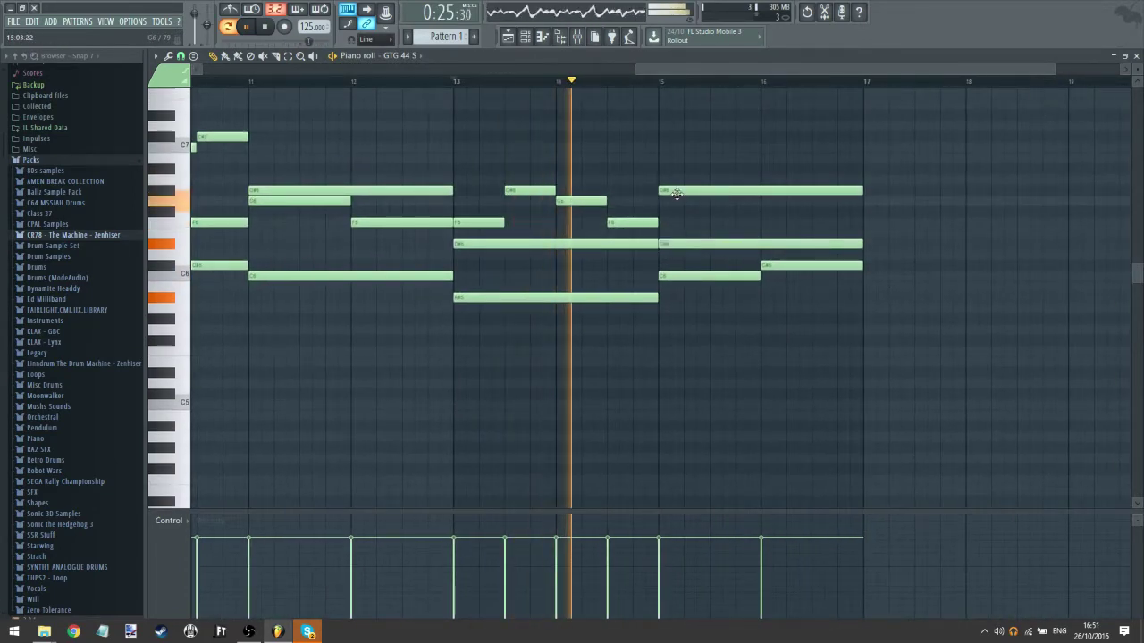
- Lower the G#6 in bars 15–16 to G6, and shorten the D#6 to one bar followed by F6 in bar 16
drag(677, 194, 676, 205)
drag(860, 244, 760, 244)
click(767, 222)
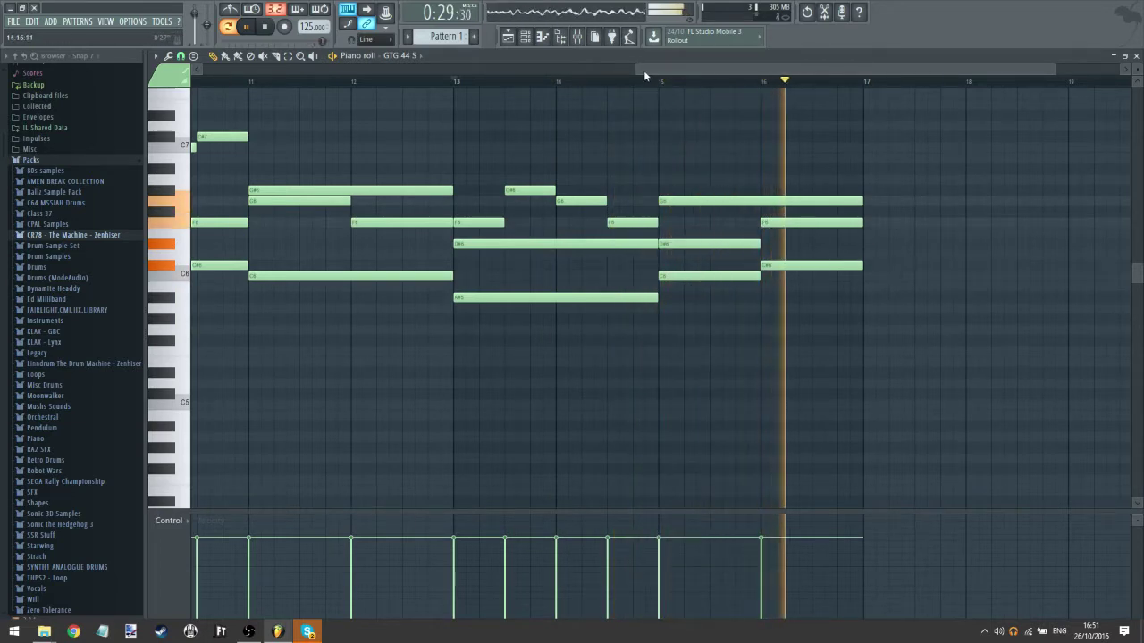
- Adjust LFO 1's cutoff modulation in the GTG 44 S synth and set oscillator 1's level to 0.670
scroll(654, 85, down, 3)
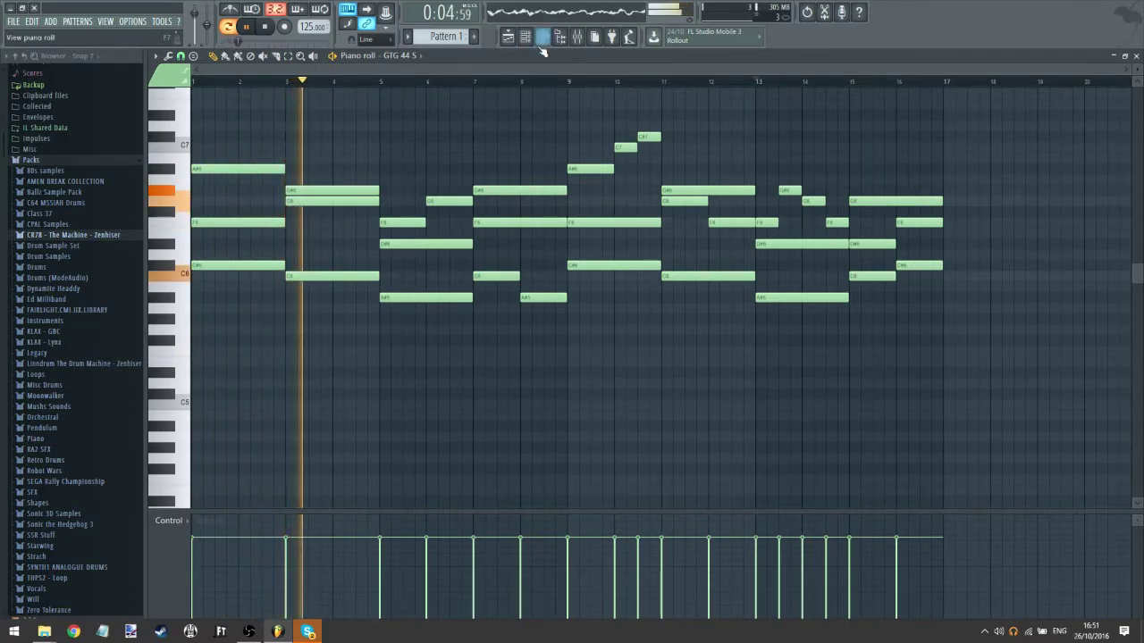
key(F6)
click(431, 121)
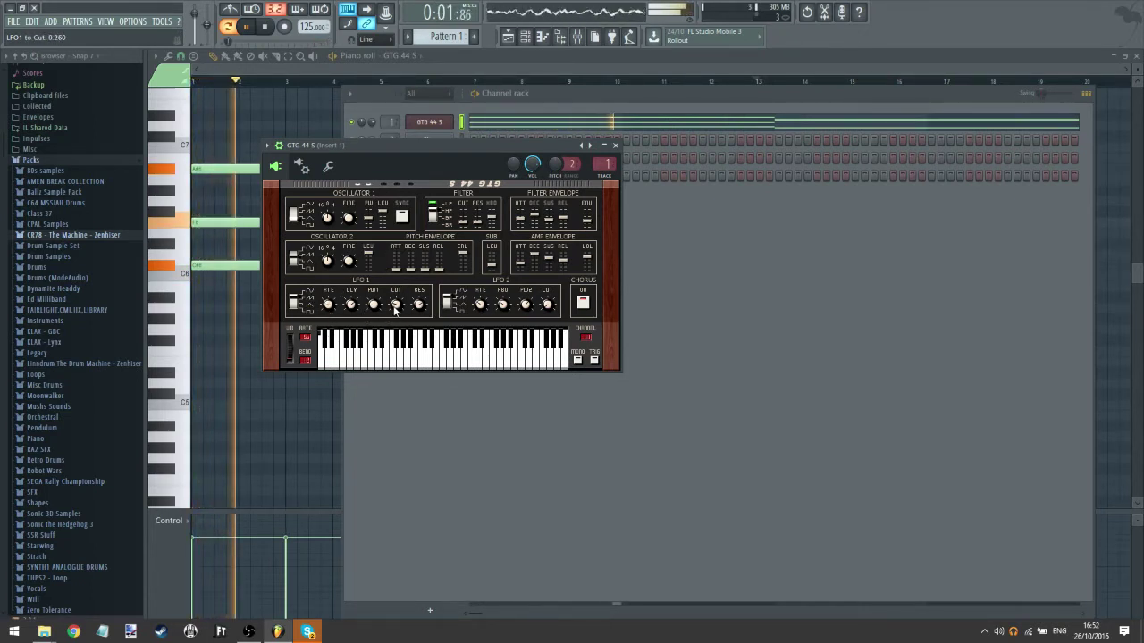
drag(394, 309, 413, 320)
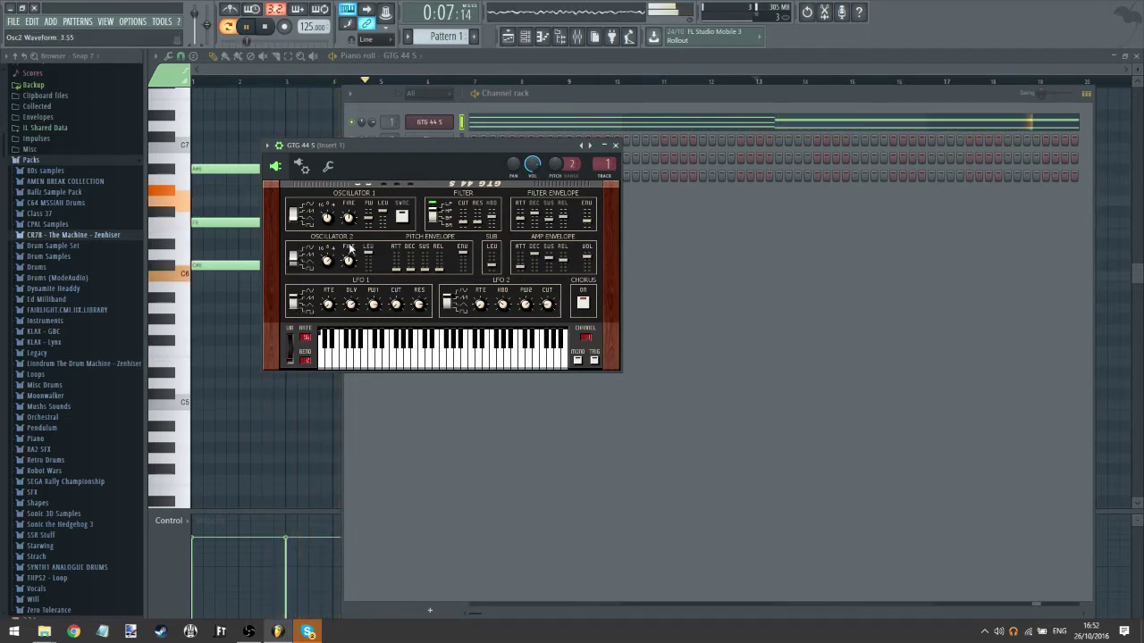
scroll(368, 244, down, 3)
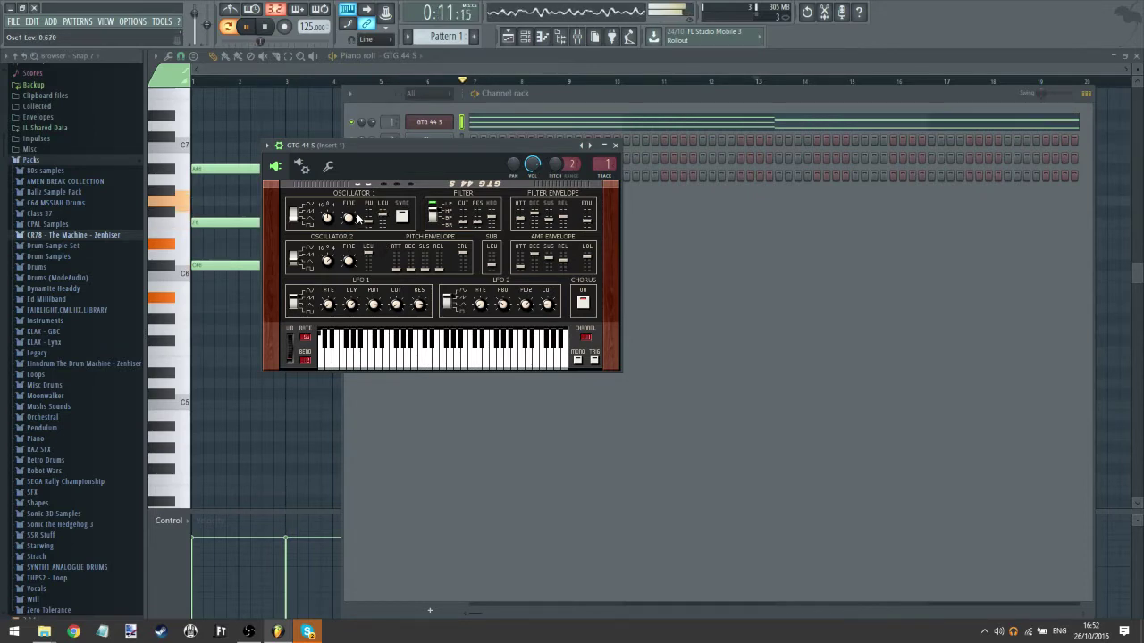
- Add Fruity Reeverb 2 to the first effect slot of mixer Insert 1, then enlarge its room size and raise its wet level
click(578, 43)
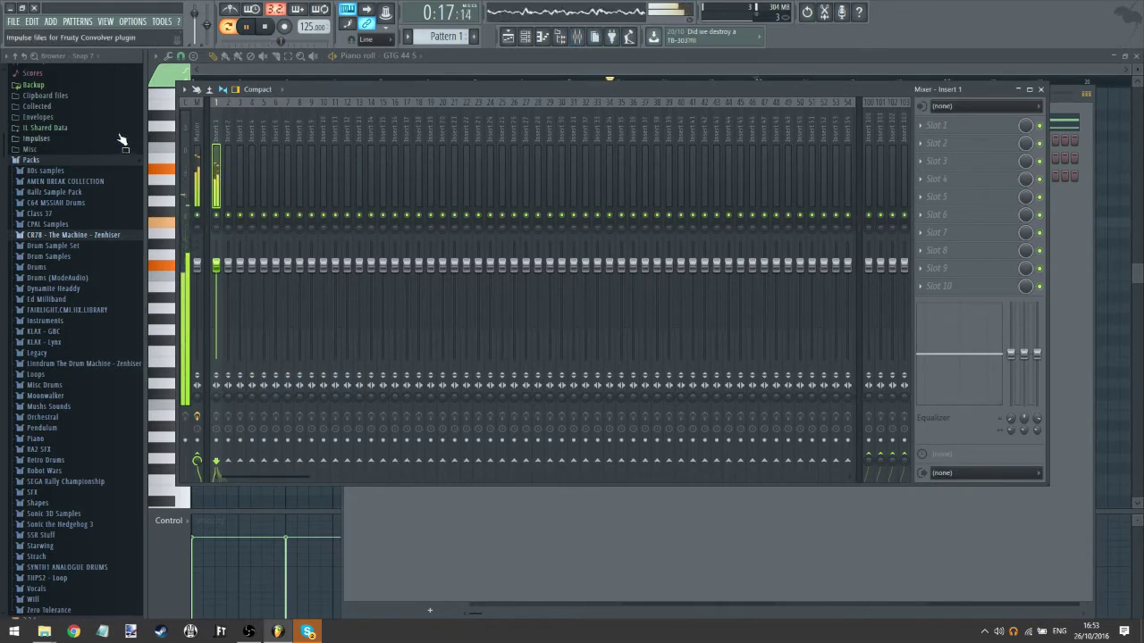
click(195, 137)
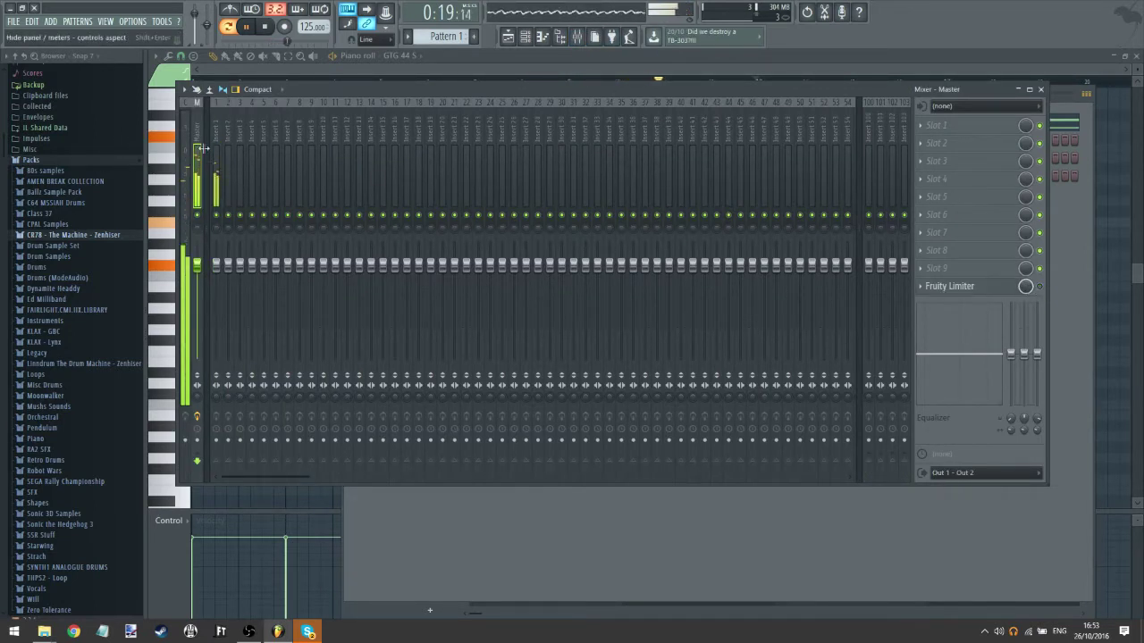
click(215, 148)
click(935, 130)
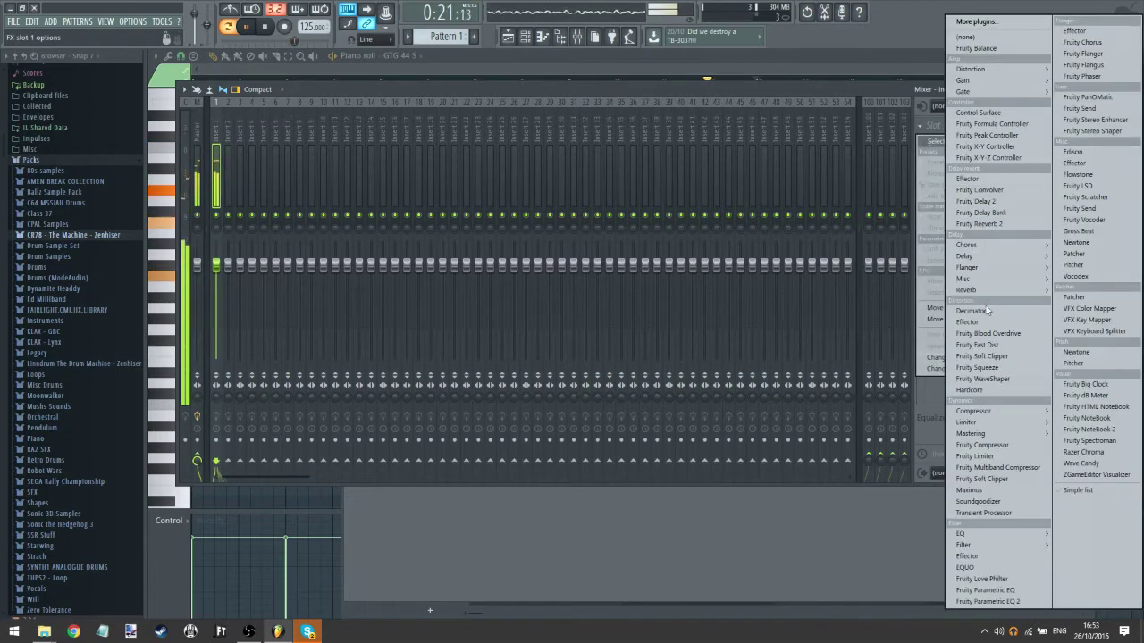
click(994, 224)
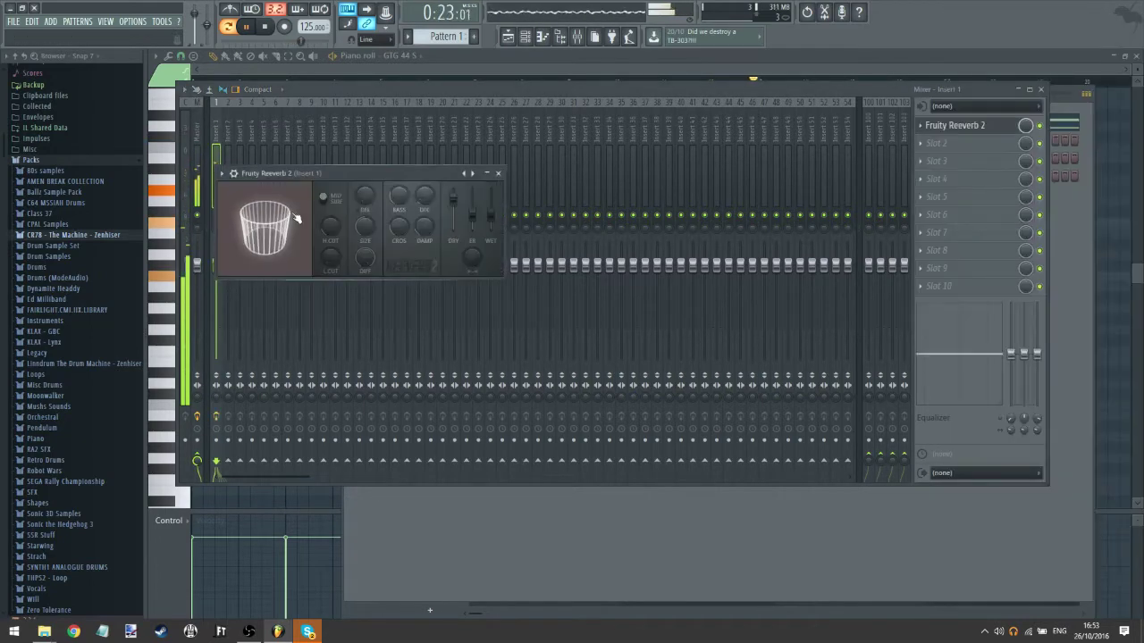
drag(365, 227, 365, 219)
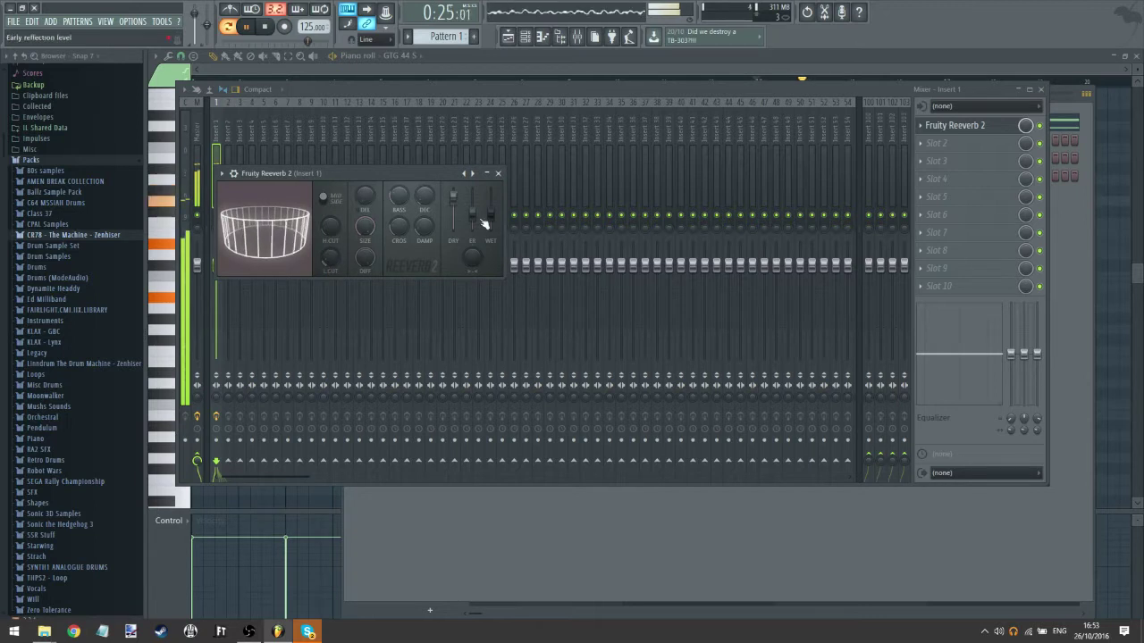
drag(490, 215, 491, 197)
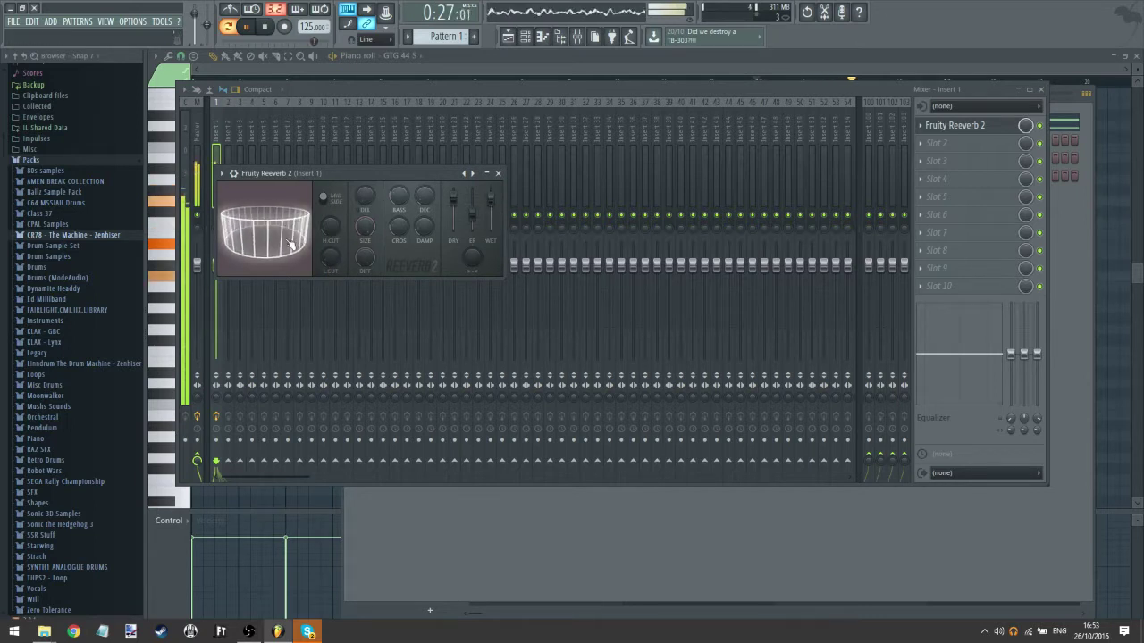
click(930, 144)
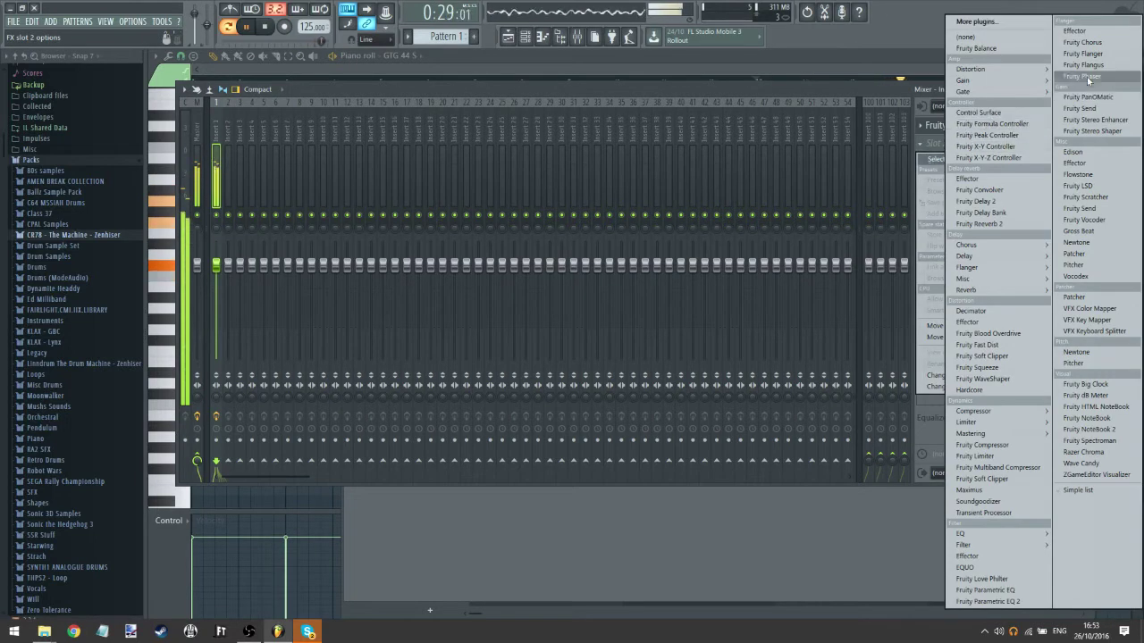
click(1121, 56)
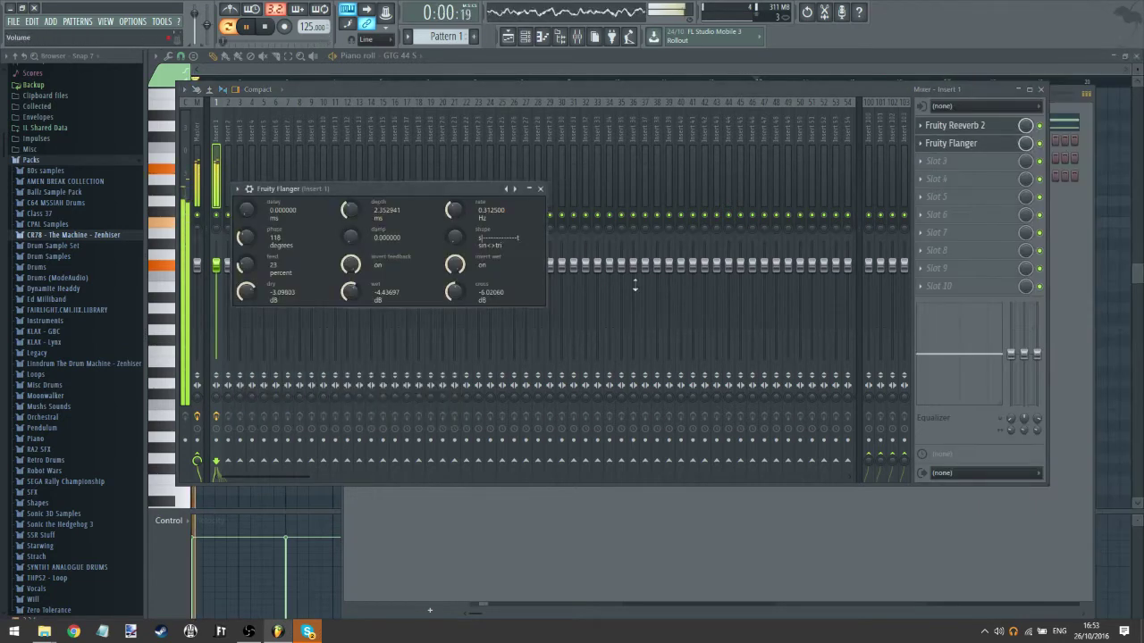
click(926, 147)
- Replace the flanger in slot 2 with Fruity Phaser and move it ahead of the reverb
click(923, 144)
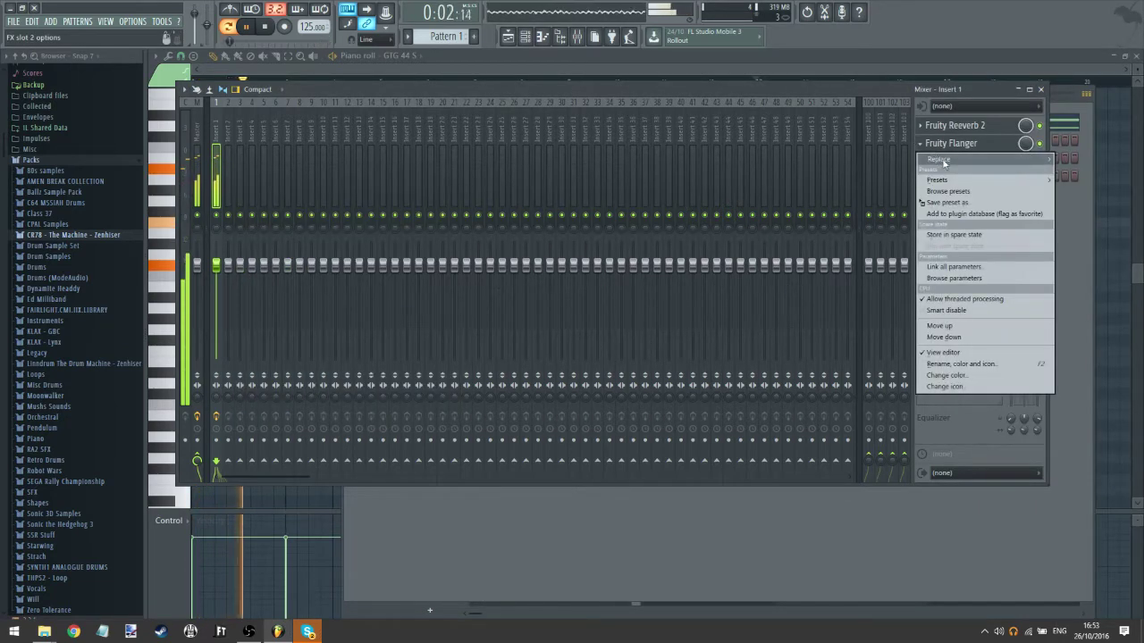
click(1104, 79)
click(922, 145)
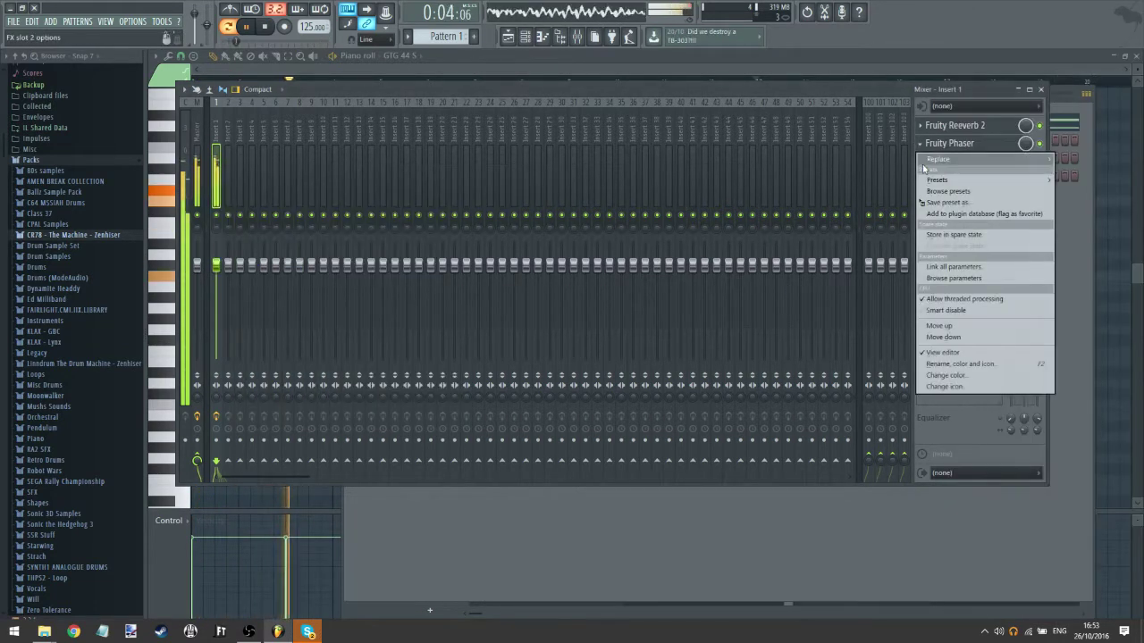
click(947, 328)
- Lower the reverb's dry level, raise its wet level to 116%, and adjust the phaser's minimum depth to about 0.59
click(961, 145)
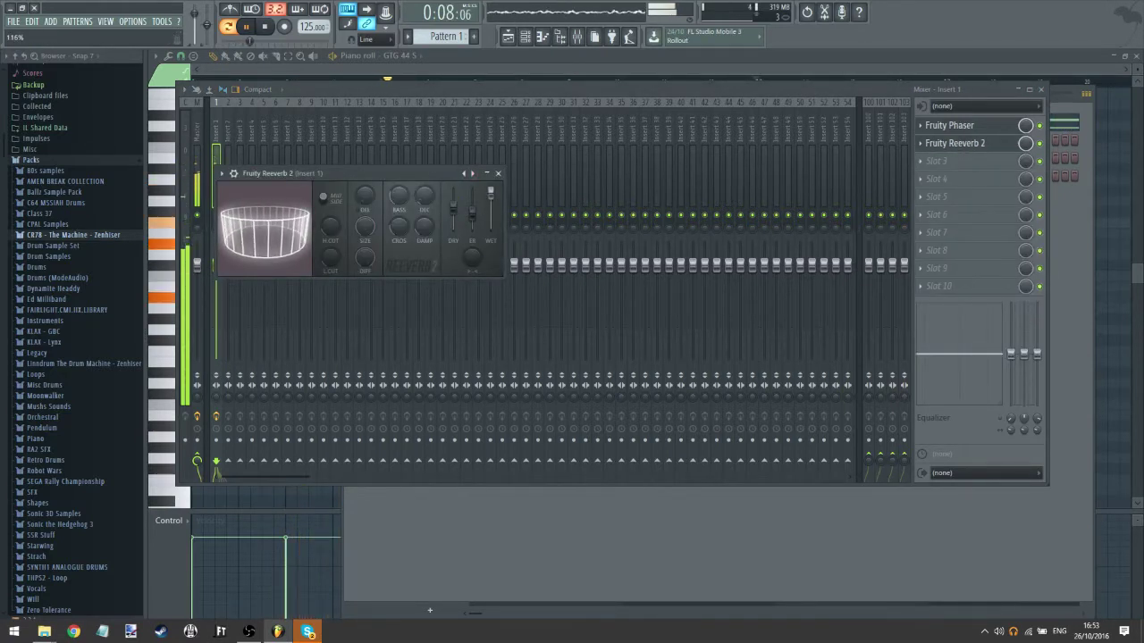
click(983, 128)
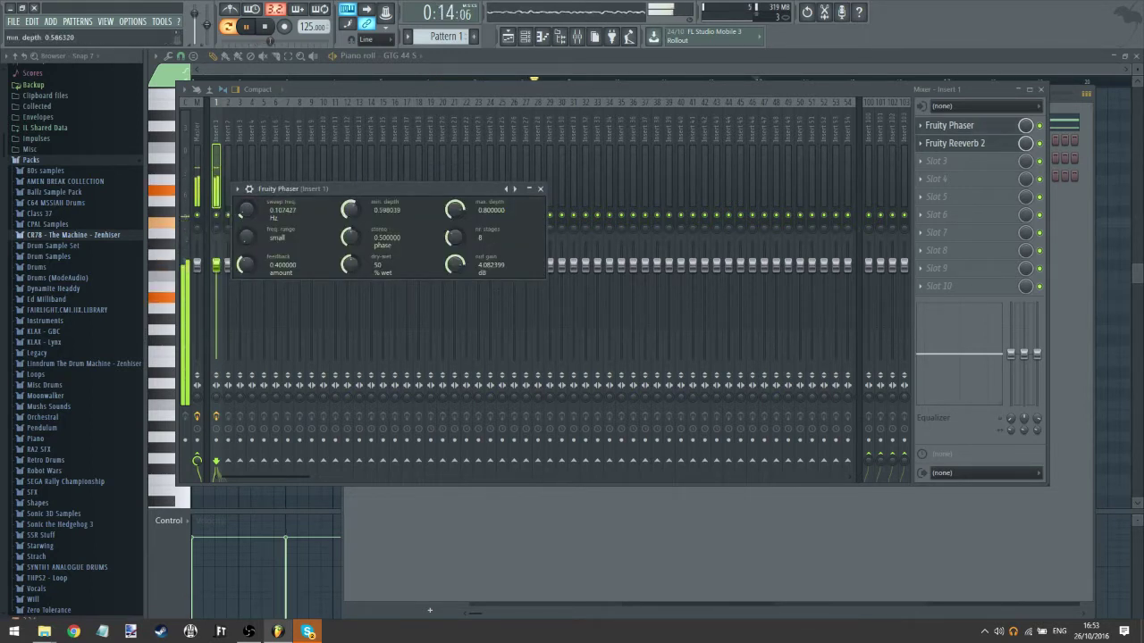
- Add Maximus to the third effect slot of Insert 1
click(937, 165)
mouse_move(998, 412)
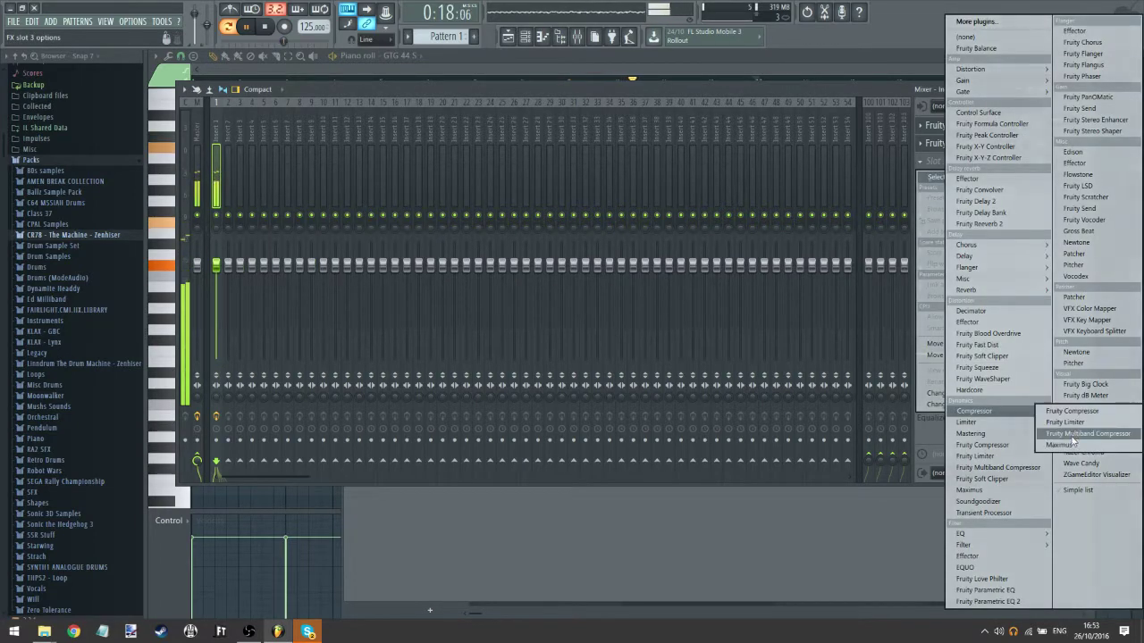
click(1074, 445)
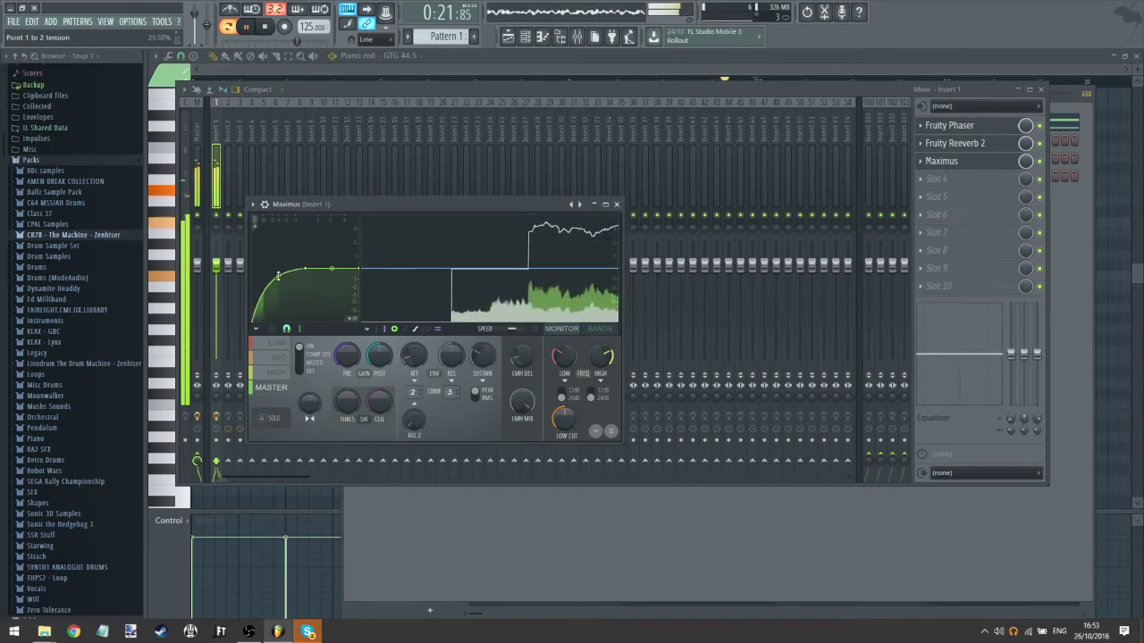
- Add Fruity Parametric EQ 2 to slot 4 of Insert 1, boosting the highs and about 174 Hz while dipping the mids
click(920, 178)
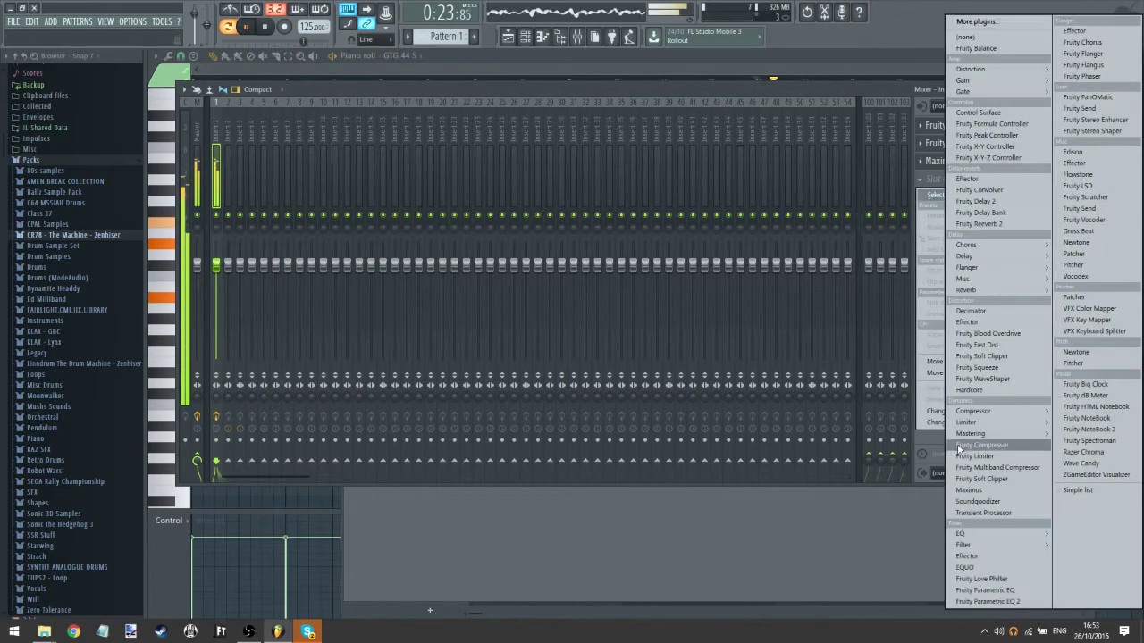
click(1095, 556)
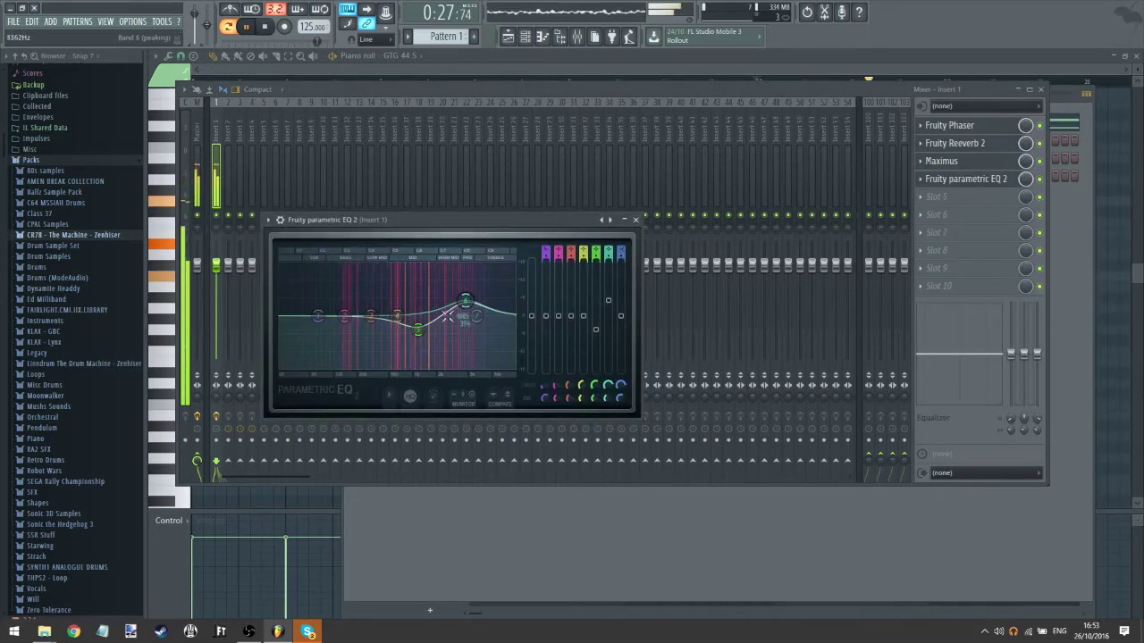
drag(360, 321, 356, 299)
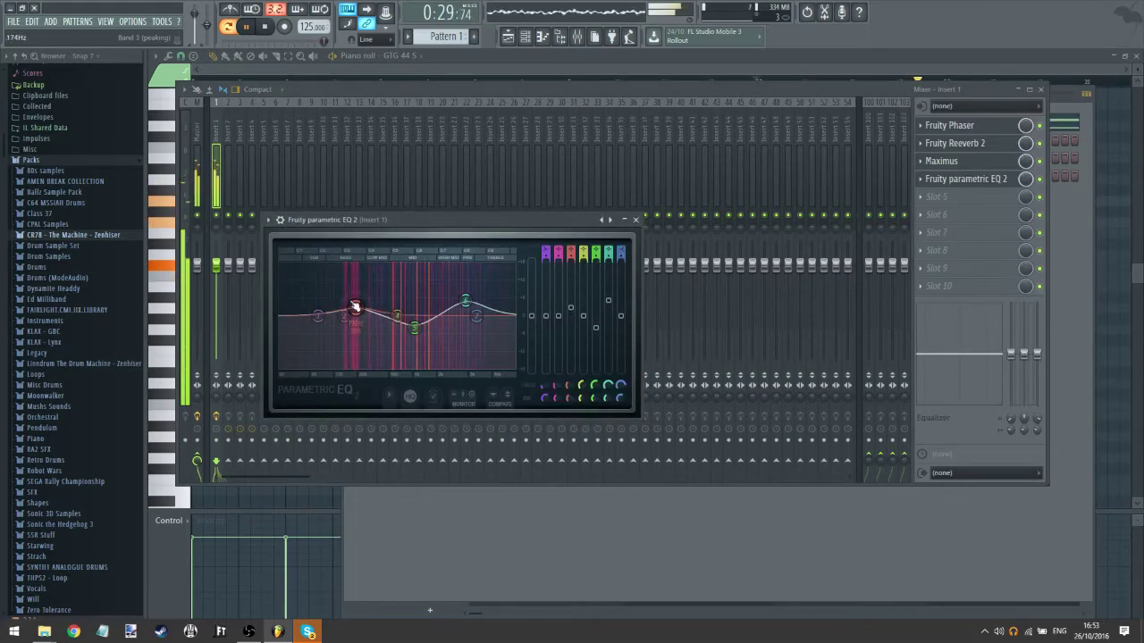
- Set the Fruity Phaser's minimum depth to 1.0, then check the equalizer and Maximus on Insert 1
click(987, 141)
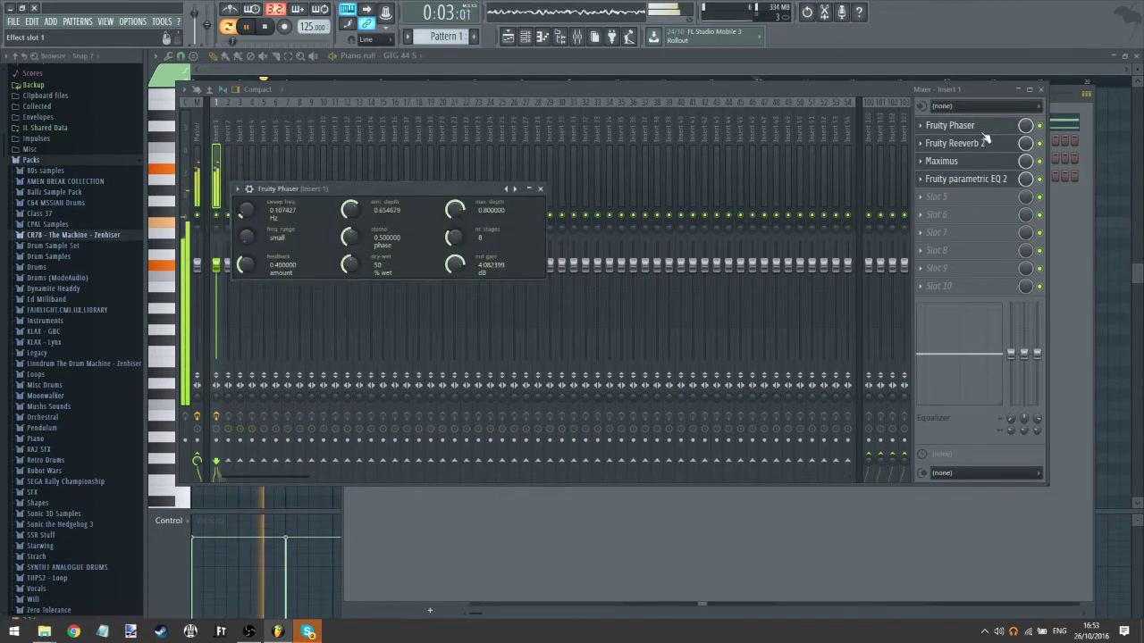
click(983, 128)
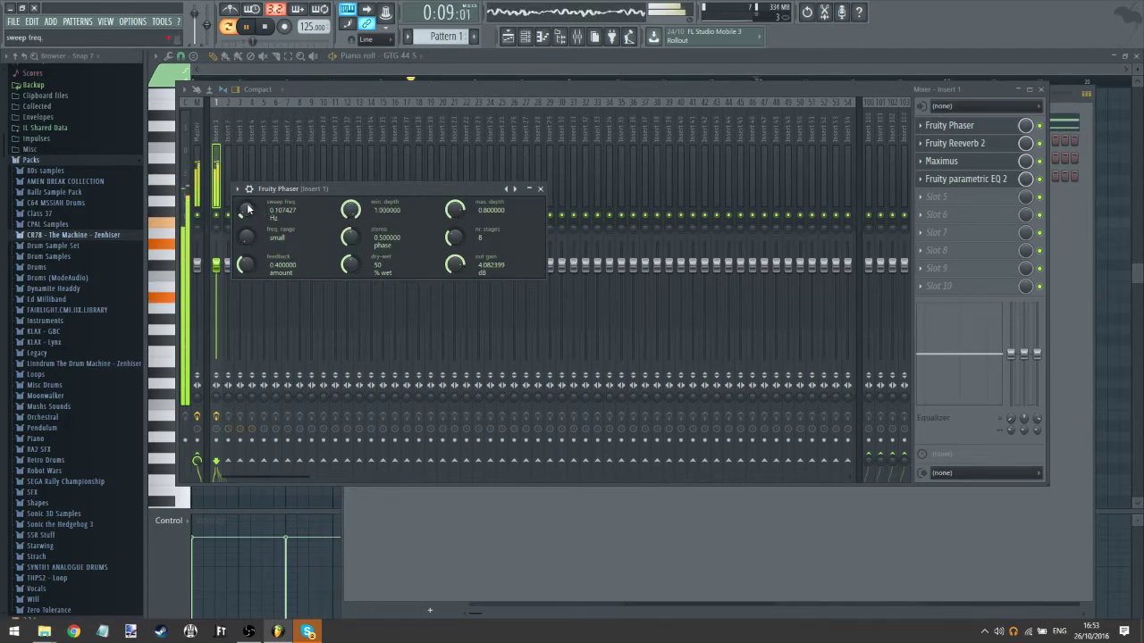
click(965, 179)
click(970, 163)
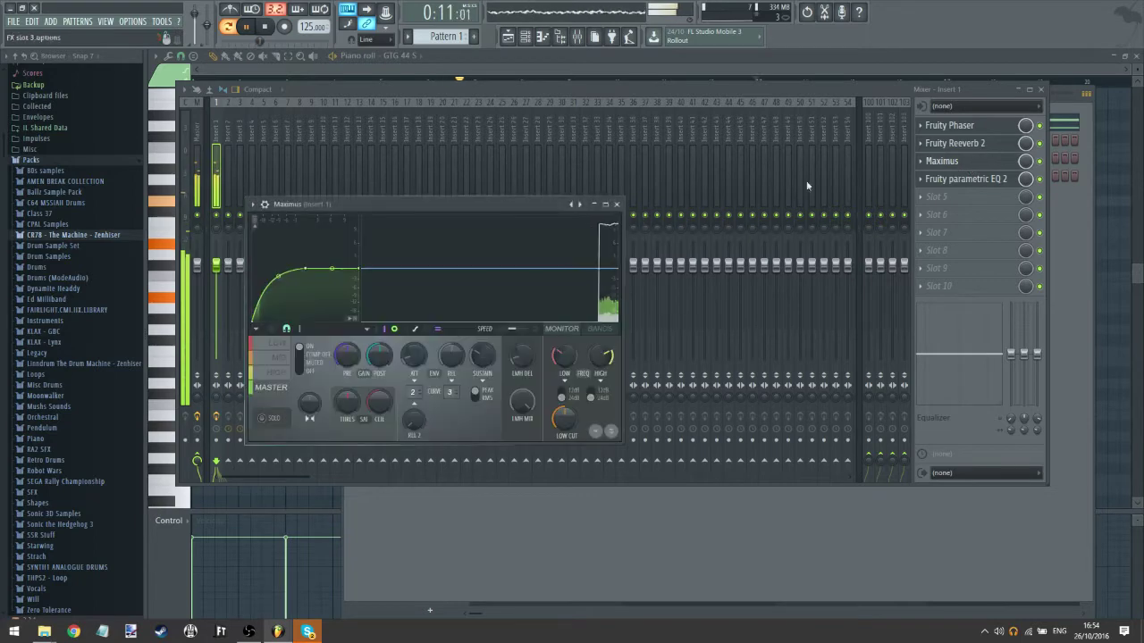
- Open the GTG 44 S synth from the channel rack and set its filter envelope release to about 6.1
click(491, 68)
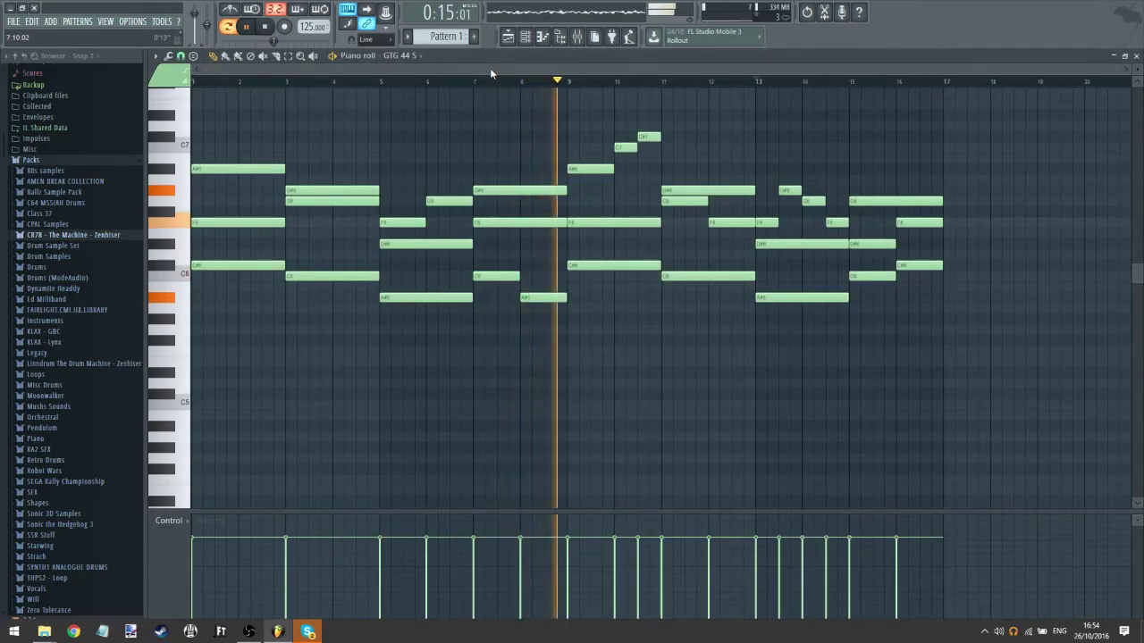
key(F6)
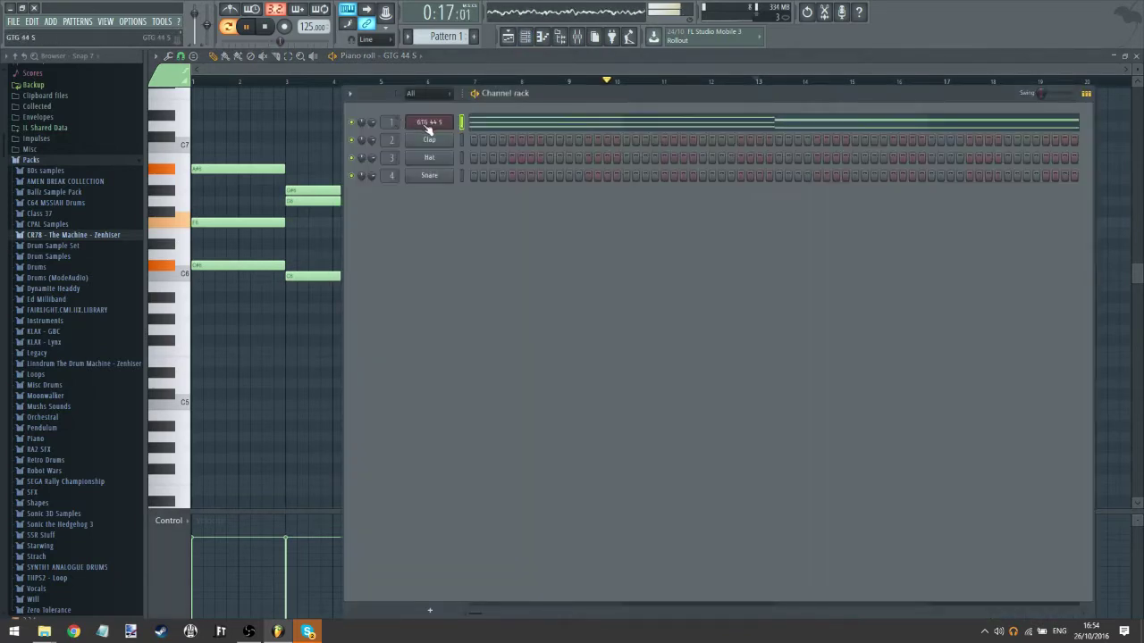
click(429, 123)
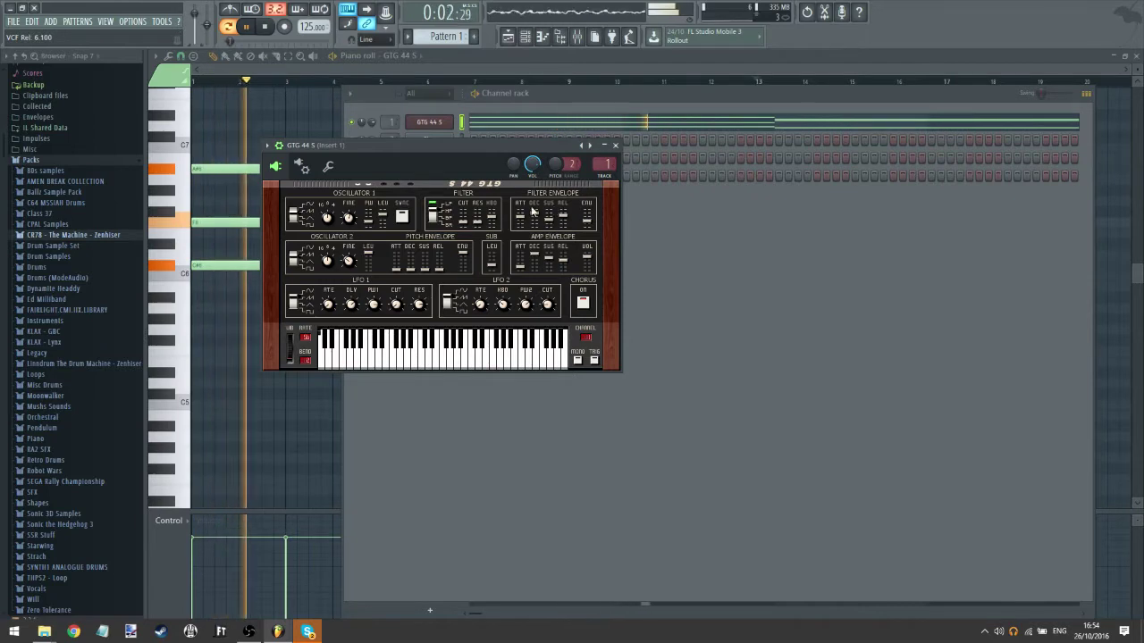
- Try an extra high note above the chords in bars 1, 2 and 3, removing each attempt
click(227, 74)
scroll(253, 150, up, 2)
click(206, 170)
mouse_move(206, 170)
mouse_down()
mouse_move(194, 129)
mouse_move(195, 169)
mouse_up()
click(217, 84)
scroll(215, 174, up, 1)
right_click(199, 201)
click(208, 189)
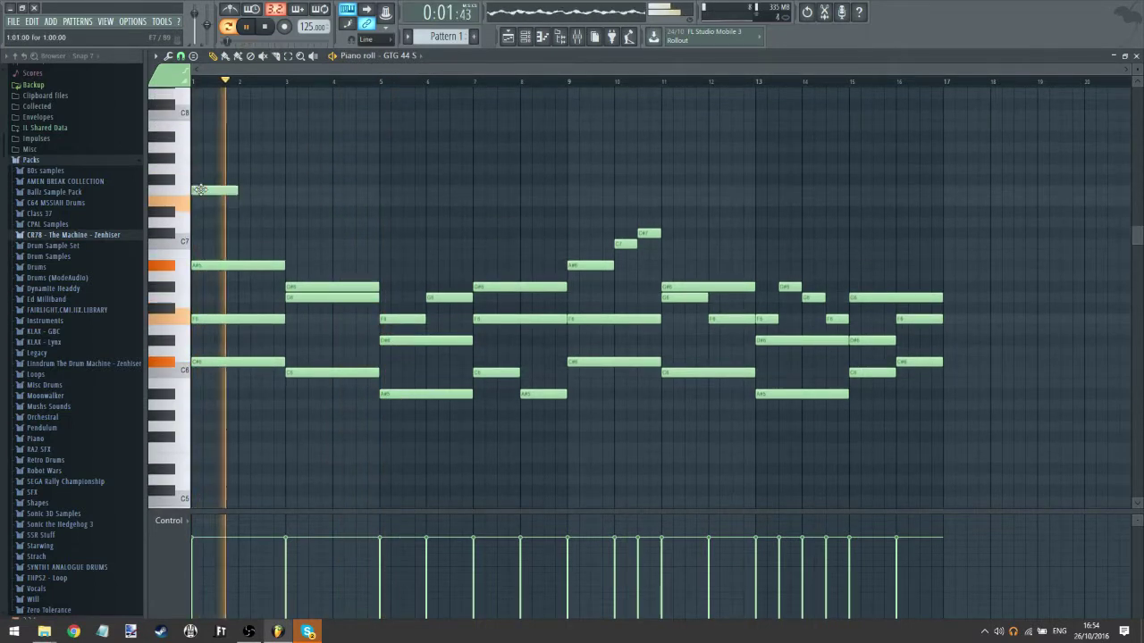
right_click(226, 190)
click(241, 190)
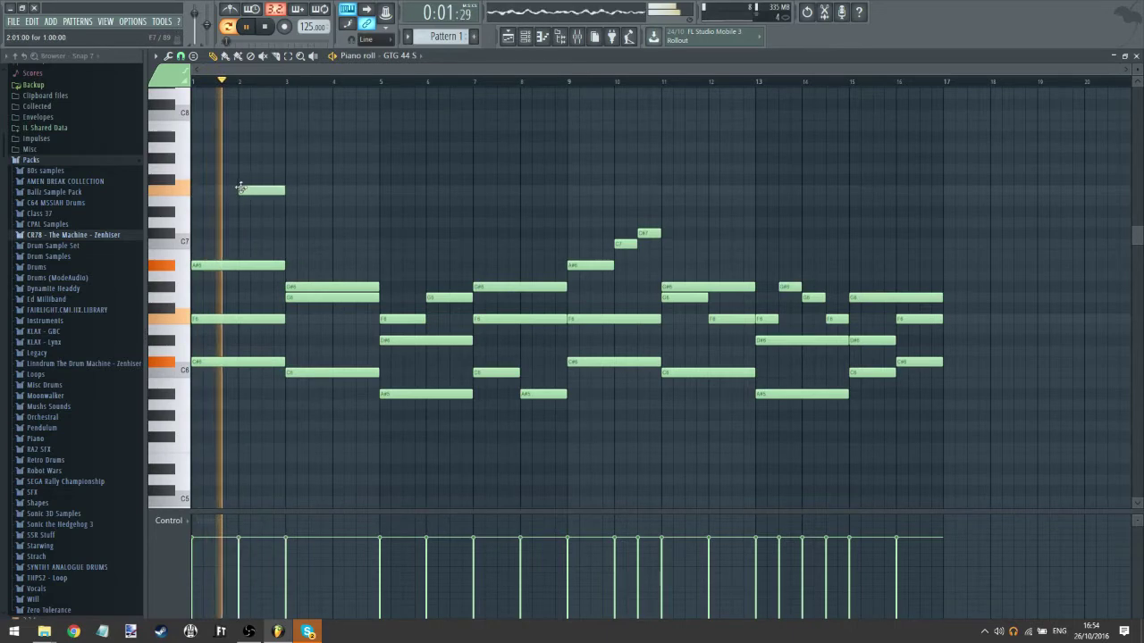
right_click(259, 190)
scroll(312, 205, down, 1)
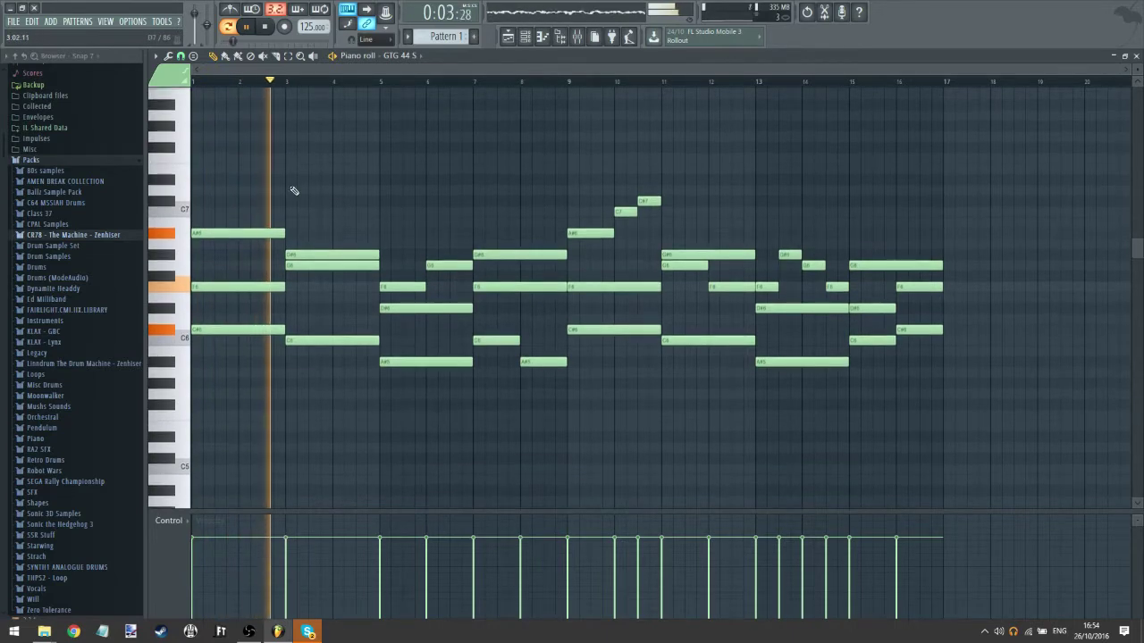
click(295, 158)
right_click(300, 158)
- Restart playback from the beginning and try a high note and a low note at bar 2, deleting both
click(211, 82)
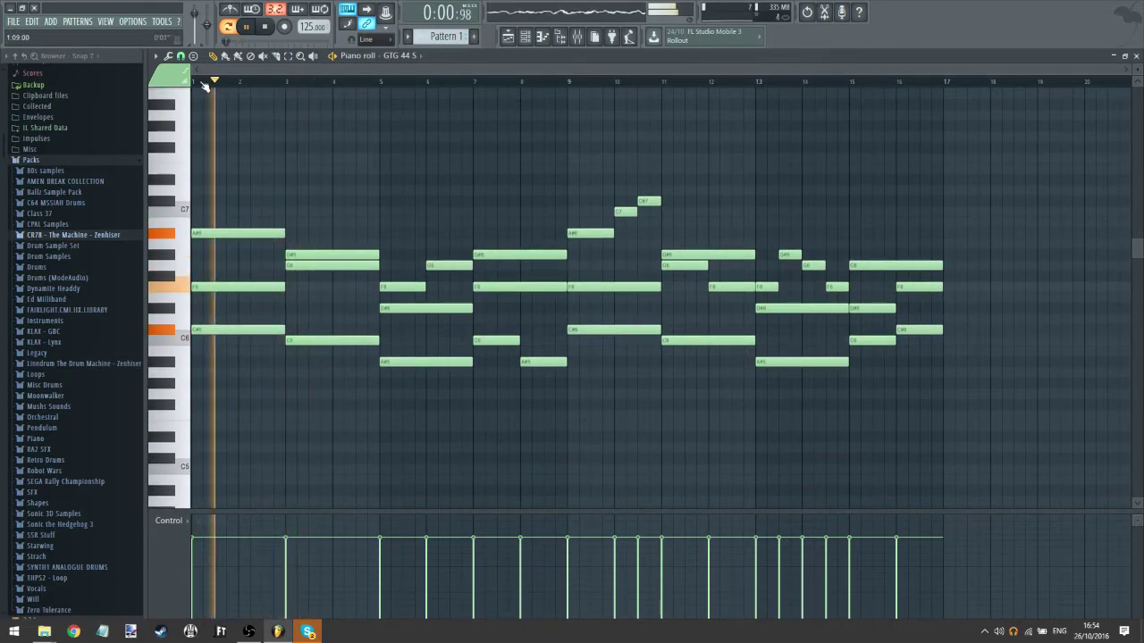
click(197, 82)
scroll(209, 93, up, 2)
click(274, 197)
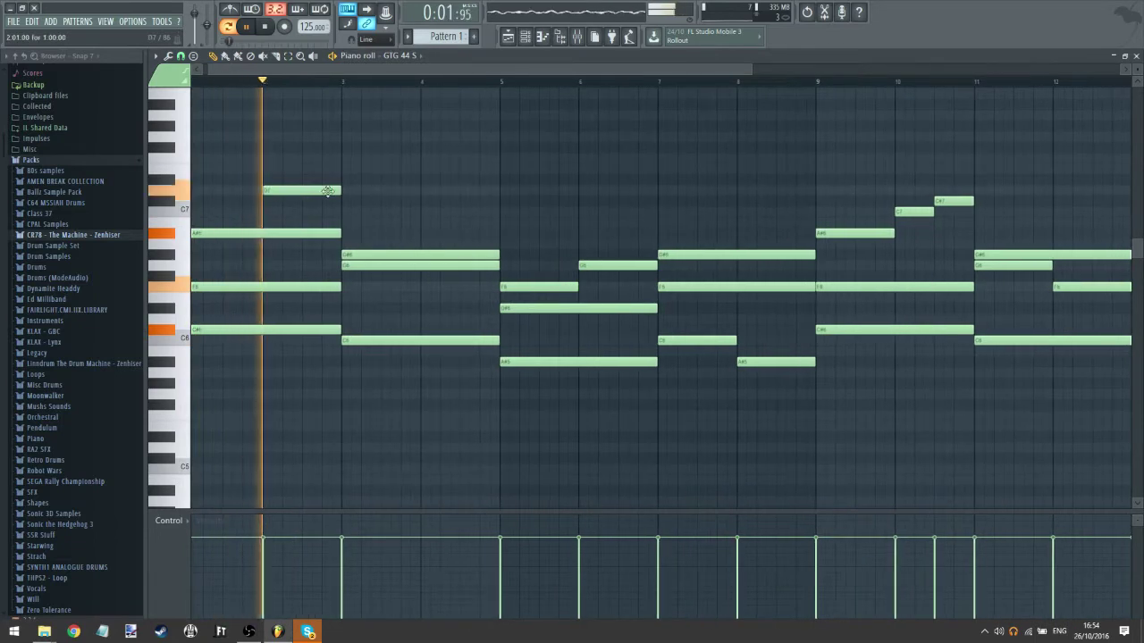
key(space)
right_click(326, 203)
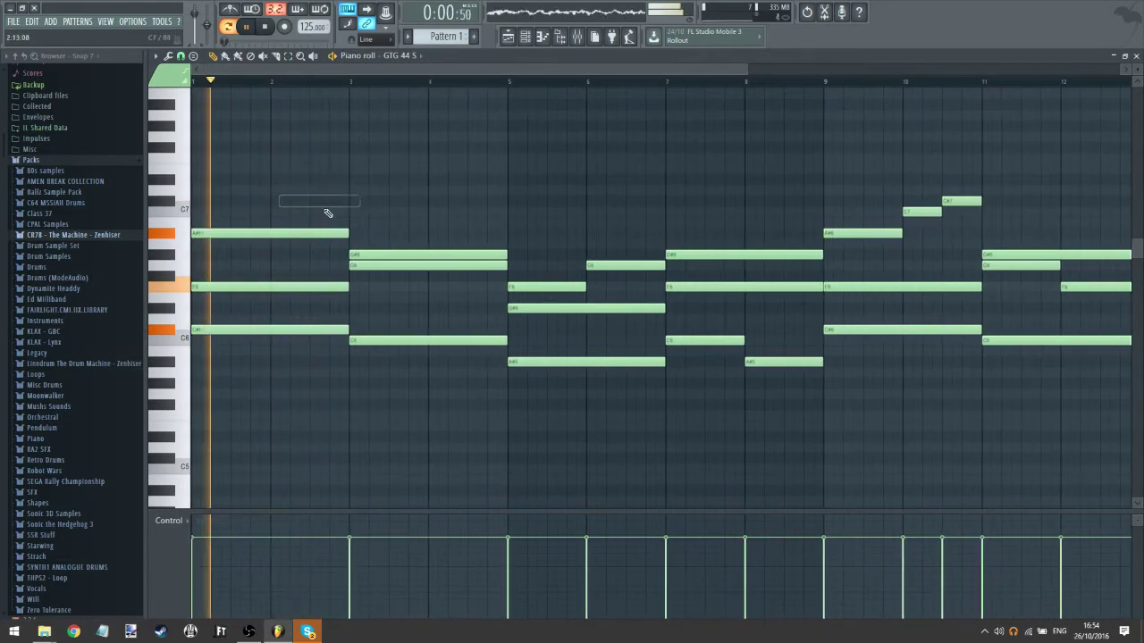
scroll(286, 349, down, 2)
click(283, 364)
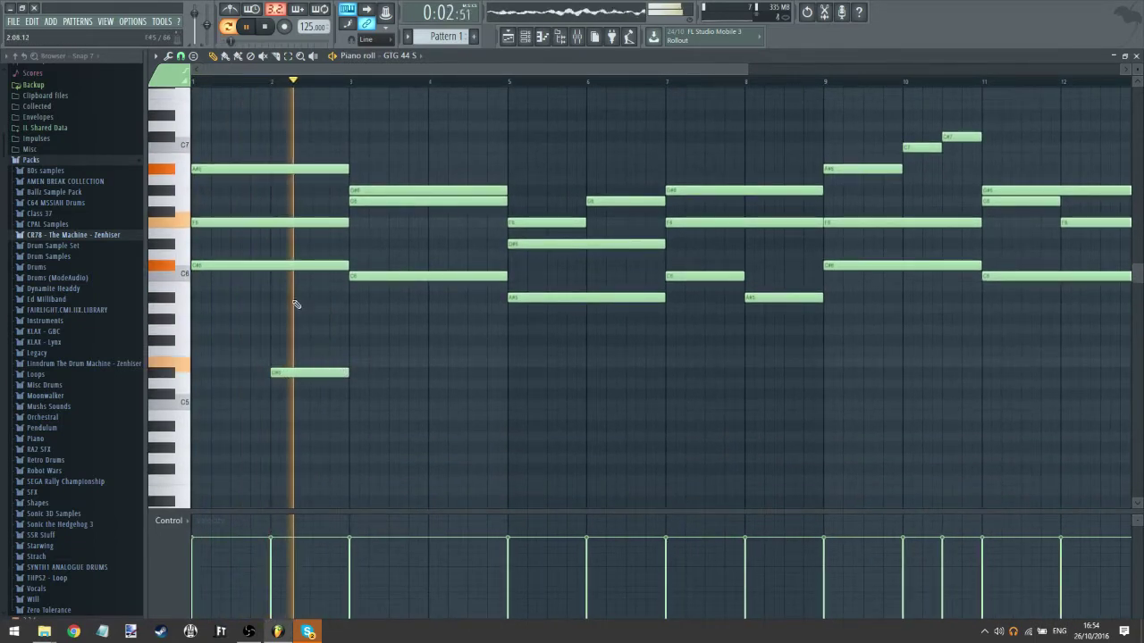
click(199, 82)
right_click(304, 362)
- Switch playback to song mode and place Pattern 1 at the start of Track 1 in the playlist
click(507, 36)
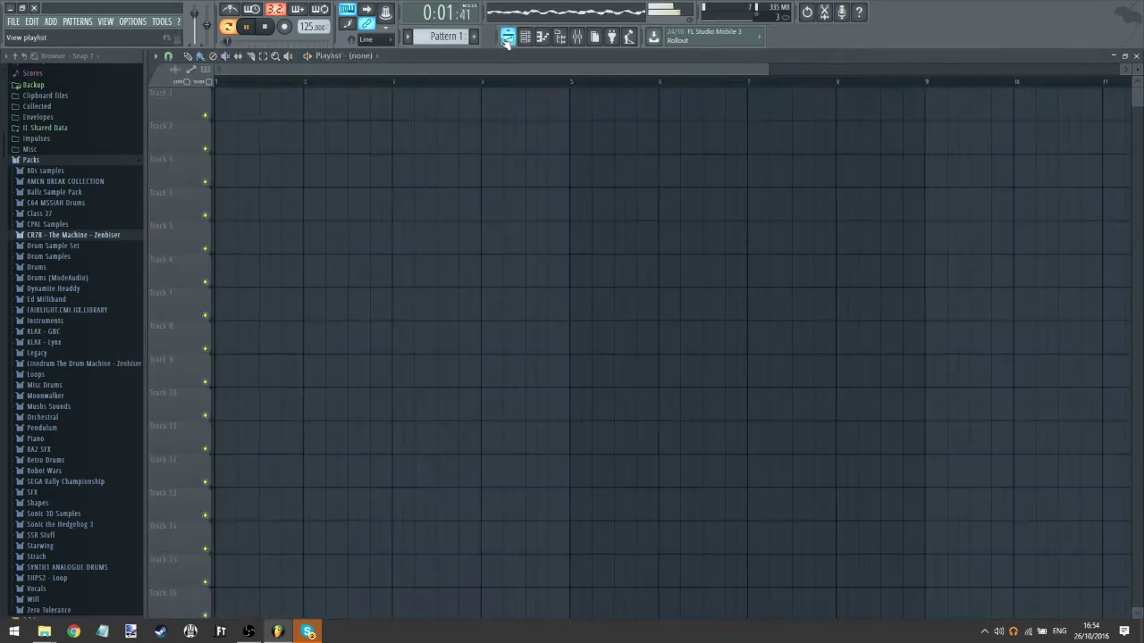
key(l)
drag(395, 137, 214, 82)
scroll(248, 87, down, 1)
scroll(244, 92, up, 2)
scroll(246, 85, down, 1)
scroll(500, 165, down, 2)
scroll(500, 165, up, 2)
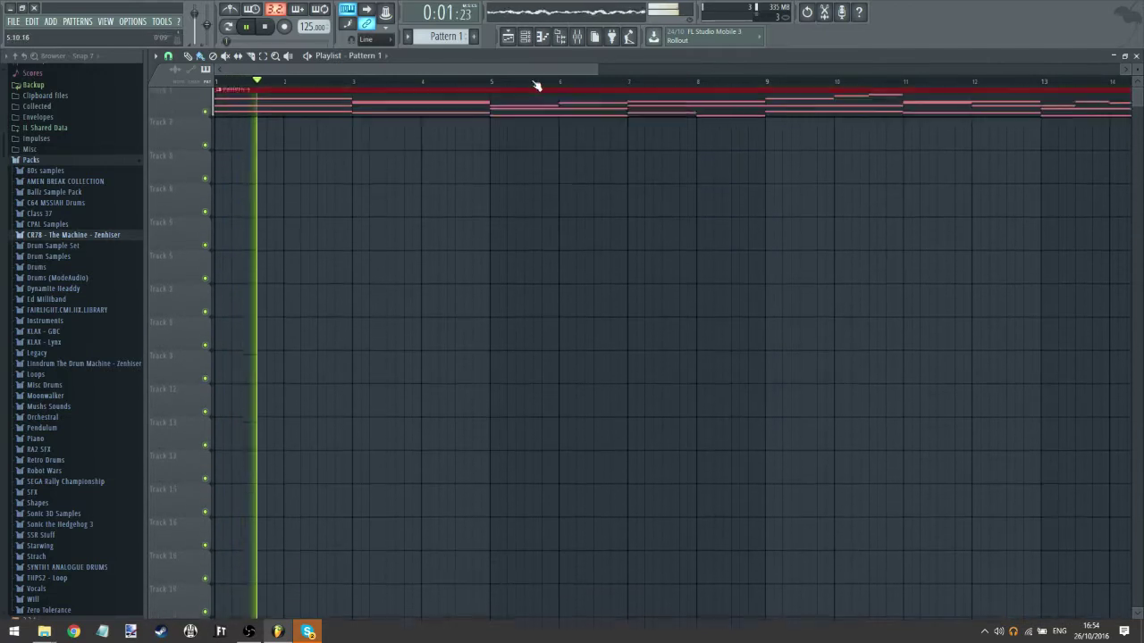
scroll(536, 84, down, 2)
- Add a second Fruity Parametric EQ 2 to the fifth effect slot of mixer Insert 1
click(534, 42)
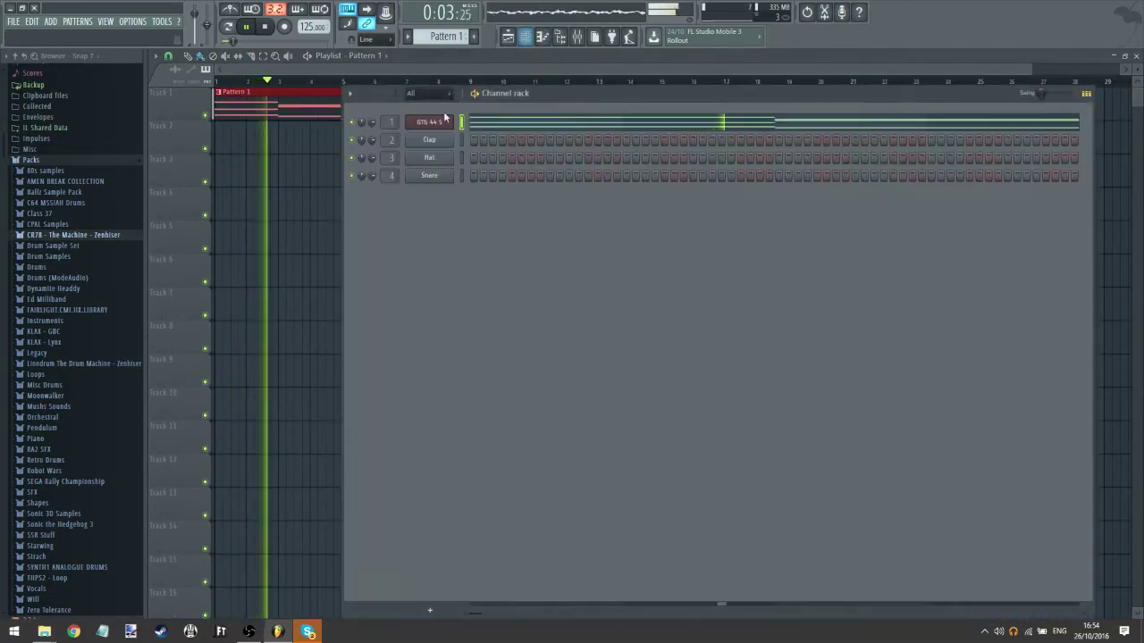
click(577, 37)
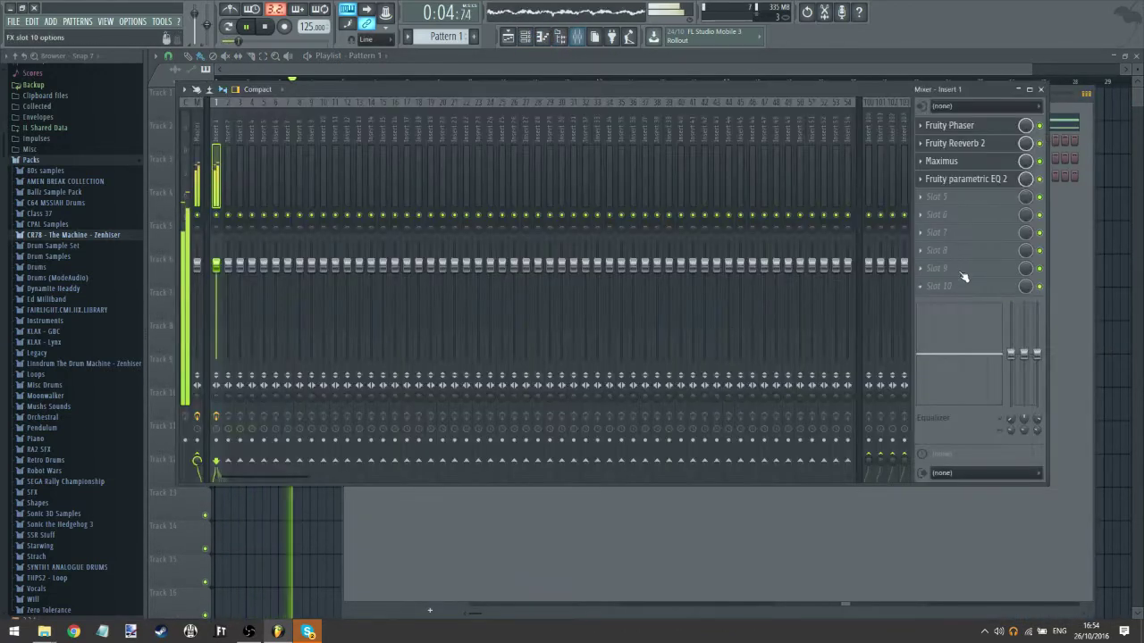
click(925, 196)
mouse_move(1012, 418)
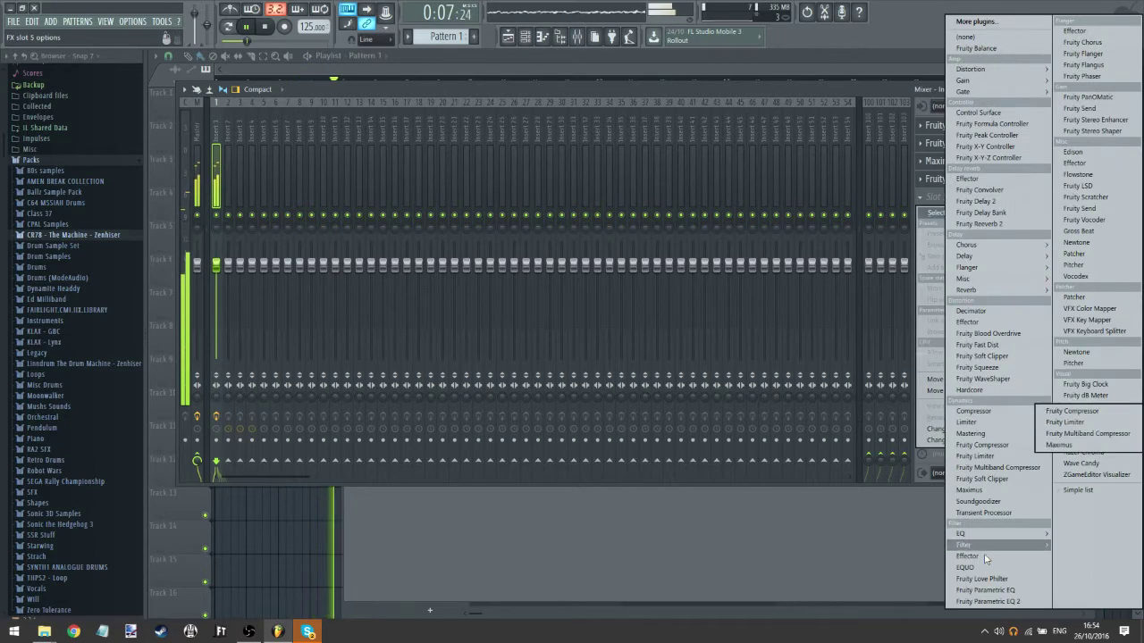
click(1086, 554)
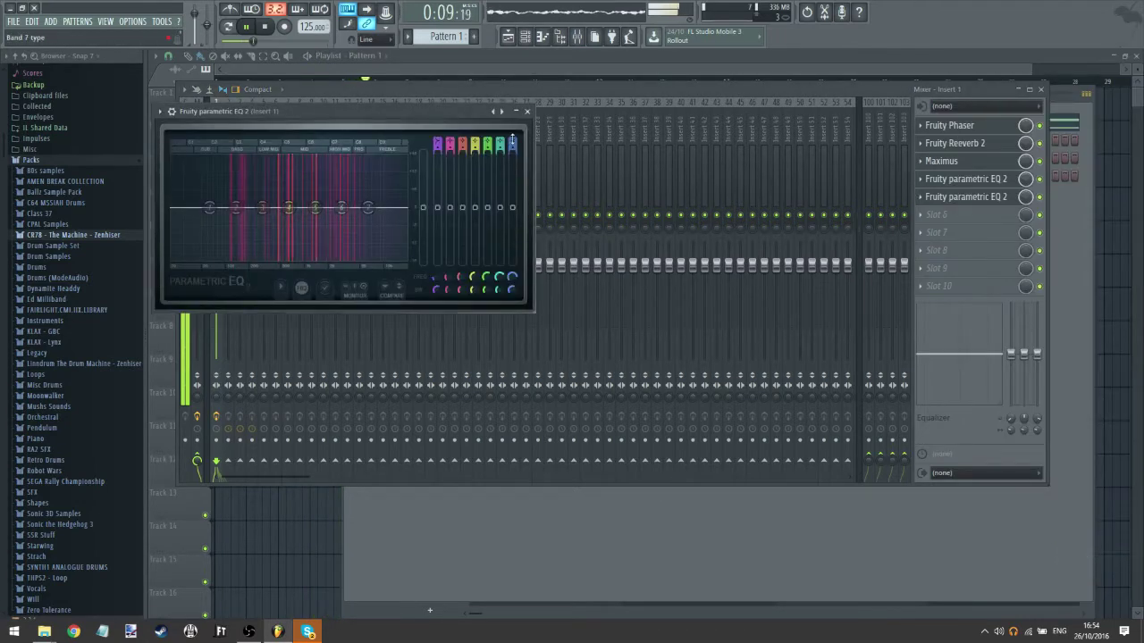
- Set the new equalizer's band 7 to low pass at 20000 Hz and create an automation clip for its frequency
drag(513, 144, 512, 181)
drag(369, 207, 412, 213)
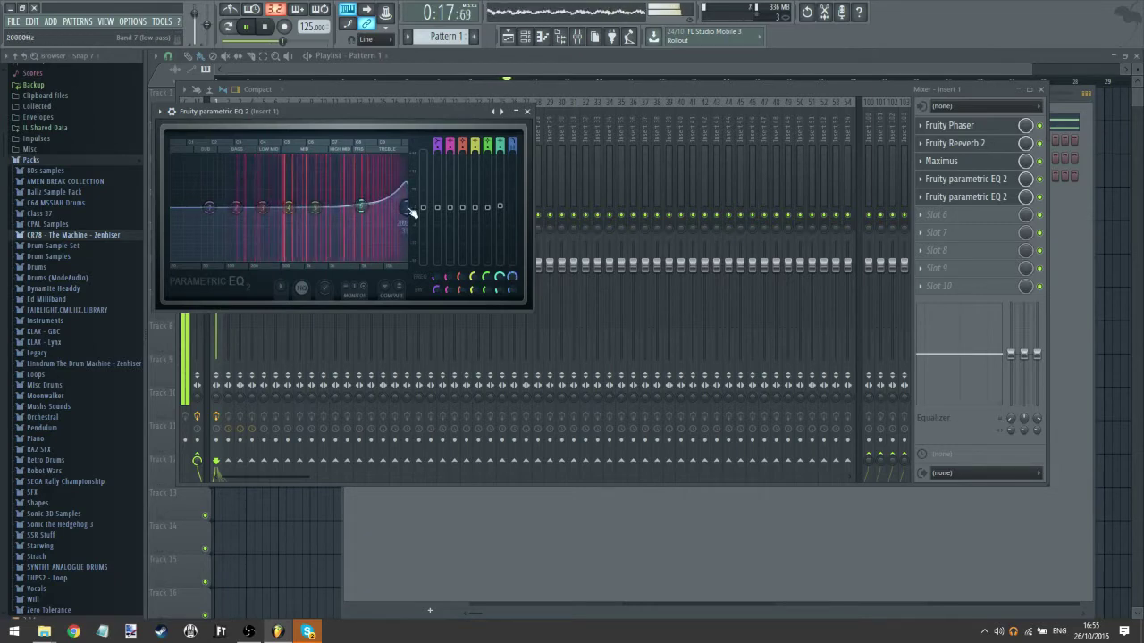
right_click(514, 277)
click(577, 357)
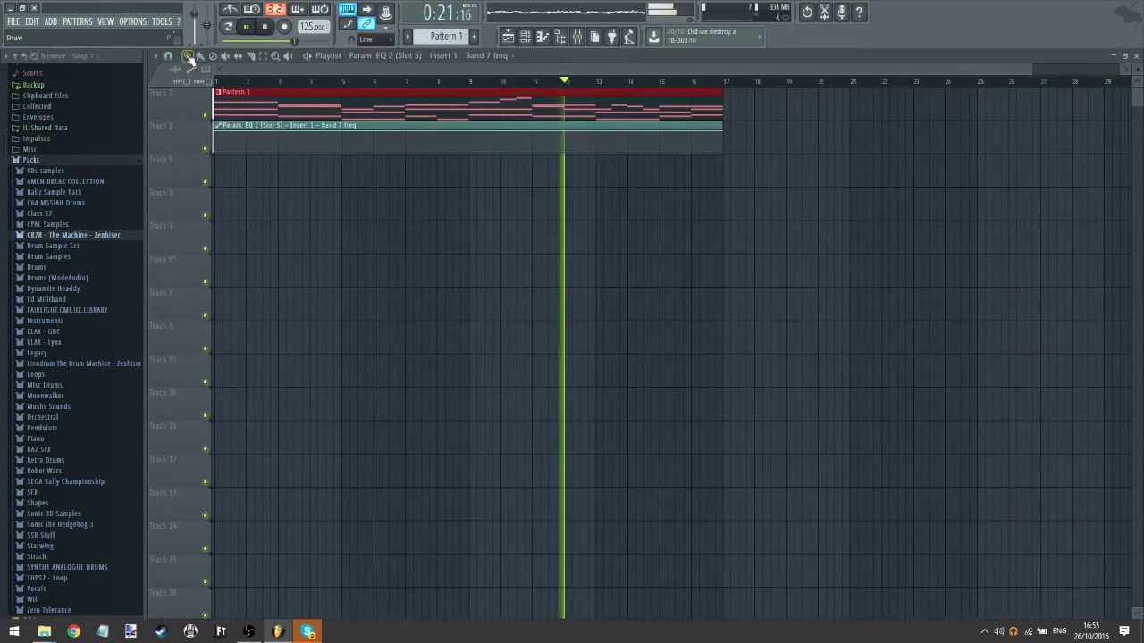
- Draw three falling sawtooth ramps at the start of the band 7 frequency clip and shorten the clip to them
scroll(246, 86, up, 5)
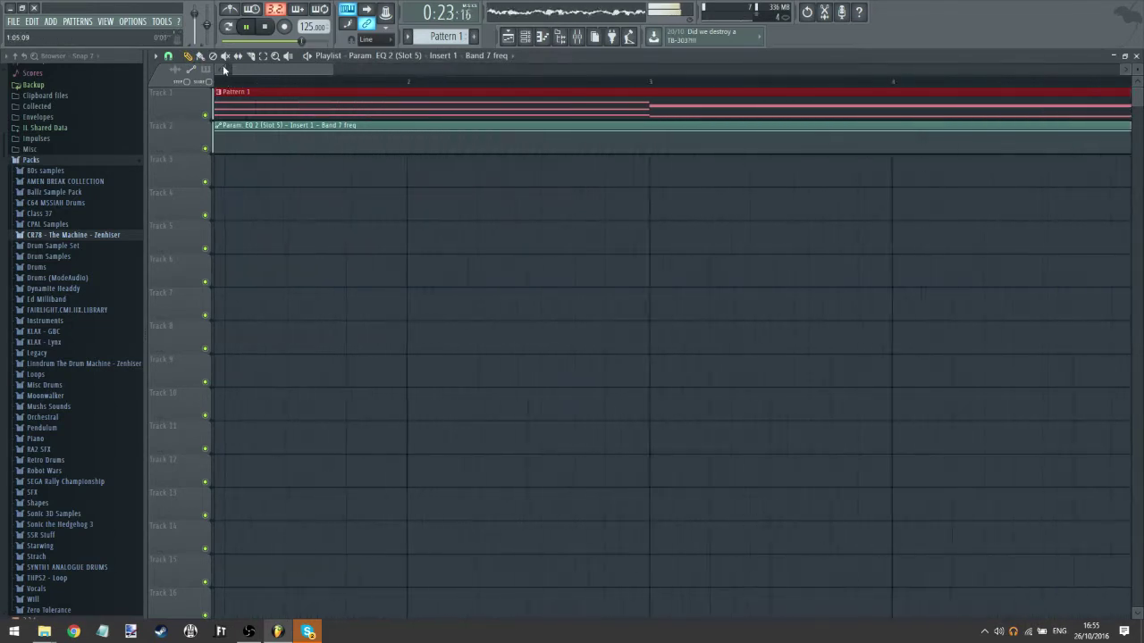
drag(224, 141, 239, 167)
right_click(232, 138)
right_click(247, 148)
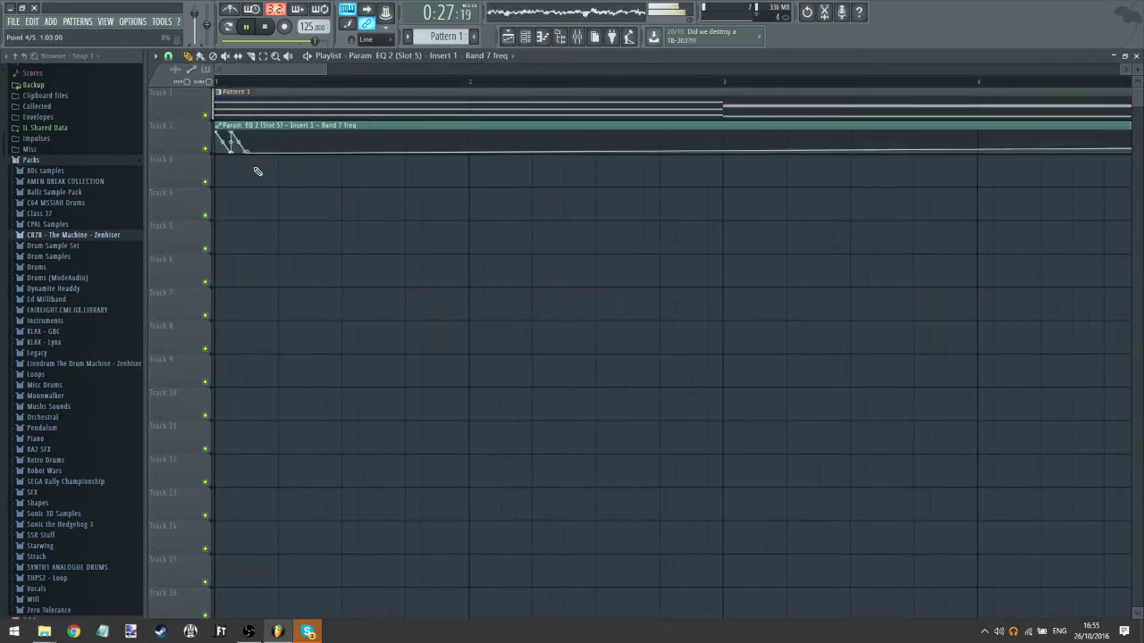
right_click(247, 135)
right_click(279, 149)
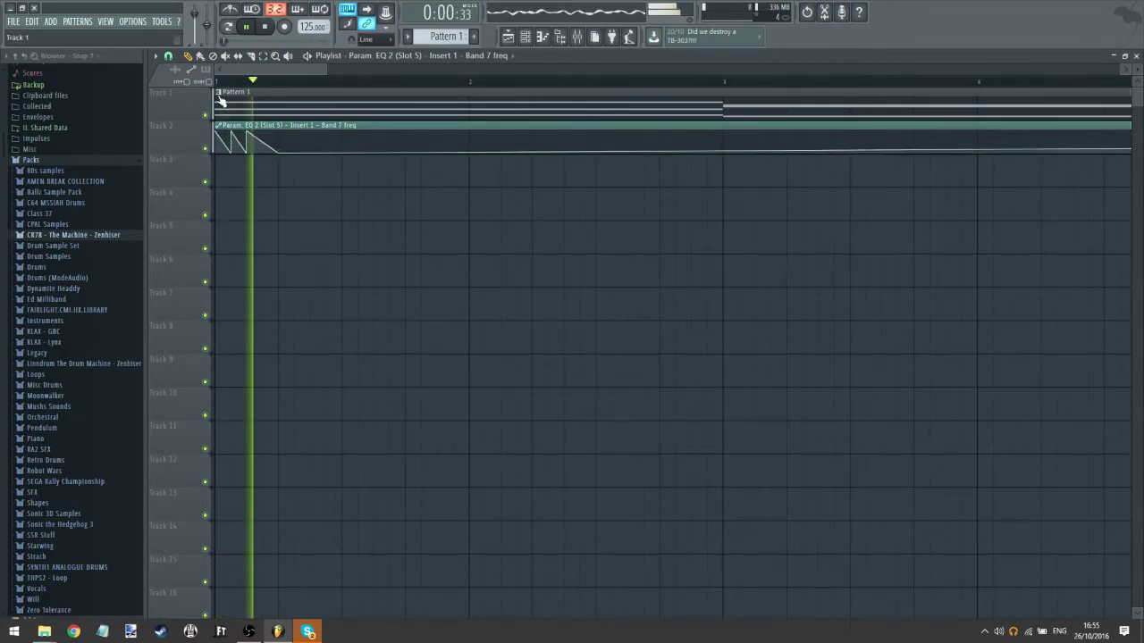
scroll(239, 82, down, 5)
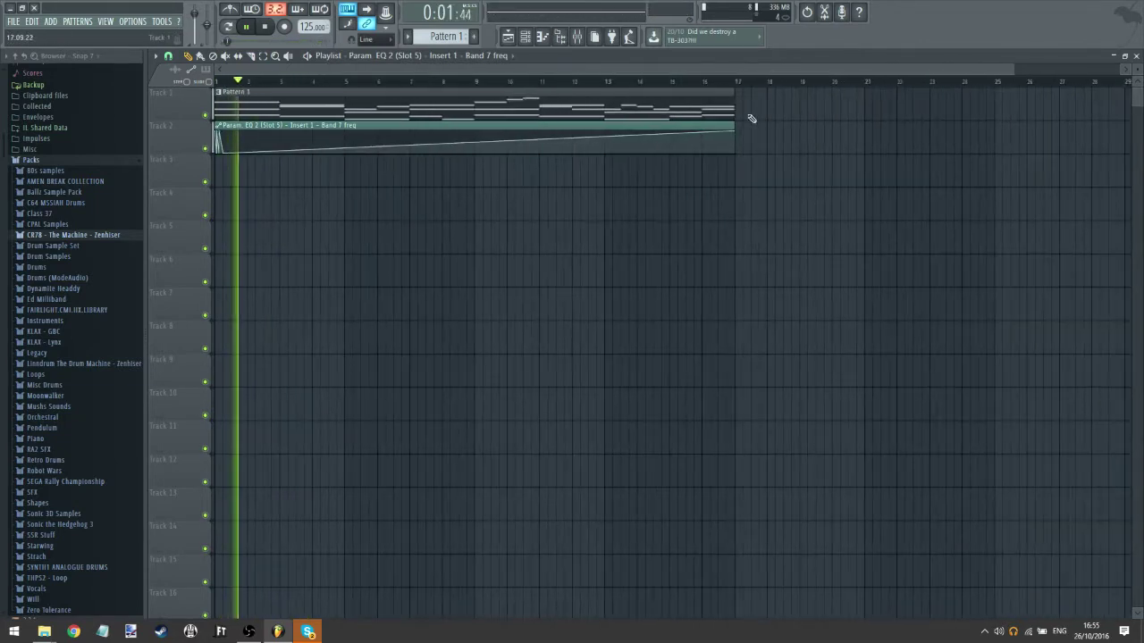
drag(733, 131, 216, 128)
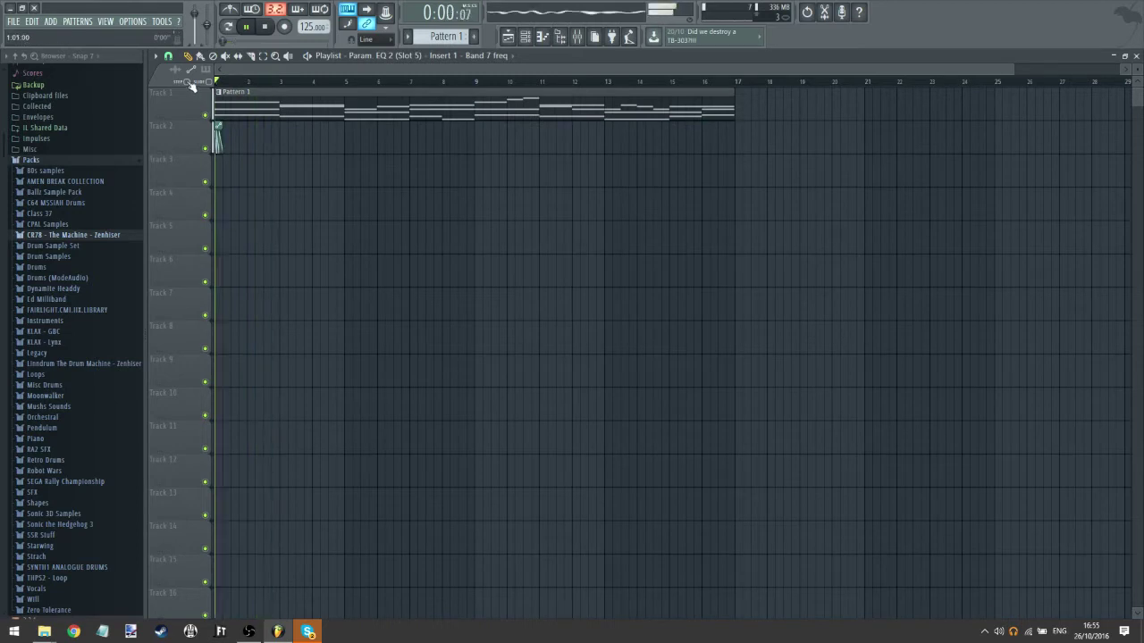
- Select the shortened automation clip and duplicate it repeatedly along Track 2 up to the end of Pattern 1
click(263, 57)
drag(244, 170, 181, 148)
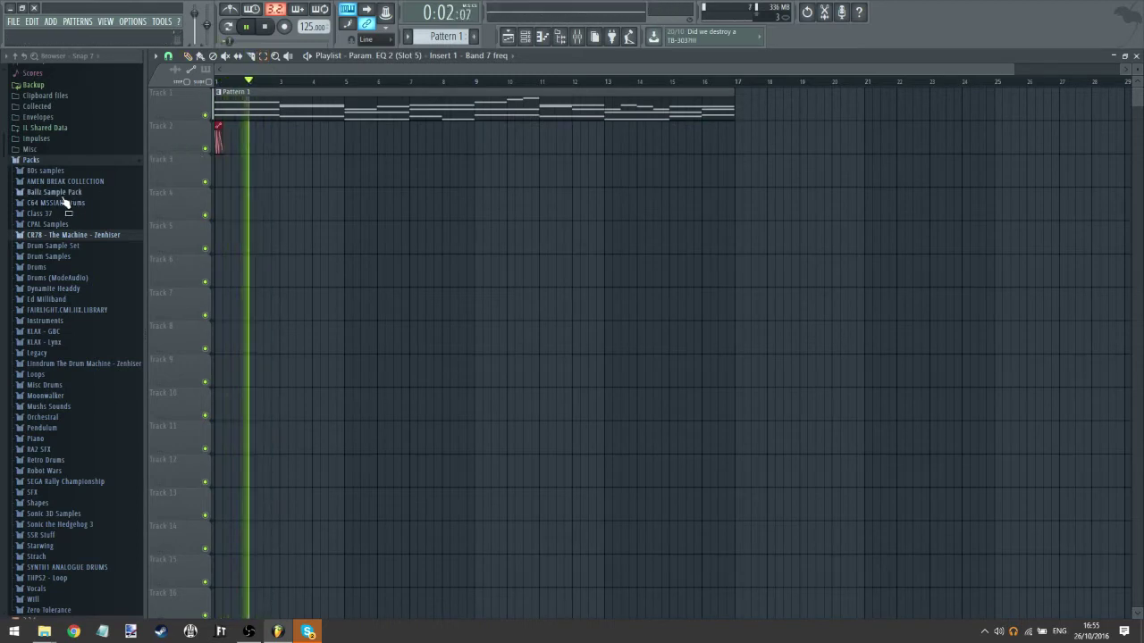
key(ctrl+b)
key(ctrl+b)
key(ctrl+b)
key(ctrl+b)
key(ctrl+b)
key(ctrl+b)
key(ctrl+b)
key(ctrl+b)
key(ctrl+b)
key(ctrl+b)
key(ctrl+b)
key(ctrl+b)
key(ctrl+b)
key(ctrl+b)
key(ctrl+b)
key(ctrl+b)
key(ctrl+b)
key(ctrl+b)
key(ctrl+b)
key(ctrl+b)
key(ctrl+b)
key(ctrl+b)
key(ctrl+b)
key(ctrl+b)
key(ctrl+b)
key(ctrl+b)
key(ctrl+b)
key(ctrl+b)
key(ctrl+b)
key(ctrl+b)
key(ctrl+b)
key(ctrl+b)
key(ctrl+b)
key(ctrl+b)
key(ctrl+b)
key(ctrl+b)
key(ctrl+b)
key(ctrl+b)
key(ctrl+b)
key(ctrl+b)
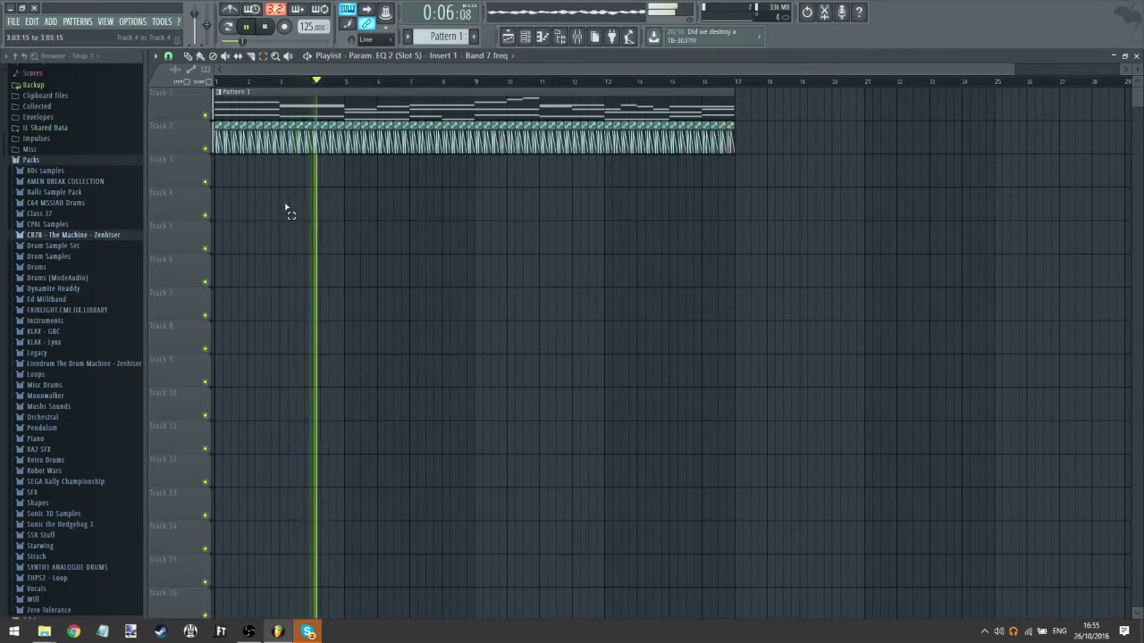
- Open the band 7 frequency automation clip's settings and raise its minimum level
scroll(238, 80, up, 3)
scroll(238, 80, up, 1)
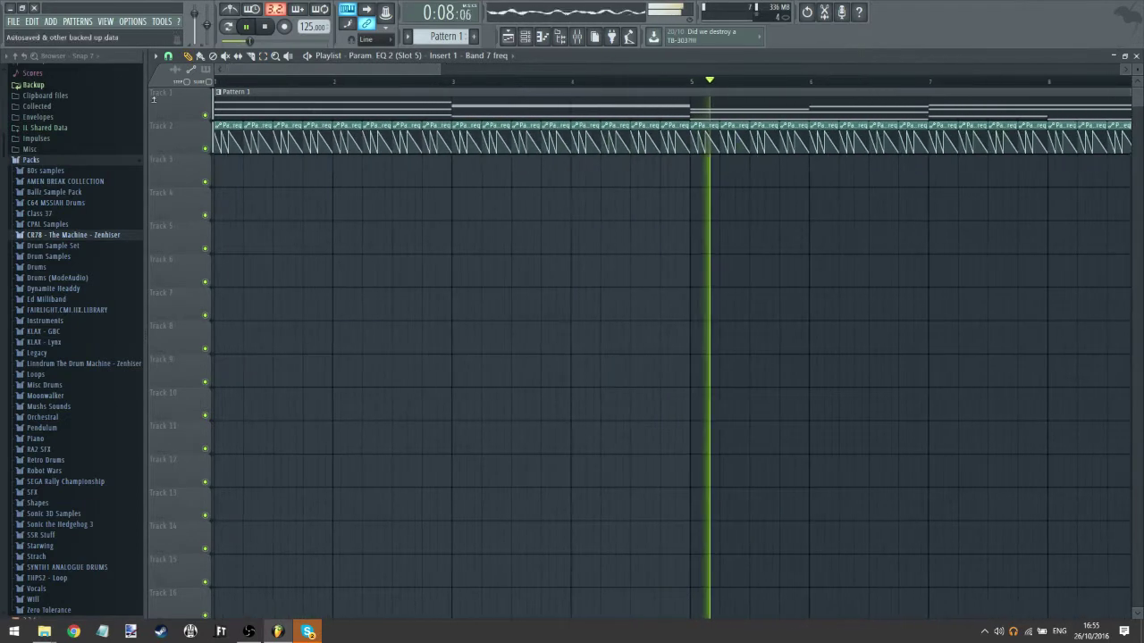
double_click(253, 135)
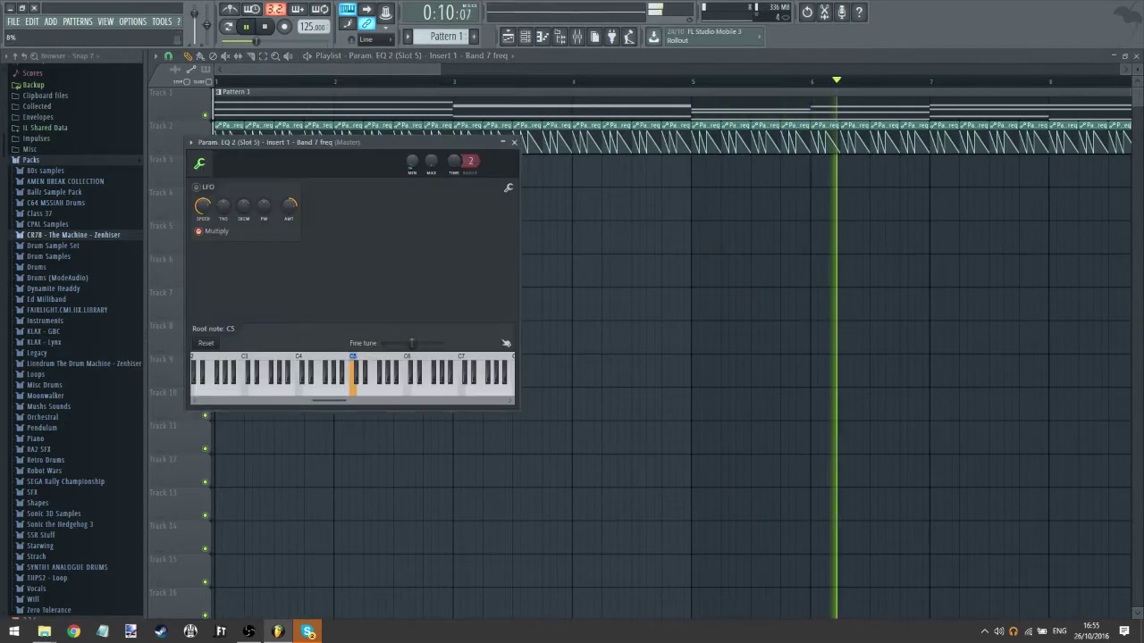
drag(412, 162, 412, 90)
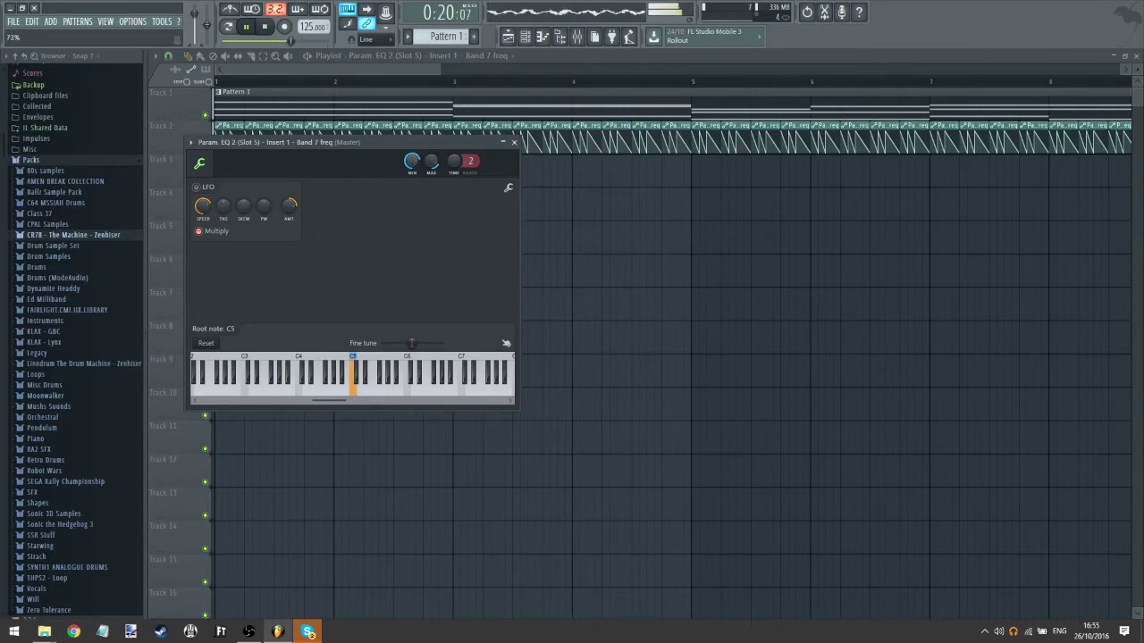
- Inspect the slot 5 Fruity parametric EQ 2 on mixer Insert 1 and return to the playlist
click(587, 39)
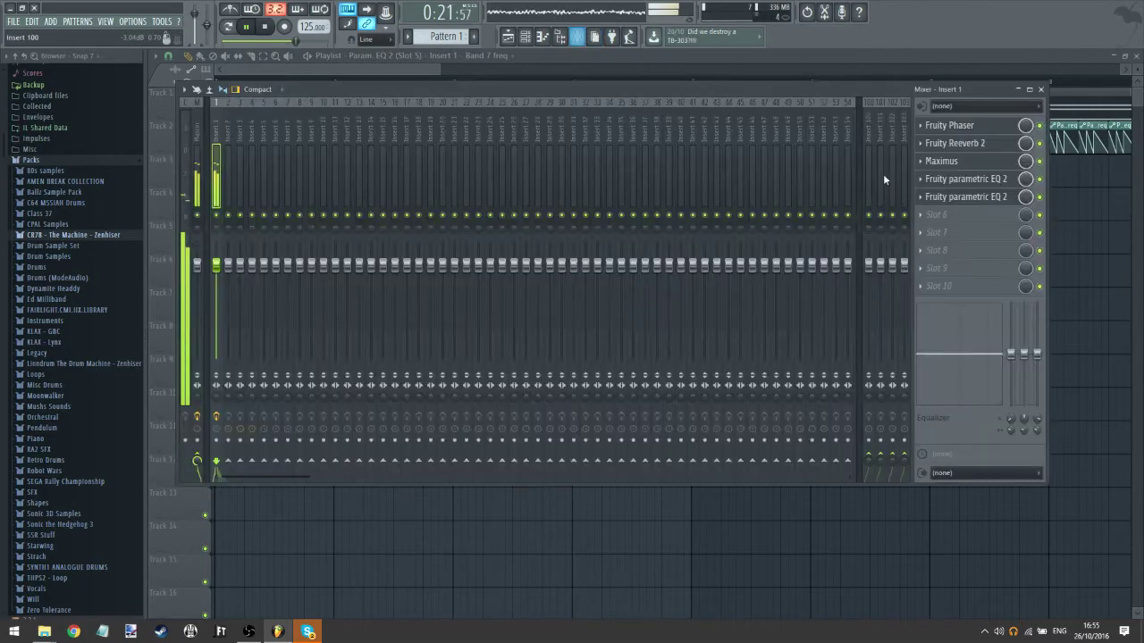
click(976, 197)
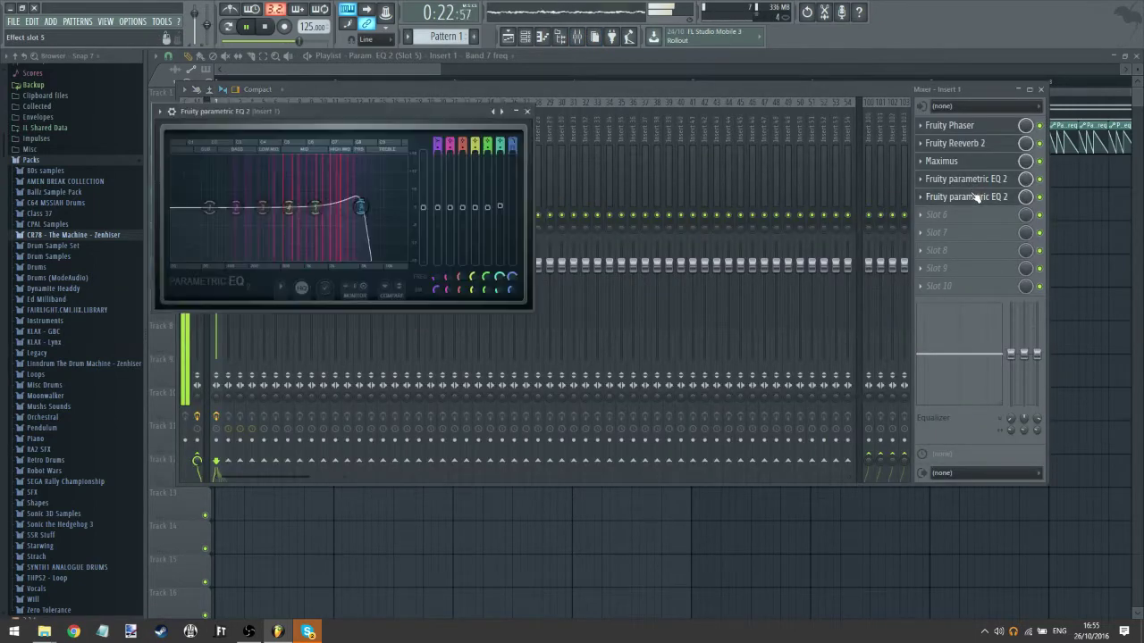
click(527, 111)
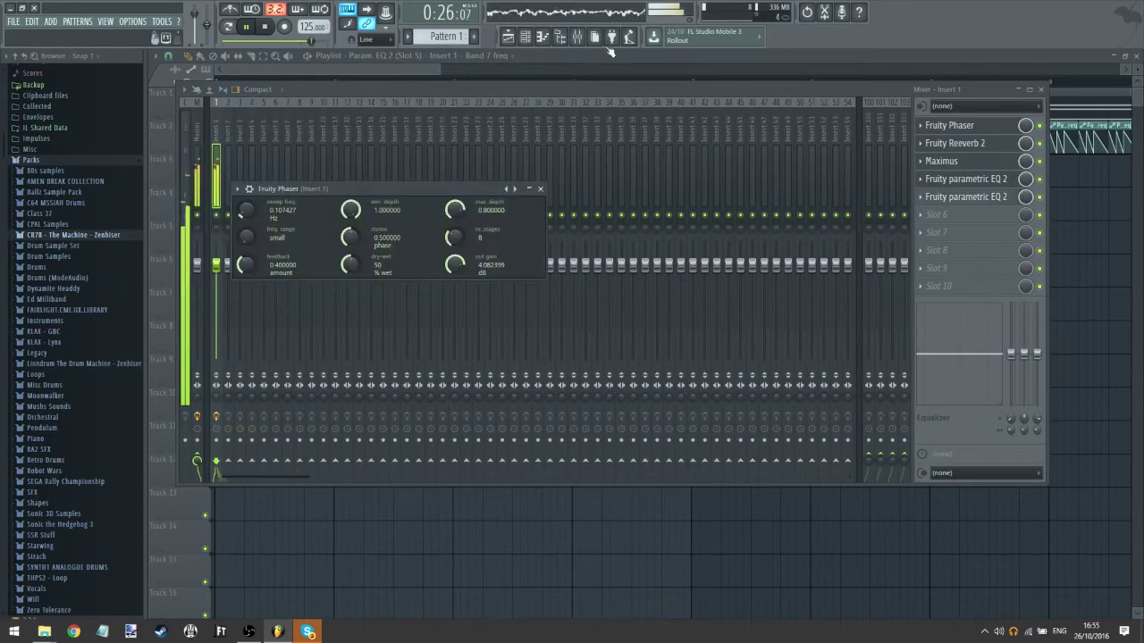
click(524, 36)
click(287, 68)
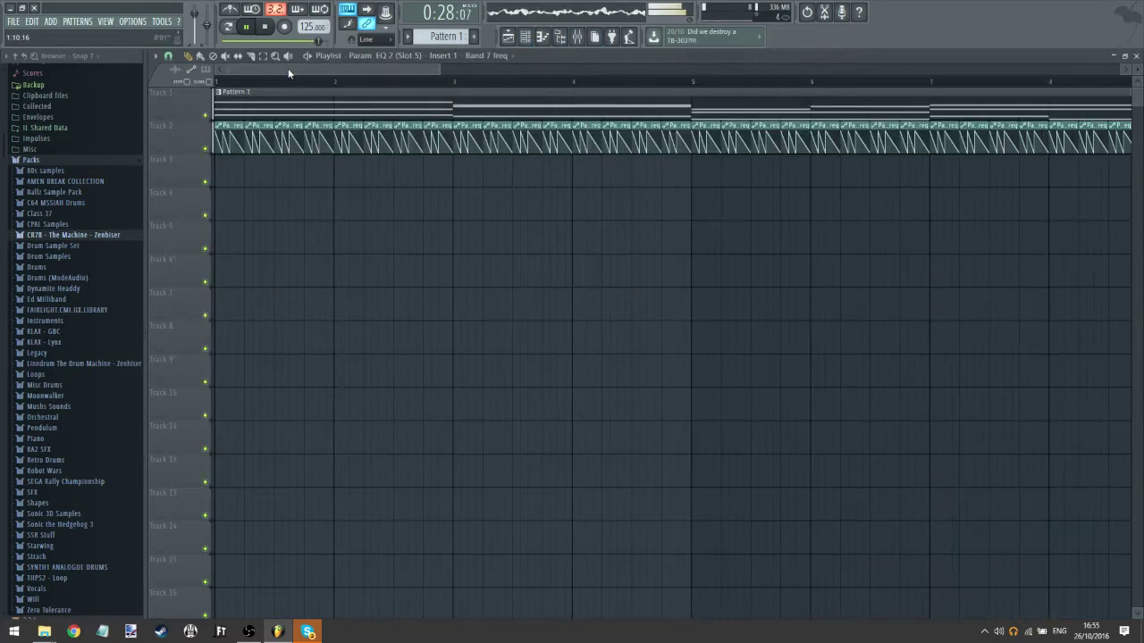
- Select the playlist time range covering all of Pattern 1 for looped playback, from bar 1 to bar 17
scroll(275, 88, down, 1)
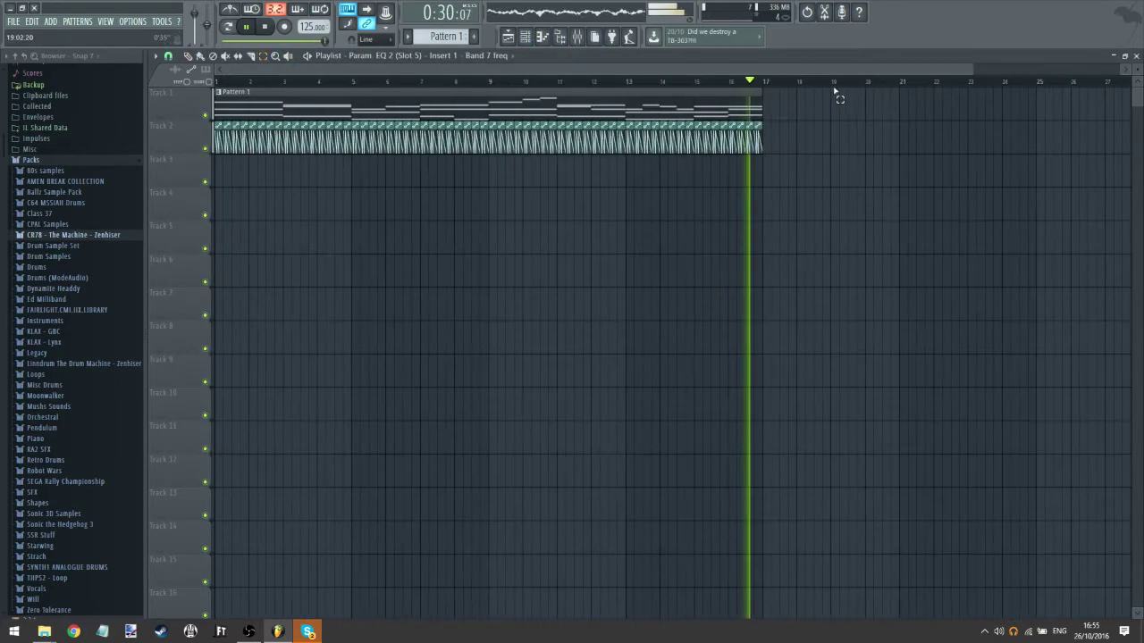
drag(759, 84, 216, 85)
scroll(334, 92, up, 5)
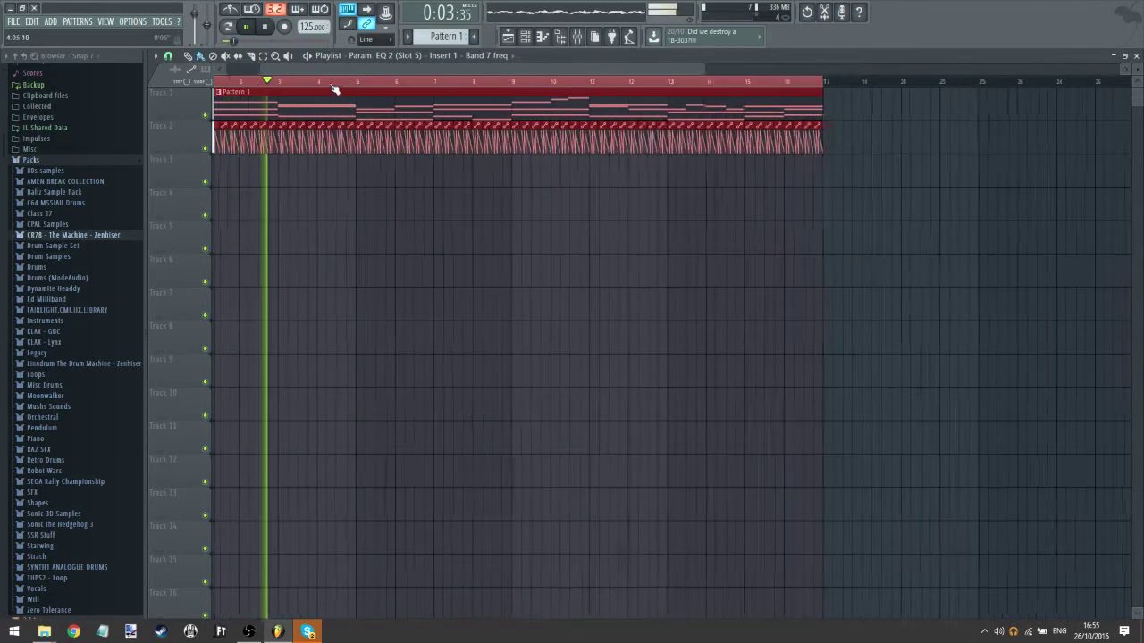
- Open the band 7 frequency automation clip's settings and lower its maximum level to 77%
double_click(368, 122)
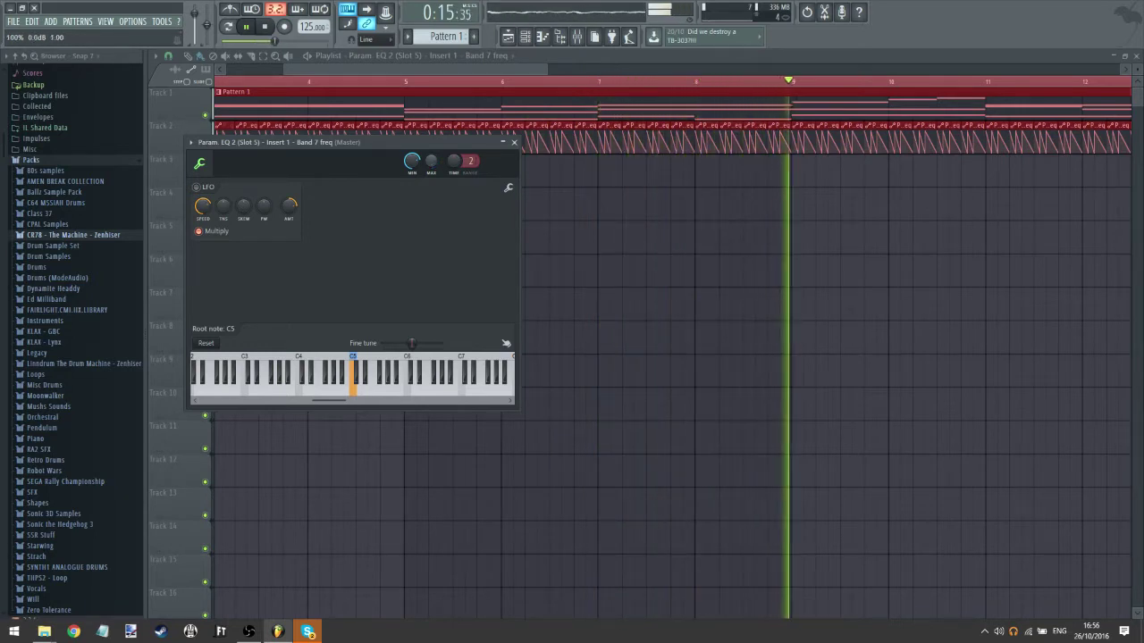
drag(429, 163, 433, 179)
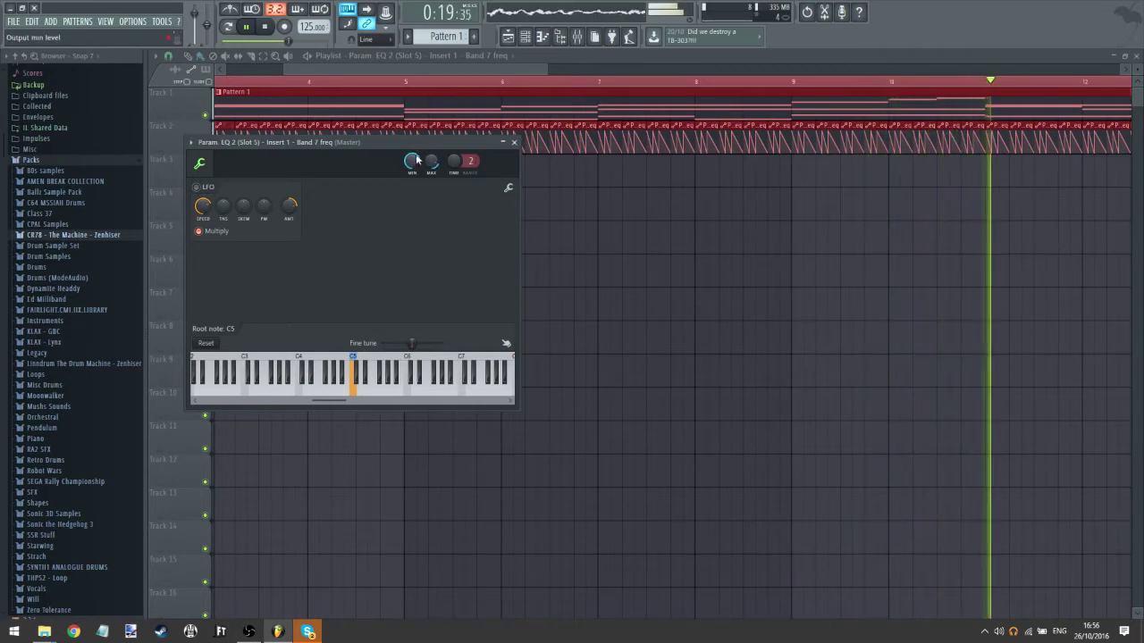
drag(432, 162, 433, 166)
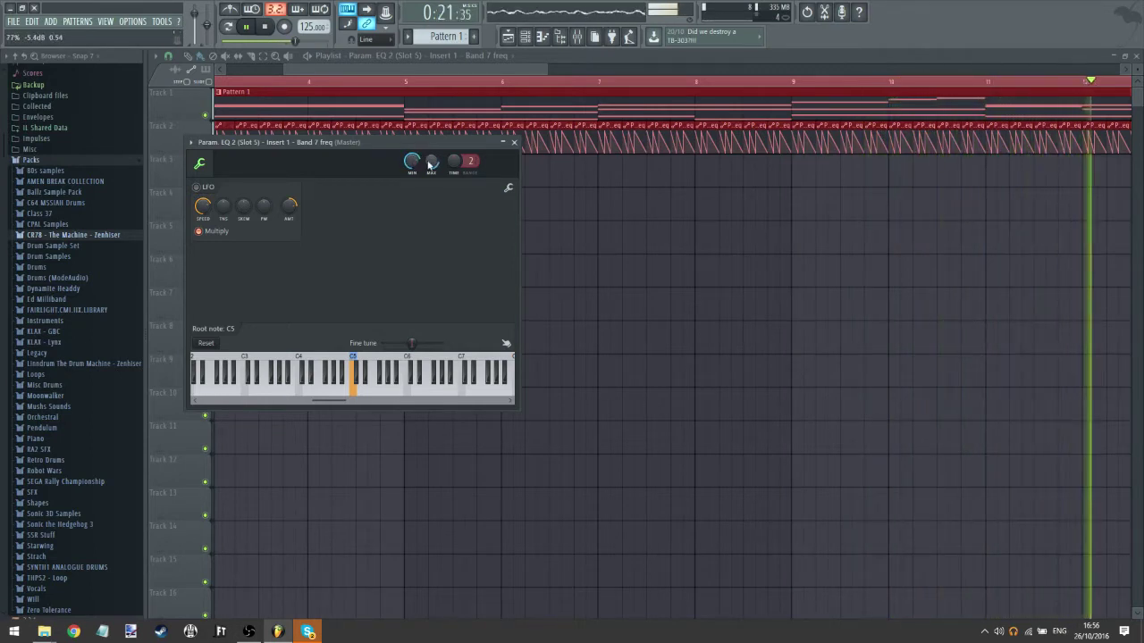
- Create automation clips for the band 7 frequency clip's output max level and output min level
right_click(432, 168)
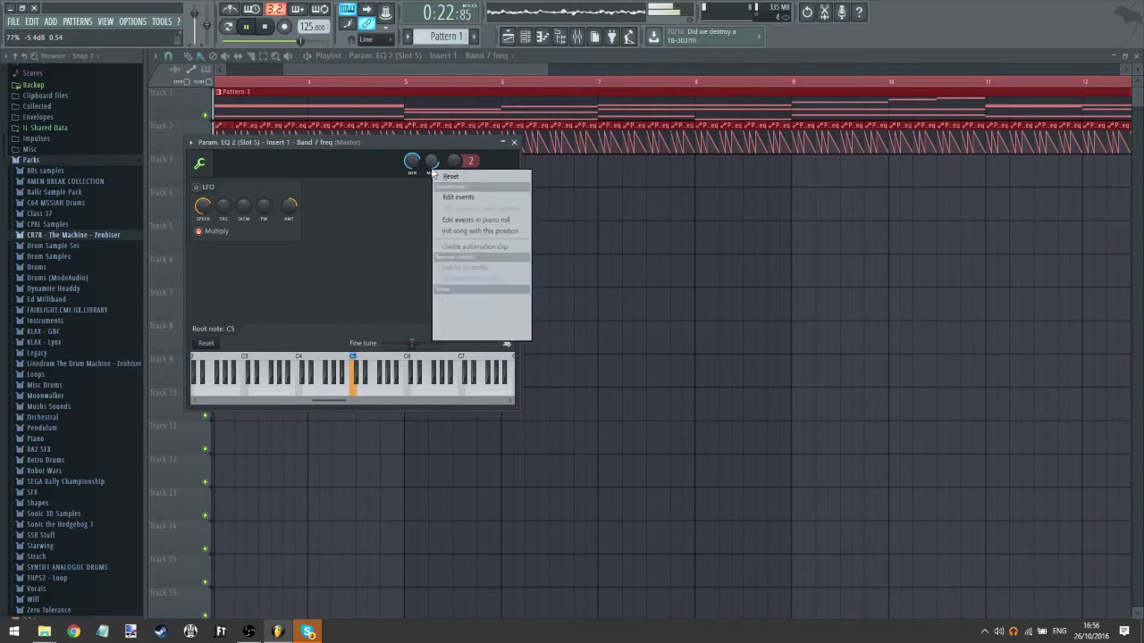
click(477, 248)
right_click(411, 161)
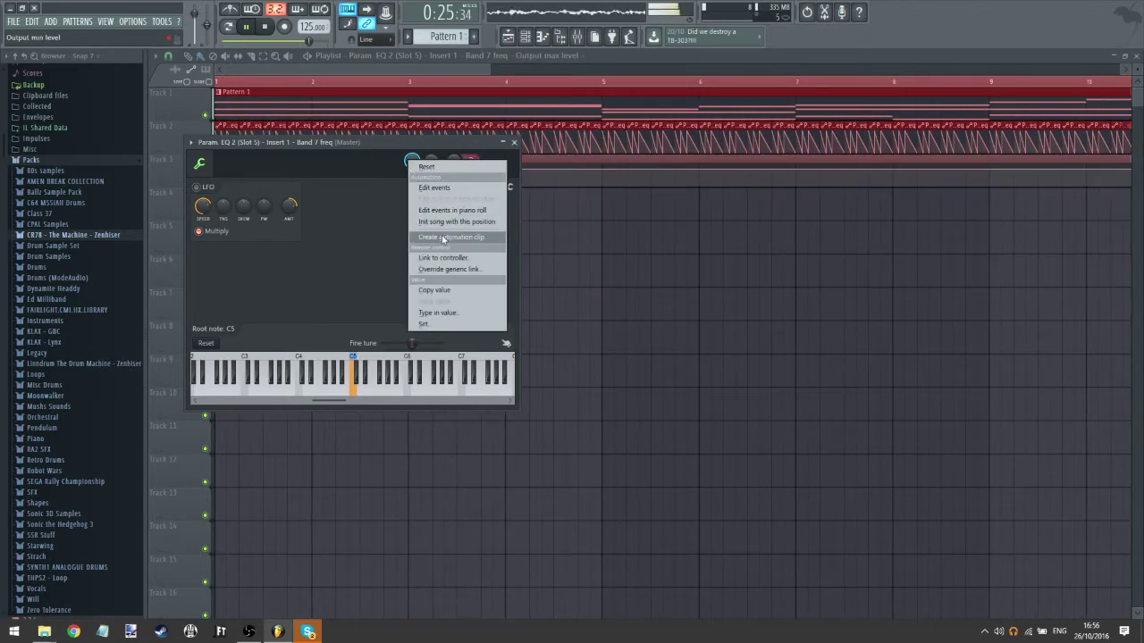
click(441, 237)
- Pull the output max level clip's curve down at bar 9 and raise that clip's minimum level to about 83%
click(189, 59)
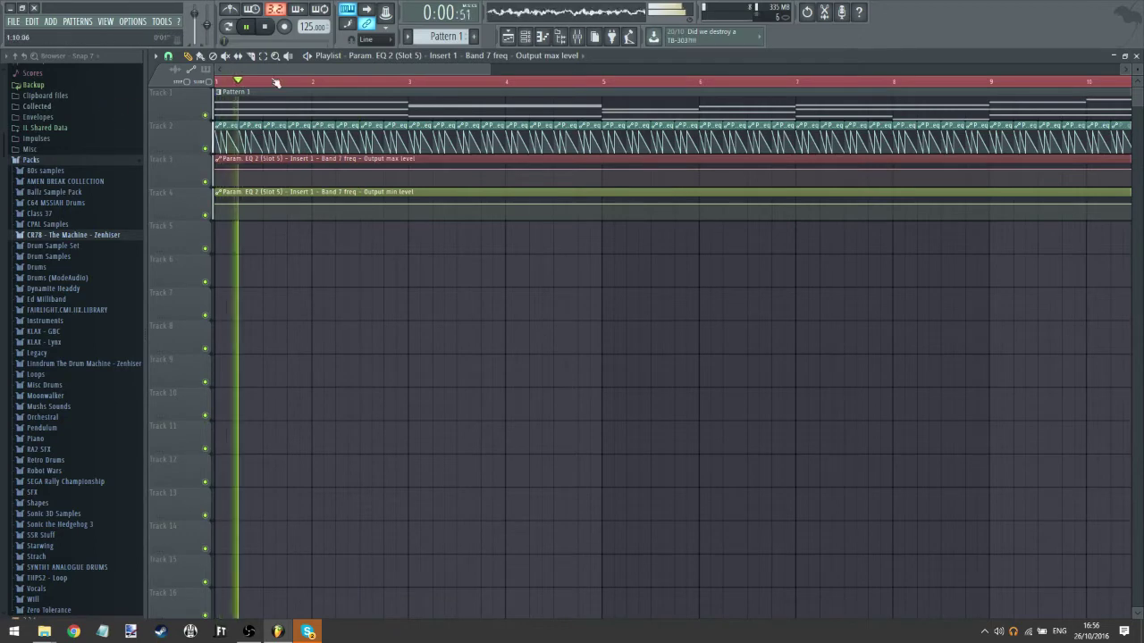
scroll(275, 82, down, 4)
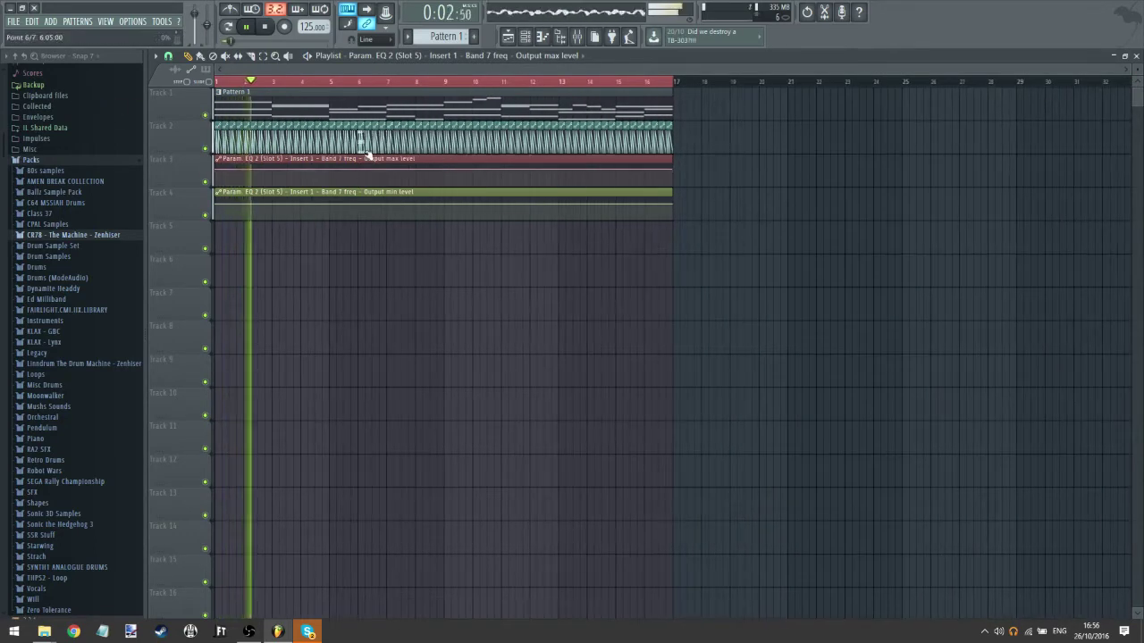
drag(444, 170, 451, 185)
click(419, 88)
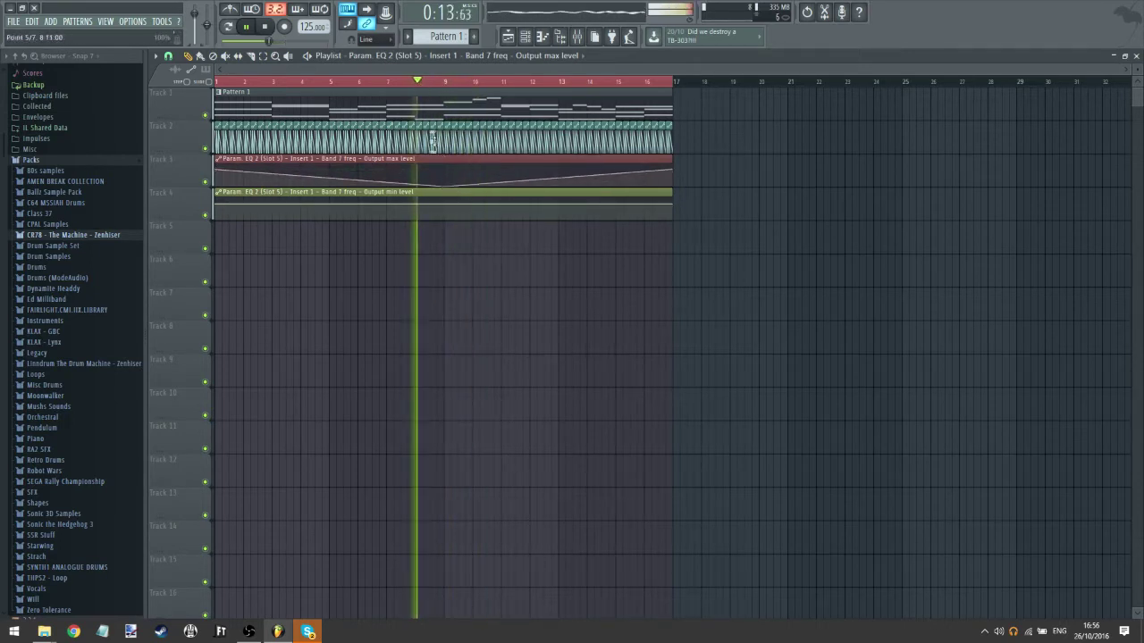
click(435, 159)
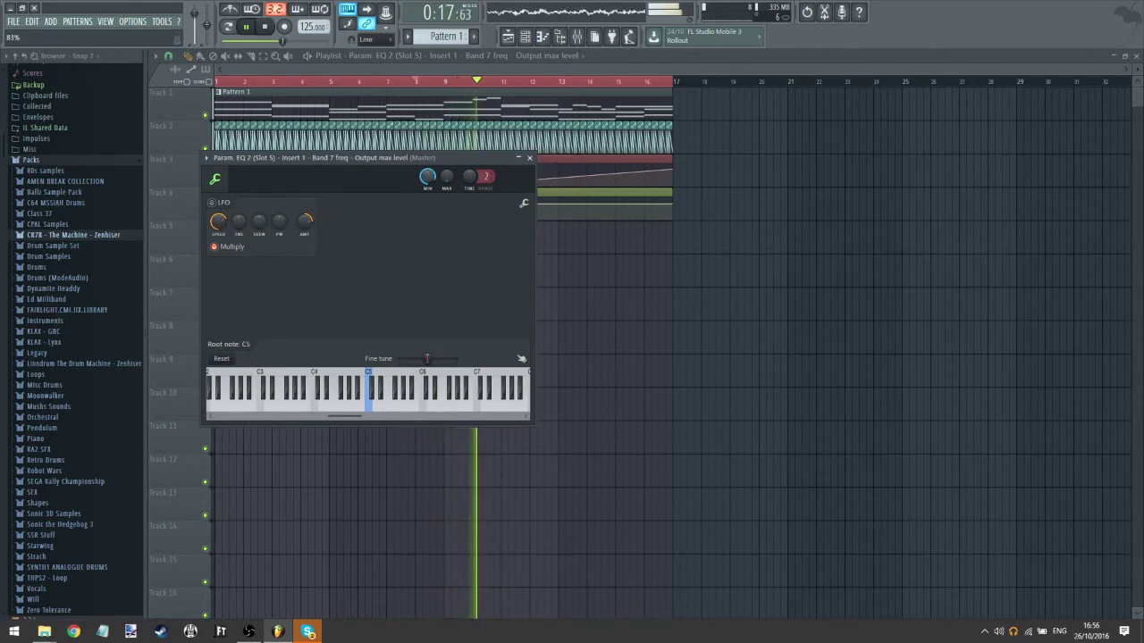
click(442, 84)
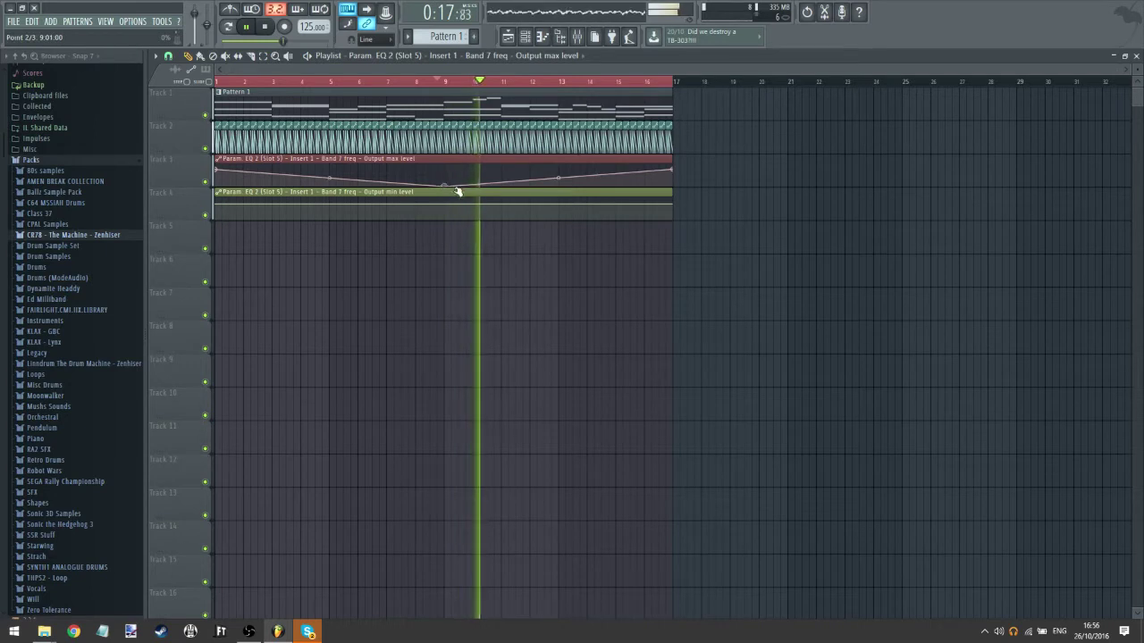
- Reshape the output max level clip into a single straight falling ramp from bar 1 to bar 17
drag(457, 191, 706, 211)
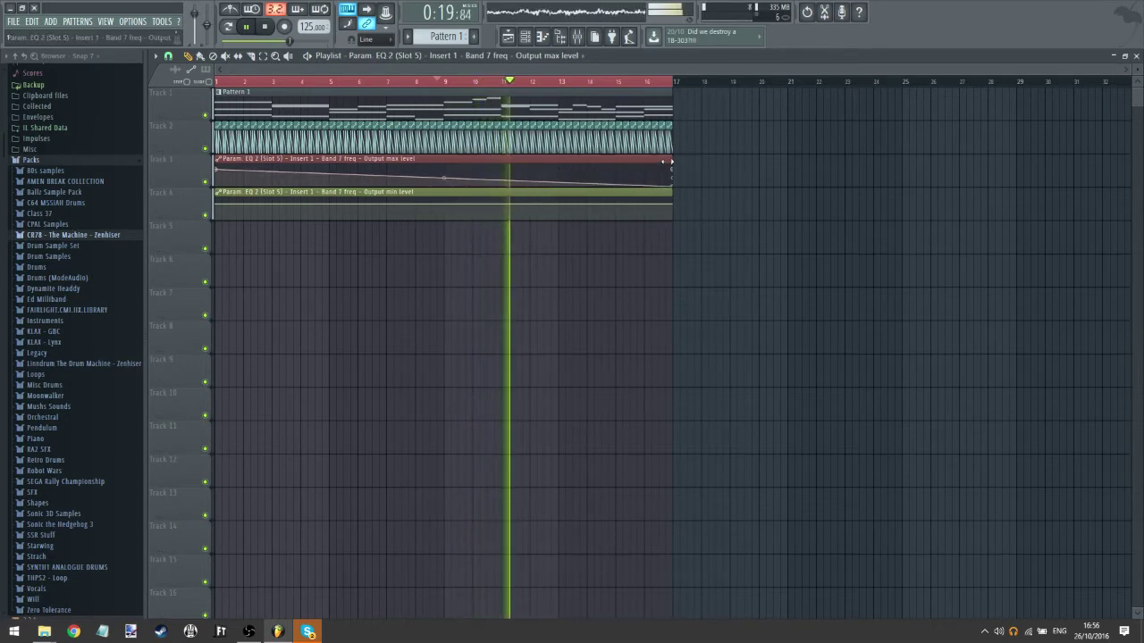
right_click(674, 169)
click(690, 190)
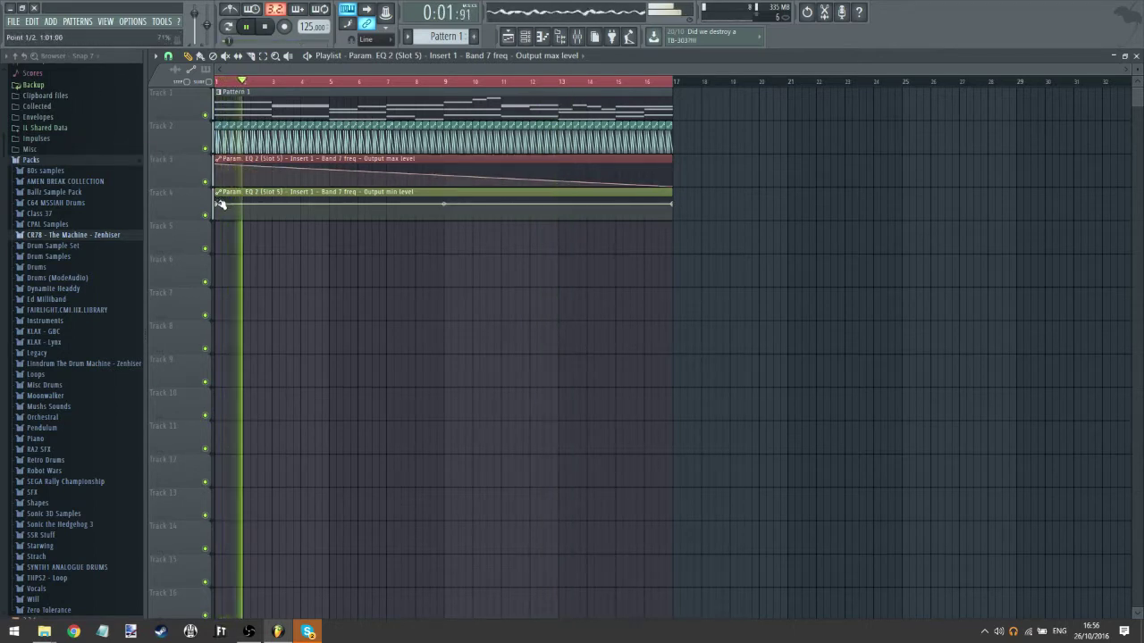
- Shape the output min level clip as a falling ramp from 100% at bar 1 to about 5% at bar 17
click(219, 82)
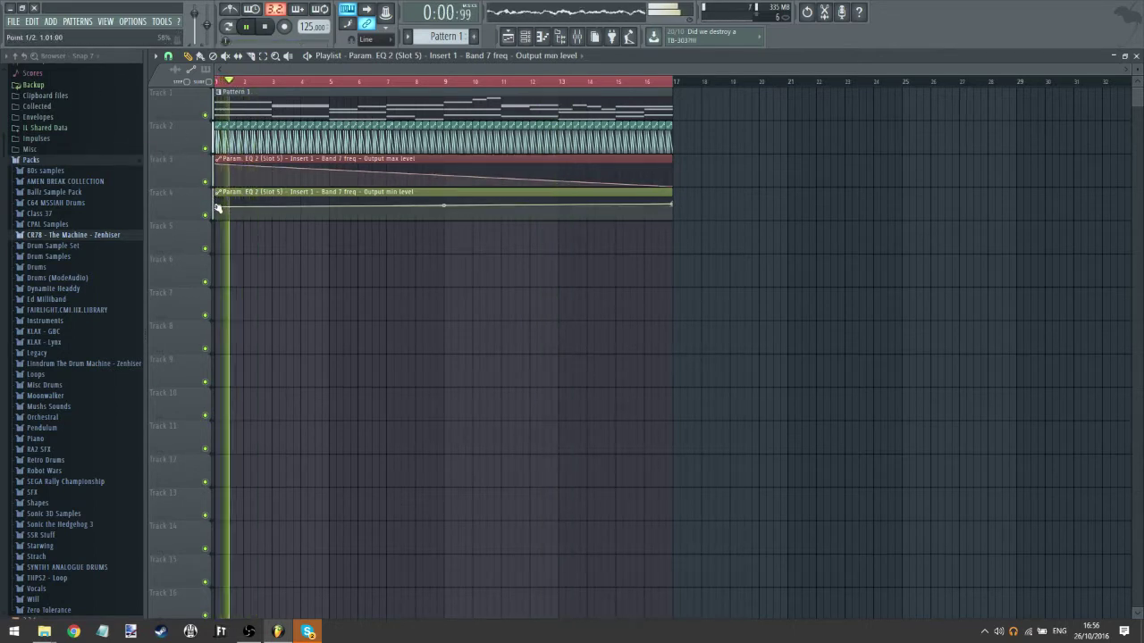
drag(214, 209, 212, 196)
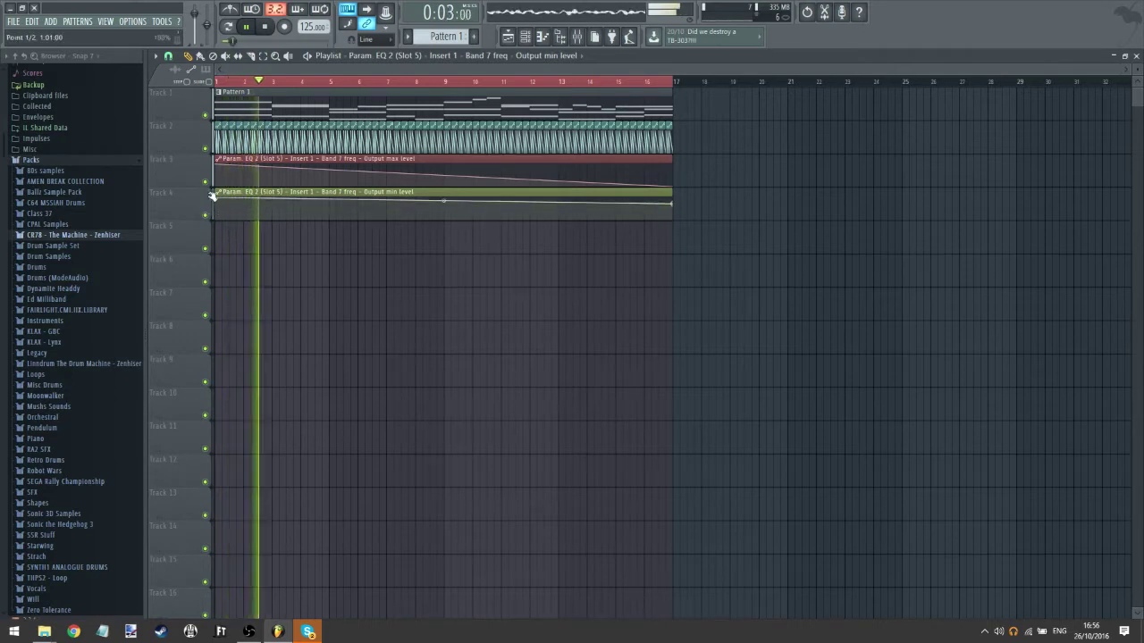
drag(670, 207, 671, 219)
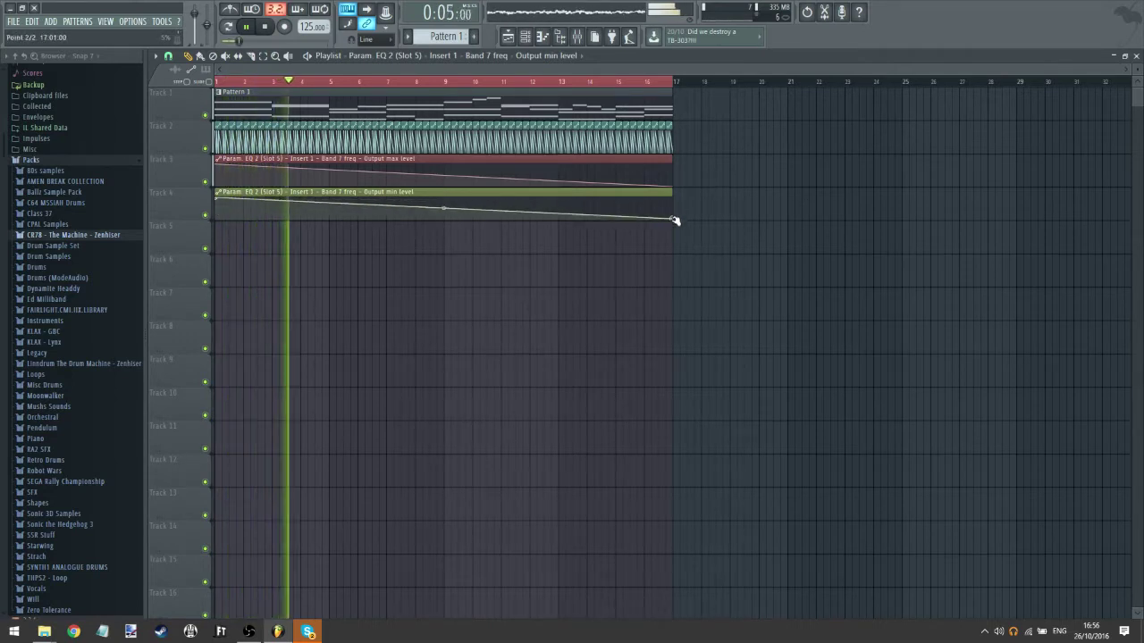
- Raise the minimum level of the output min level clip and recheck the output max level clip's settings while playing the closing bars
double_click(645, 193)
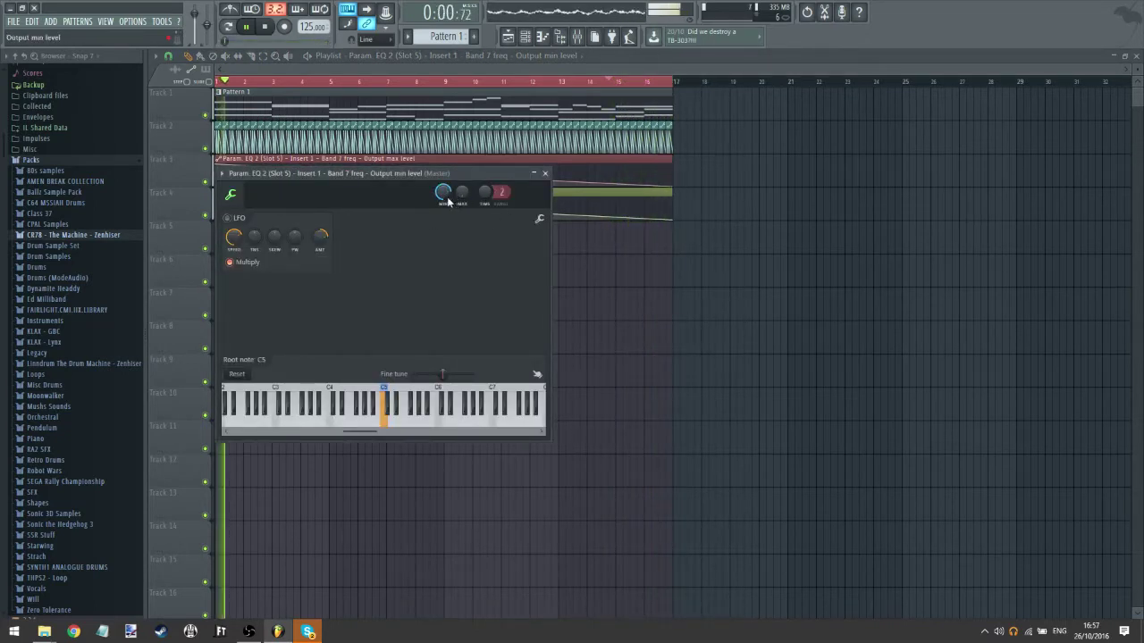
click(634, 85)
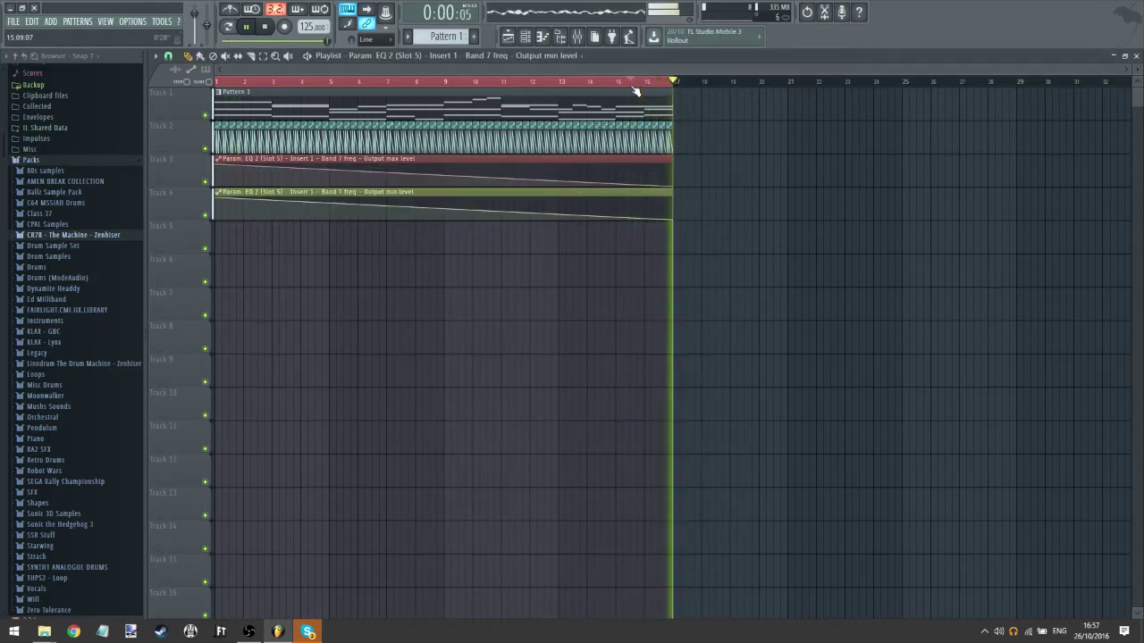
double_click(606, 188)
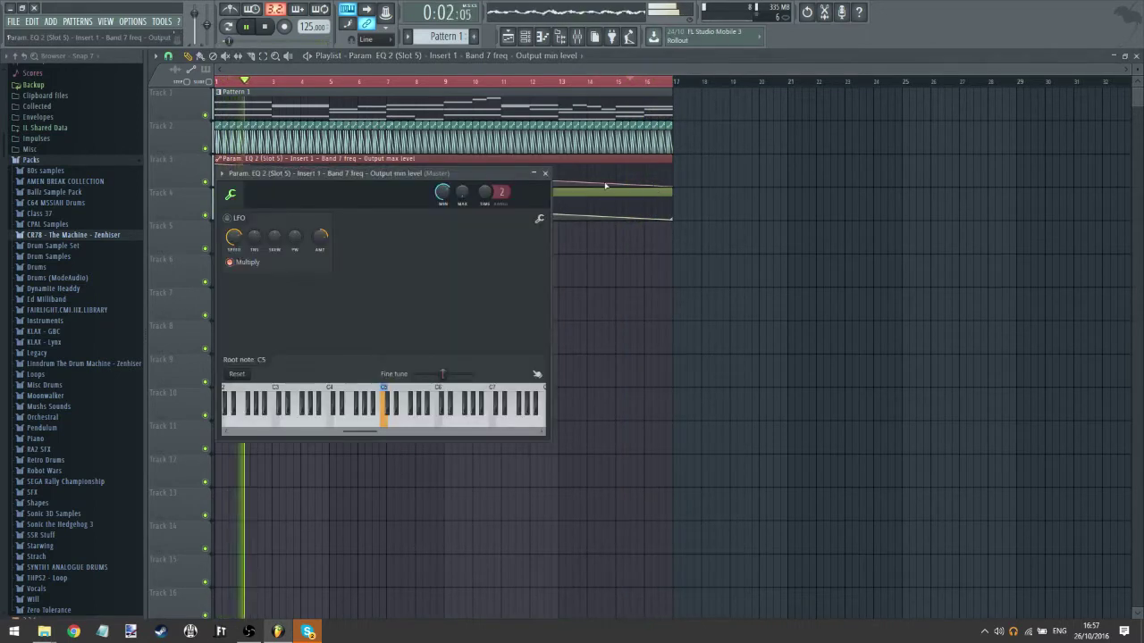
click(545, 171)
double_click(557, 158)
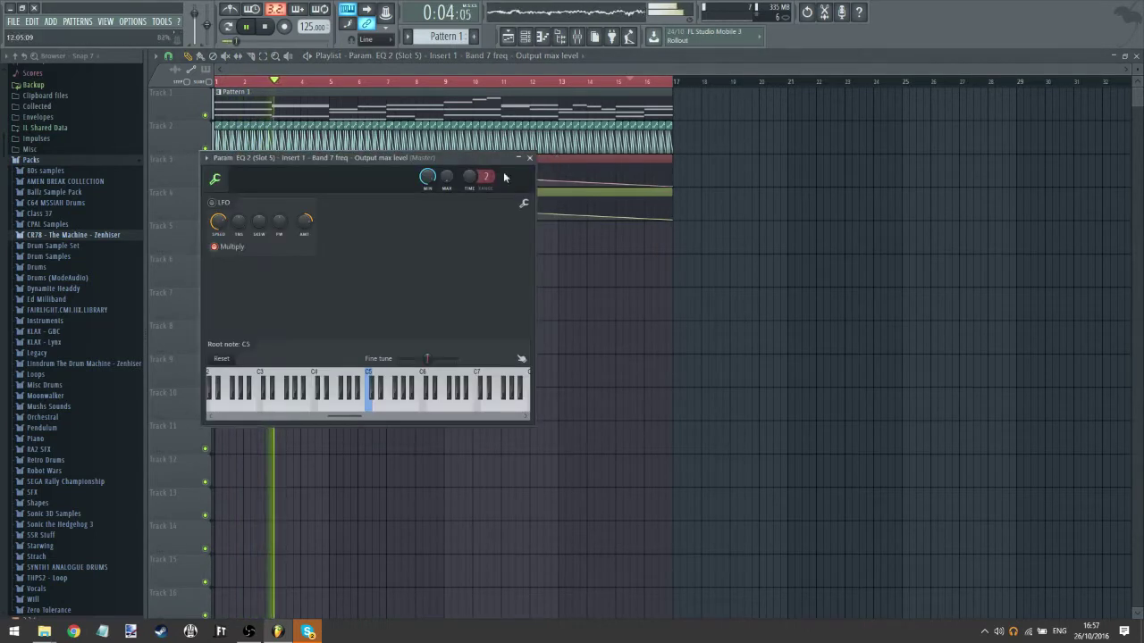
click(606, 82)
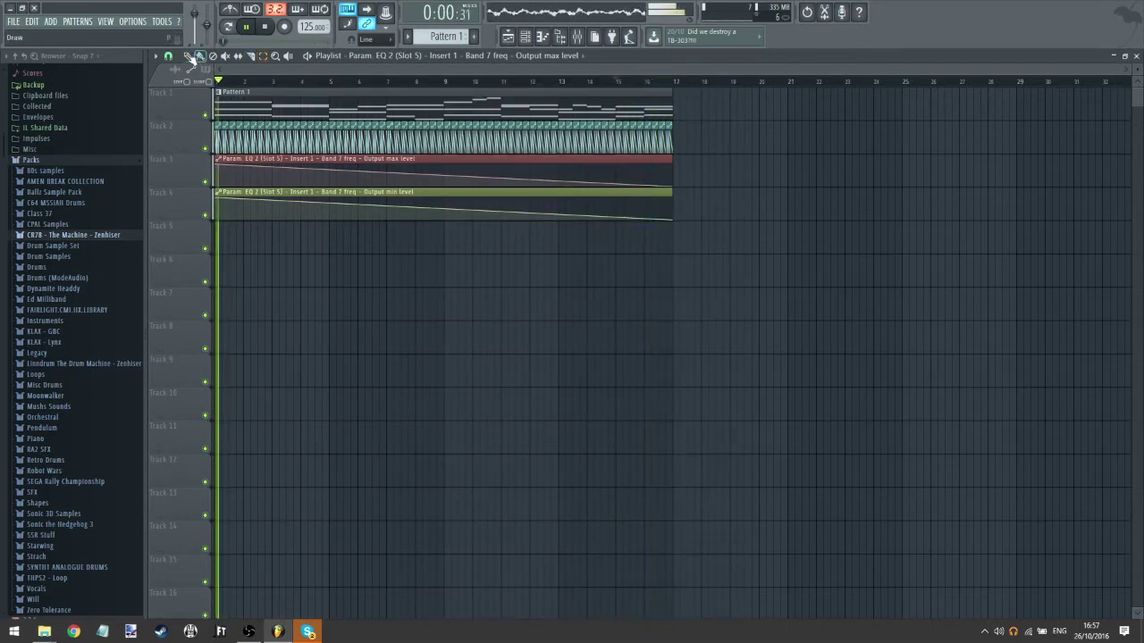
- Open the slot 5 Fruity parametric EQ 2 on Insert 1 to watch the automated filter during playback
click(593, 37)
click(578, 37)
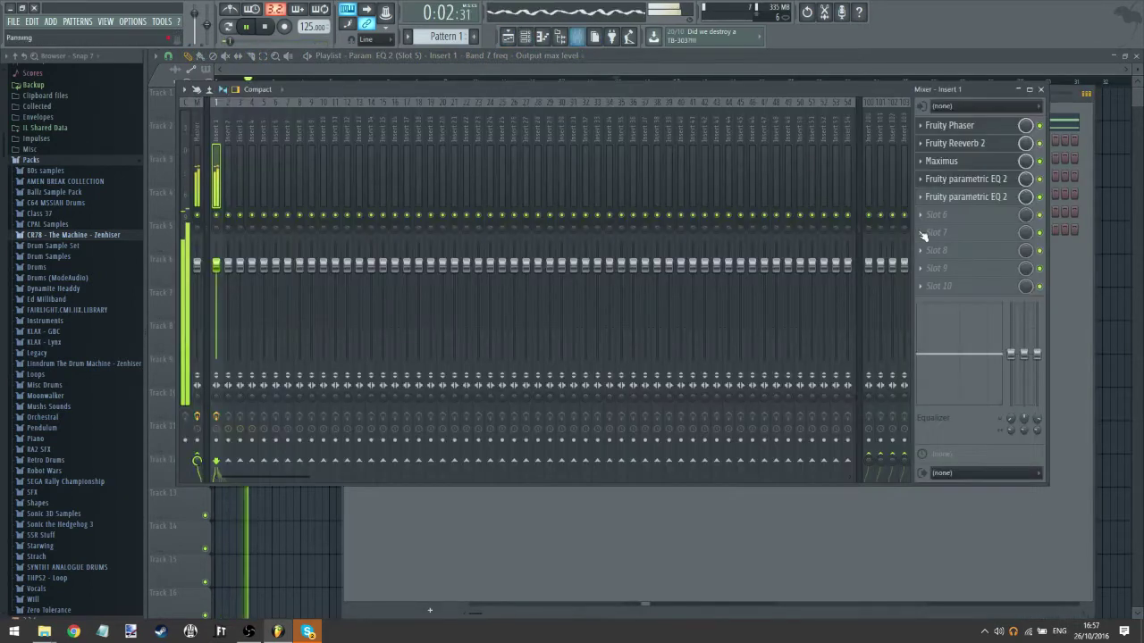
click(953, 200)
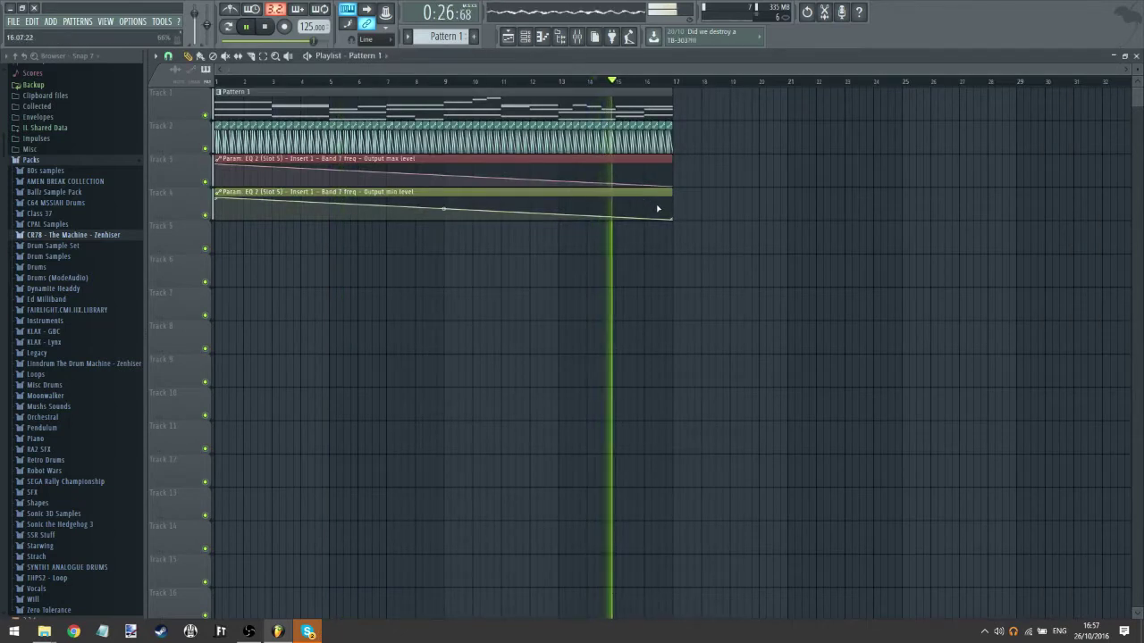
- Move the slot 5 Fruity parametric EQ 2 up to the first effect slot of Insert 1 and play the closing bars from bar 14
key(F9)
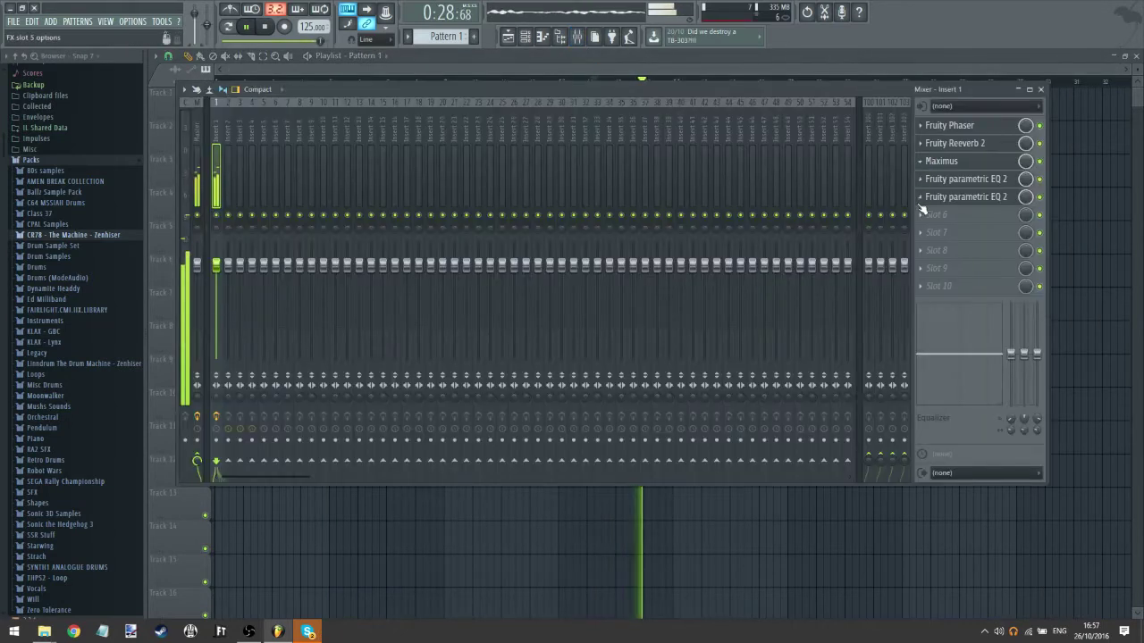
click(950, 203)
click(921, 198)
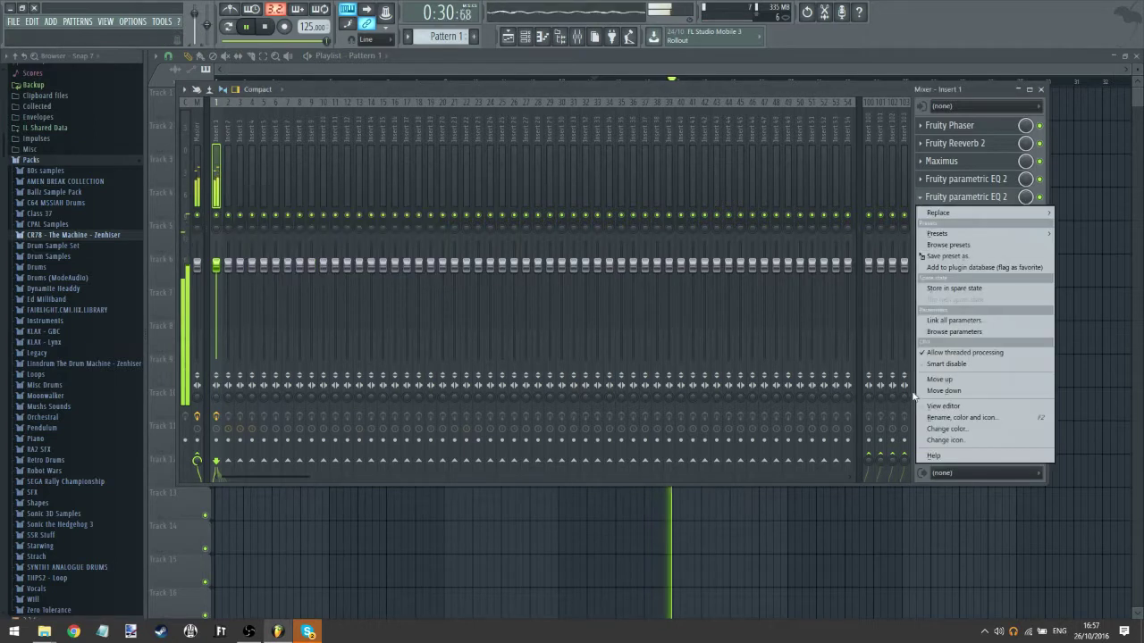
click(936, 382)
click(923, 188)
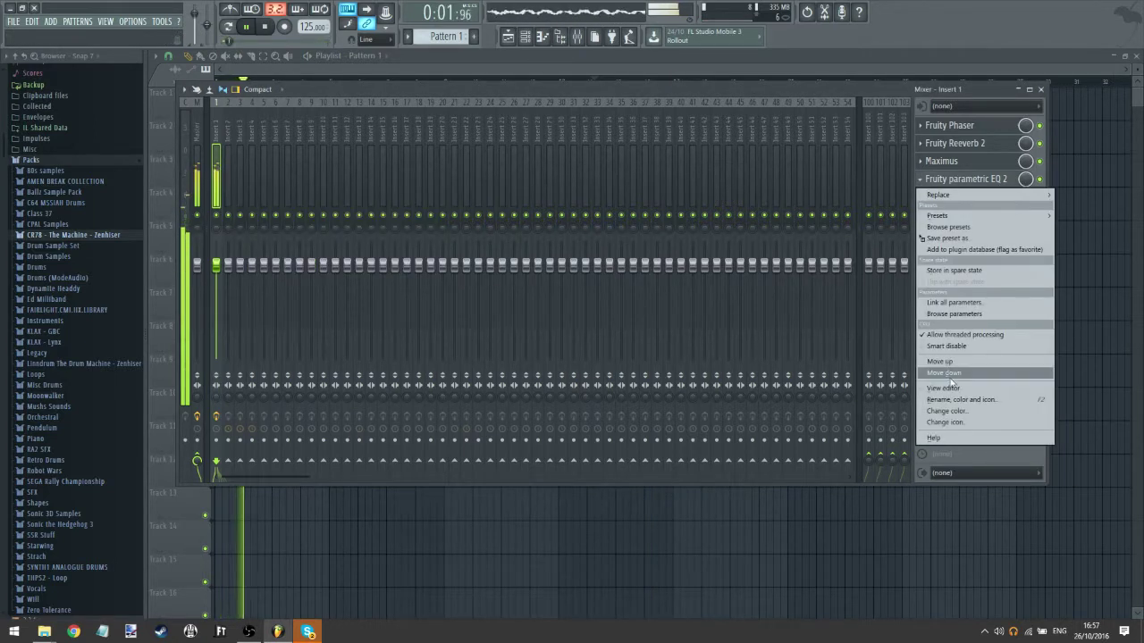
click(957, 363)
click(922, 162)
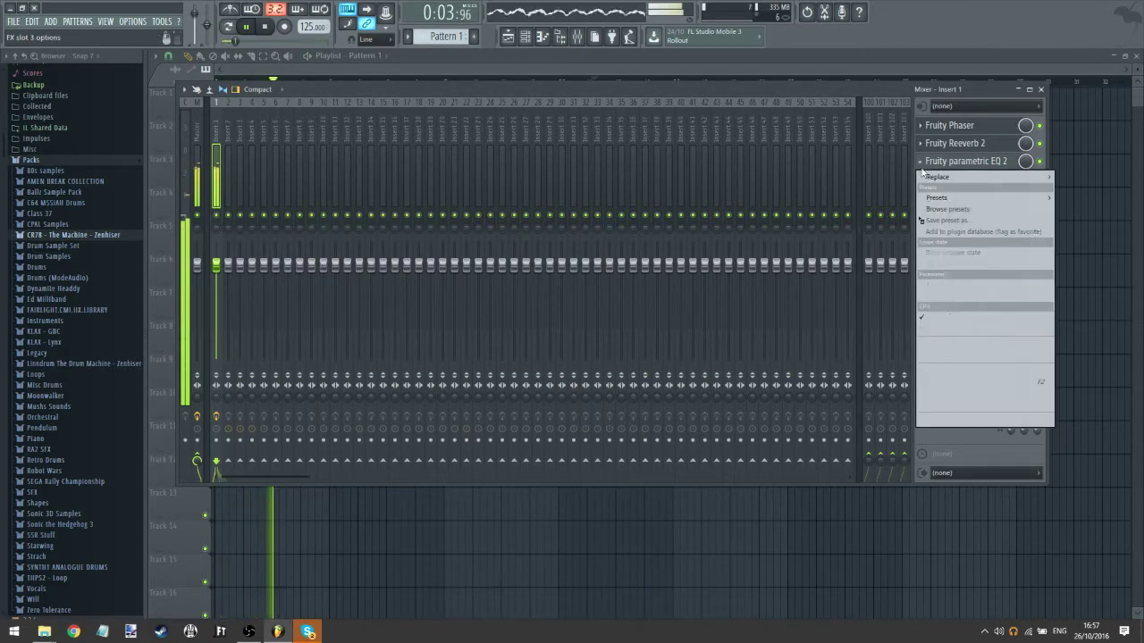
click(975, 345)
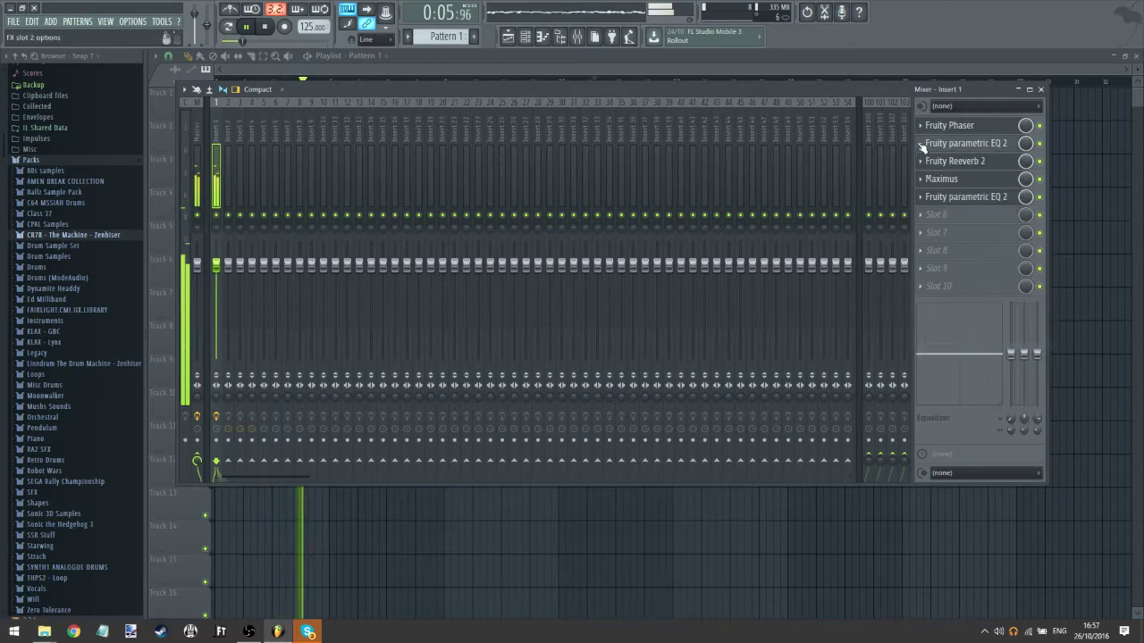
click(923, 145)
click(979, 328)
click(601, 63)
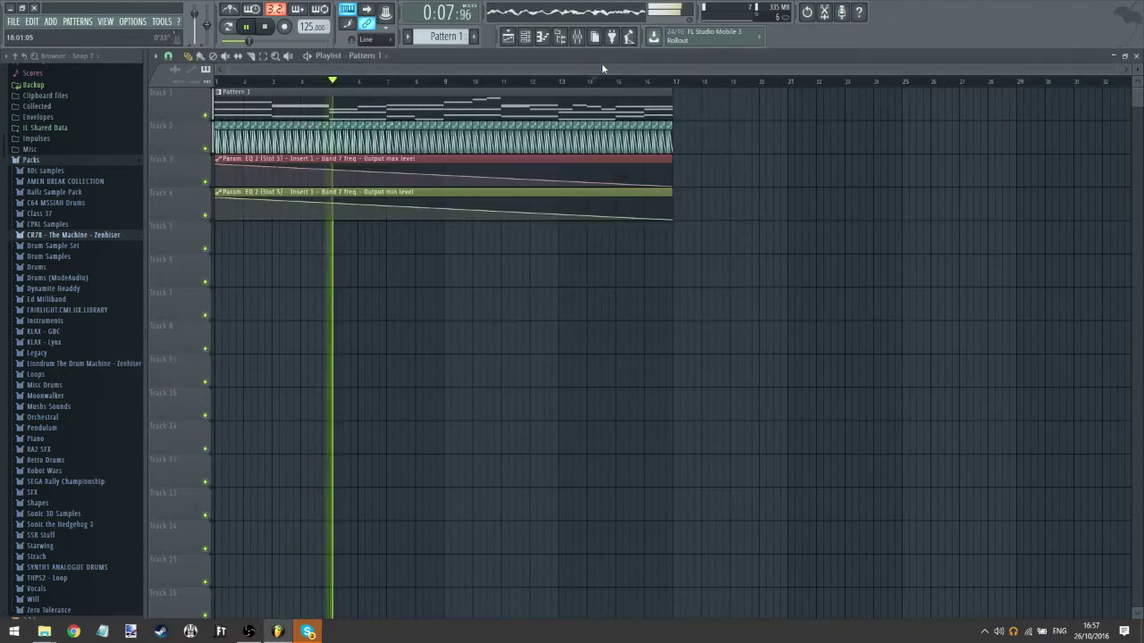
click(611, 81)
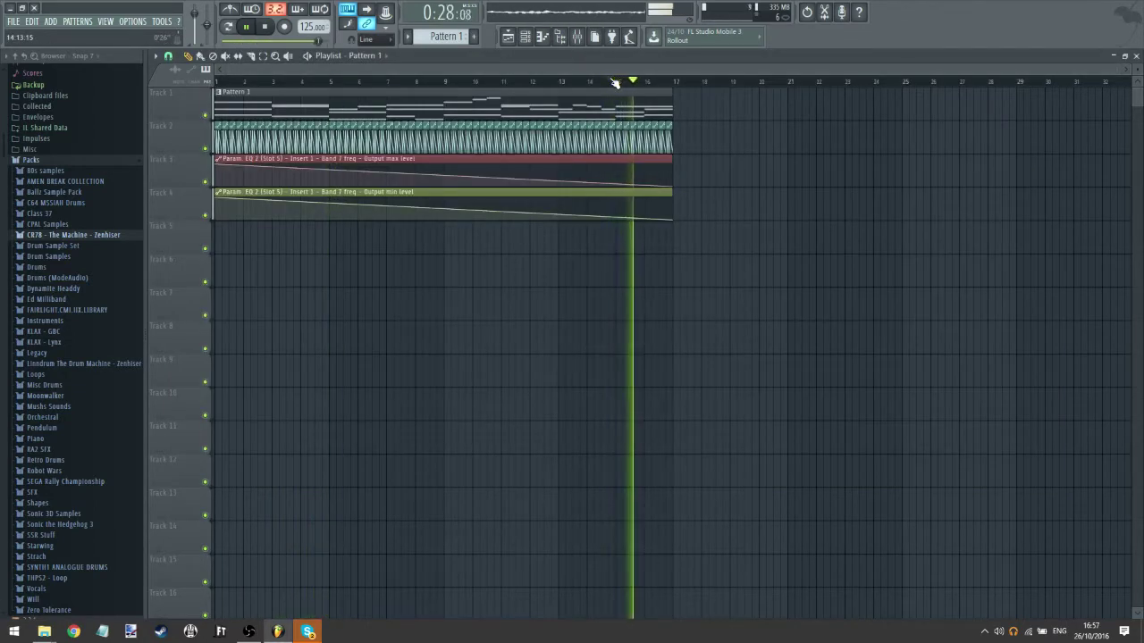
- Replay the closing bars from bar 14 and select the playlist range from bar 1 to bar 17 for looping
scroll(617, 83, up, 4)
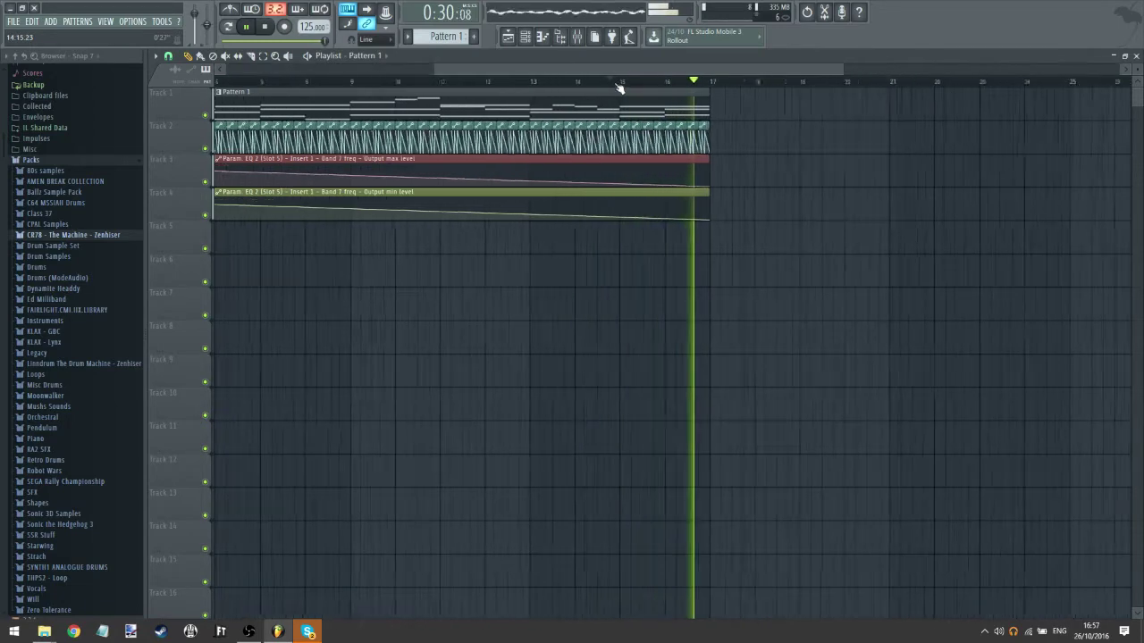
click(610, 81)
click(263, 57)
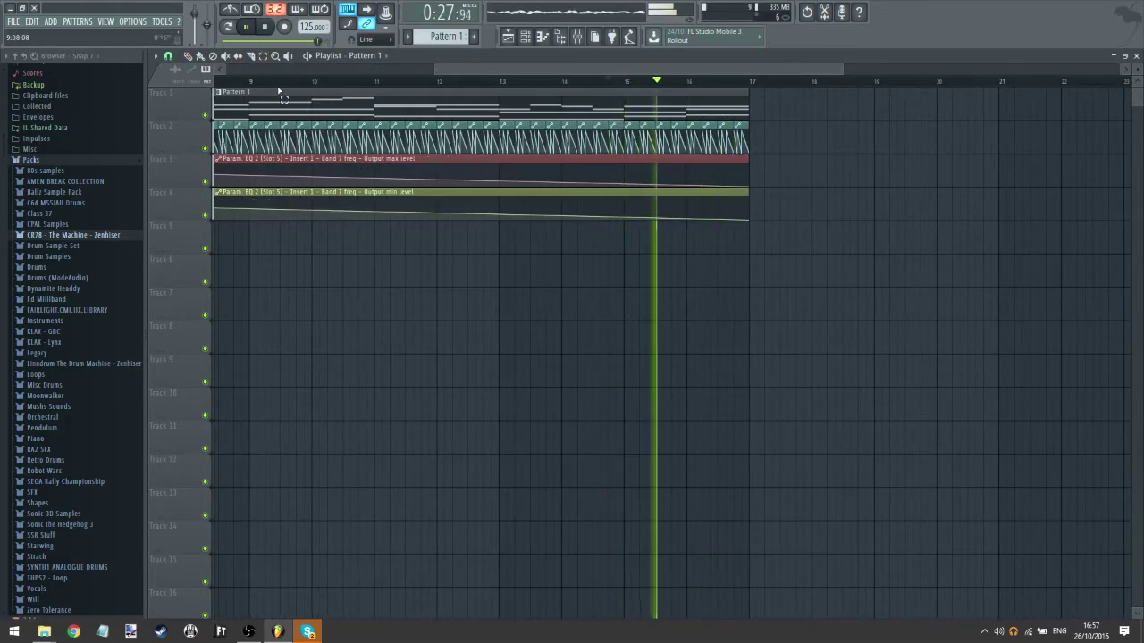
scroll(282, 86, down, 4)
drag(676, 85, 34, 75)
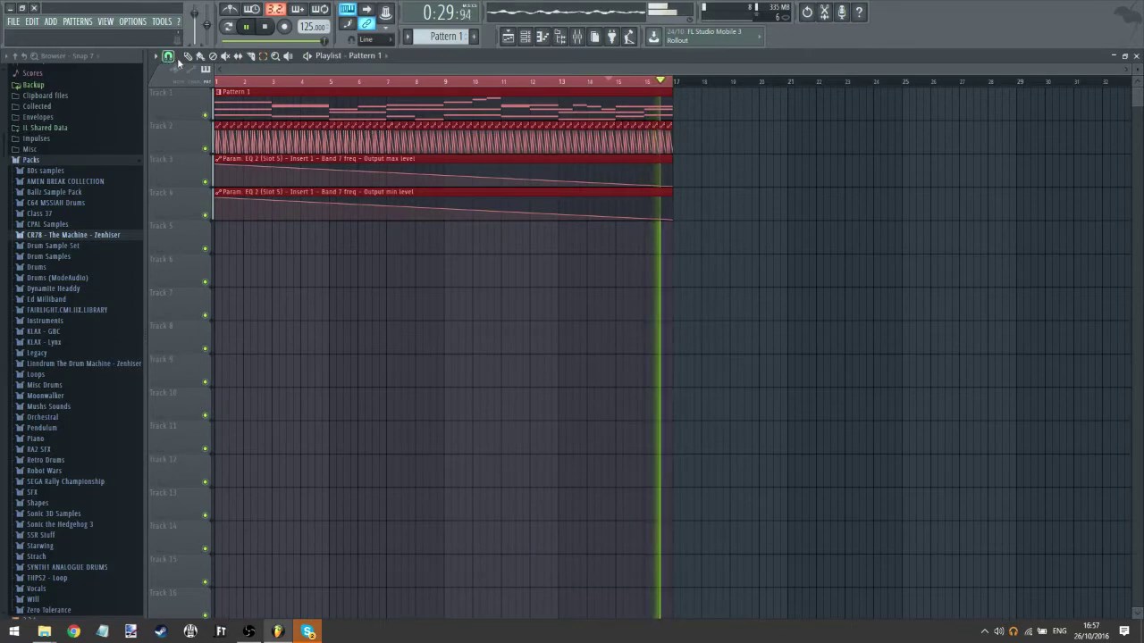
- Add Fruity Balance to slot 10 of Insert 1 and create an automation clip for its volume
click(577, 36)
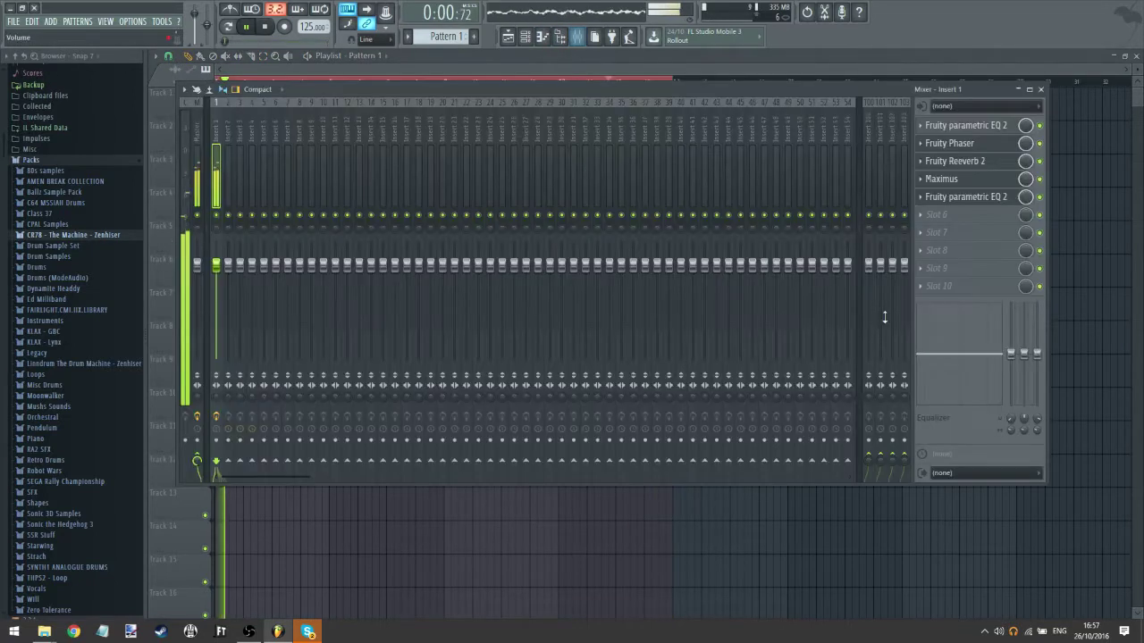
click(929, 288)
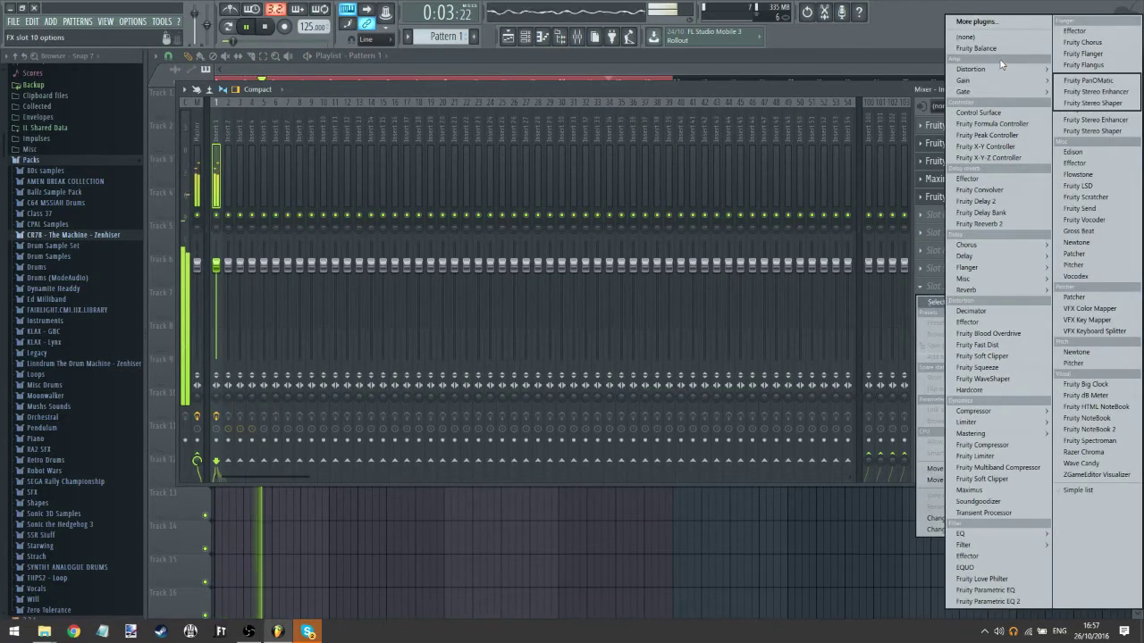
click(975, 49)
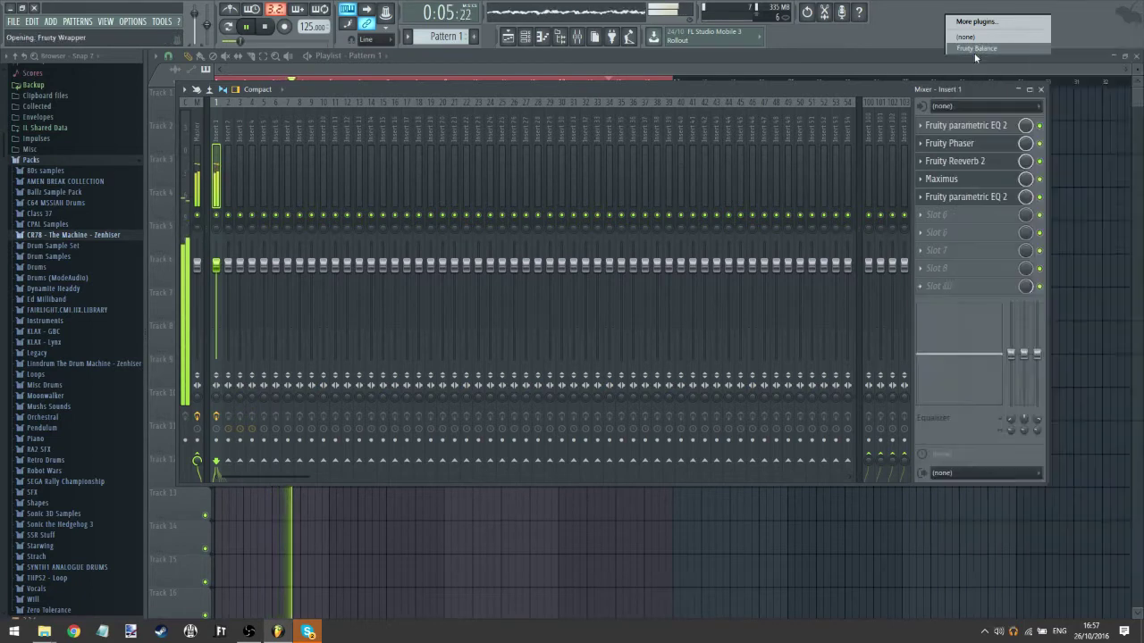
right_click(354, 211)
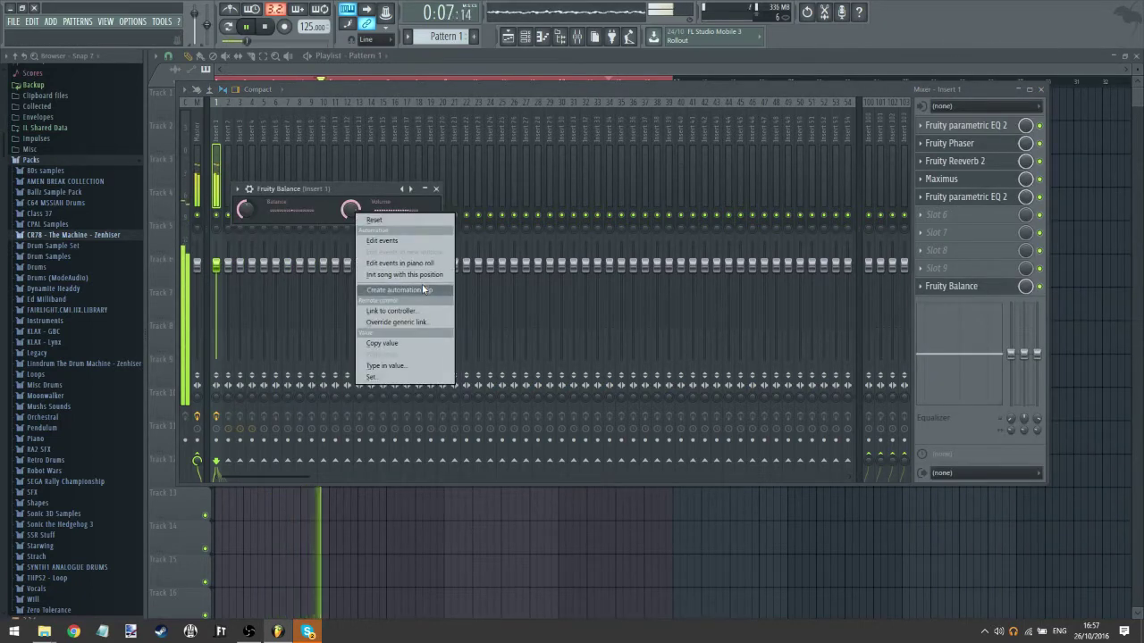
click(421, 284)
- Shape the Balance volume clip as a curve rising from its minimum at bar 1 and levelling out towards bar 17
click(188, 57)
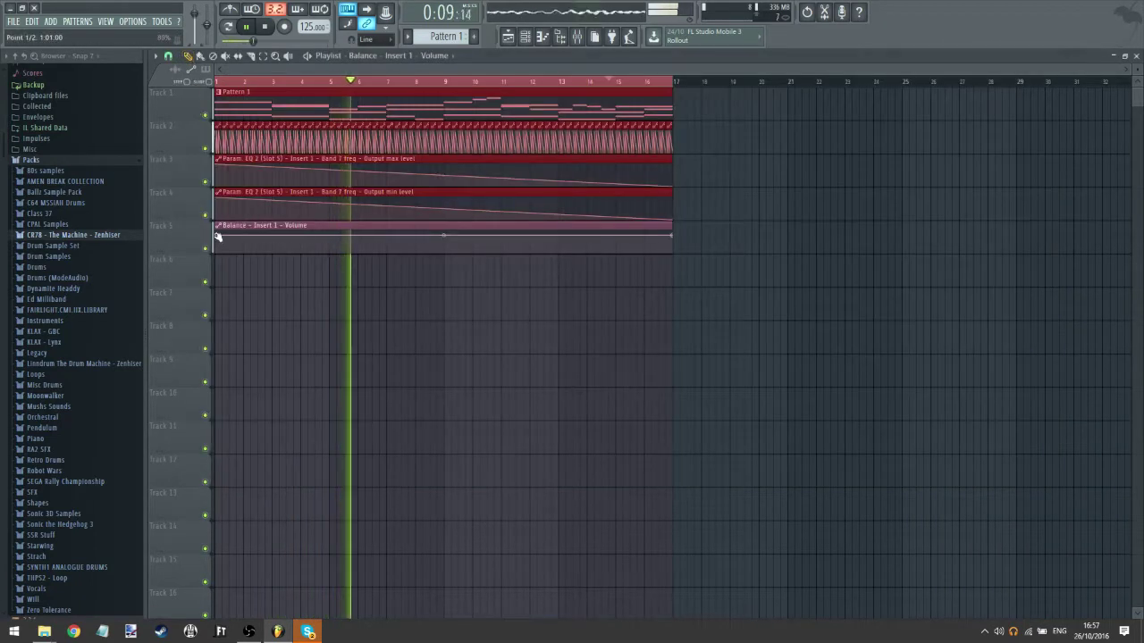
drag(216, 236, 216, 254)
drag(444, 244, 445, 236)
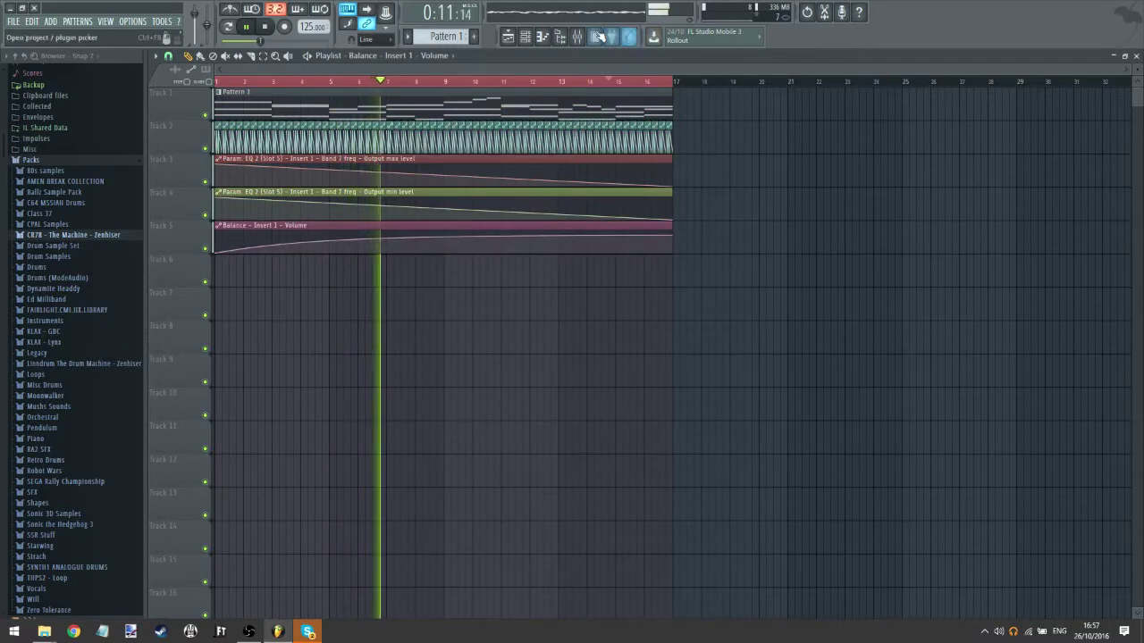
- Add Fruity parametric EQ 2 to slot 9 of Insert 1 and make band 7 a low pass filter at a low frequency
click(577, 37)
click(932, 270)
mouse_move(930, 284)
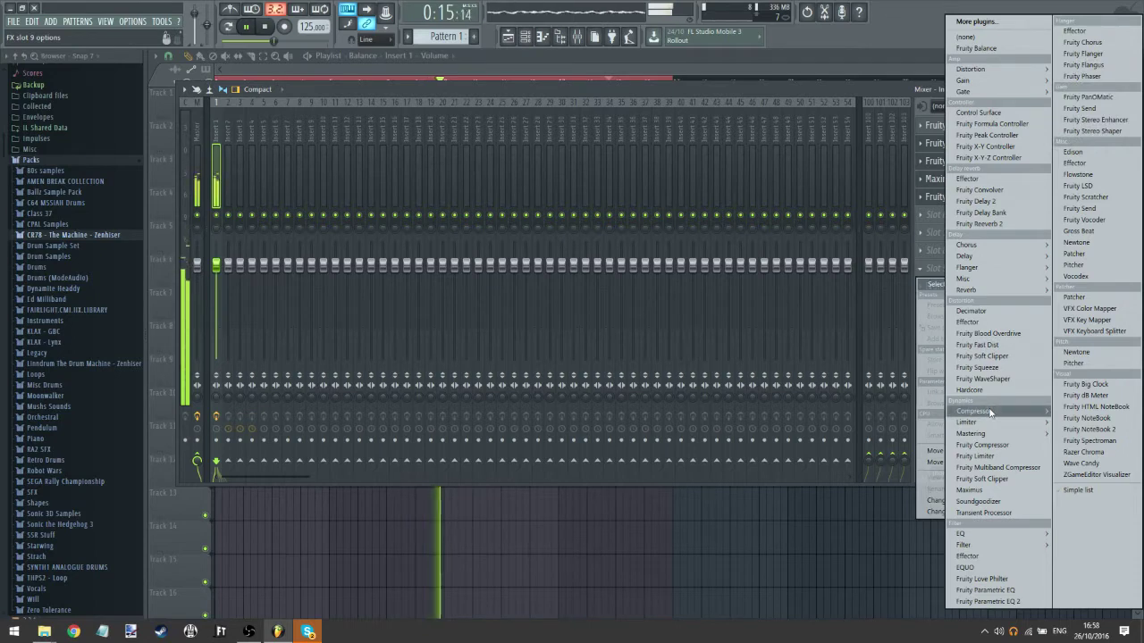
click(1074, 556)
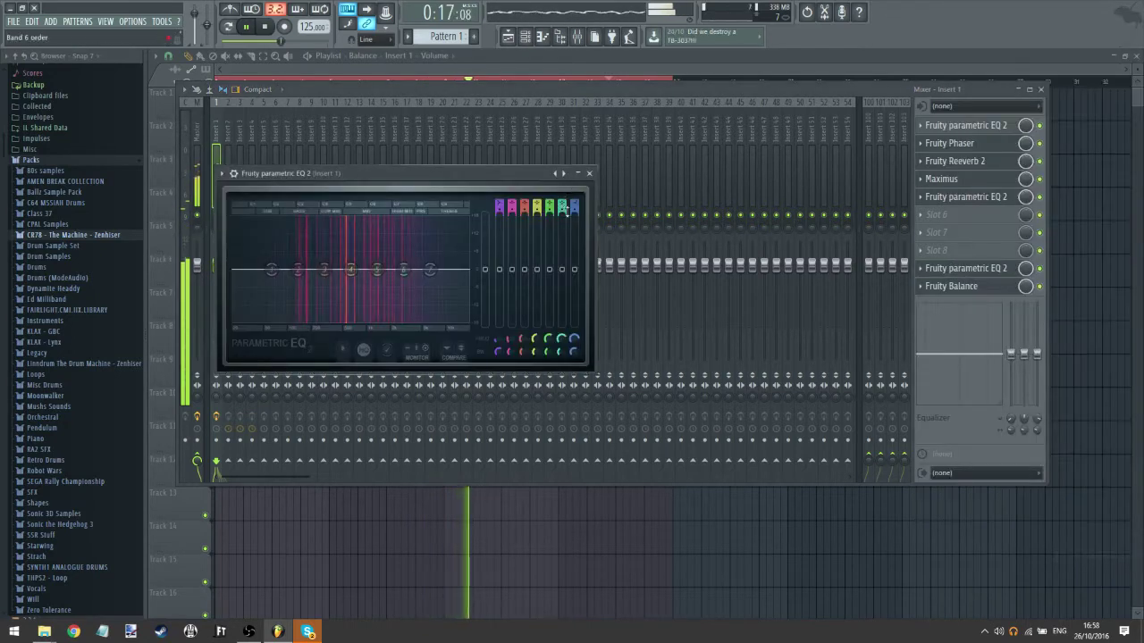
drag(575, 207, 574, 236)
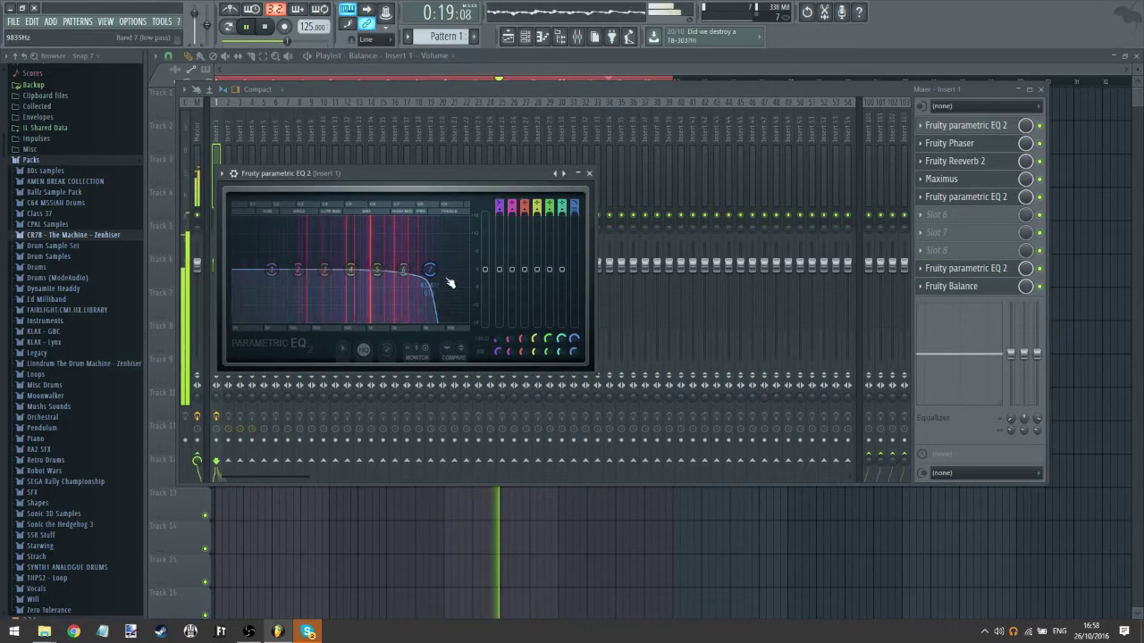
drag(431, 270, 293, 270)
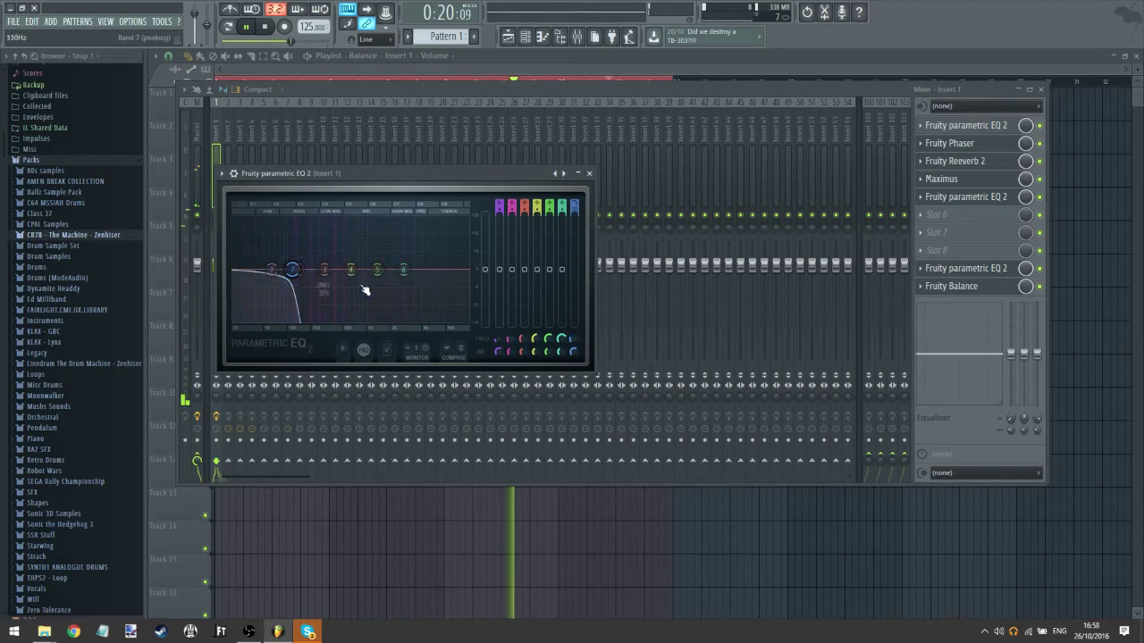
- Create an automation clip for the slot 9 EQ's band 7 frequency and shape it as a rising ramp to bar 17
right_click(580, 343)
click(628, 419)
click(196, 59)
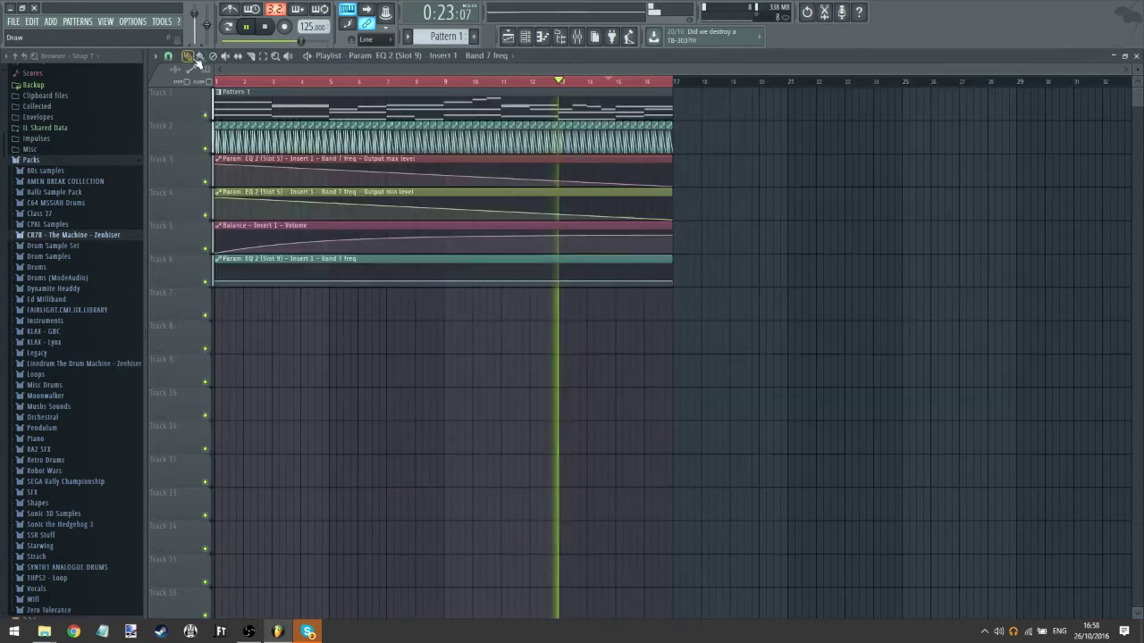
drag(673, 281, 672, 254)
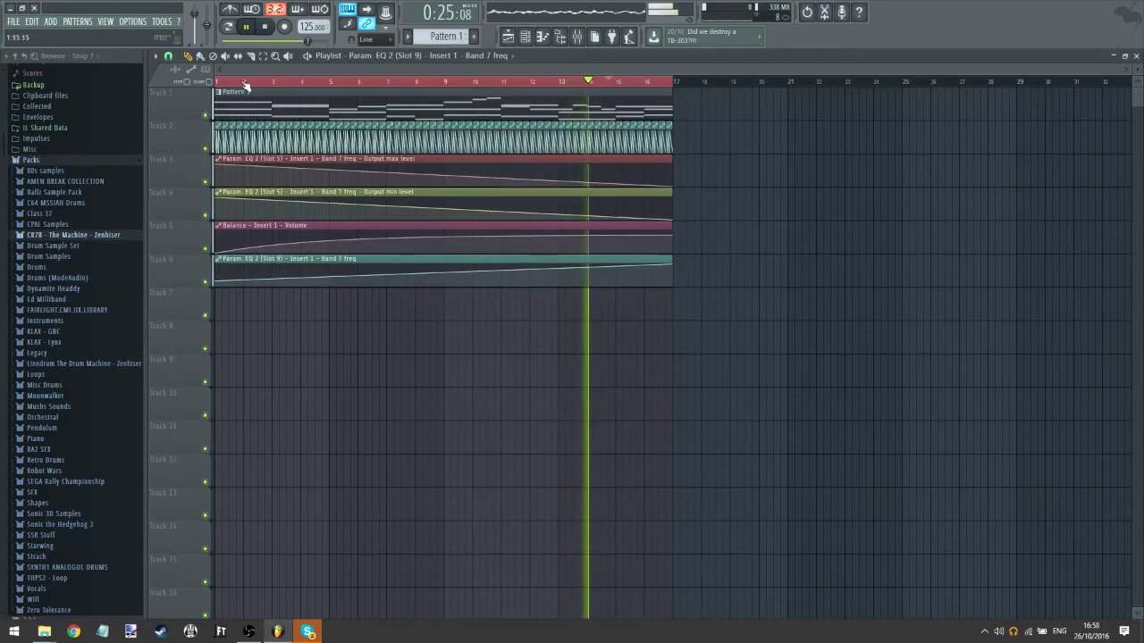
- Play from about bar 3 and make band 1 of the slot 9 parametric EQ a high pass filter at about 395 Hz
drag(243, 82, 216, 82)
click(284, 82)
click(578, 39)
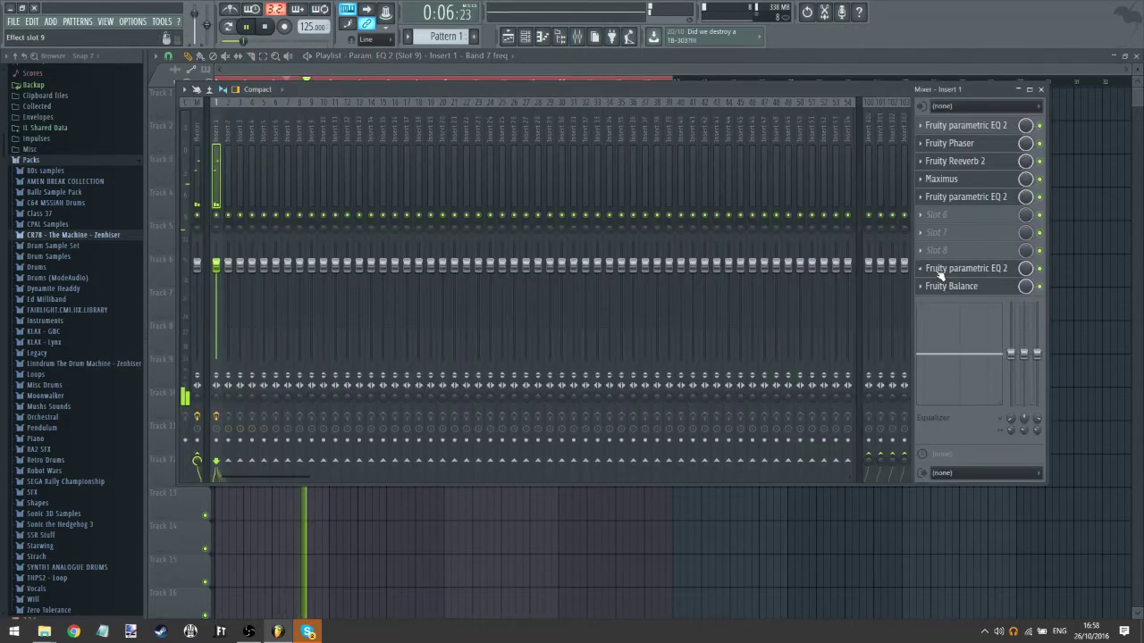
click(929, 272)
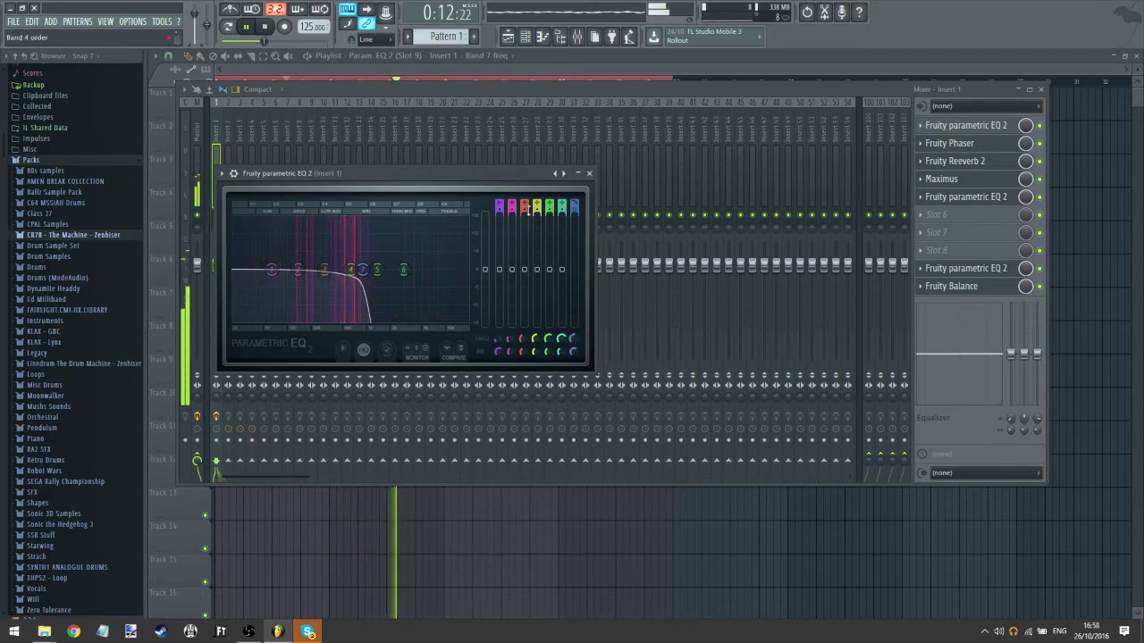
drag(500, 206, 500, 221)
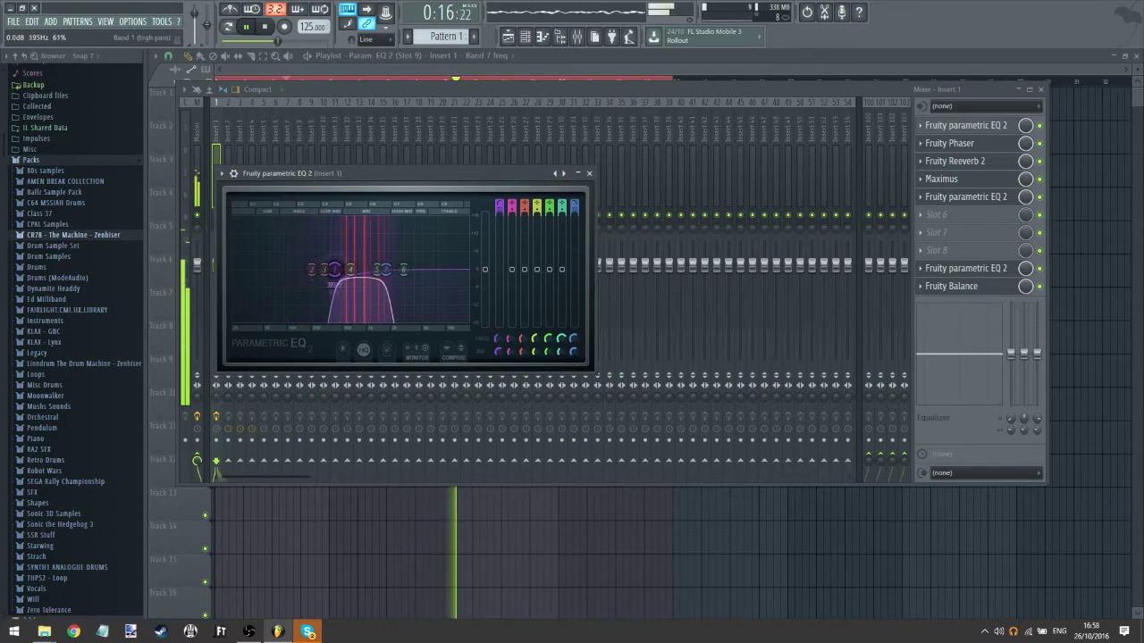
- Create an automation clip for the slot 9 EQ's band 1 frequency and shape it as a falling ramp
right_click(499, 345)
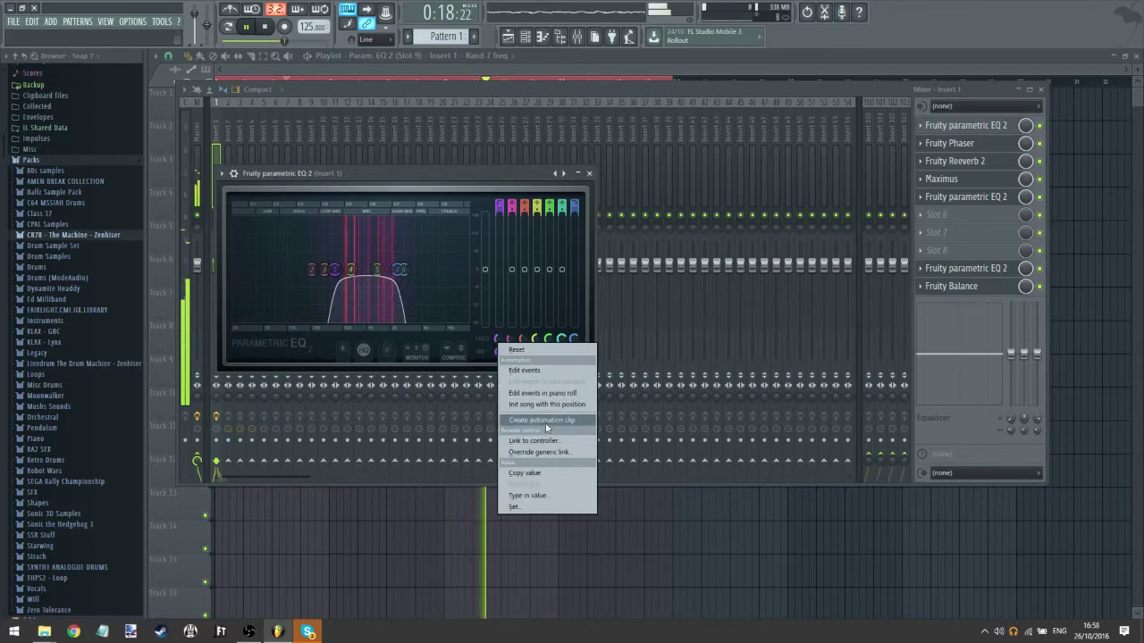
click(547, 426)
click(189, 60)
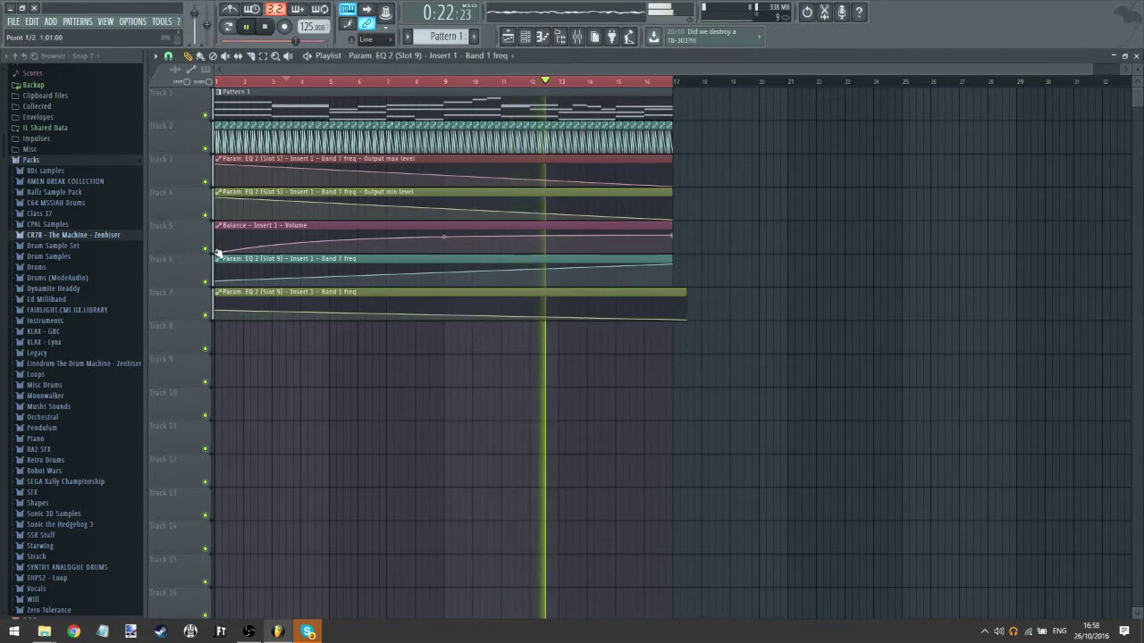
- Raise the start of the Balance volume clip, adjust its curve tension, and audition from bar 8 and bar 1
drag(218, 253, 218, 235)
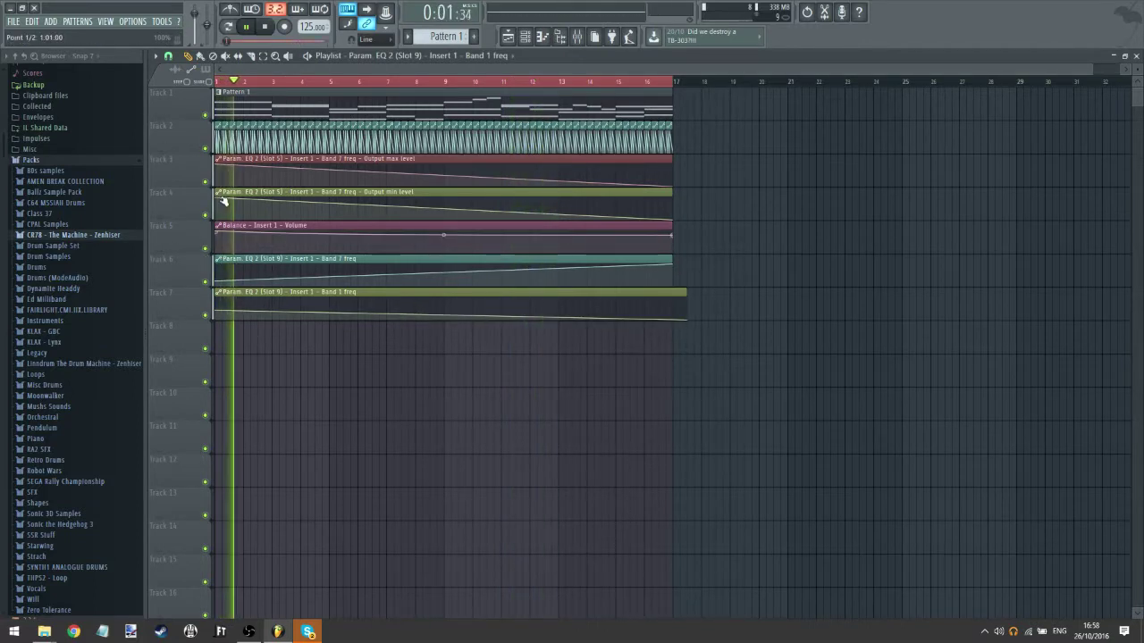
drag(445, 236, 444, 235)
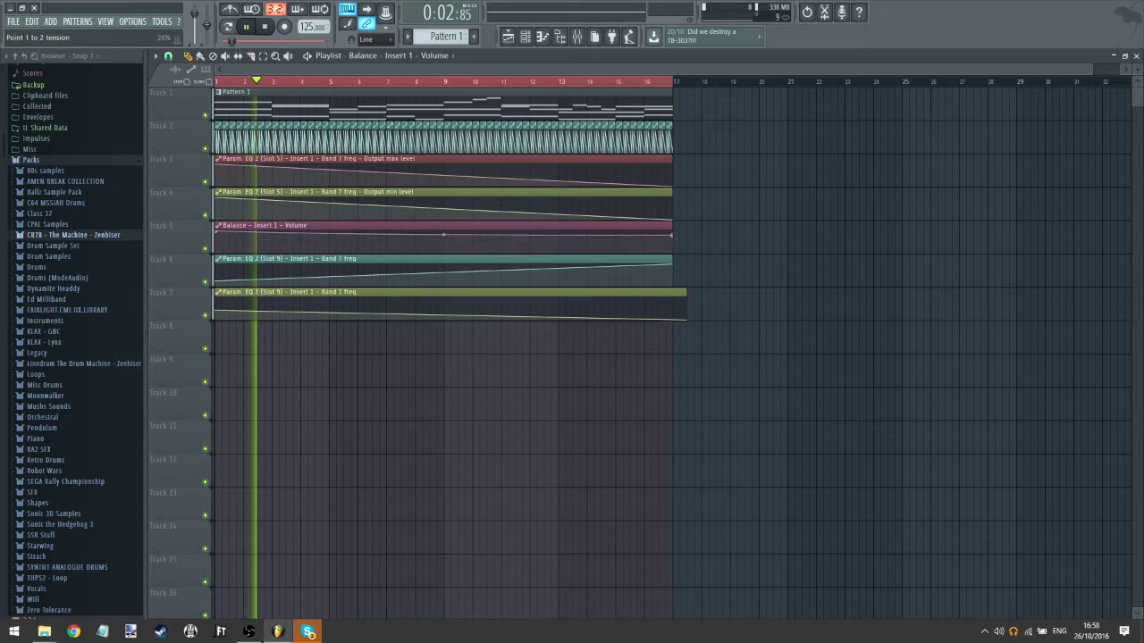
click(424, 82)
scroll(420, 88, up, 3)
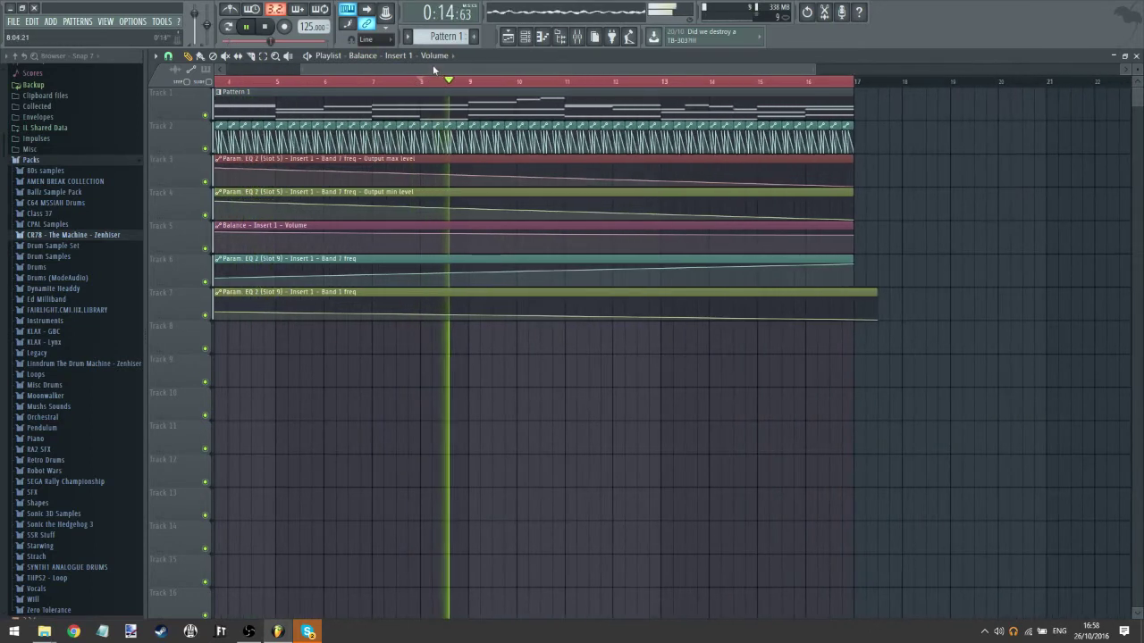
drag(433, 70, 166, 74)
click(216, 81)
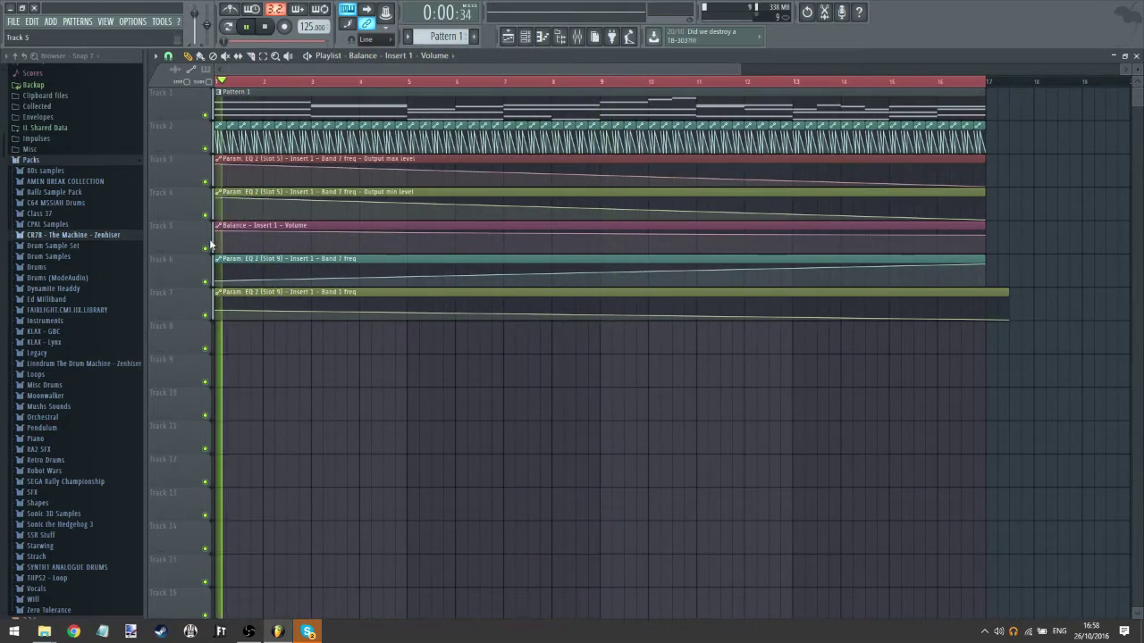
- Lower the start of the Balance volume clip into a rising ramp, tweak the slot 9 EQ clips' start points and replay from bar 1
drag(215, 233, 216, 277)
click(216, 82)
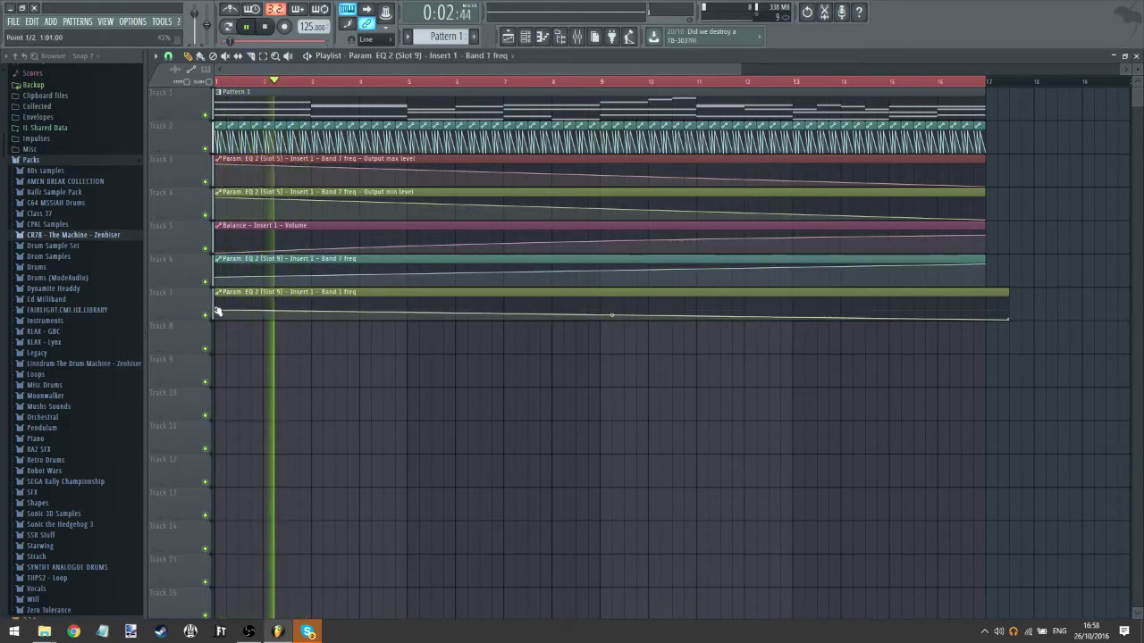
click(211, 82)
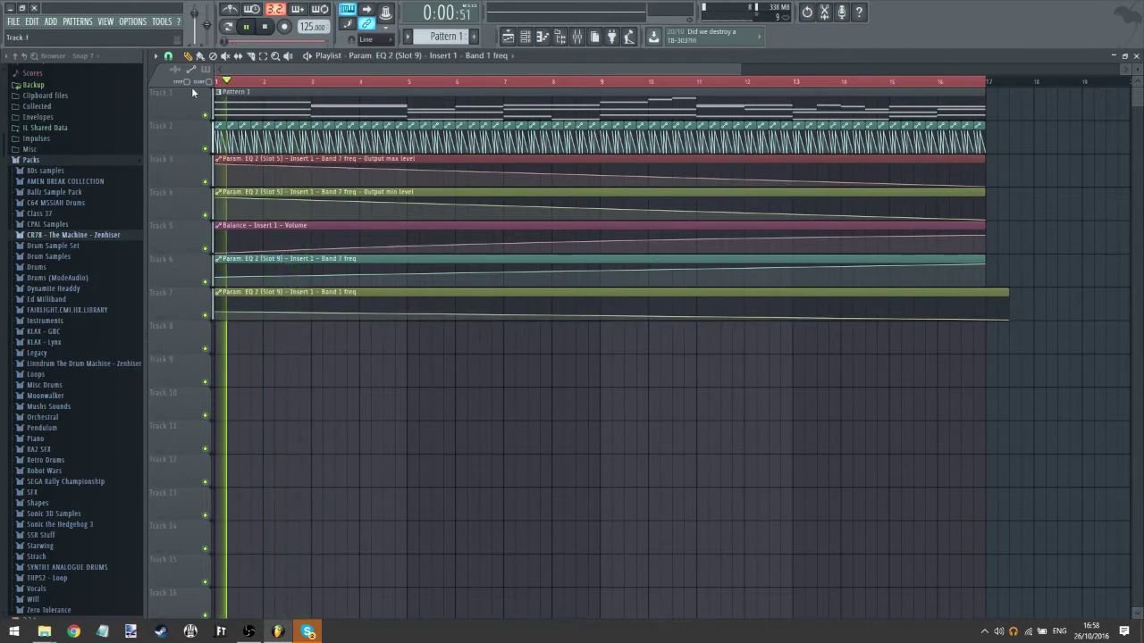
- Move the slot 9 Fruity parametric EQ 2 up to slot 8 on Insert 1
key(F9)
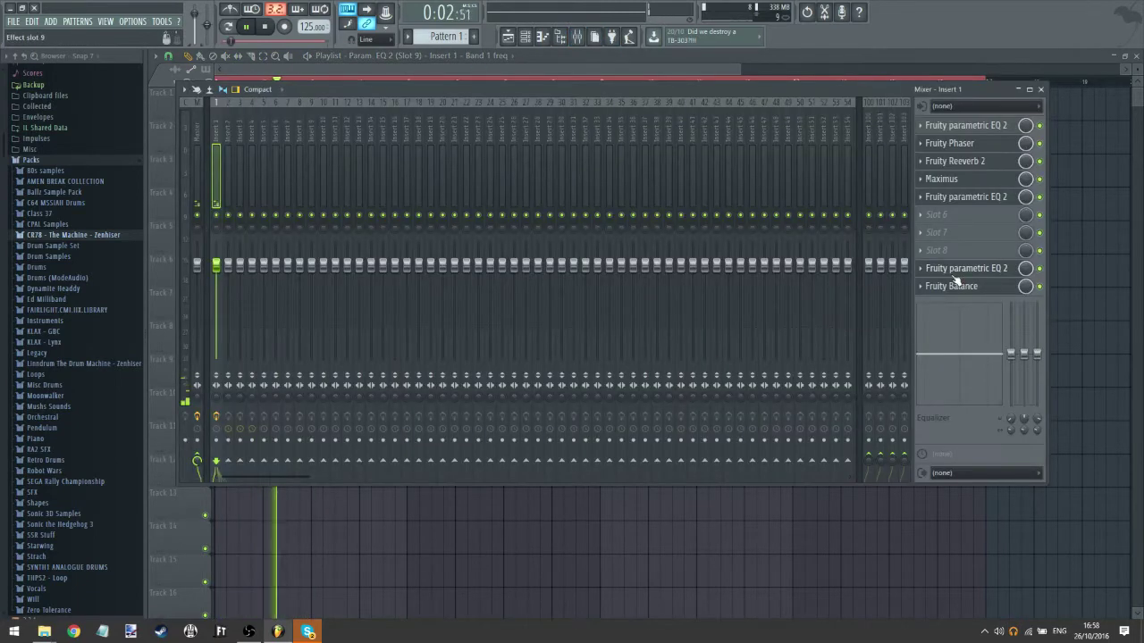
click(924, 274)
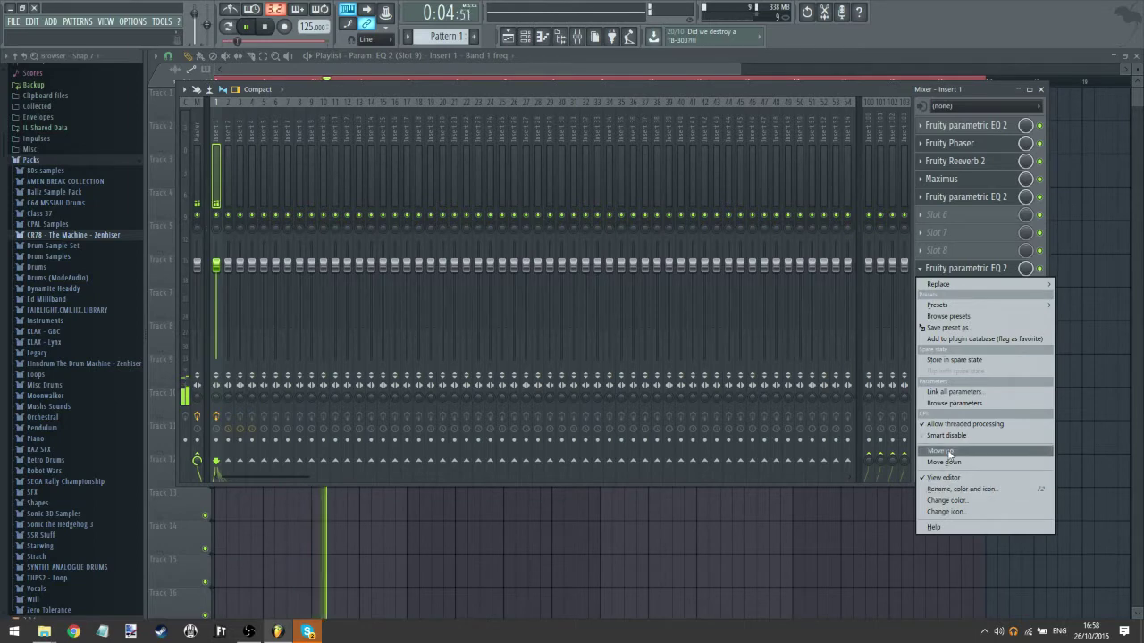
click(949, 453)
click(923, 286)
click(943, 470)
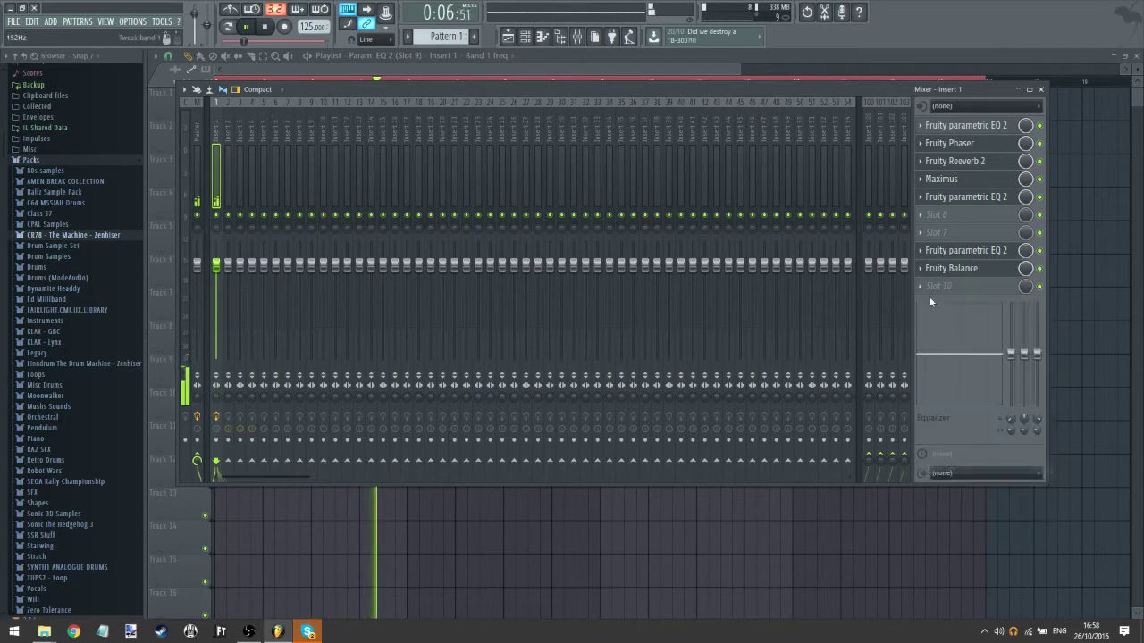
click(924, 286)
mouse_move(953, 301)
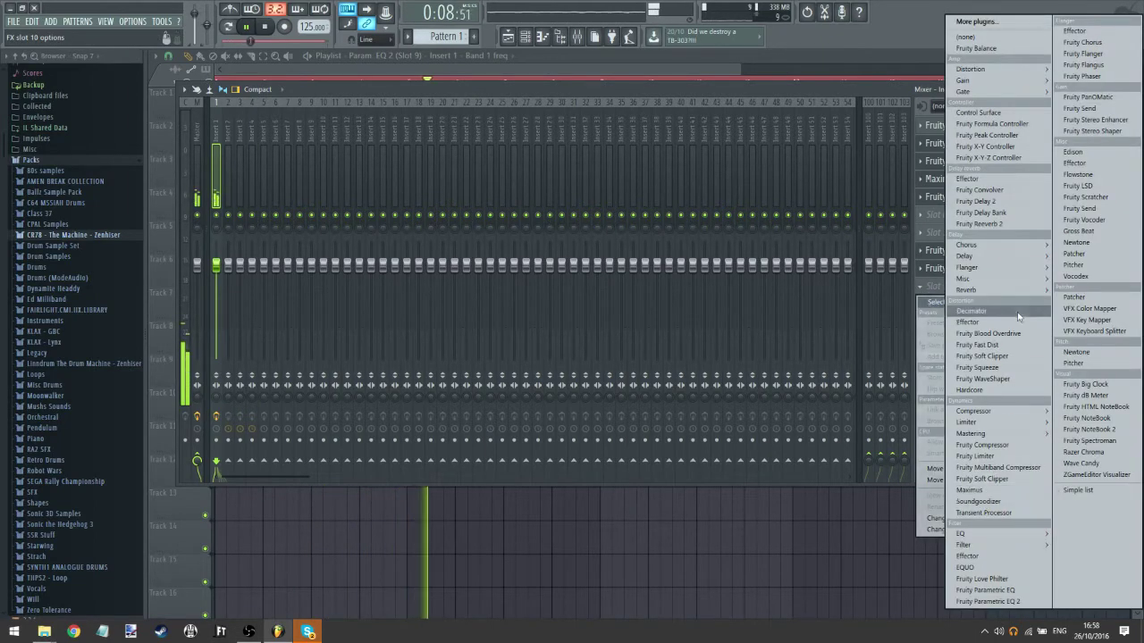
click(920, 270)
click(921, 270)
click(944, 462)
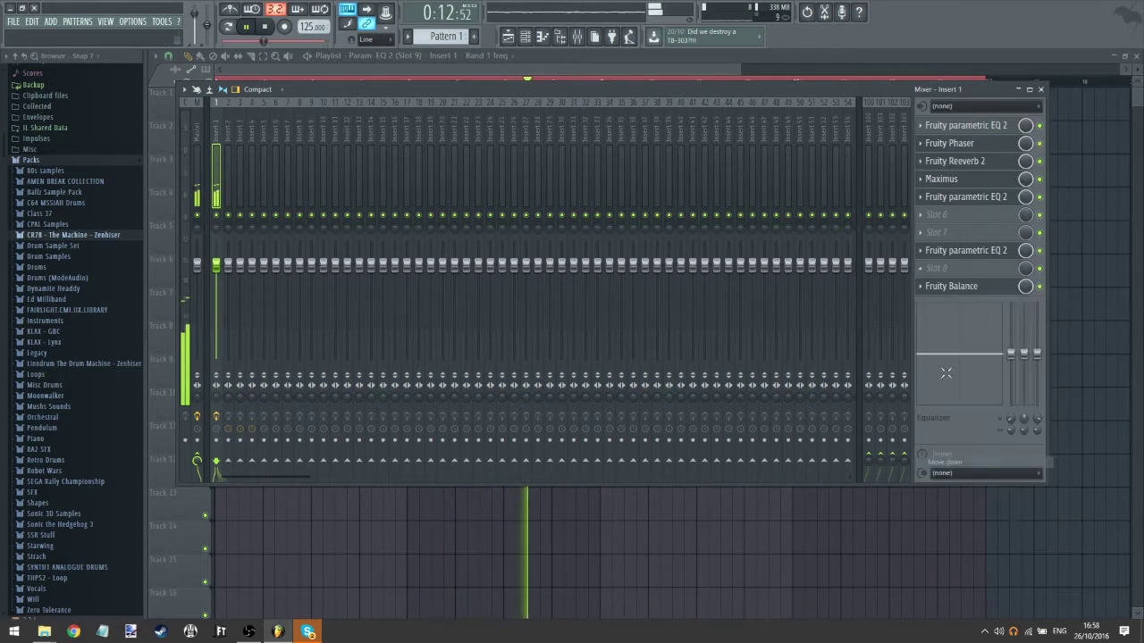
- Add Maximus to slot 9 of Insert 1, between the second parametric EQ and Fruity Balance
click(921, 273)
mouse_move(935, 284)
mouse_move(1002, 413)
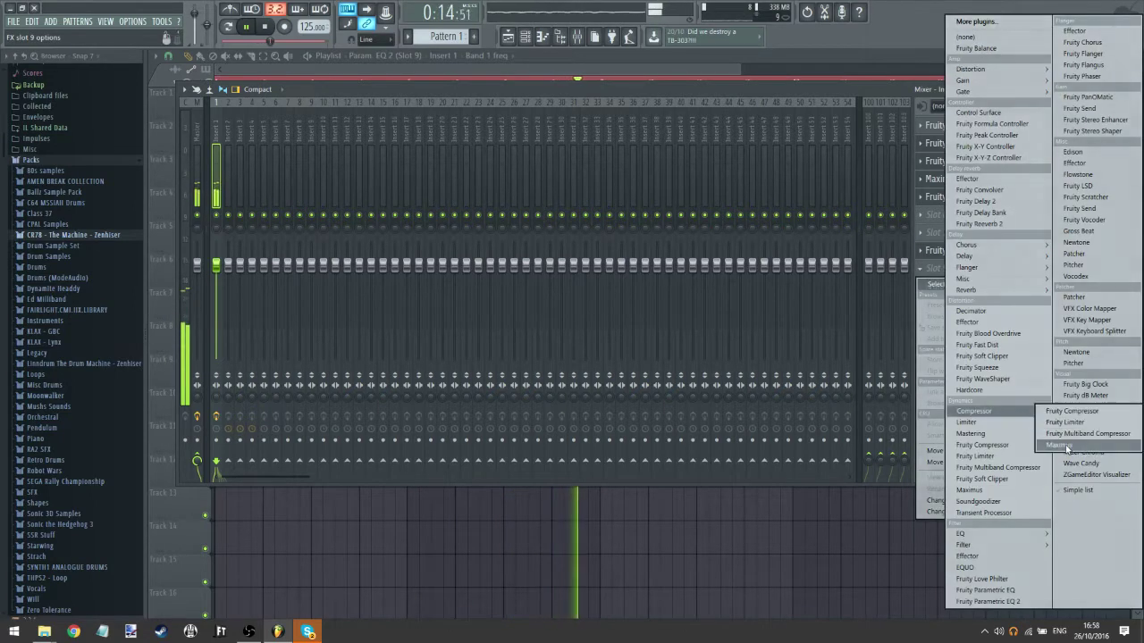
click(1073, 450)
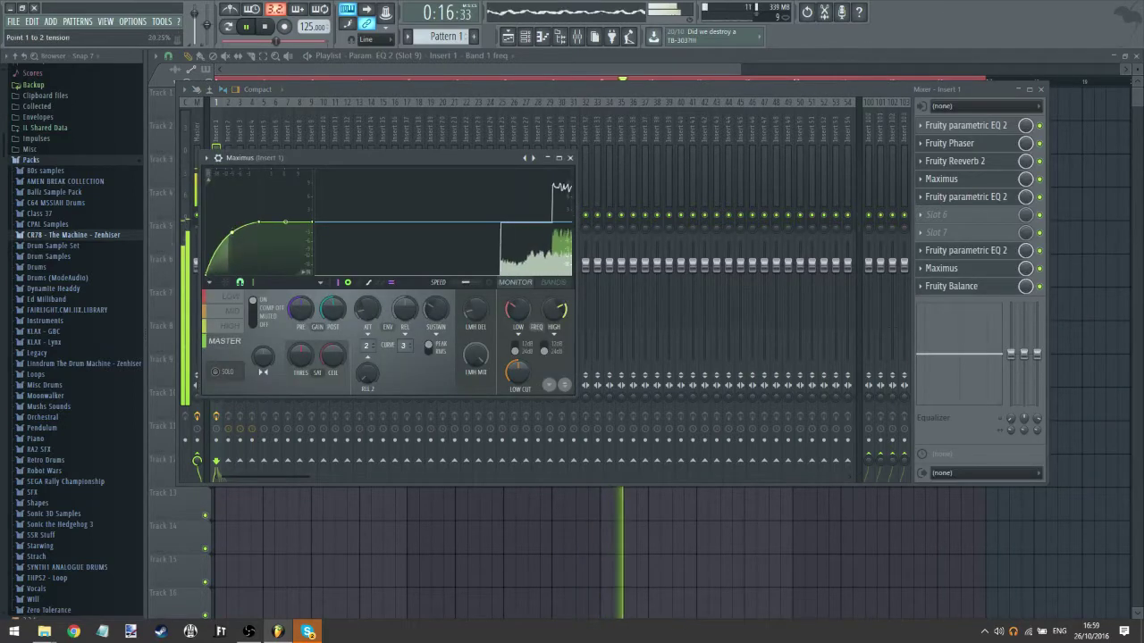
- Replay from bar 1 and open Fruity Balance on Insert 1 during playback
click(233, 77)
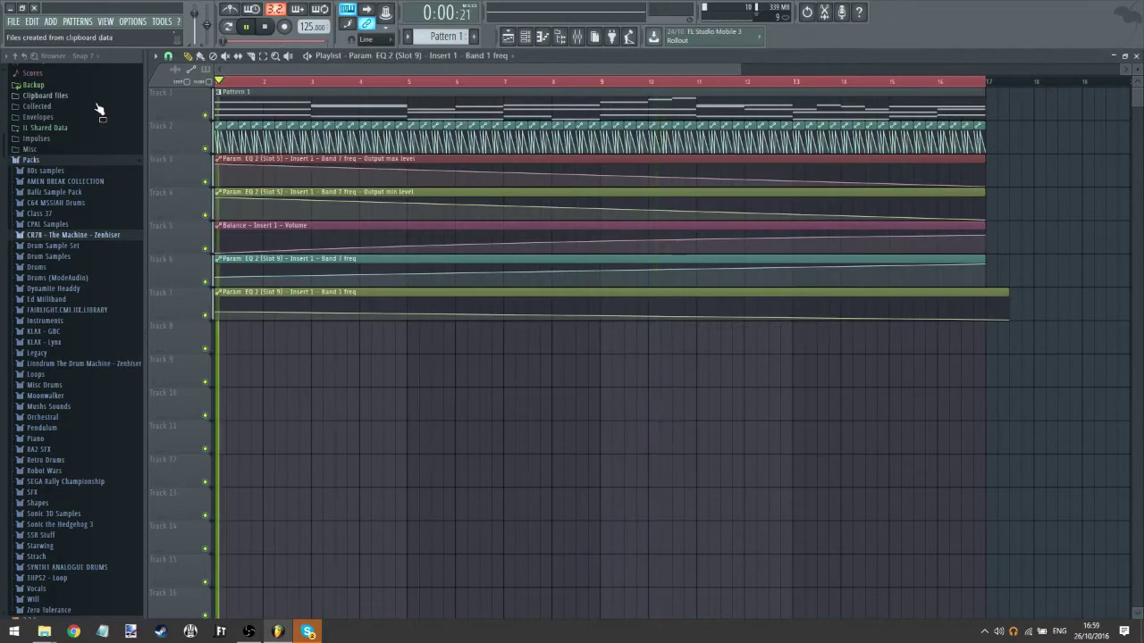
click(578, 36)
click(976, 279)
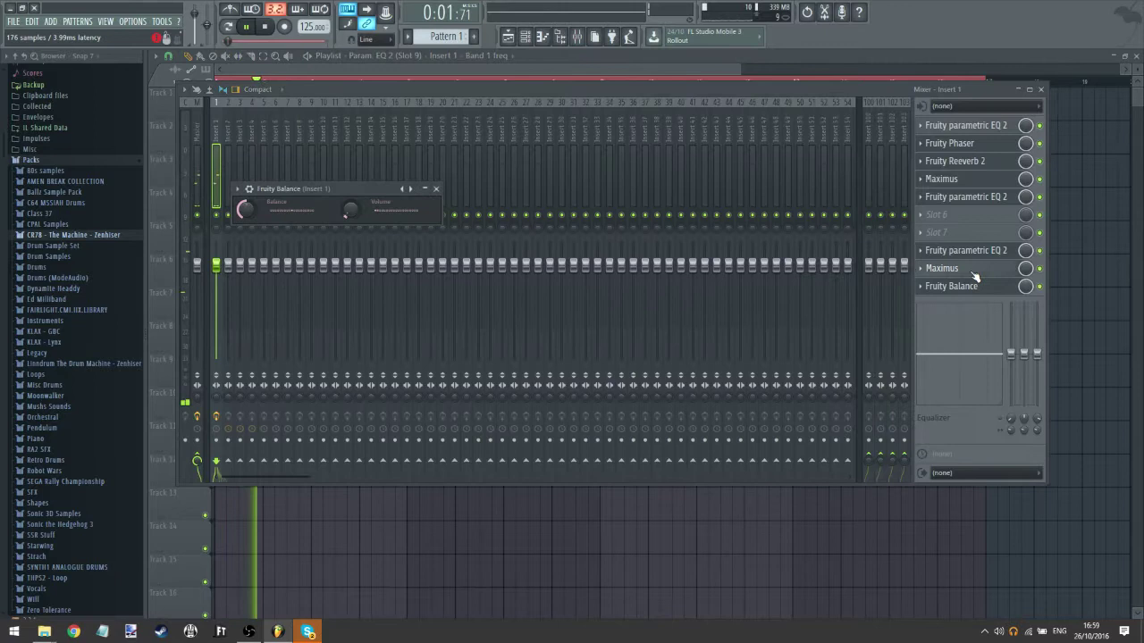
- Trim the slot 9 Band 1 freq clip on Track 7 to end at bar 17 and place another Pattern 1 clip at bar 17
click(390, 67)
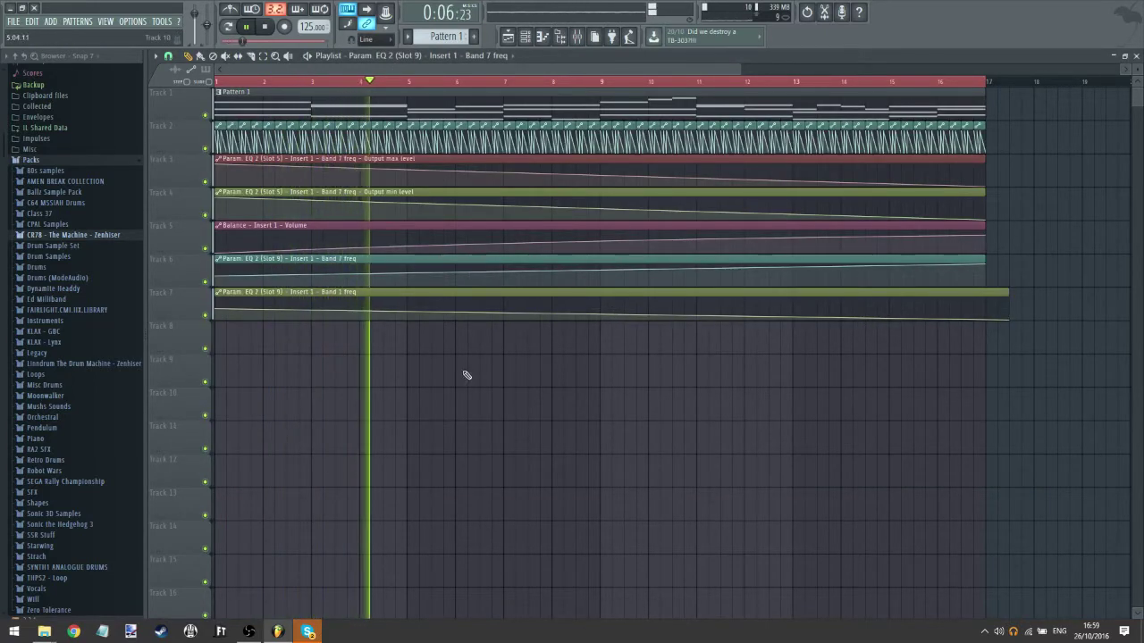
drag(1008, 292, 985, 291)
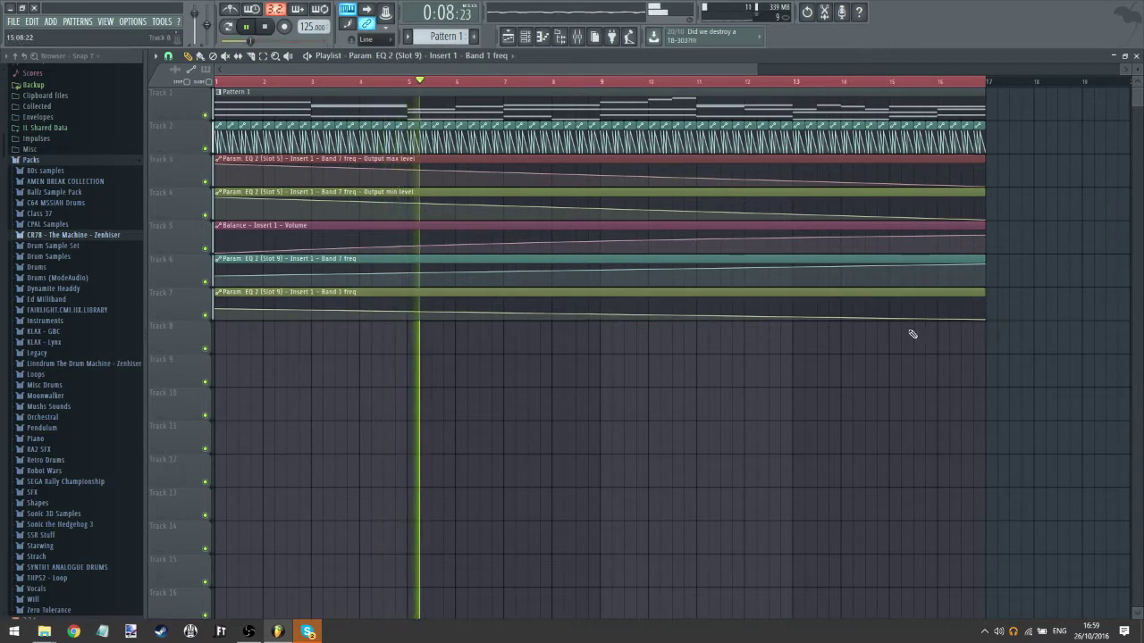
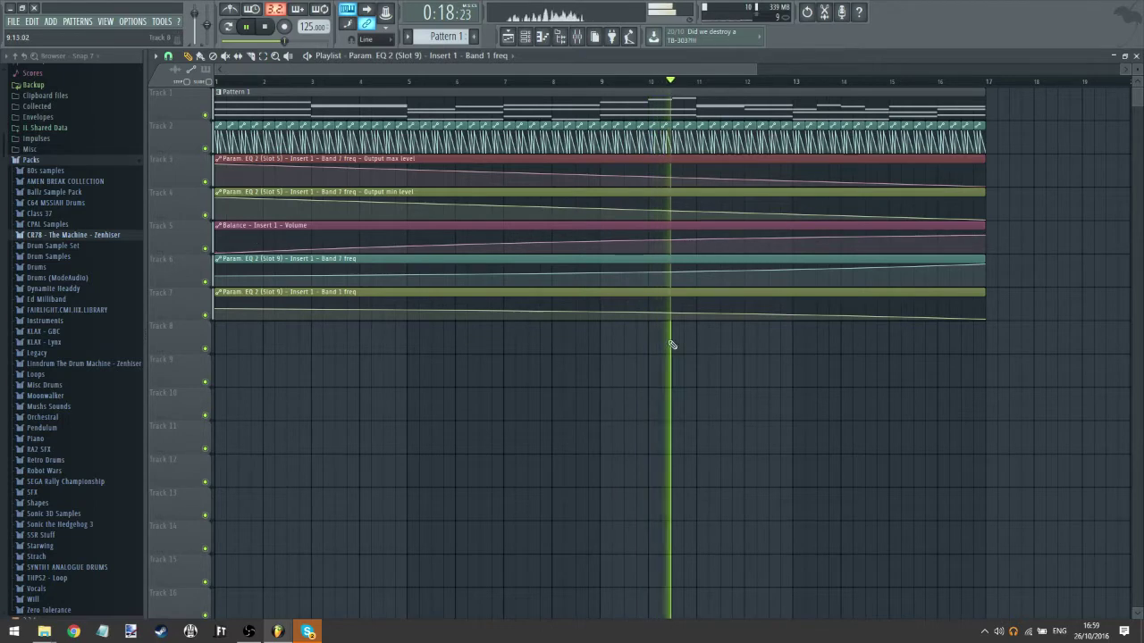
drag(740, 375, 450, 429)
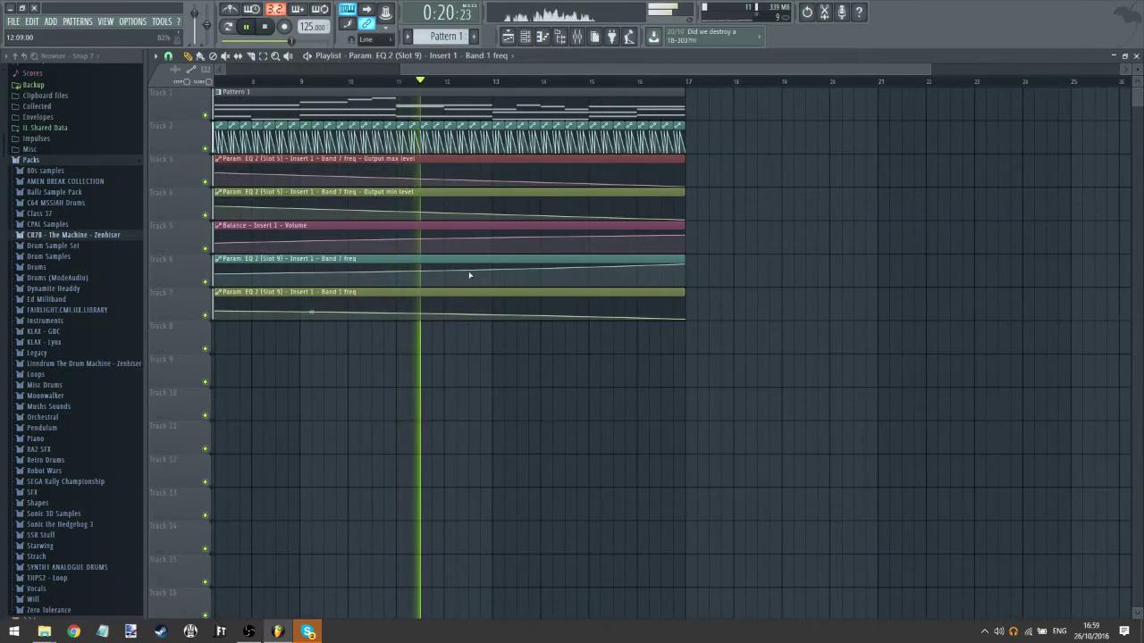
scroll(477, 70, down, 3)
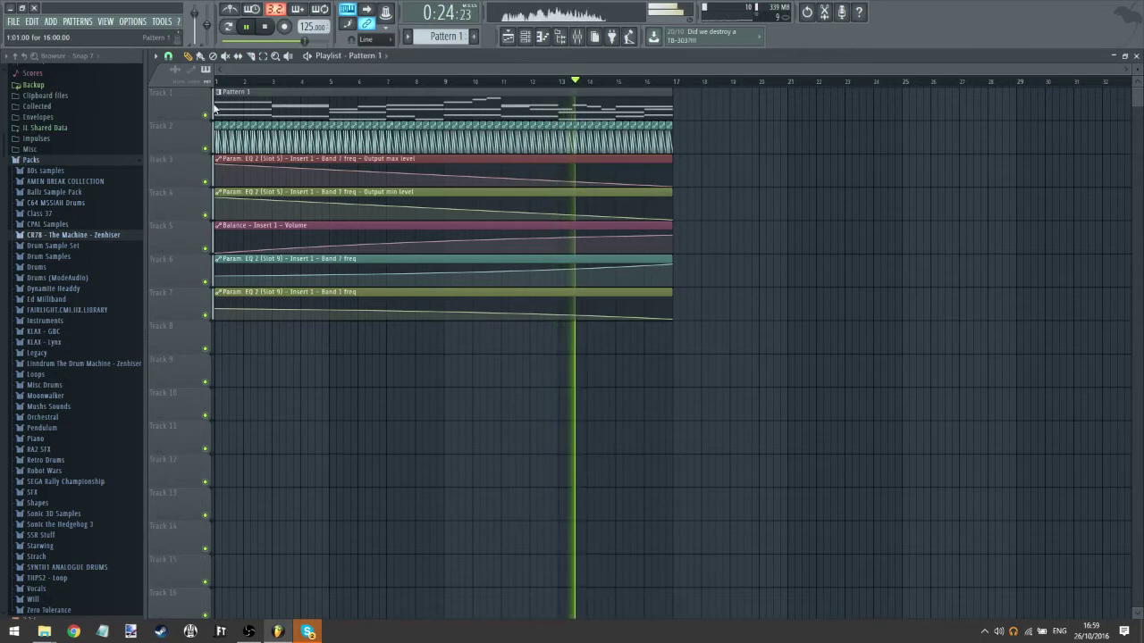
click(678, 100)
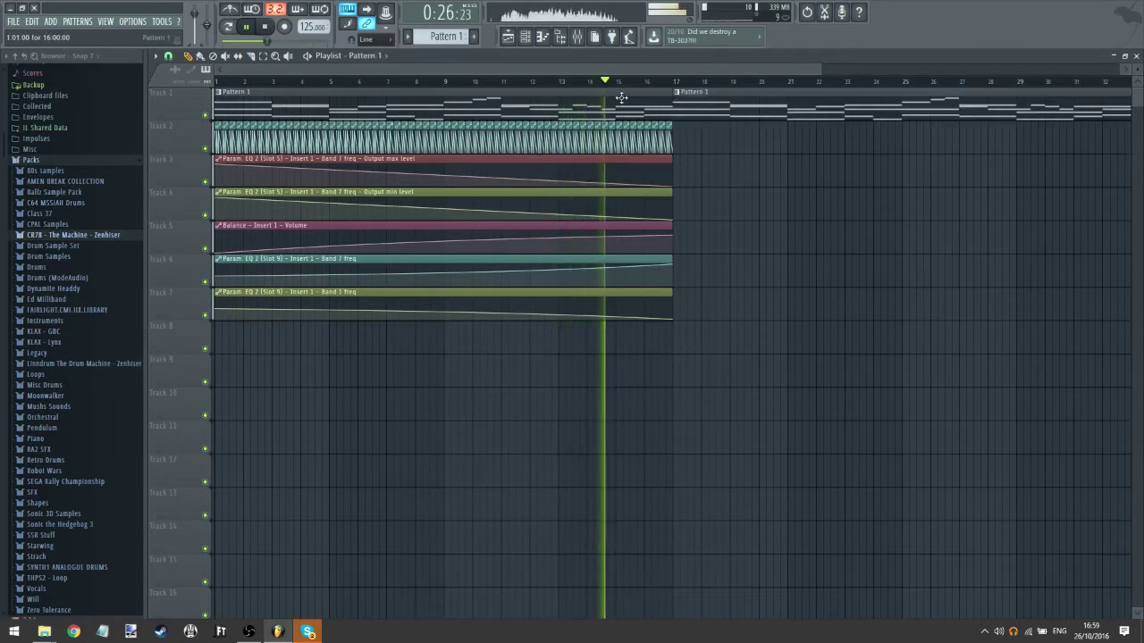
- Duplicate all of Track 2's slot 5 Band 7 freq automation clips to fill bars 17 through 32
key(e)
drag(740, 142, 179, 152)
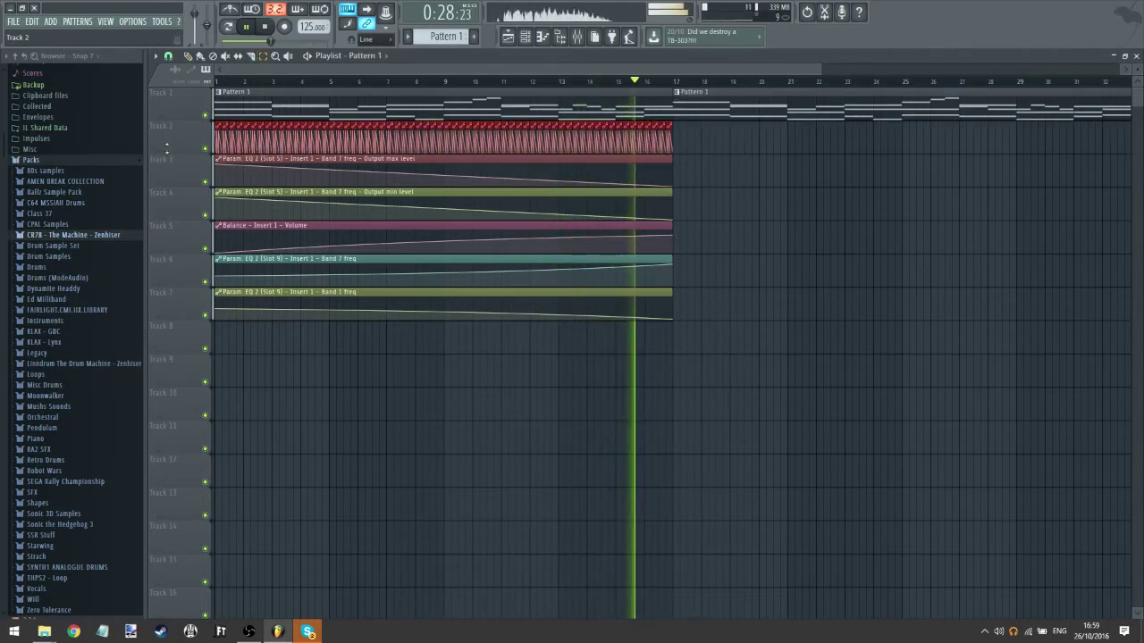
key(ctrl+b)
click(777, 384)
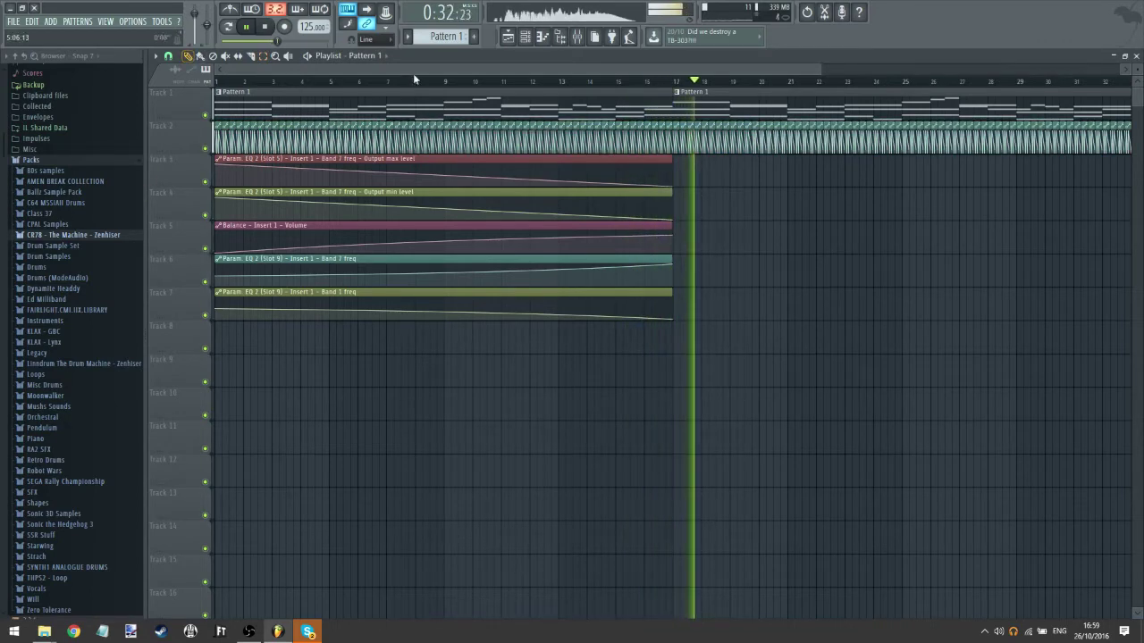
- Nudge the peak points of the slot 5 Band 7 freq clip at bar 17 slightly later to soften its vertical jumps
scroll(686, 86, up, 5)
scroll(586, 89, up, 5)
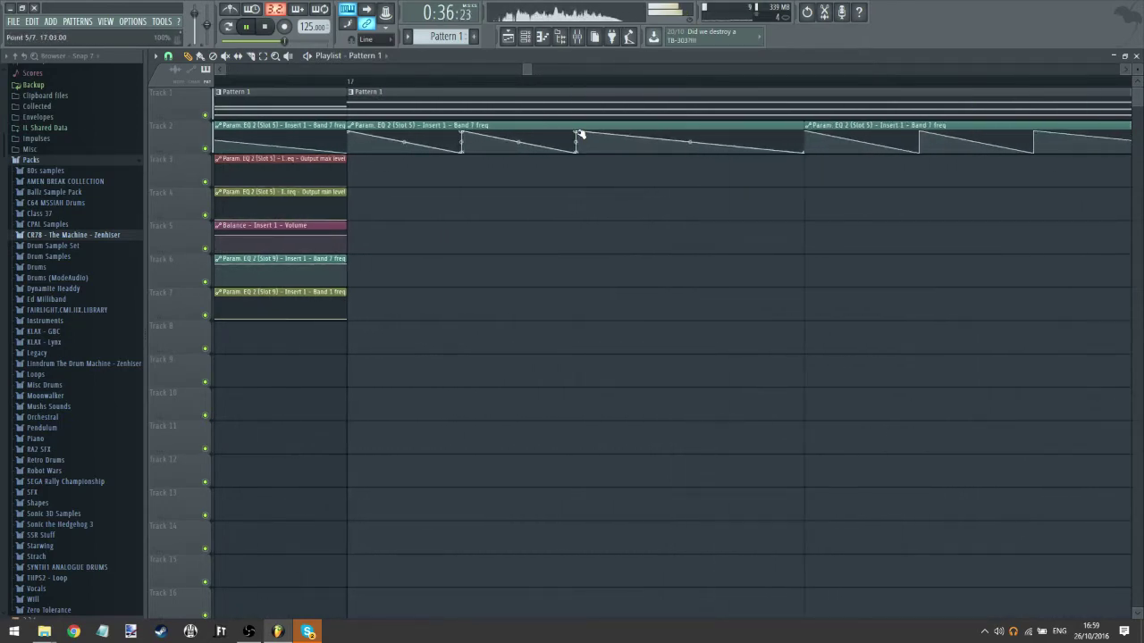
key(super)
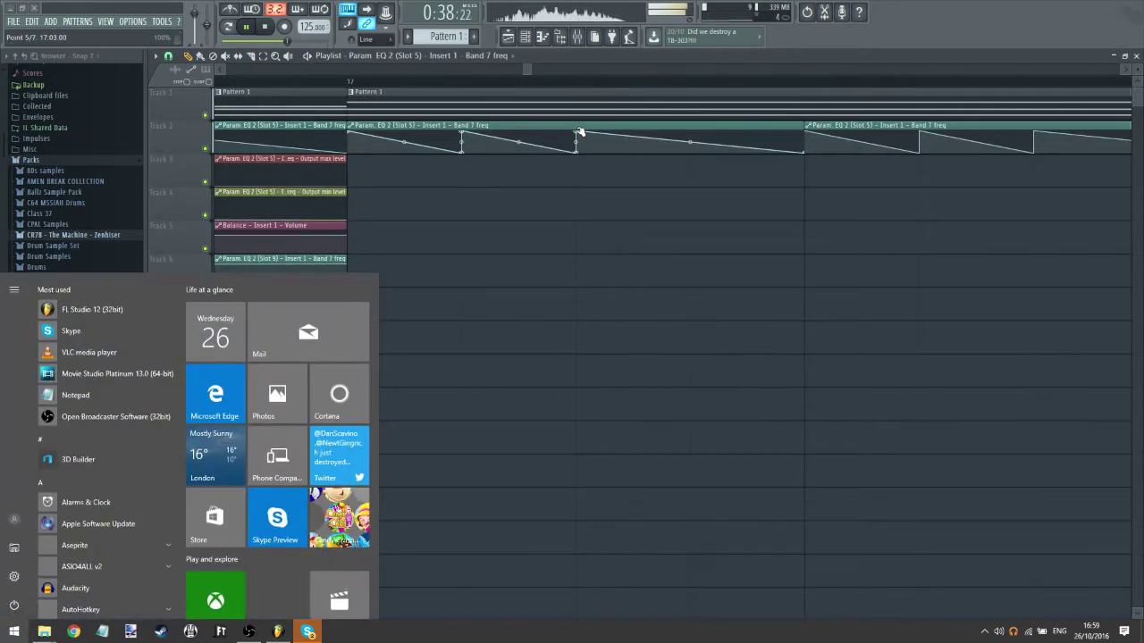
click(519, 220)
right_click(579, 194)
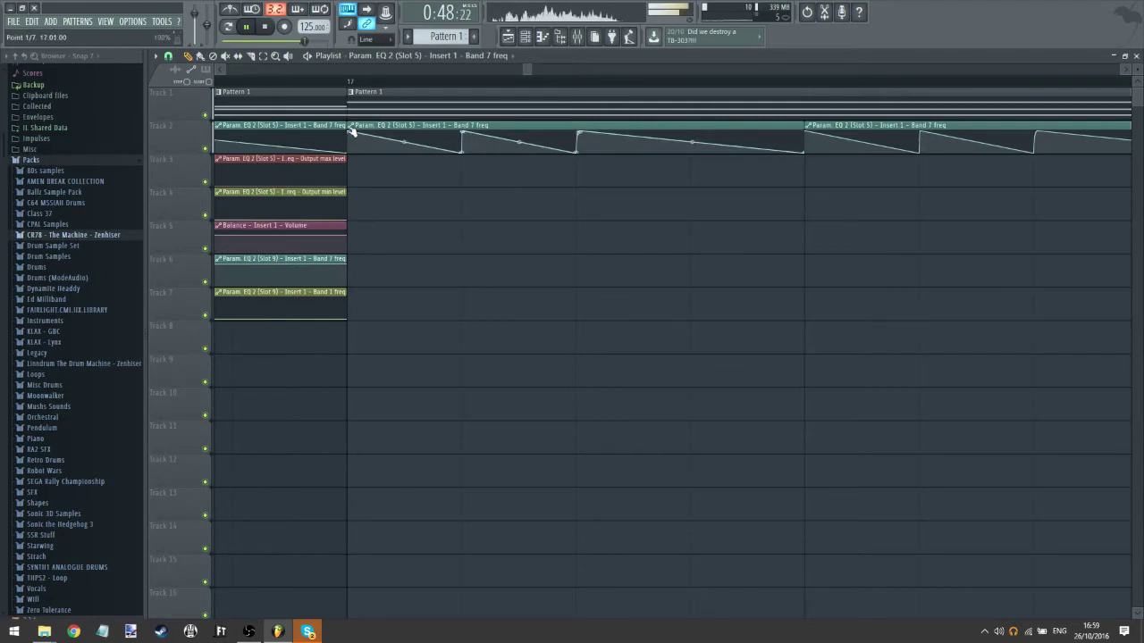
right_click(364, 153)
drag(364, 153, 364, 121)
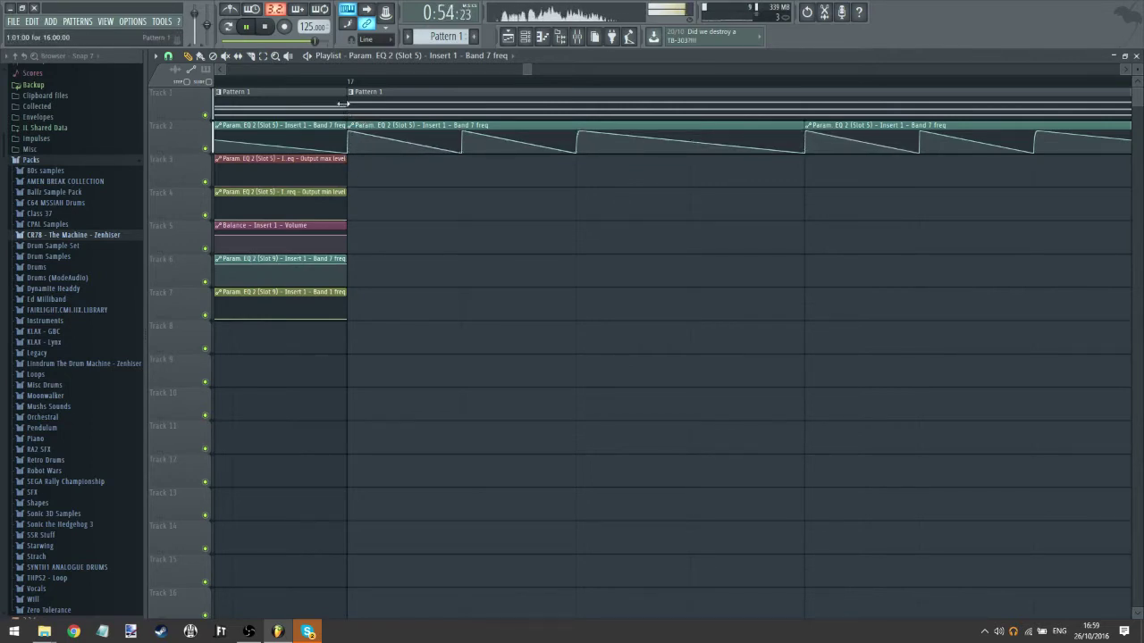
- Replay from bar 17 and bend the falling slopes of the slot 5 Band 7 freq clip into outward-bowed curves
click(346, 84)
scroll(349, 85, down, 5)
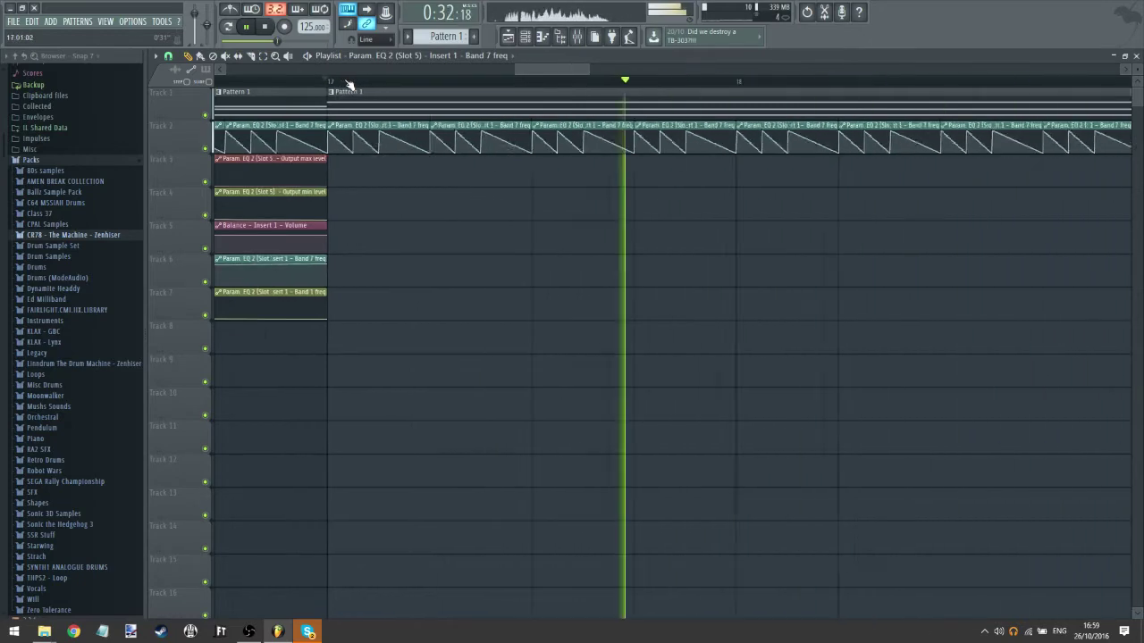
scroll(350, 85, down, 6)
scroll(350, 85, up, 5)
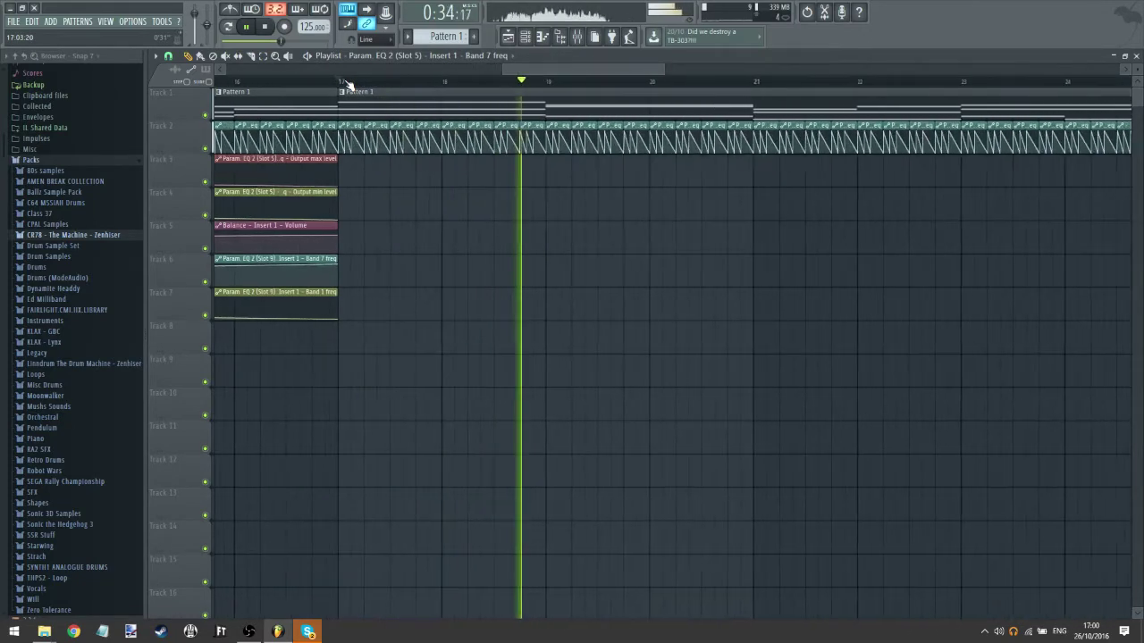
scroll(347, 84, up, 2)
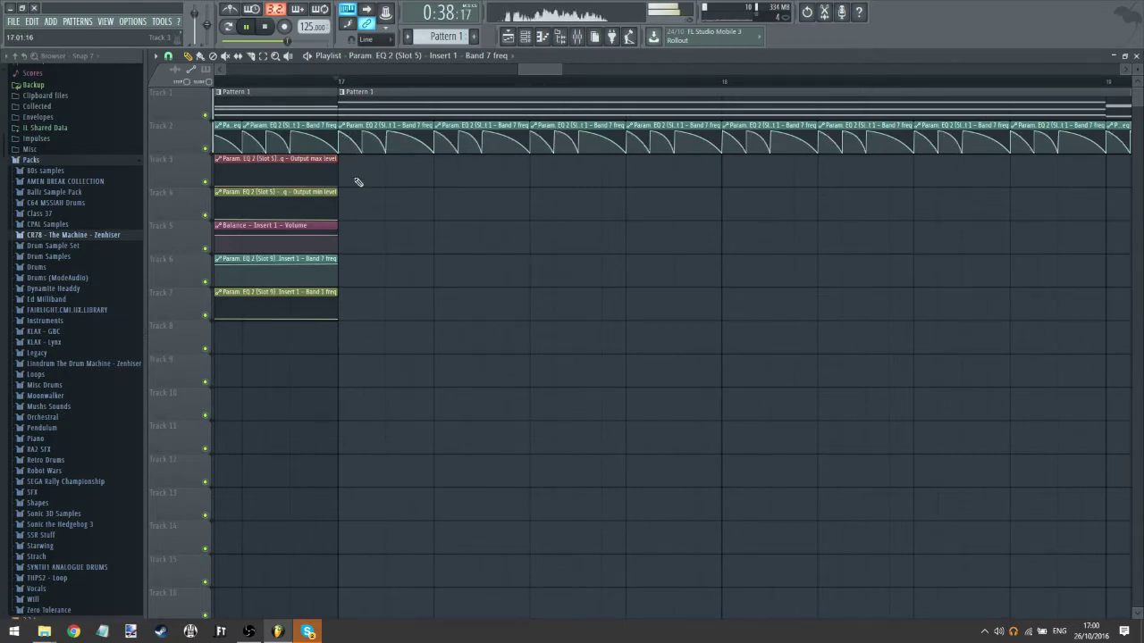
scroll(344, 83, down, 5)
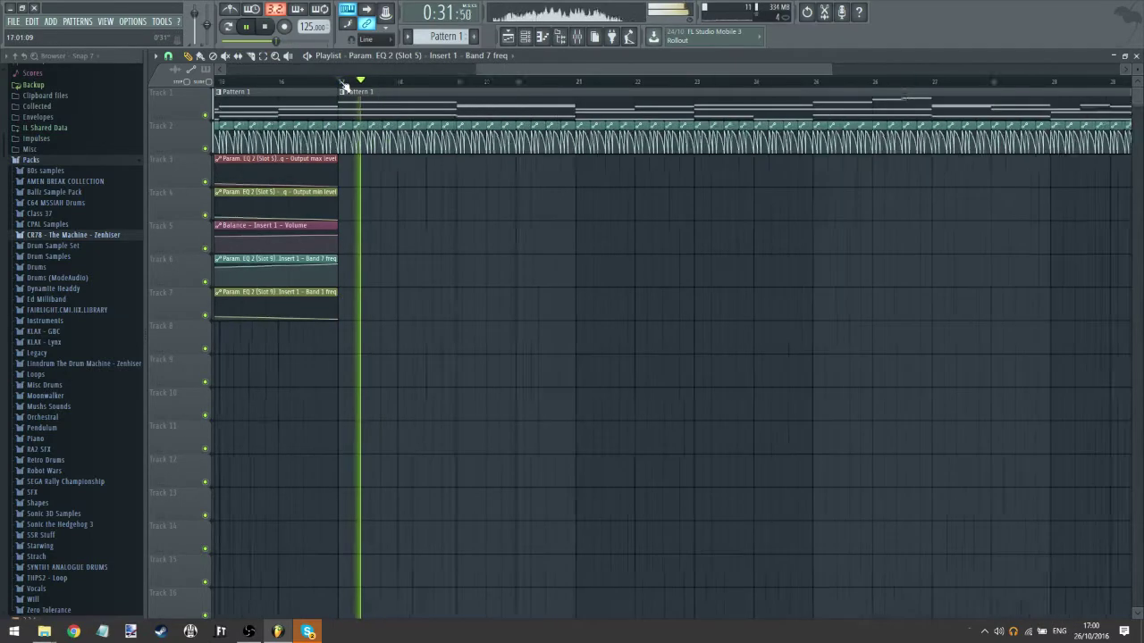
- Check Fruity Reeverb 2, Fruity Phaser and the first parametric EQ 2 on Insert 1 during playback
click(579, 37)
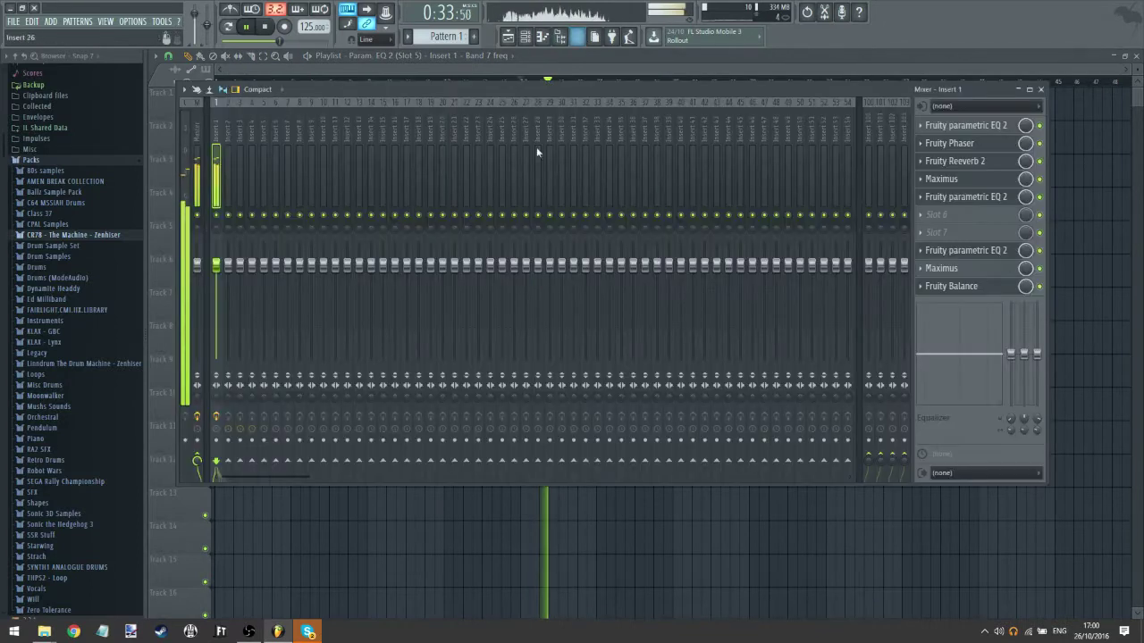
click(990, 178)
click(997, 163)
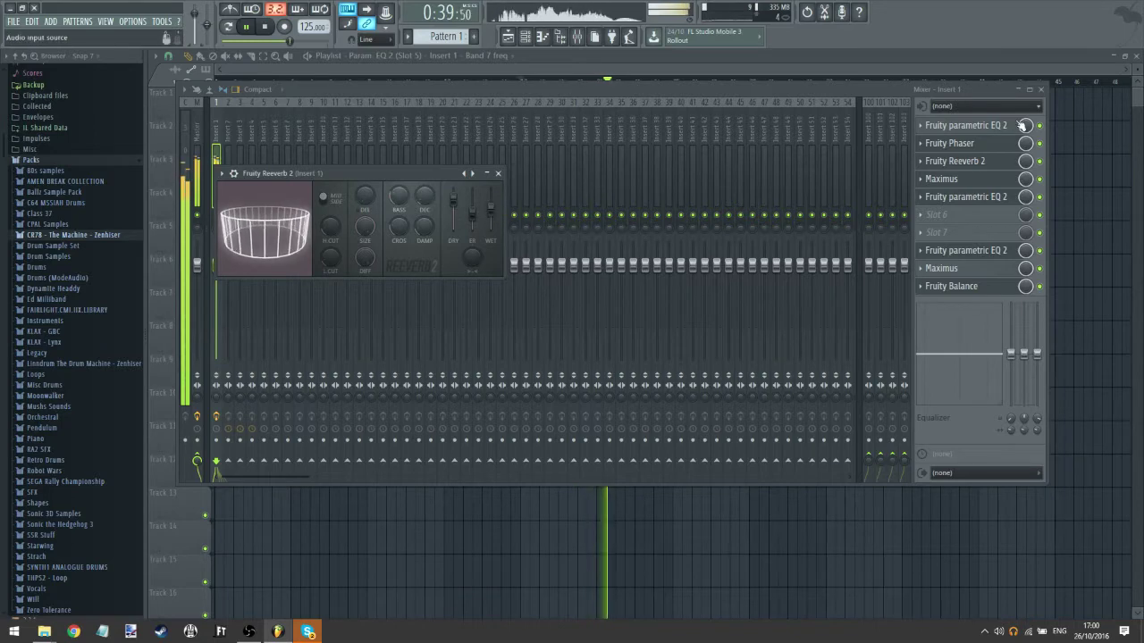
click(971, 143)
click(973, 126)
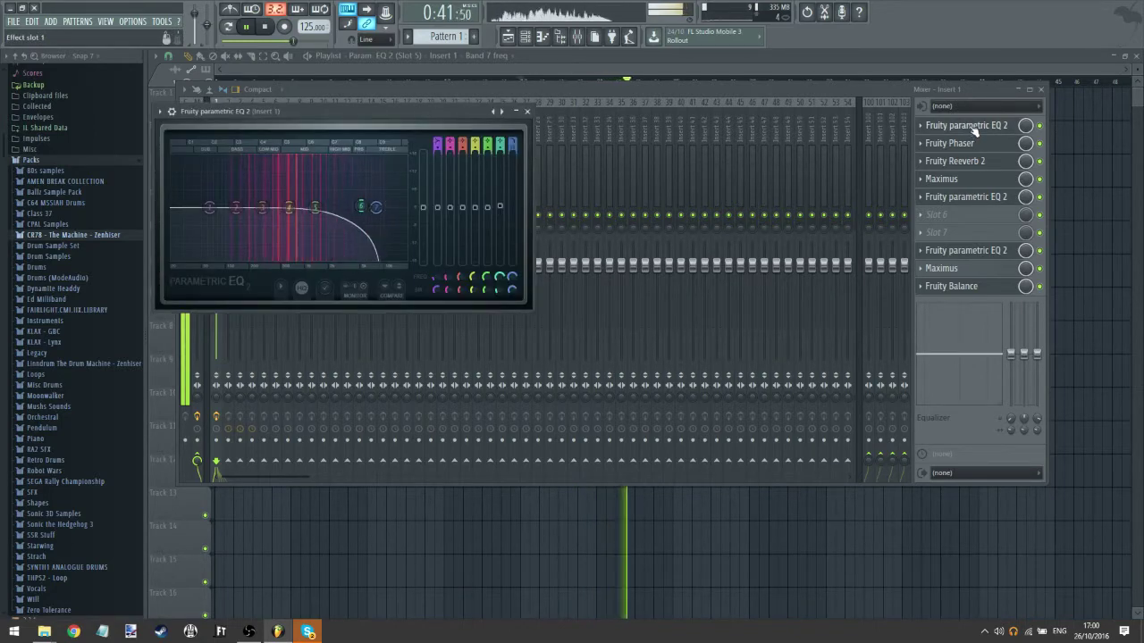
click(620, 73)
- Adjust the first falling curve of the slot 5 Band 7 freq clip at bar 23 and replay from bars 23 and 17
scroll(642, 85, up, 10)
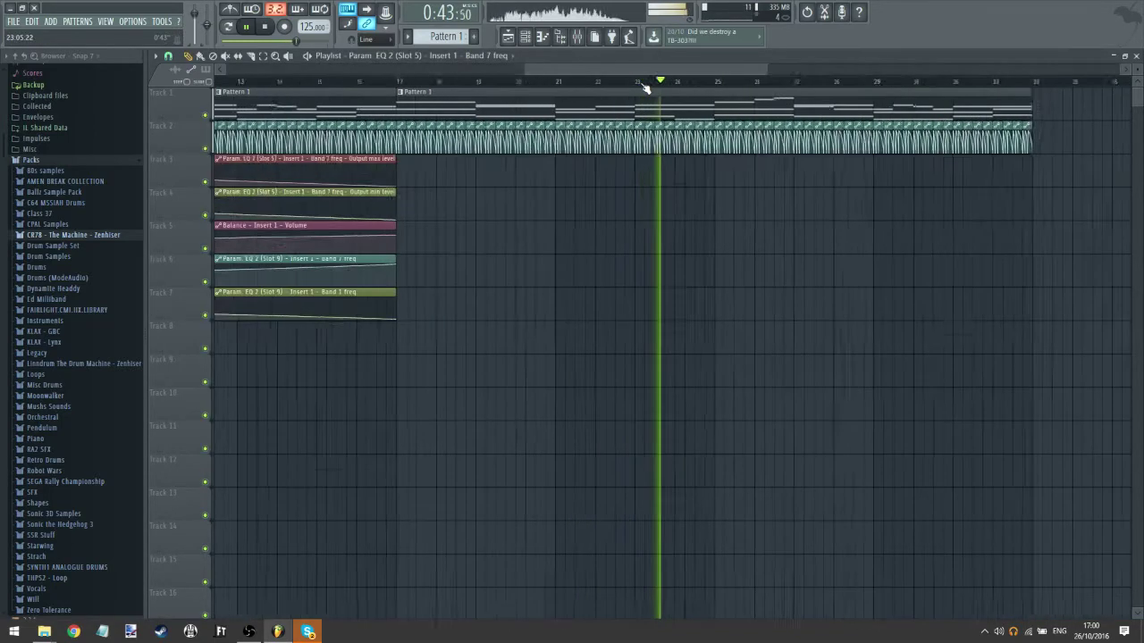
scroll(640, 86, up, 4)
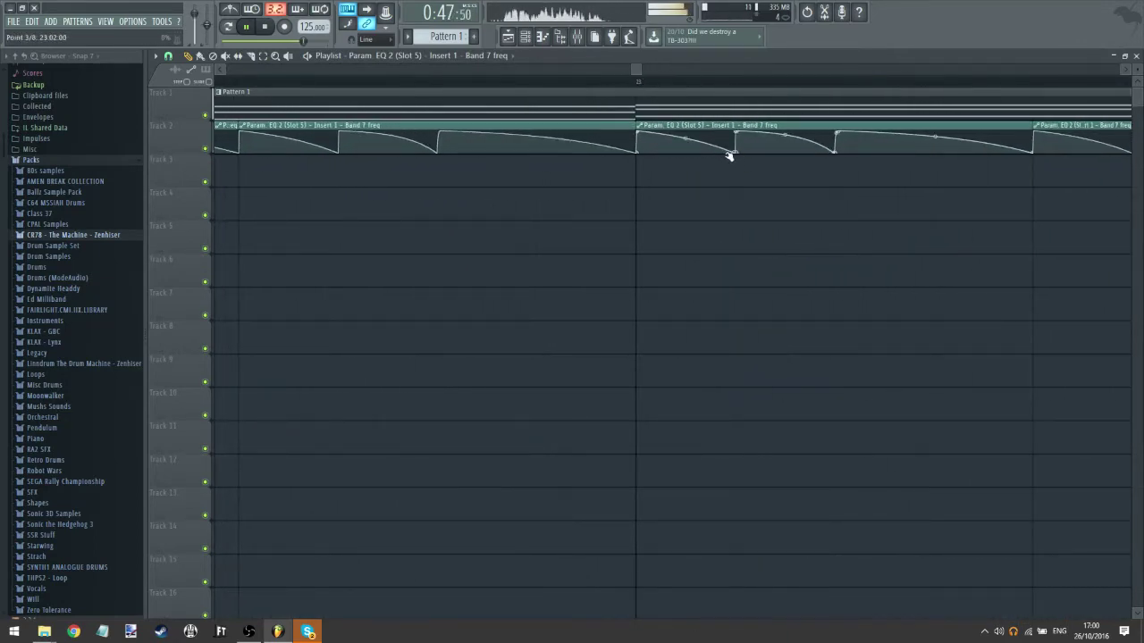
drag(685, 139, 683, 139)
click(636, 81)
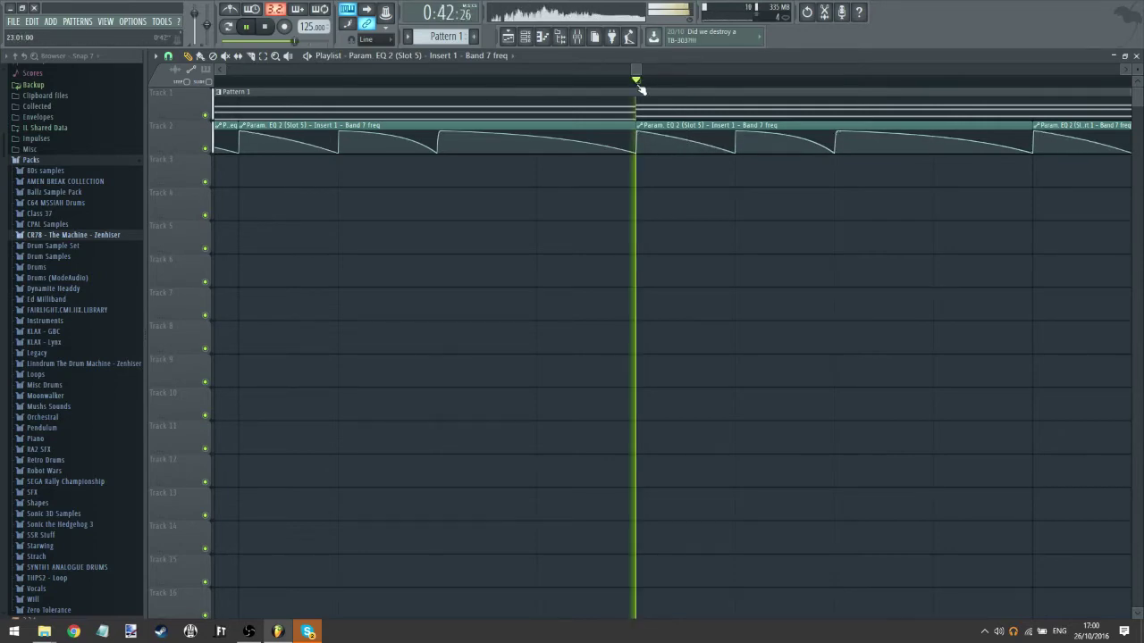
scroll(637, 81, down, 4)
drag(634, 81, 197, 142)
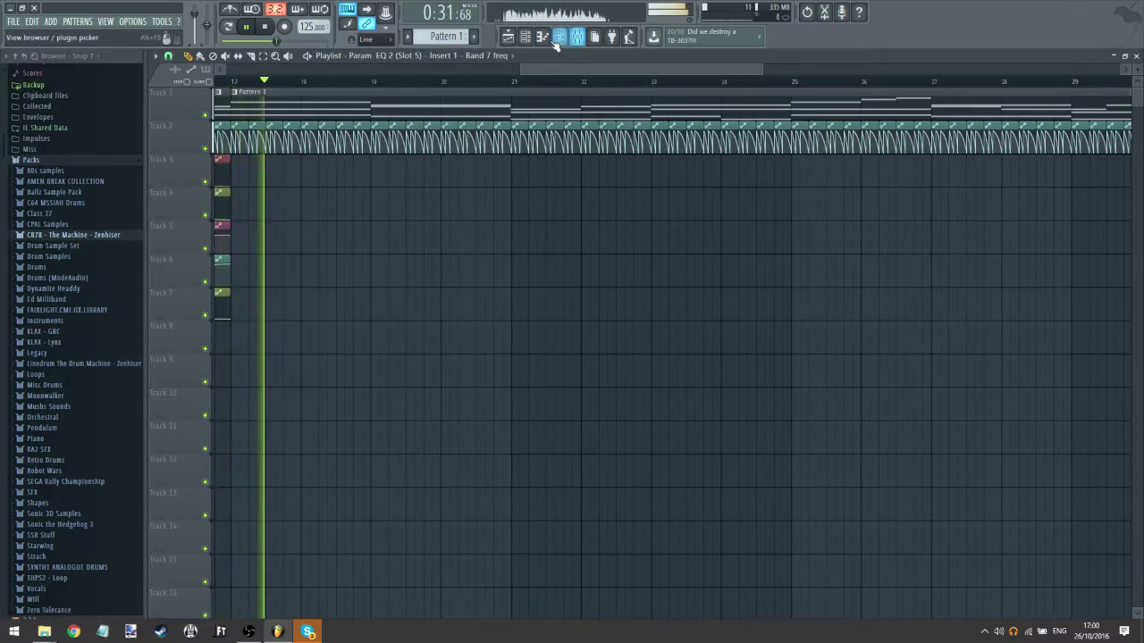
scroll(539, 84, up, 1)
scroll(586, 69, up, 3)
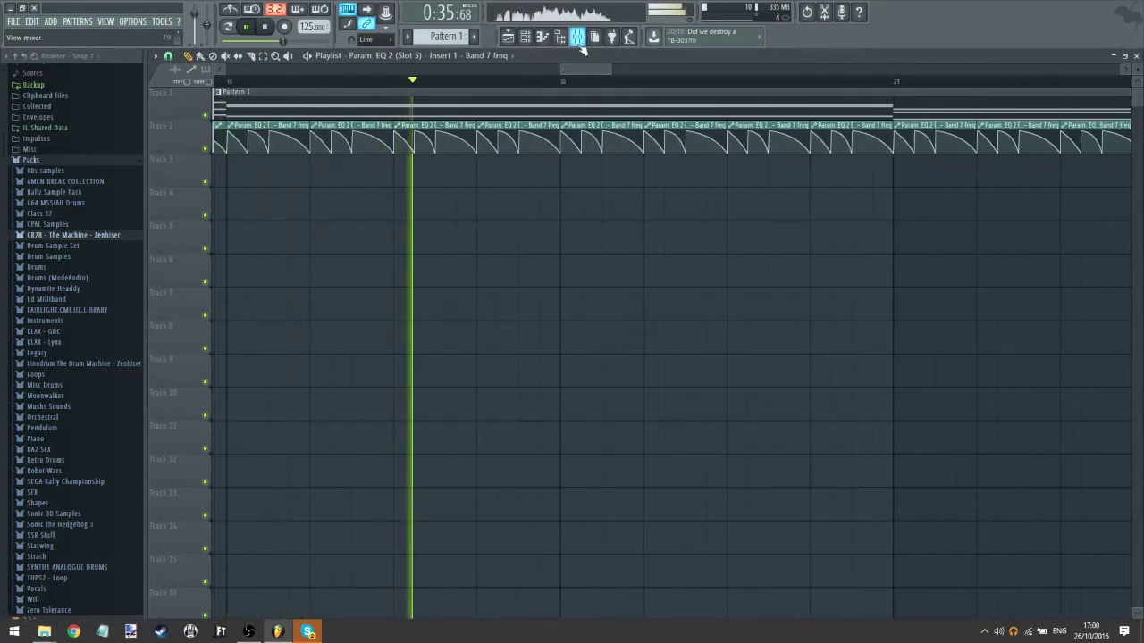
click(579, 39)
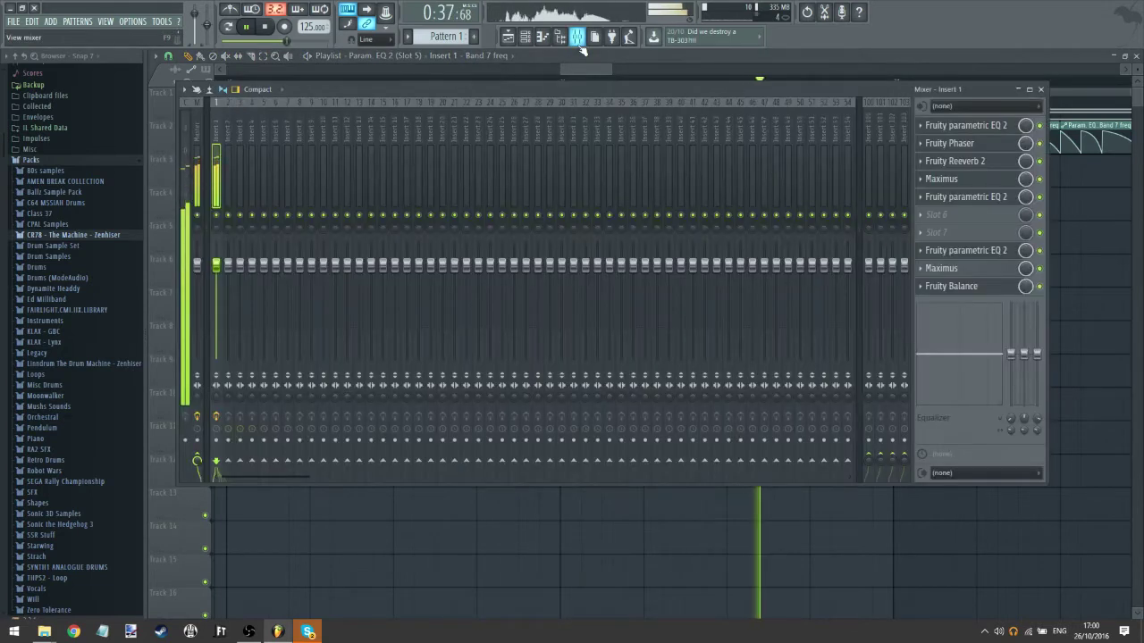
click(578, 39)
- Try an LFO in the slot 5 Band 7 freq clip's channel settings, experimenting with its amount, tension and pulse width
right_click(483, 128)
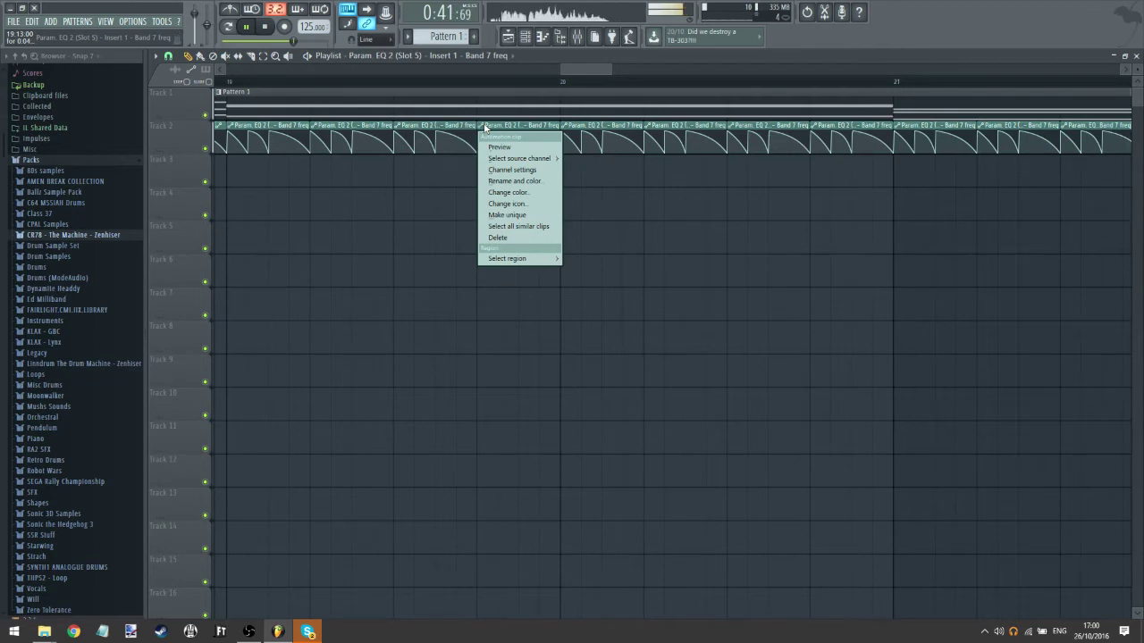
click(510, 170)
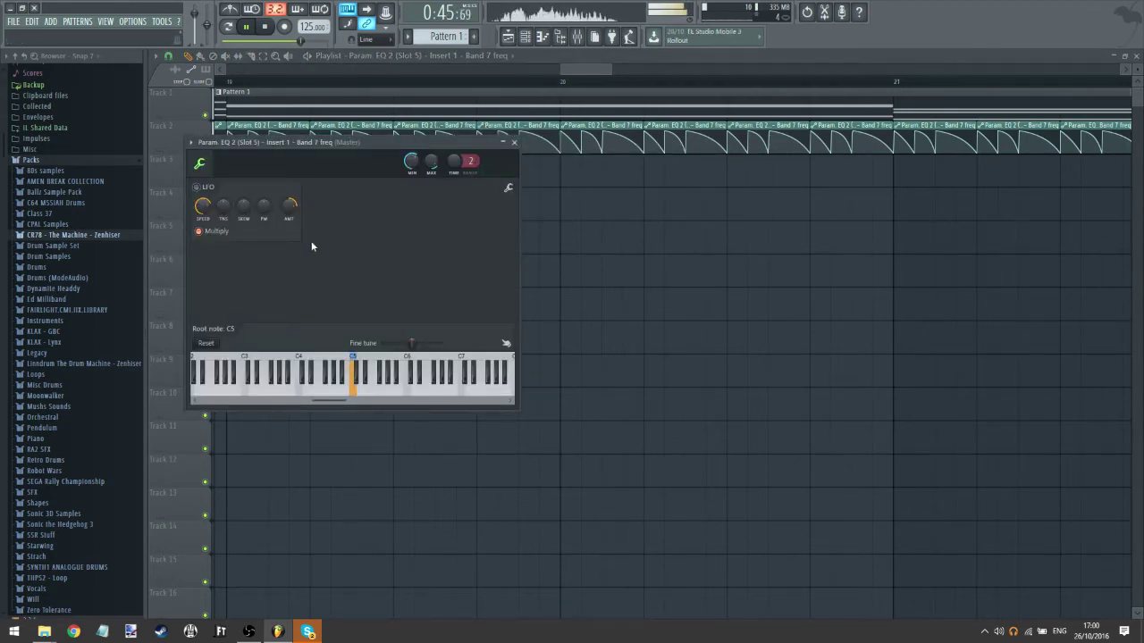
drag(346, 153, 527, 264)
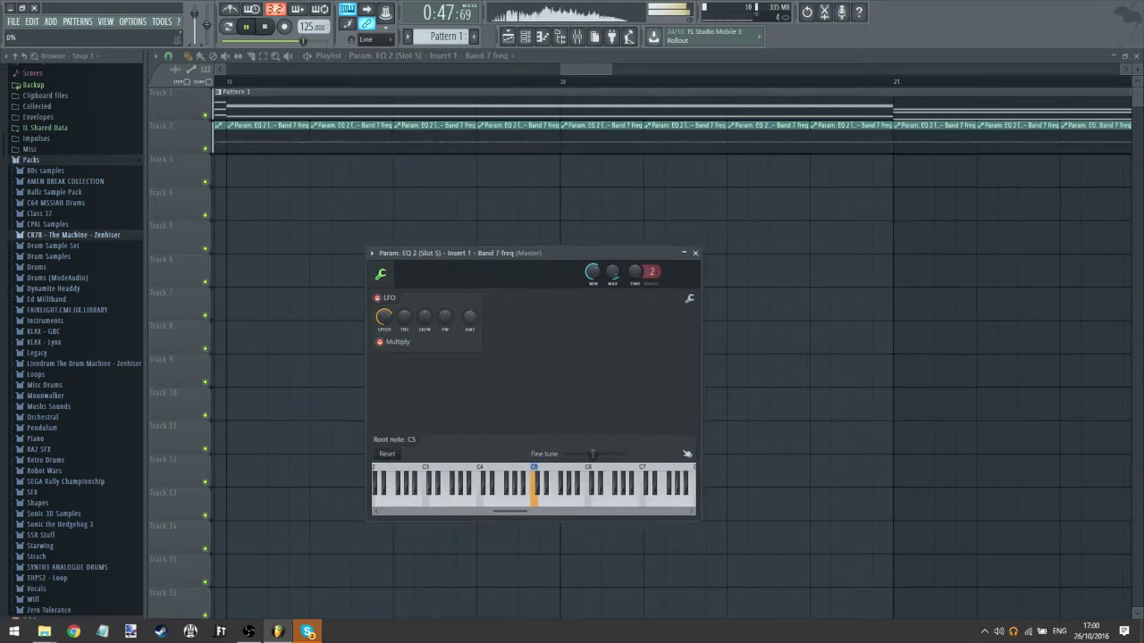
drag(470, 316, 470, 251)
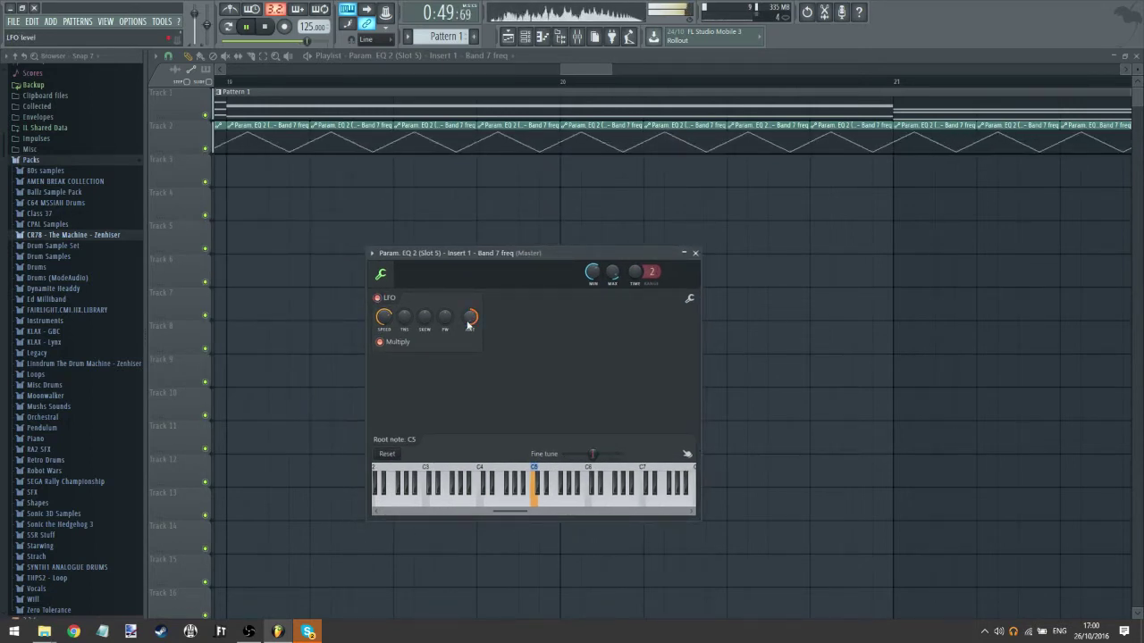
mouse_move(466, 320)
mouse_down()
mouse_move(467, 310)
mouse_move(443, 366)
mouse_move(444, 326)
mouse_move(460, 327)
mouse_up()
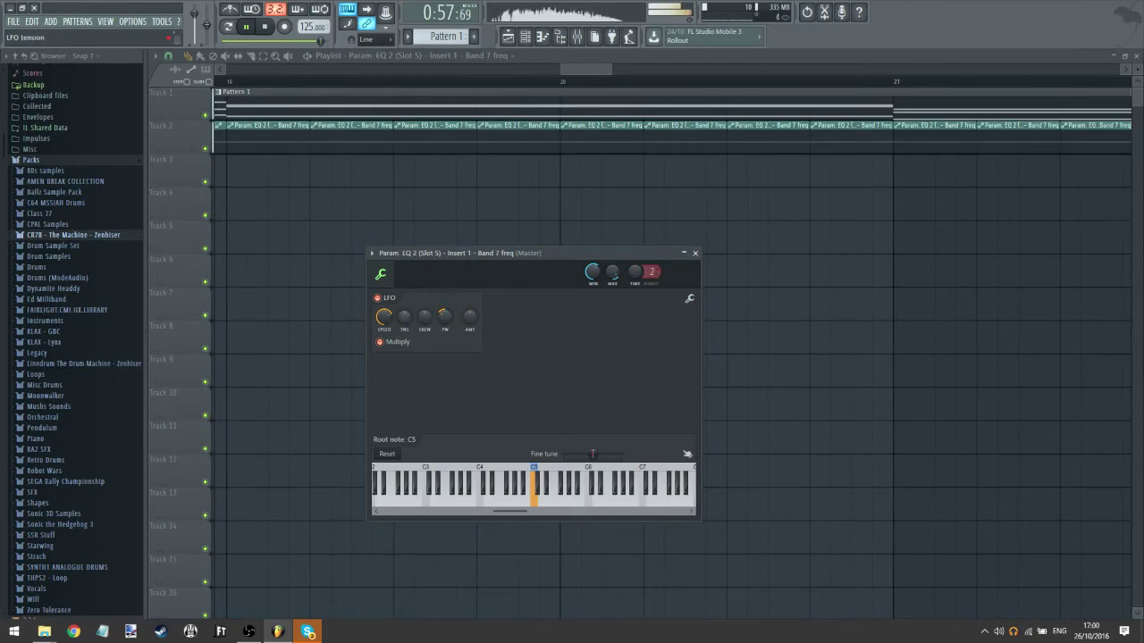
click(379, 298)
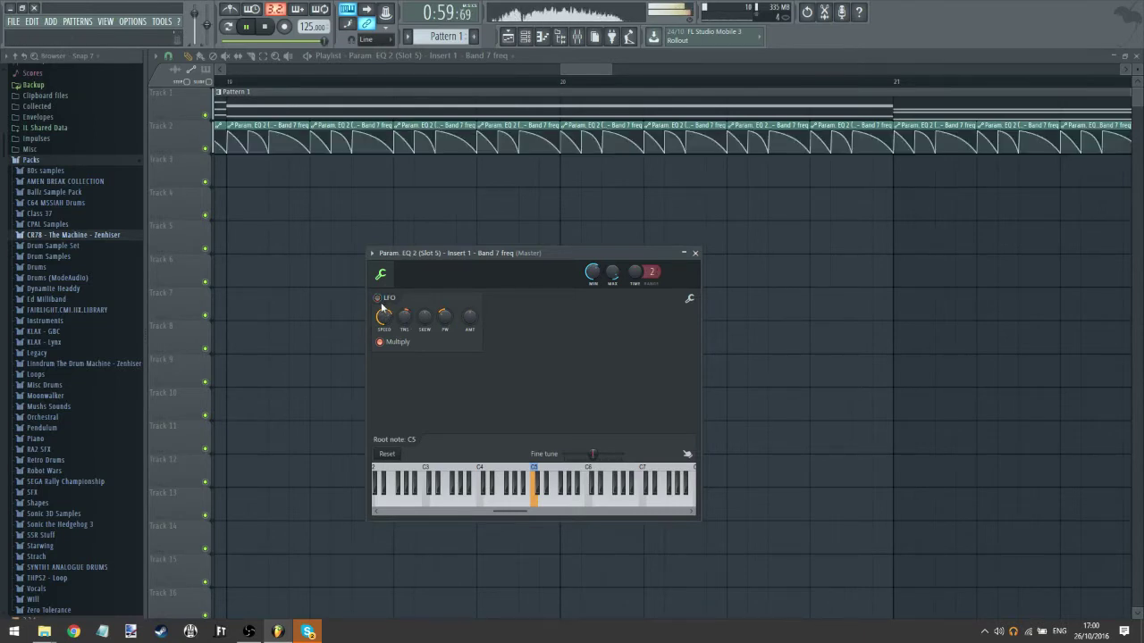
click(695, 254)
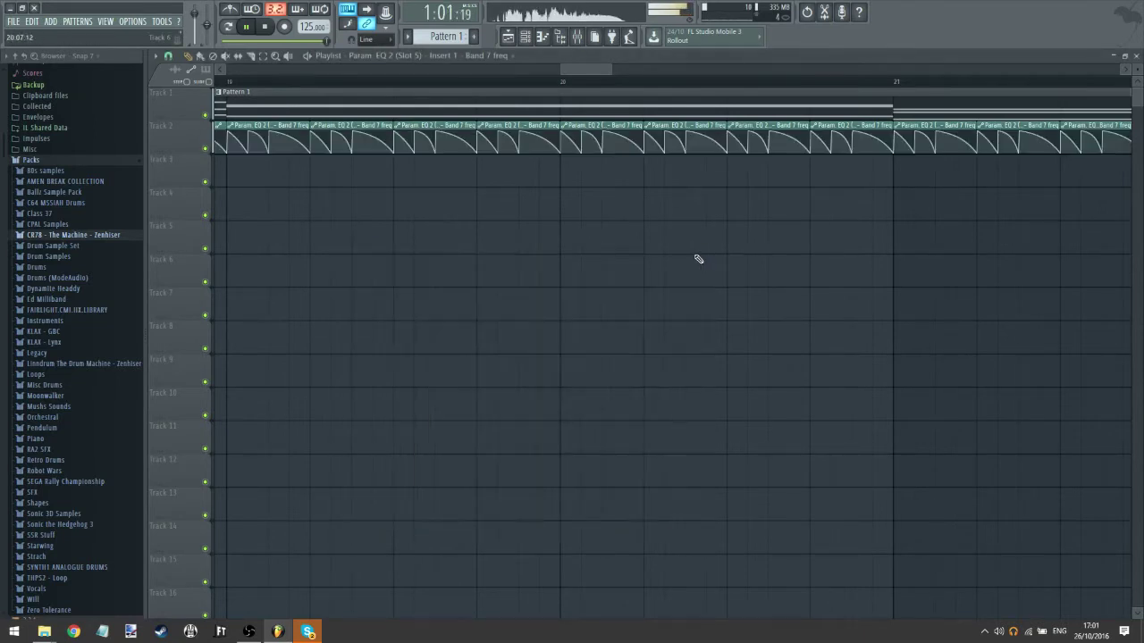
- Round the rising edges of the slot 5 Band 7 freq clip near bar 20 into smooth curves and replay from bar 20
click(536, 81)
scroll(555, 88, down, 8)
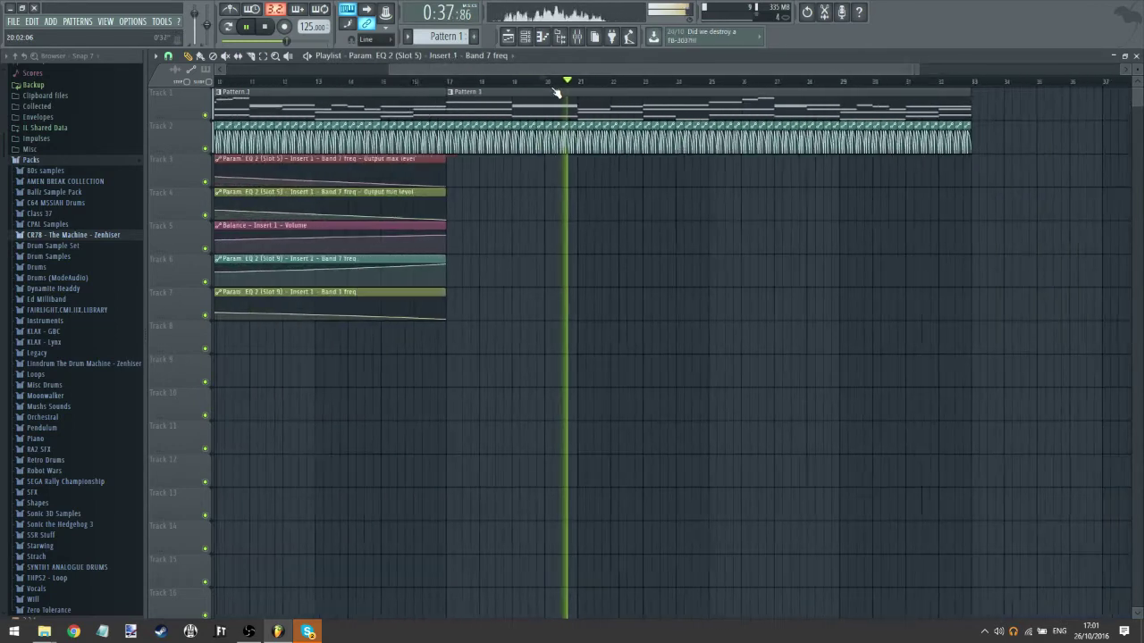
scroll(556, 92, up, 10)
scroll(558, 90, up, 1)
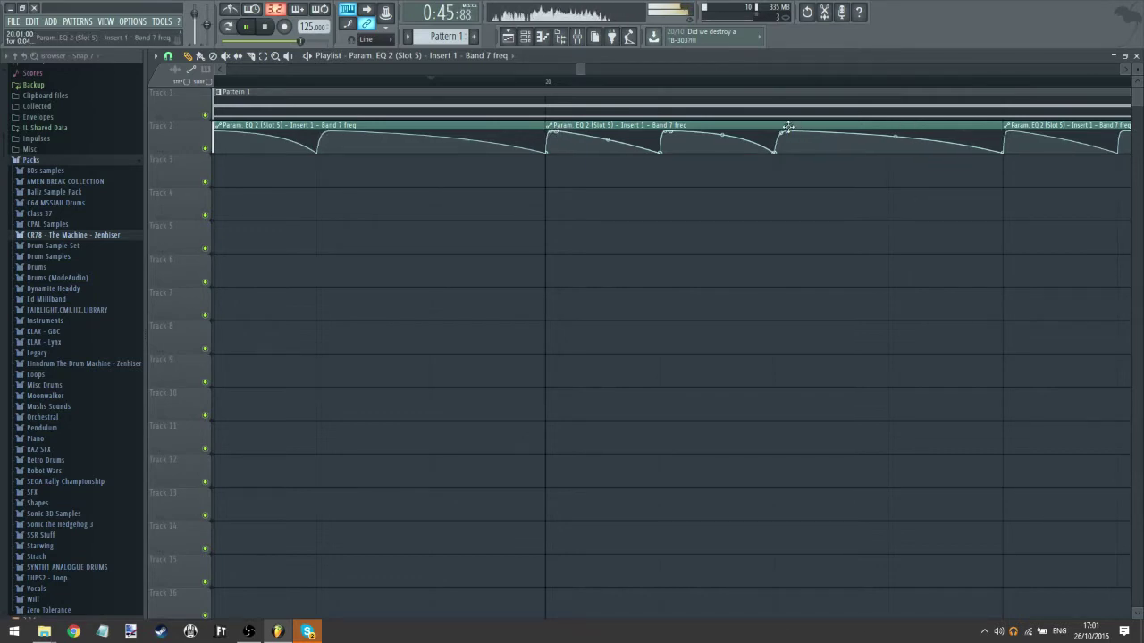
click(560, 82)
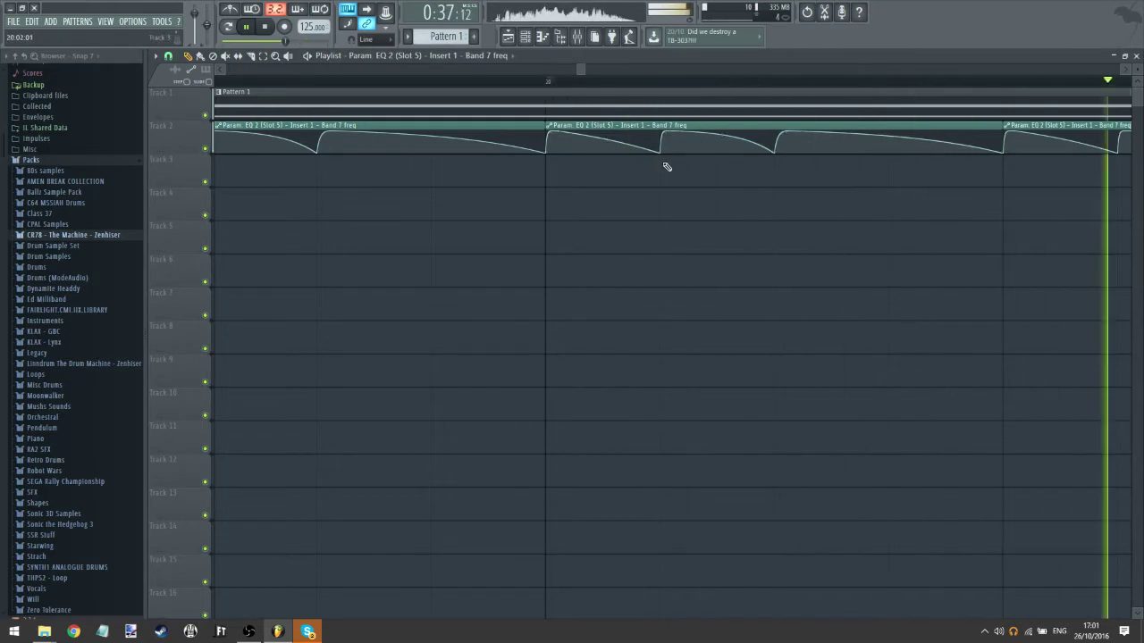
right_click(561, 137)
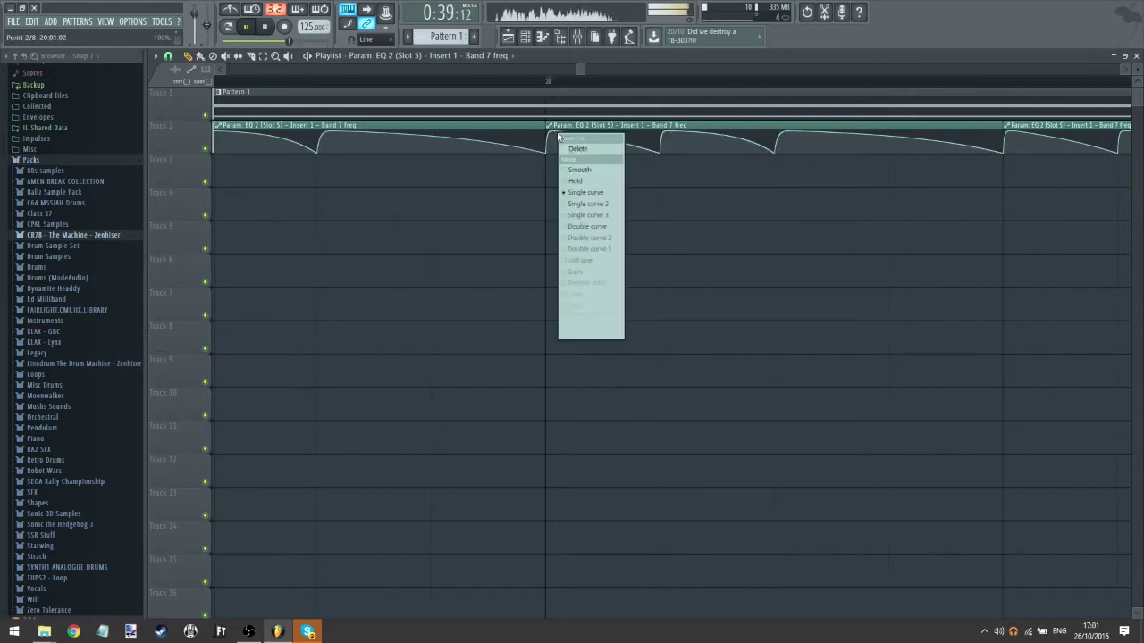
click(590, 226)
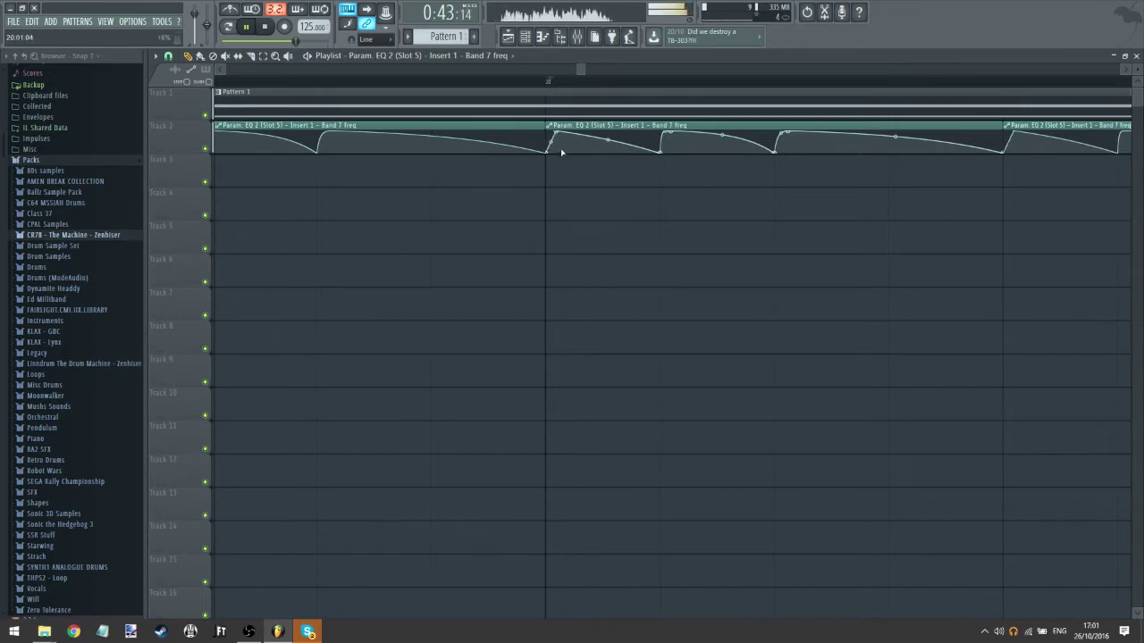
right_click(555, 140)
click(590, 191)
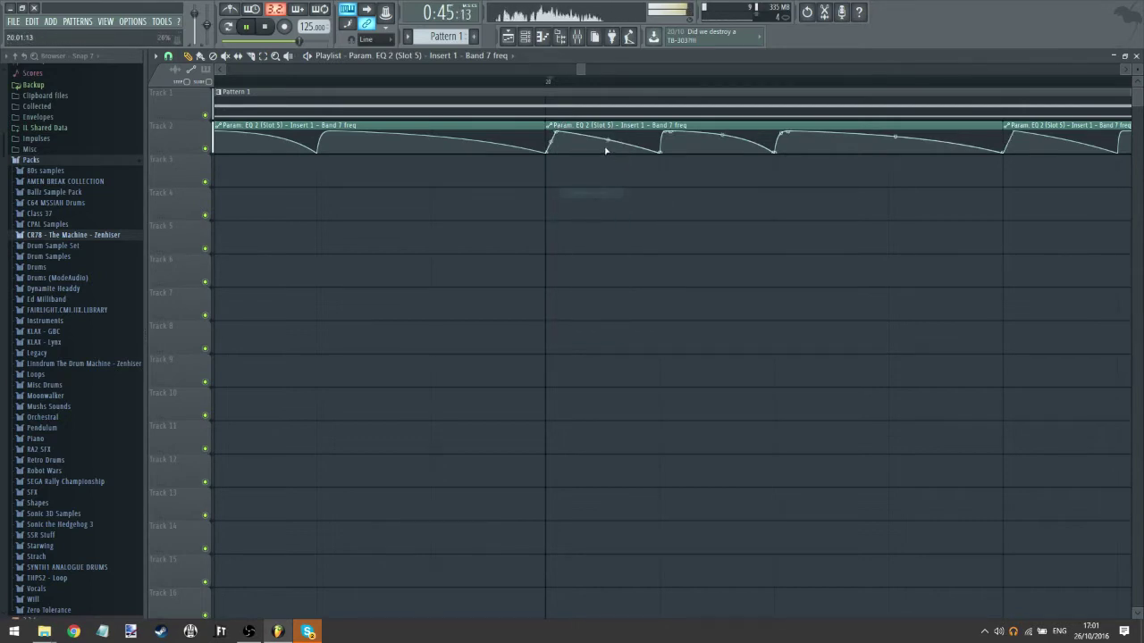
- Set the first falling segment of the slot 5 Band 7 freq clip near bar 20 to Double curve and bend it into an S-shape
right_click(656, 155)
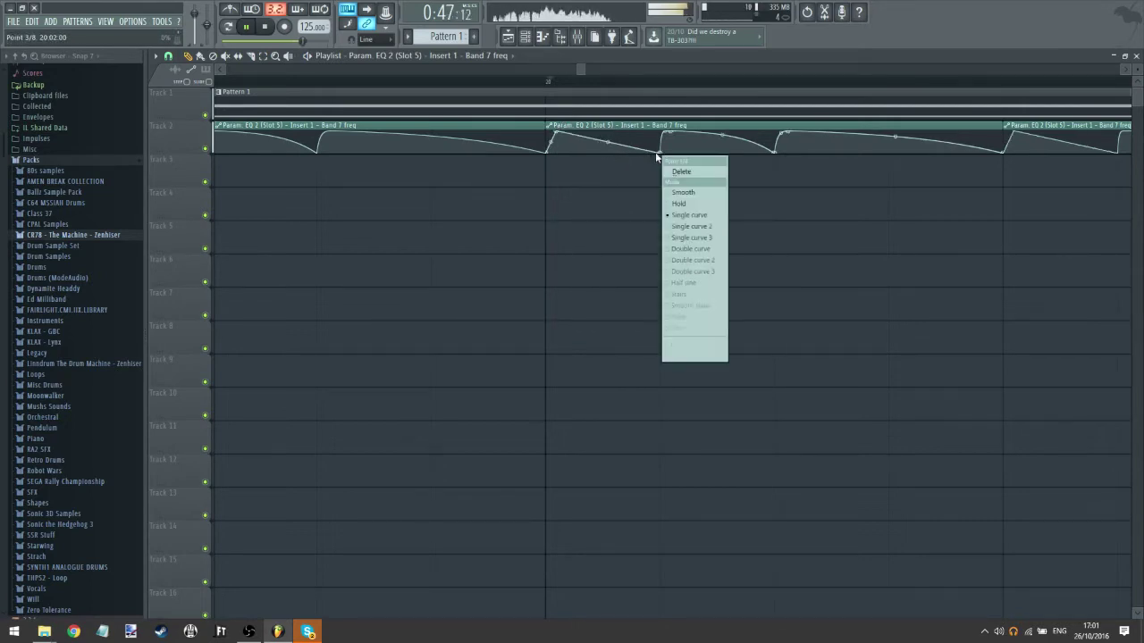
click(709, 250)
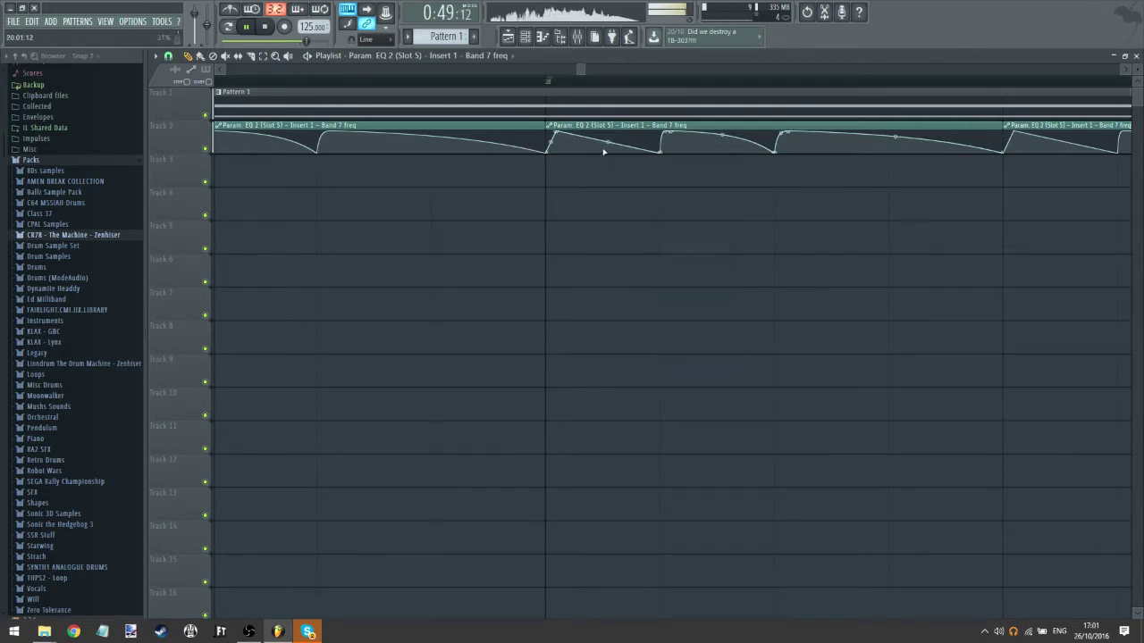
drag(608, 142, 608, 129)
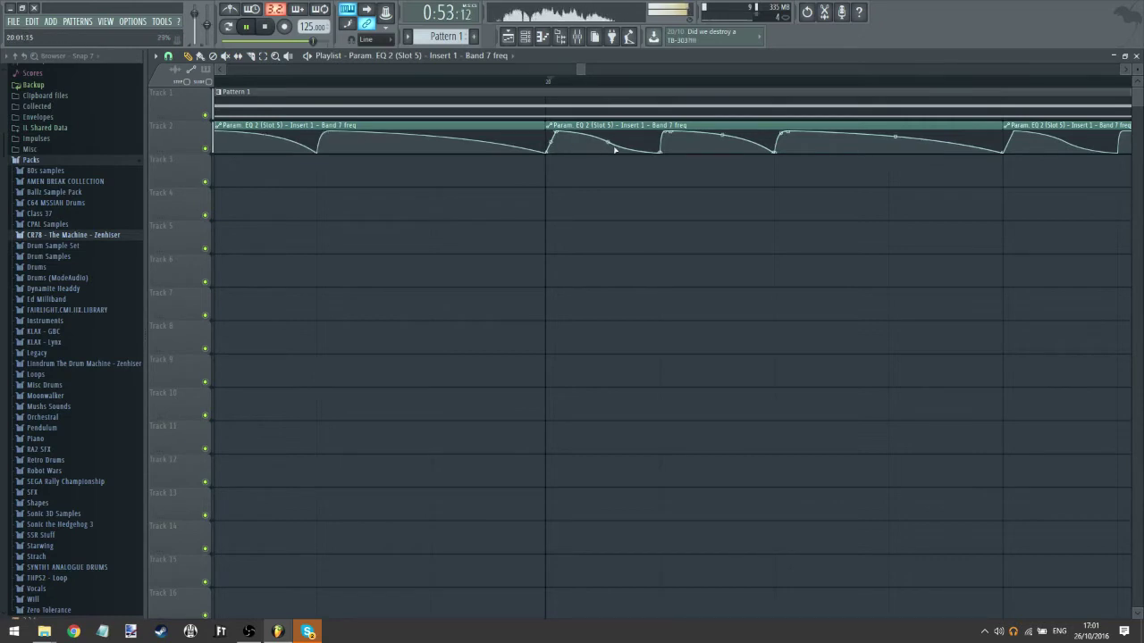
- Set the first and second rising edges of the slot 5 Band 7 freq clip to Double curve and adjust their tension
right_click(556, 134)
click(566, 150)
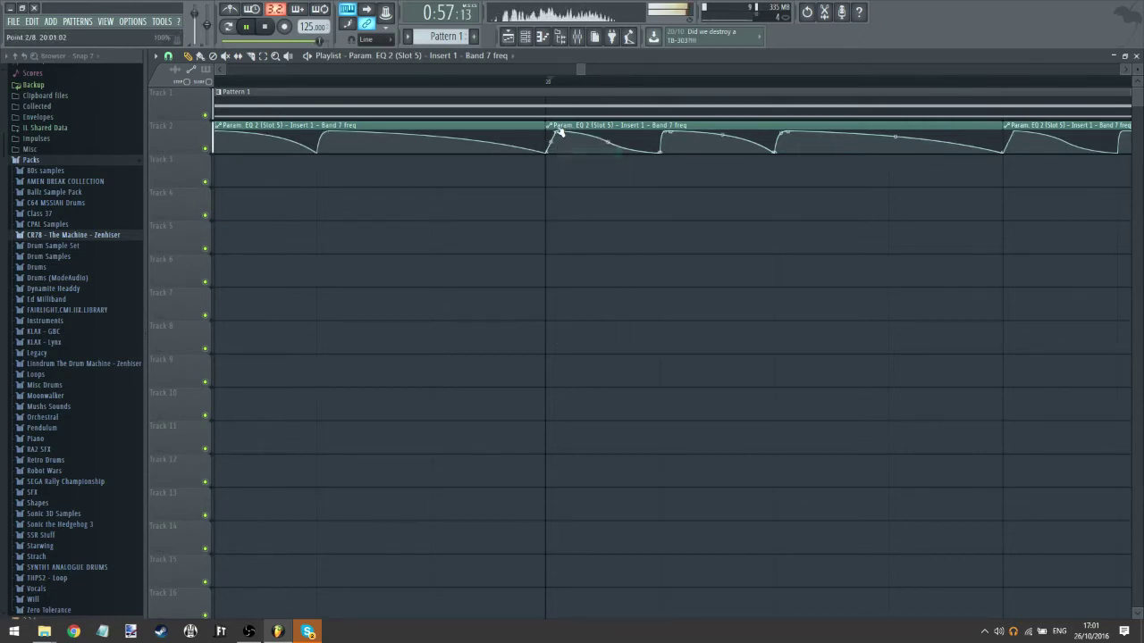
right_click(558, 132)
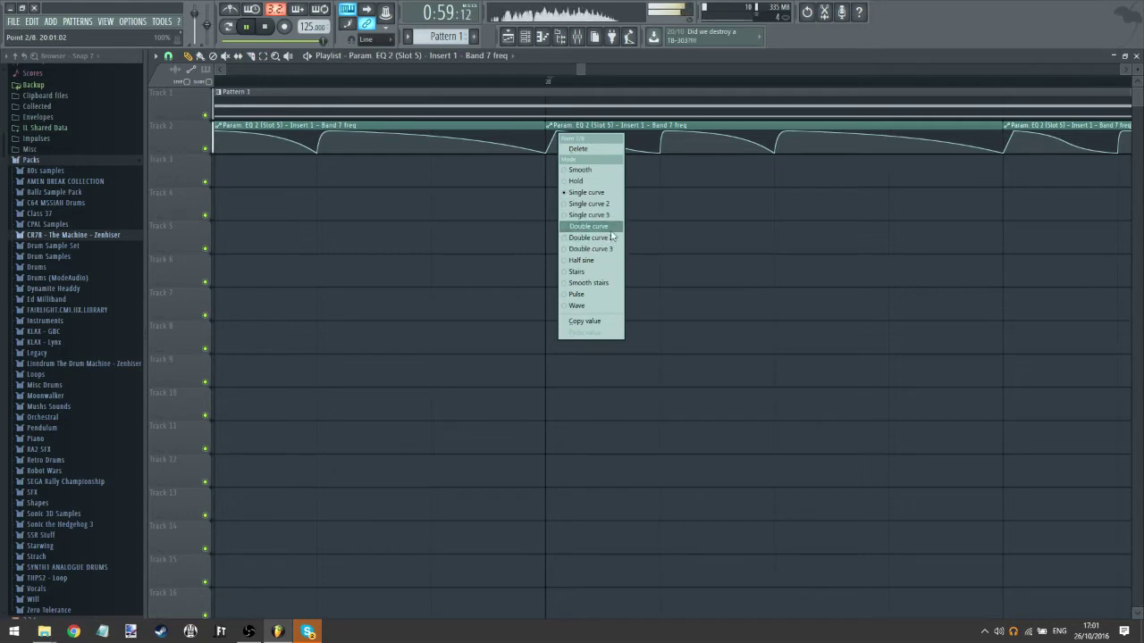
click(611, 232)
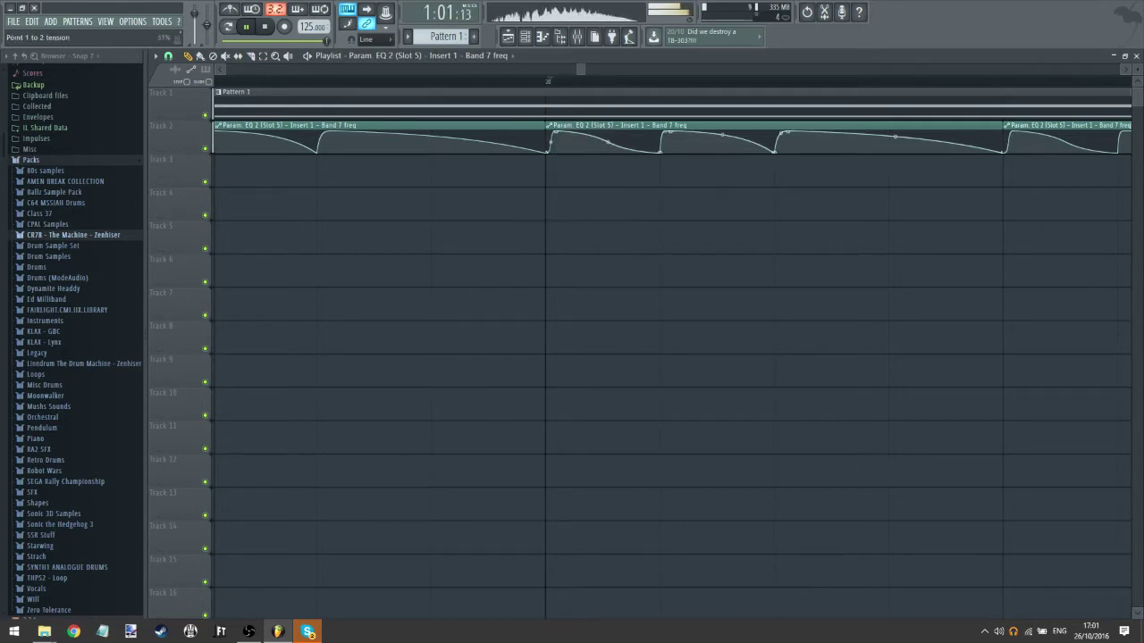
right_click(664, 133)
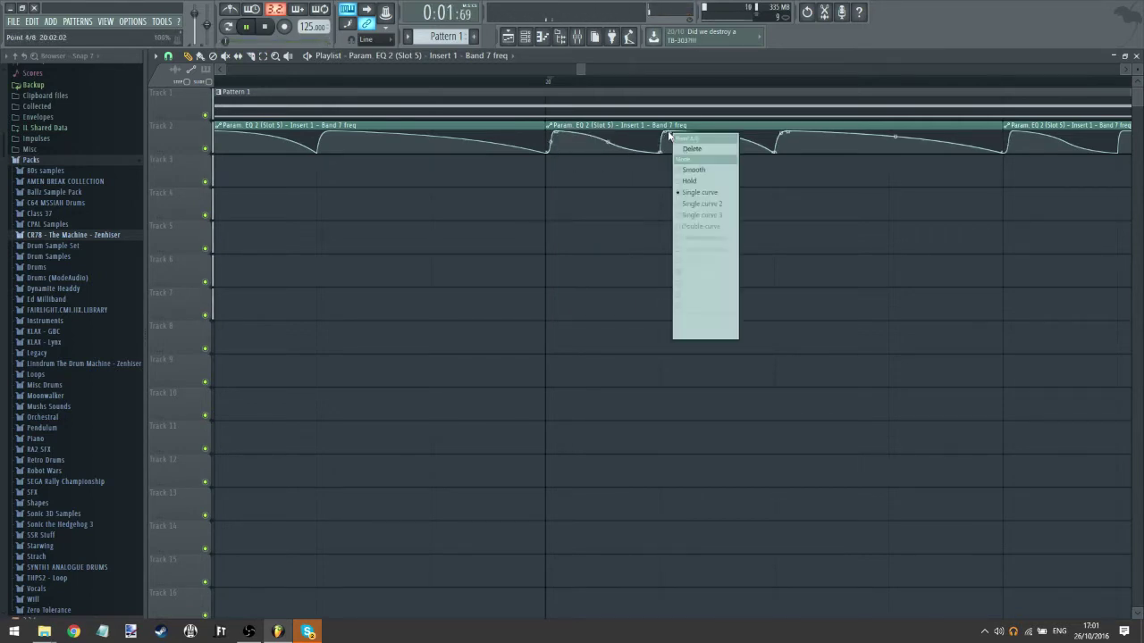
click(720, 237)
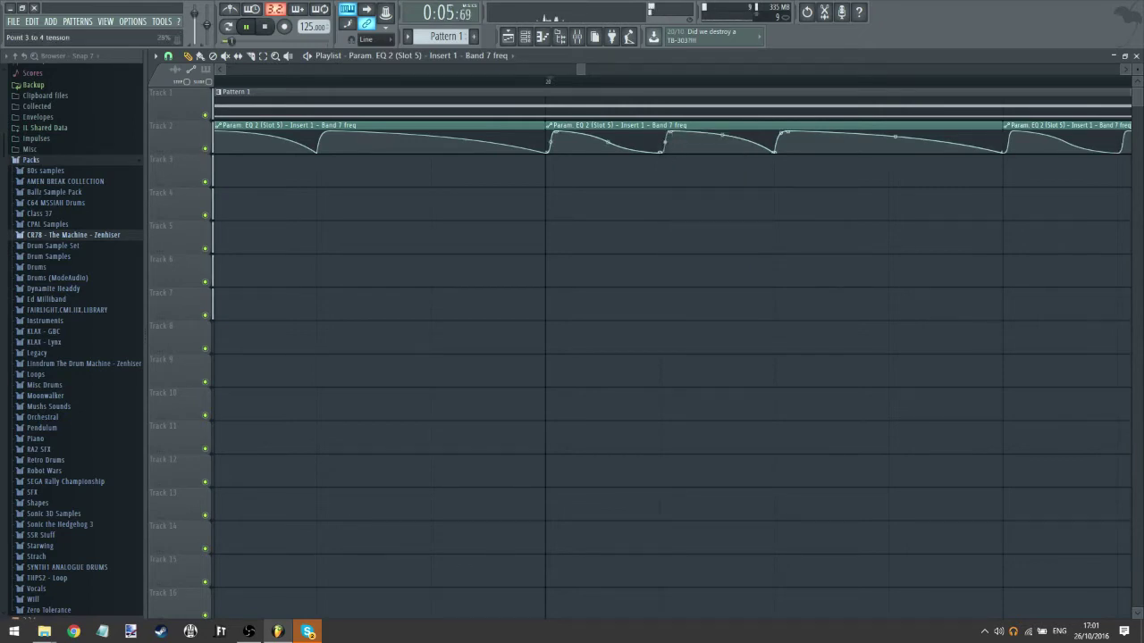
- Set the second falling segment of the slot 5 Band 7 freq clip to Double curve and adjust its tension into an S-shape
right_click(772, 157)
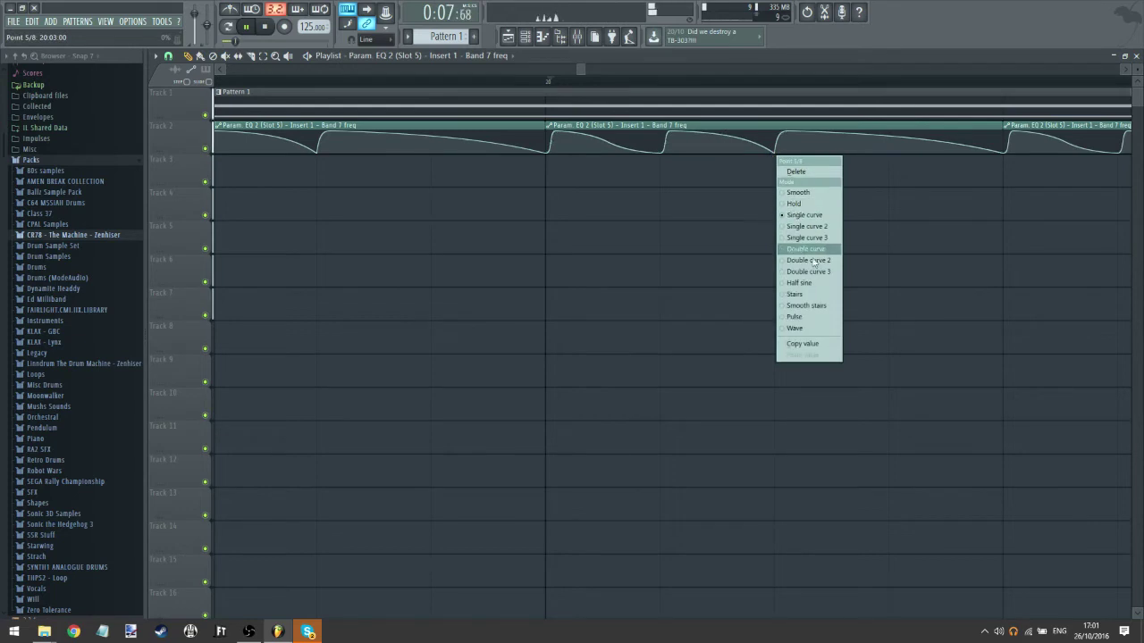
click(840, 271)
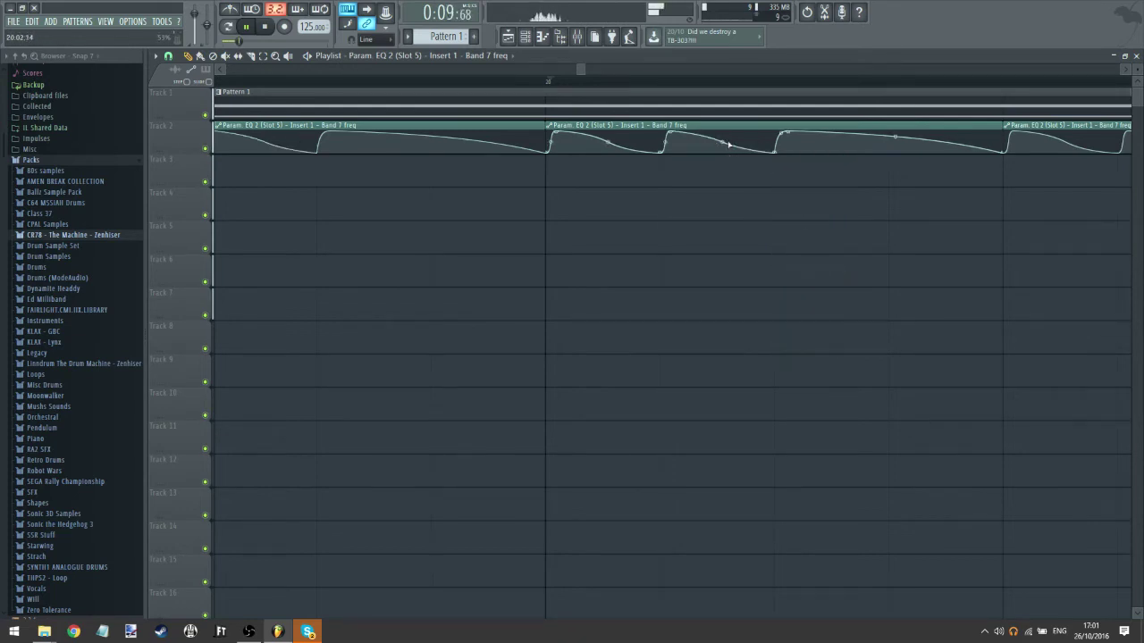
right_click(774, 155)
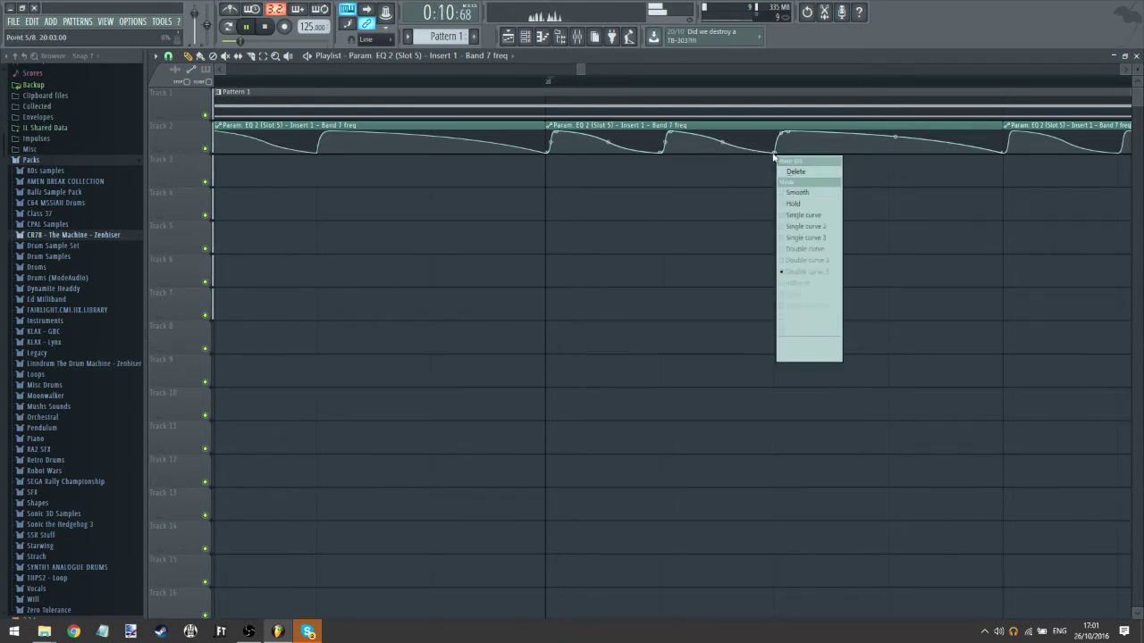
click(833, 247)
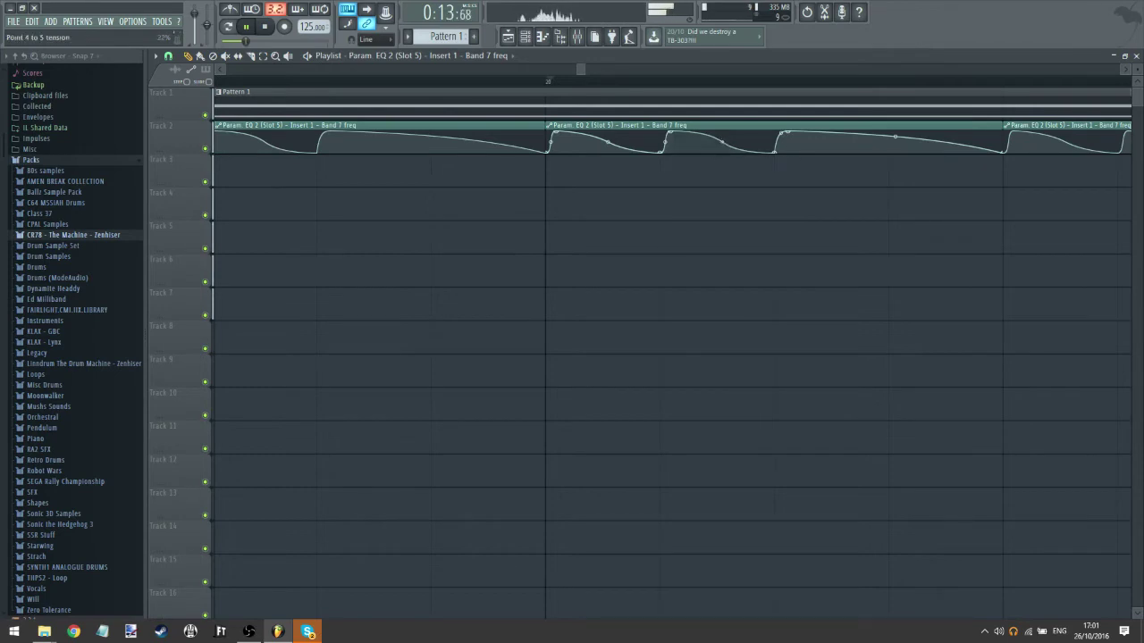
drag(722, 142, 722, 170)
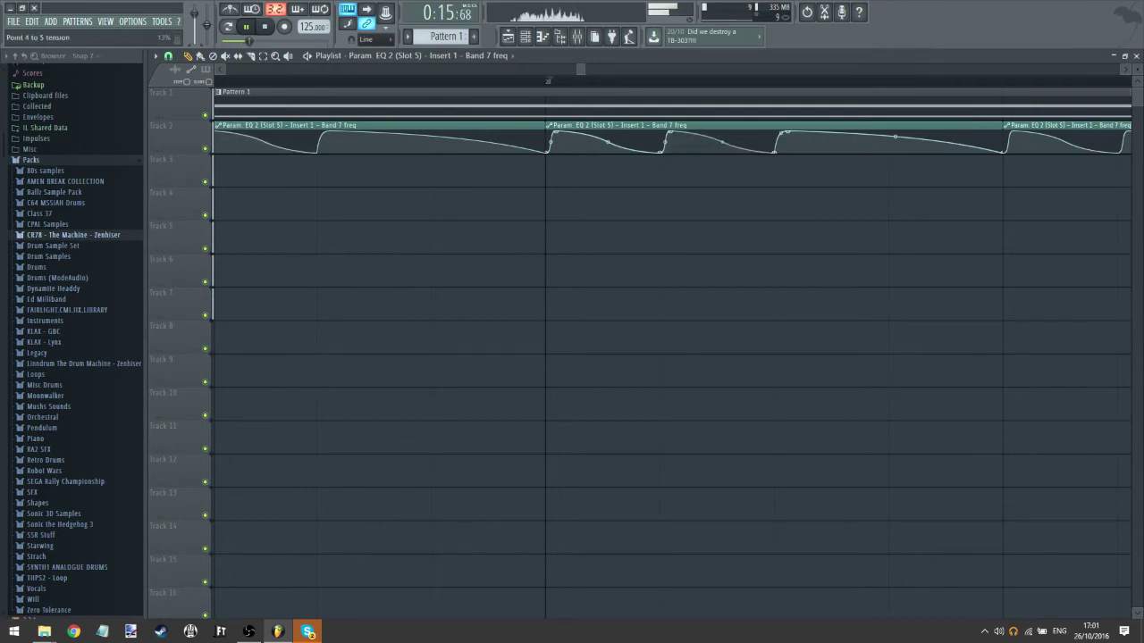
- Set the third rising edge and the long final fall of the slot 5 Band 7 freq clip to Double curve and adjust their tension
right_click(789, 136)
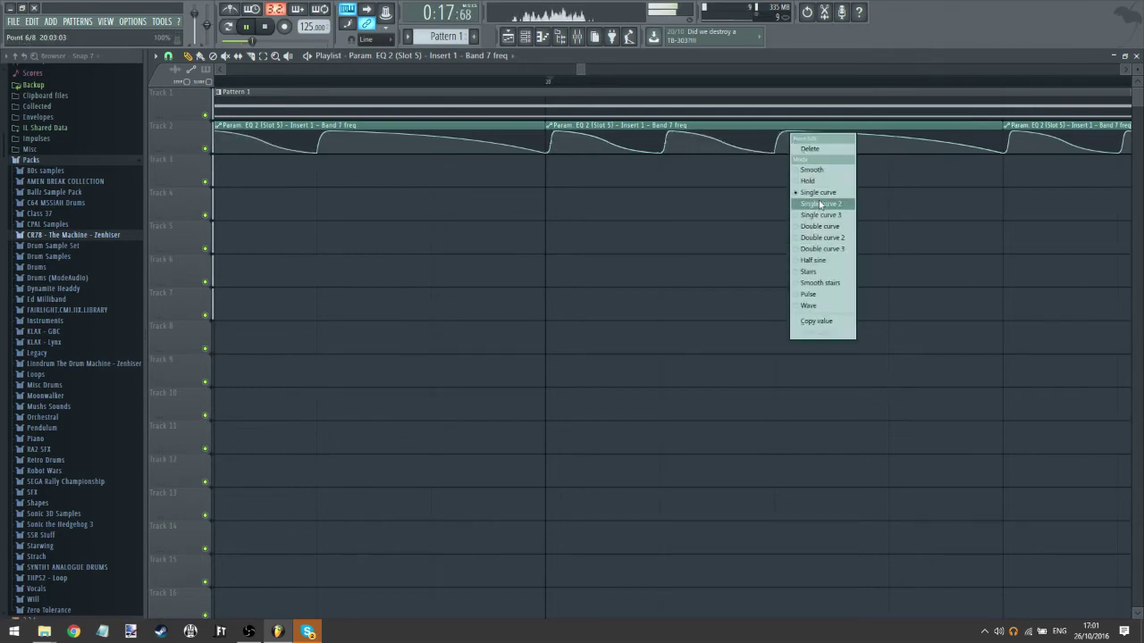
click(822, 227)
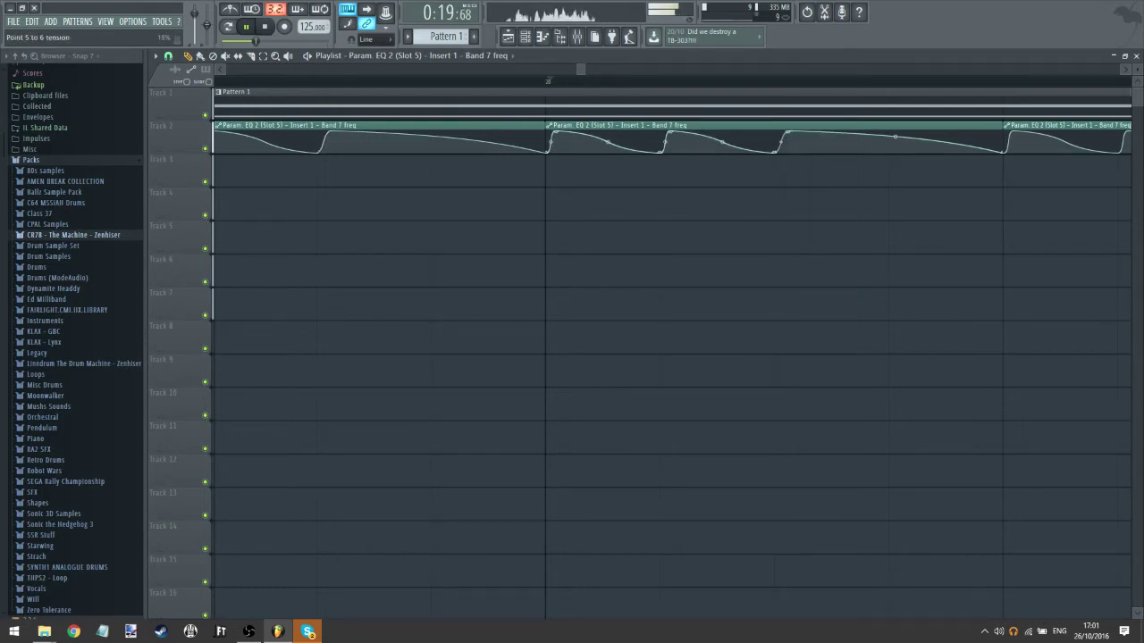
right_click(998, 156)
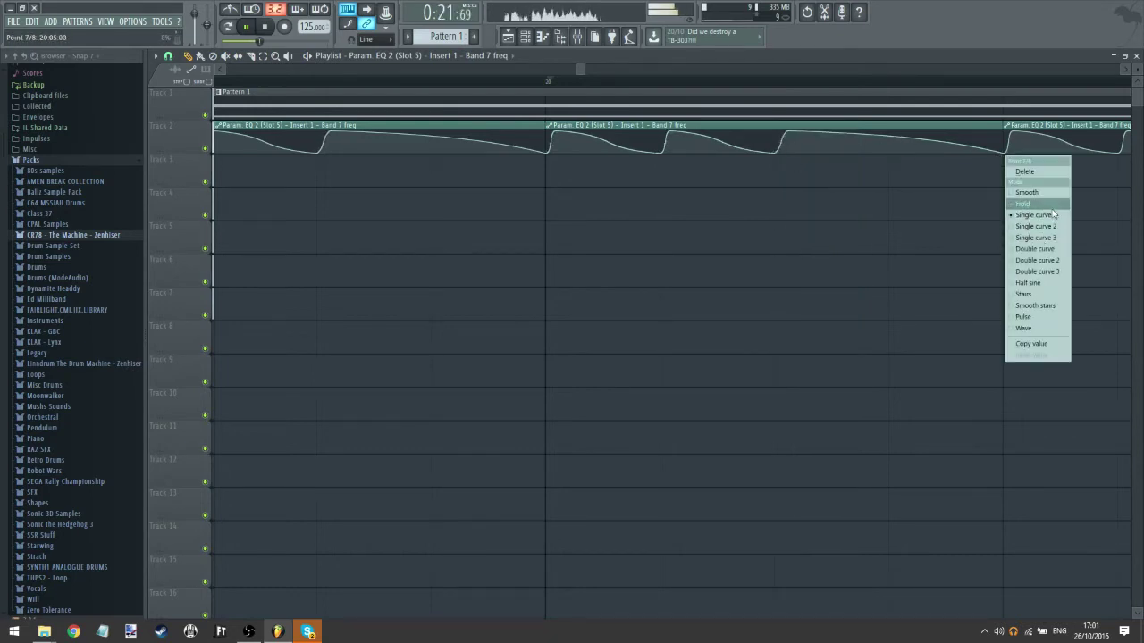
click(1051, 250)
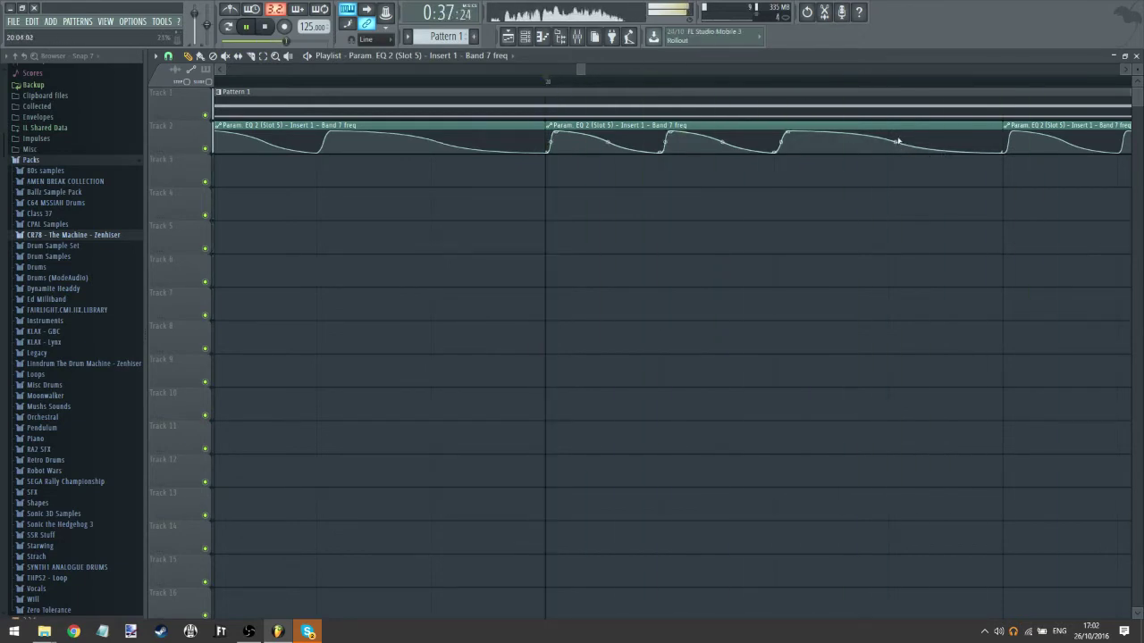
drag(898, 142, 894, 141)
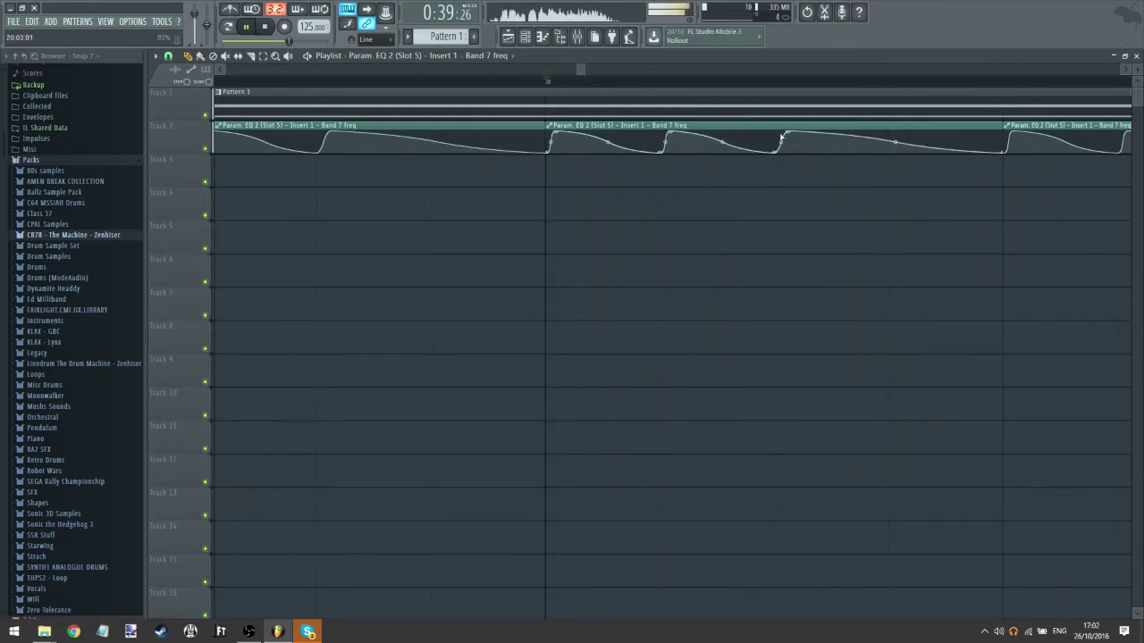
- Shift the second and third rising edges of the Band 7 freq clip slightly earlier, and replay briefly from bar 20
drag(775, 153, 773, 155)
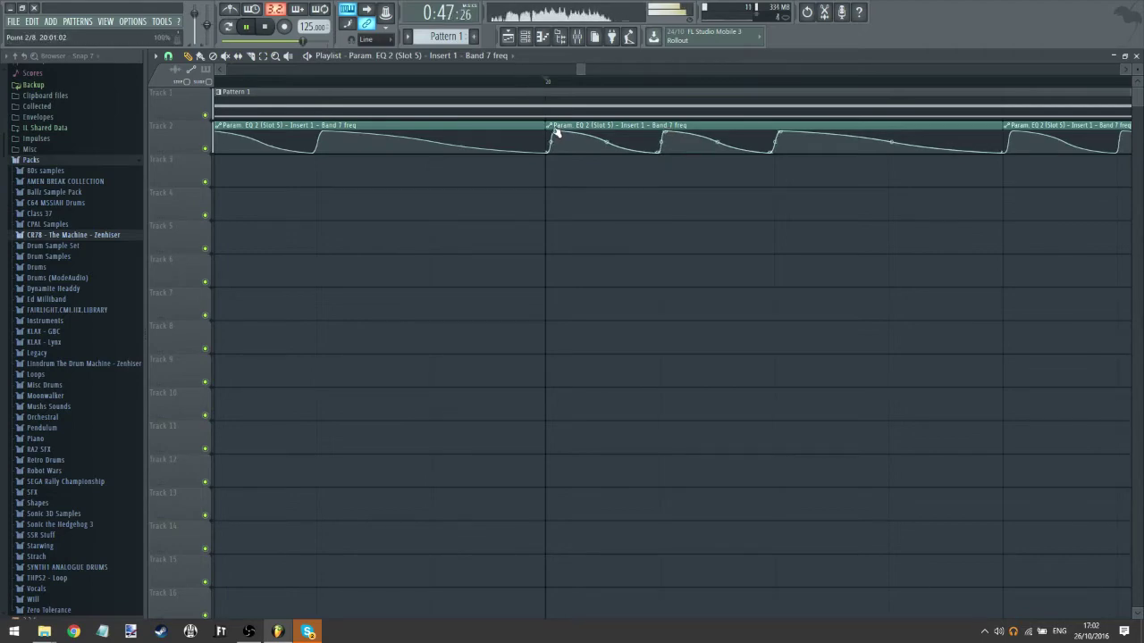
click(537, 83)
scroll(537, 85, down, 8)
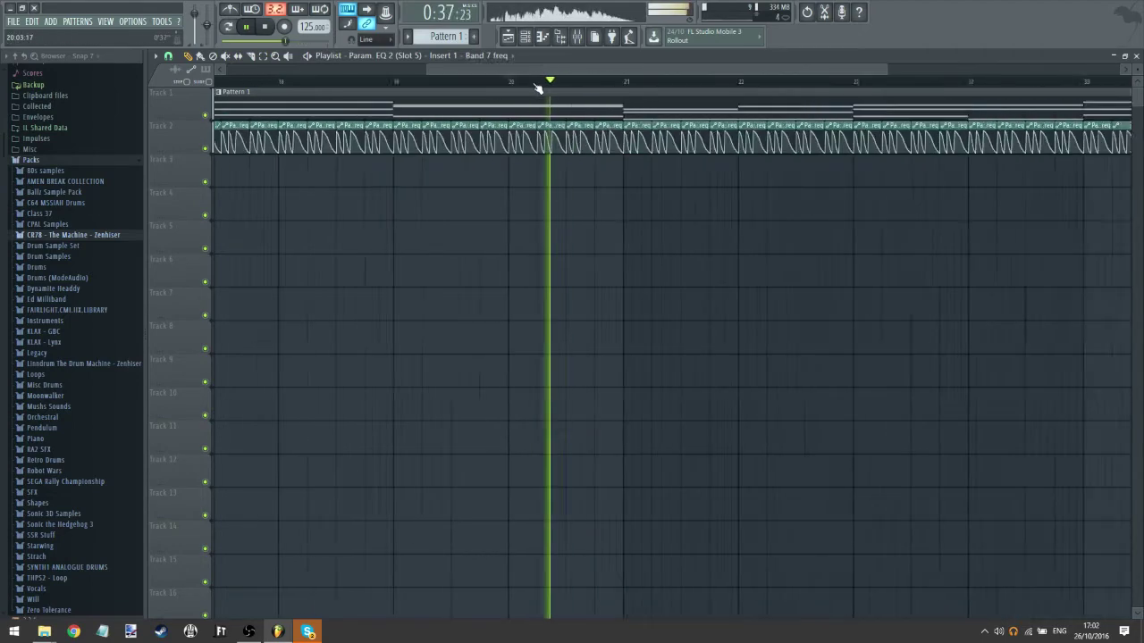
click(246, 28)
- Return the song position to the start of the arrangement
drag(423, 70, 440, 71)
scroll(475, 83, down, 5)
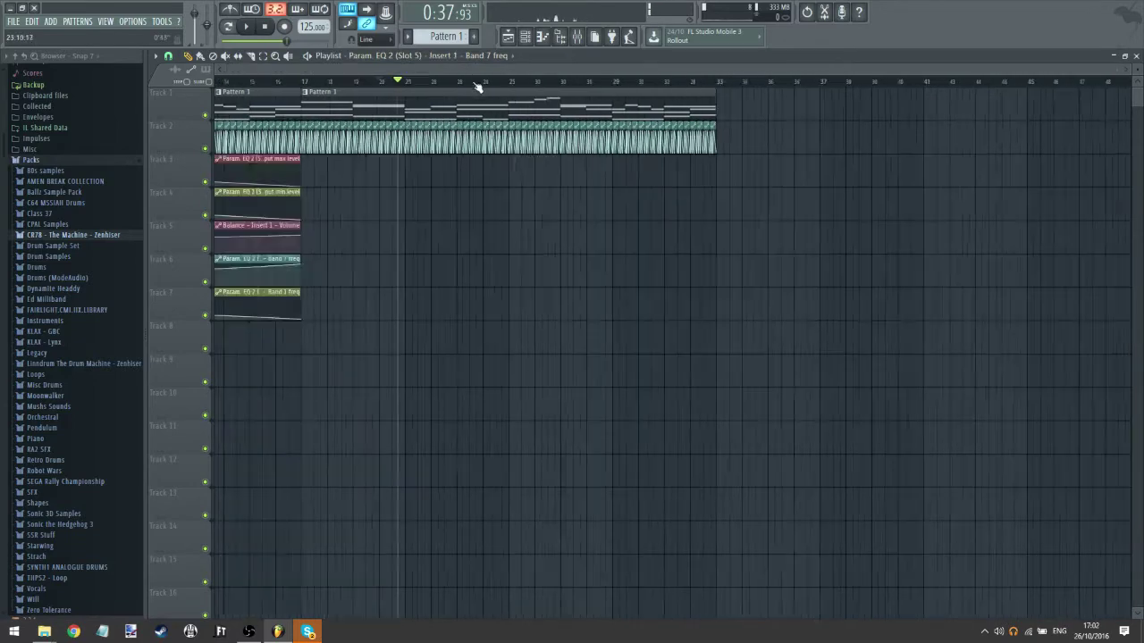
drag(298, 83, 155, 82)
scroll(183, 342, down, 1)
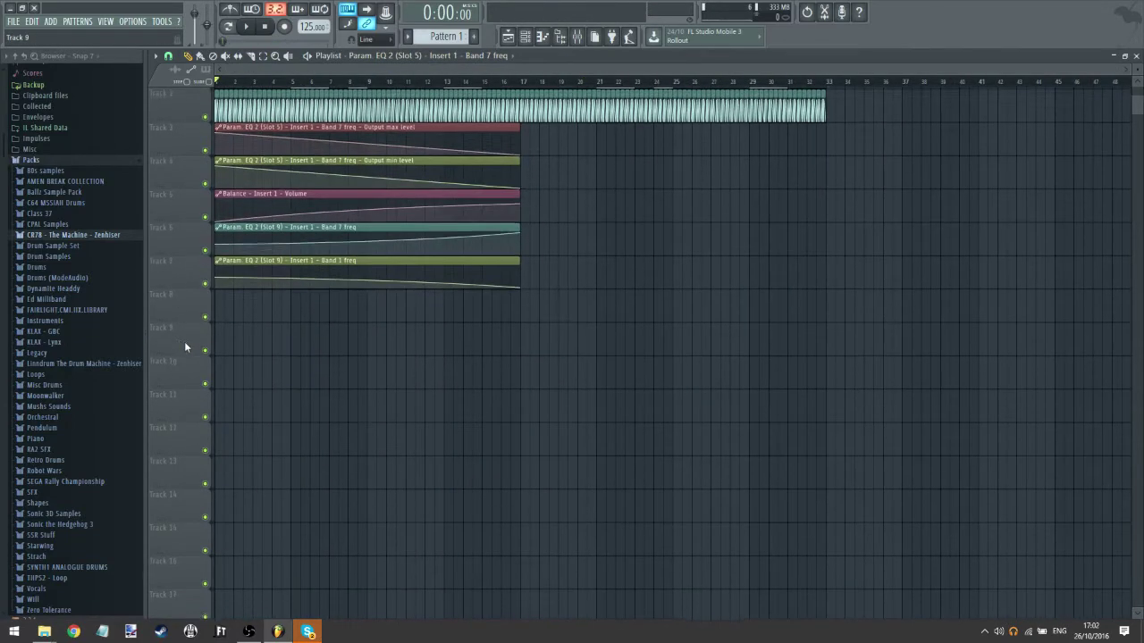
scroll(184, 342, up, 1)
double_click(223, 159)
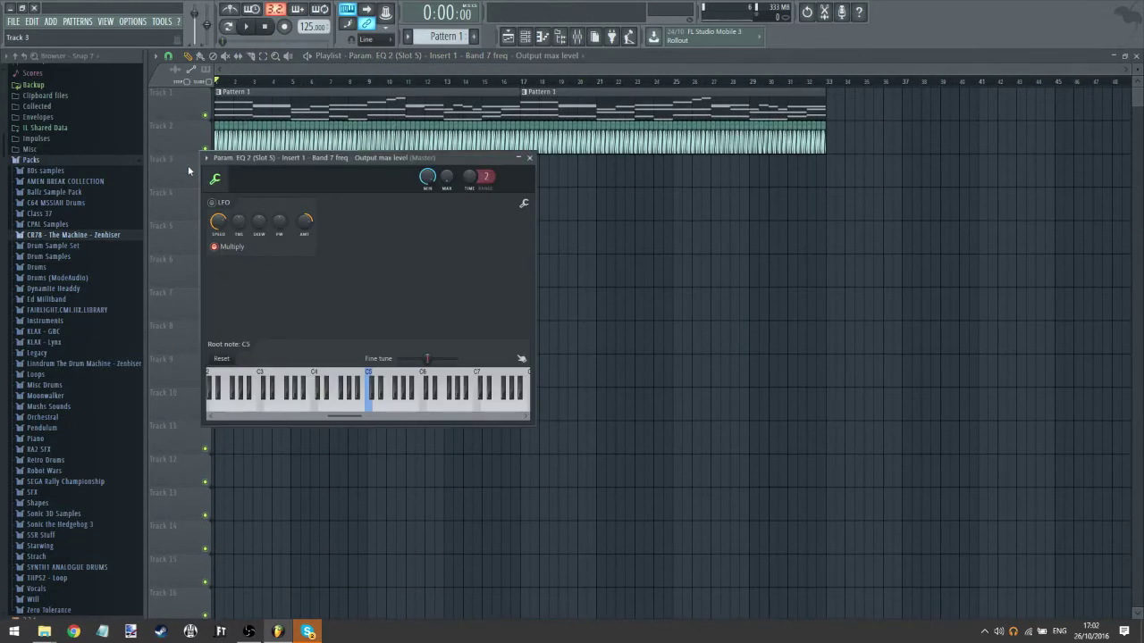
click(530, 158)
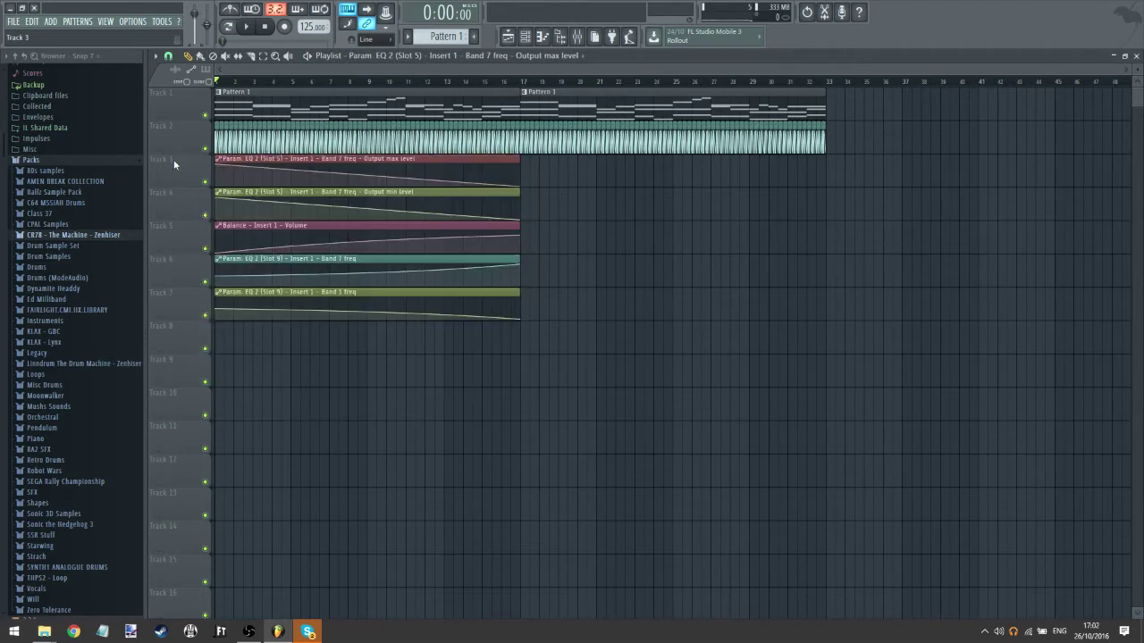
- Collapse the automation tracks 2 through 7 in the playlist to their minimum height
click(159, 183)
click(159, 182)
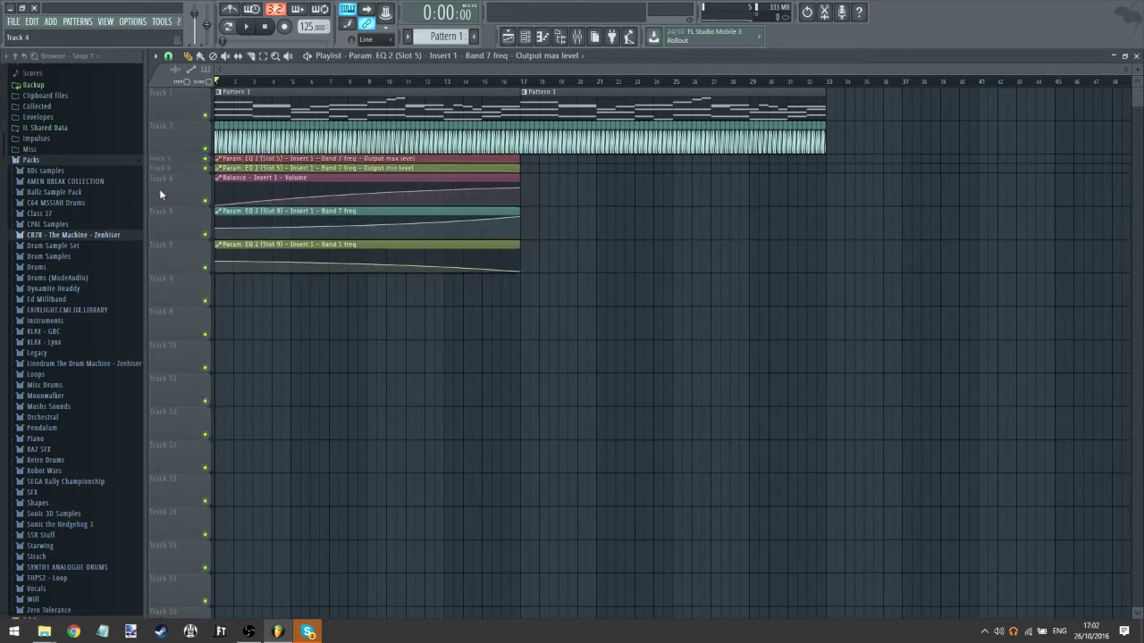
click(155, 210)
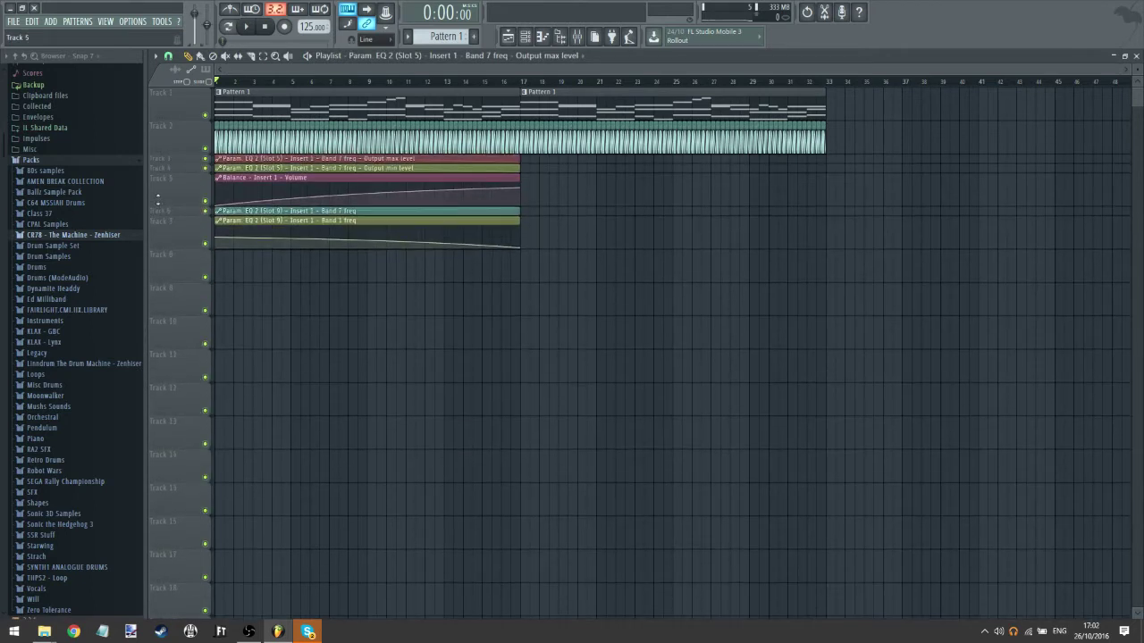
click(159, 200)
click(159, 222)
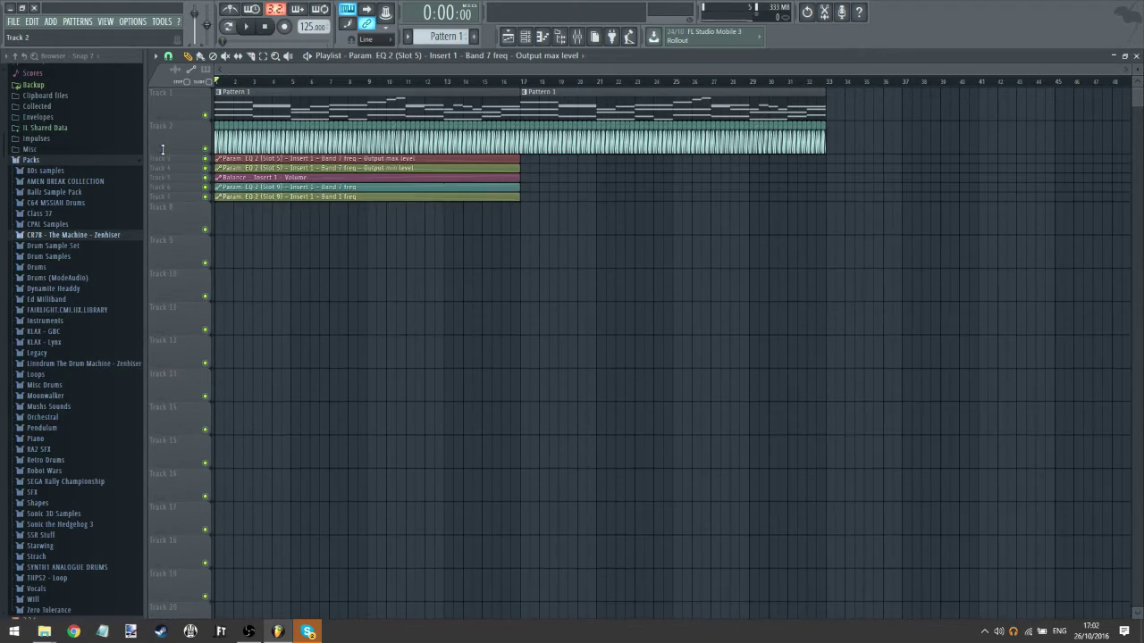
click(162, 150)
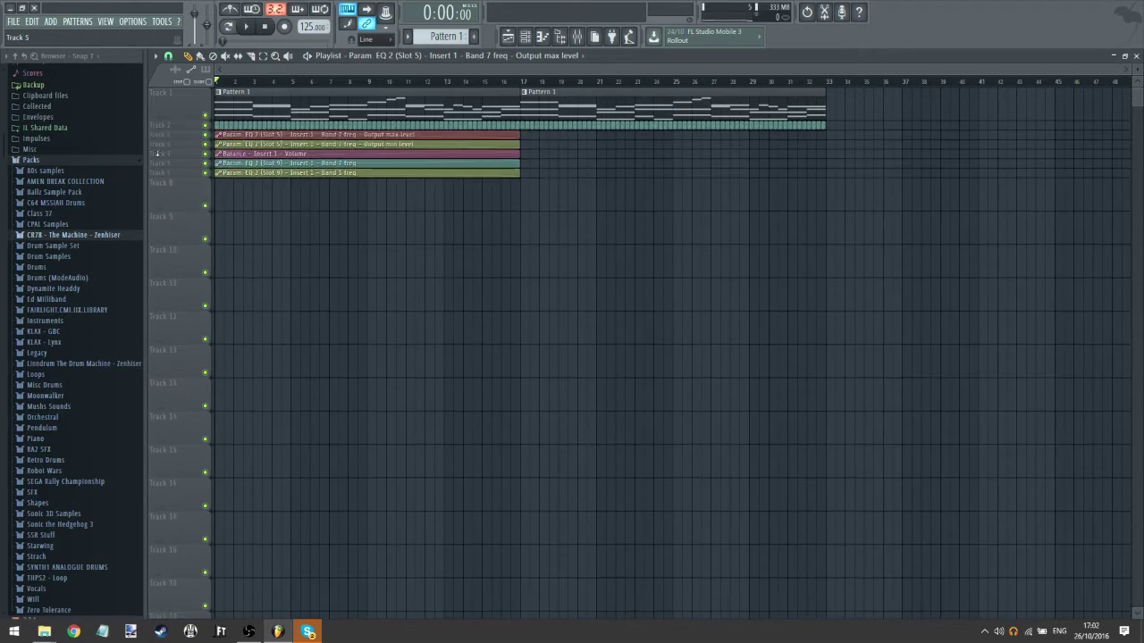
- Play the song from the start and insert a Tone2FireBird synth channel after the GTG 44 S channel
click(256, 30)
scroll(241, 73, up, 2)
click(524, 36)
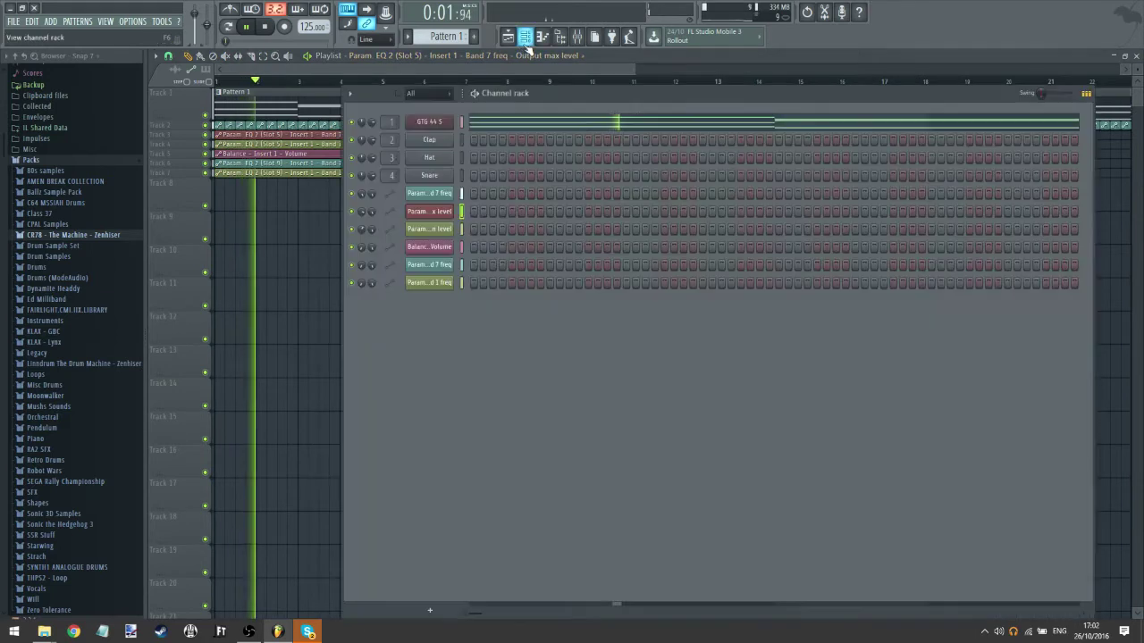
right_click(454, 119)
mouse_move(513, 191)
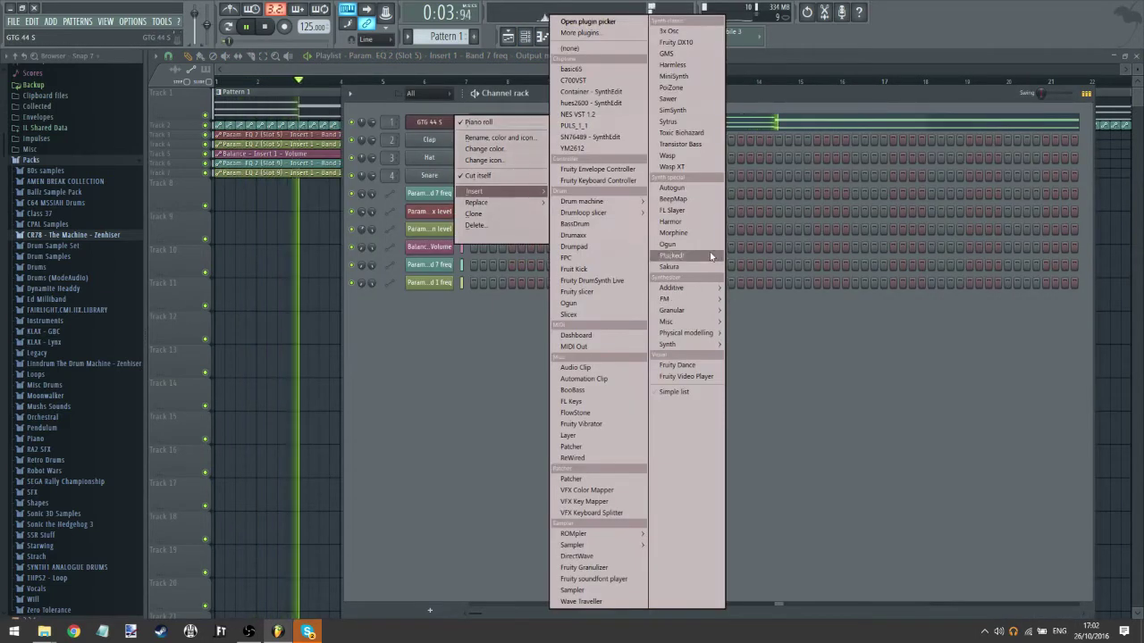
mouse_move(680, 344)
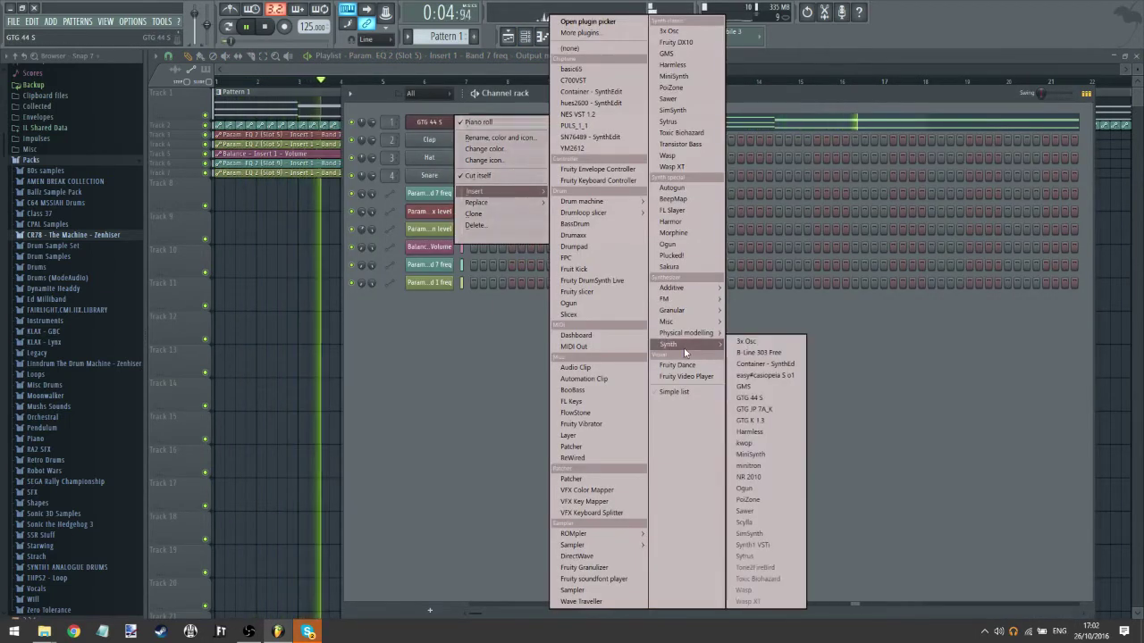
click(777, 570)
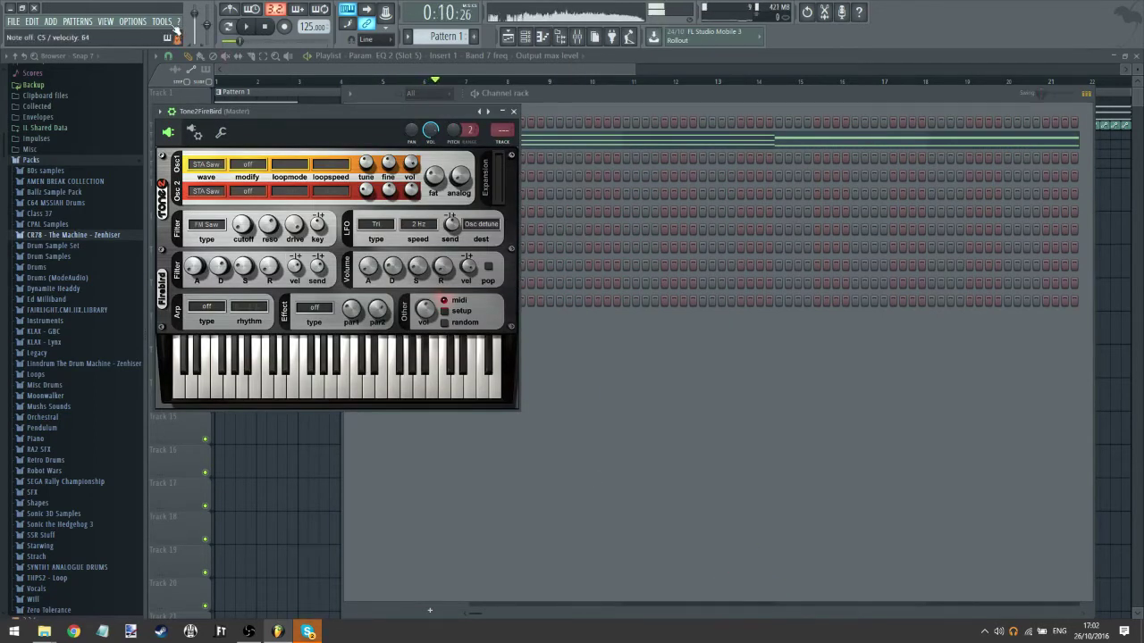
- Audition the GAT Chordpad MS preset on the Tone2FireBird synth, and load the ARP Raindrops MS preset instead
right_click(488, 112)
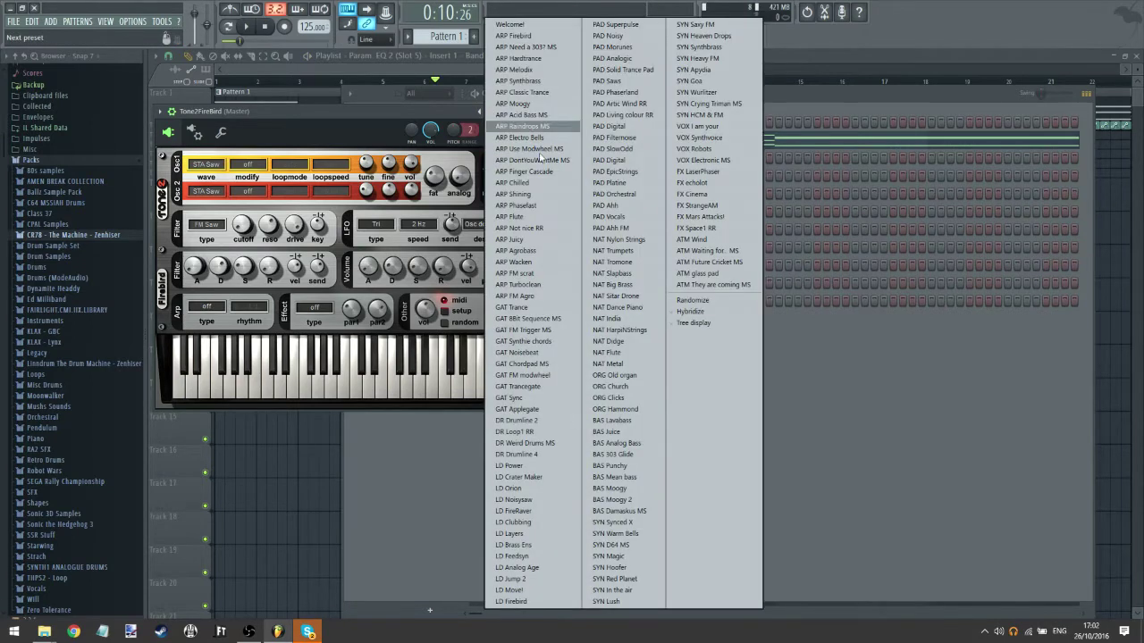
click(511, 471)
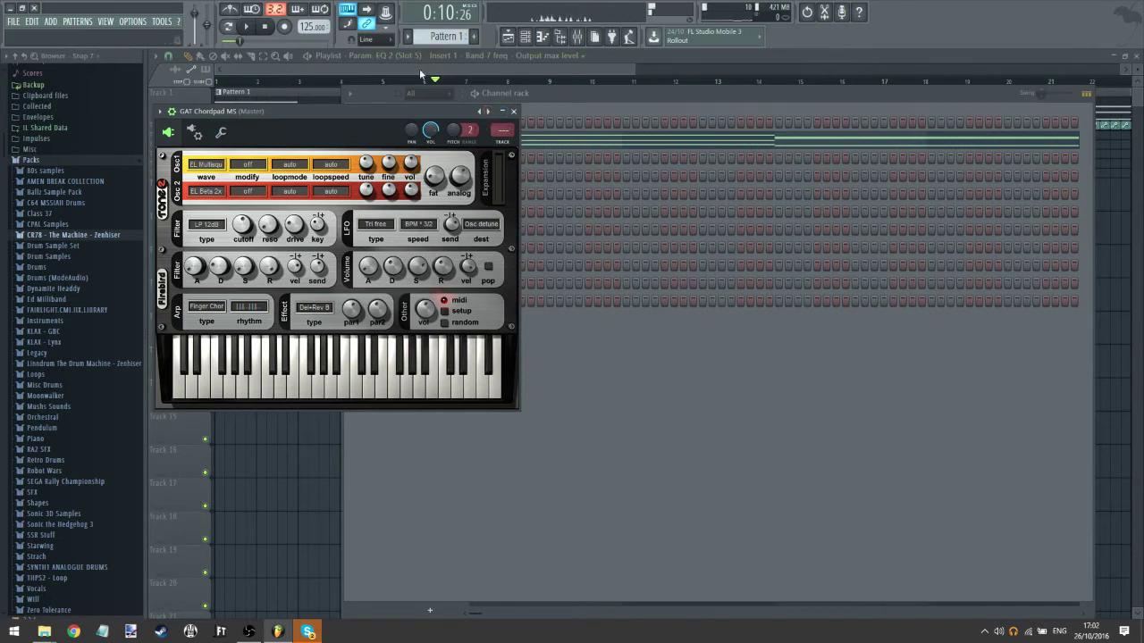
click(492, 130)
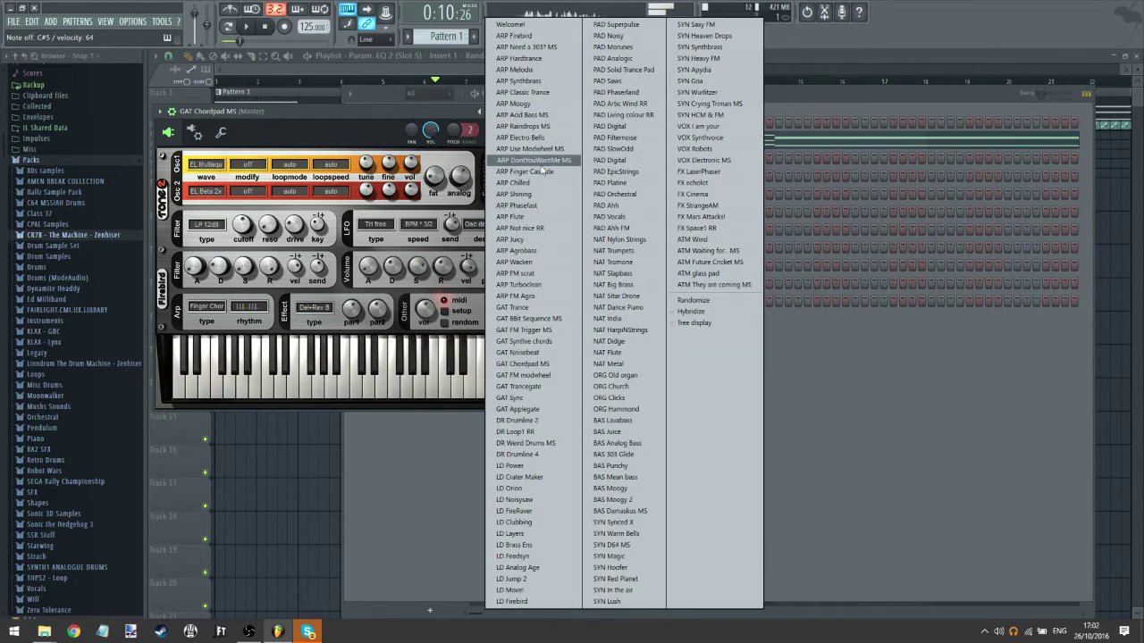
click(534, 127)
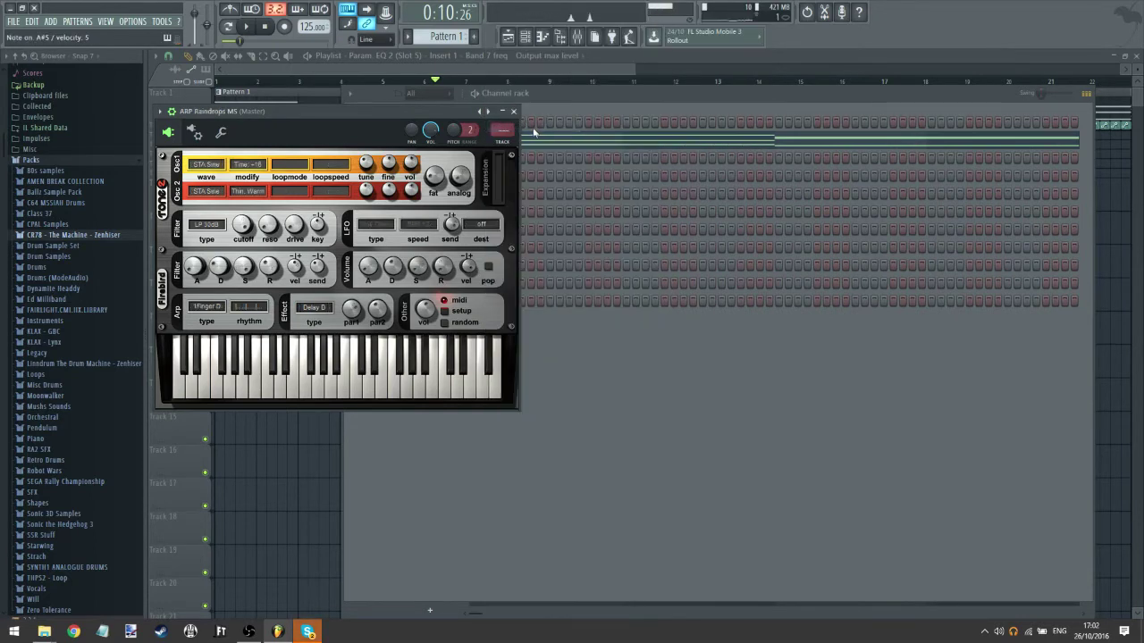
- Set the FireBird arpeggiator type to Down, audition the eighth rhythm pattern in the list, and choose the tenth
click(207, 307)
click(211, 311)
click(210, 311)
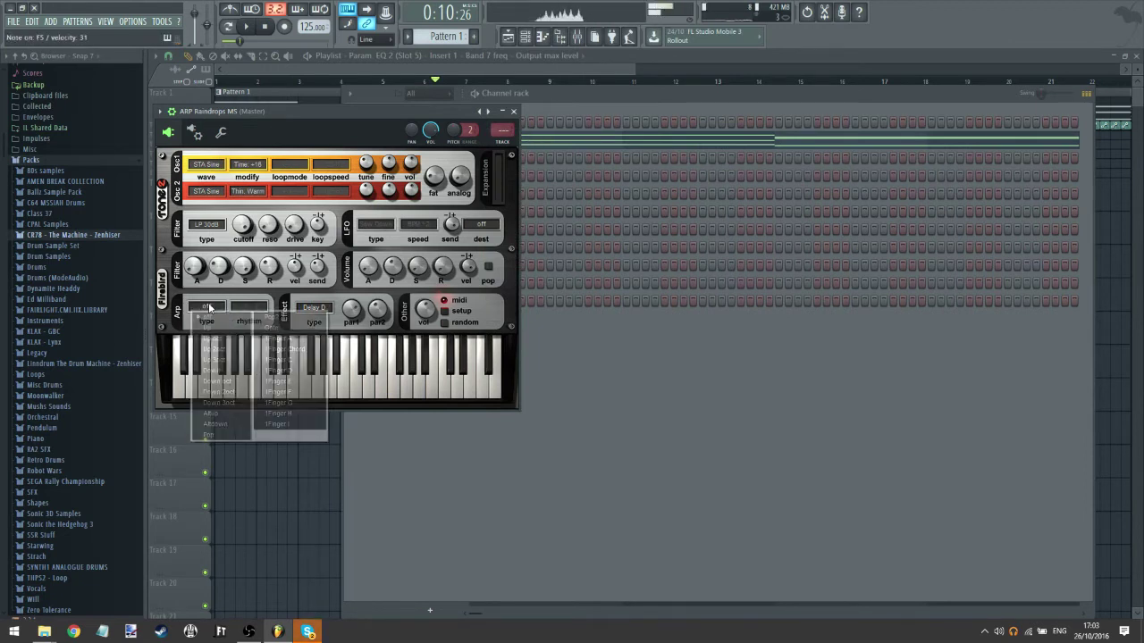
click(224, 373)
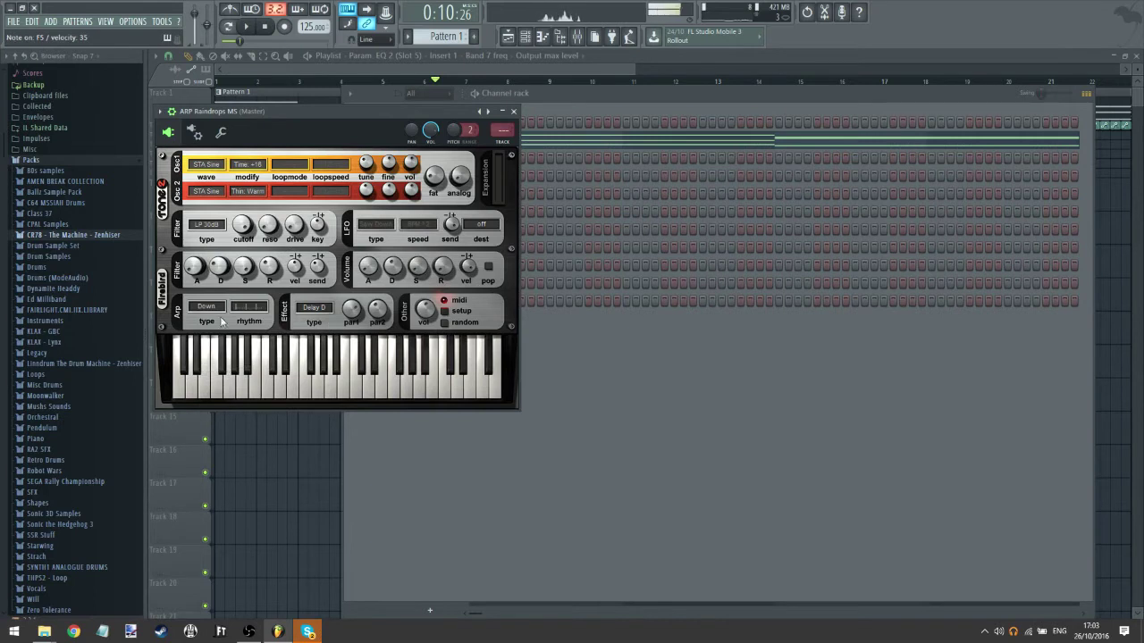
click(248, 307)
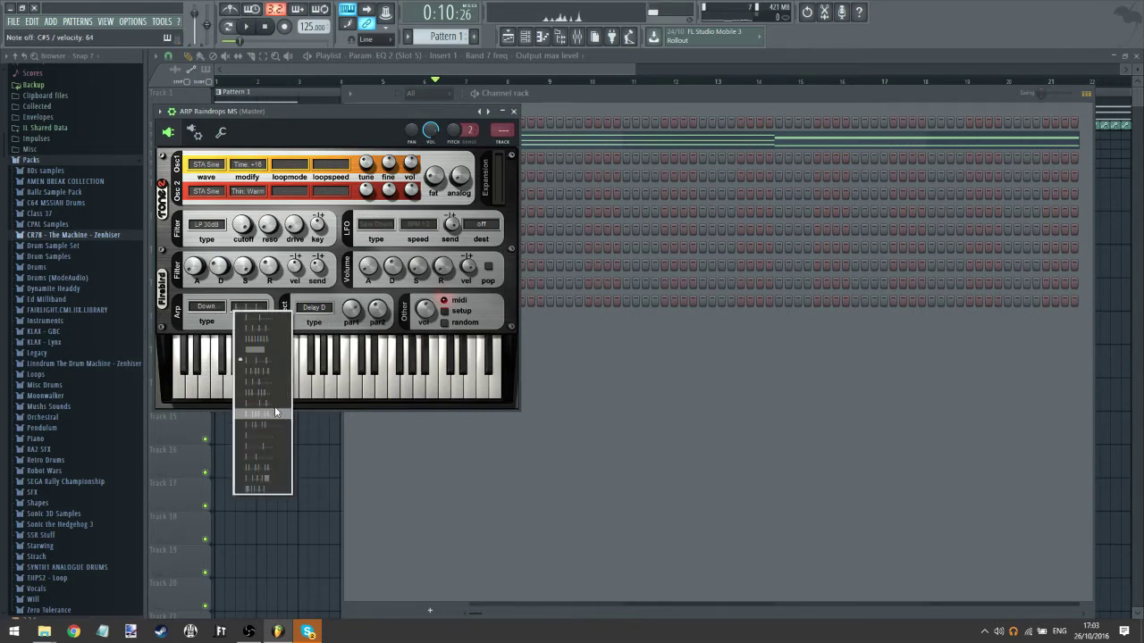
click(265, 393)
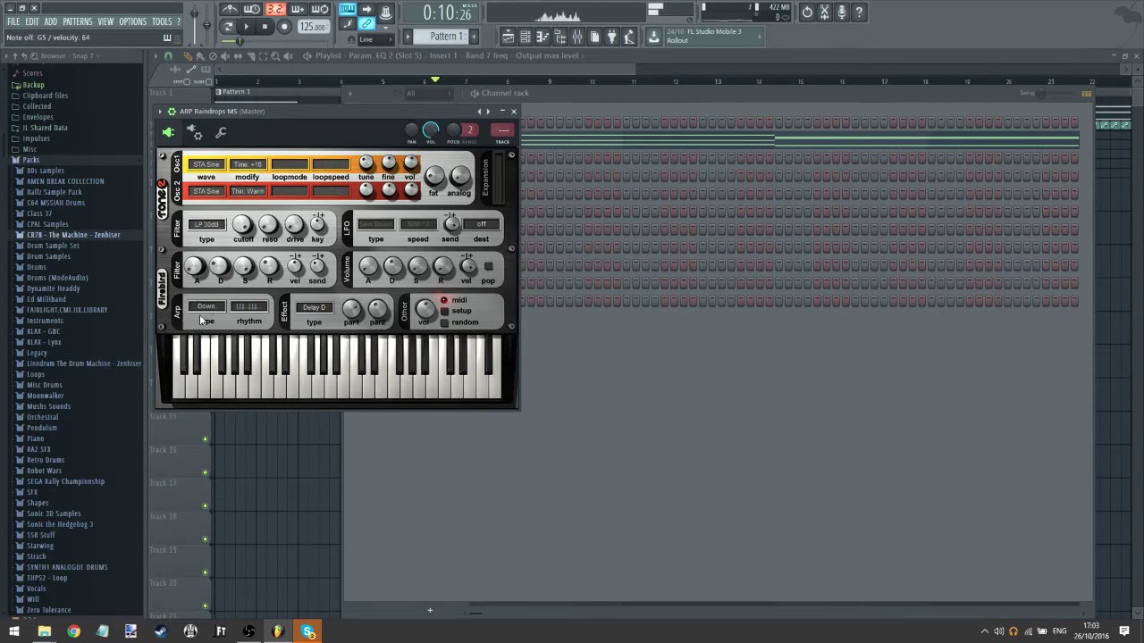
click(243, 311)
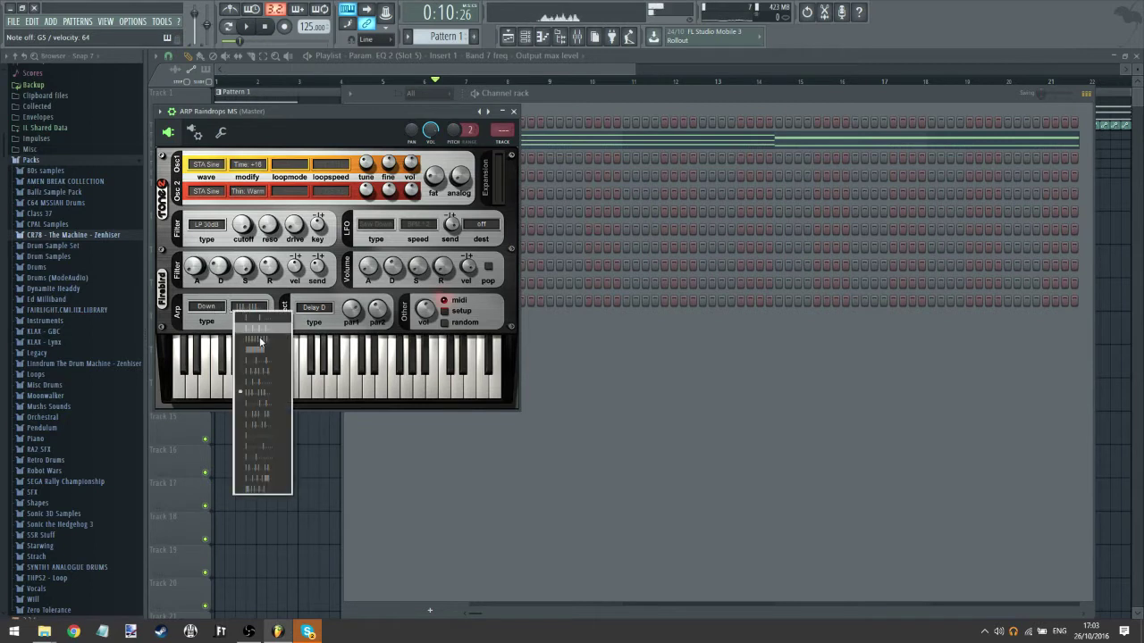
click(282, 414)
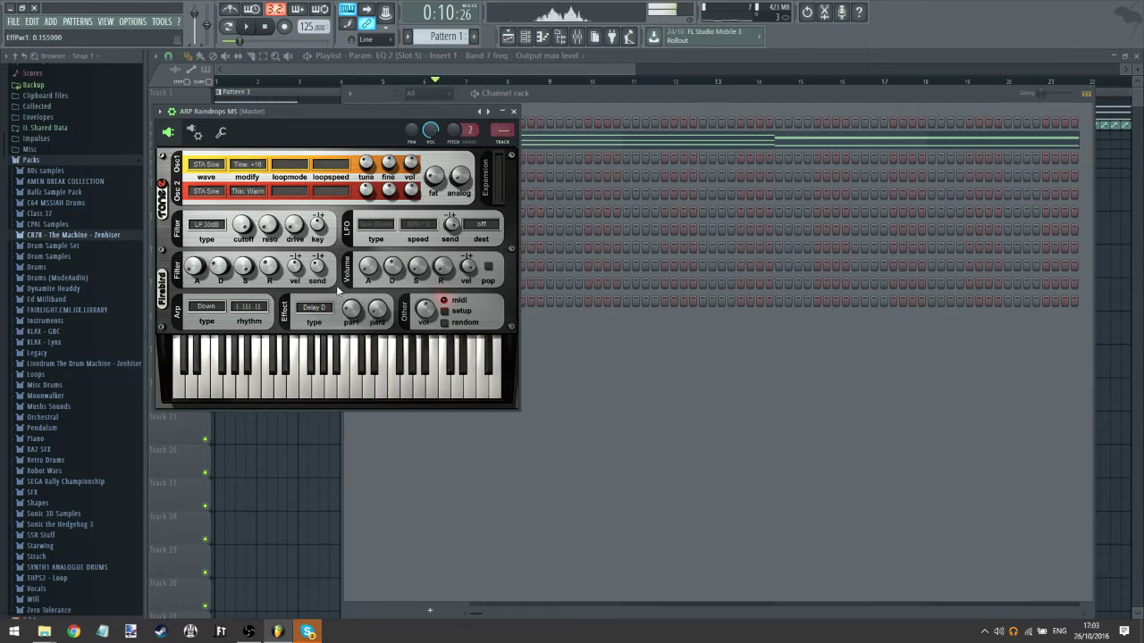
- Try the EL Beta 4x, STA Comb, STA Noise, STA Saw and STA Pulse waves on oscillator 1
click(206, 166)
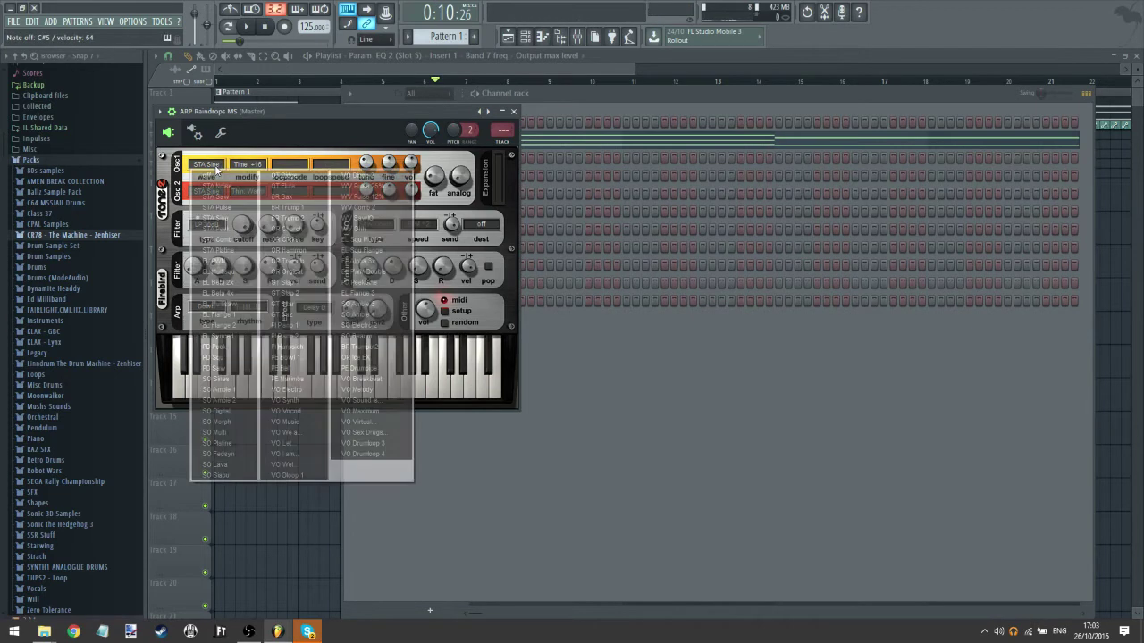
click(245, 289)
click(214, 166)
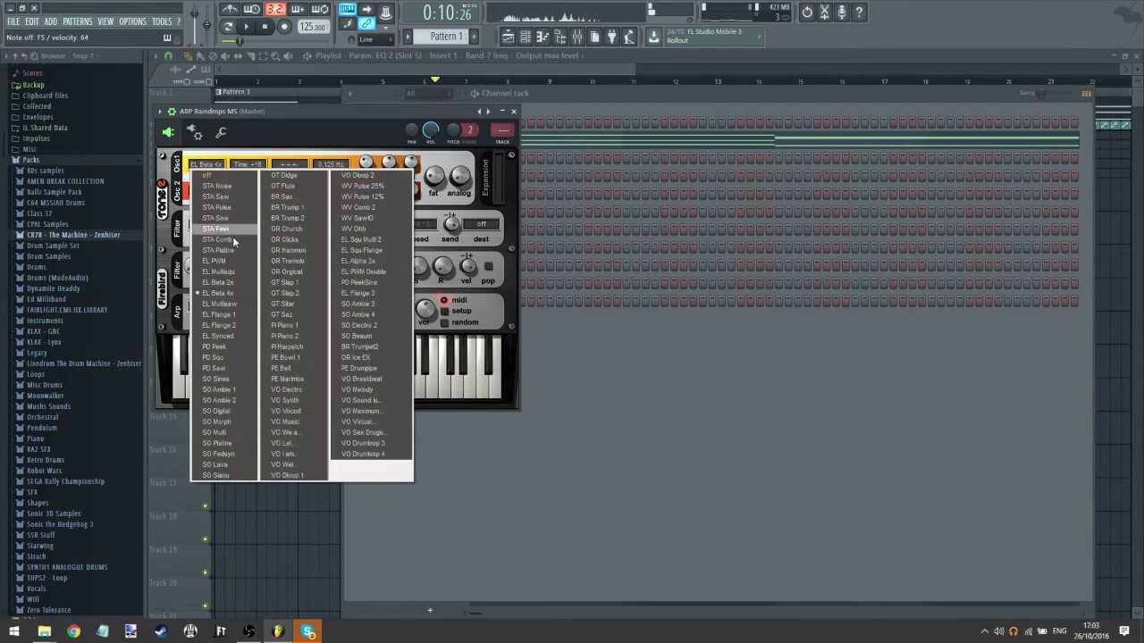
click(234, 241)
click(206, 168)
click(221, 187)
click(206, 165)
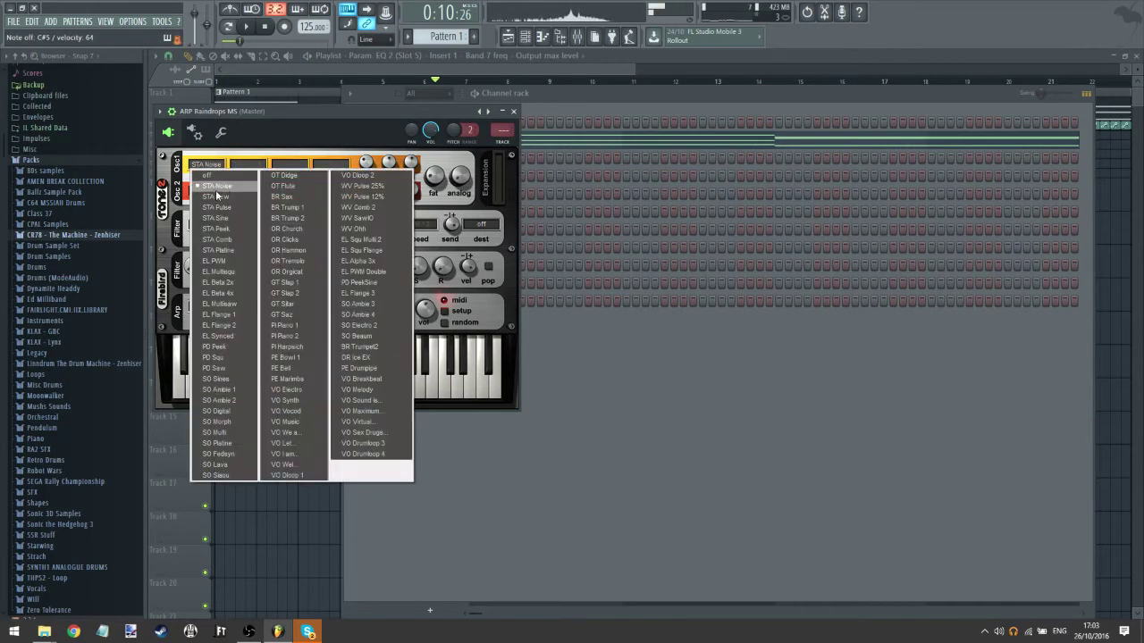
click(219, 197)
click(207, 165)
click(226, 208)
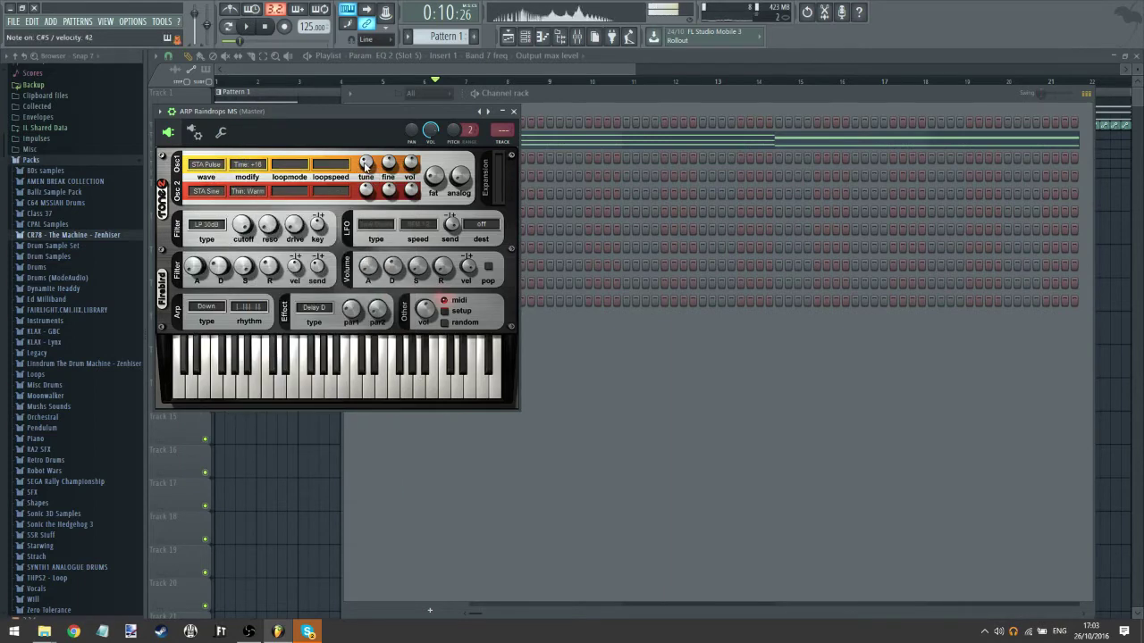
- Retune oscillator 1 and set its wave to STA Sine, with the arpeggiator type set to Down oct
drag(370, 167, 365, 148)
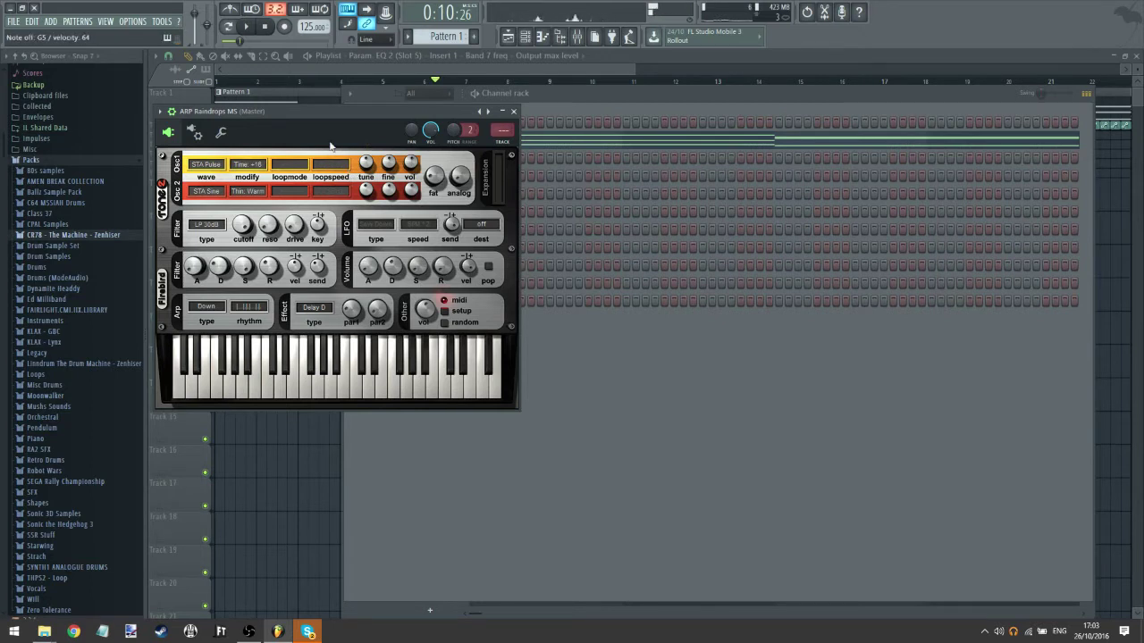
click(204, 346)
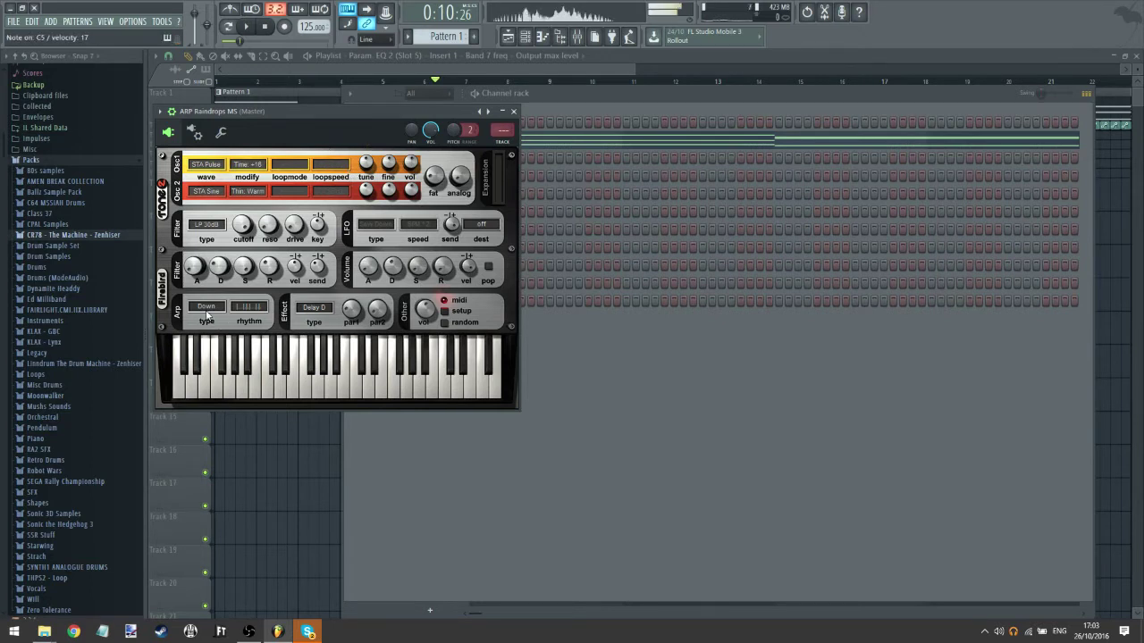
click(204, 306)
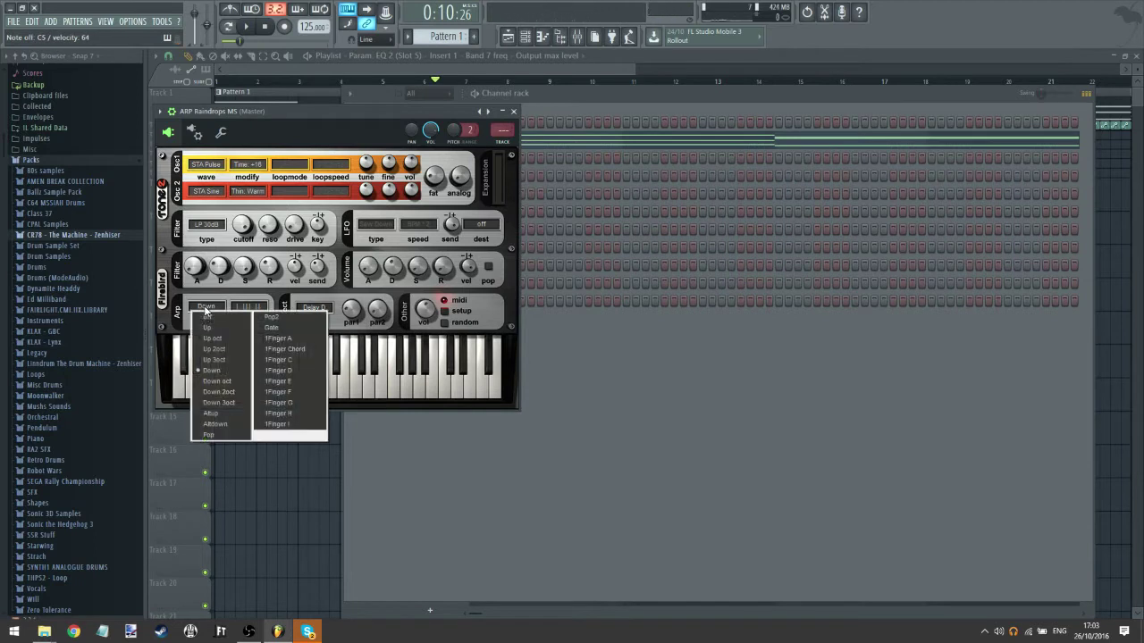
click(236, 383)
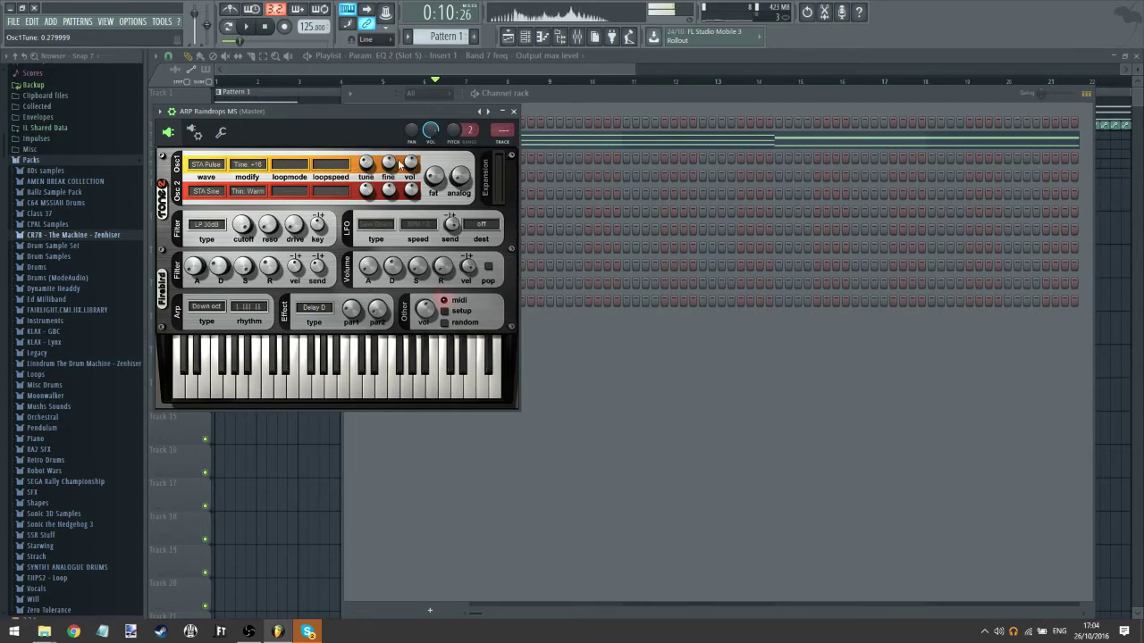
click(206, 165)
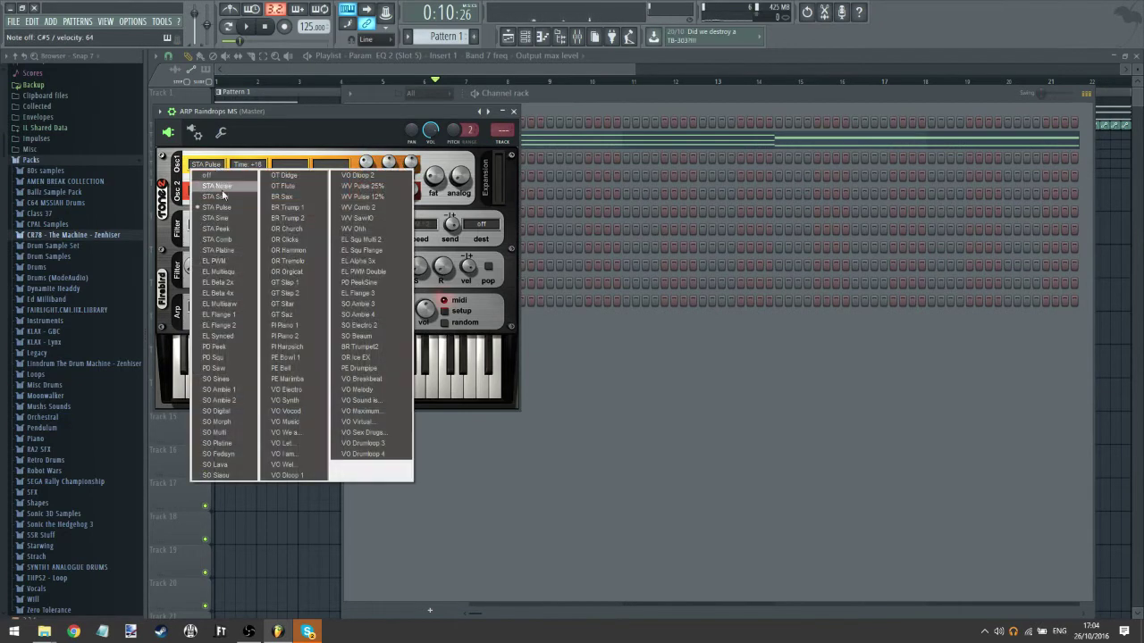
click(219, 222)
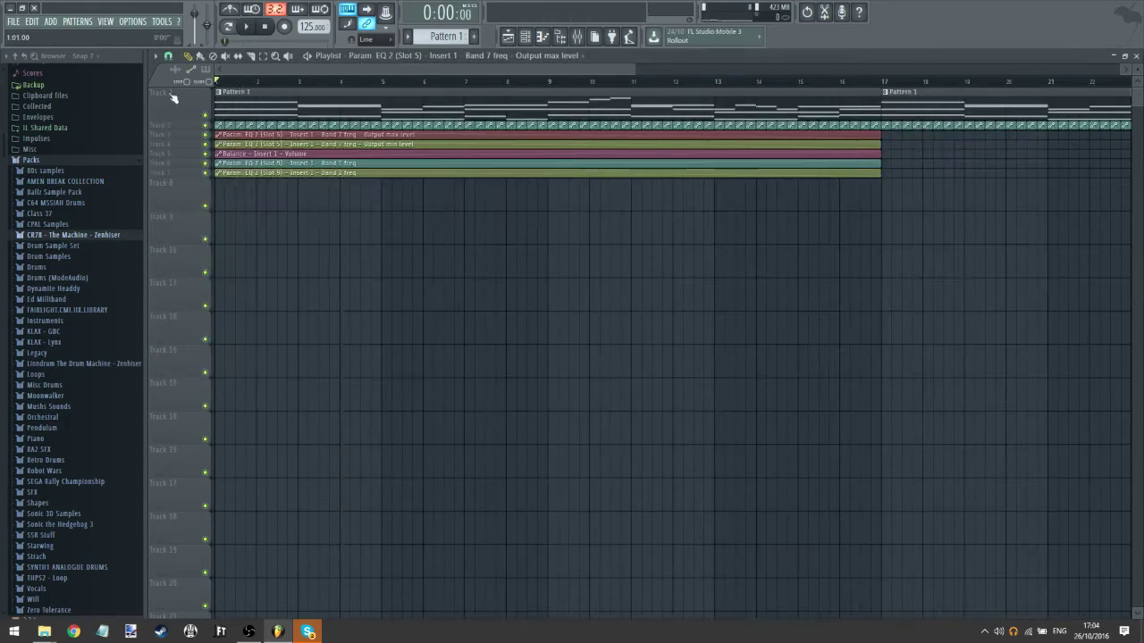
- Copy all GTG 44 S piano roll notes from Pattern 1 into the ARP Raindrops MS piano roll of Pattern 2
click(247, 28)
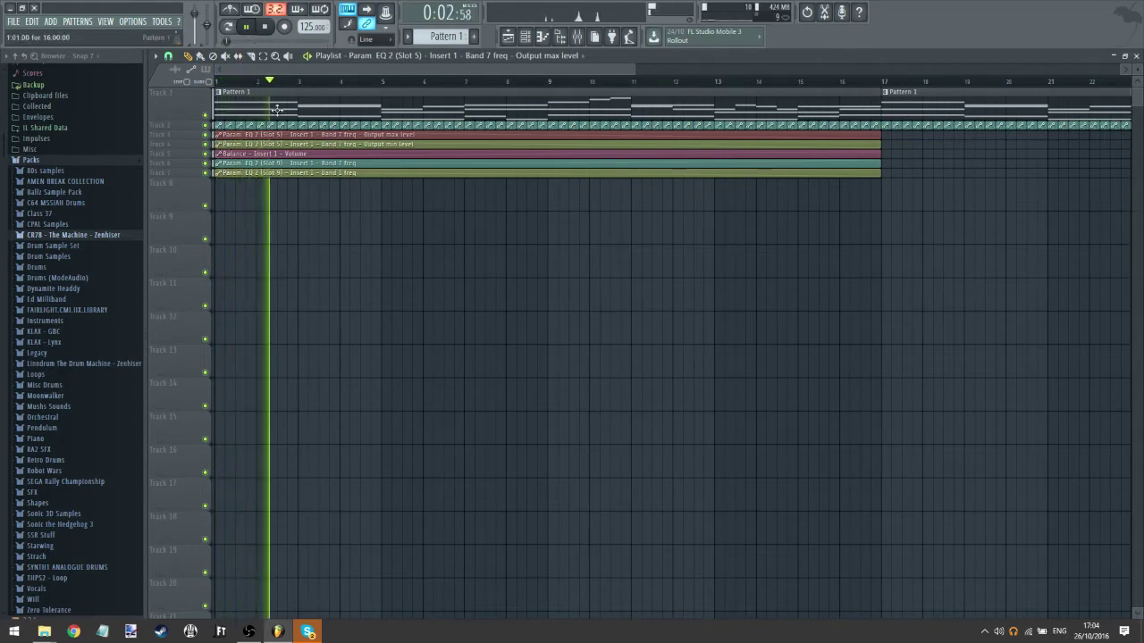
click(248, 27)
key(F7)
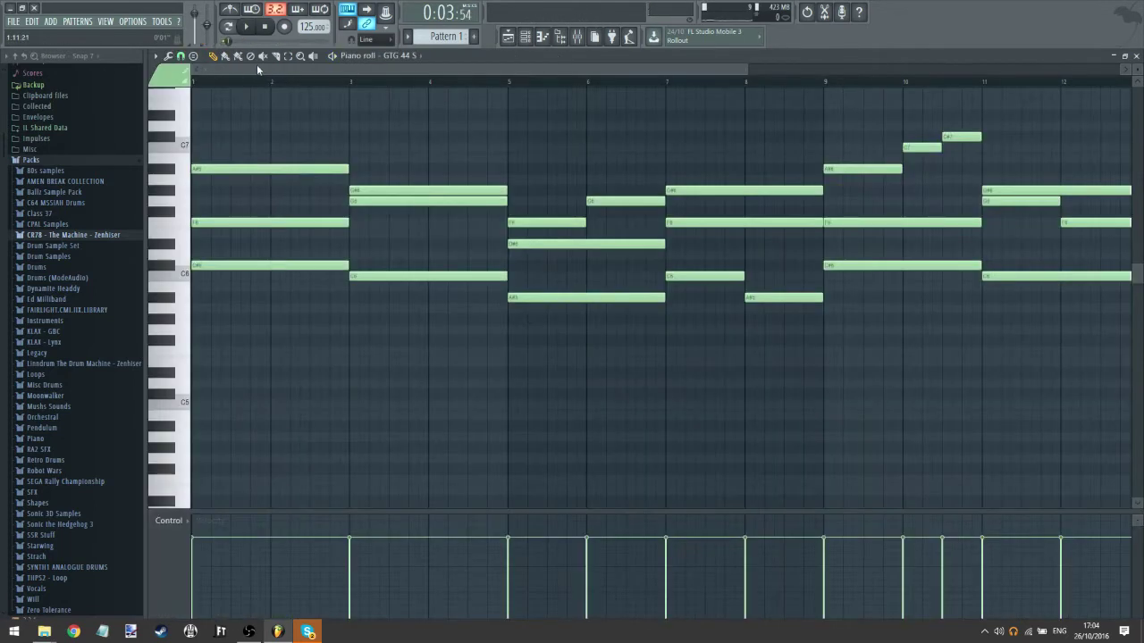
key(ctrl+a)
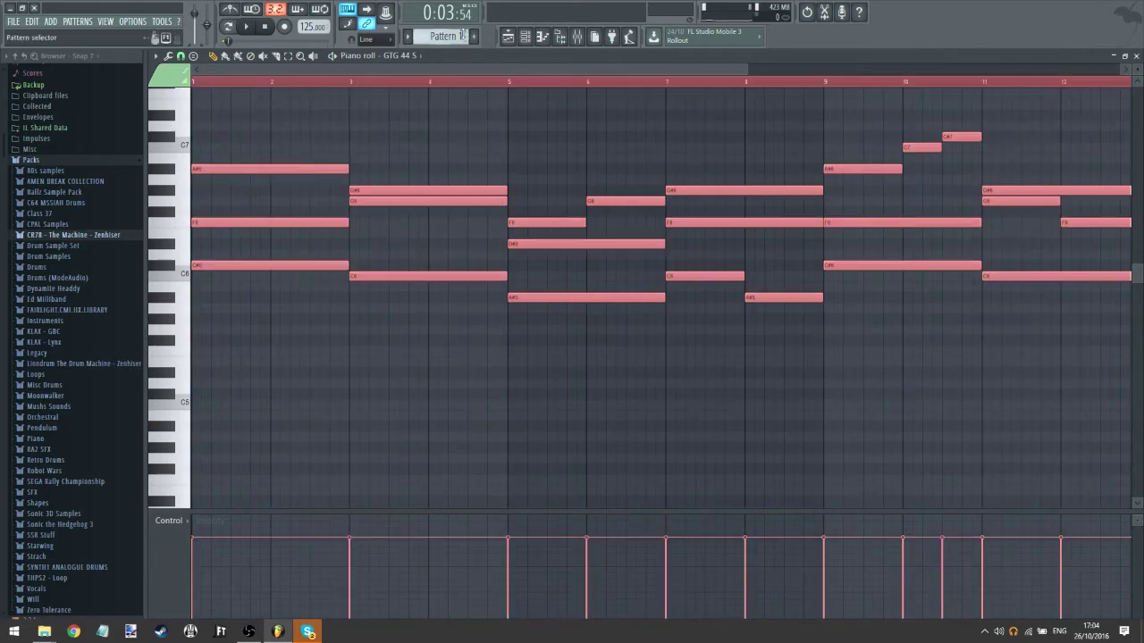
scroll(462, 36, down, 1)
click(392, 67)
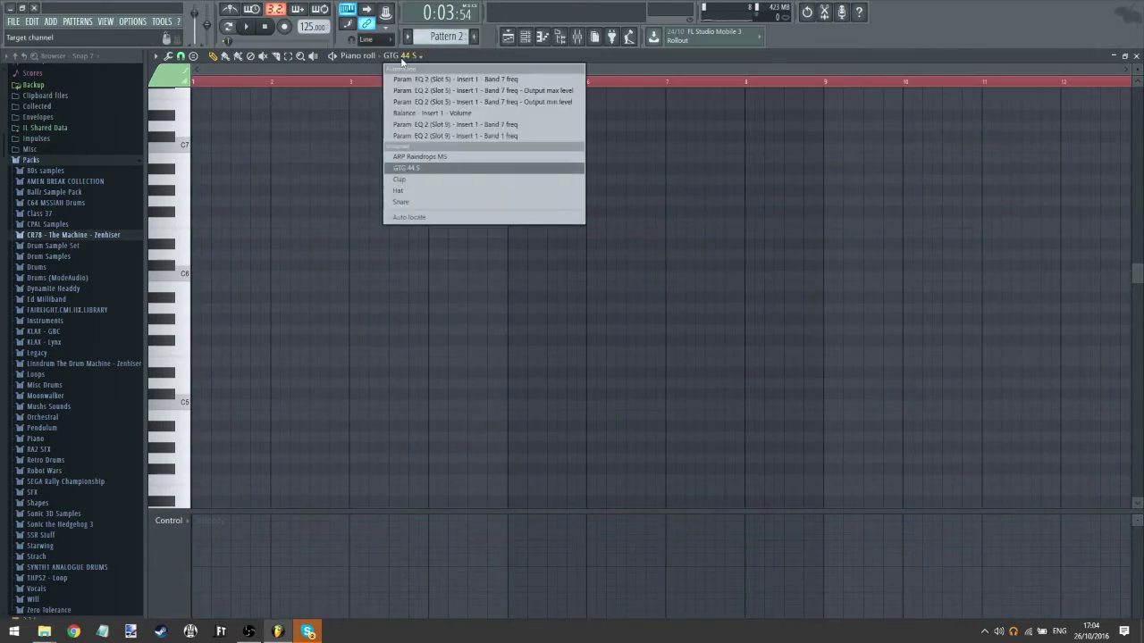
click(402, 168)
- While Pattern 2 plays, transpose all copied ARP Raindrops MS notes down one octave and set the tempo to 100 BPM
key(space)
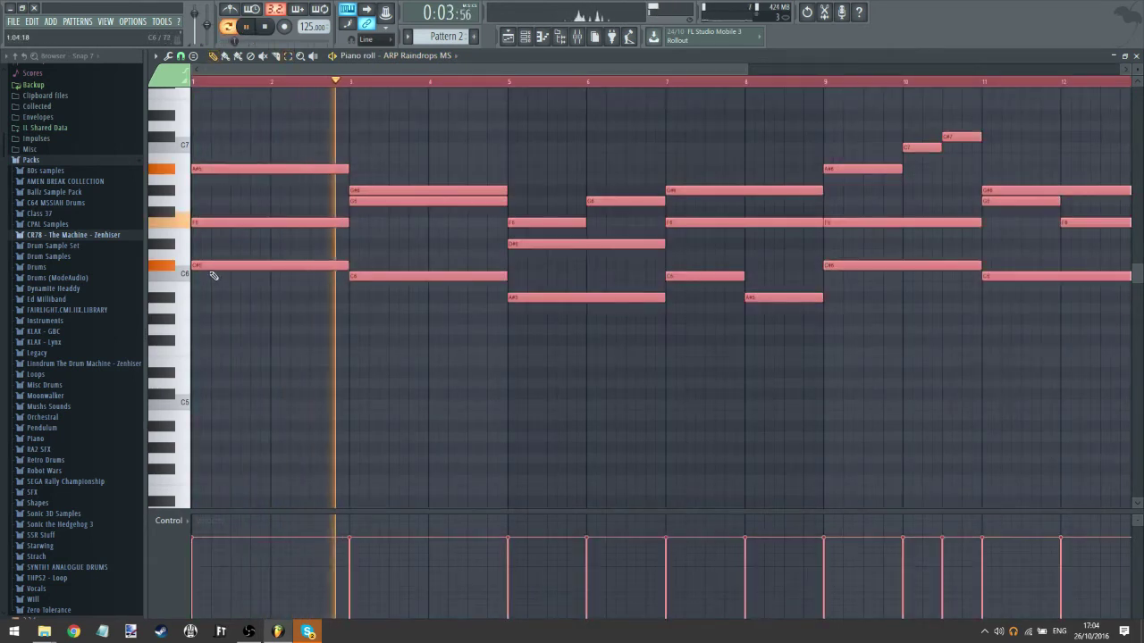
drag(195, 265, 195, 393)
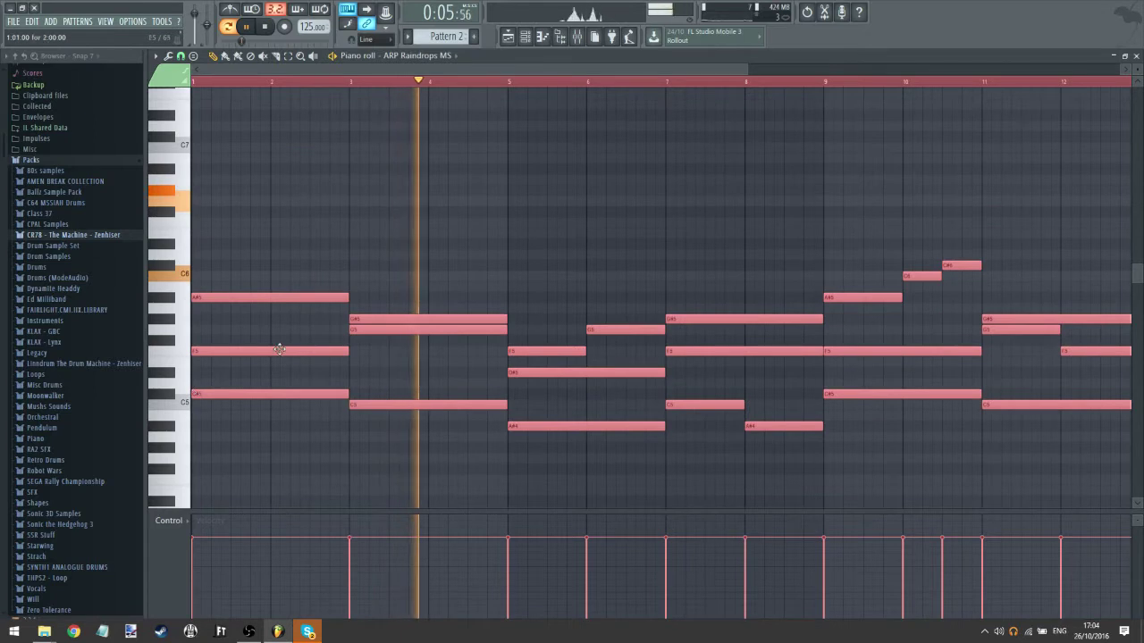
click(223, 41)
drag(299, 27, 299, 50)
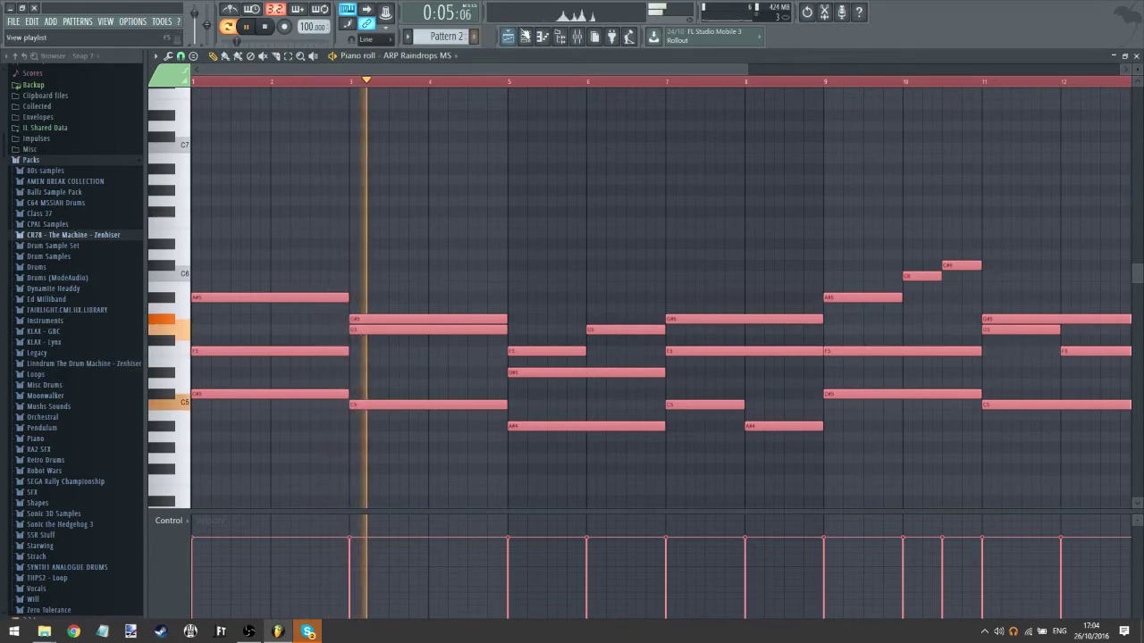
- Route the ARP Raindrops MS channel to mixer track 5 and bring its synth window back up
key(F6)
click(427, 120)
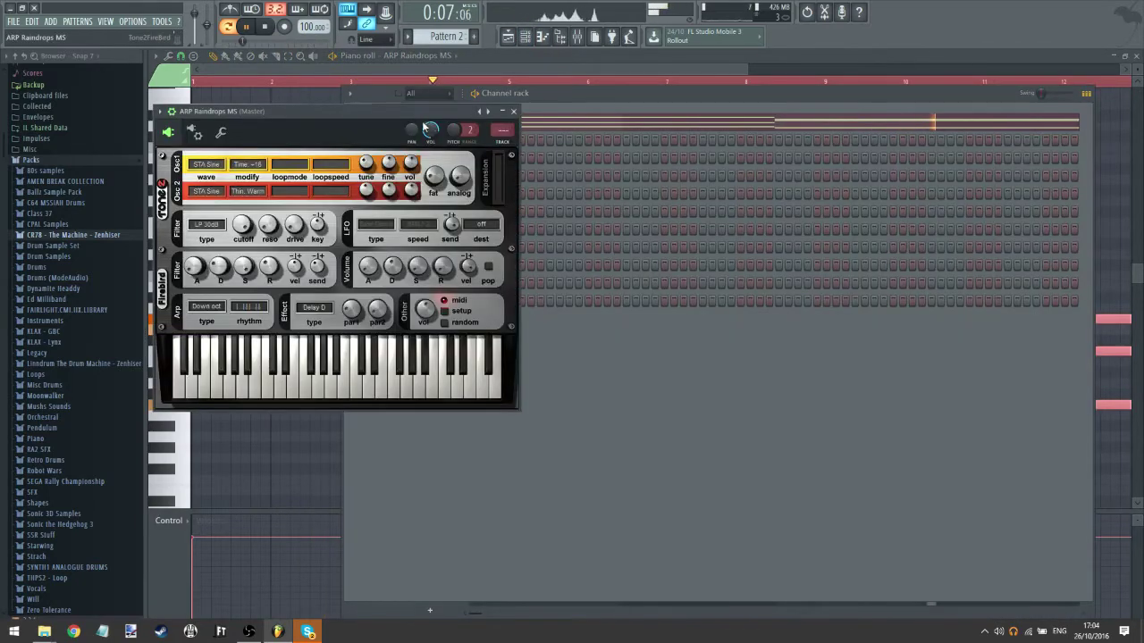
key(F9)
drag(377, 92, 458, 83)
click(245, 112)
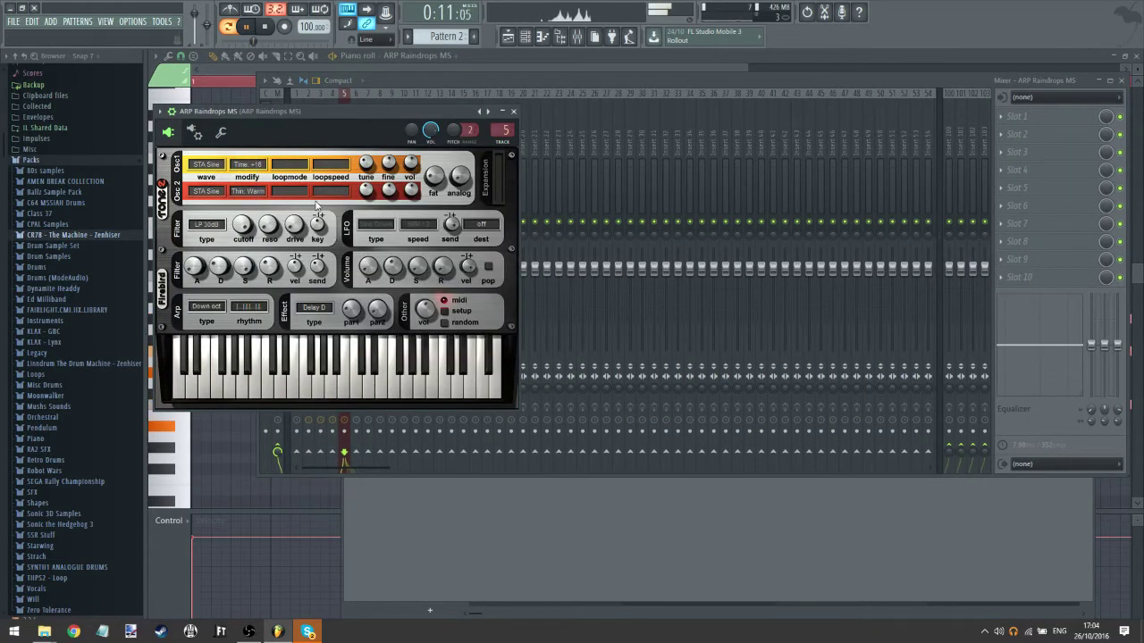
- Adjust the FireBird volume envelope's decay and set its release to about 0.53
drag(385, 270, 393, 296)
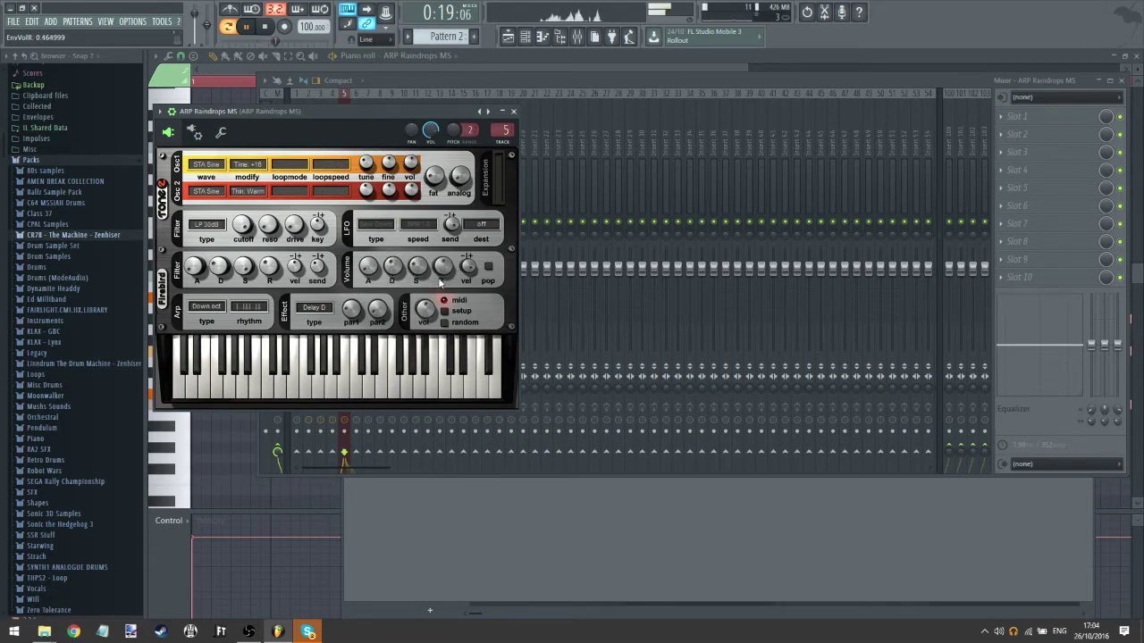
drag(449, 278, 446, 265)
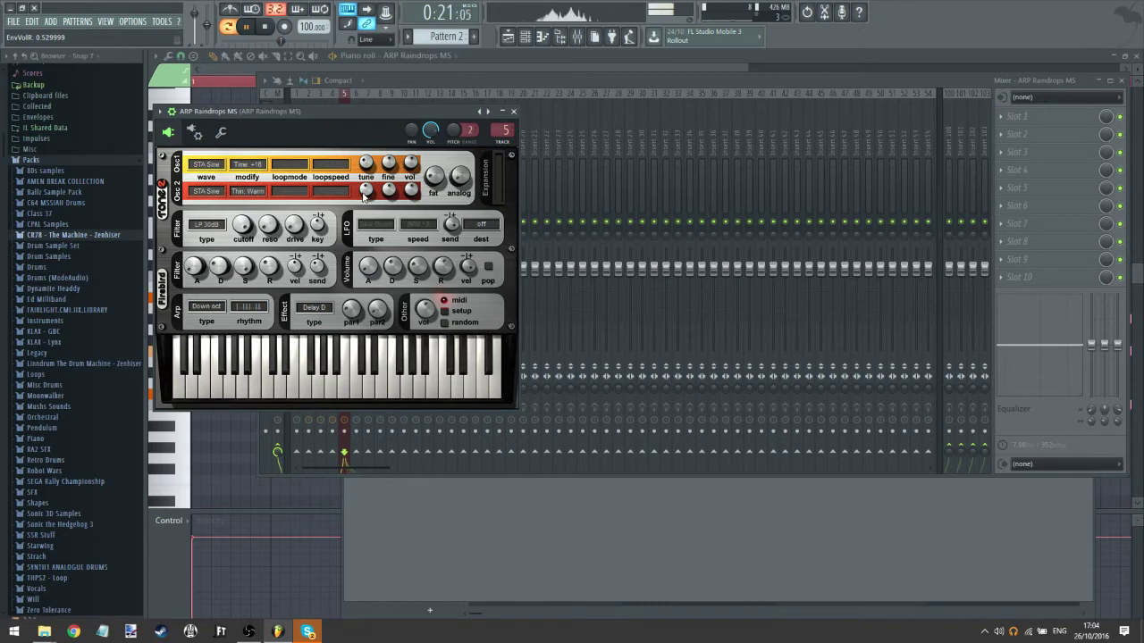
- Try Multi: Hyper2, Filt: LP down and Sync as the Osc 1 modifier while Pattern 2 plays
click(248, 165)
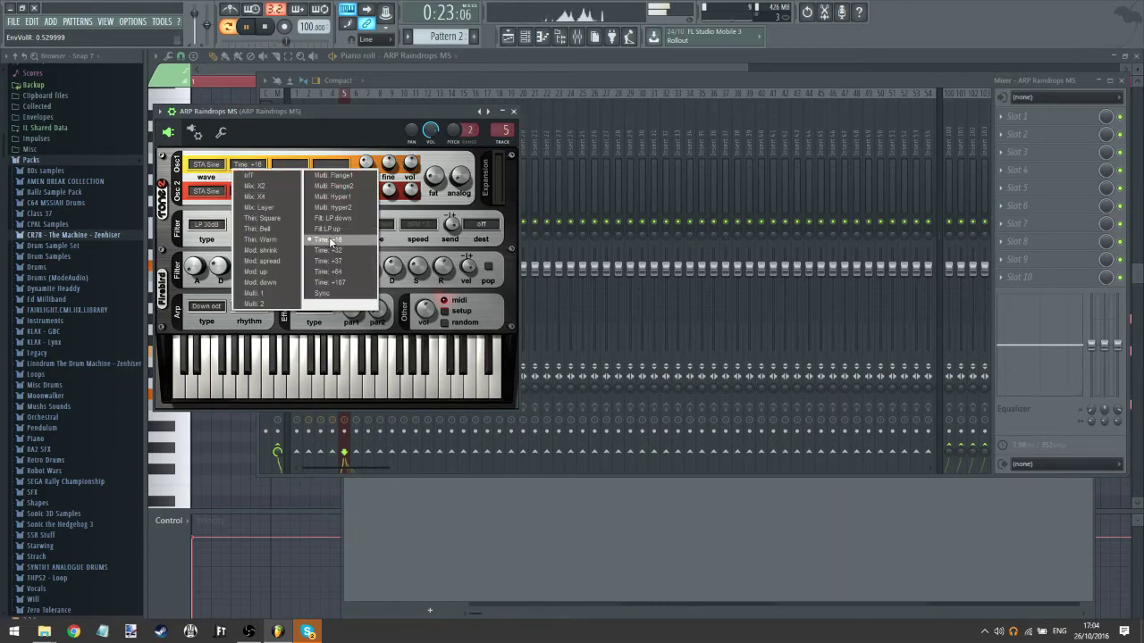
click(345, 214)
click(249, 168)
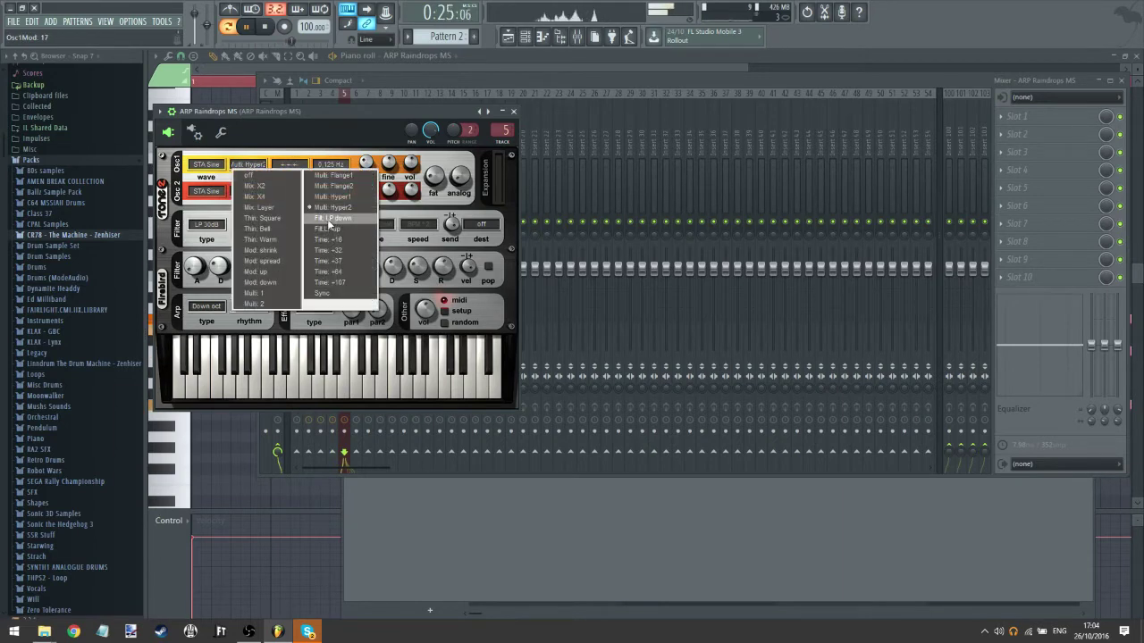
click(330, 218)
click(250, 168)
click(353, 298)
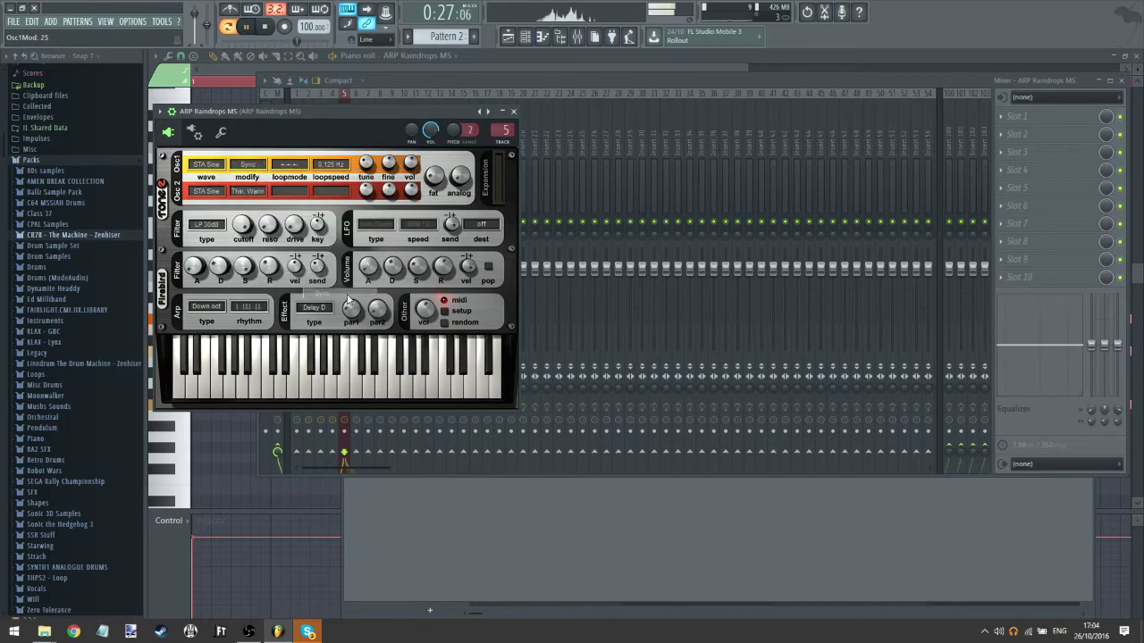
- Audition Mod: spread, Mod: down, Mod: up and Multi: 1 on Osc 1, finishing with its modifier set to off
click(249, 168)
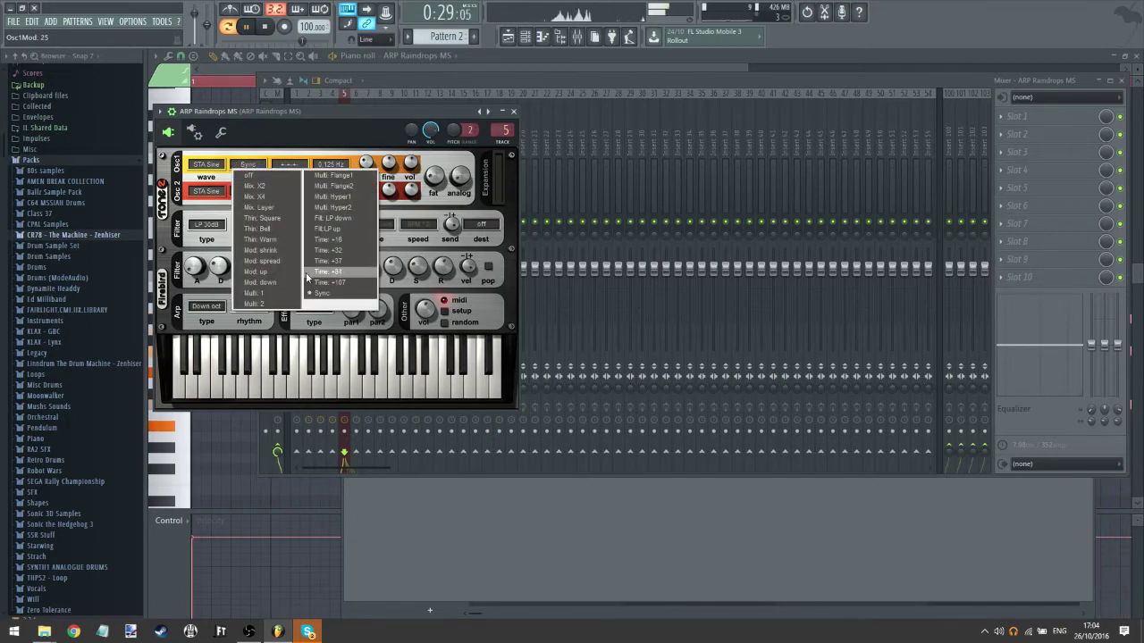
click(268, 261)
click(262, 170)
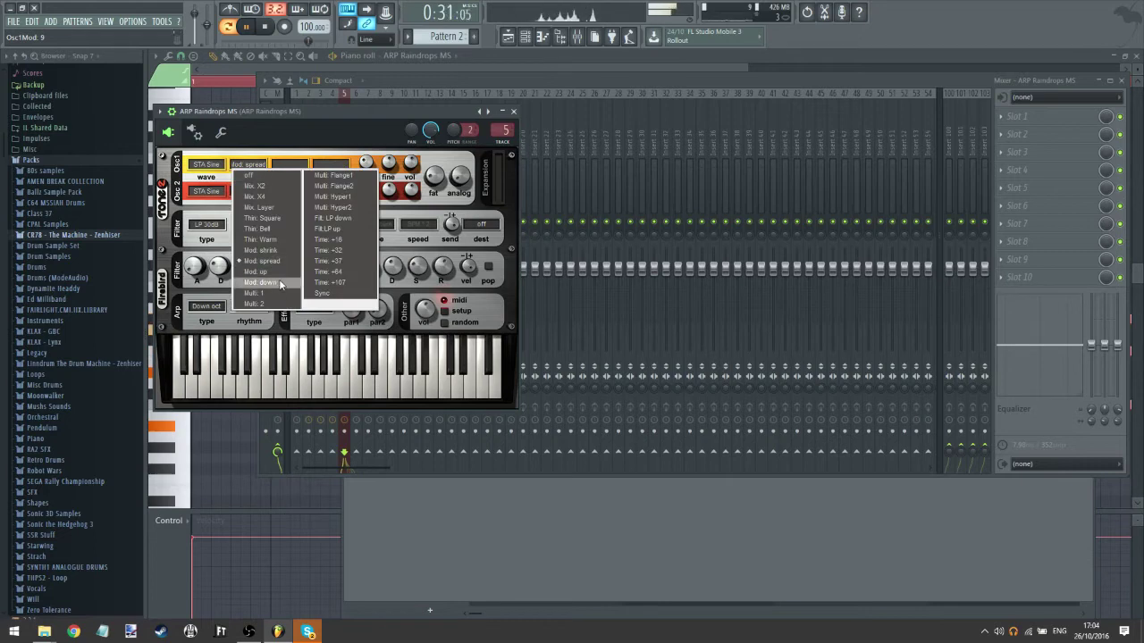
click(261, 282)
click(251, 168)
click(282, 272)
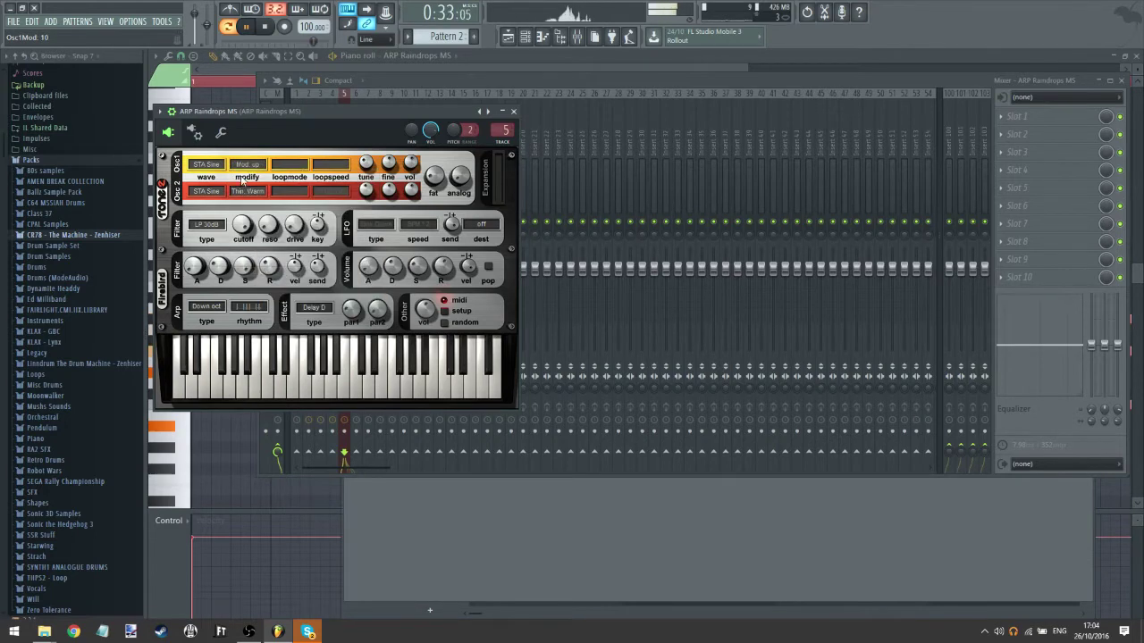
click(251, 166)
click(254, 294)
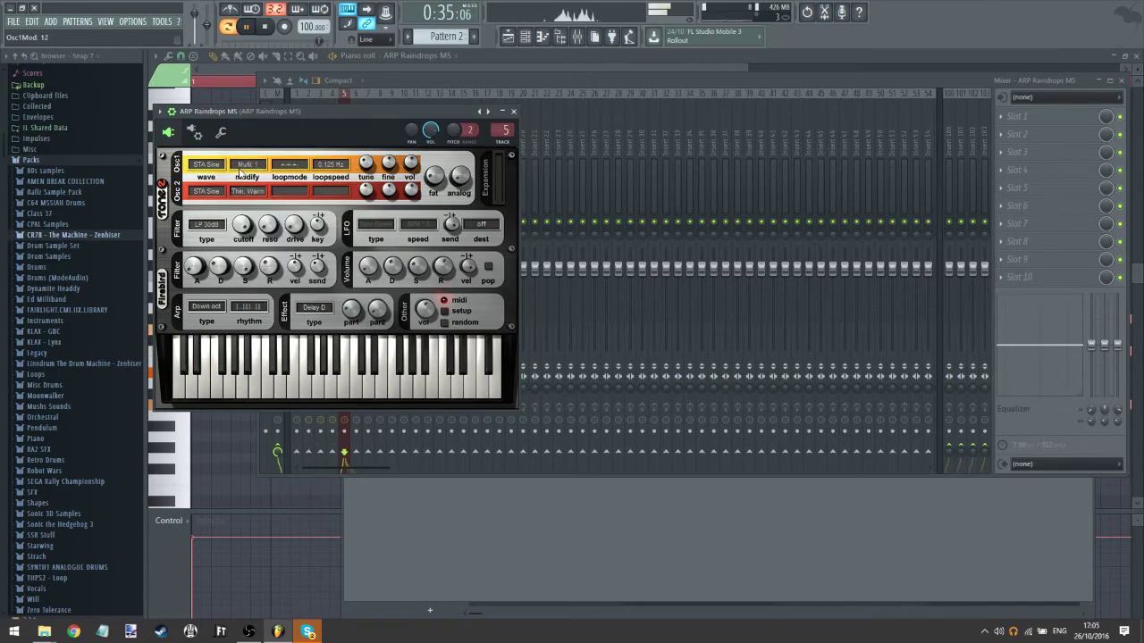
click(239, 170)
click(241, 174)
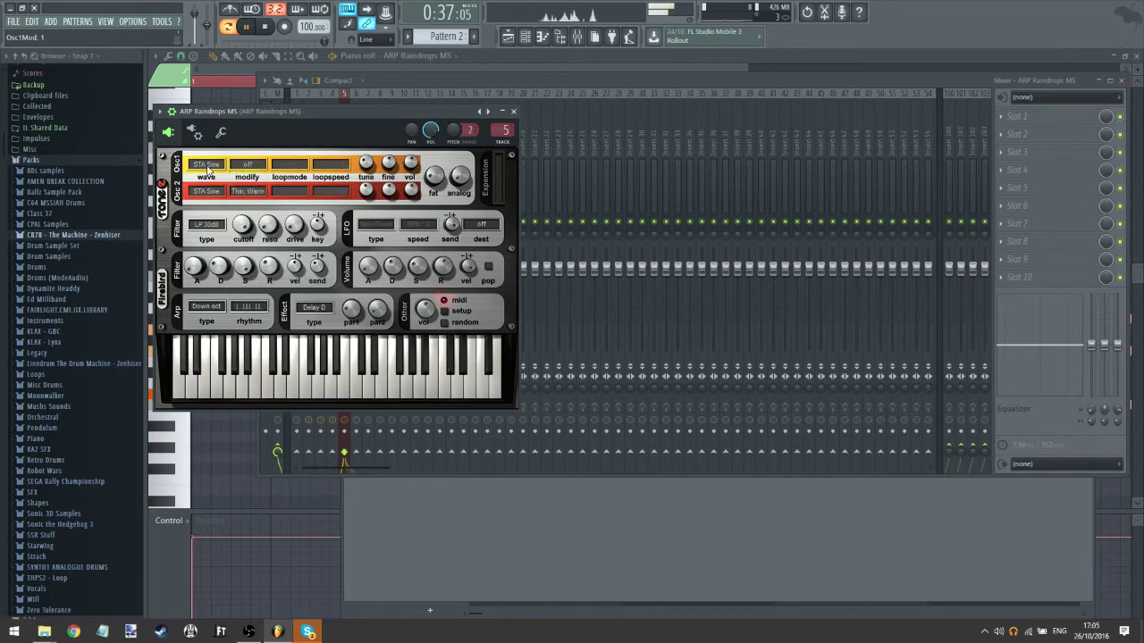
- Try the EL Beta 2x, OR Clicks and SO Morph waveforms on Osc 1
click(208, 168)
click(225, 286)
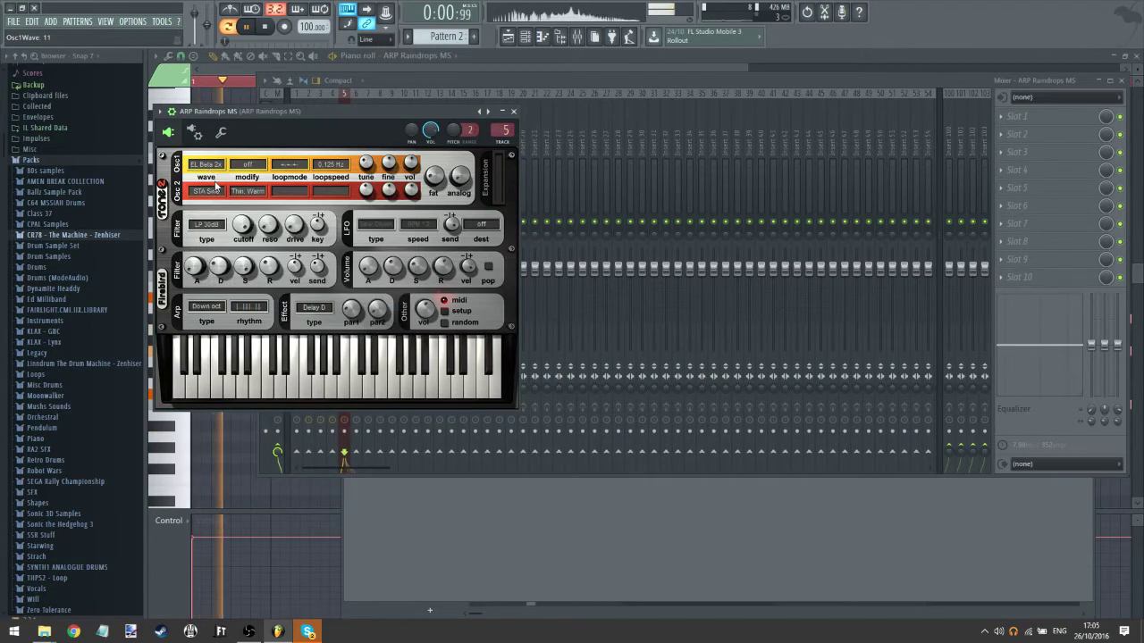
click(209, 166)
click(284, 239)
click(207, 165)
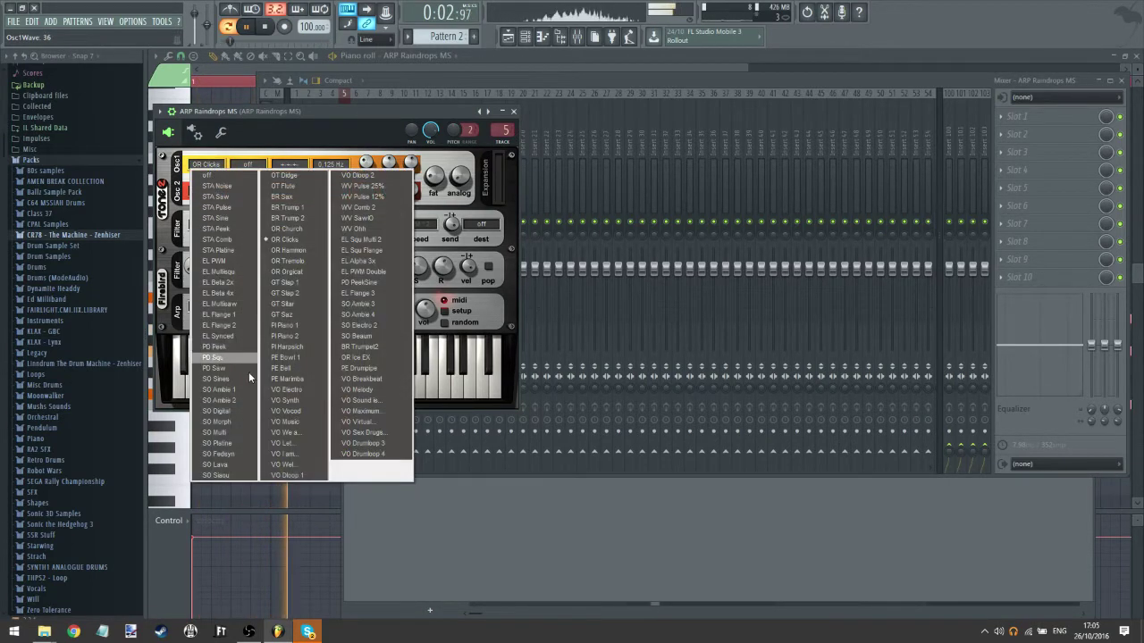
click(217, 422)
- Audition SO Fedsyn, SO Sisou and EL PWM as the Osc 1 waveform
click(207, 166)
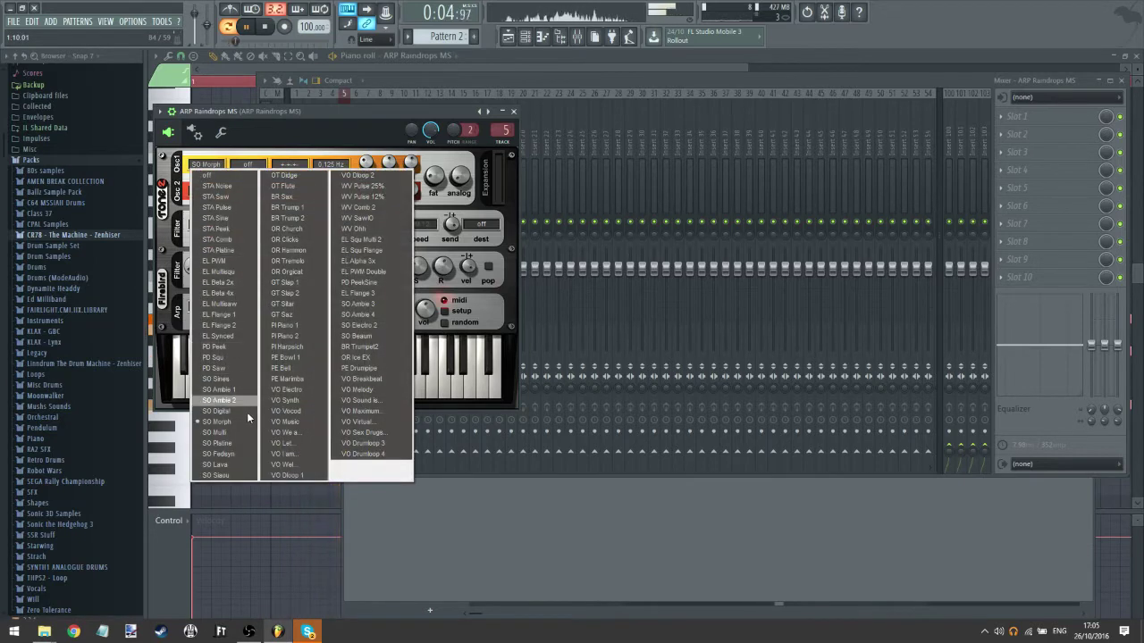
click(217, 454)
click(207, 165)
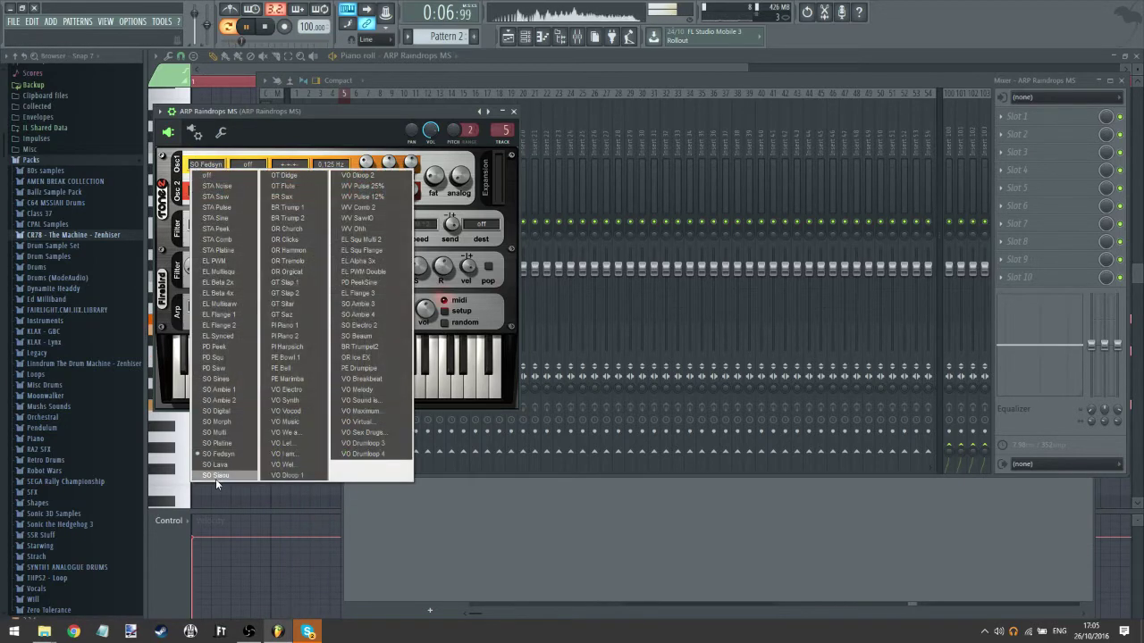
click(216, 479)
click(207, 166)
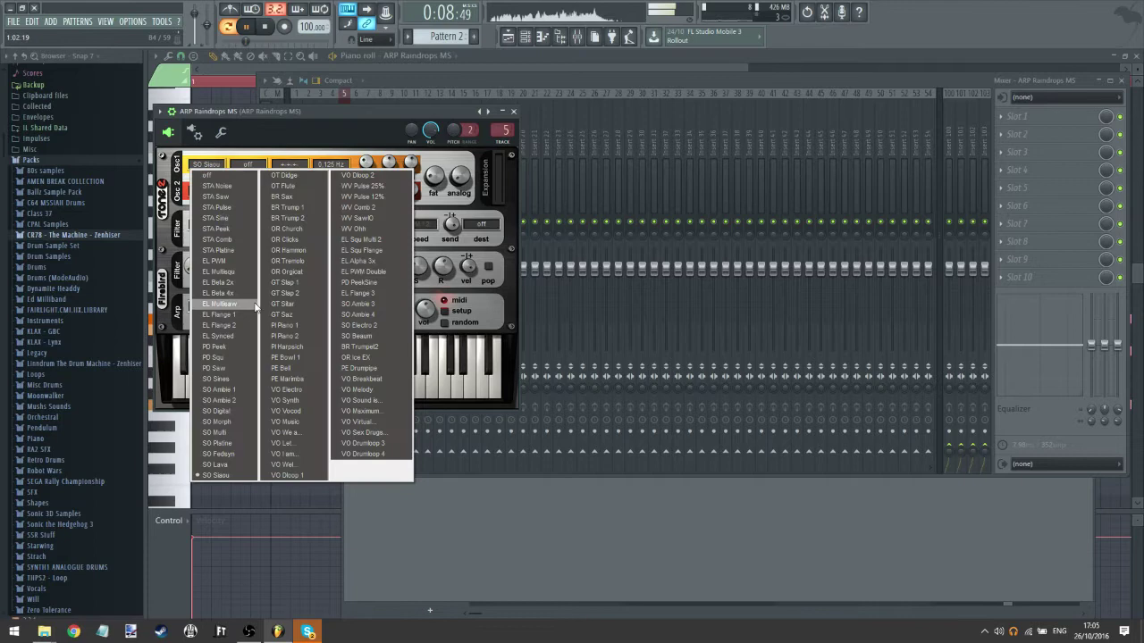
click(224, 261)
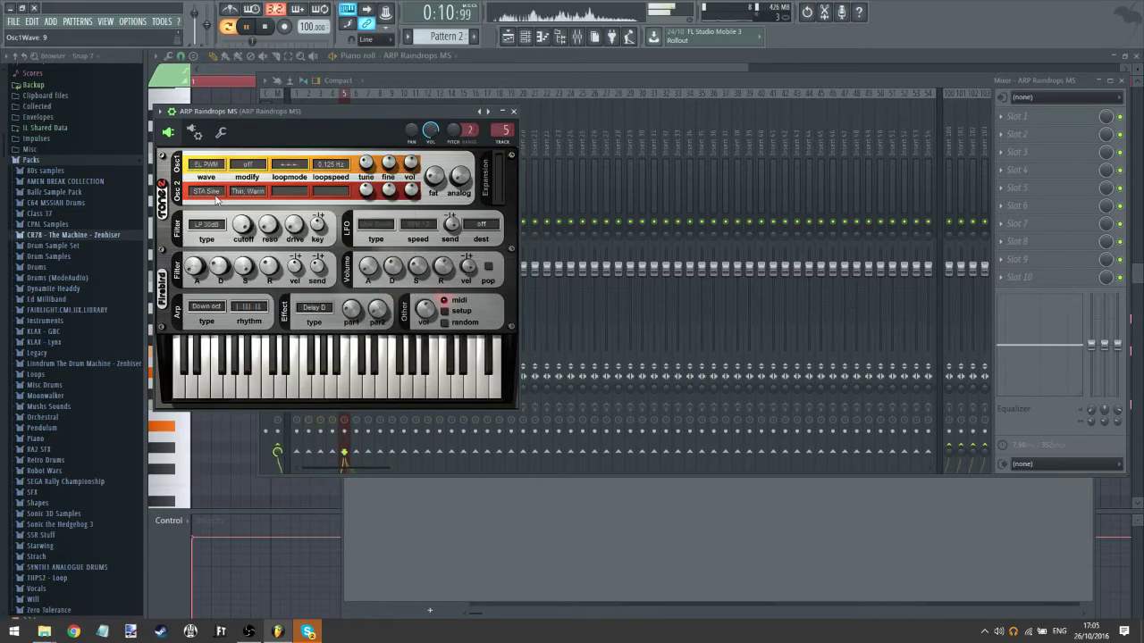
- Try STA Platine and STA Peek as the Osc 2 waveform, and adjust the filter cutoff
click(213, 193)
click(223, 279)
click(204, 193)
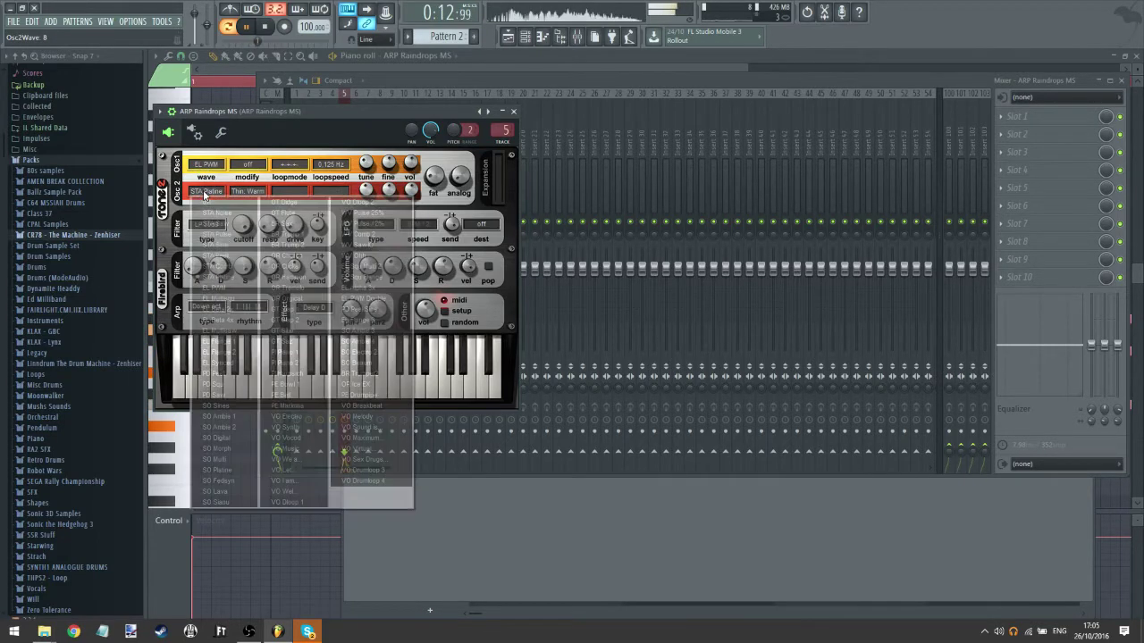
click(232, 256)
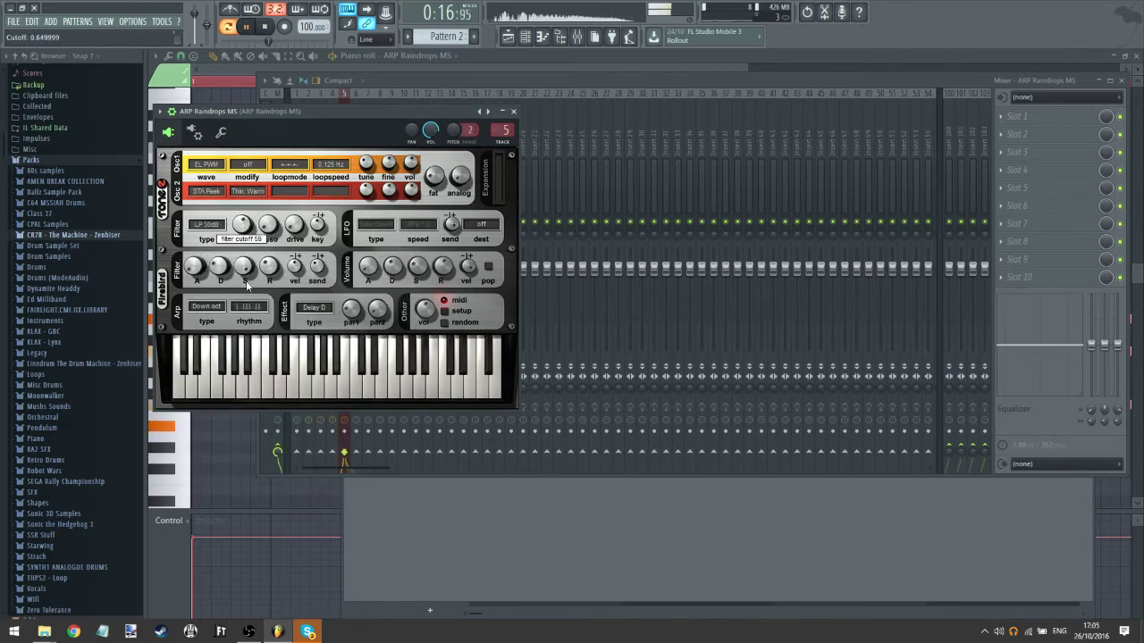
drag(255, 240, 257, 245)
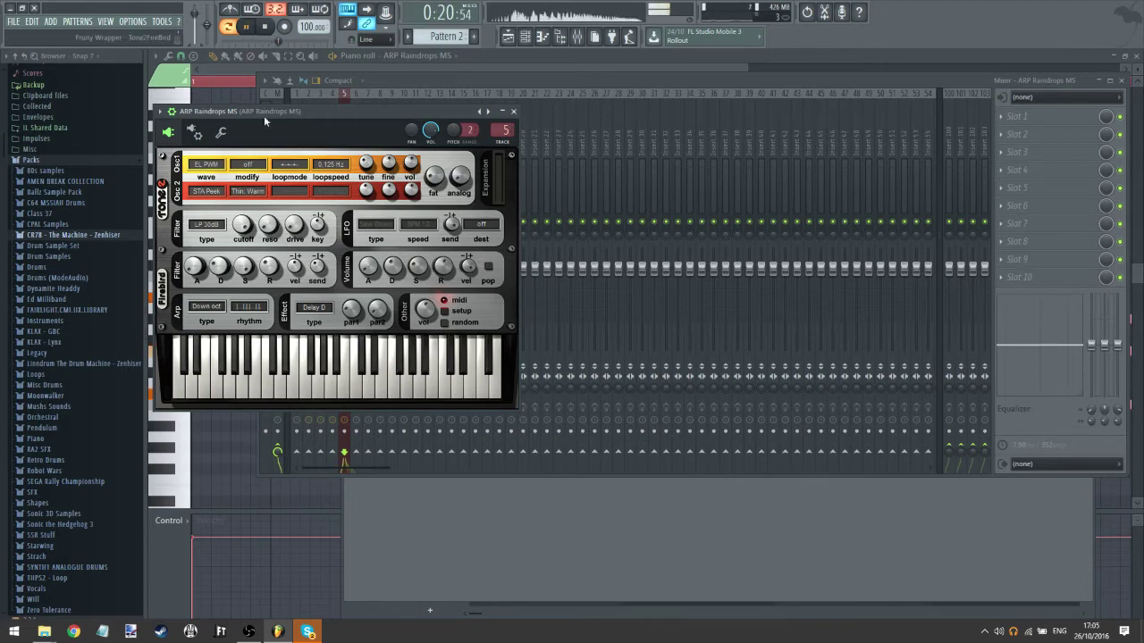
- Audition STA Noise and STA Saw on Osc 1, finishing with its waveform set to STA Peek
click(203, 165)
click(219, 187)
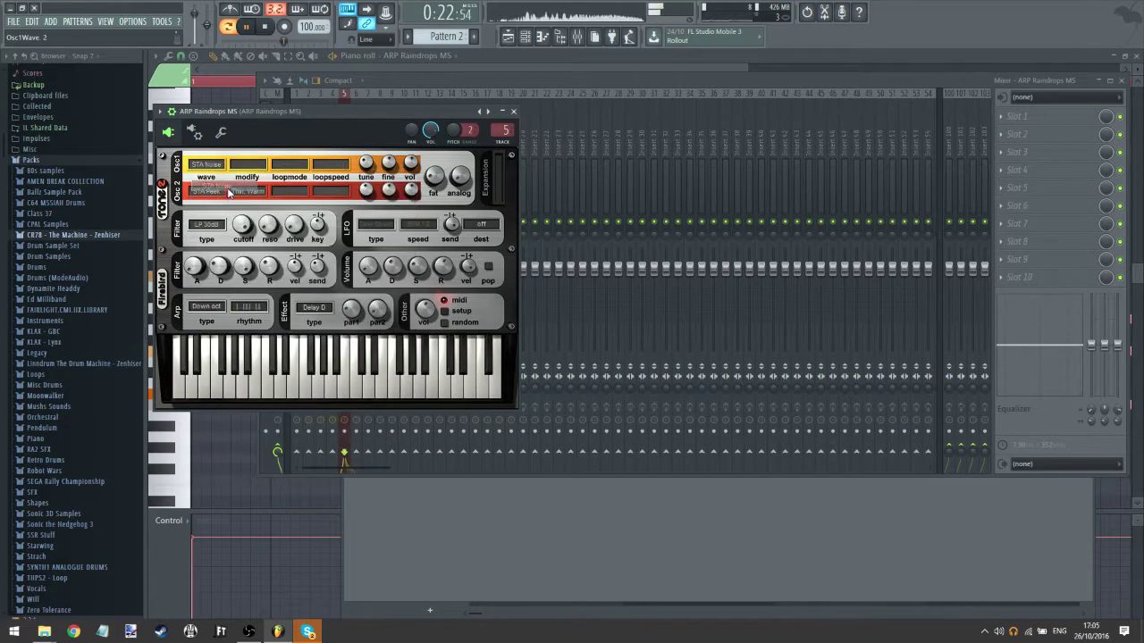
click(216, 168)
click(223, 197)
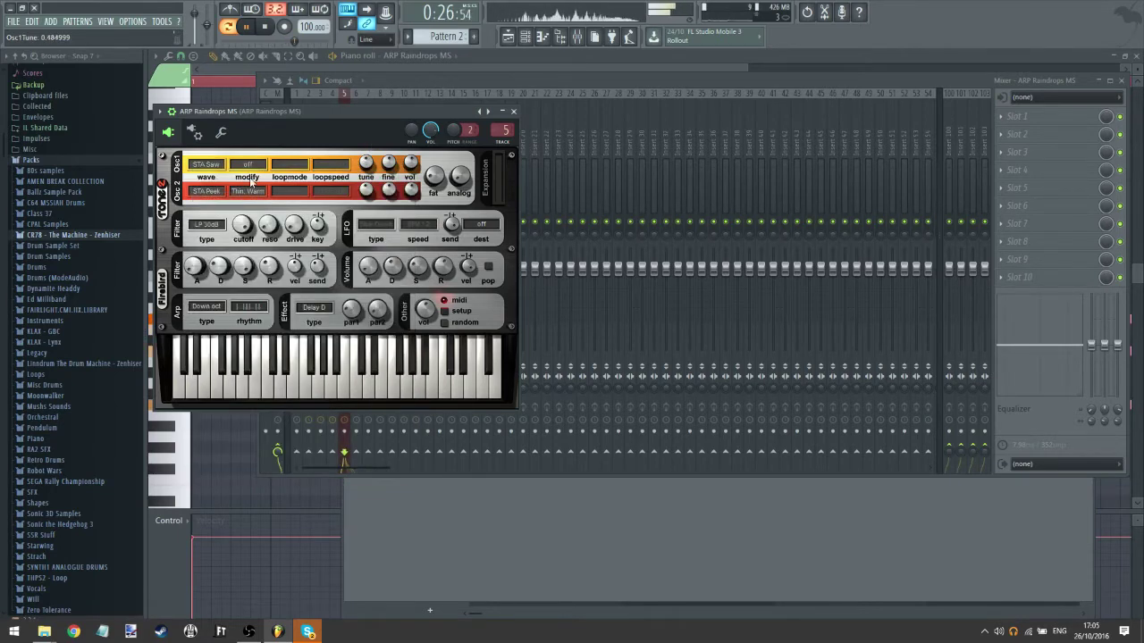
click(202, 166)
click(219, 233)
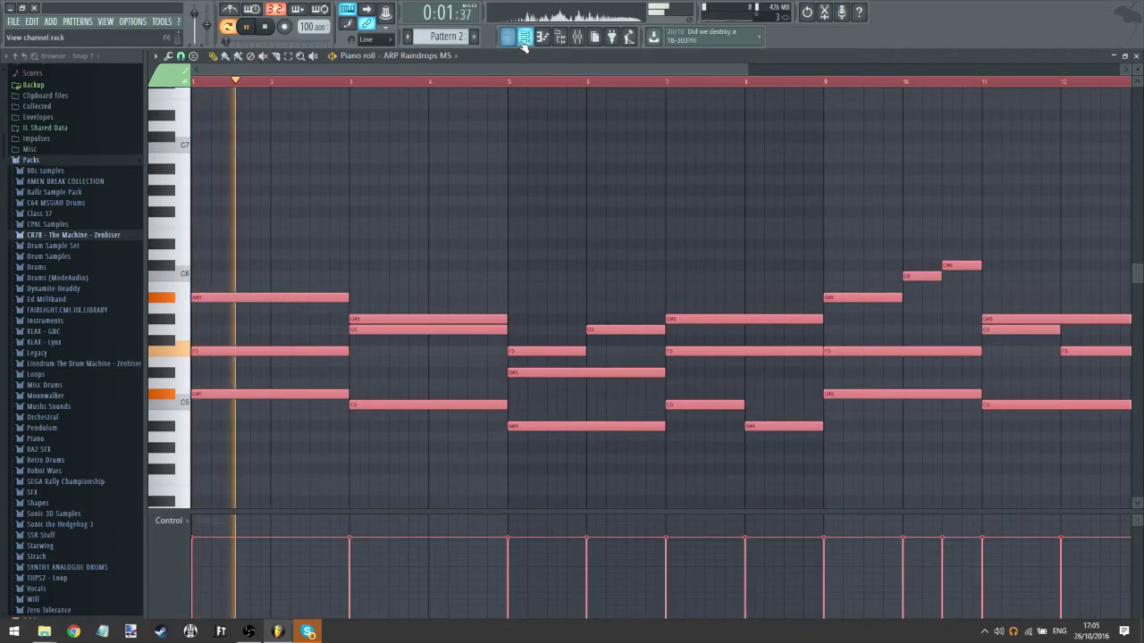
- Bring the ARP Raindrops MS synth back up and audition STA Platine and STA Noise on Osc 2, finishing on STA Saw
key(F6)
click(431, 122)
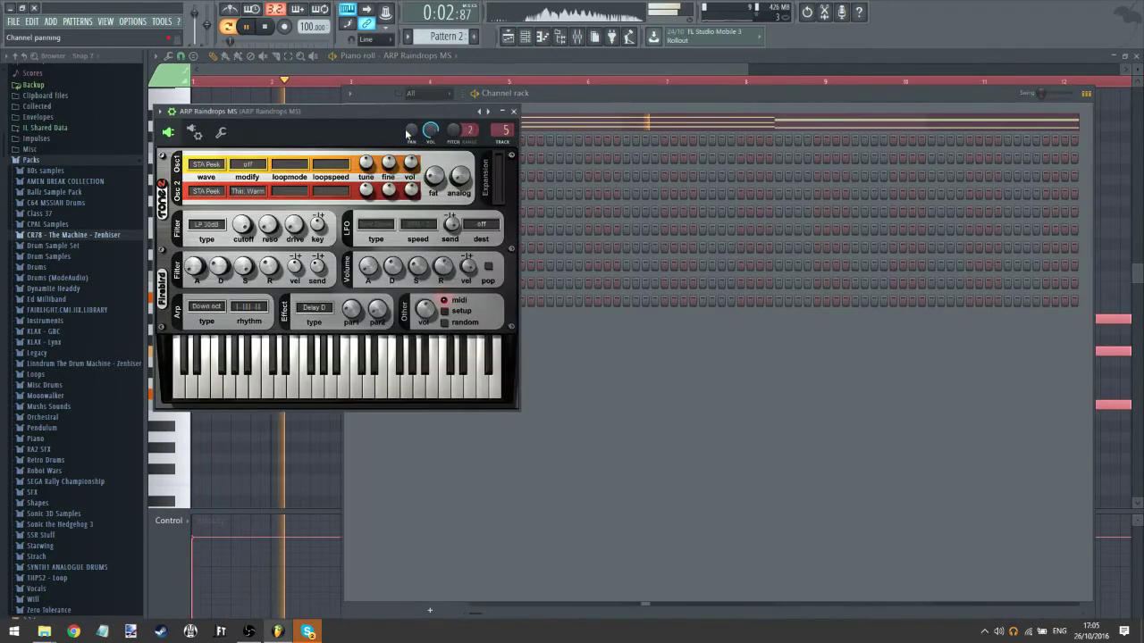
click(206, 191)
click(218, 277)
click(215, 192)
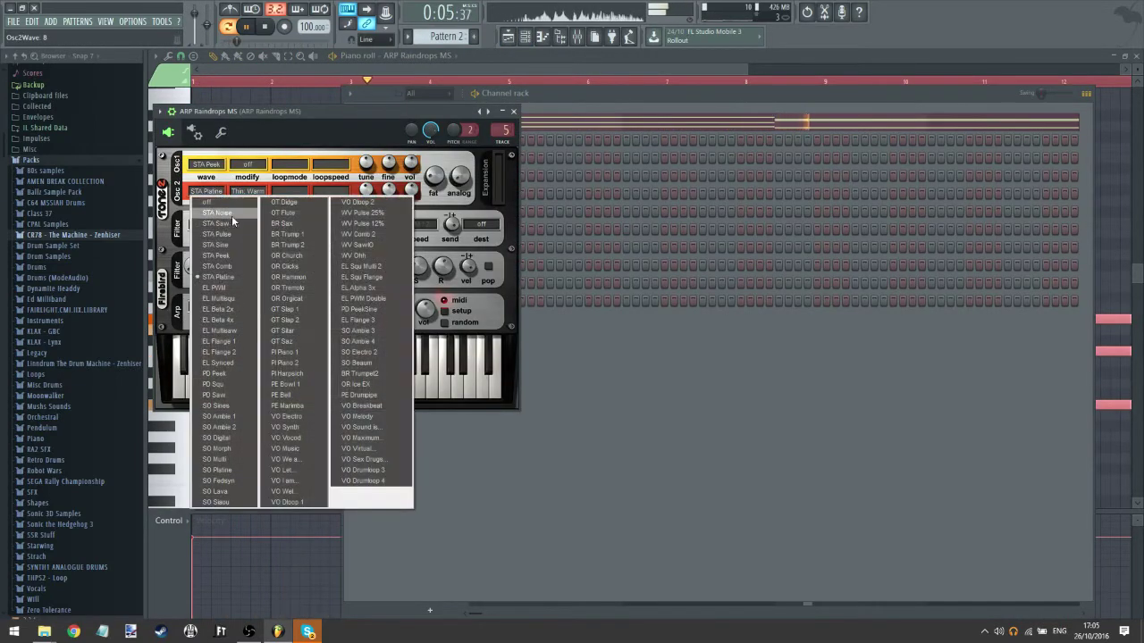
click(231, 211)
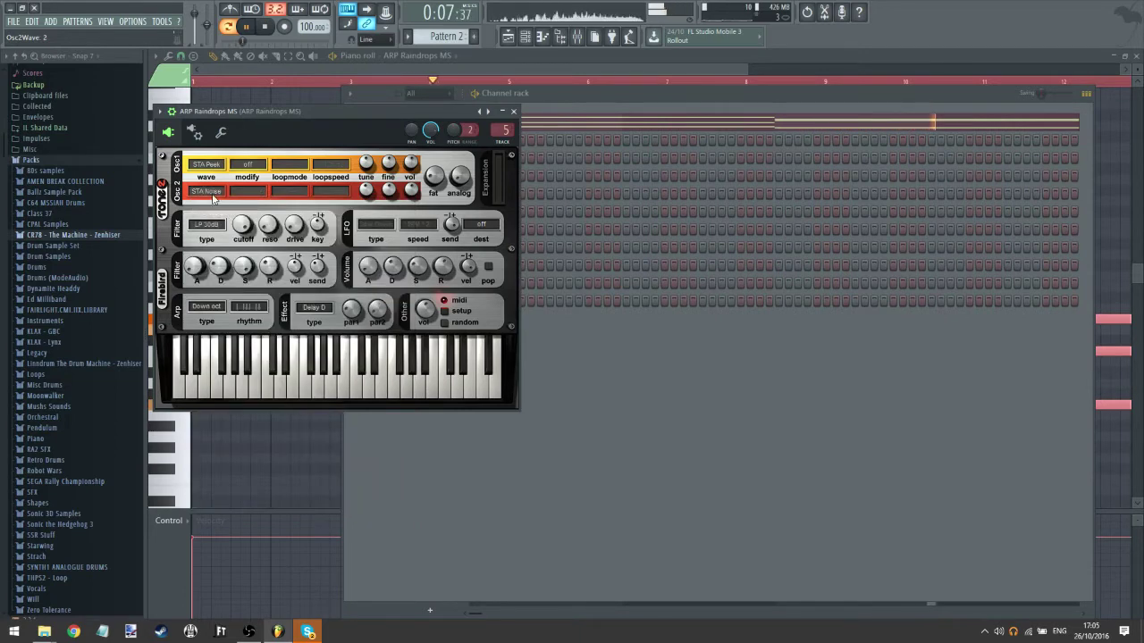
click(212, 194)
click(214, 223)
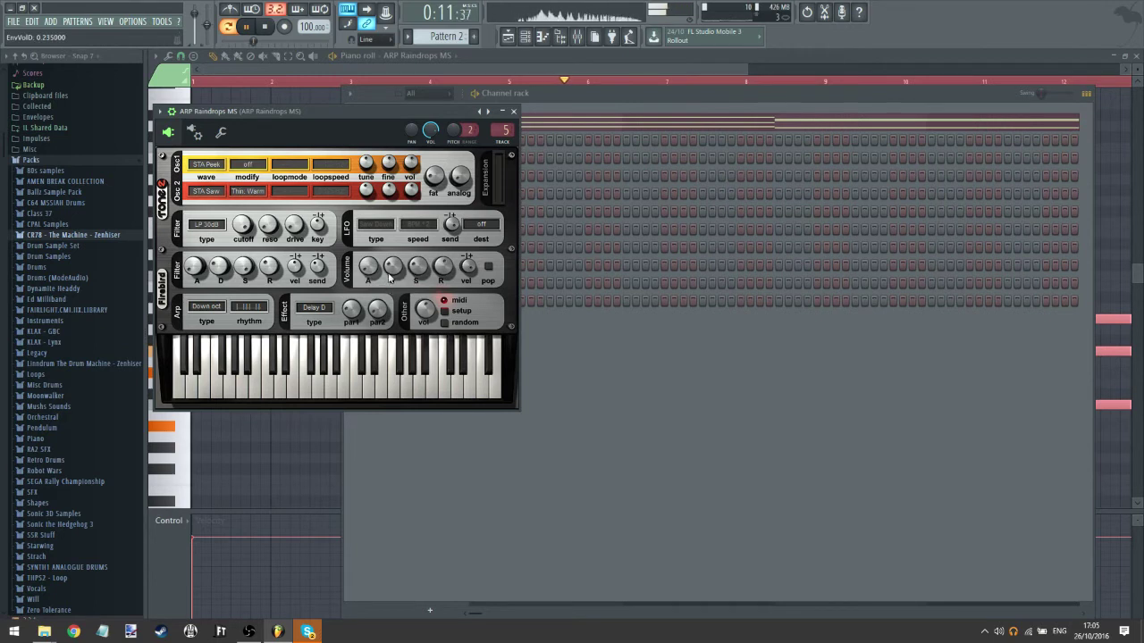
- Adjust the volume envelope's decay and the tune of both oscillators
mouse_move(394, 282)
mouse_down()
mouse_move(396, 251)
mouse_move(390, 262)
mouse_up()
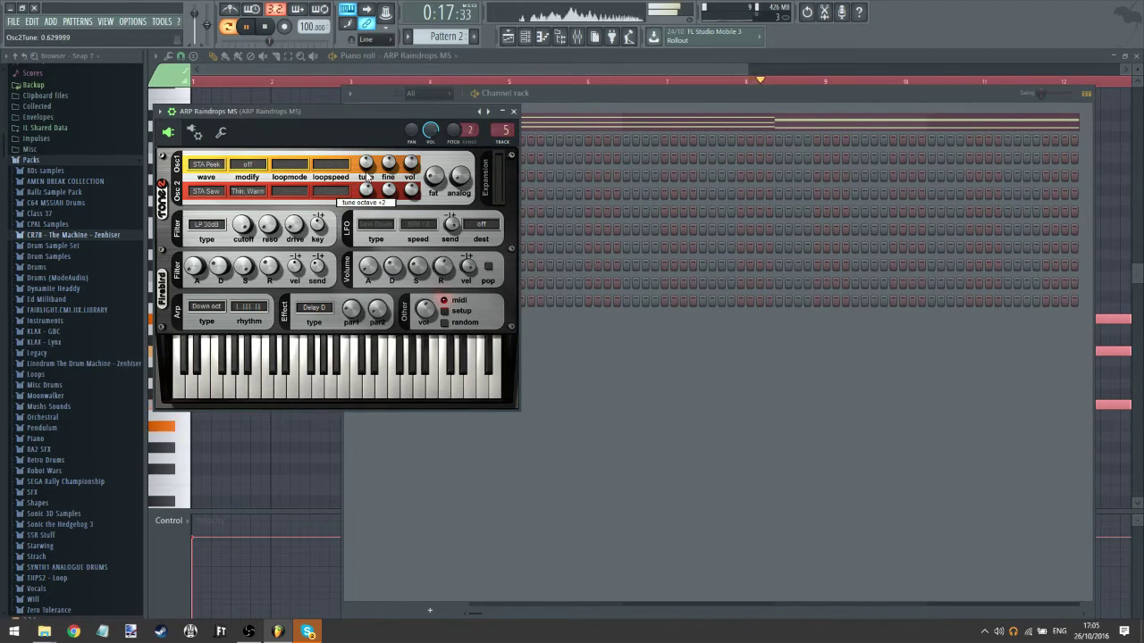
drag(366, 165, 358, 133)
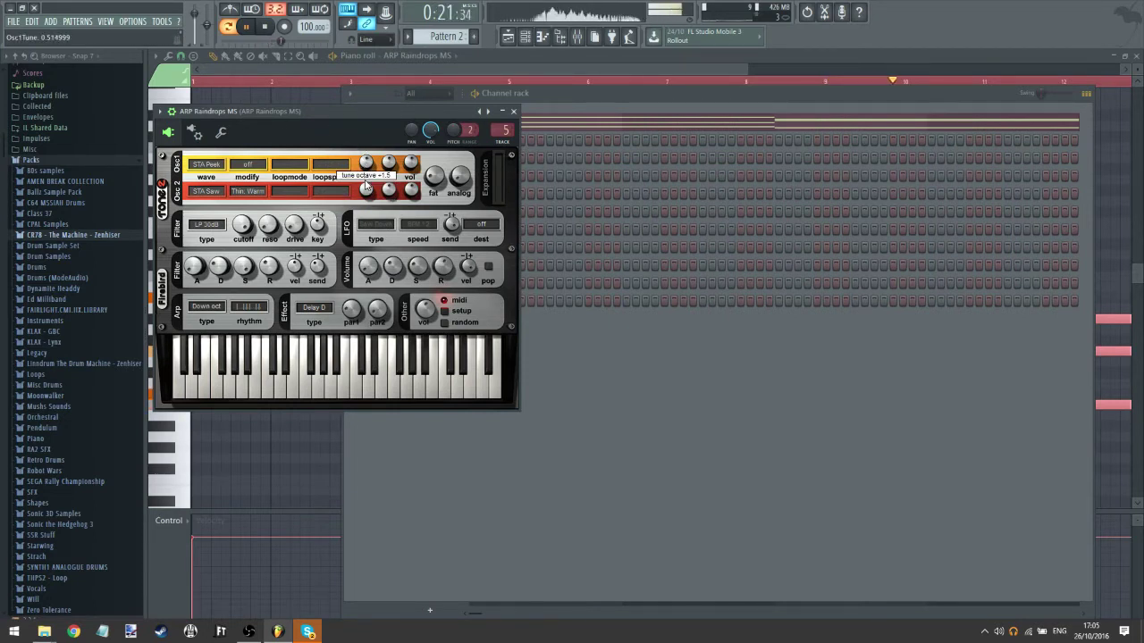
drag(365, 185, 363, 189)
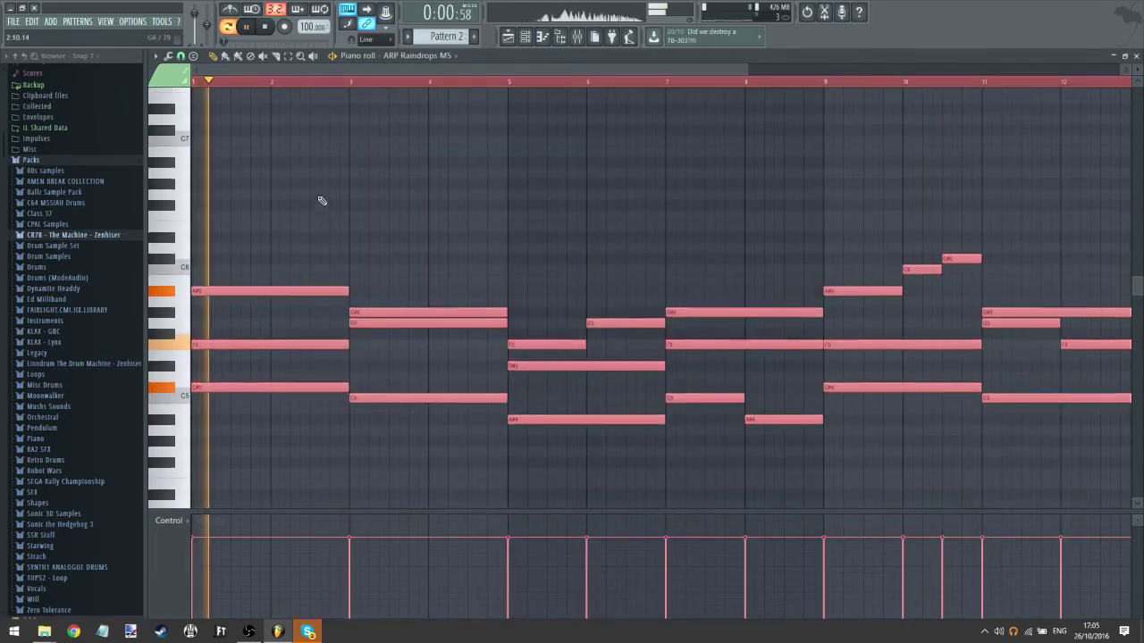
- Select all notes in the ARP Raindrops MS piano roll while Pattern 2 plays
click(300, 82)
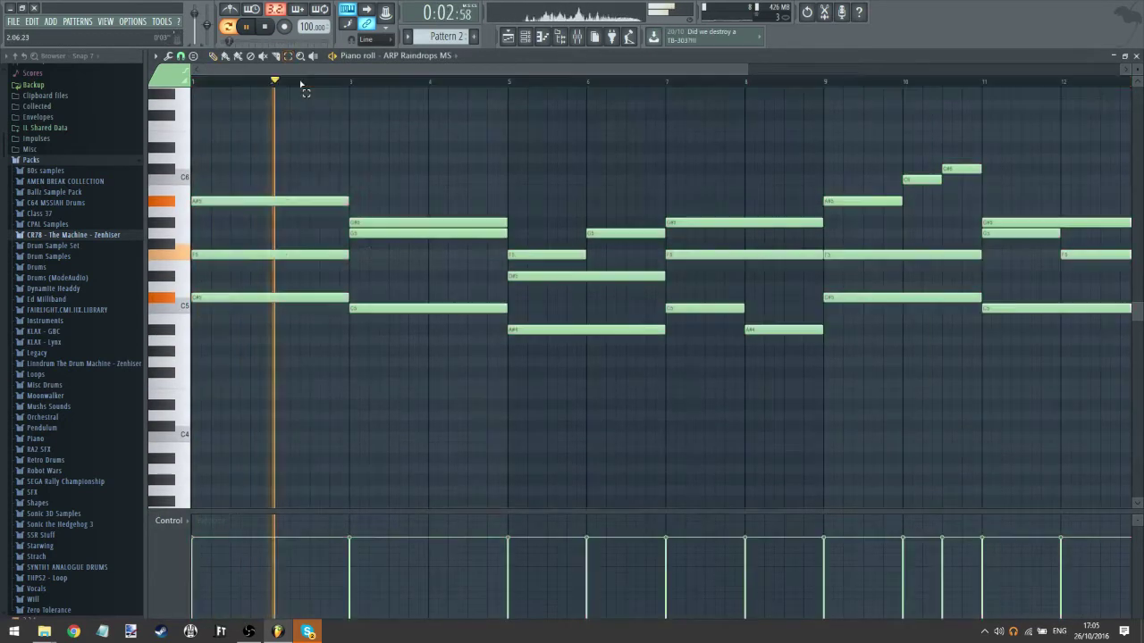
drag(300, 82, 234, 86)
click(234, 86)
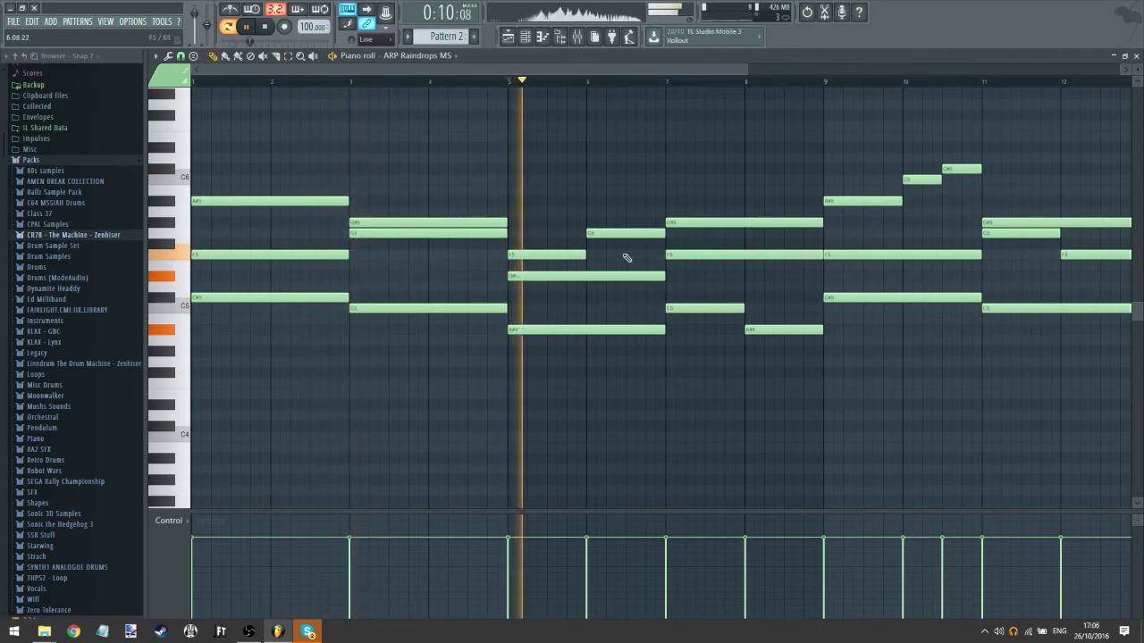
- Slice the held D#5 and A#4 notes at bar 6 and the G#5 and F5 notes at bar 8
click(284, 56)
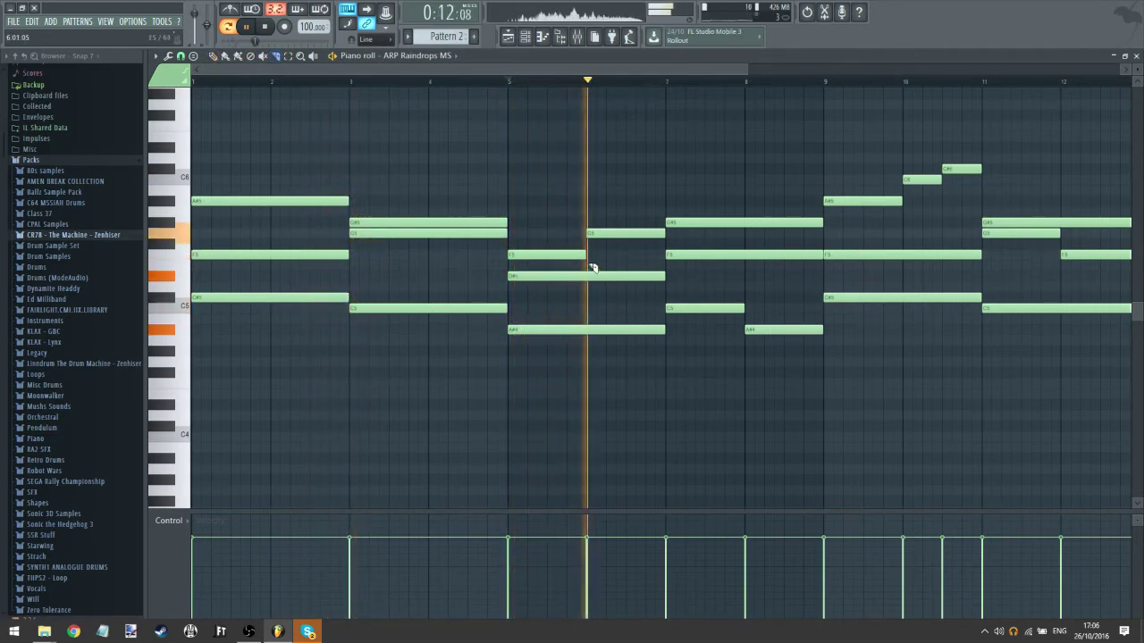
drag(591, 231, 424, 336)
click(525, 264)
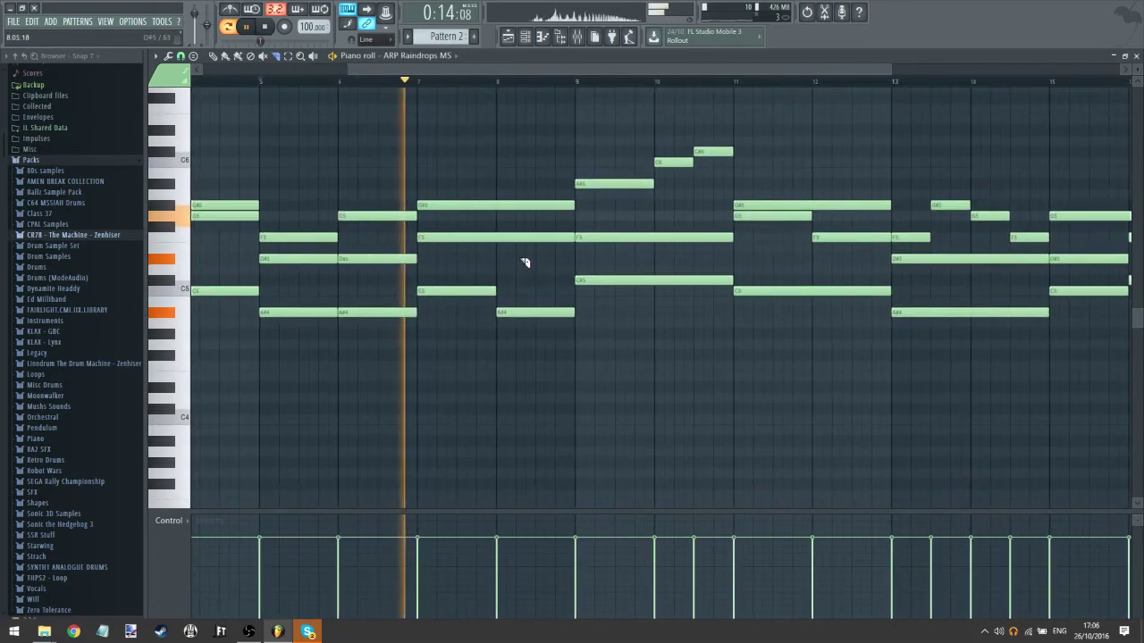
drag(501, 183, 511, 259)
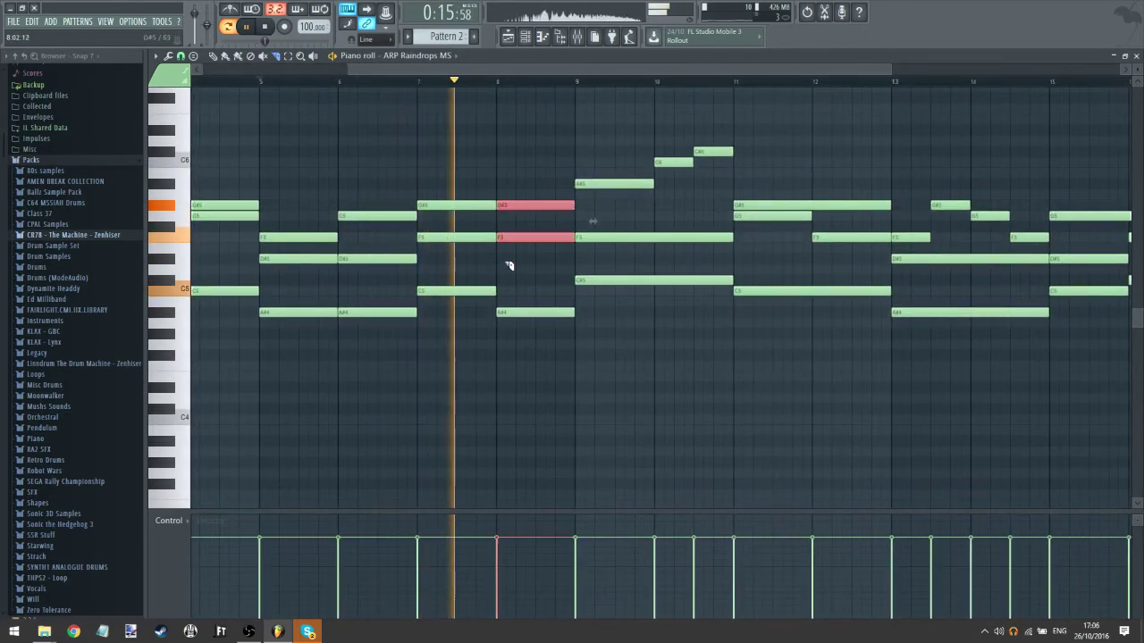
click(562, 312)
drag(569, 287, 481, 293)
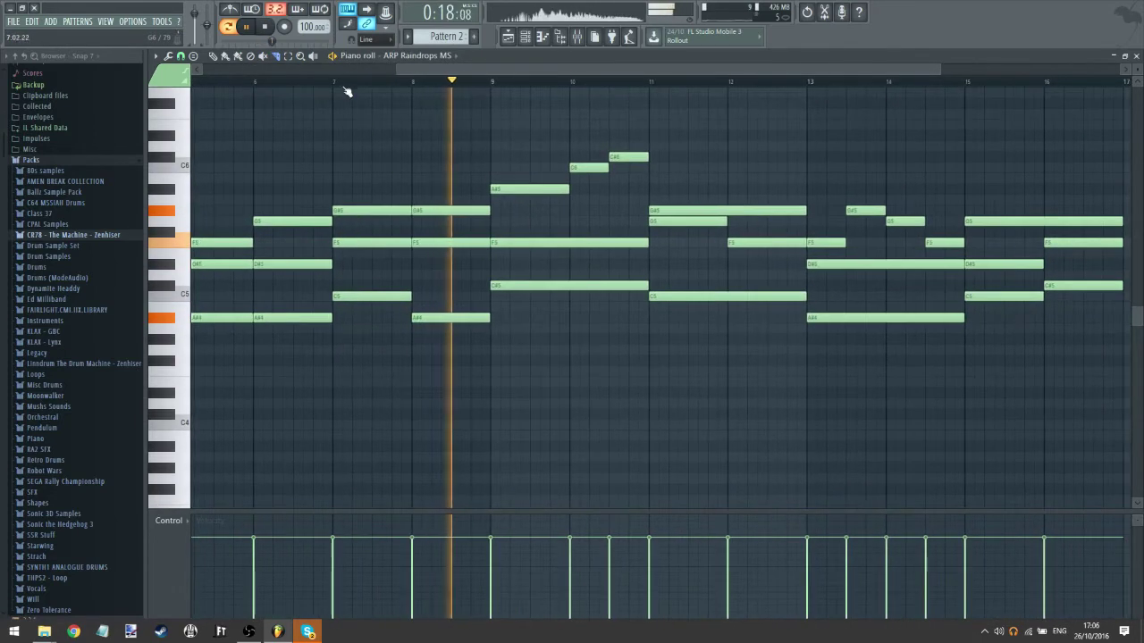
click(328, 81)
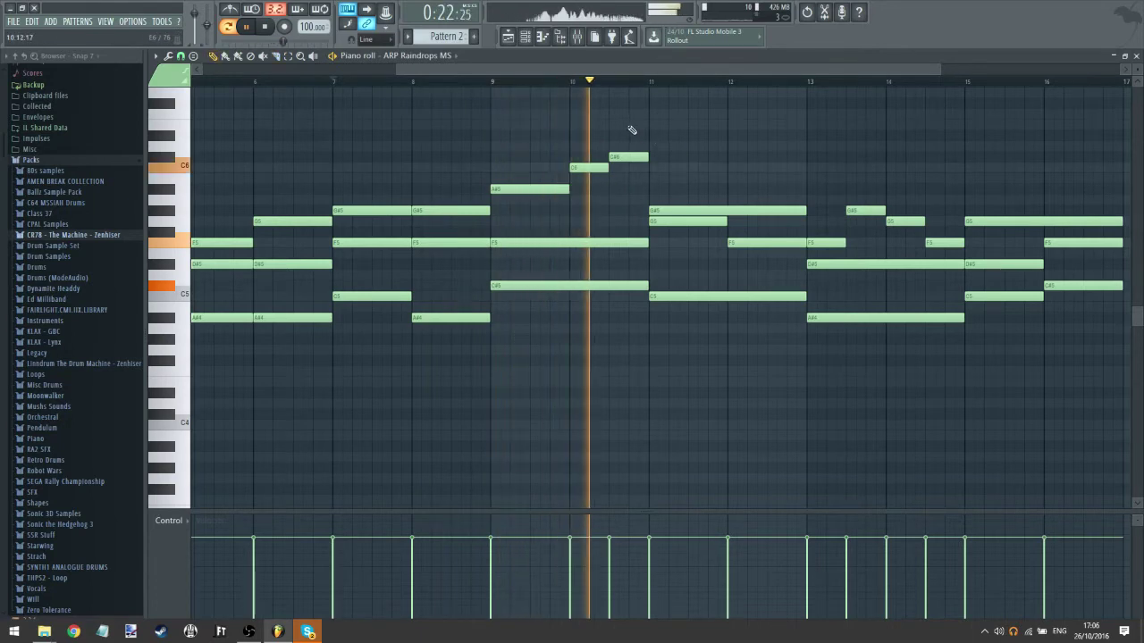
drag(767, 164, 375, 145)
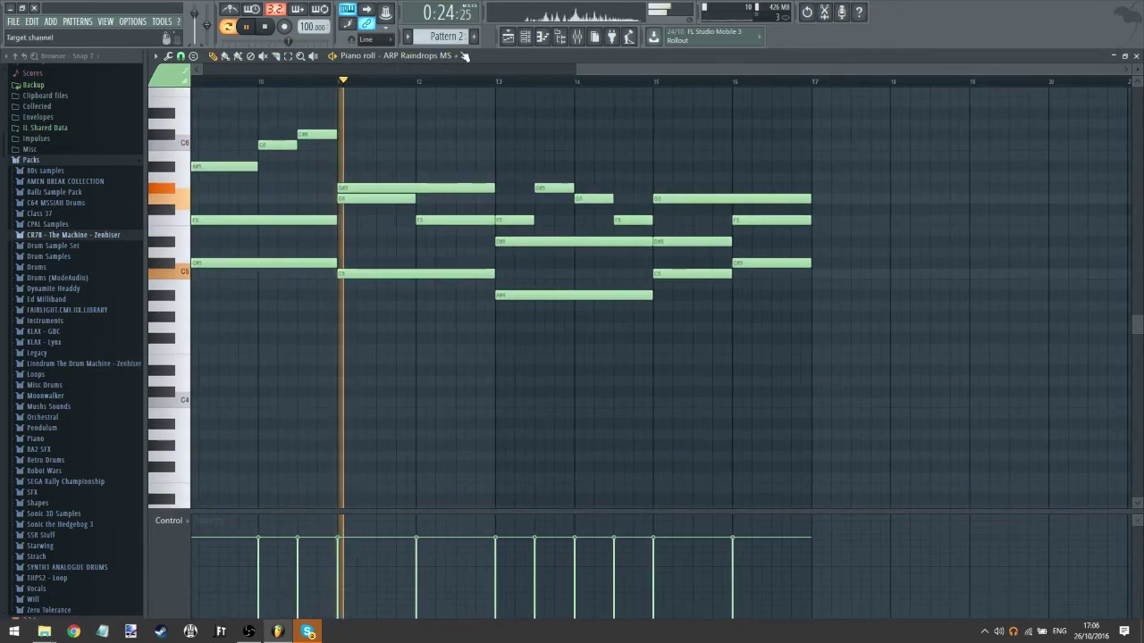
click(277, 58)
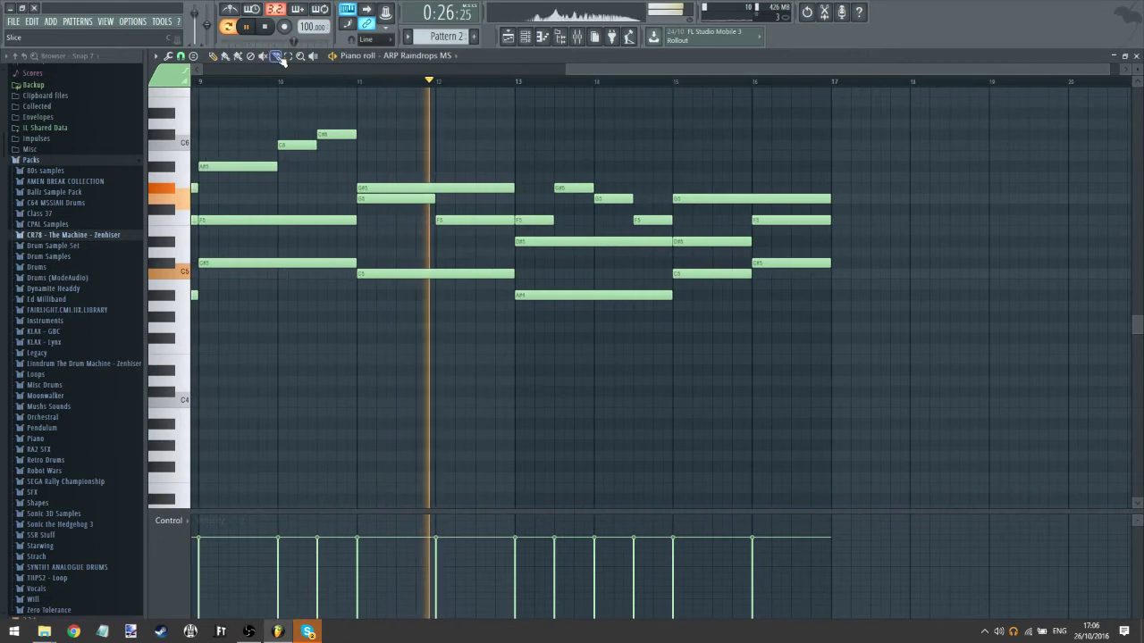
drag(506, 378, 334, 378)
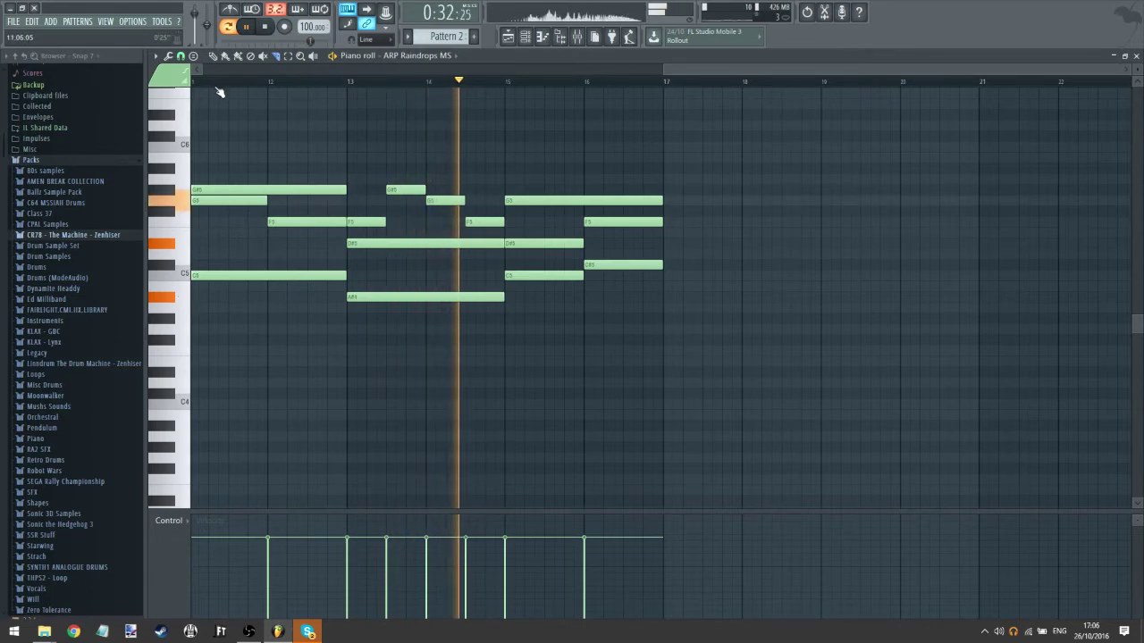
- Open the ARP Raindrops MS synth from the channel rack and set oscillator 2's modify and wave to off
click(524, 36)
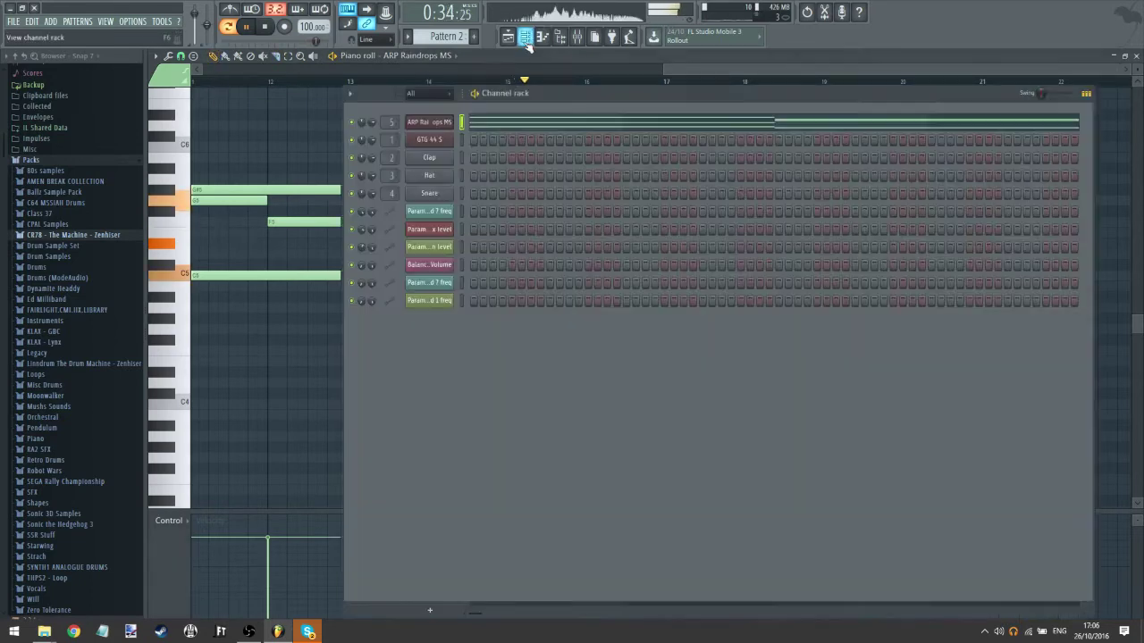
click(436, 121)
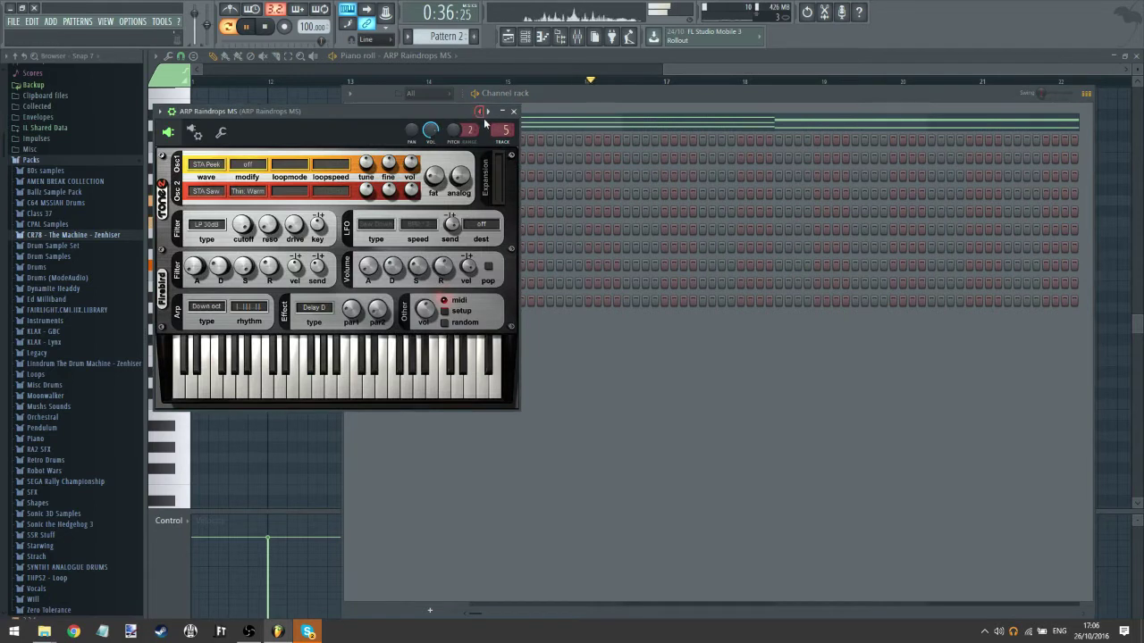
click(249, 189)
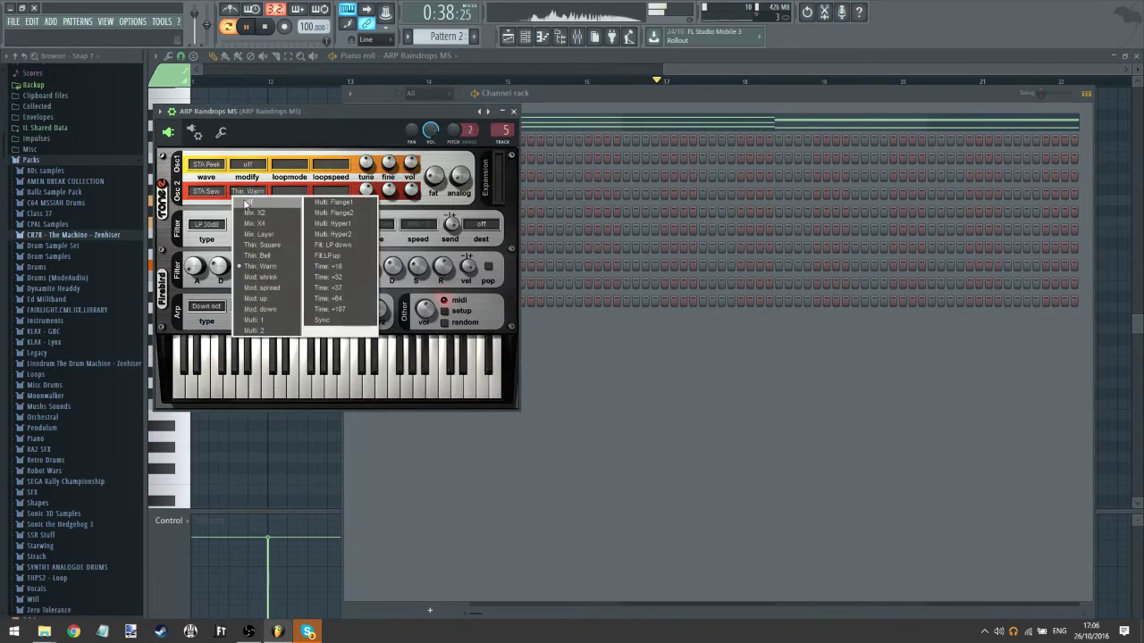
click(245, 209)
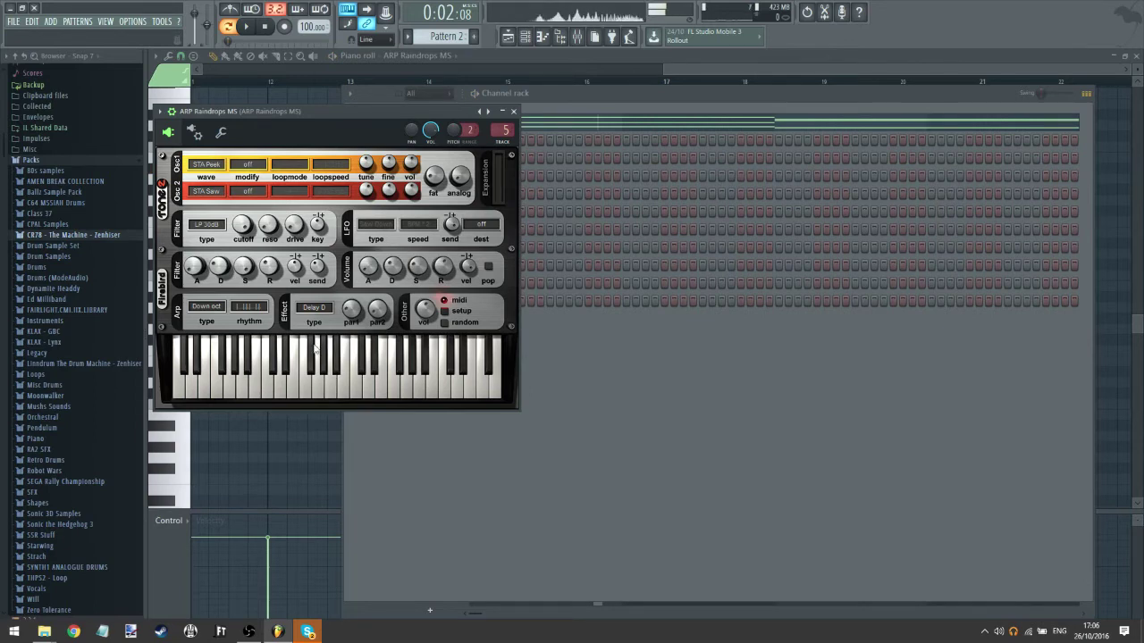
click(209, 191)
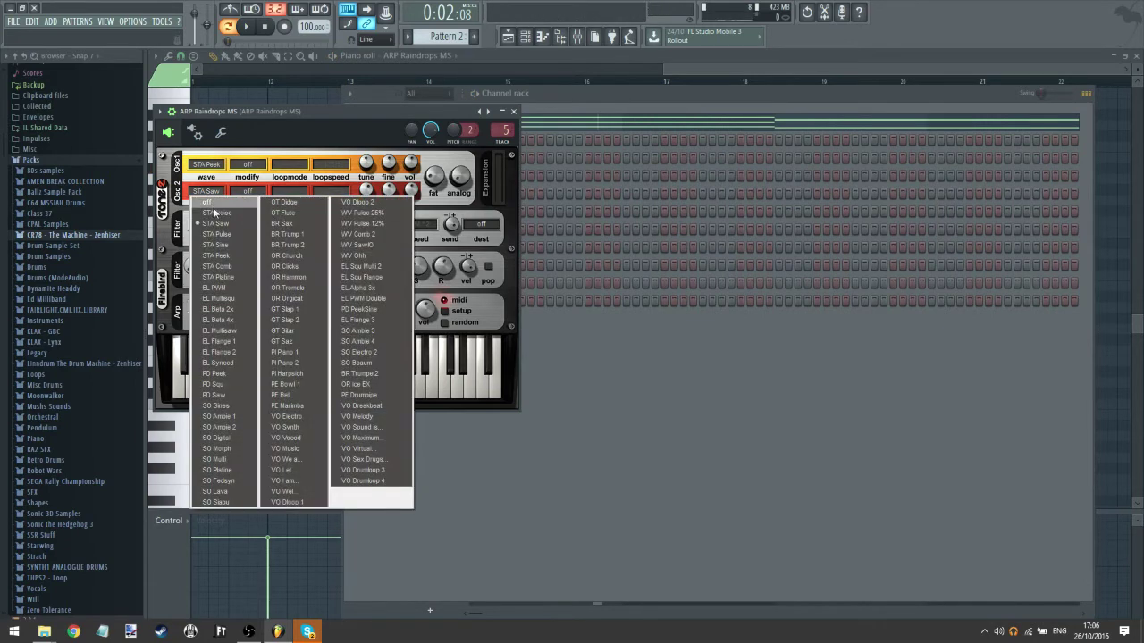
click(211, 201)
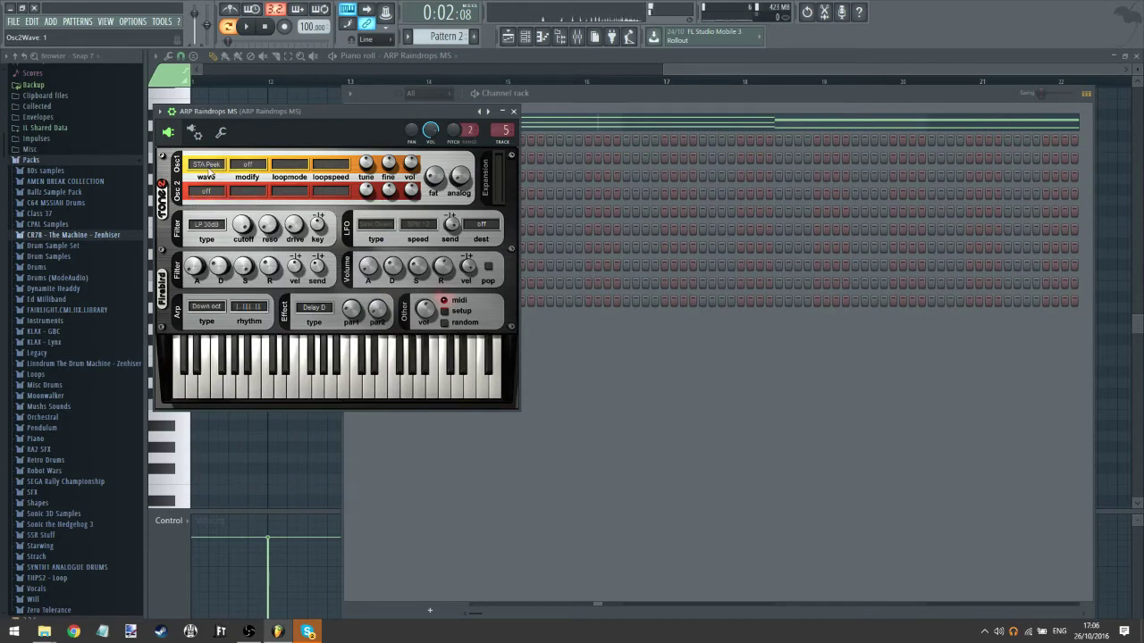
- Set oscillator 1's wave to STA Noise and audition it with a few notes on the synth's keyboard
click(209, 175)
click(384, 405)
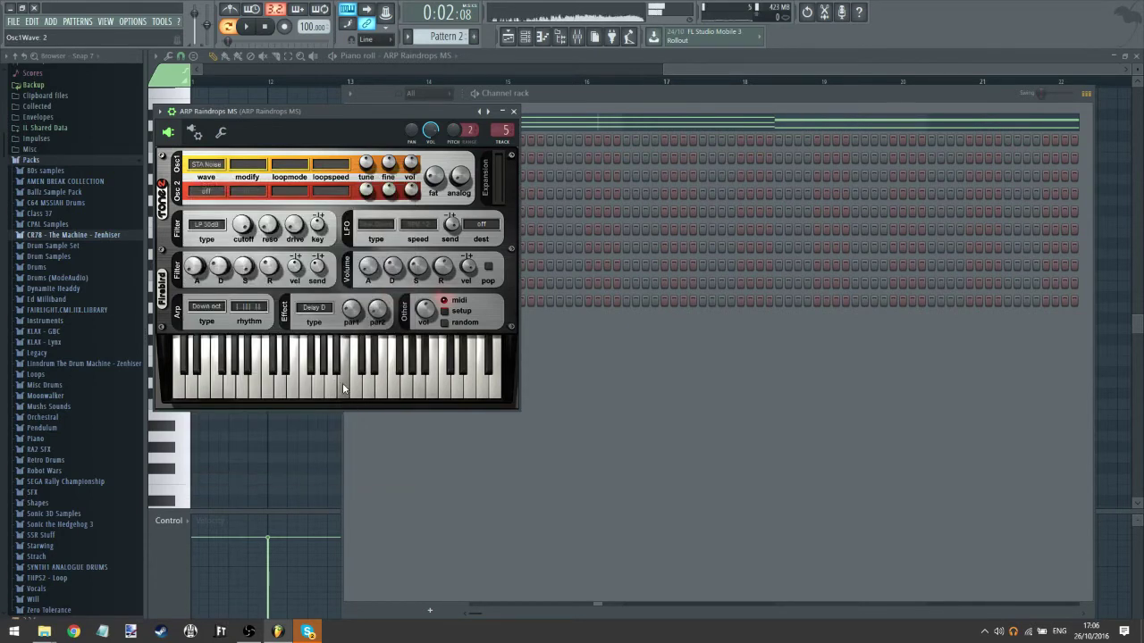
click(344, 384)
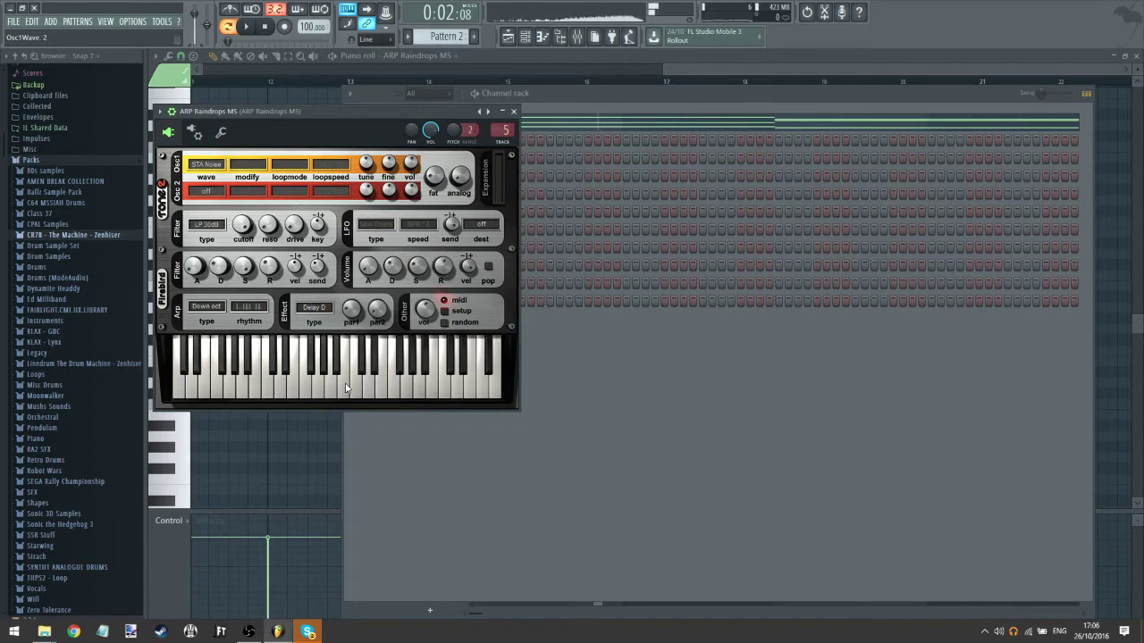
click(345, 385)
click(344, 386)
- Set the effect type and the arpeggiator type to off, auditioning the plain sound after each change
click(308, 309)
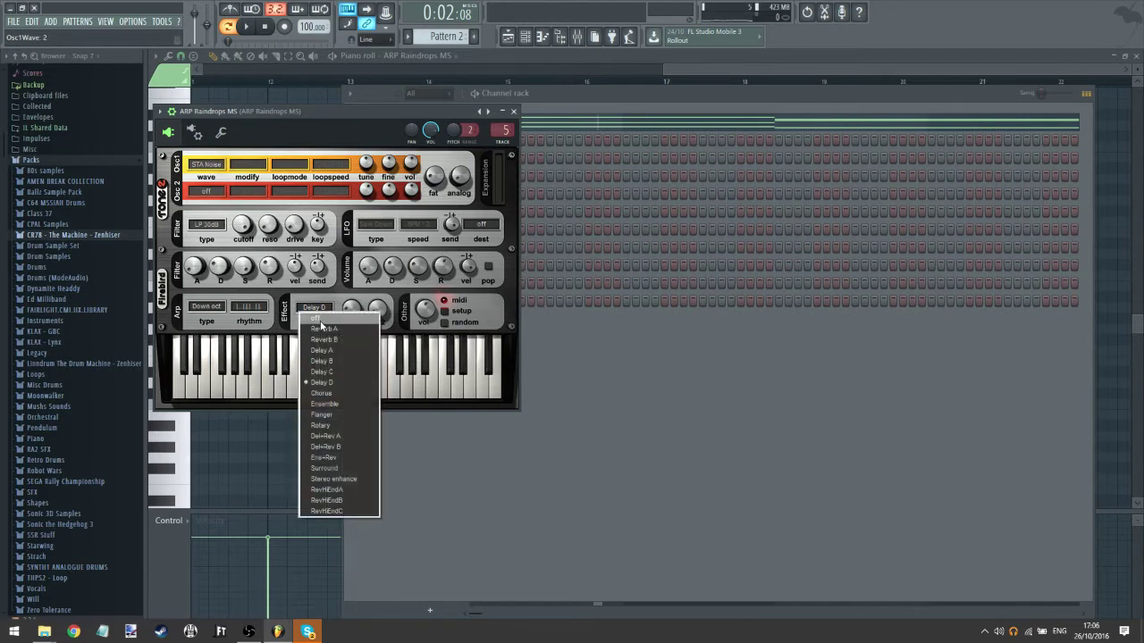
click(315, 318)
click(344, 393)
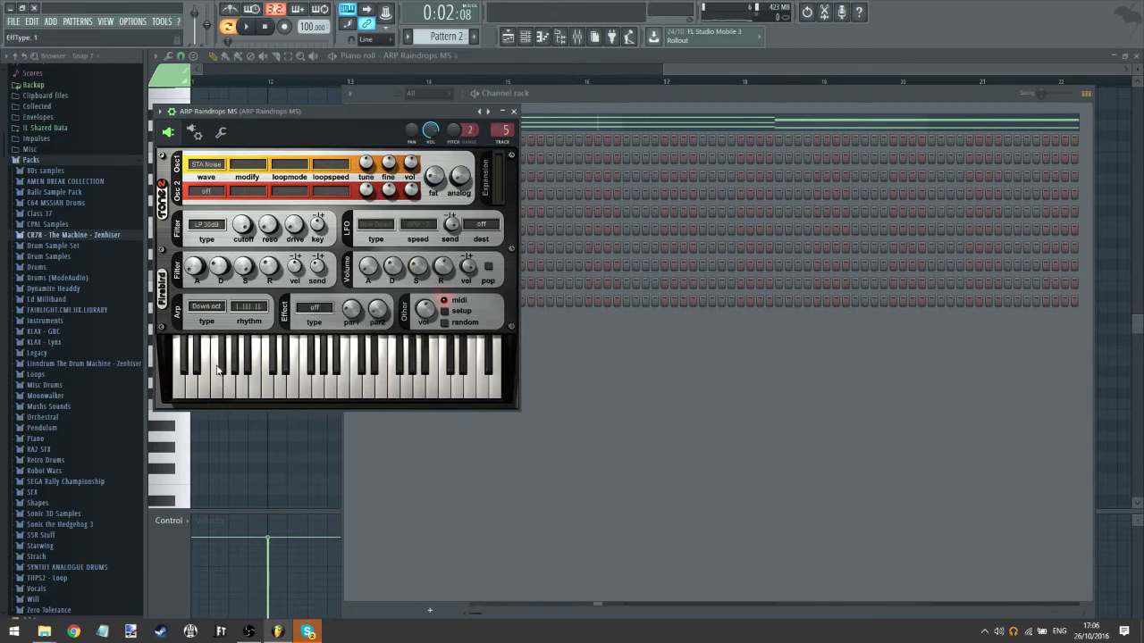
click(214, 306)
click(220, 317)
click(347, 376)
click(347, 375)
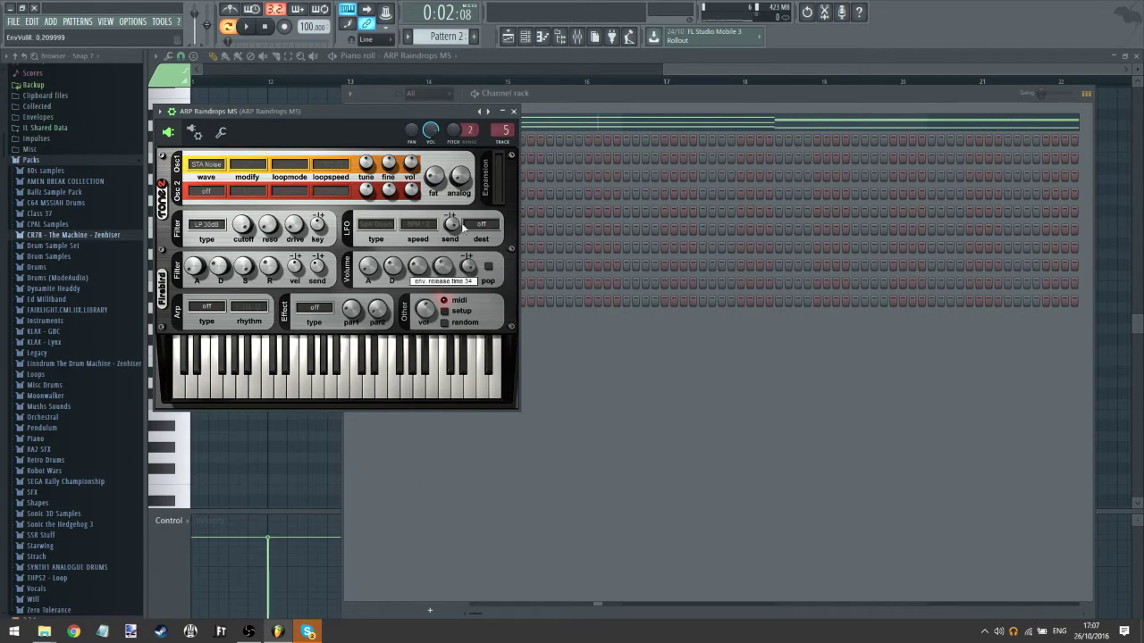
- Audition low and high notes on the synth's keyboard while trying different volume envelope and filter resonance settings
click(347, 380)
click(330, 383)
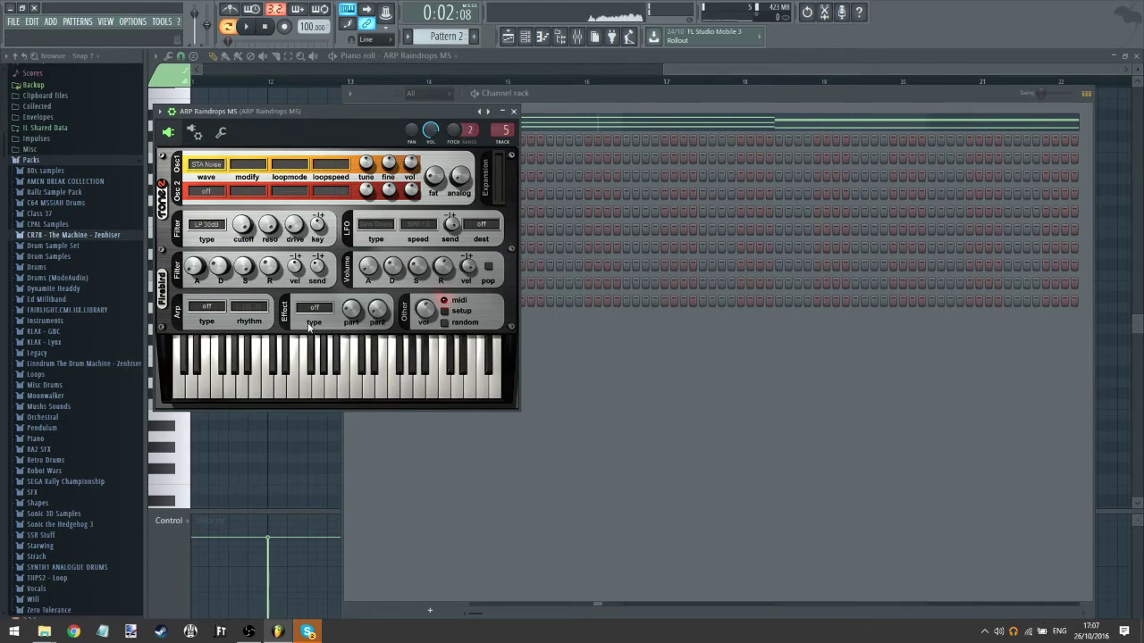
click(362, 393)
click(366, 394)
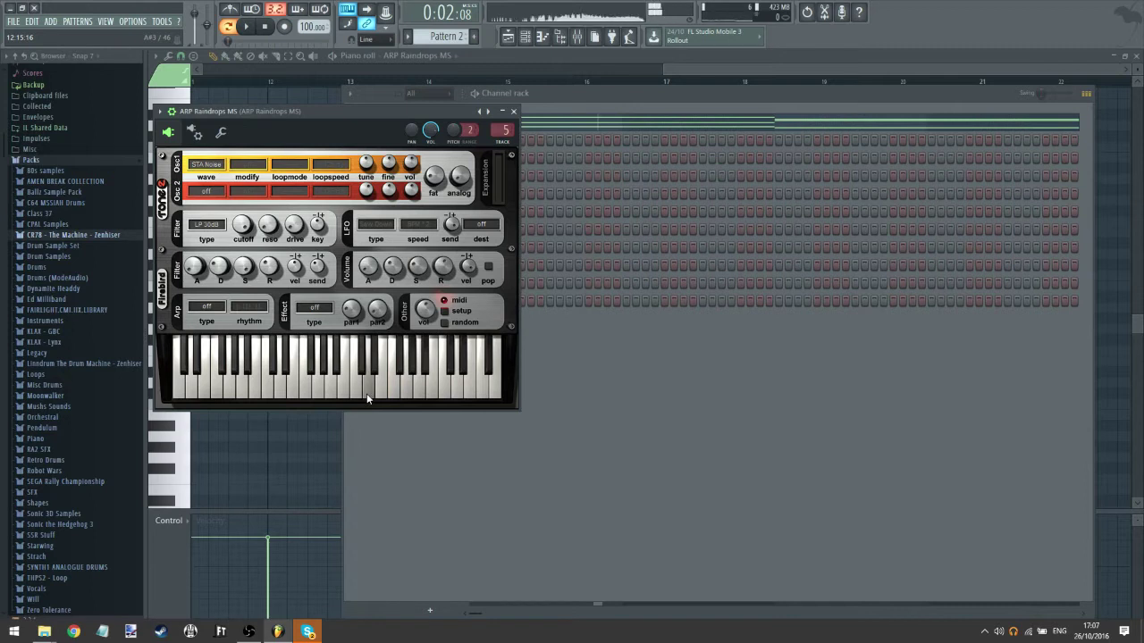
click(478, 393)
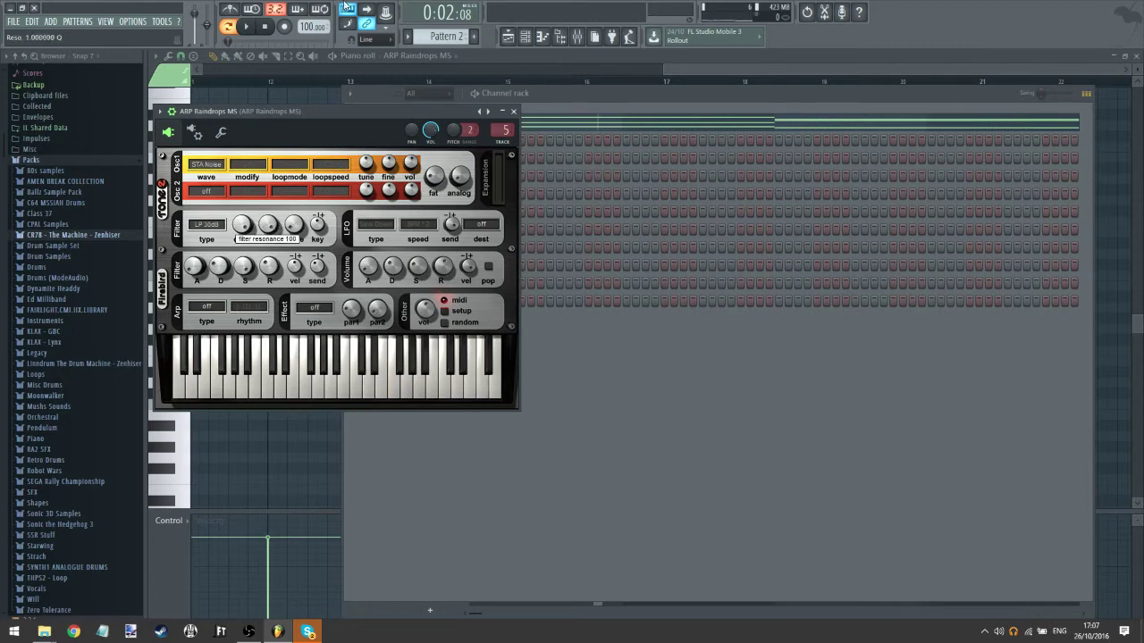
click(348, 378)
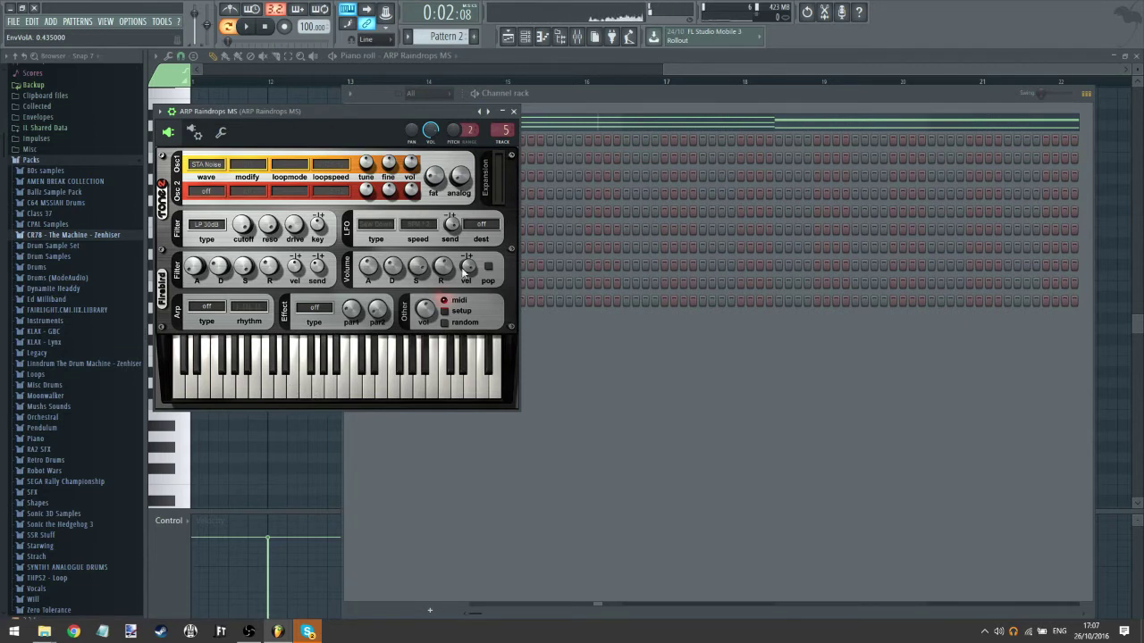
click(331, 386)
- Try the ARP Acid Bass MS preset and return to the ARP Raindrops MS preset
right_click(493, 114)
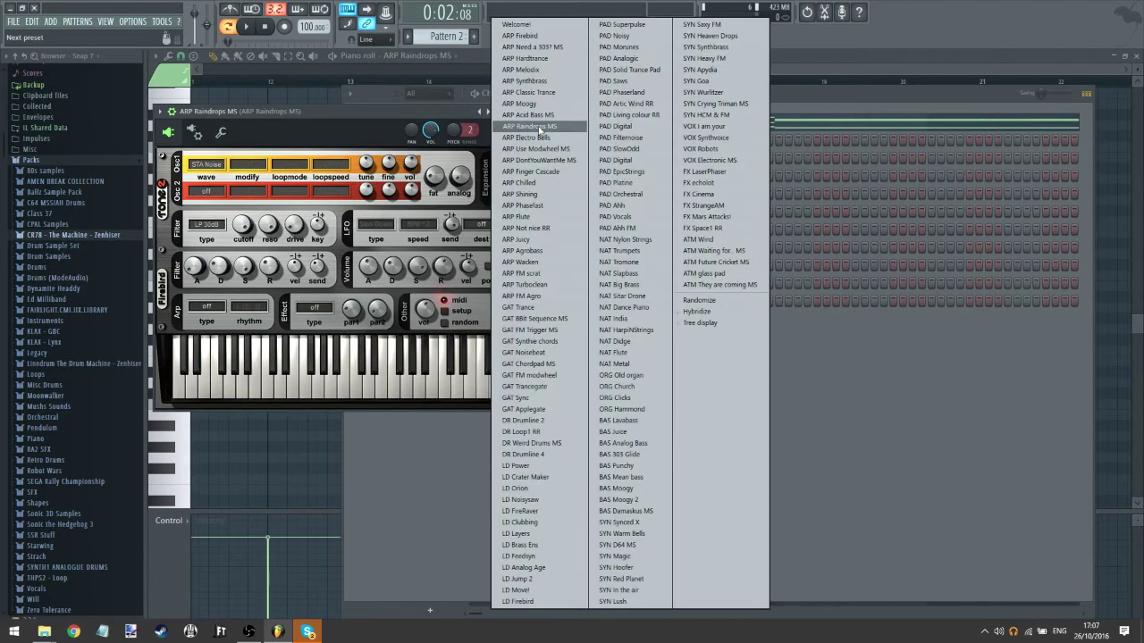
click(536, 114)
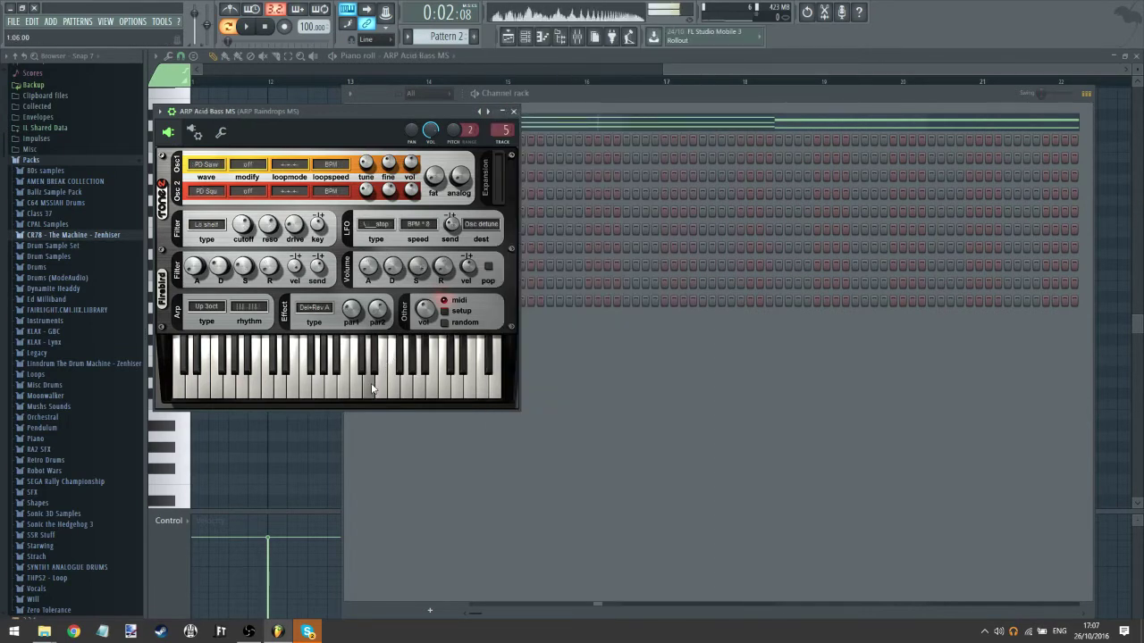
right_click(489, 112)
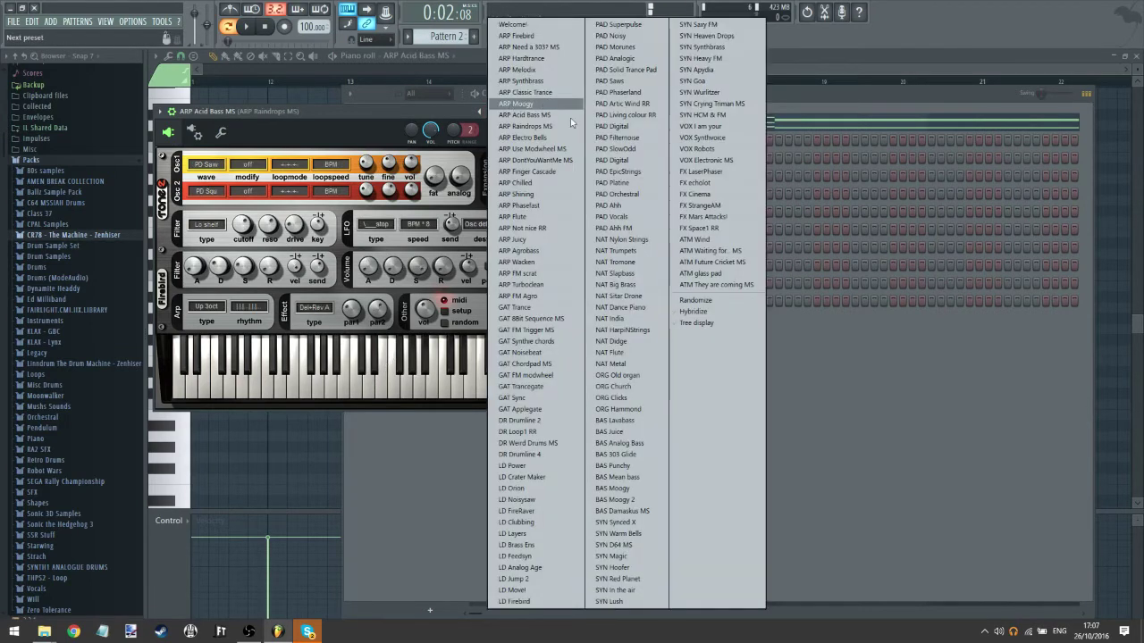
click(536, 126)
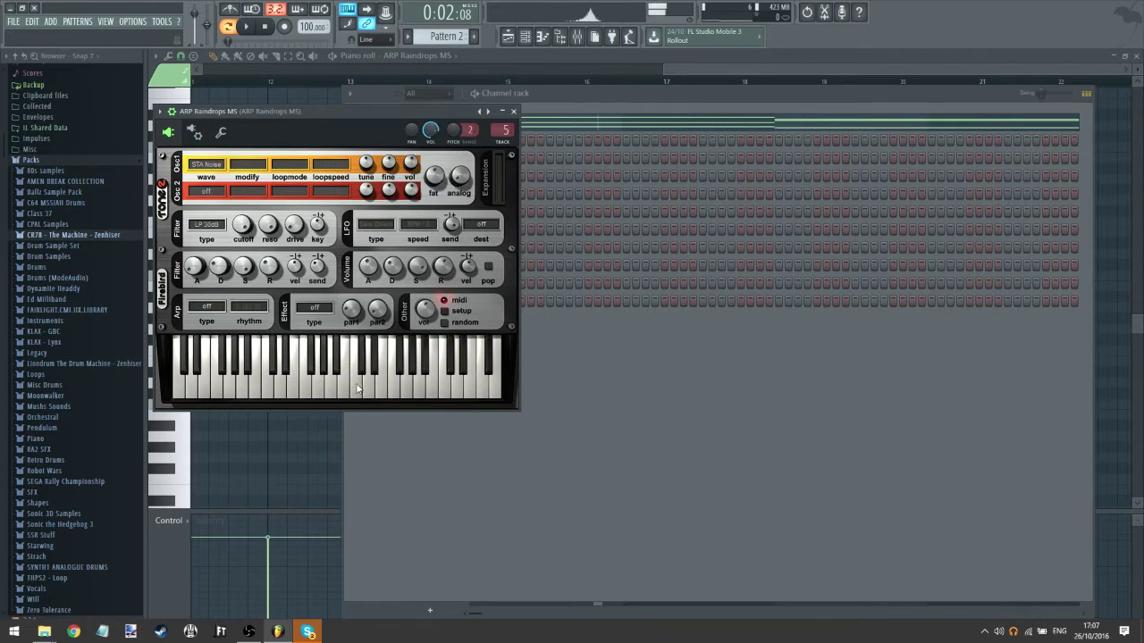
- Set oscillator 1's wave to STA Peek and the filter type to off
click(219, 167)
click(239, 231)
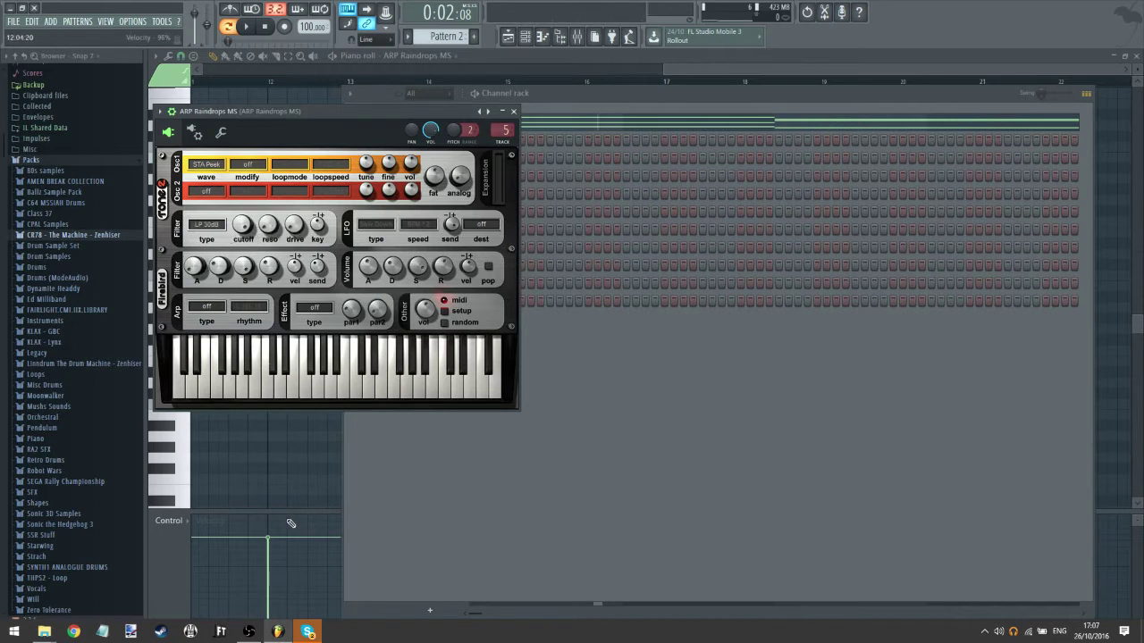
click(215, 224)
click(221, 254)
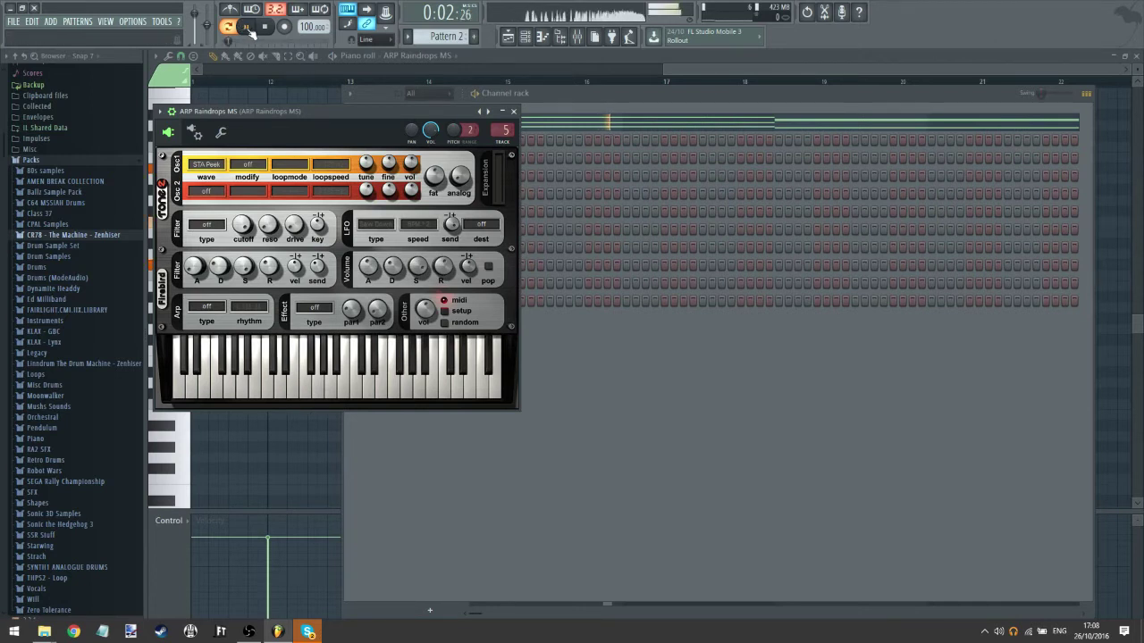
- Set the arpeggiator type to Down oct and the effect type to Delay D while the pattern plays
click(204, 309)
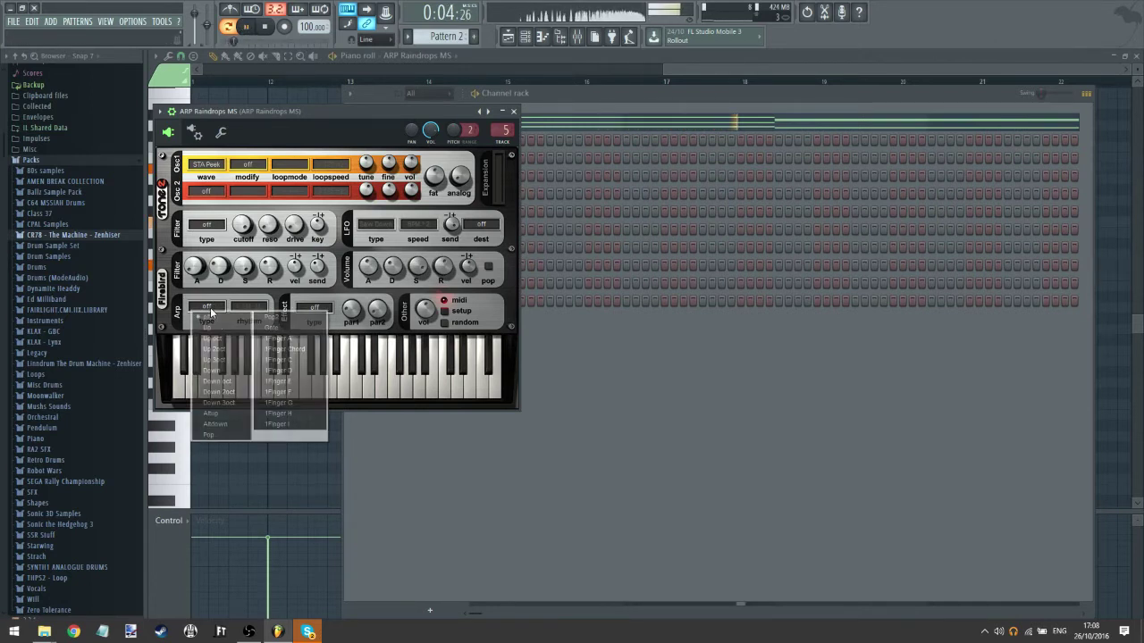
click(244, 392)
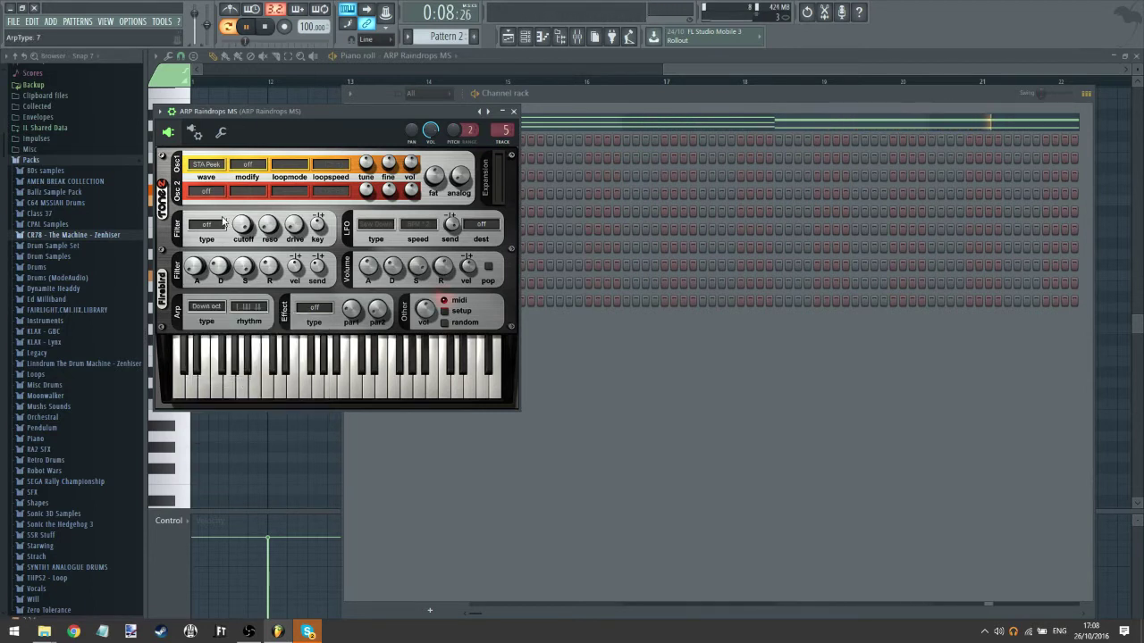
click(309, 308)
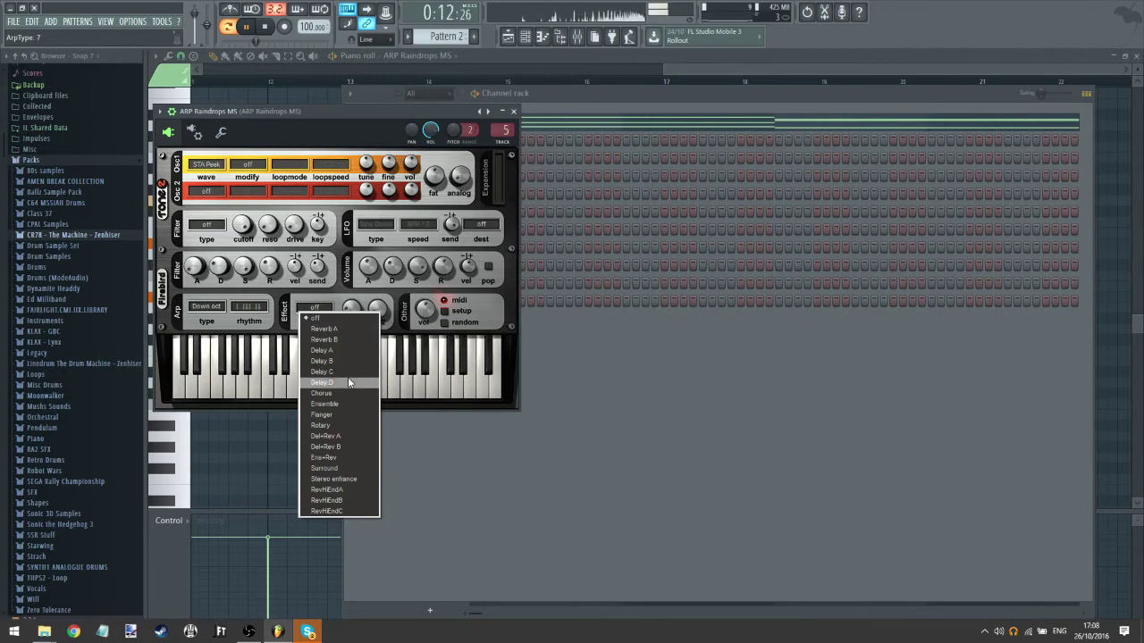
click(347, 380)
- Set the synth's effect type to Reverb A with a mix of about 82
click(313, 309)
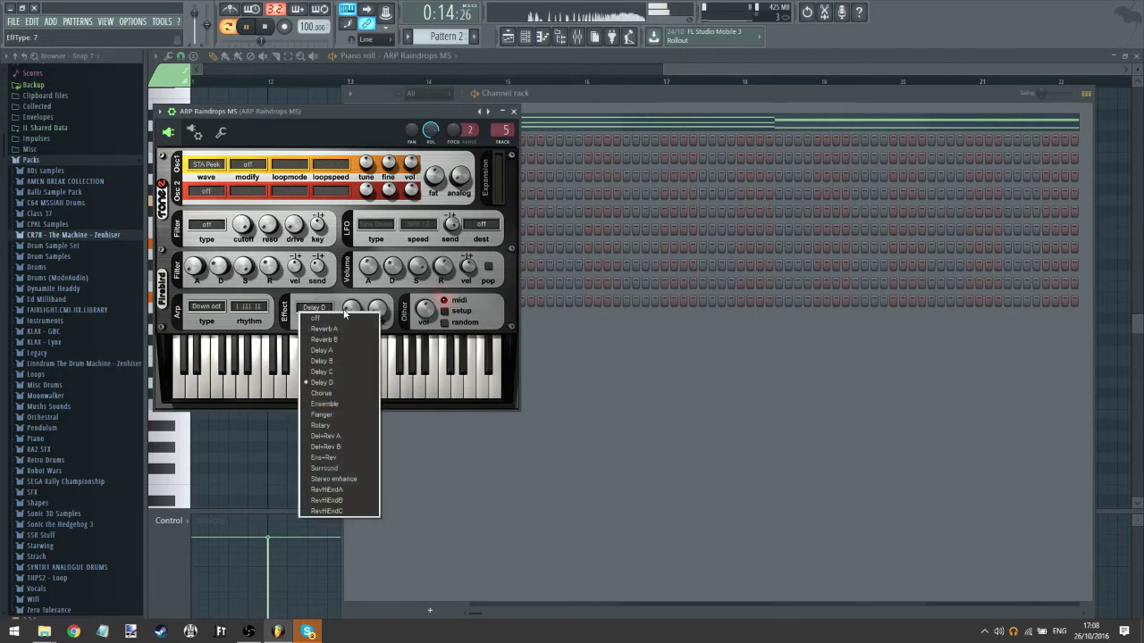
click(344, 313)
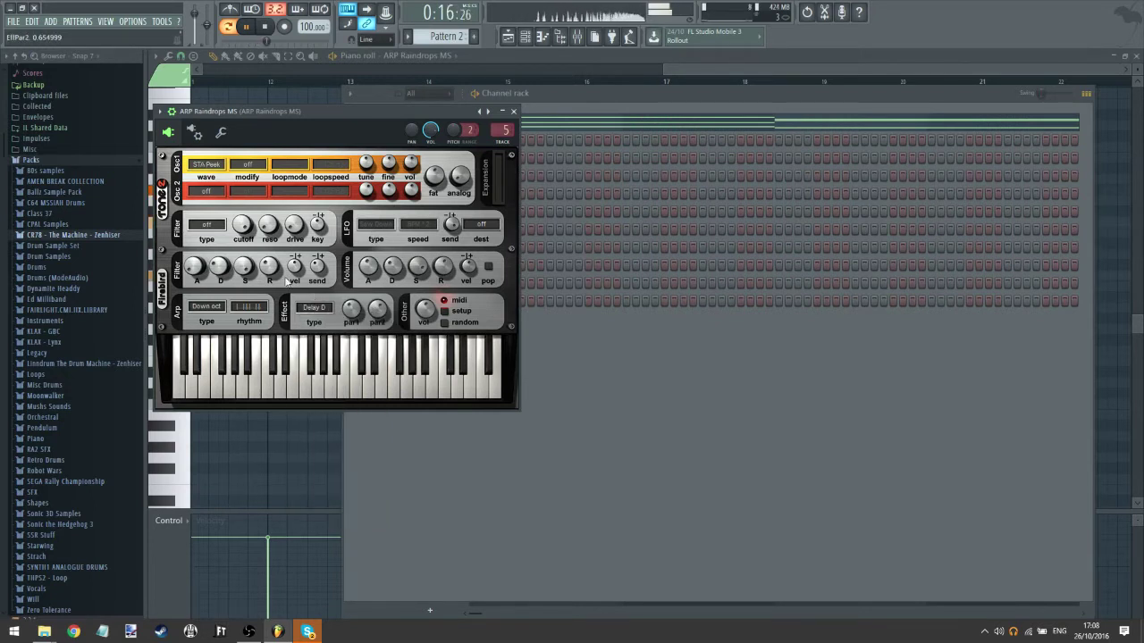
click(312, 310)
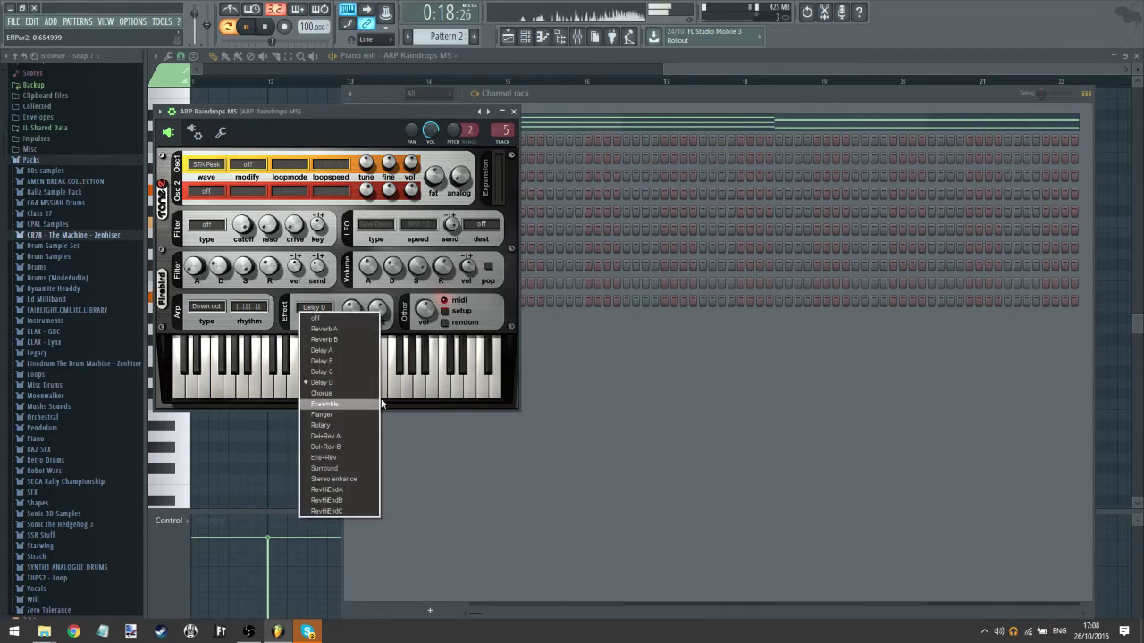
click(357, 329)
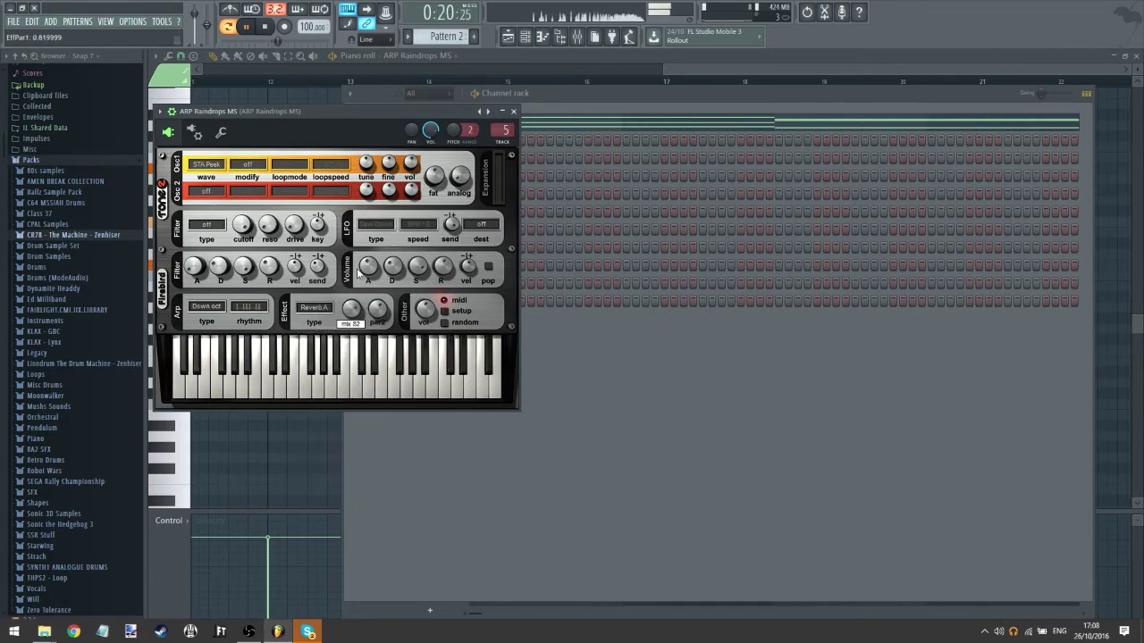
mouse_move(358, 297)
mouse_down()
mouse_move(370, 330)
mouse_move(362, 285)
mouse_move(364, 308)
mouse_up()
- Set oscillator 1's wave to STA Saw and oscillator 2's wave to STA Pulse, trying STA Peek on oscillator 2 first
click(206, 167)
click(218, 198)
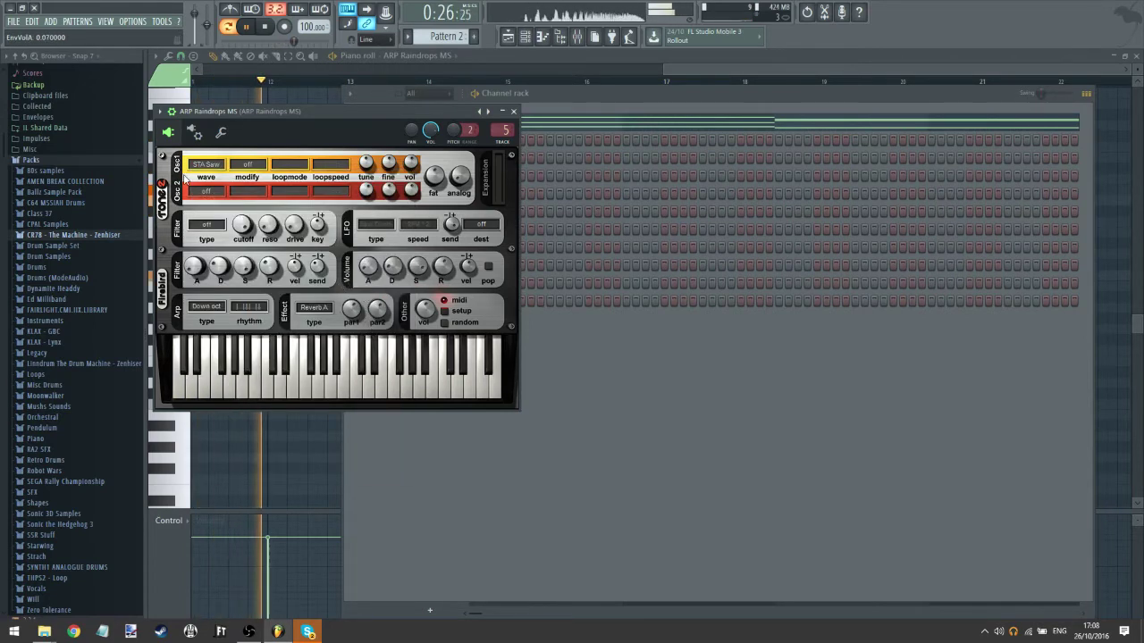
click(206, 191)
click(234, 259)
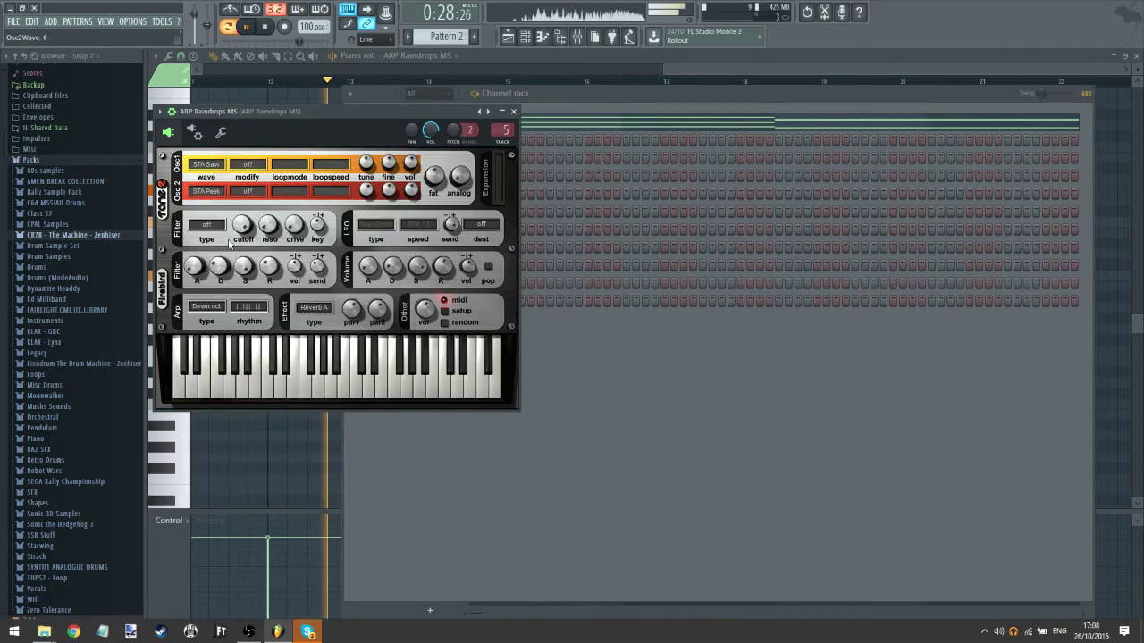
click(205, 192)
click(239, 232)
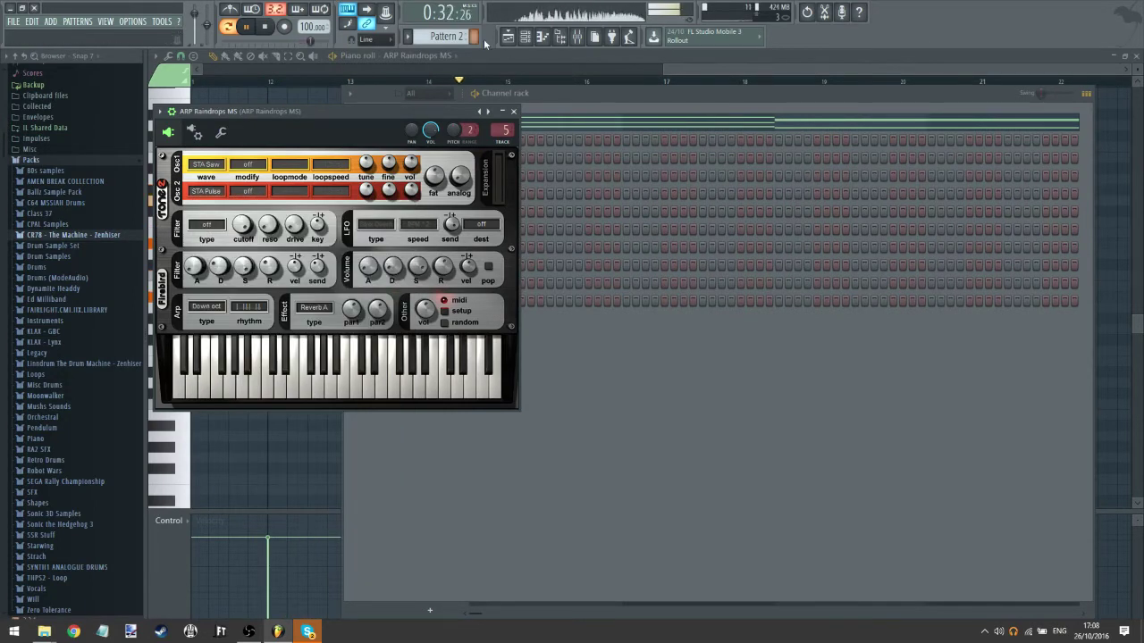
- Switch to song playback and place a Pattern 2 clip at bar 1 of Track 8 in the playlist
key(F5)
key(l)
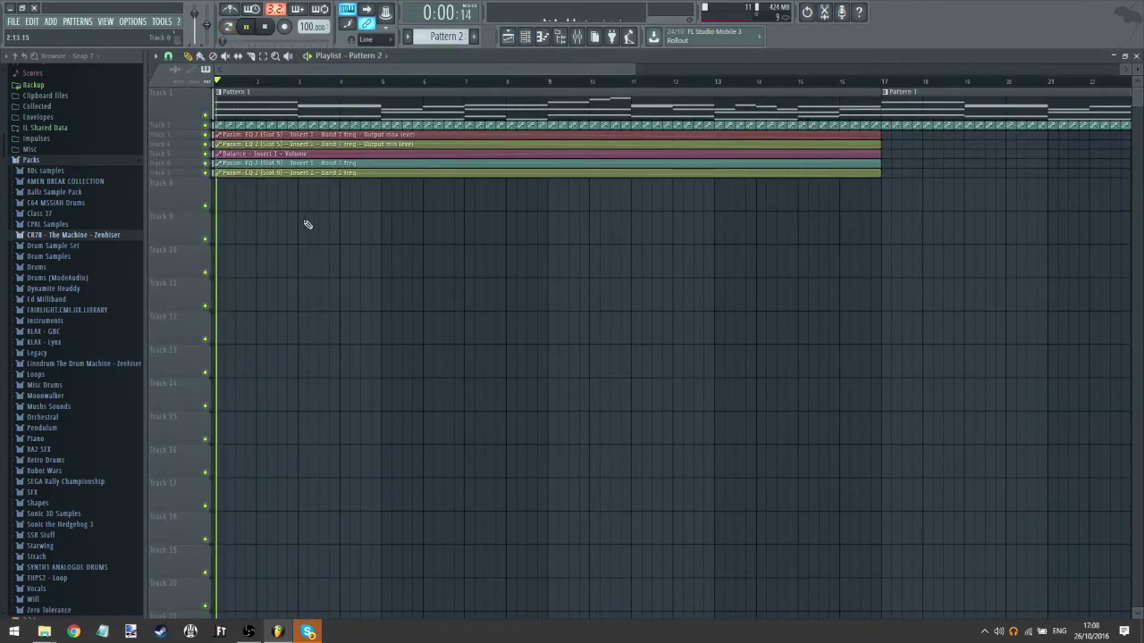
drag(364, 202, 179, 215)
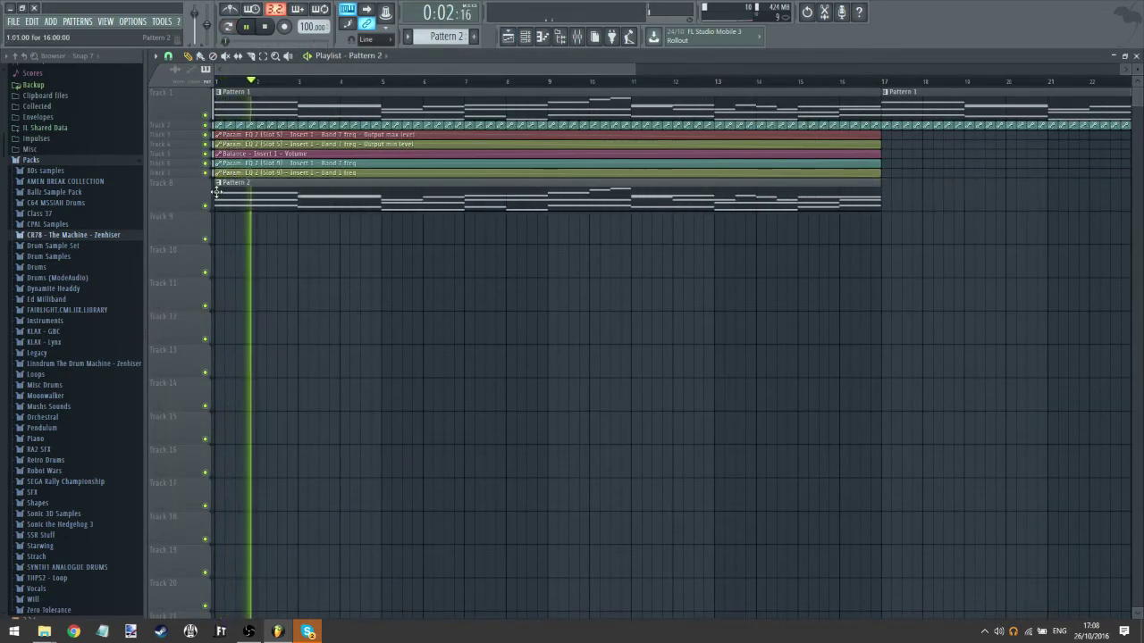
- Reopen the ARP Raindrops MS synth and set oscillator 2's modify to Mix: Layer and oscillator 1's modify to Thin: Bell
click(525, 36)
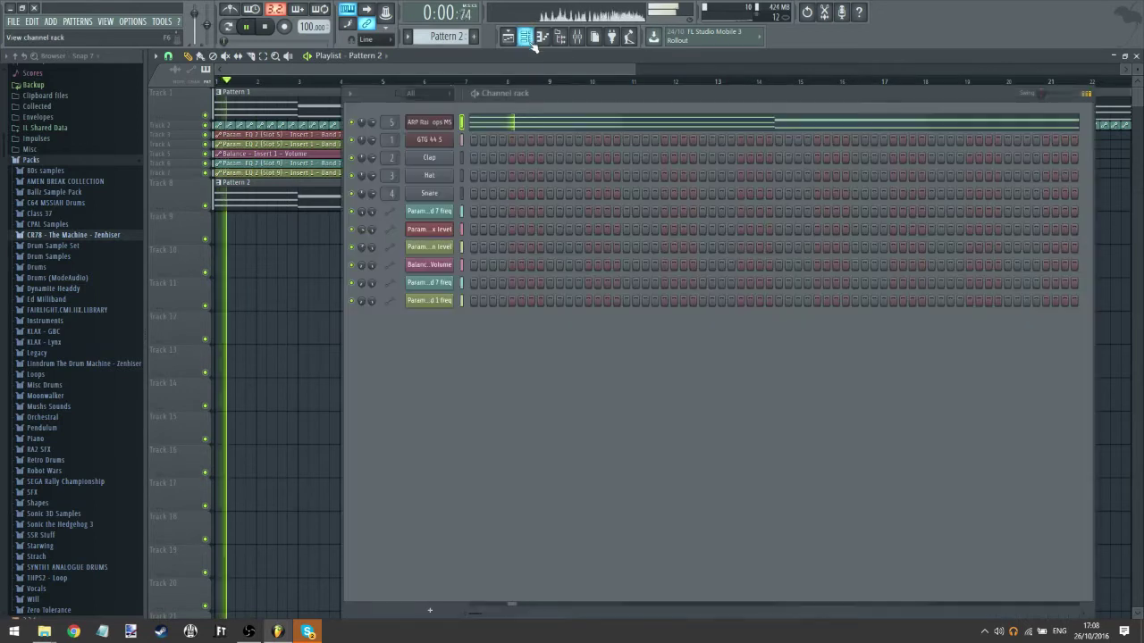
click(431, 123)
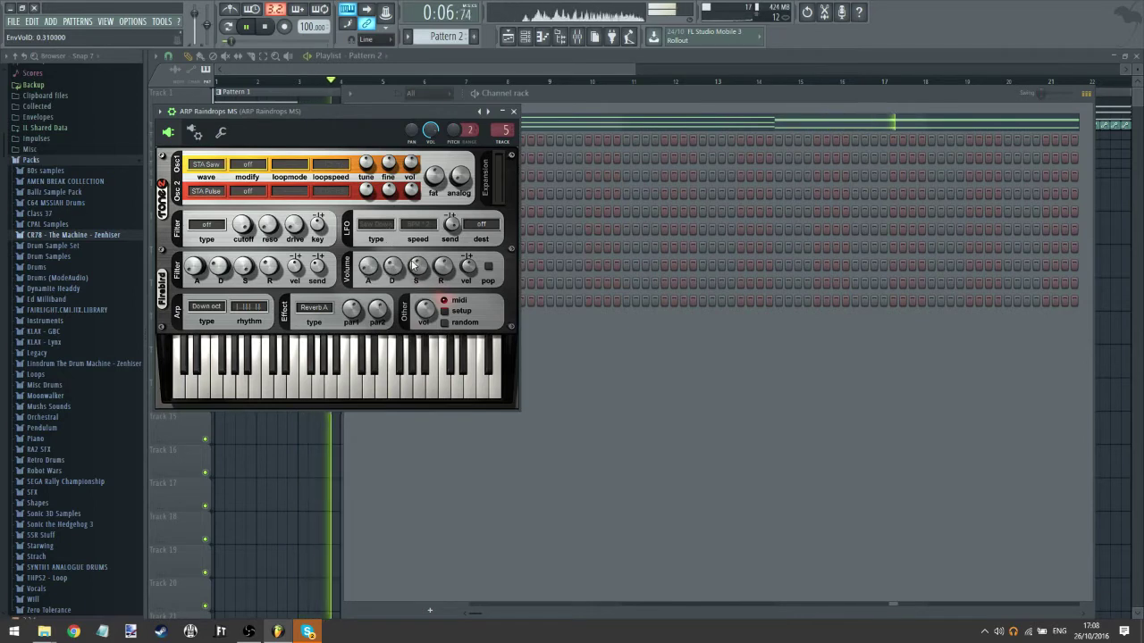
click(247, 192)
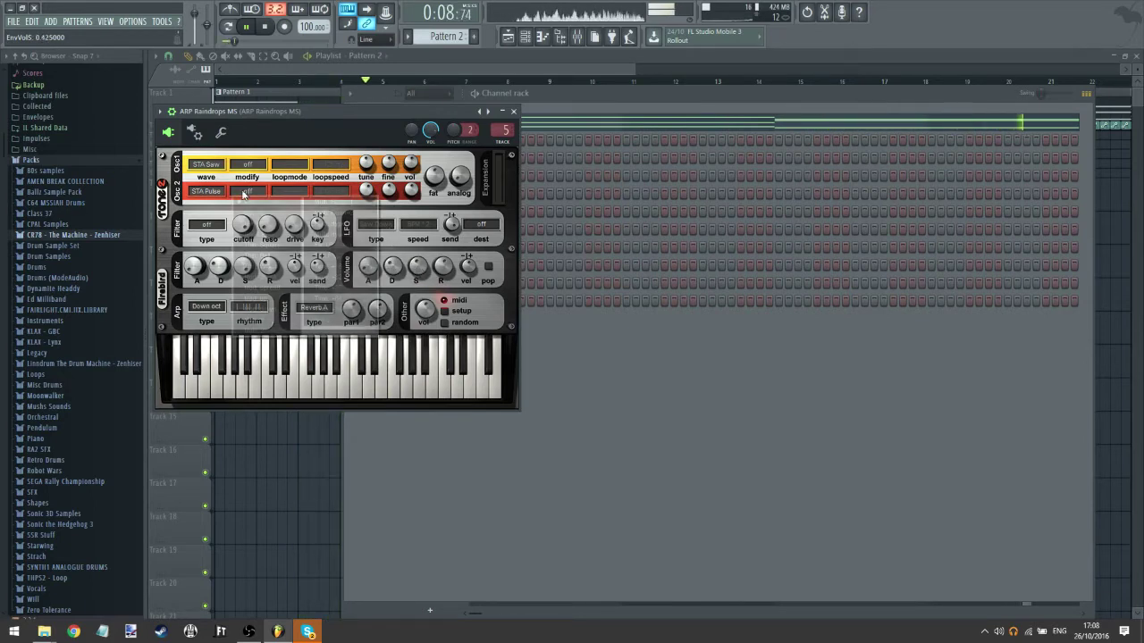
click(264, 233)
click(247, 166)
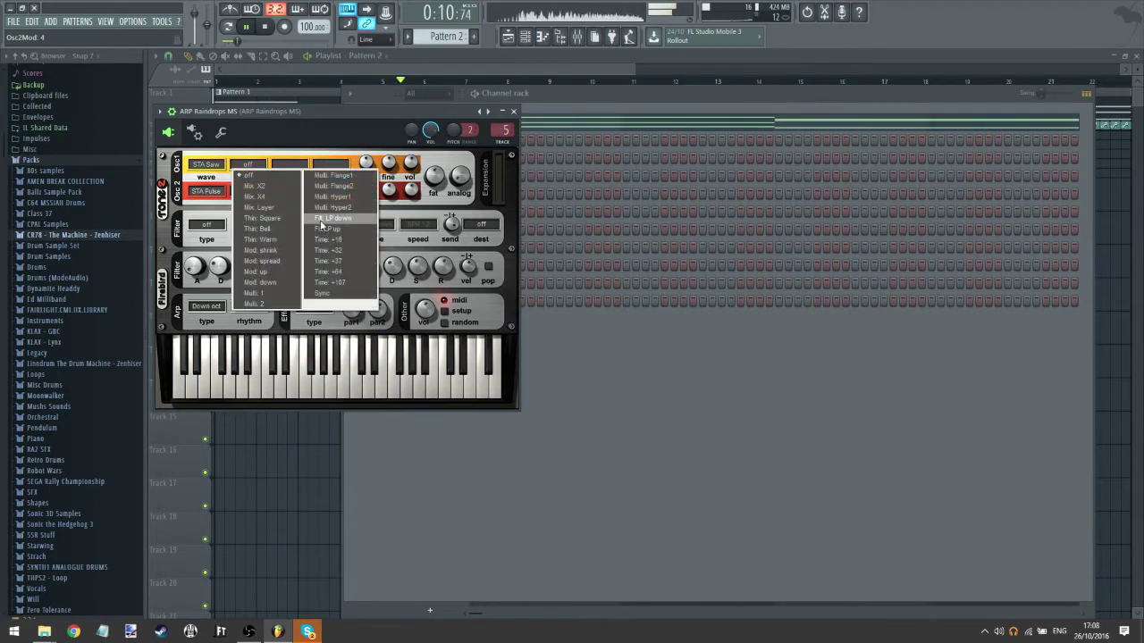
click(261, 228)
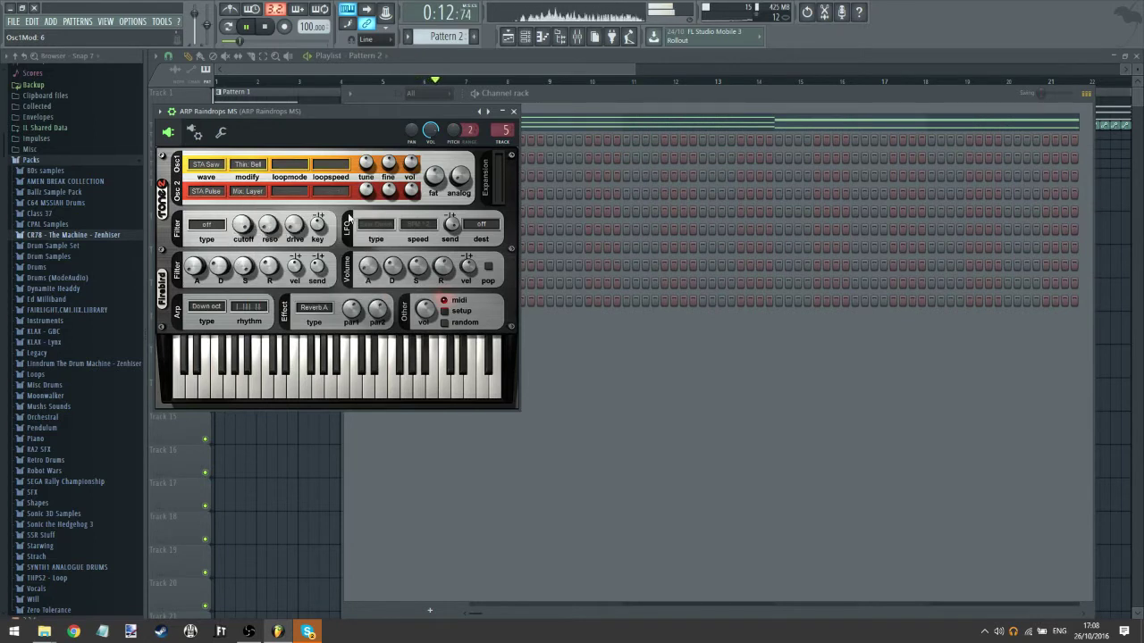
- Try Multi: Flange1, Filt: LP up and Mix: X2 as oscillator 1's modify and return it to Thin: Bell
click(252, 166)
click(335, 177)
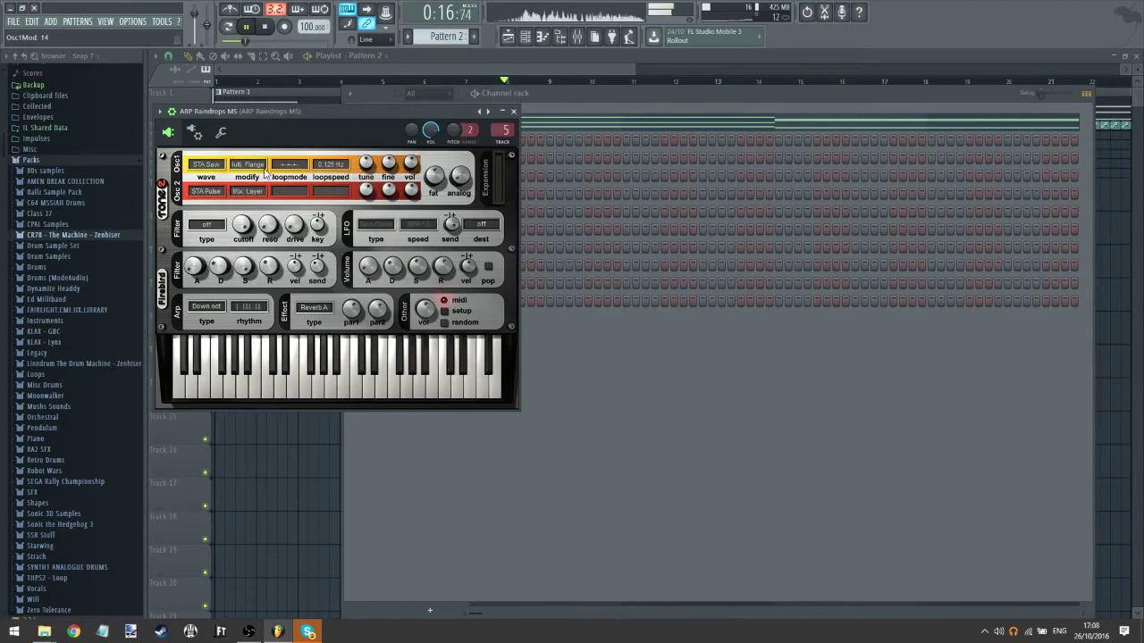
click(265, 172)
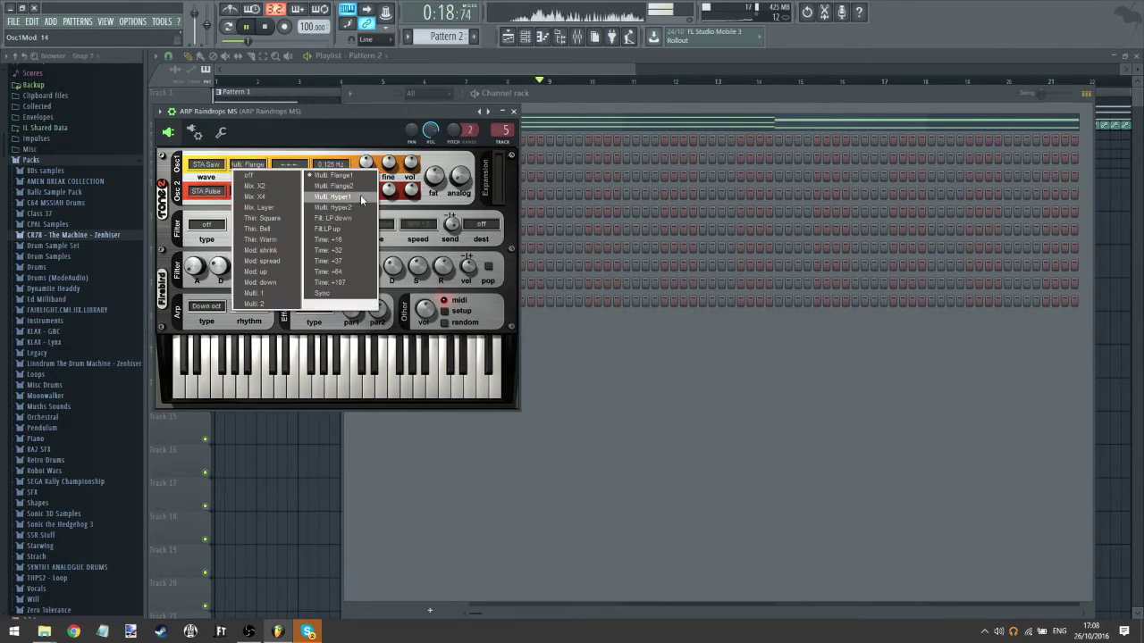
click(330, 229)
click(251, 165)
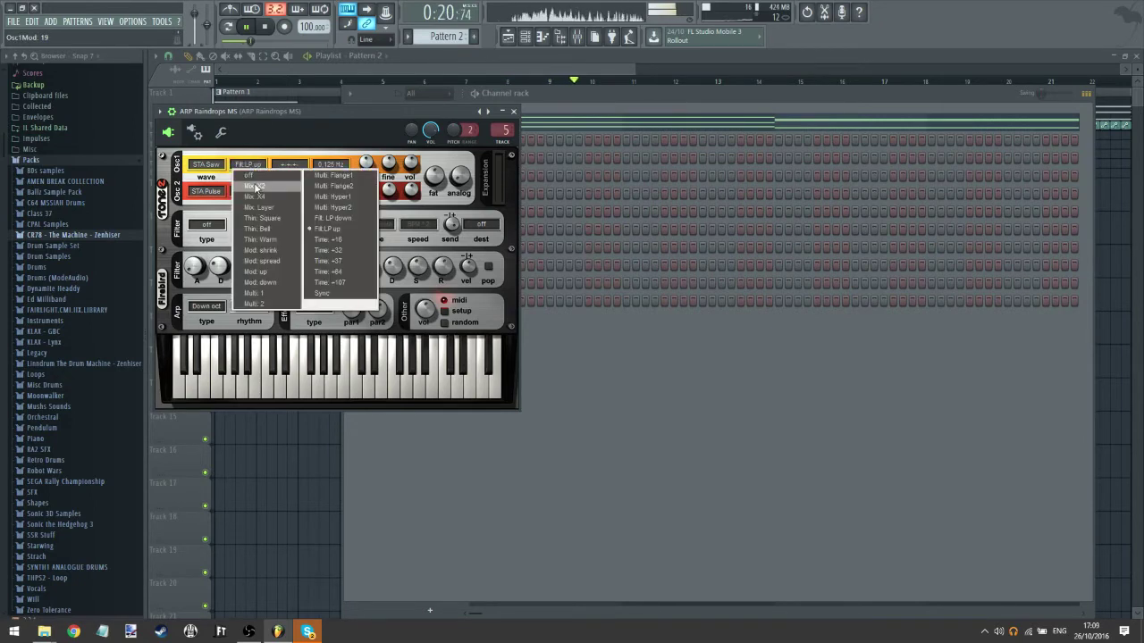
click(256, 186)
click(250, 165)
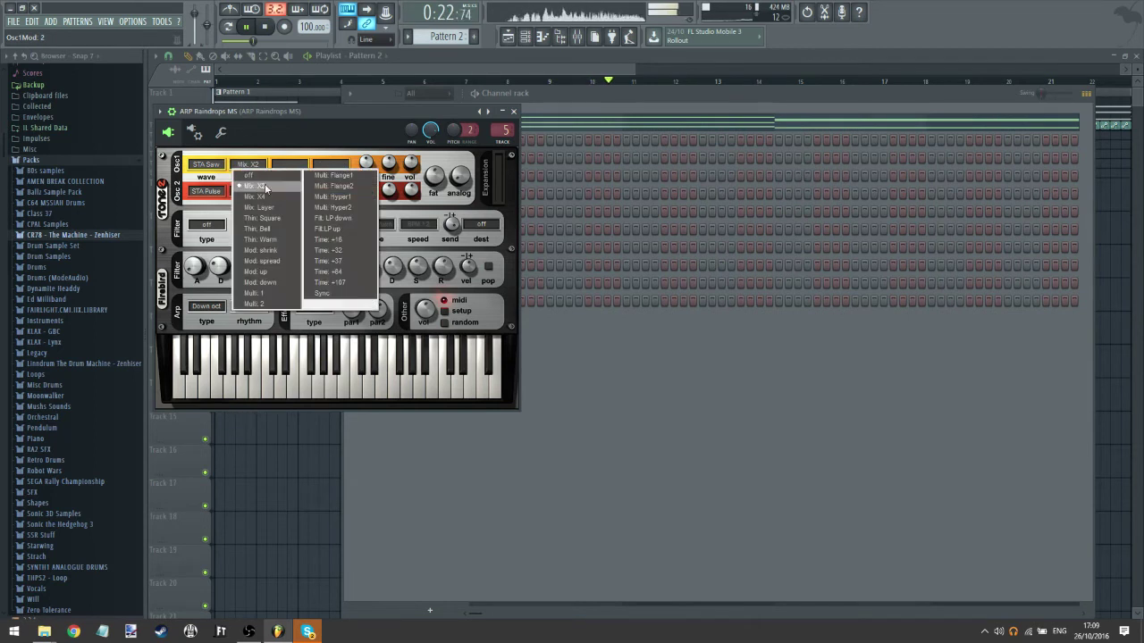
click(286, 227)
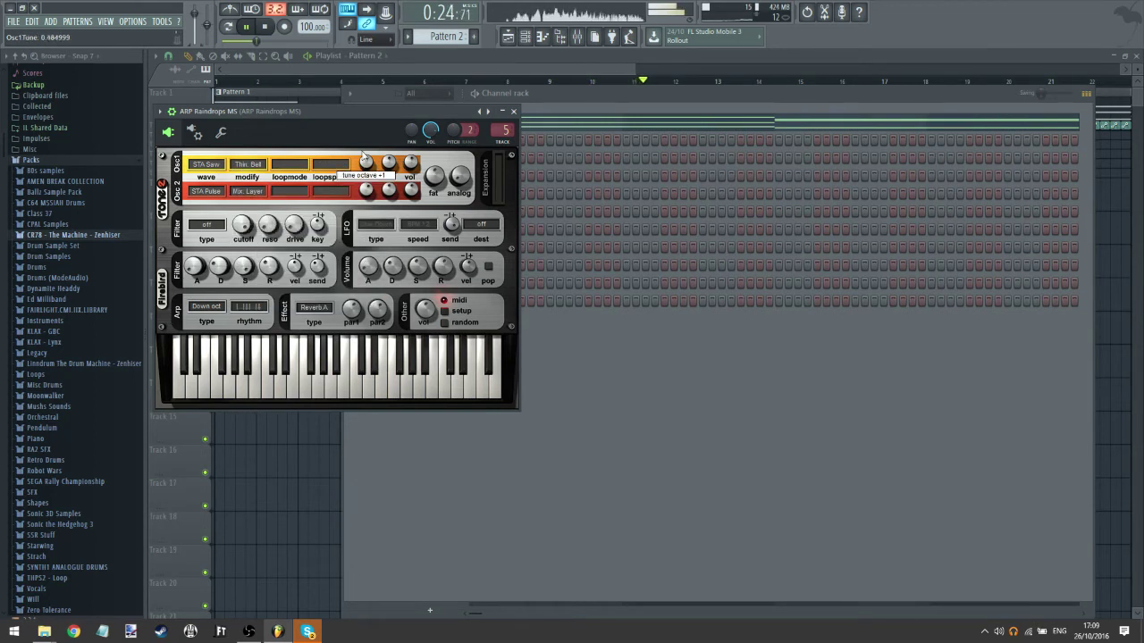
- Restart the song from the beginning and try Thin: Square as oscillator 1's modify in the synth
click(226, 82)
click(526, 40)
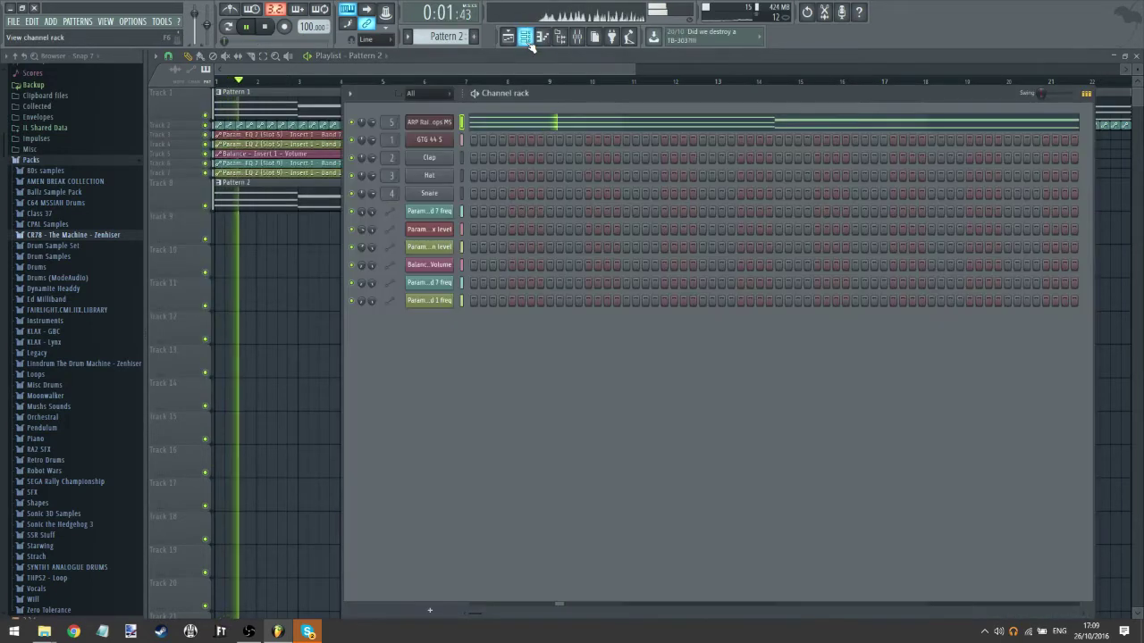
click(429, 122)
click(249, 164)
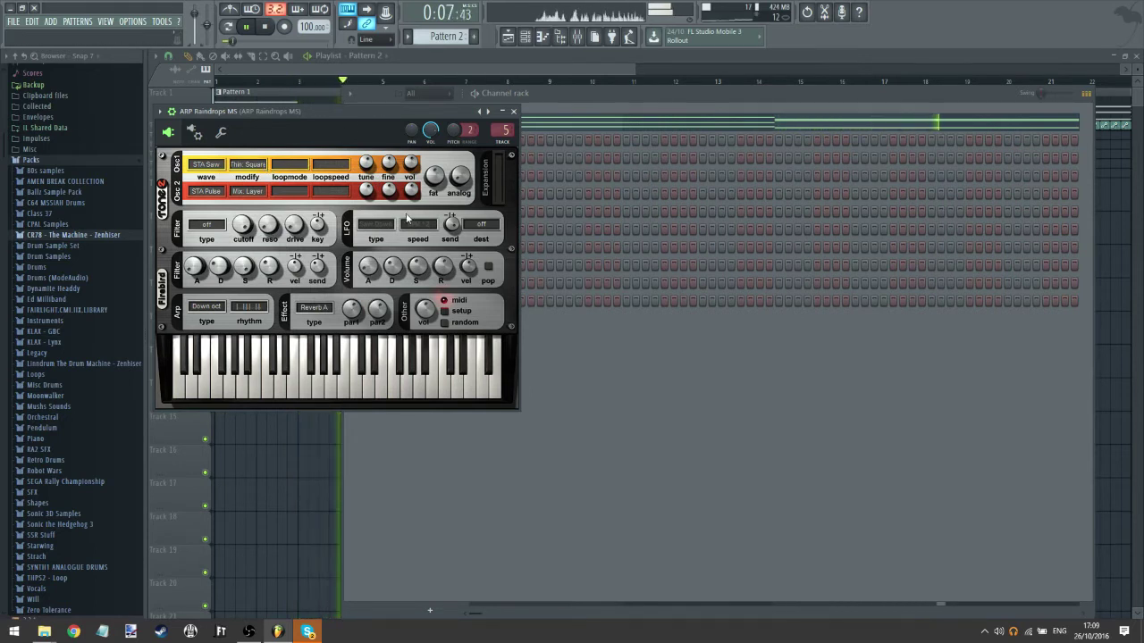
- Adjust oscillator 2's tune and fine tuning and set oscillator 1's modify to Thin: Warm
drag(366, 193, 363, 198)
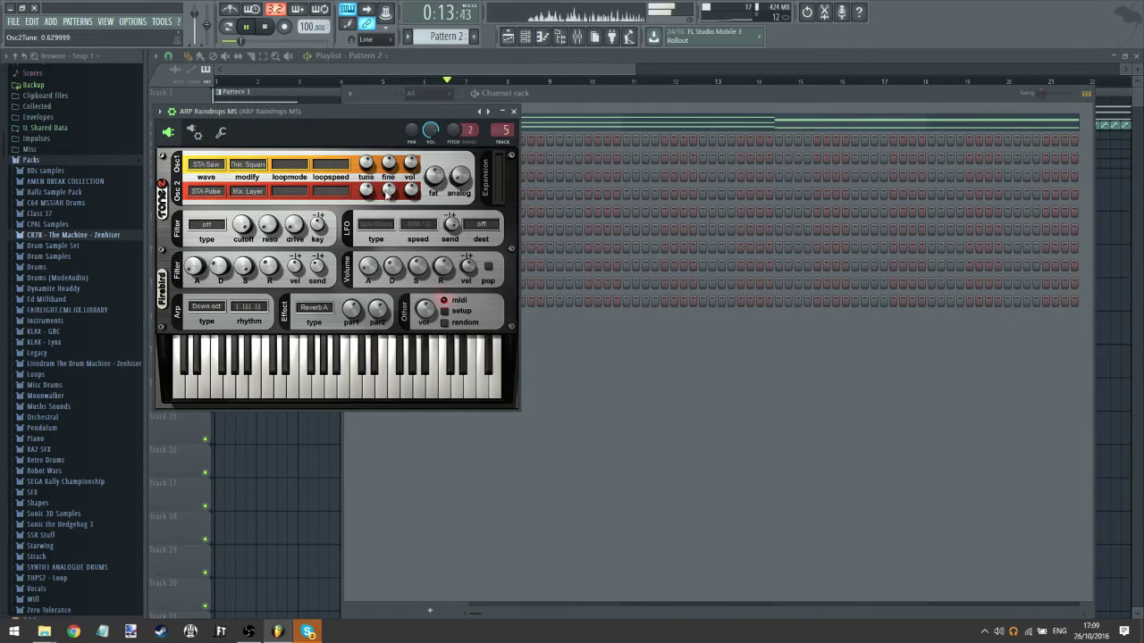
drag(383, 194, 386, 161)
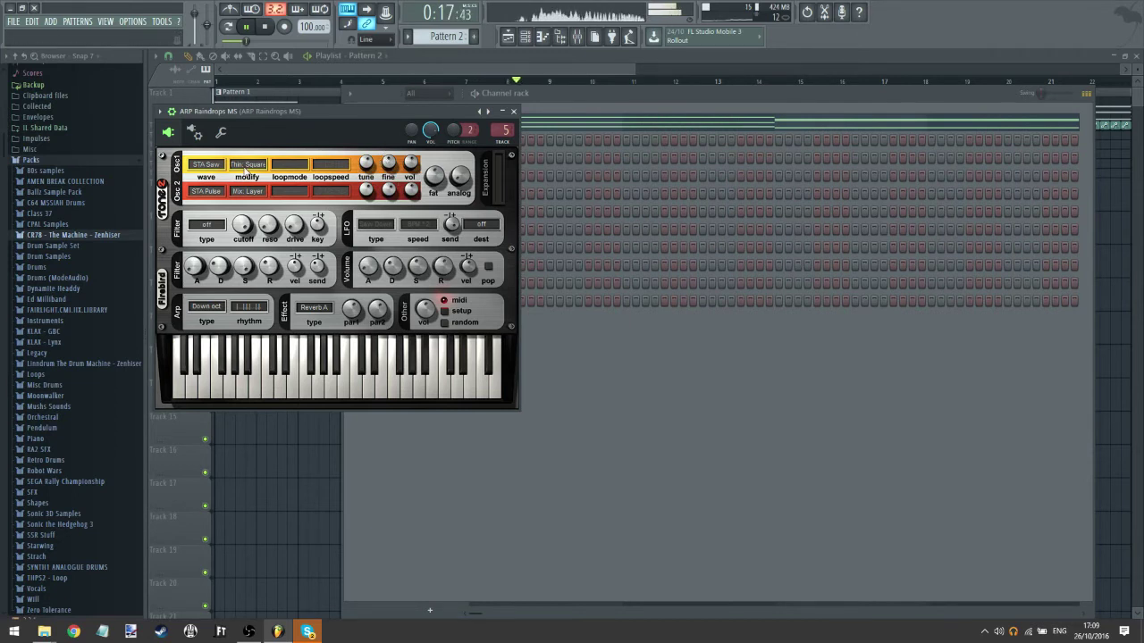
click(245, 165)
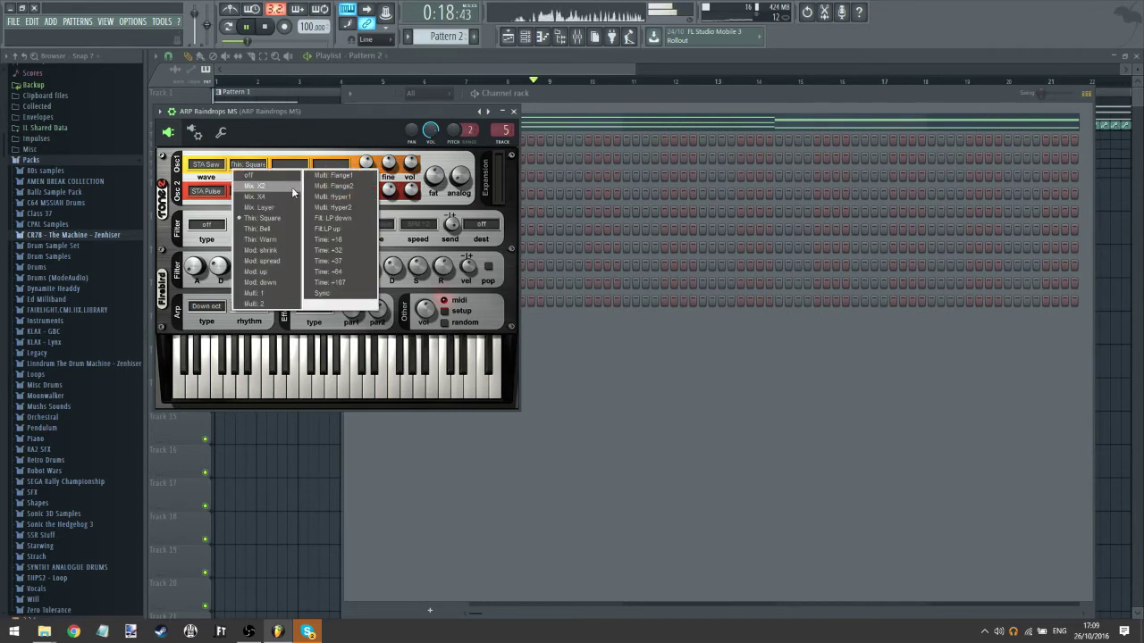
click(293, 241)
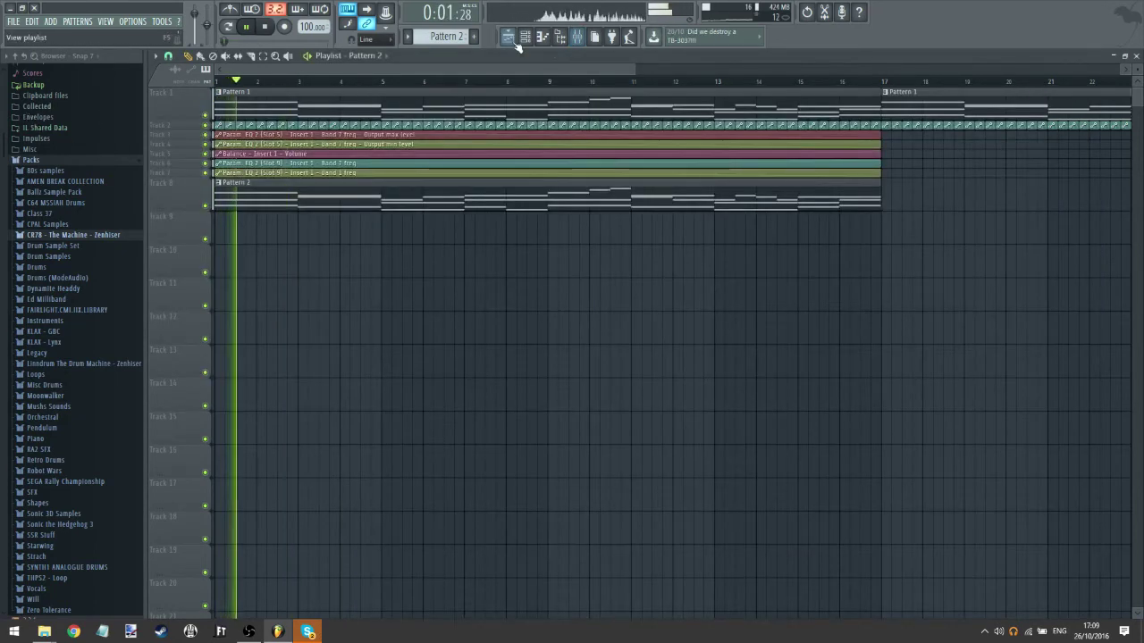
- Reopen the synth, try the LP 30dB filter type with different cutoffs, and set the filter type back to off
click(525, 36)
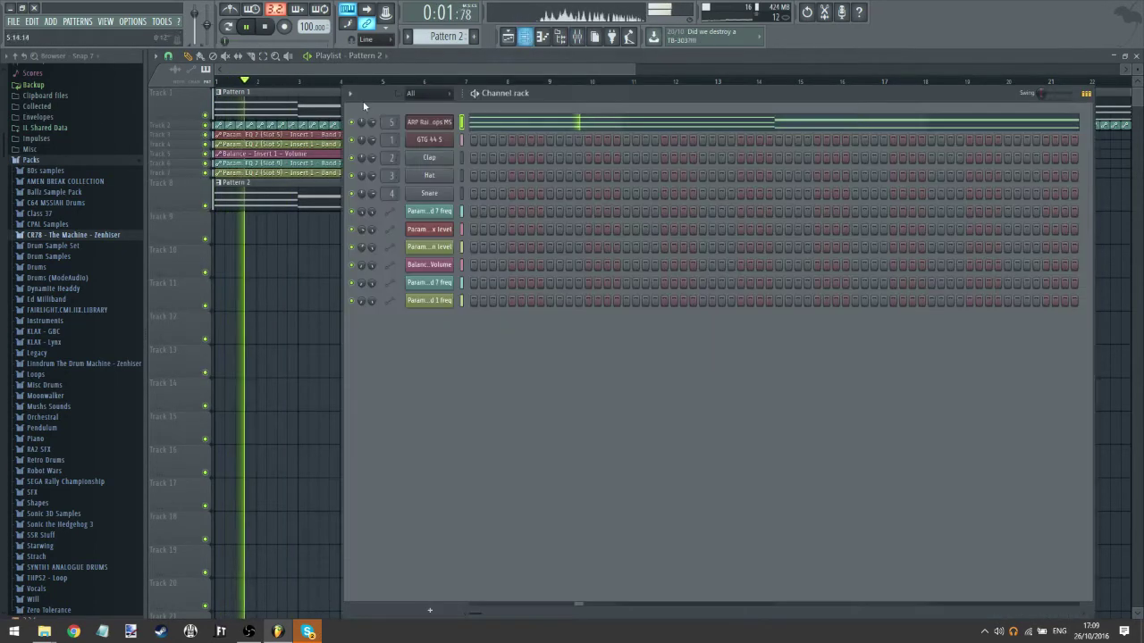
click(429, 121)
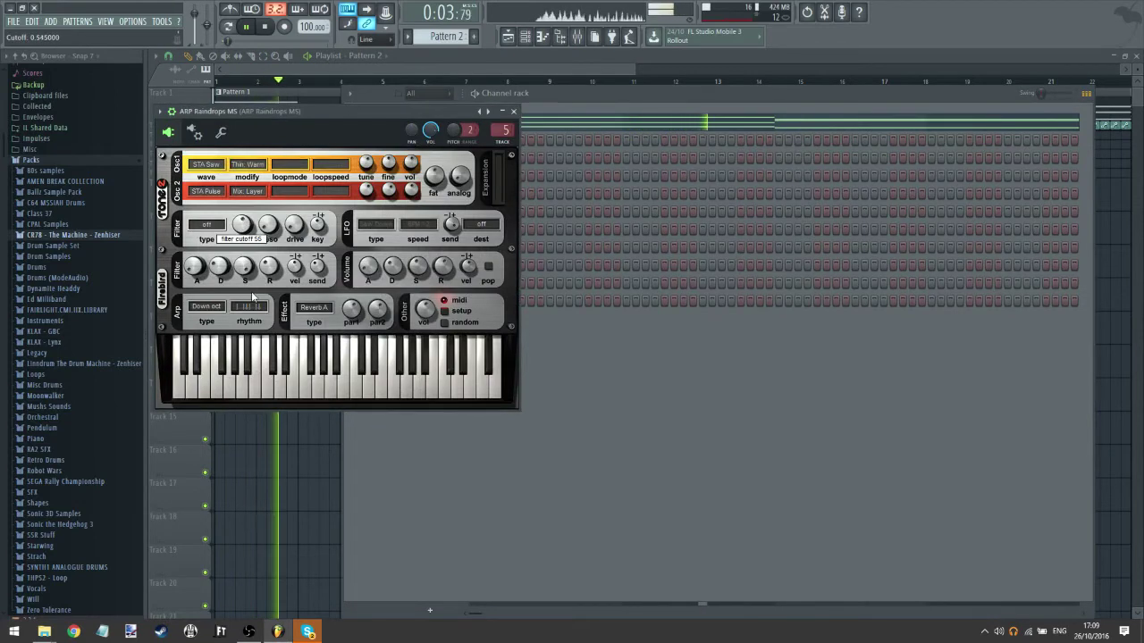
click(222, 225)
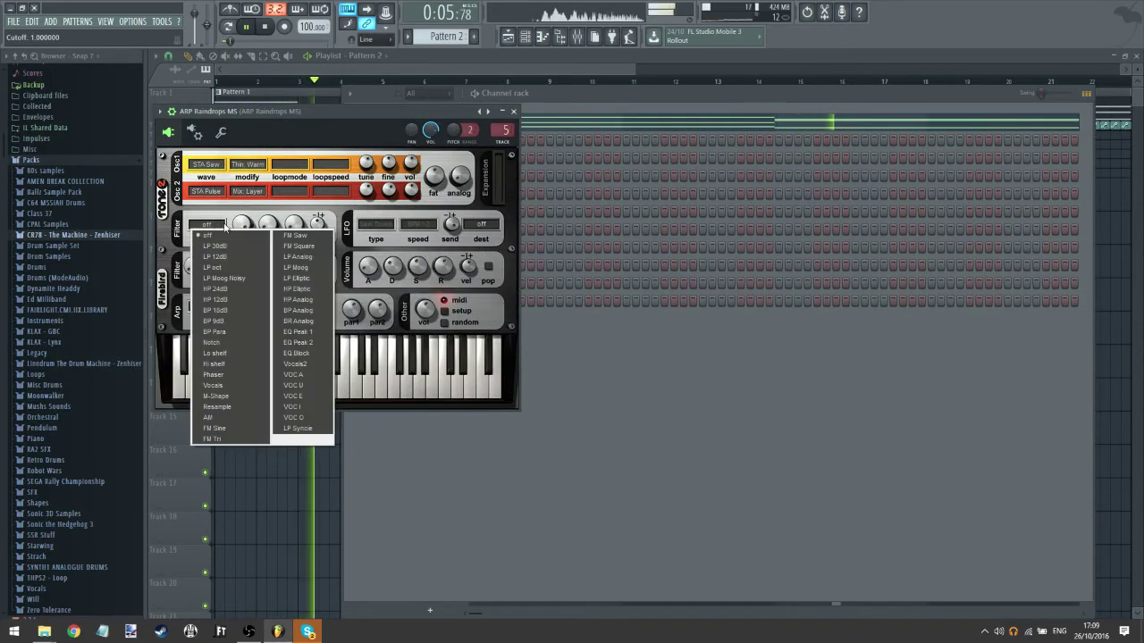
click(223, 245)
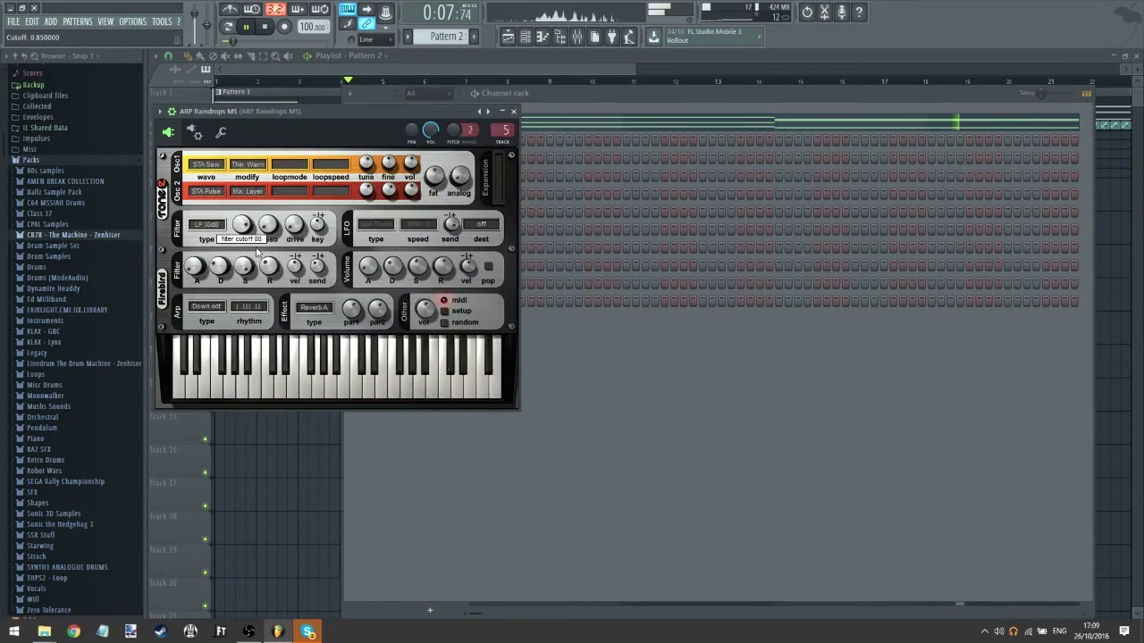
click(206, 226)
click(213, 233)
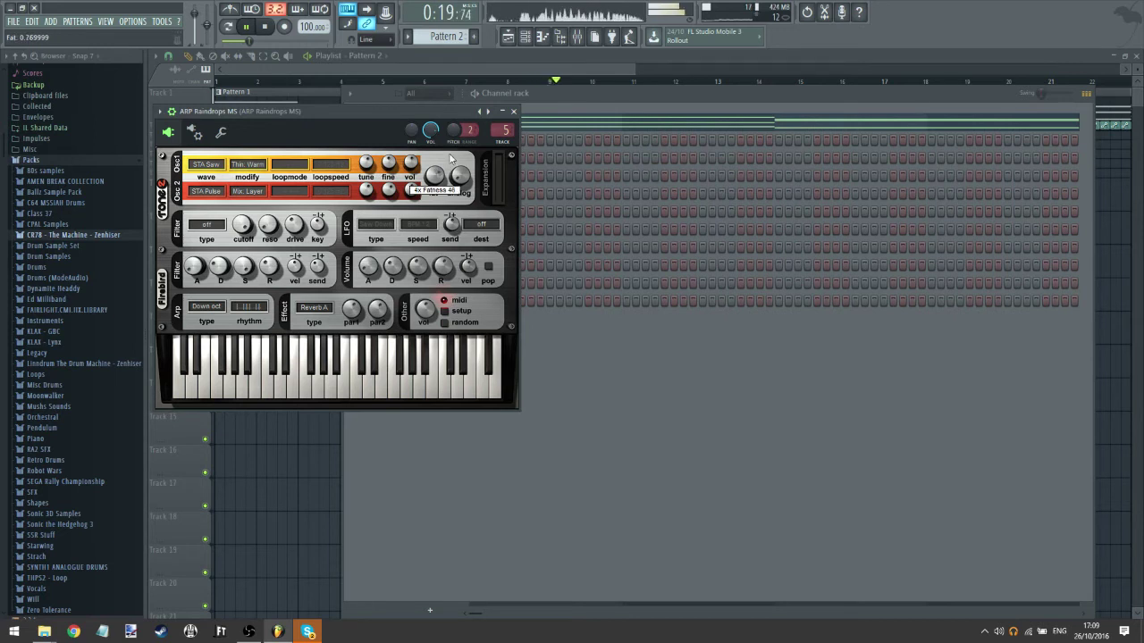
- Set the synth's fatness to 4x 46 and the analog amount to about 0.26, and close the synth
drag(448, 127, 455, 165)
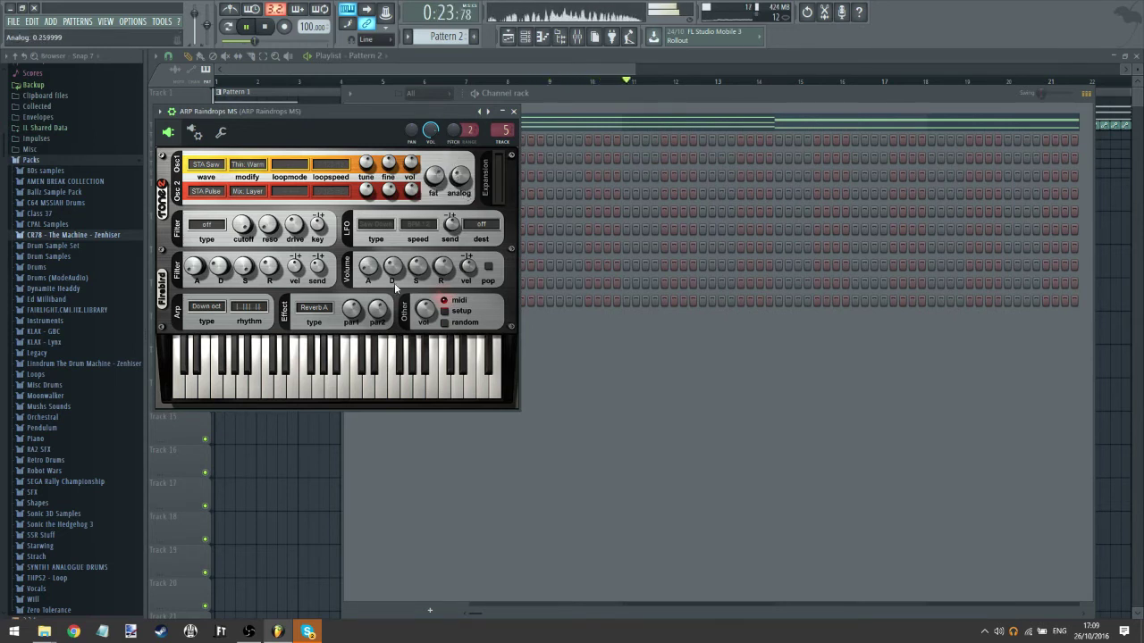
click(514, 69)
- Place a second Pattern 2 clip at bar 17 of Track 8 in the playlist
drag(694, 285, 363, 293)
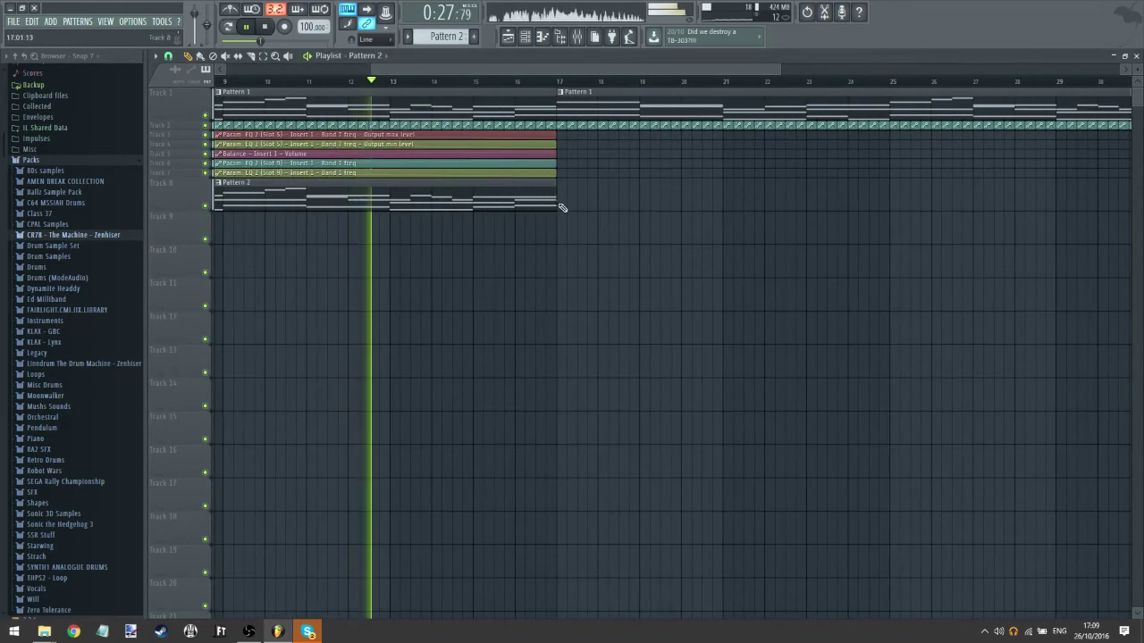
click(561, 204)
drag(685, 281, 465, 256)
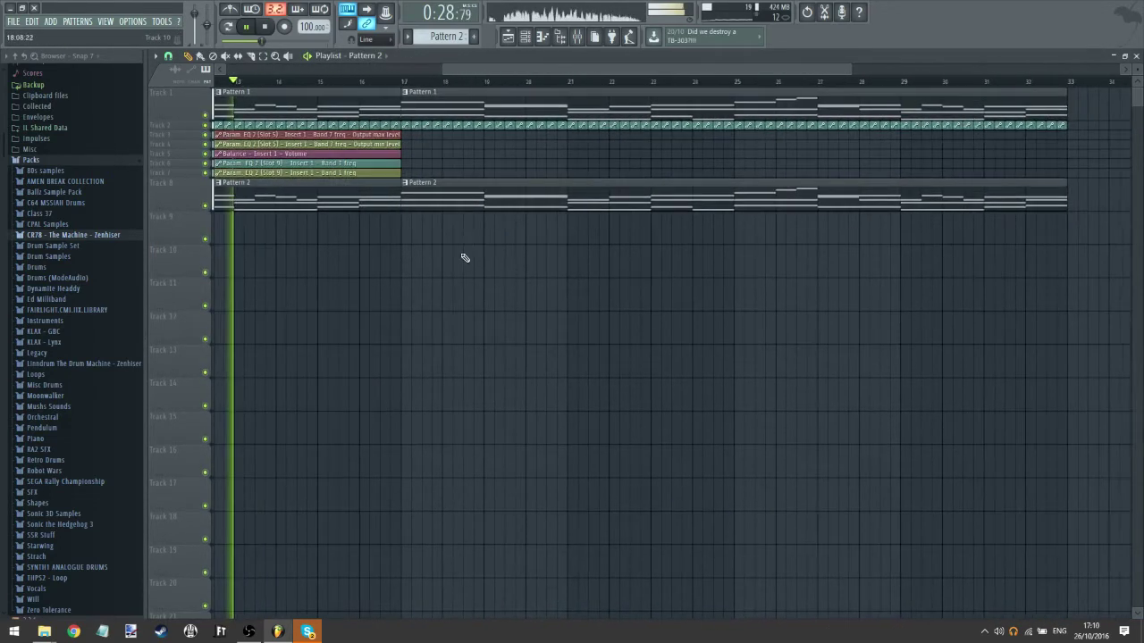
- Load Maximus into effect slot 1 of the ARP Raindrops MS mixer track
click(579, 38)
click(1028, 118)
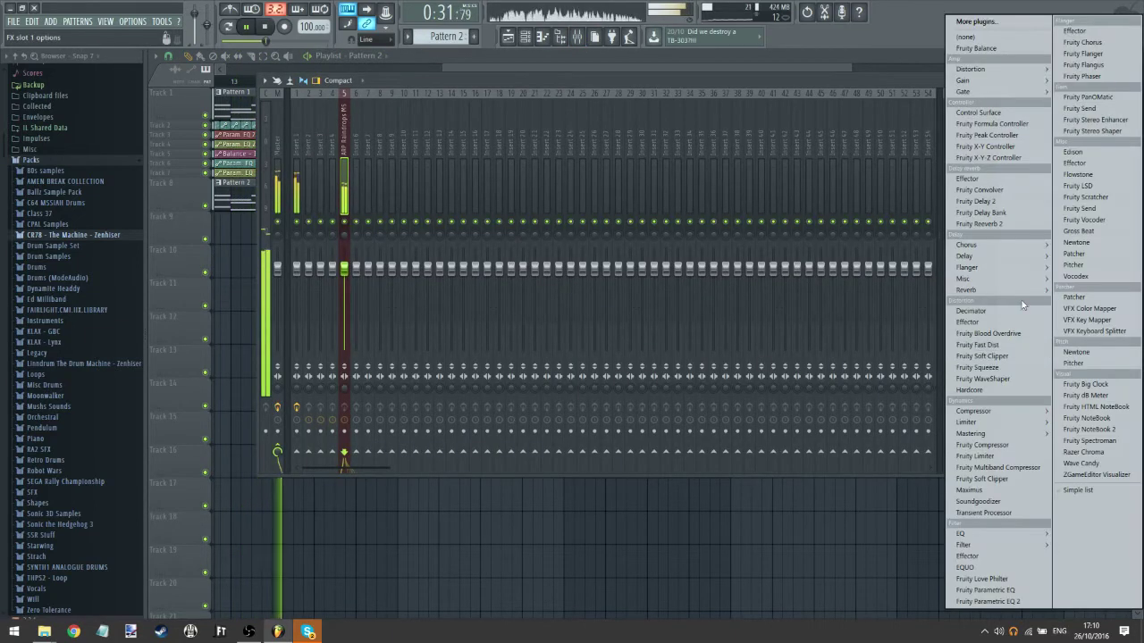
click(970, 490)
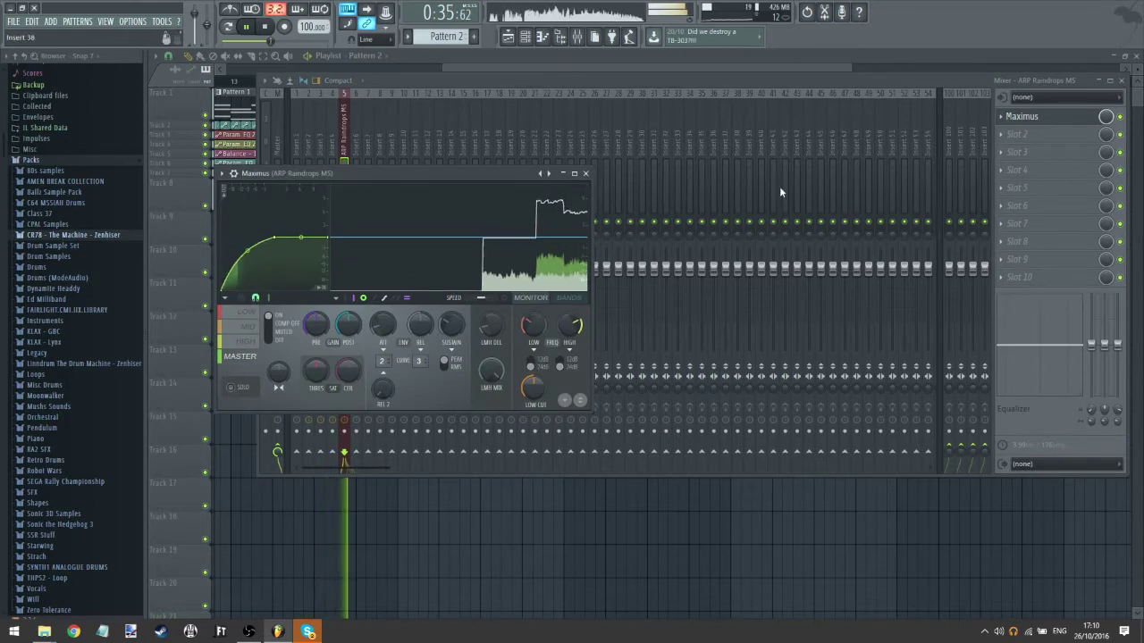
- Load Fruity Convolver into effect slot 2 of the ARP Raindrops MS mixer track and lower its mix level
click(987, 136)
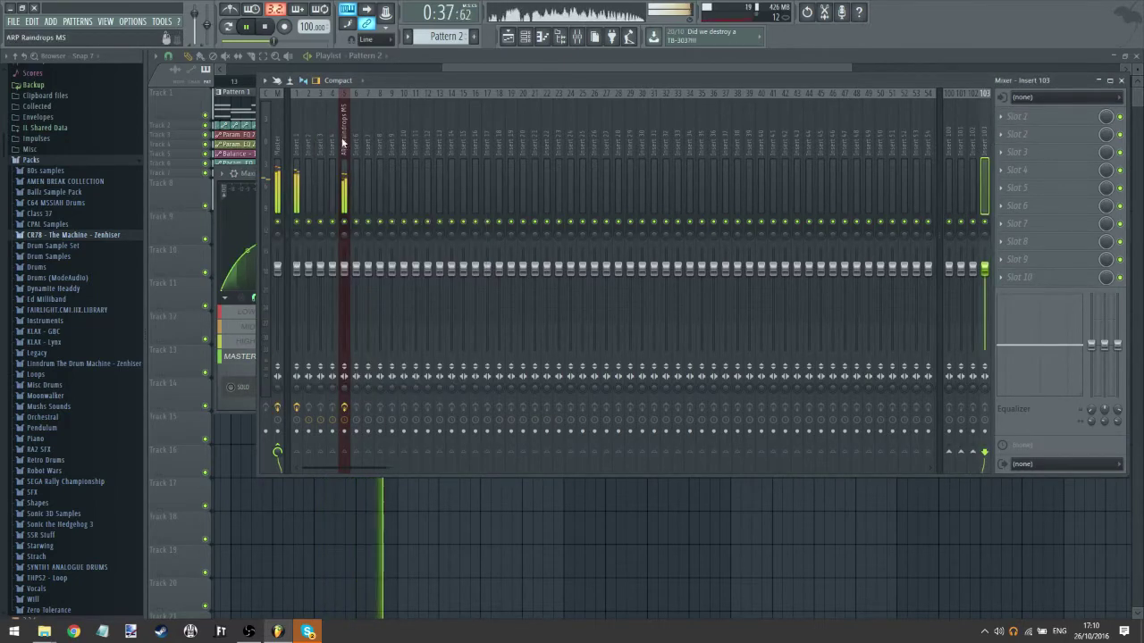
click(343, 143)
click(1019, 134)
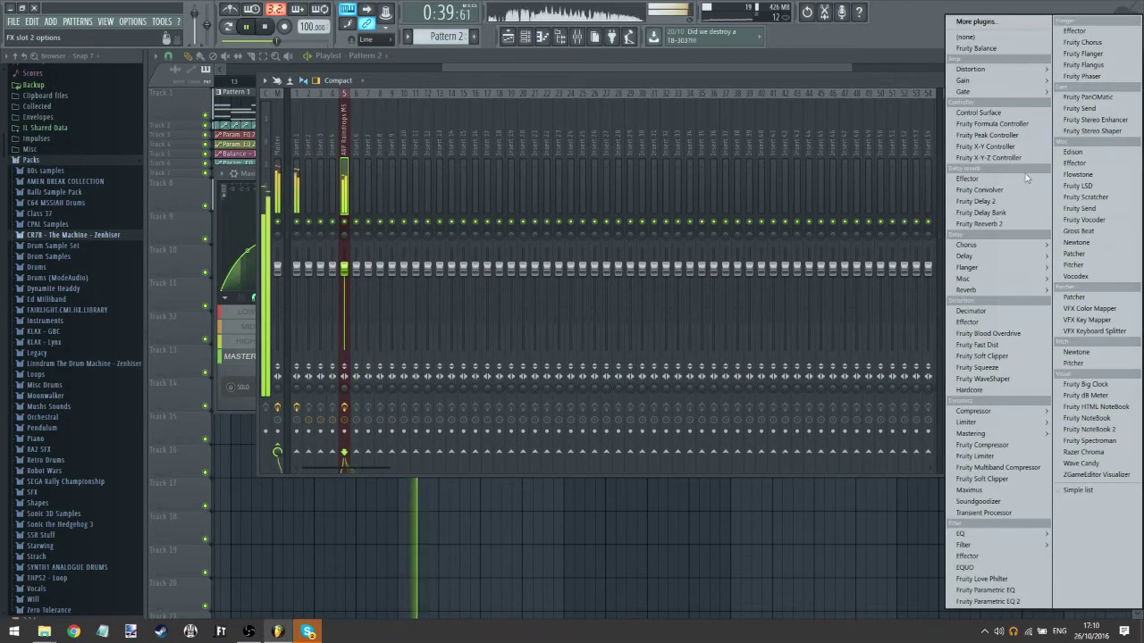
click(979, 189)
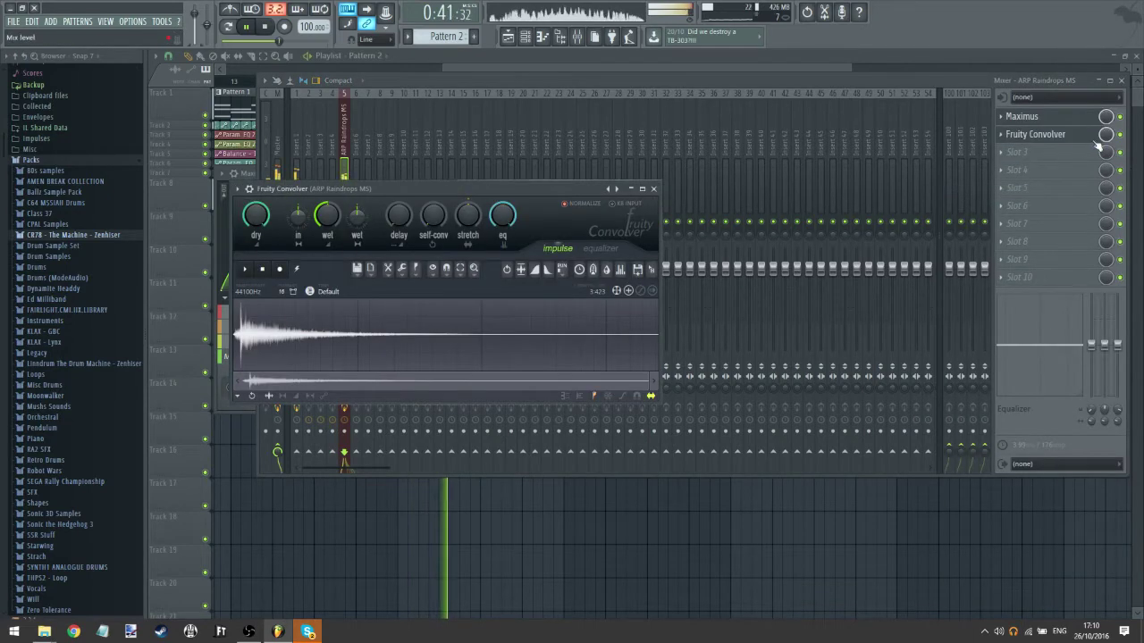
drag(1104, 137, 1105, 159)
- Return to the start of the playlist and play the song from bar 1
click(489, 68)
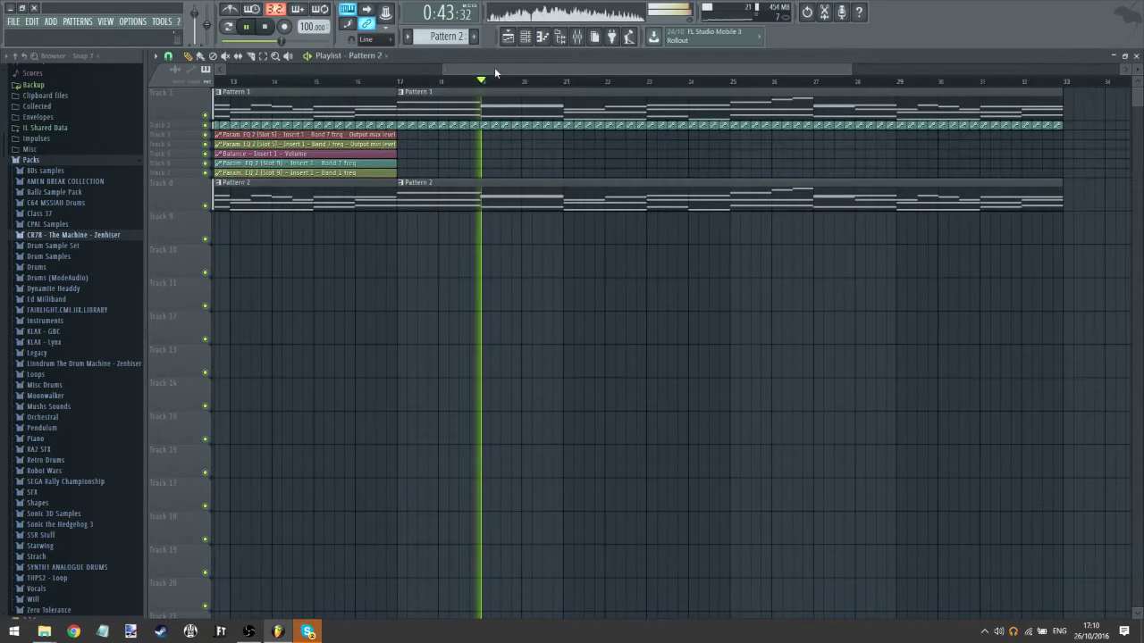
drag(496, 73, 240, 92)
click(217, 81)
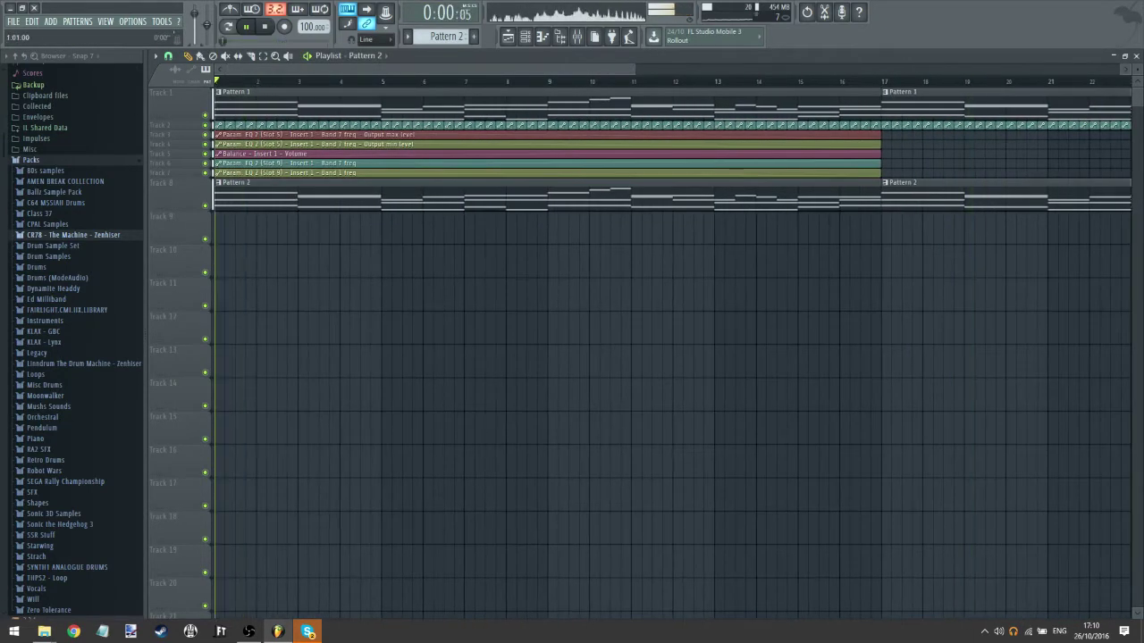
- Load Fruity parametric EQ 2 into effect slot 3 of the ARP Raindrops MS mixer track
click(581, 39)
click(1012, 170)
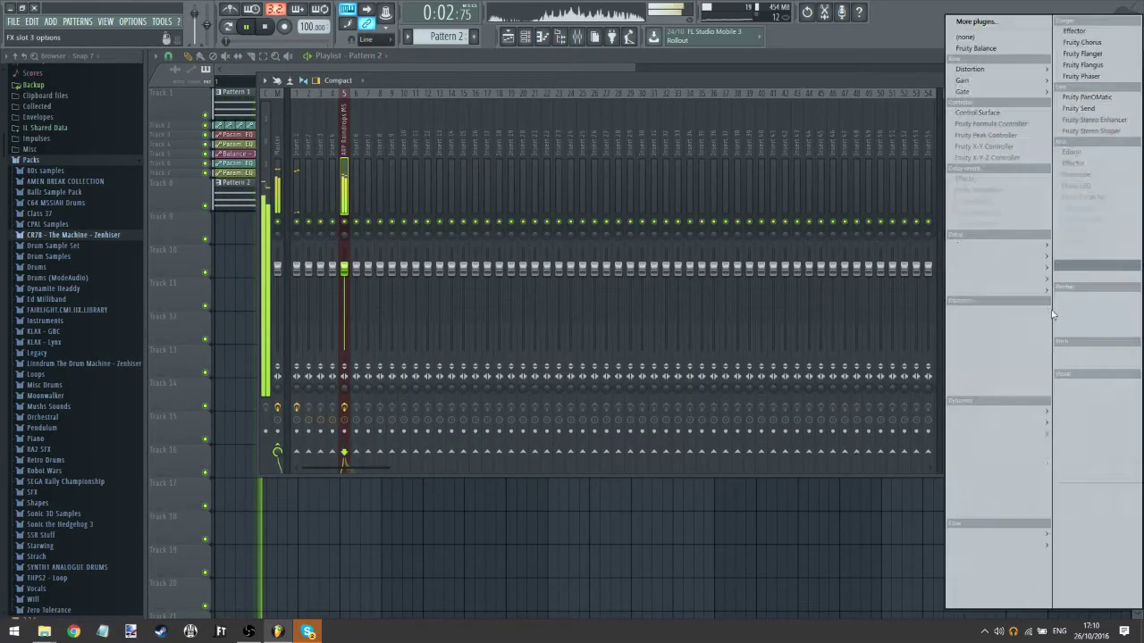
click(1092, 557)
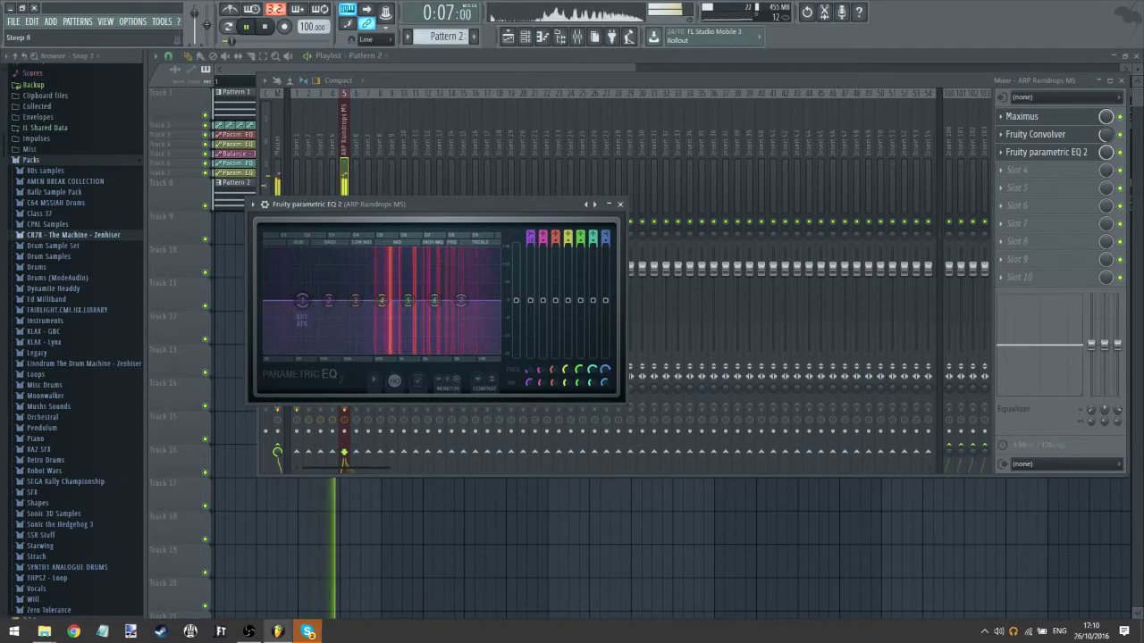
- Make EQ band 1 a Steep 8 low cut, move its frequency up to just below band 3, and close the EQ
right_click(302, 301)
click(304, 319)
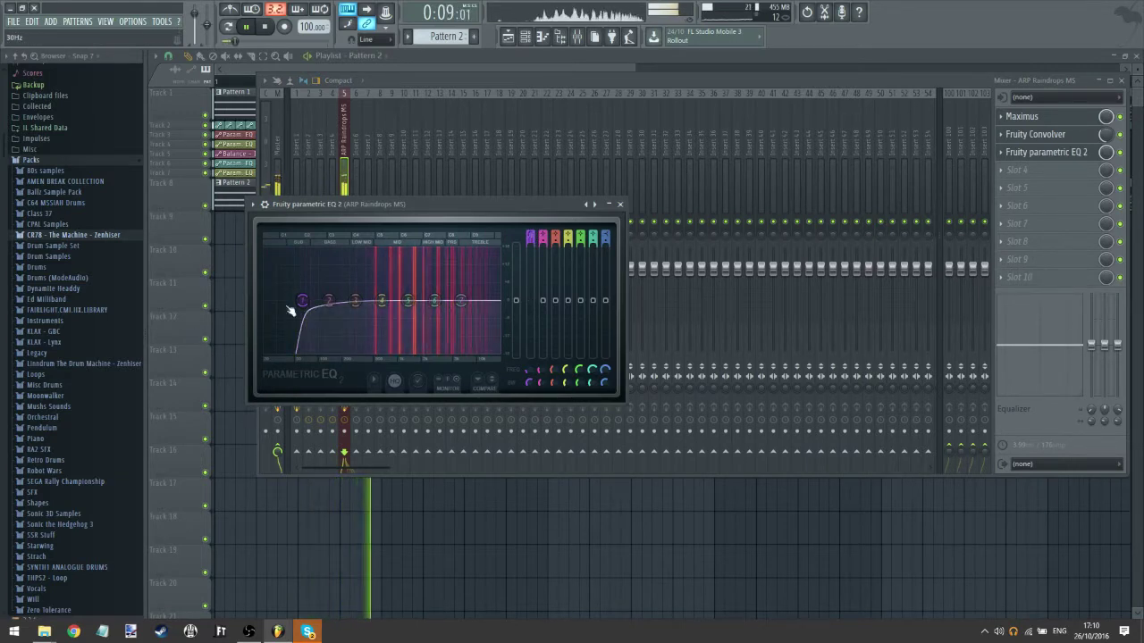
drag(303, 300, 342, 300)
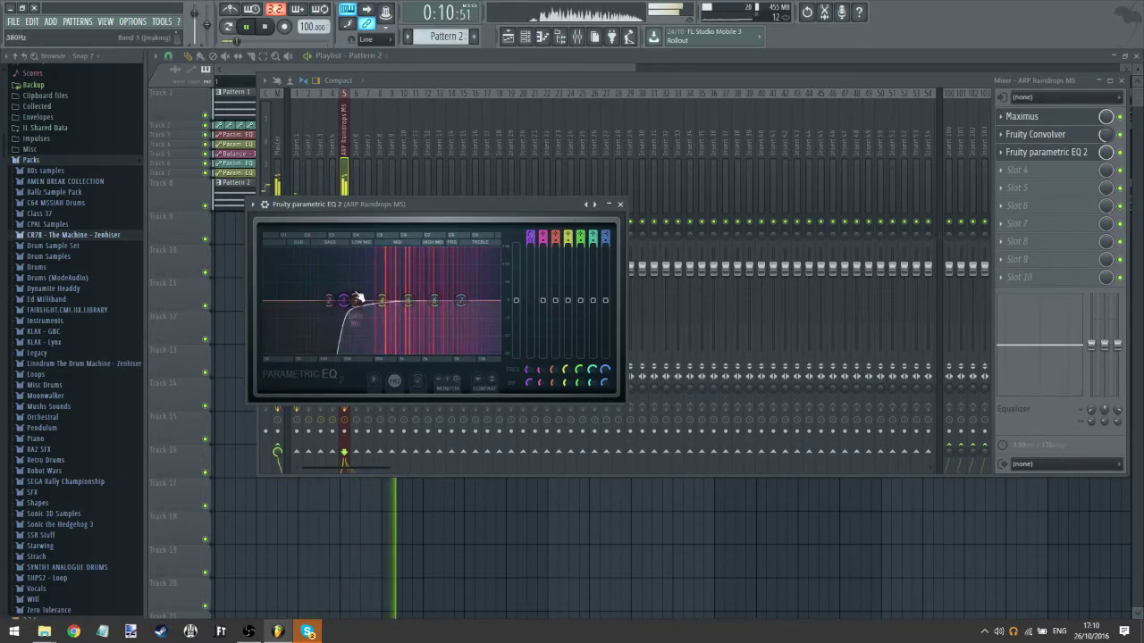
click(1061, 152)
- Open Maximus and slightly lower the curved middle point of the master compression curve
click(1022, 116)
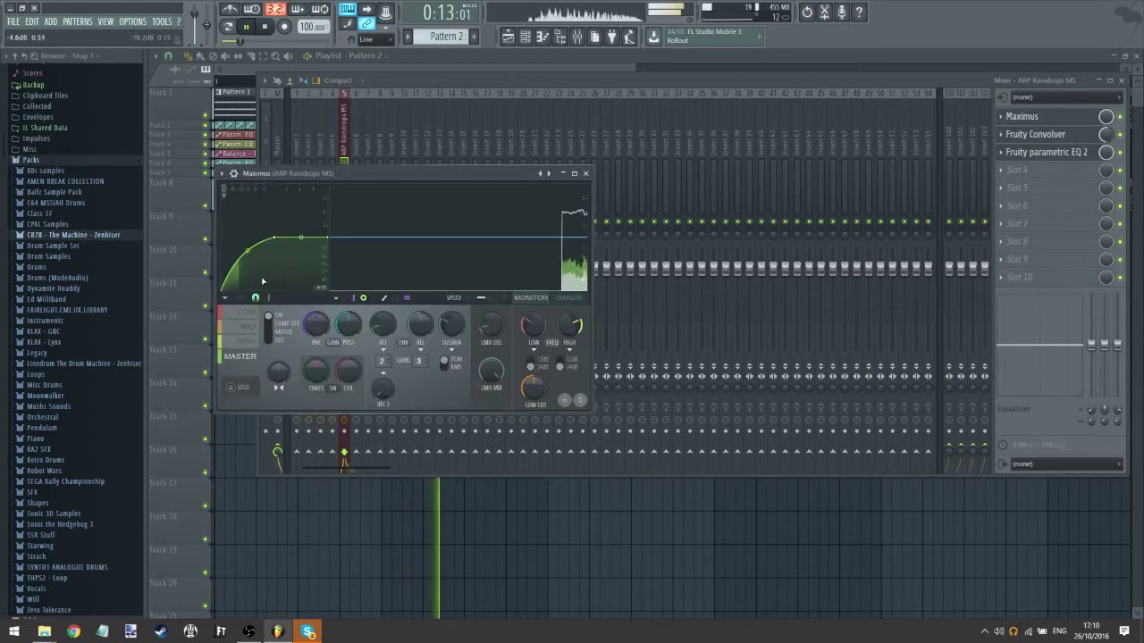
mouse_move(248, 252)
mouse_down()
mouse_move(245, 275)
mouse_move(247, 261)
mouse_up()
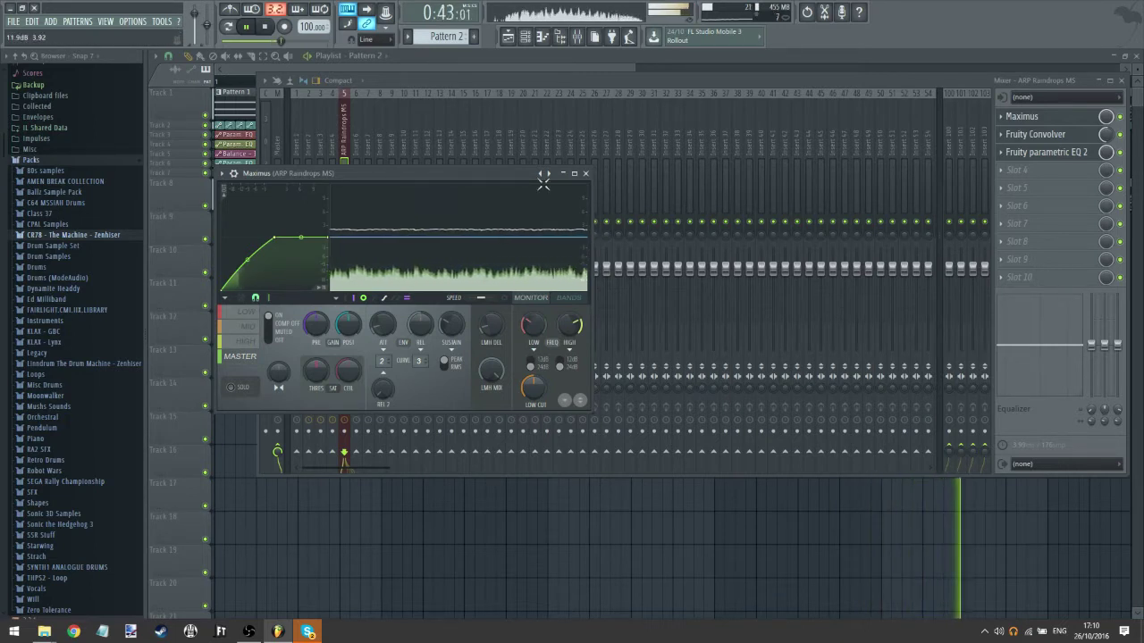
- Play the playlist from just before bar 16 and solo Track 8
click(509, 37)
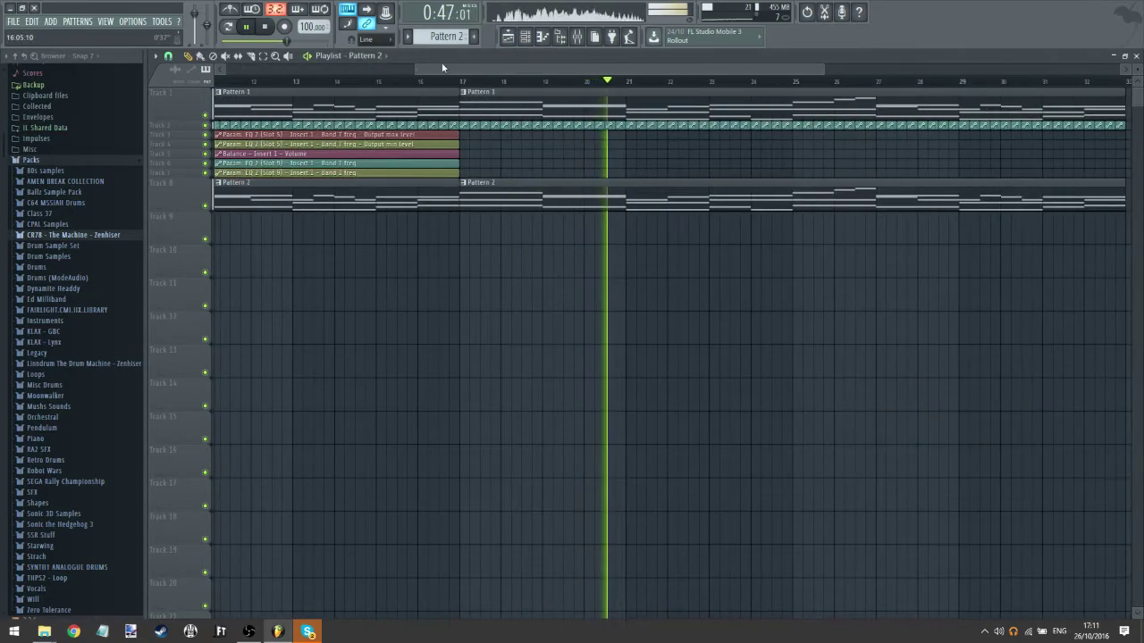
click(409, 82)
right_click(205, 205)
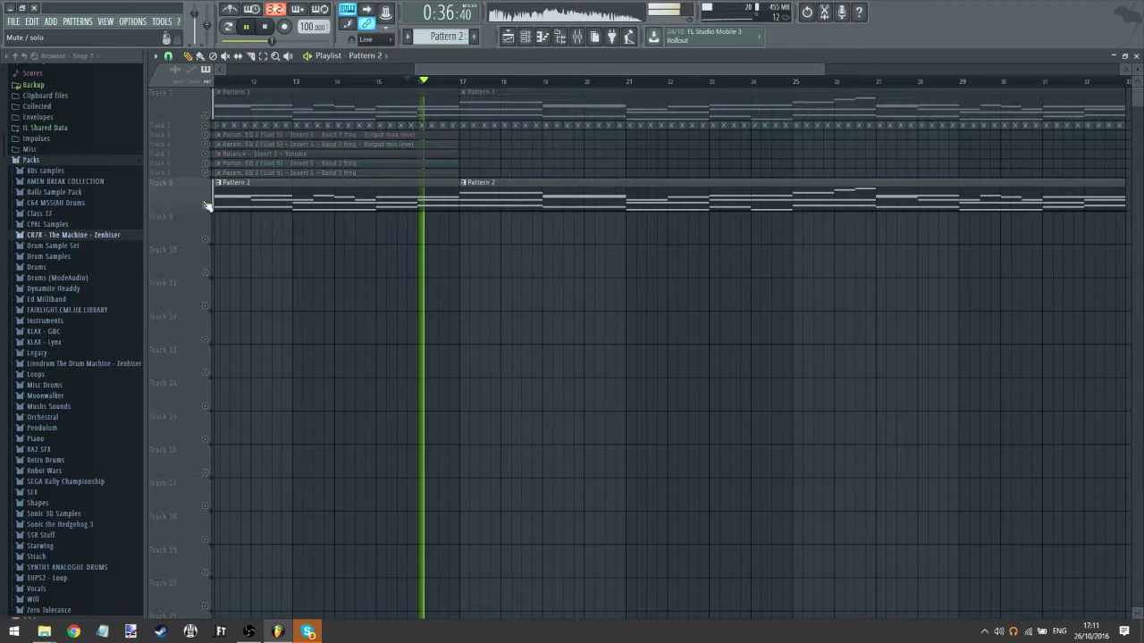
- Remove Fruity Convolver from effect slot 2 of the ARP Raindrops MS mixer track
click(524, 36)
click(577, 36)
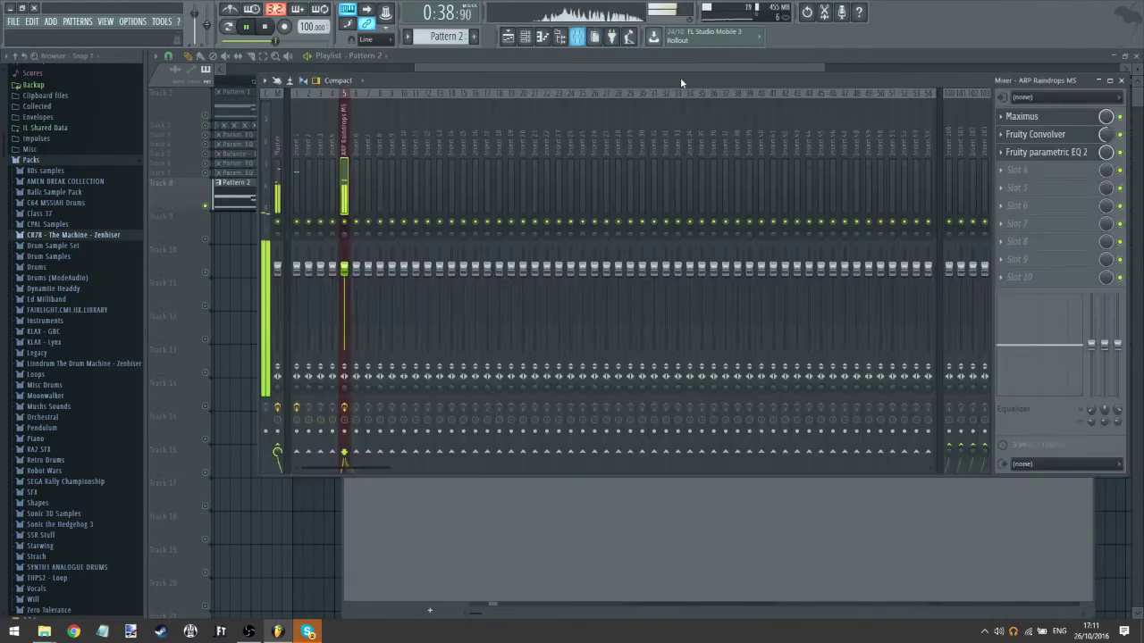
click(1002, 135)
click(1011, 151)
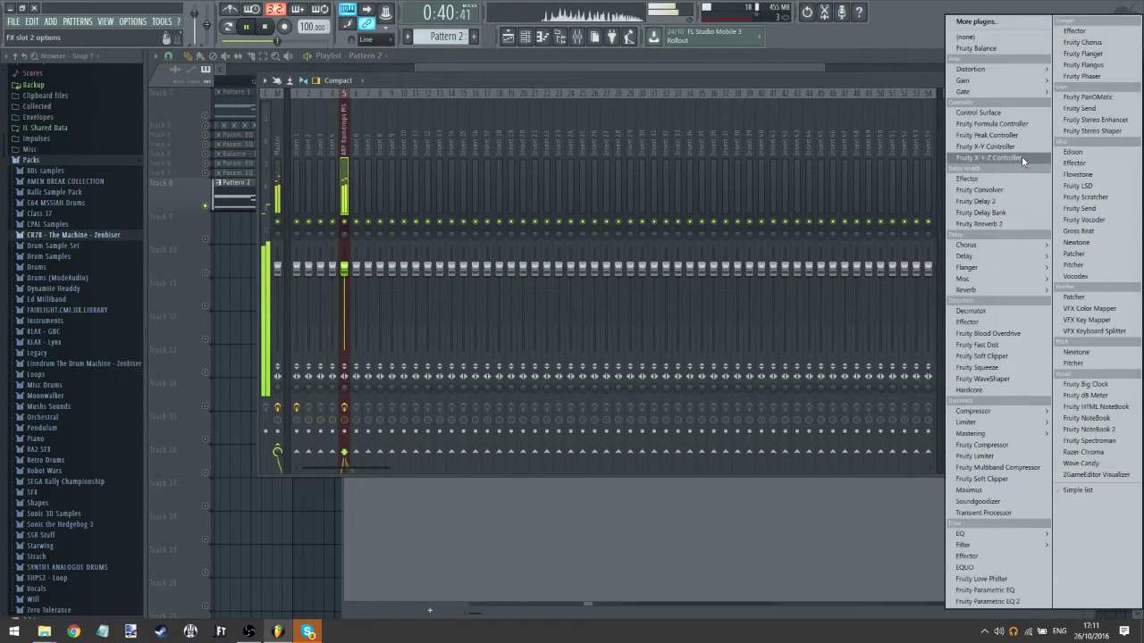
click(985, 37)
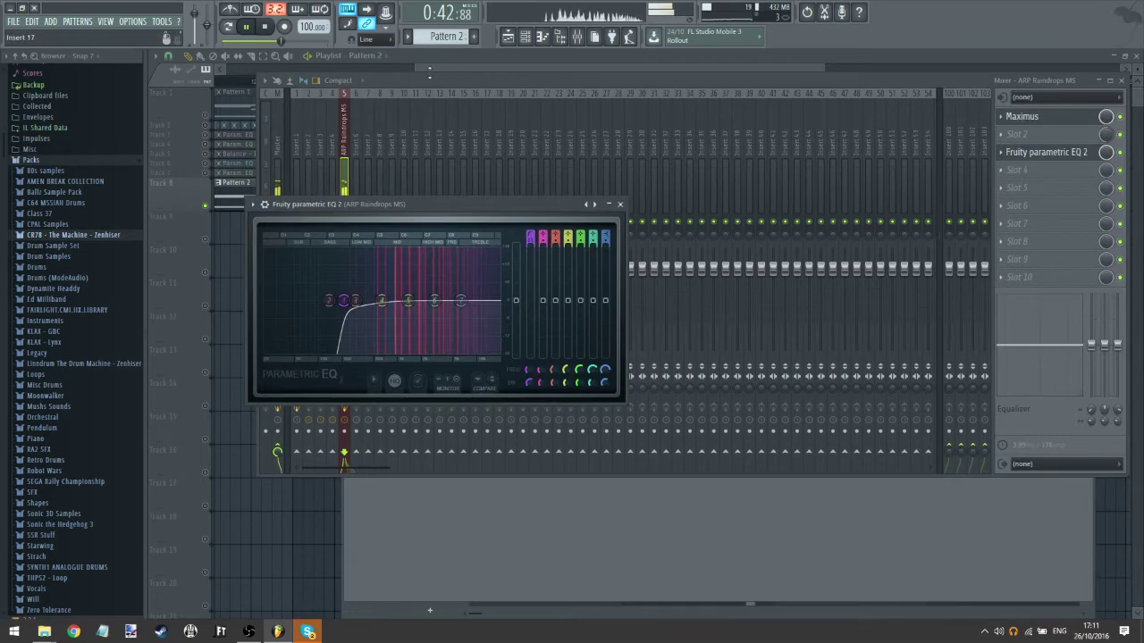
- Open the ARP Raindrops MS synth, adjust its volume envelope release to about 0.4, and set the fatness to 0
click(524, 35)
click(427, 121)
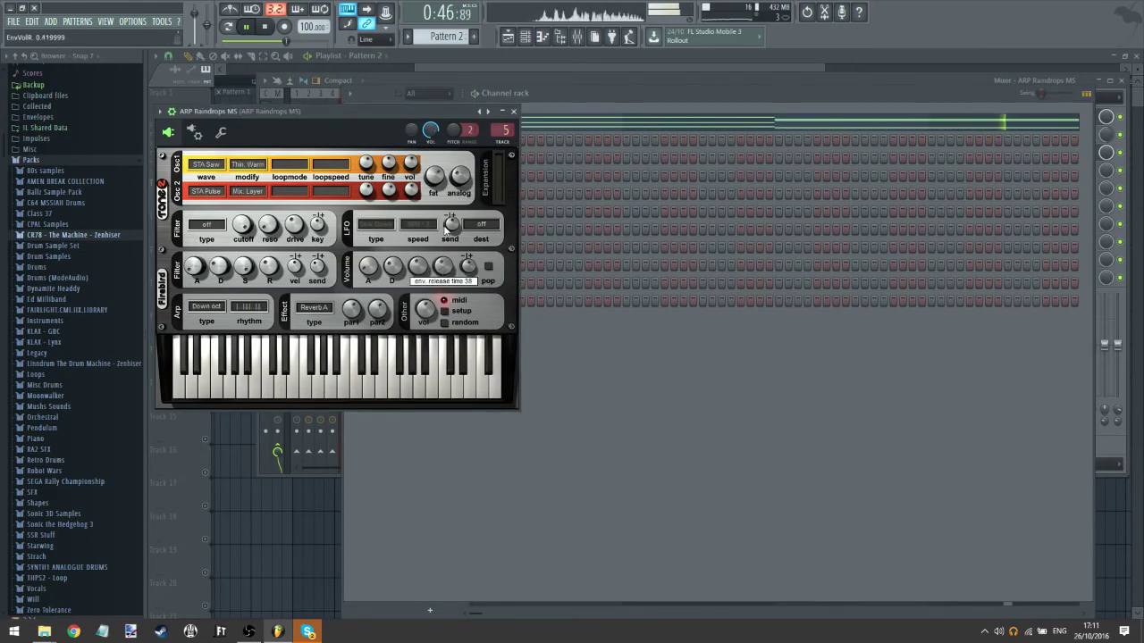
drag(449, 224, 428, 251)
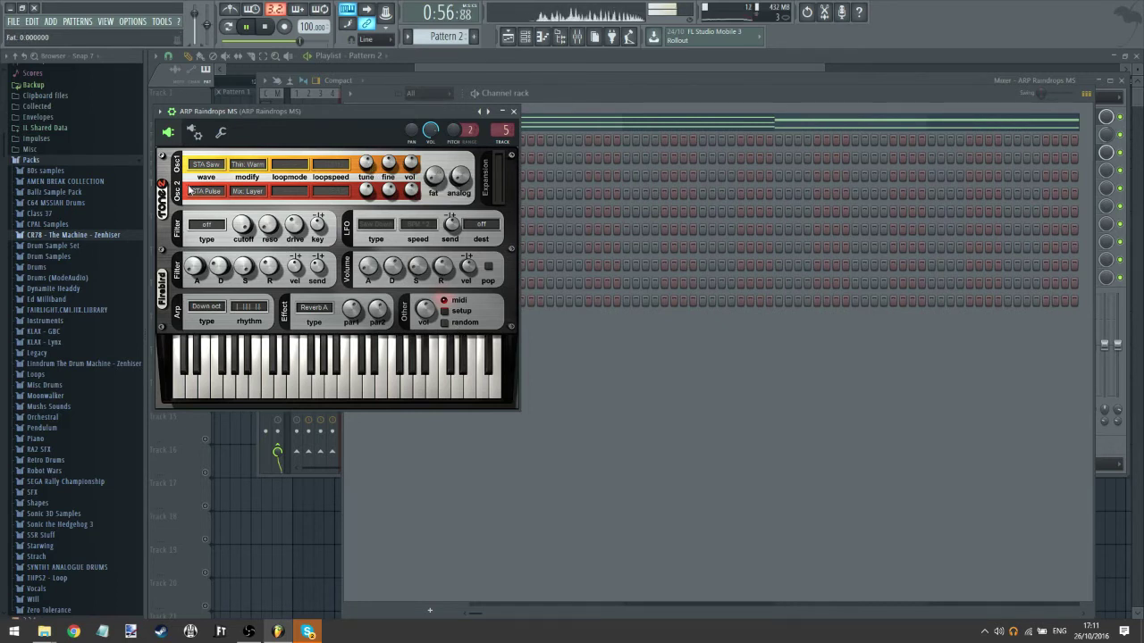
- Try the Thin: Square modifier on oscillator 2, and settle on Thin: Bell
click(248, 192)
click(261, 245)
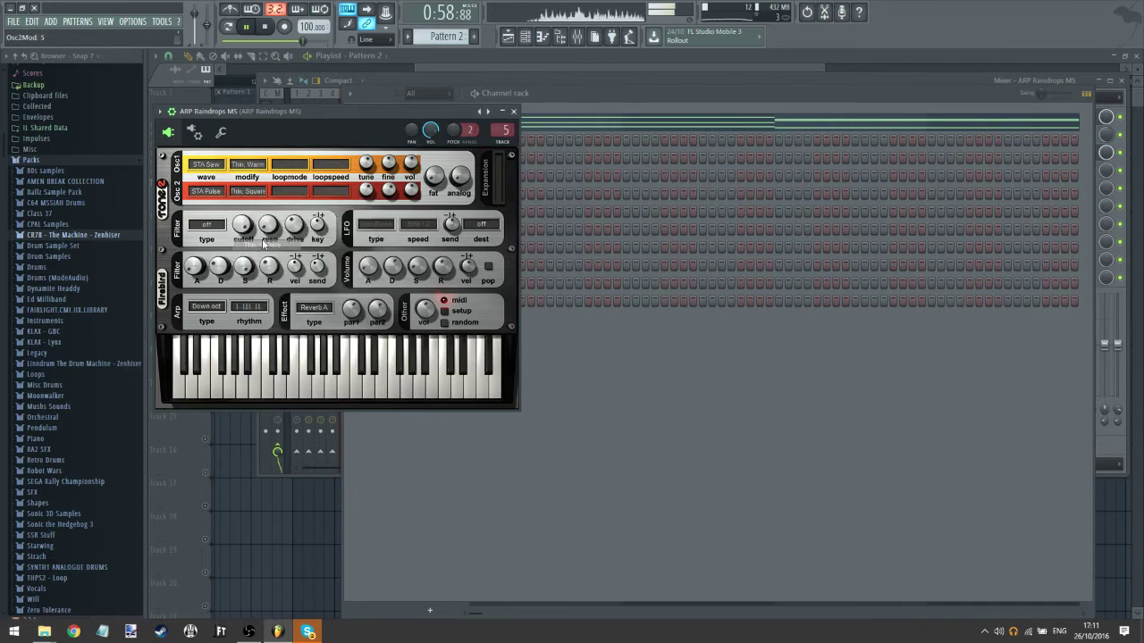
click(247, 192)
click(259, 255)
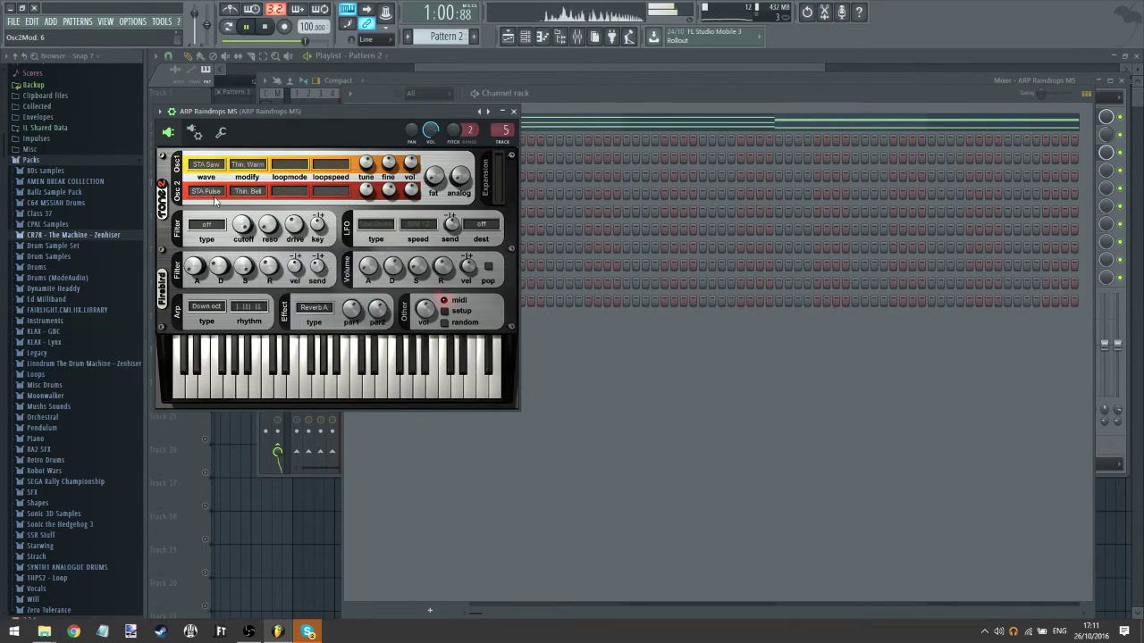
- Set the oscillator 2 wave to STA Saw with its volume at about 7, and the oscillator 1 wave to STA Pulse
click(214, 199)
click(235, 224)
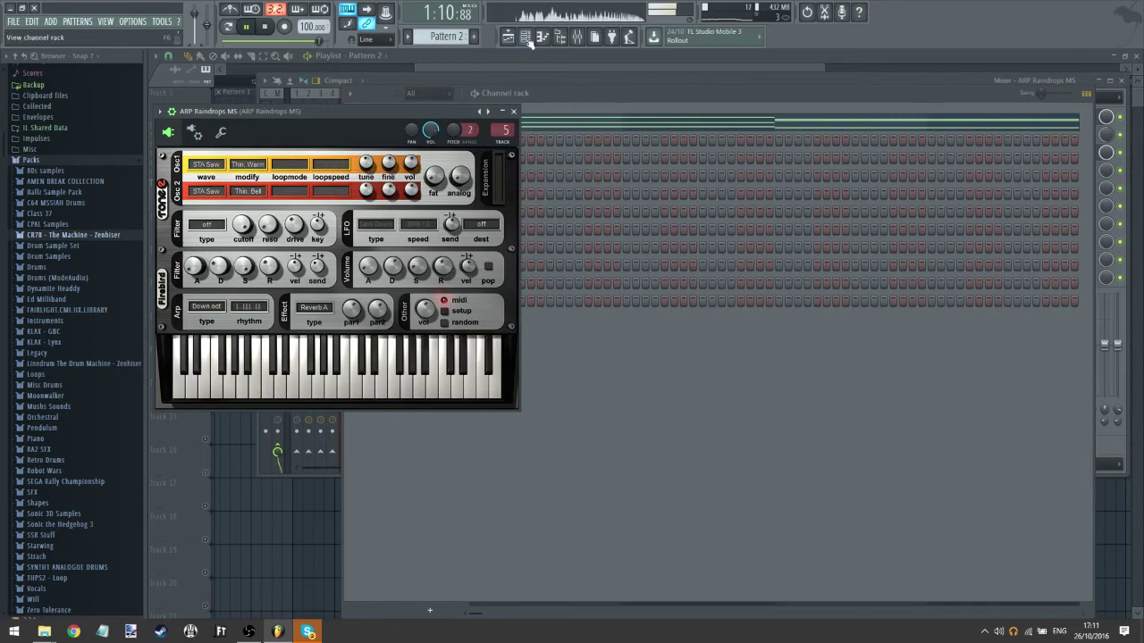
click(208, 164)
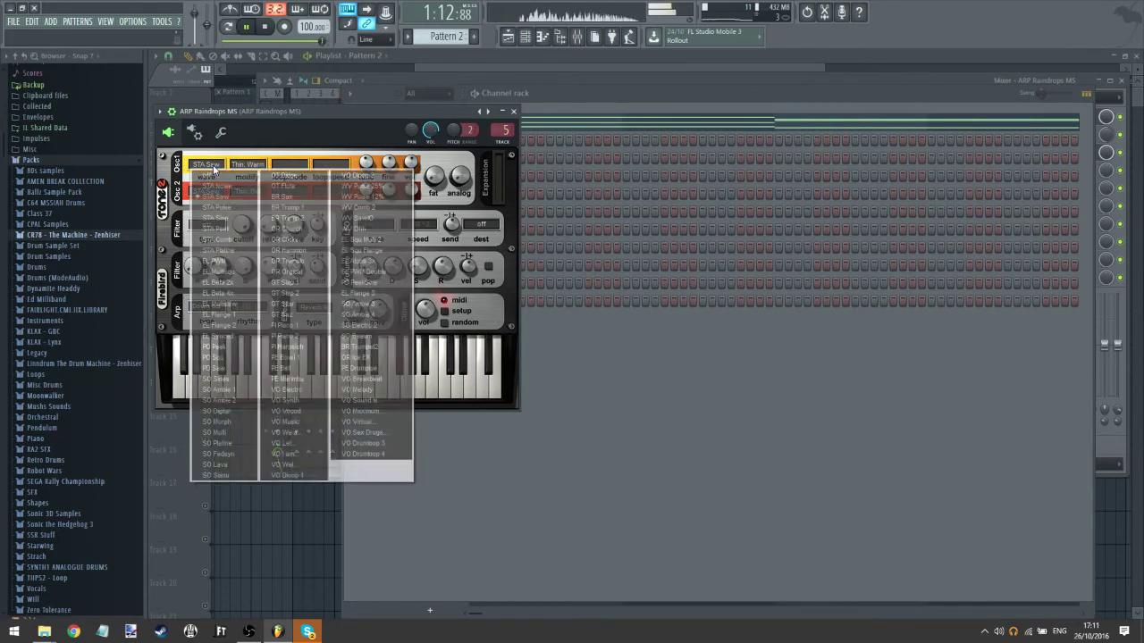
click(234, 209)
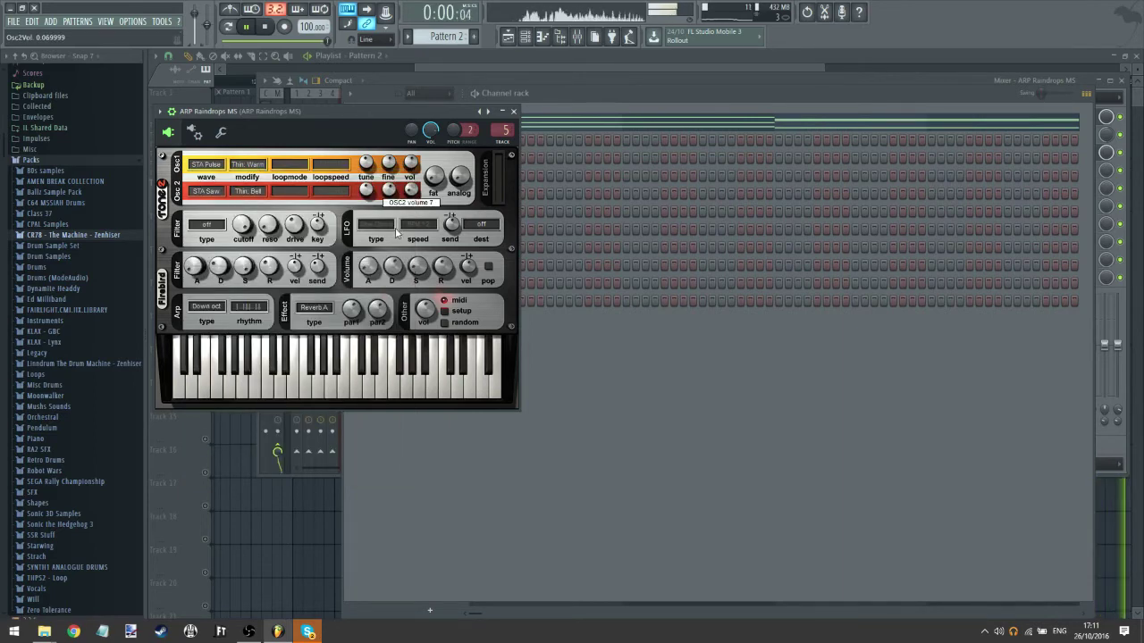
- End the Track 8 solo in the playlist so all tracks are active
click(437, 60)
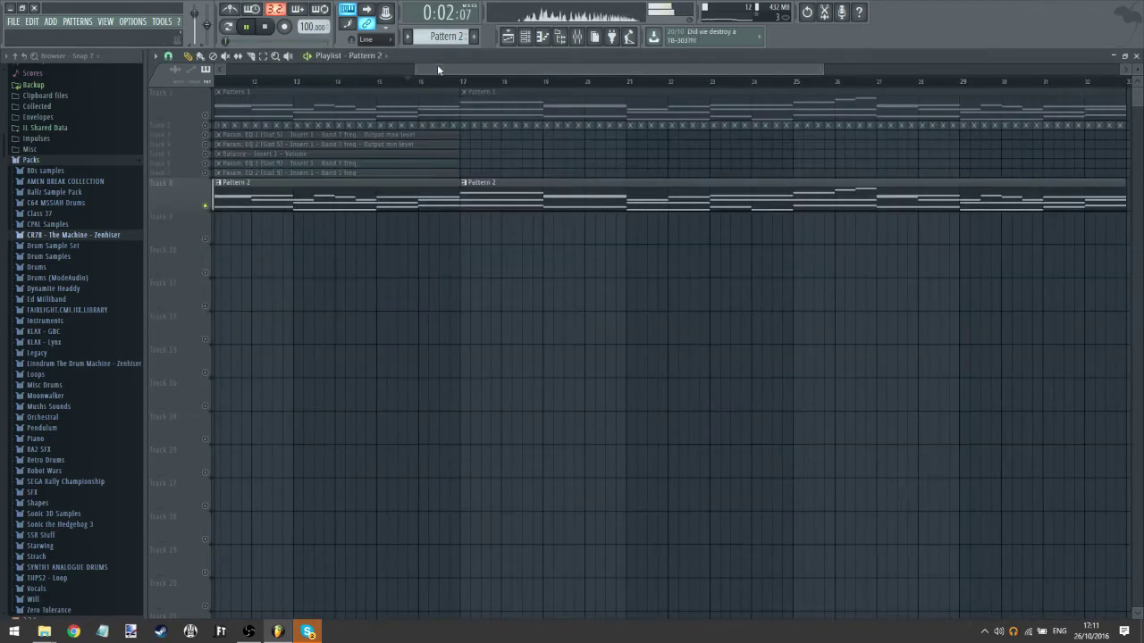
click(205, 116)
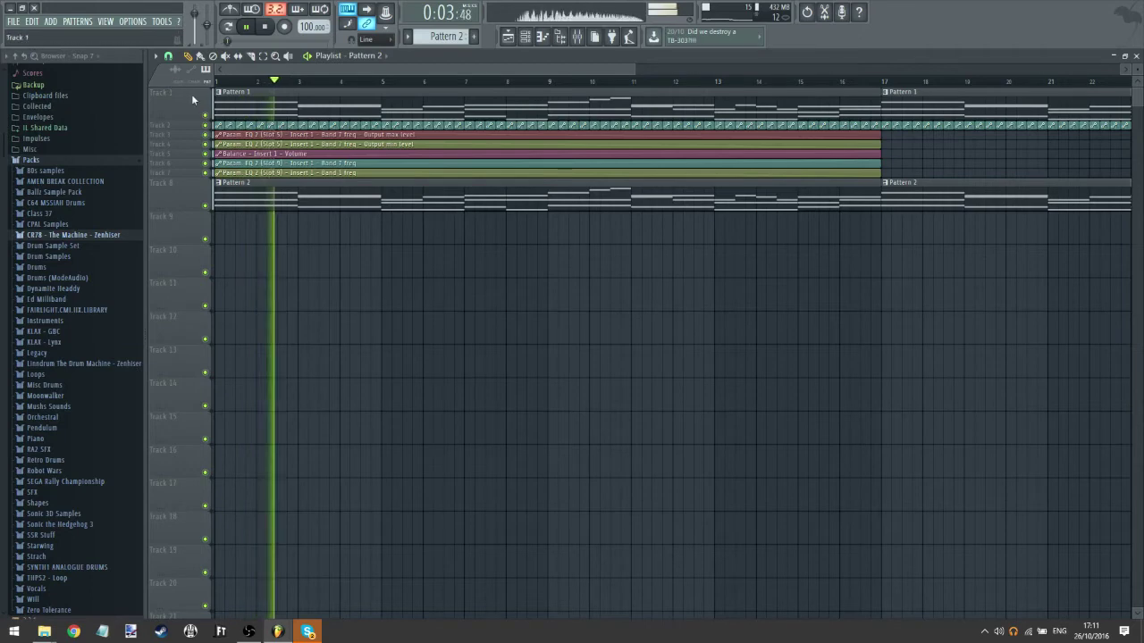
drag(649, 318, 130, 368)
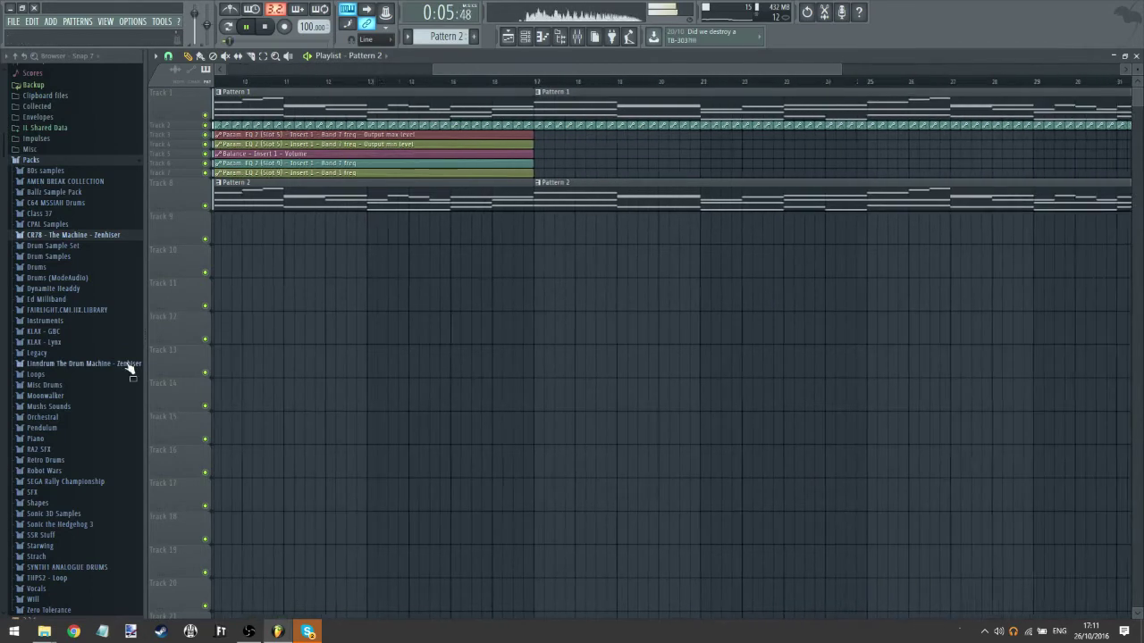
- Open the Linndrum The Drum Machine pack's 01 Kick LM1 folder in the browser and pause playback
click(525, 37)
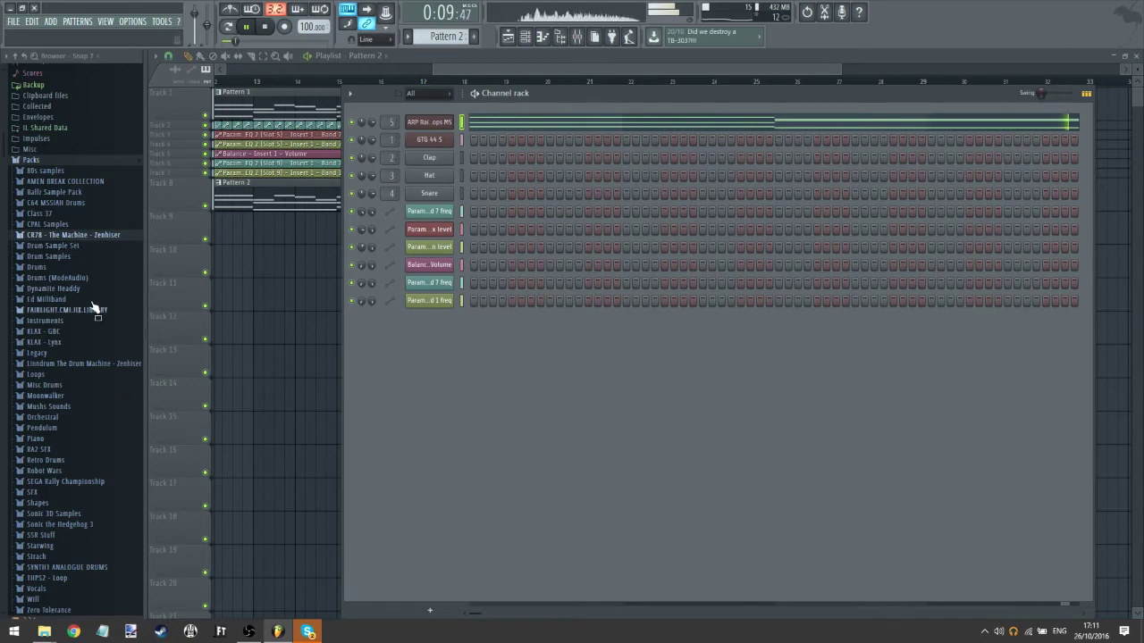
click(91, 364)
scroll(93, 322, down, 4)
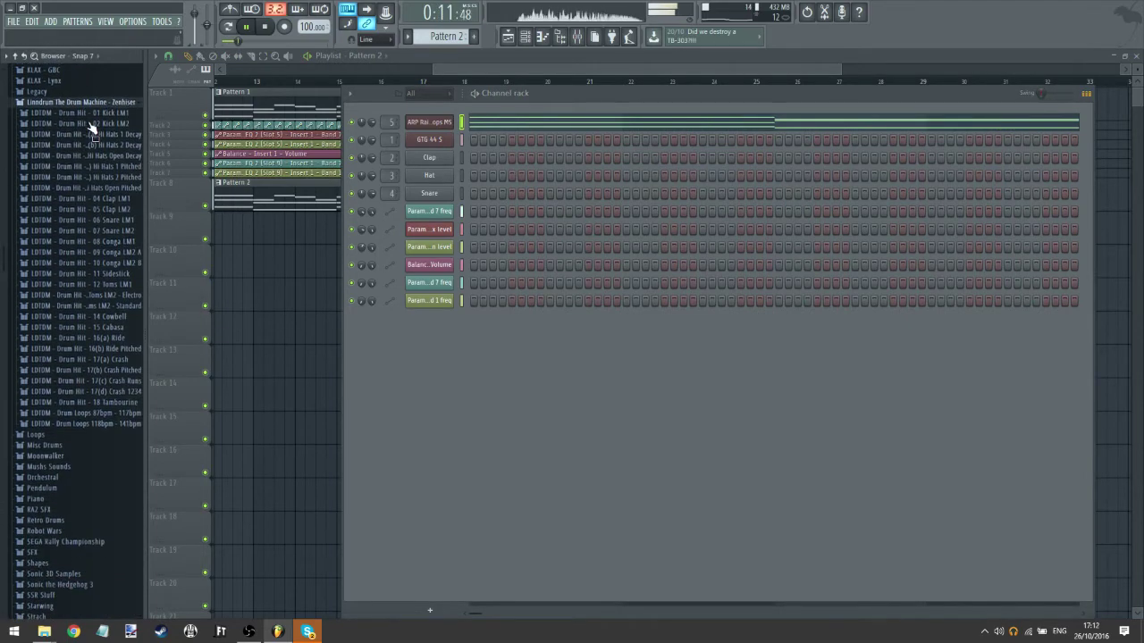
click(86, 115)
click(246, 27)
- Audition kick samples from the 01 Kick LM1 folder, including 014, 032 and 034
drag(53, 204, 83, 203)
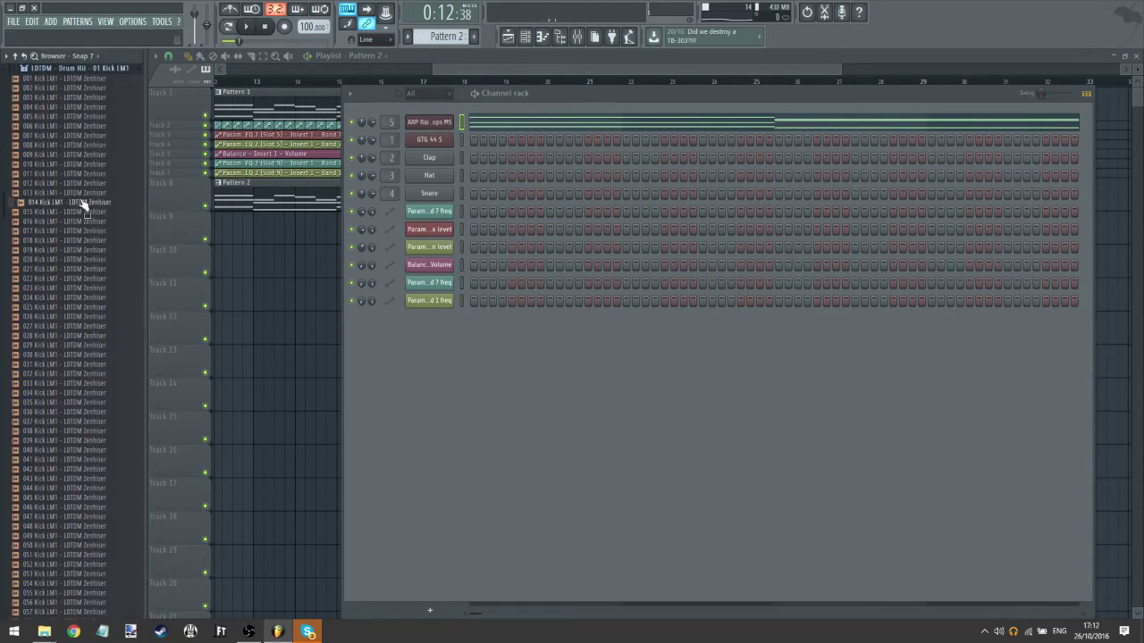
click(67, 379)
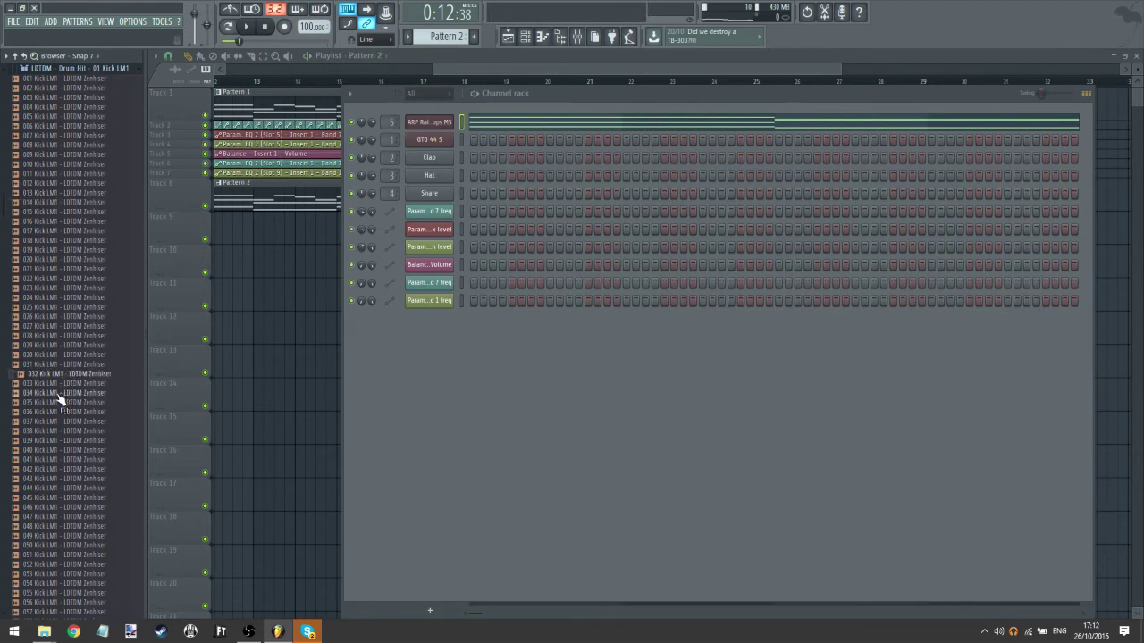
click(60, 395)
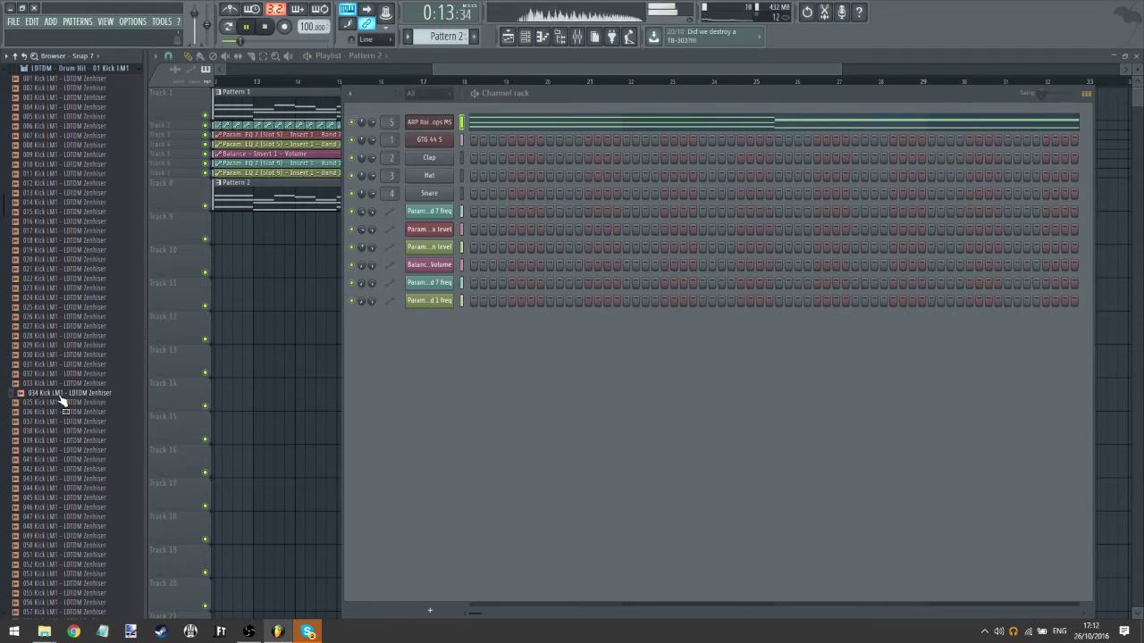
- Play the playlist from just after bar 16 and reopen the ARP Raindrops MS synth
key(F6)
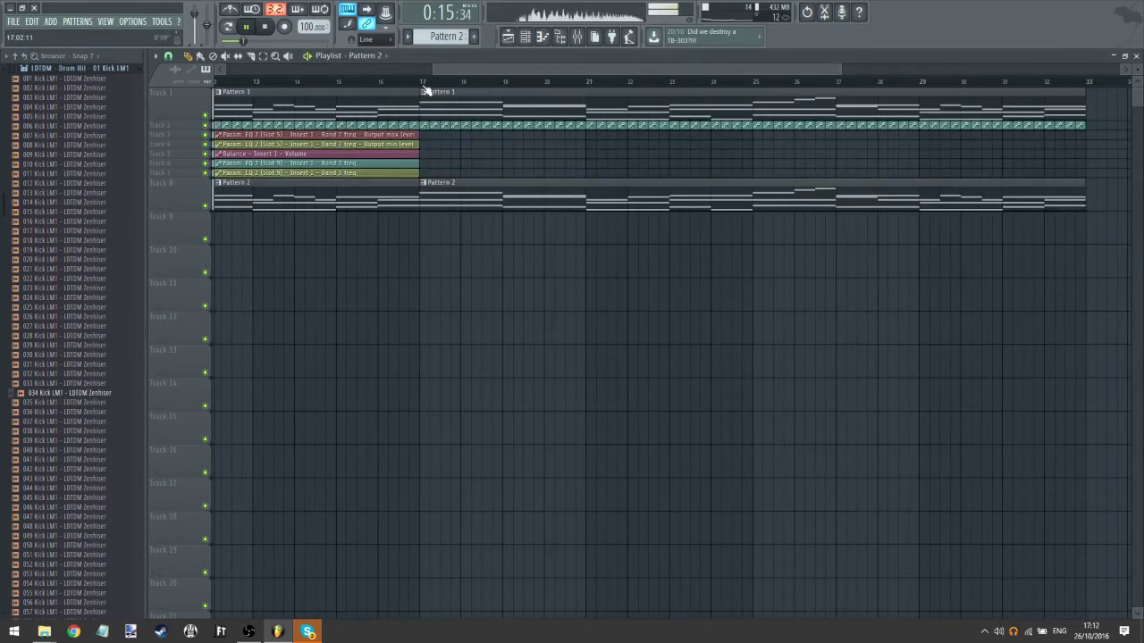
click(394, 81)
key(F6)
click(429, 121)
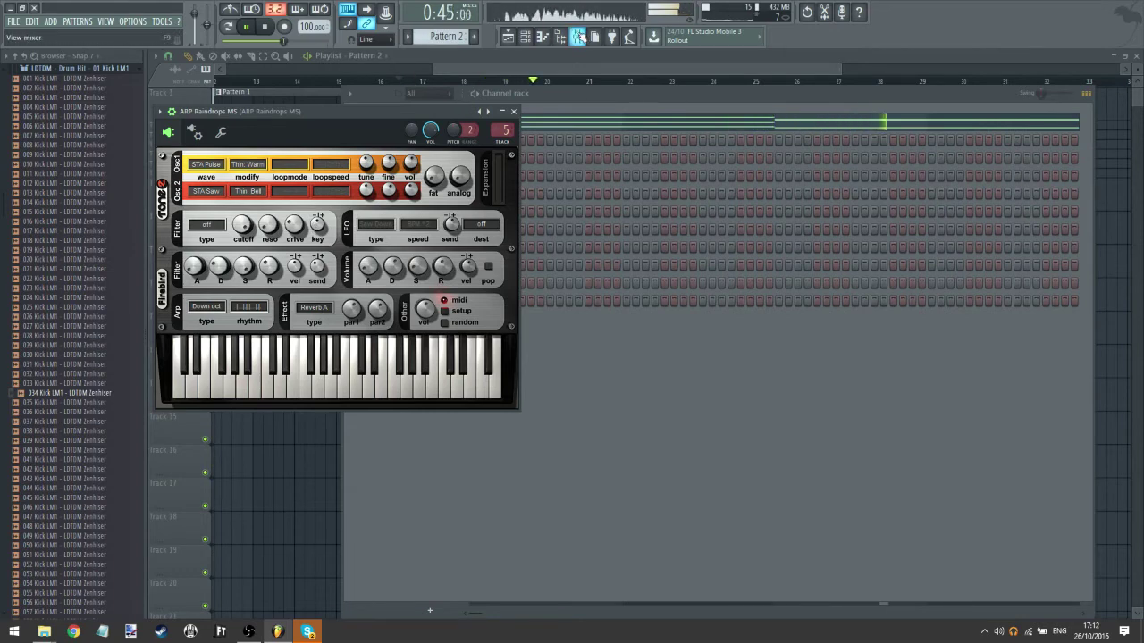
- Open Fruity parametric EQ 2 on the ARP Raindrops MS mixer track and boost band 5 by about 8.1 dB at about 9557 Hz
click(578, 36)
click(1017, 156)
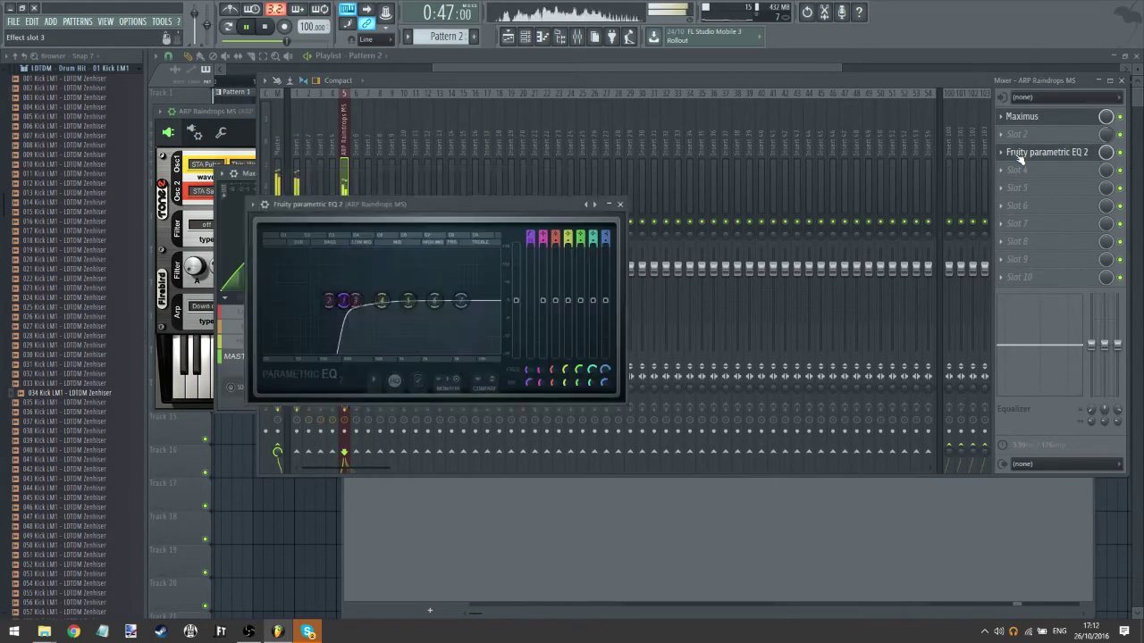
click(1020, 158)
click(1021, 157)
drag(409, 300, 476, 277)
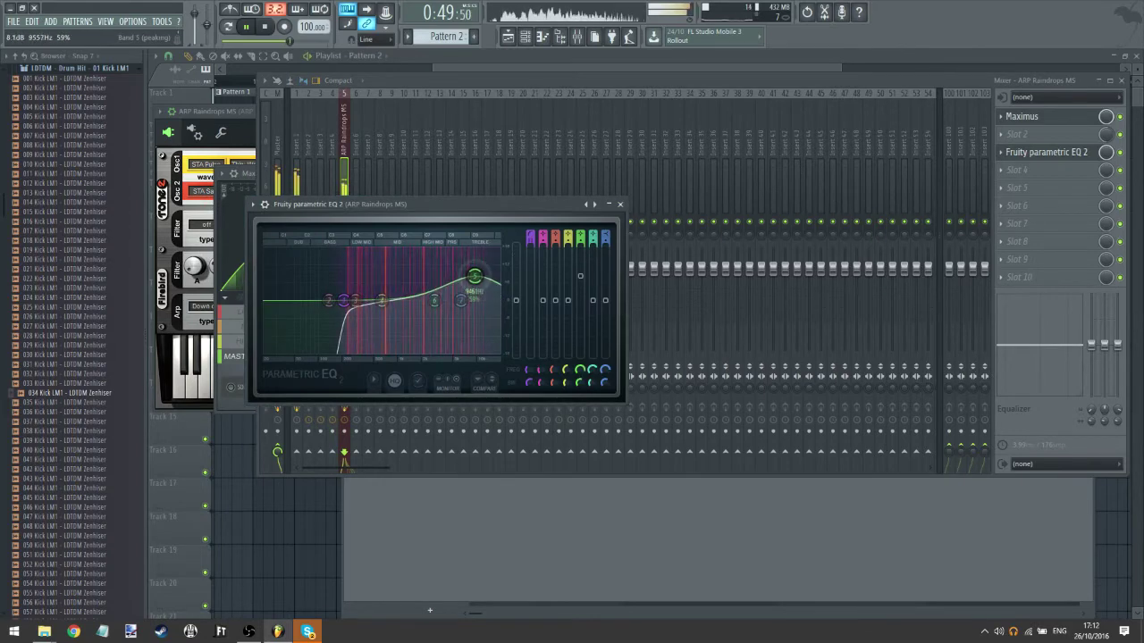
- In the slot 5 Fruity parametric EQ 2 on Insert 1, boost band 6 by about 9.6 dB at 2707 Hz and cut band 5 slightly more
click(297, 139)
click(1047, 241)
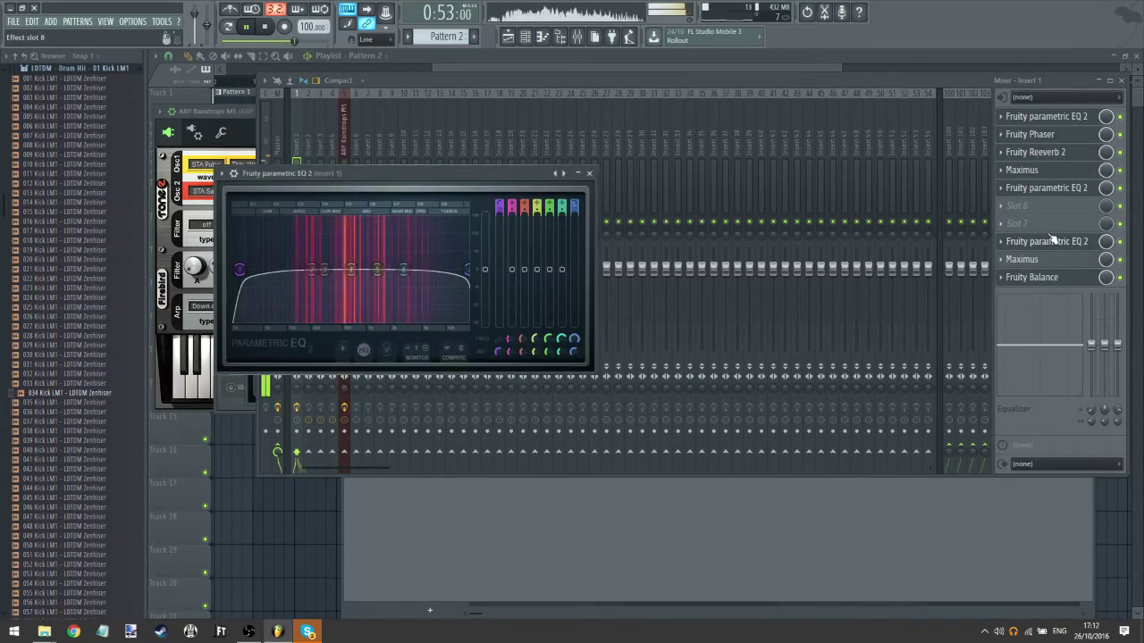
click(1046, 187)
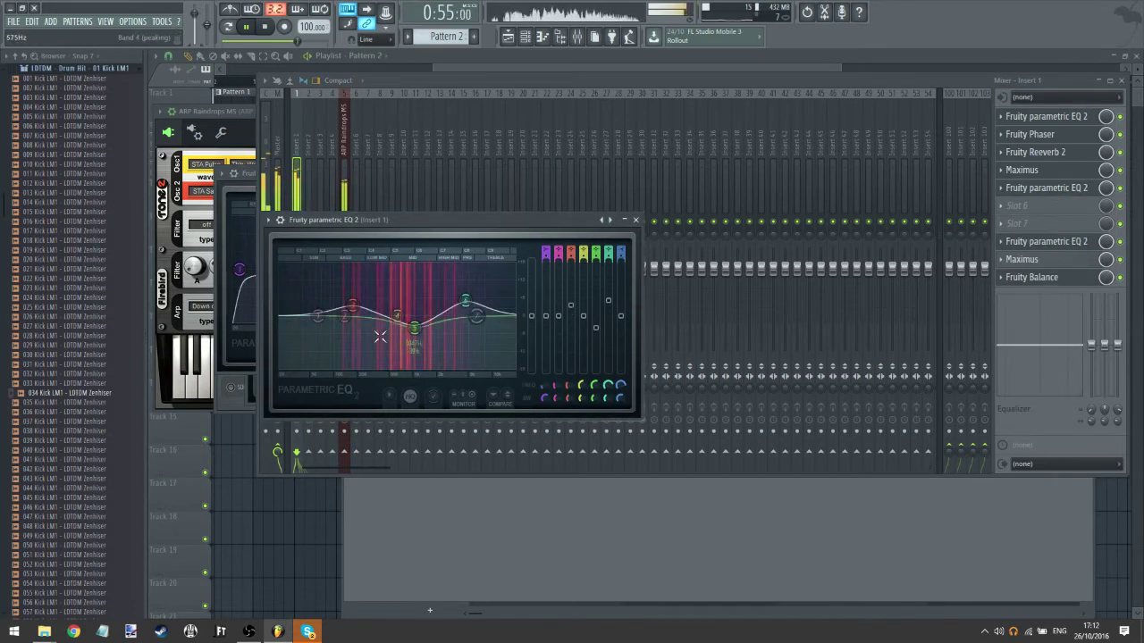
mouse_move(465, 300)
mouse_down()
mouse_move(498, 284)
mouse_move(470, 300)
mouse_up()
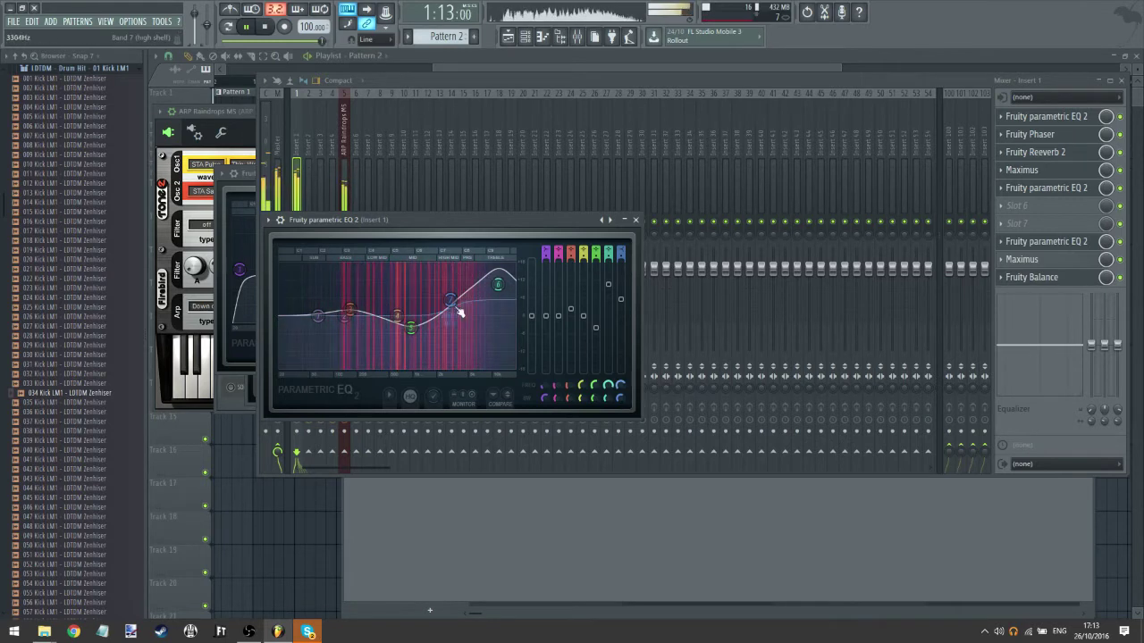
mouse_move(451, 300)
mouse_down()
mouse_move(467, 343)
mouse_move(481, 311)
mouse_move(508, 323)
mouse_move(463, 287)
mouse_move(447, 288)
mouse_up()
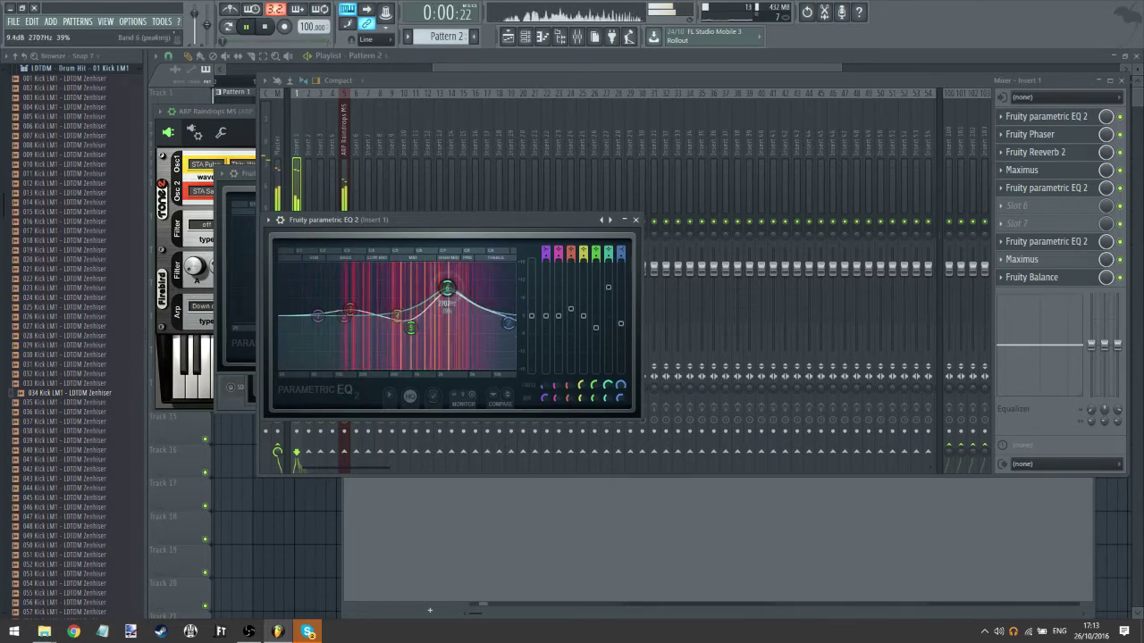
drag(410, 327, 409, 332)
click(486, 60)
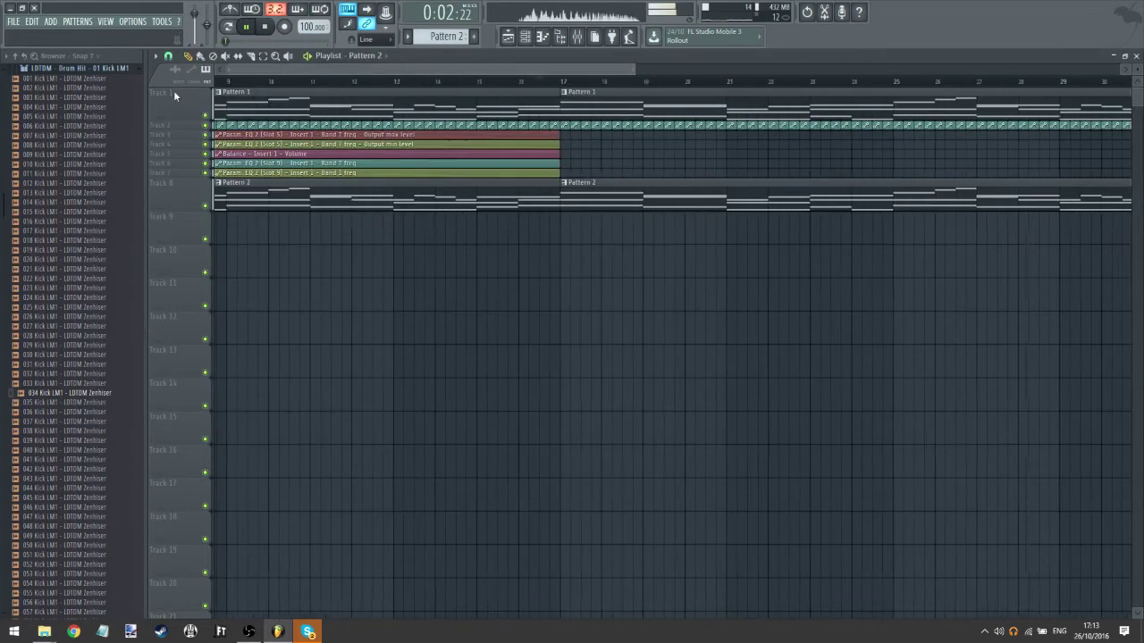
- Play the playlist around bar 17, lower the Insert 1 mixer fader to about -3.3 dB, and pause playback
scroll(369, 65, up, 3)
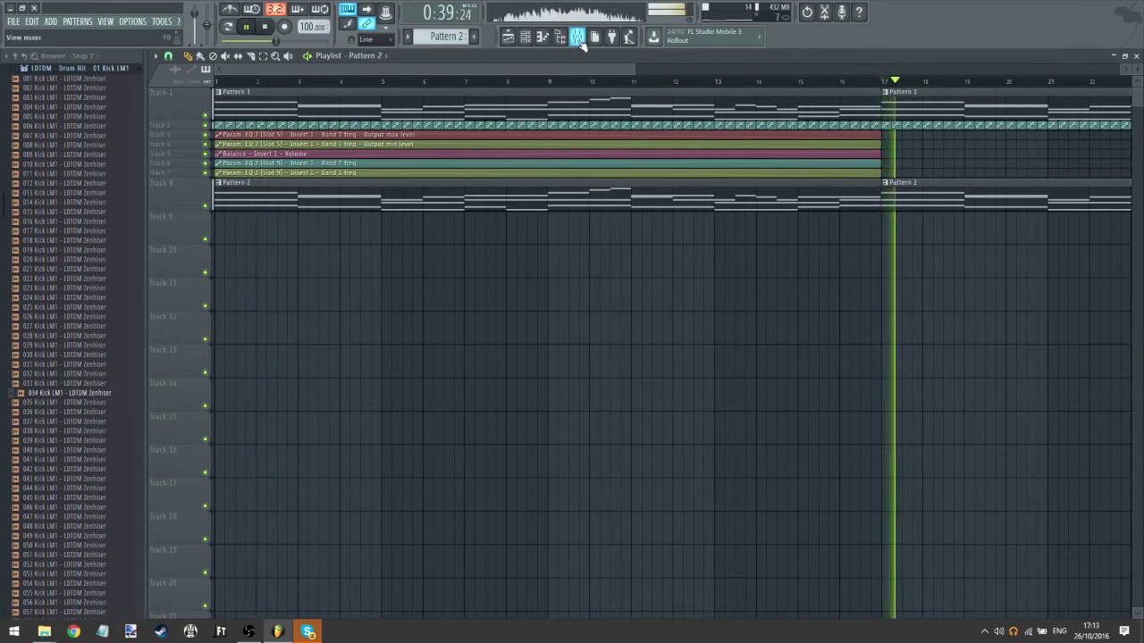
key(F9)
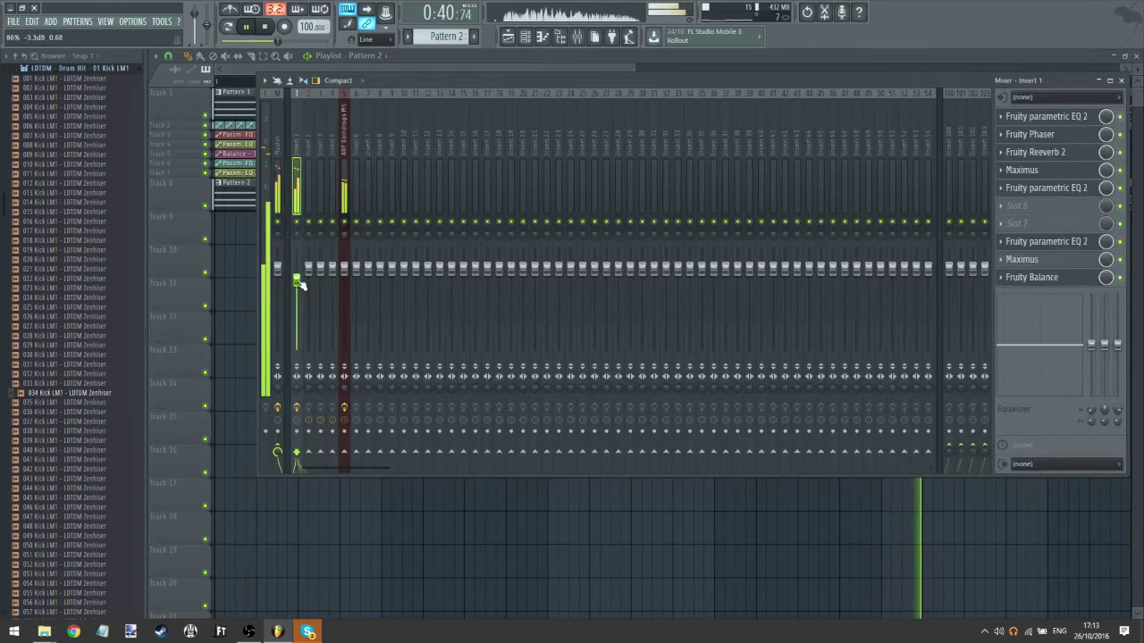
click(576, 60)
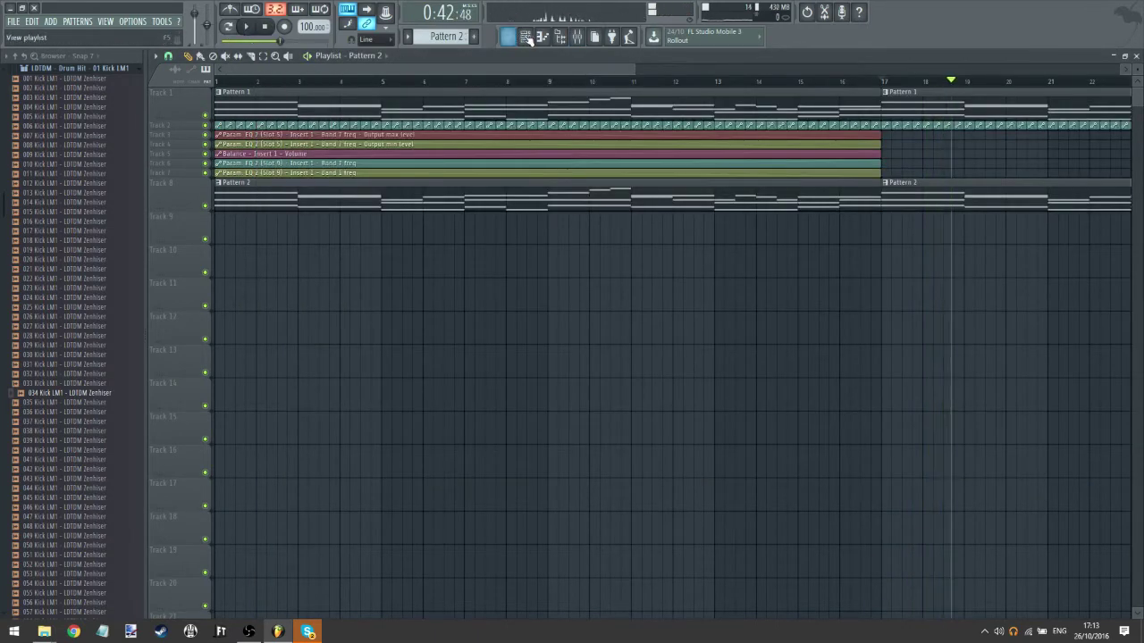
- Open the channel rack and audition more kick samples from the 01 Kick LM1 folder, including 030 and 061
click(527, 38)
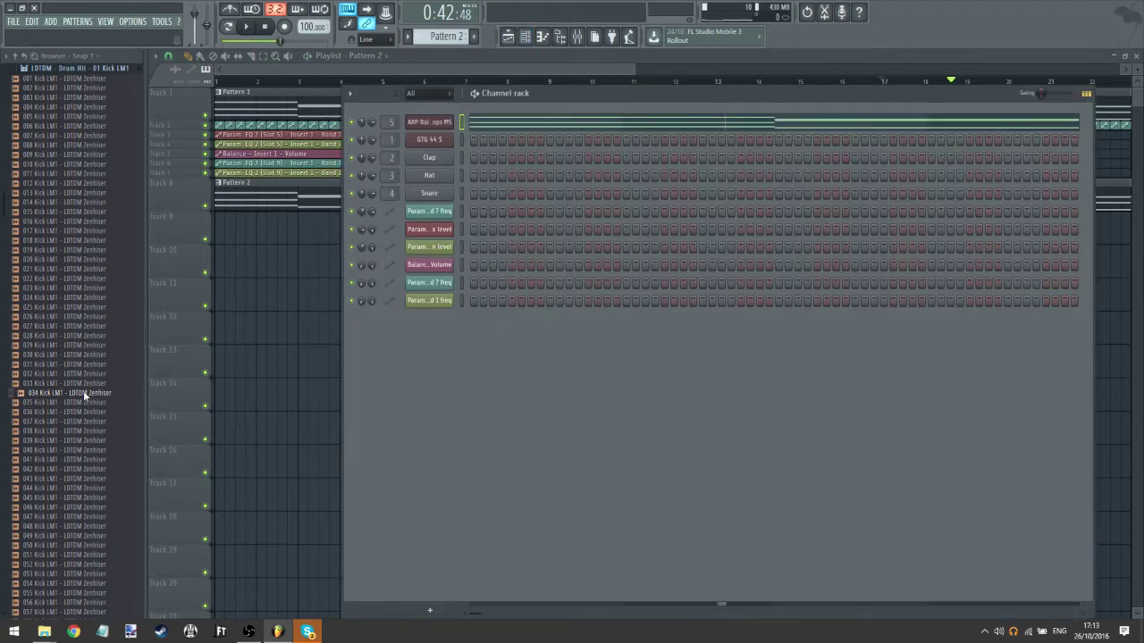
mouse_move(86, 396)
mouse_down()
mouse_move(434, 213)
mouse_move(78, 398)
mouse_up()
click(64, 490)
click(75, 355)
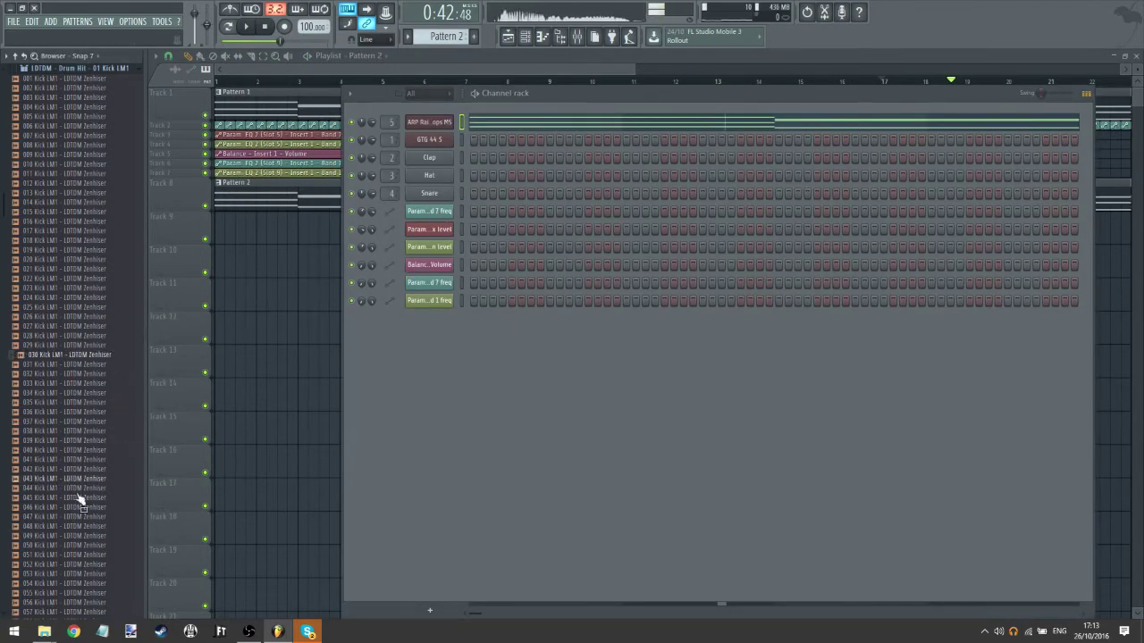
scroll(79, 496, down, 10)
click(83, 384)
click(77, 365)
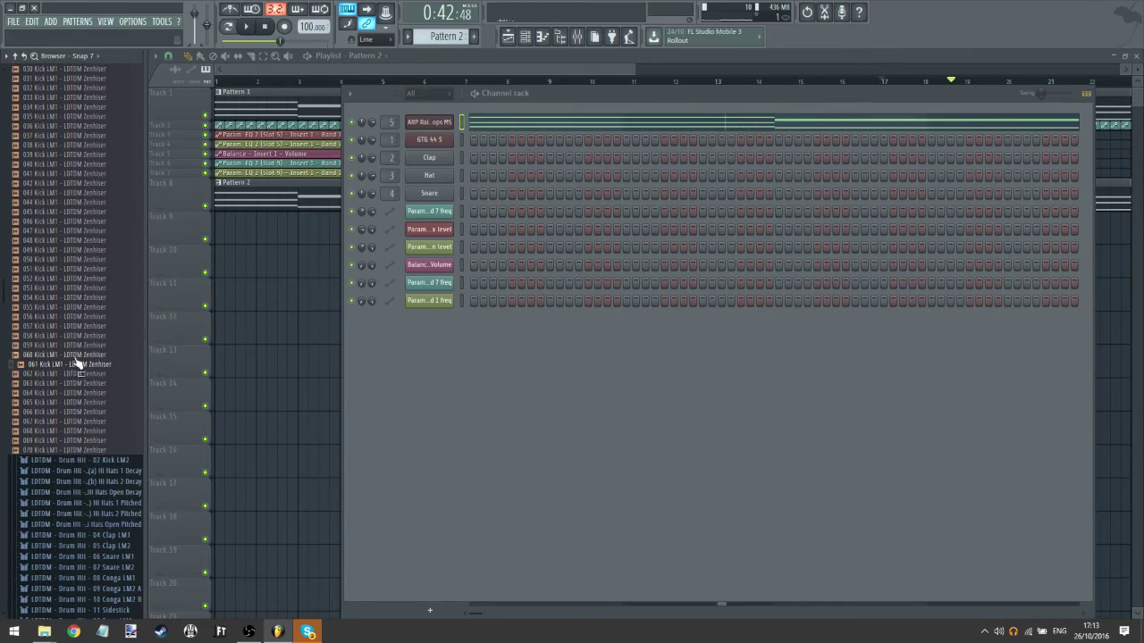
- Replace the Clap channel's sample with 061 Kick LM1 and load Fruity Delay 2 in slot 1 of its mixer track
drag(77, 367, 434, 159)
click(435, 161)
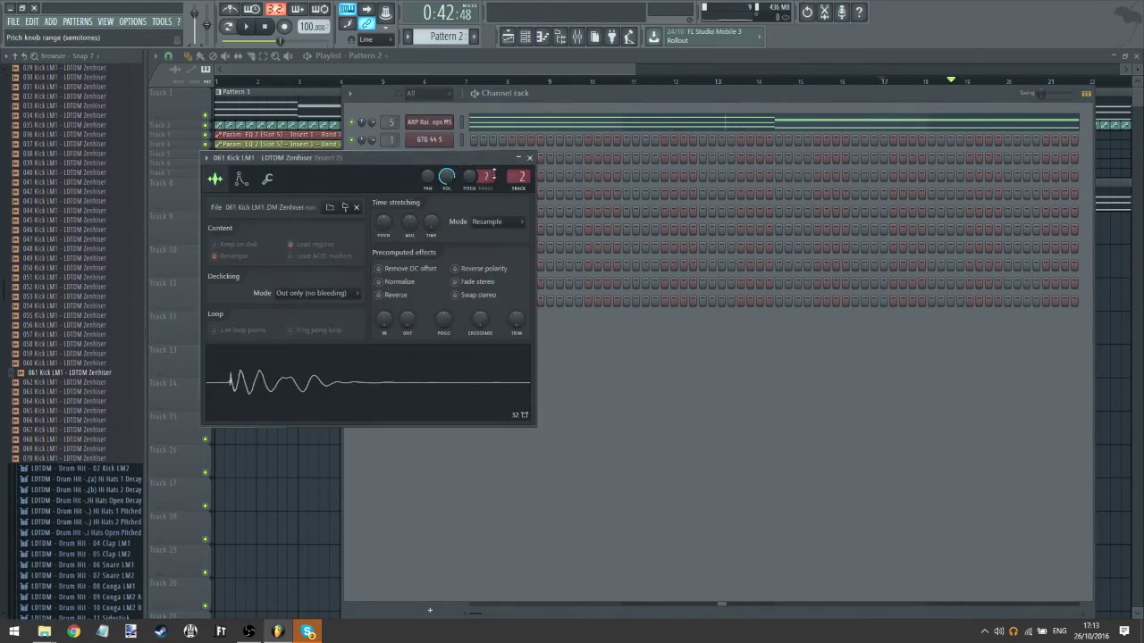
click(518, 190)
click(1024, 118)
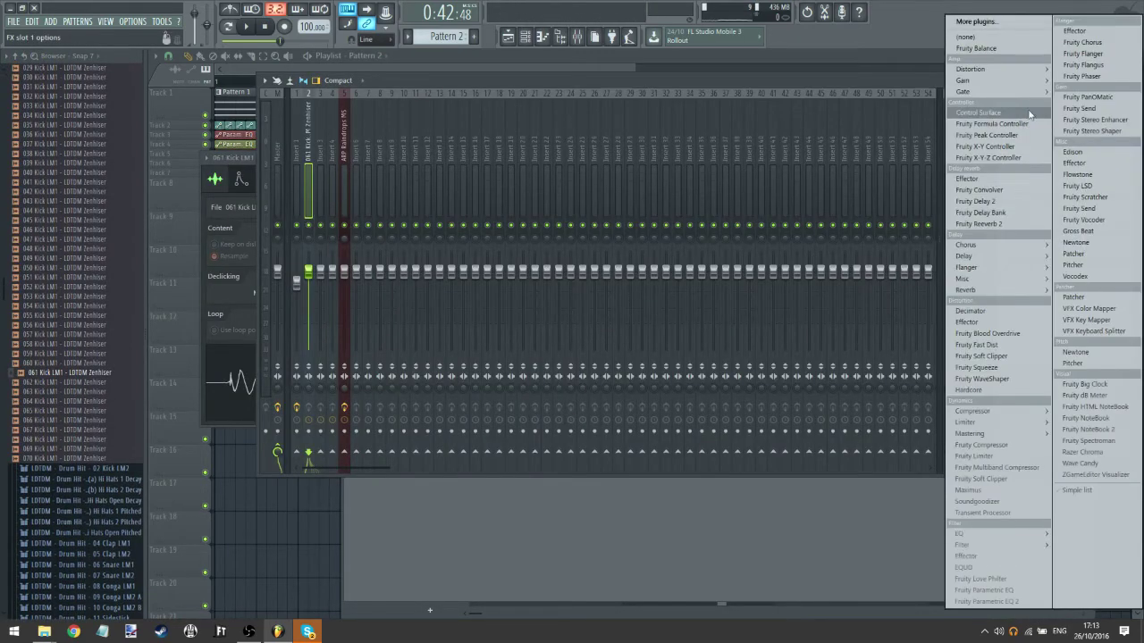
click(992, 202)
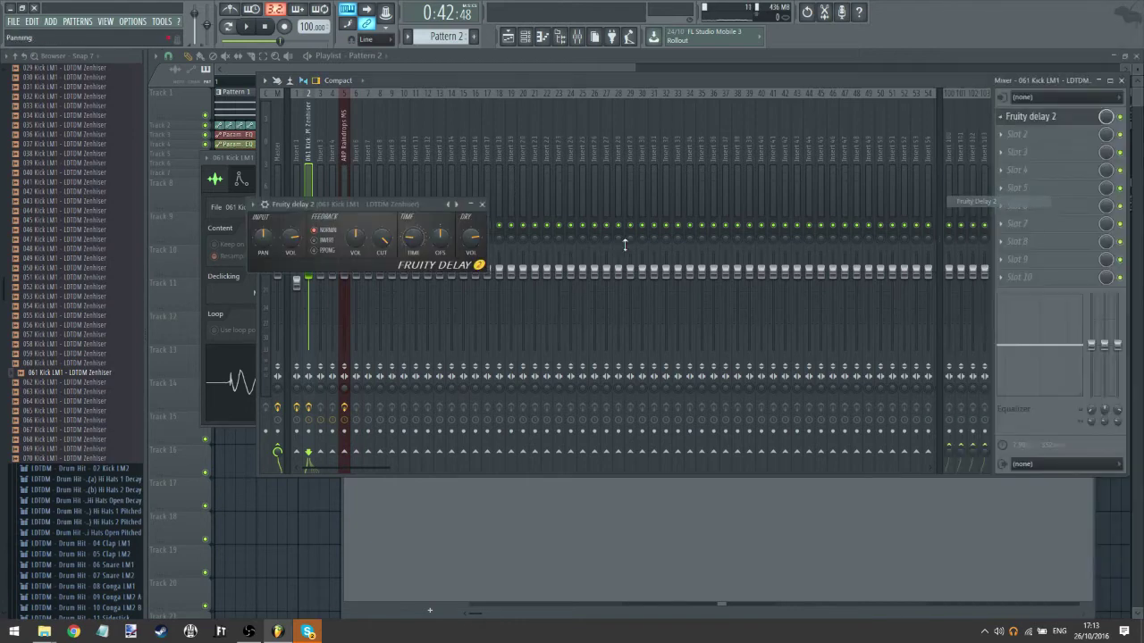
- Shorten the kick's Fruity Delay 2 time to 1.01, test the kick sound and close its sampler window
click(230, 385)
click(1030, 122)
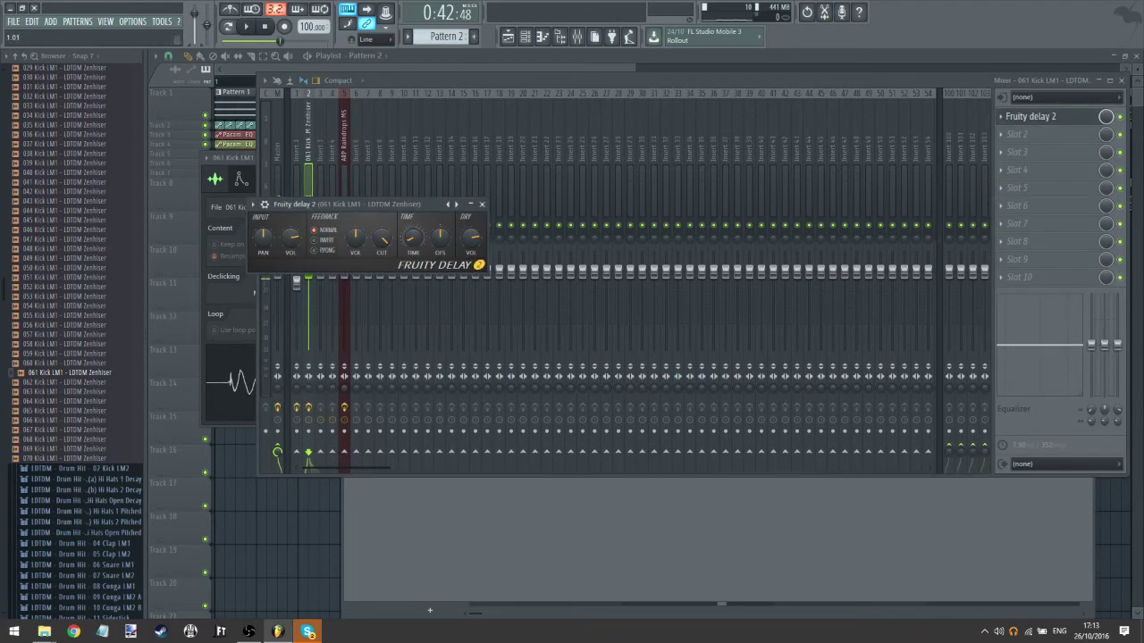
click(240, 380)
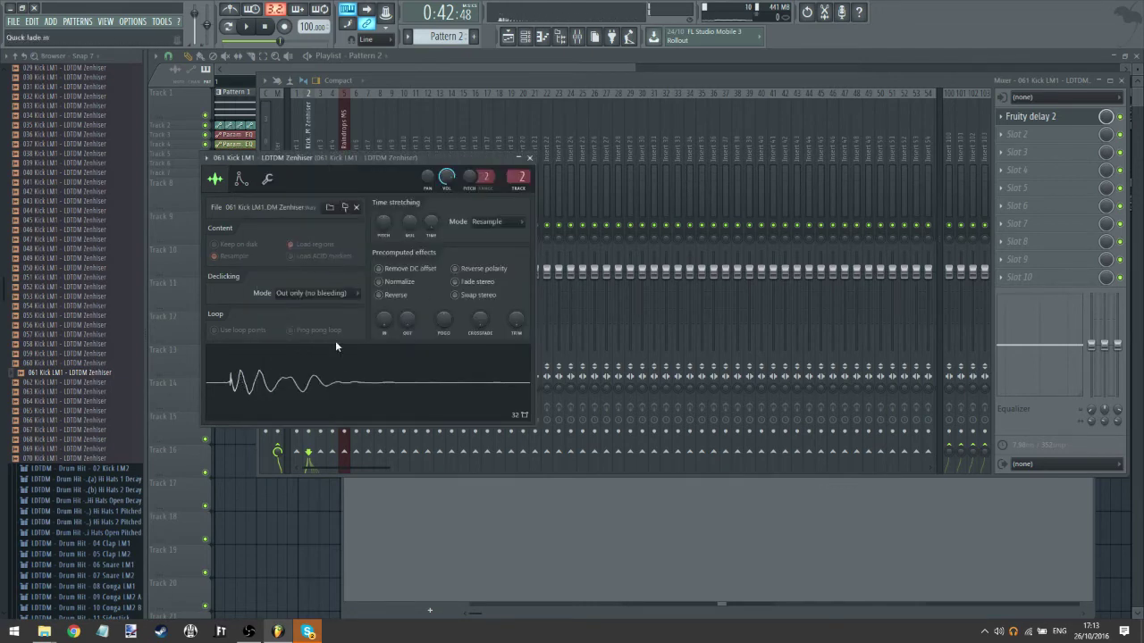
click(529, 158)
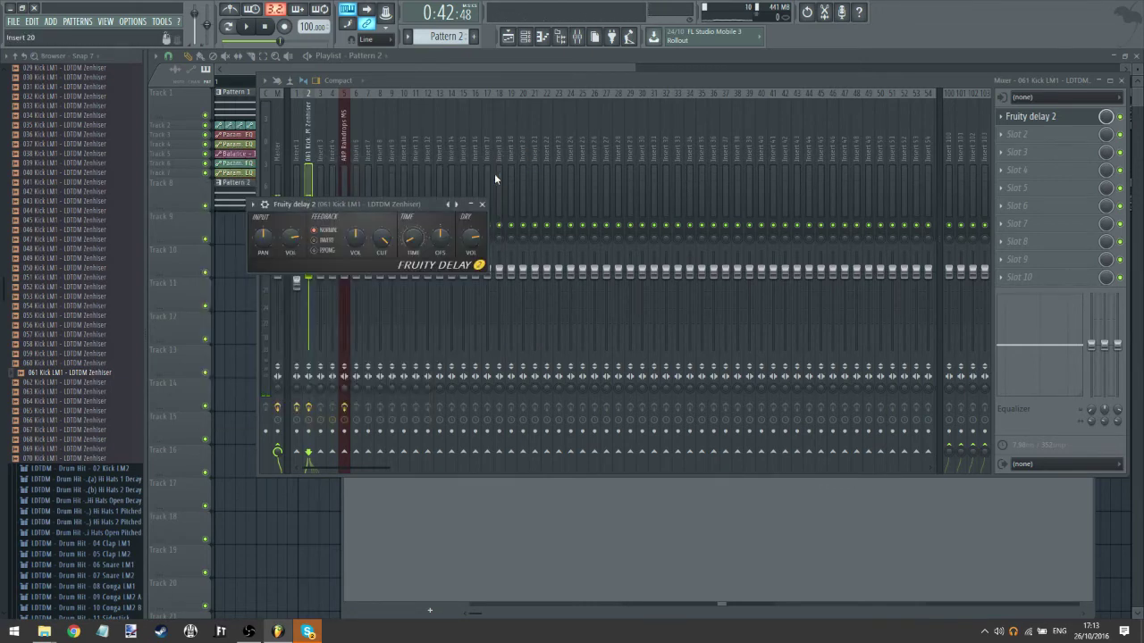
- Collapse the 01 Kick LM1 folder and audition snares from the 07 Snare LM2 folder, including 013, 056 and 044
scroll(65, 251, up, 5)
click(106, 268)
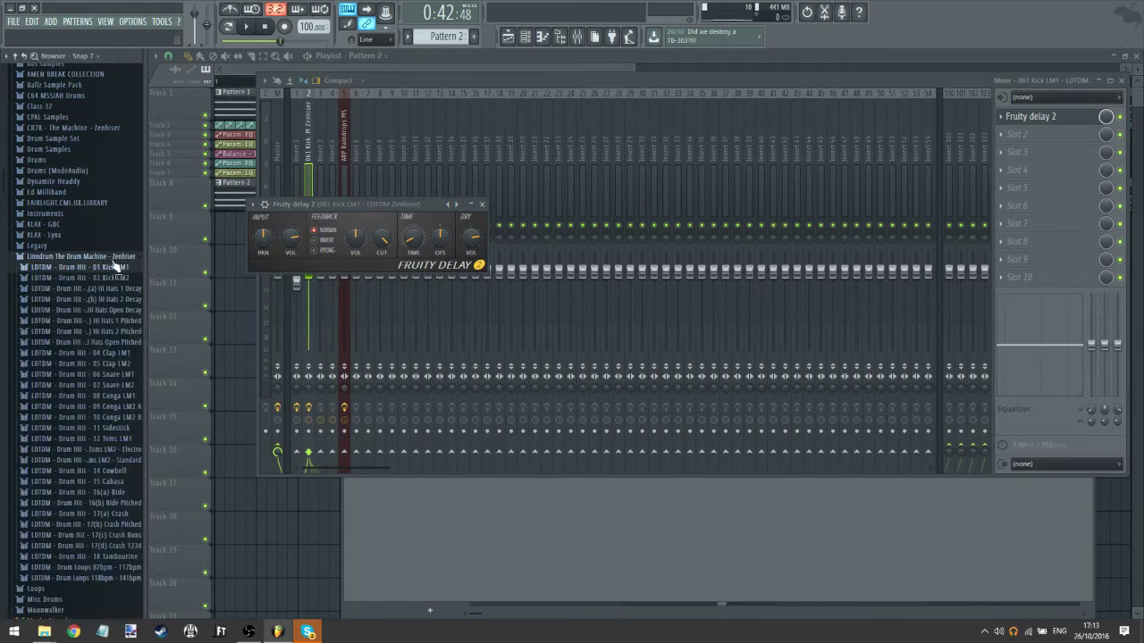
click(132, 385)
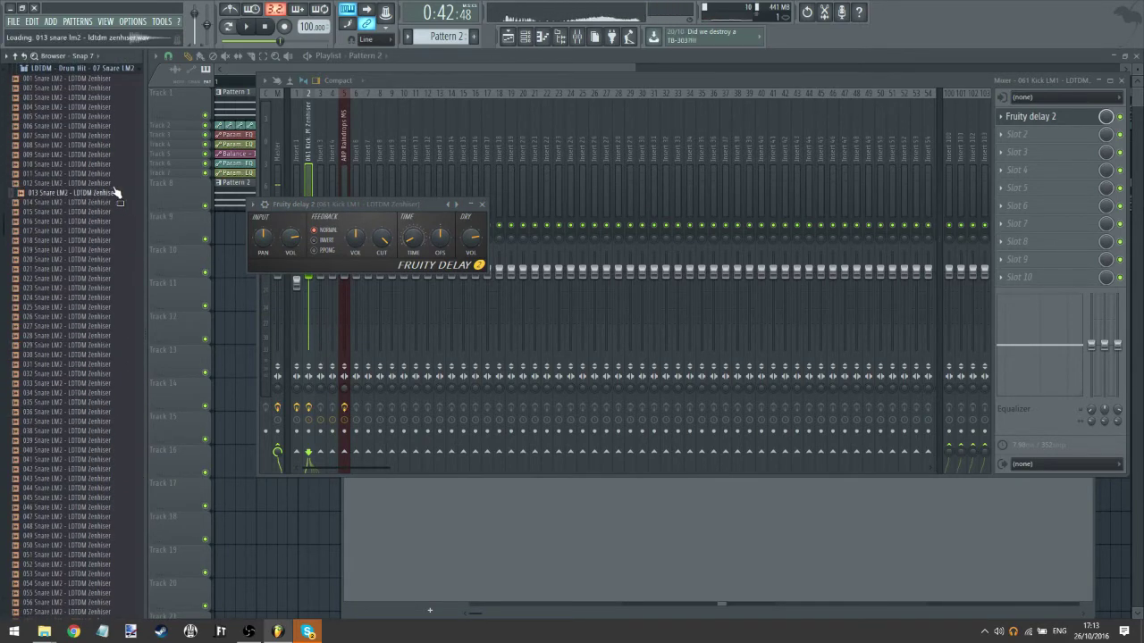
scroll(84, 357, down, 6)
click(69, 441)
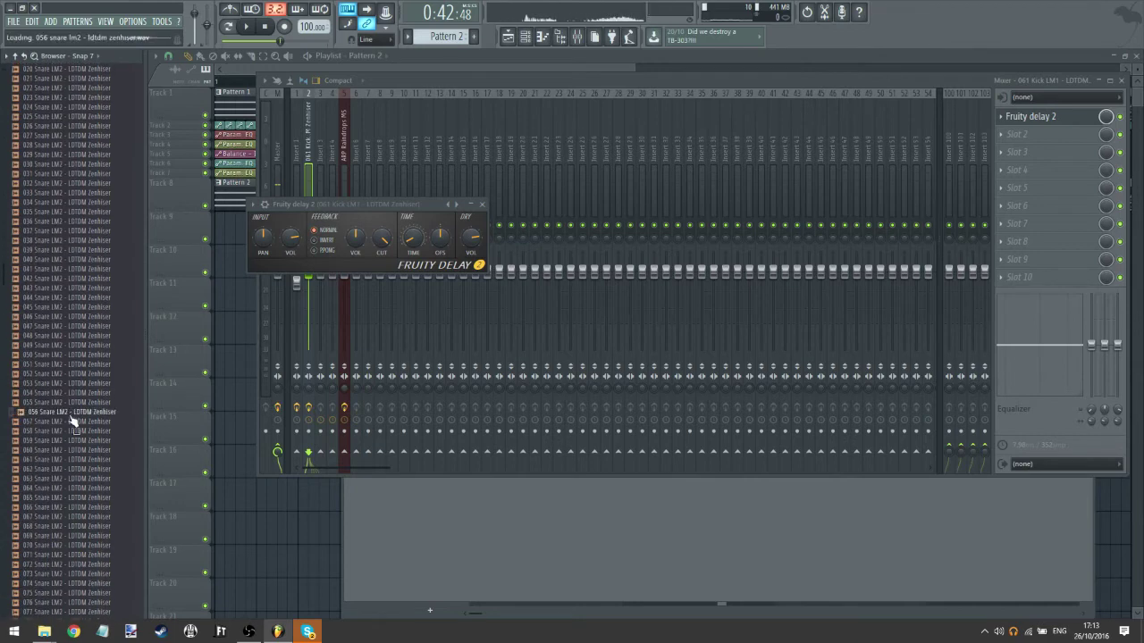
click(77, 336)
click(524, 36)
click(79, 298)
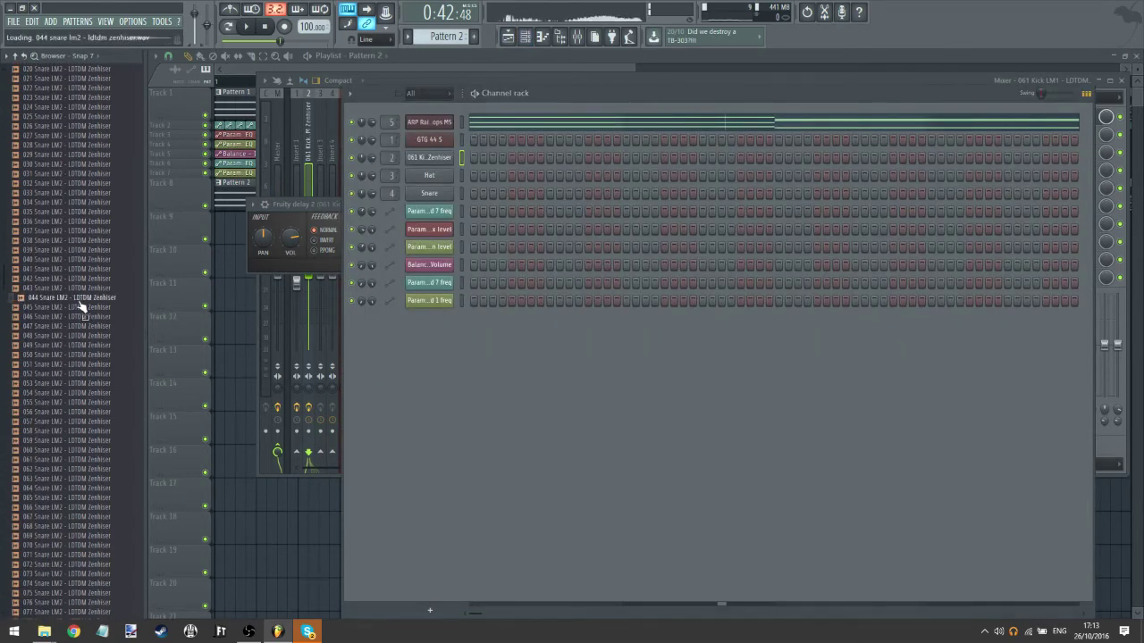
- Replace the Hat channel's sample with 044 Snare LM2 and route it to mixer track 2 alongside the kick
drag(80, 306, 429, 193)
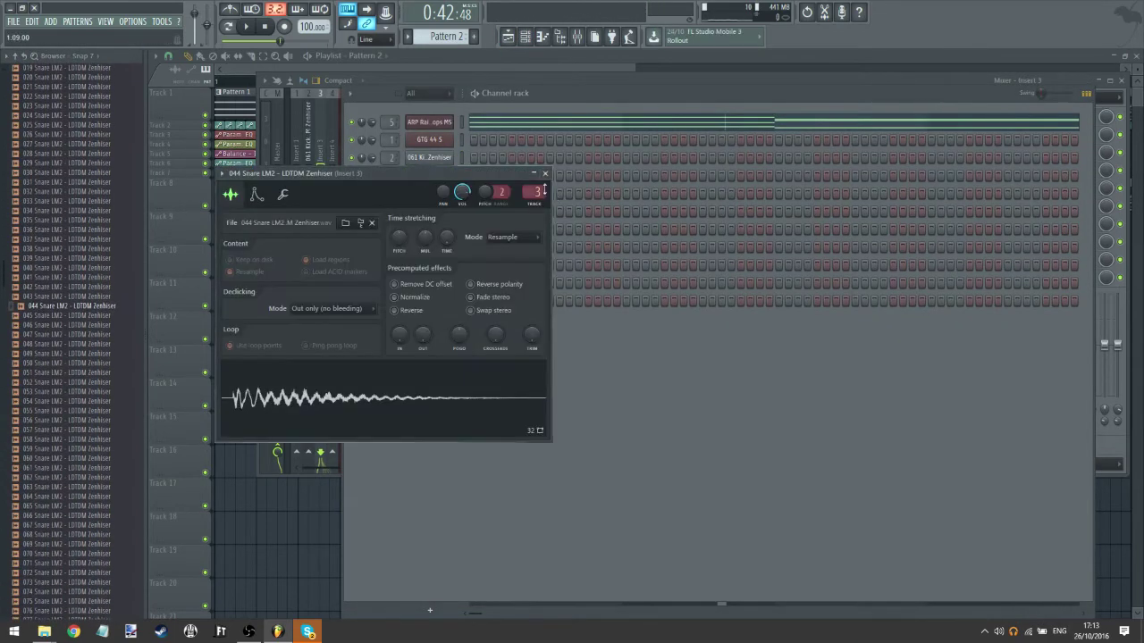
click(586, 80)
click(524, 35)
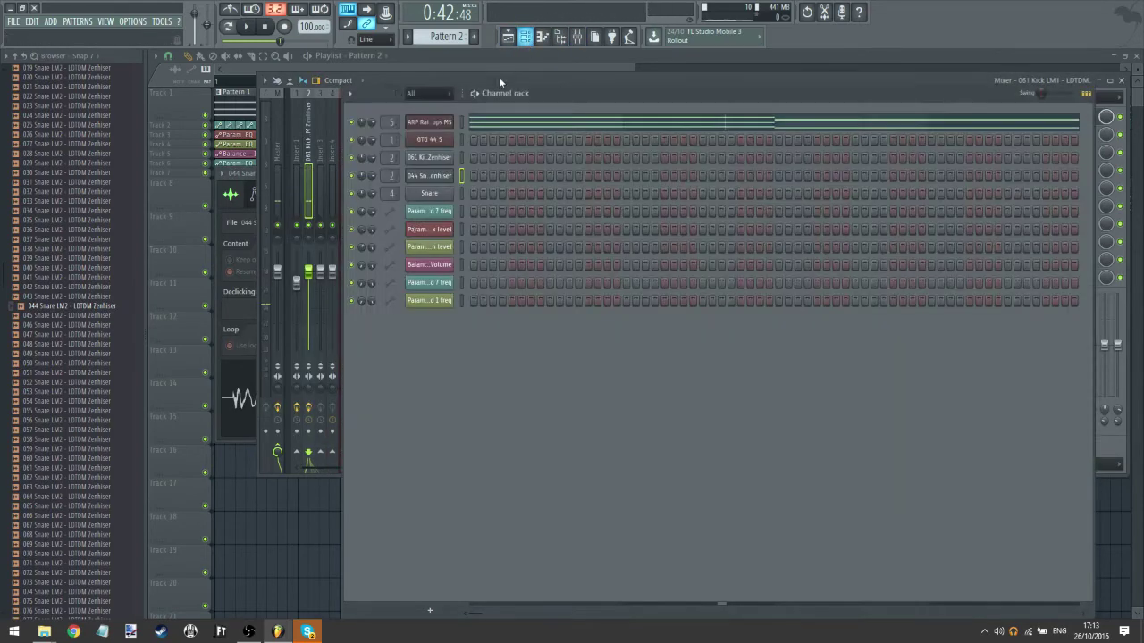
- Switch to the empty Pattern 3 and place the 061 kick on step 1 and the 044 snare on step 9
click(549, 176)
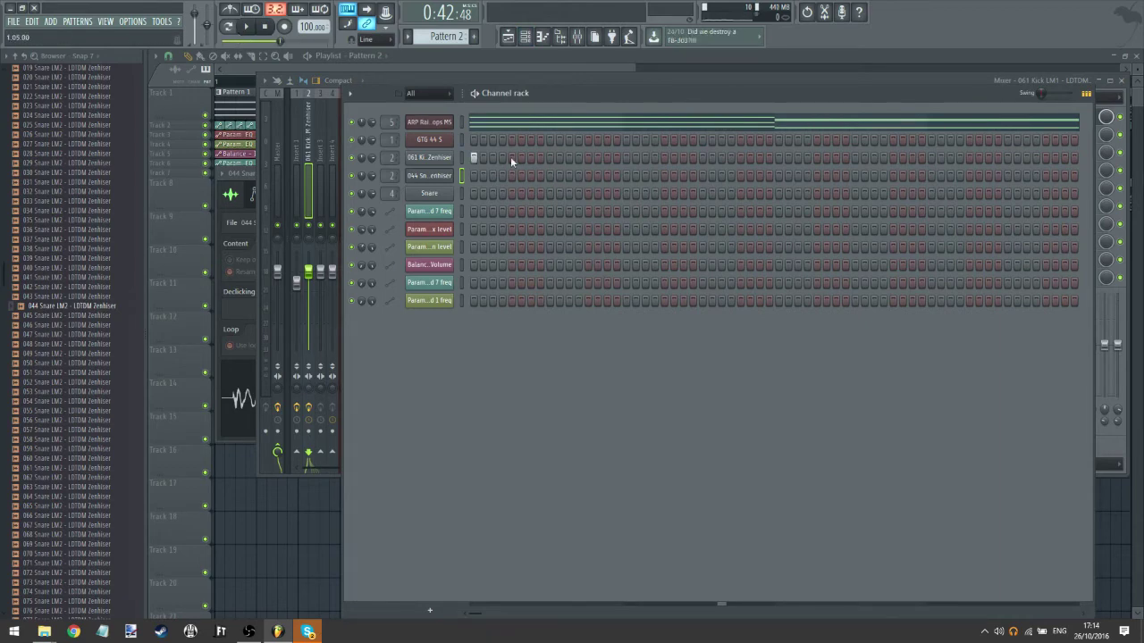
scroll(445, 36, up, 1)
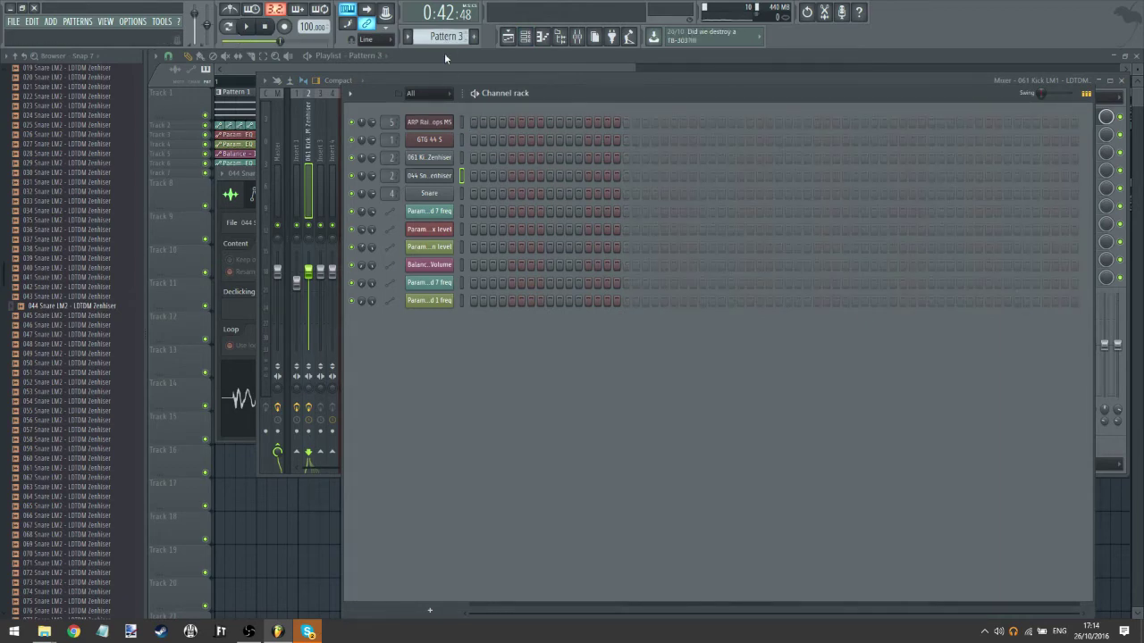
scroll(445, 36, down, 1)
scroll(440, 36, up, 1)
- Play Pattern 3 in pattern mode and extend the beat with kicks on steps 17 and 28 and a snare on step 25
key(space)
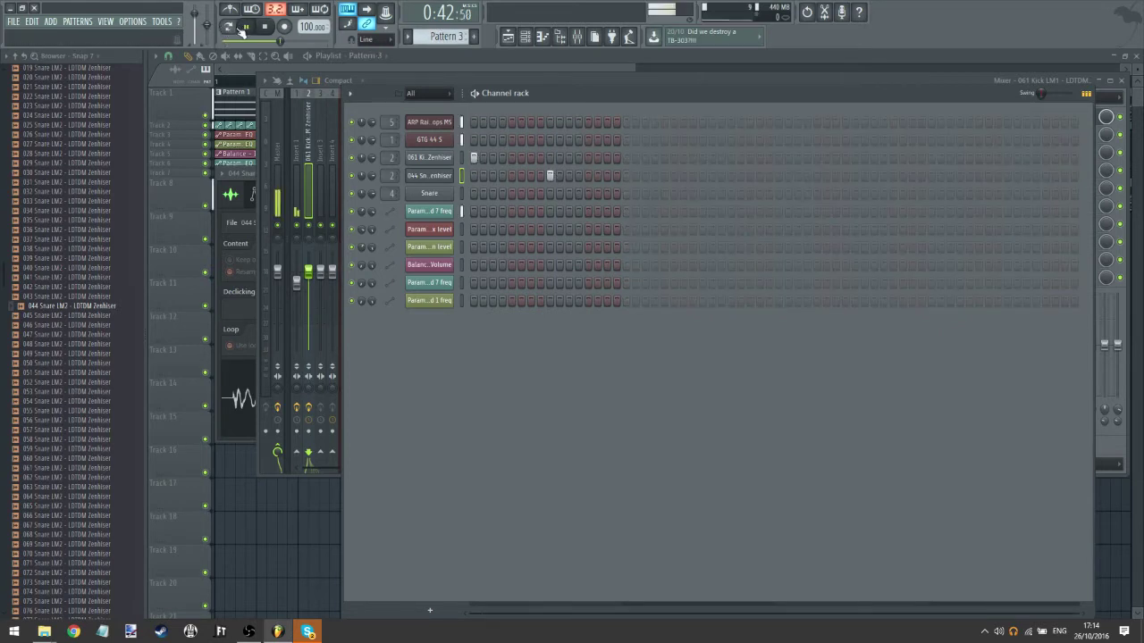
click(229, 28)
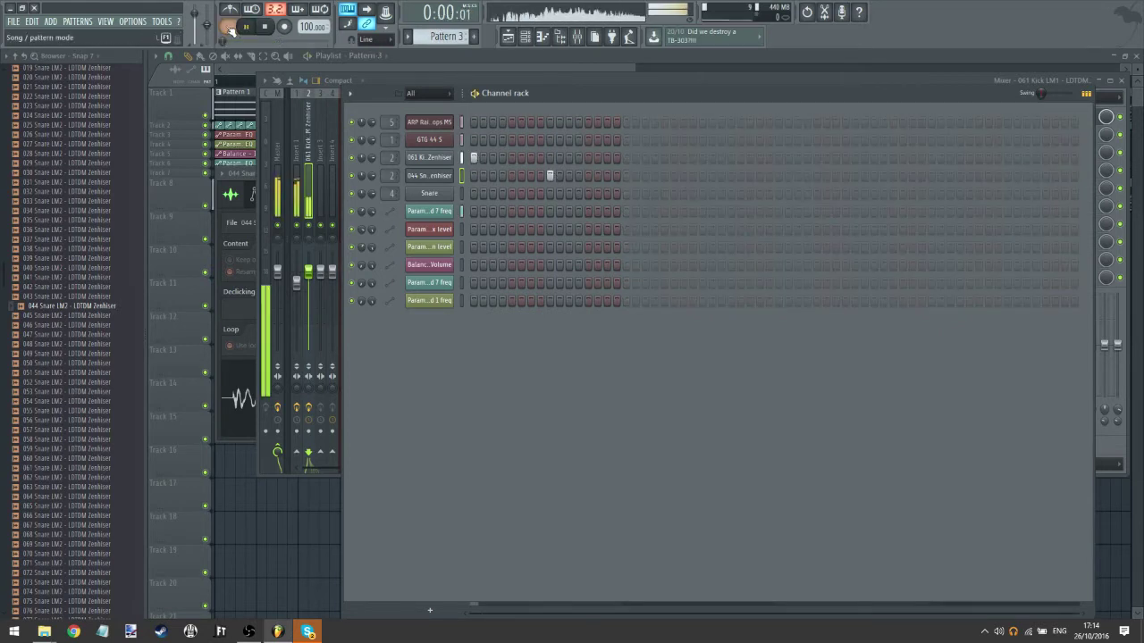
click(627, 158)
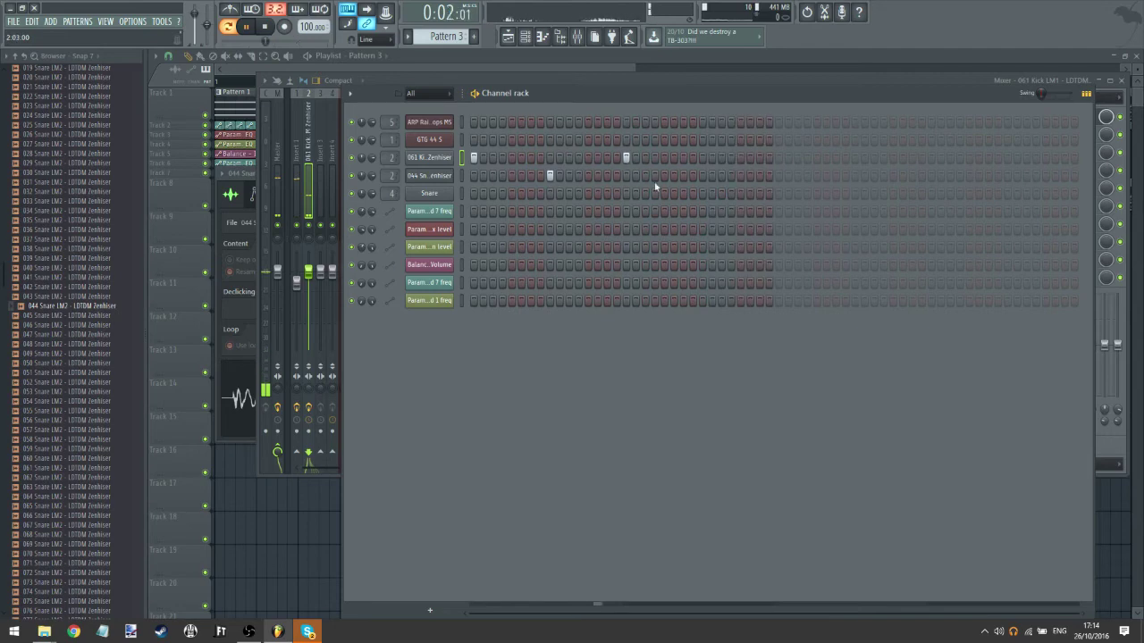
click(730, 158)
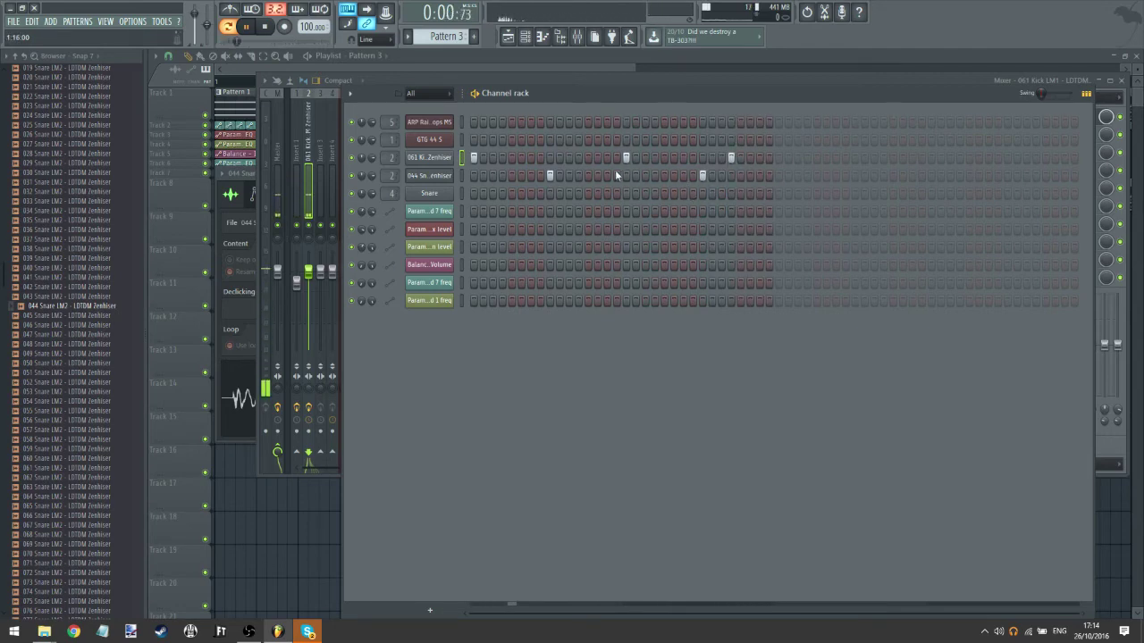
- Set the kick track's Fruity Delay 2 offset to 5.3 ms right and add Fruity Reeverb 2 in slot 2 with wet at 67%
click(578, 35)
click(1036, 117)
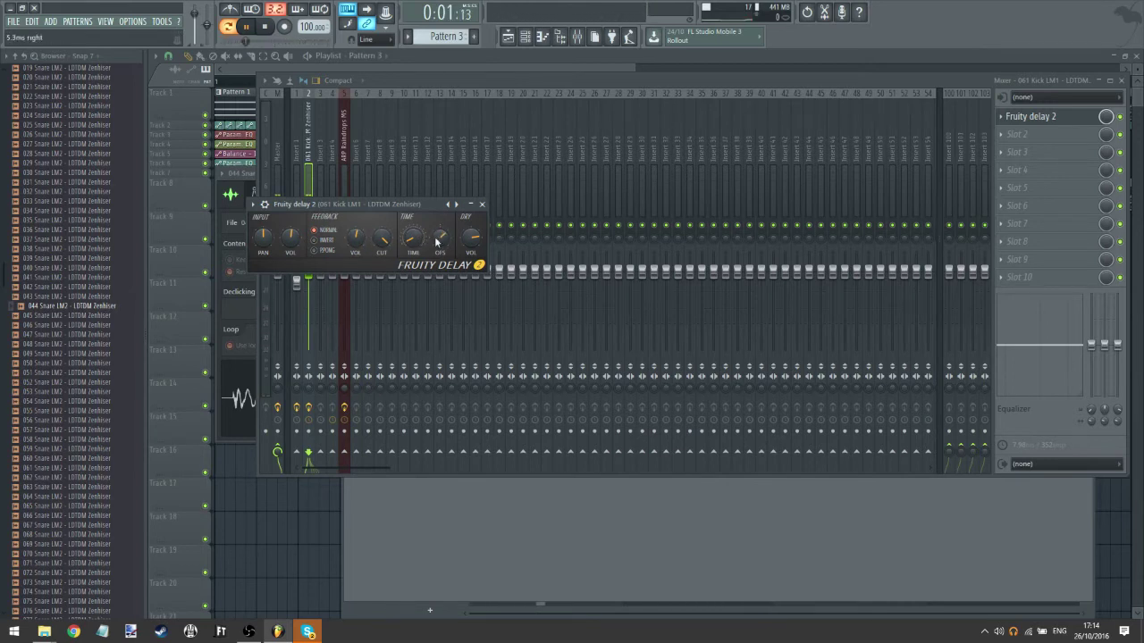
click(1005, 135)
mouse_move(1031, 292)
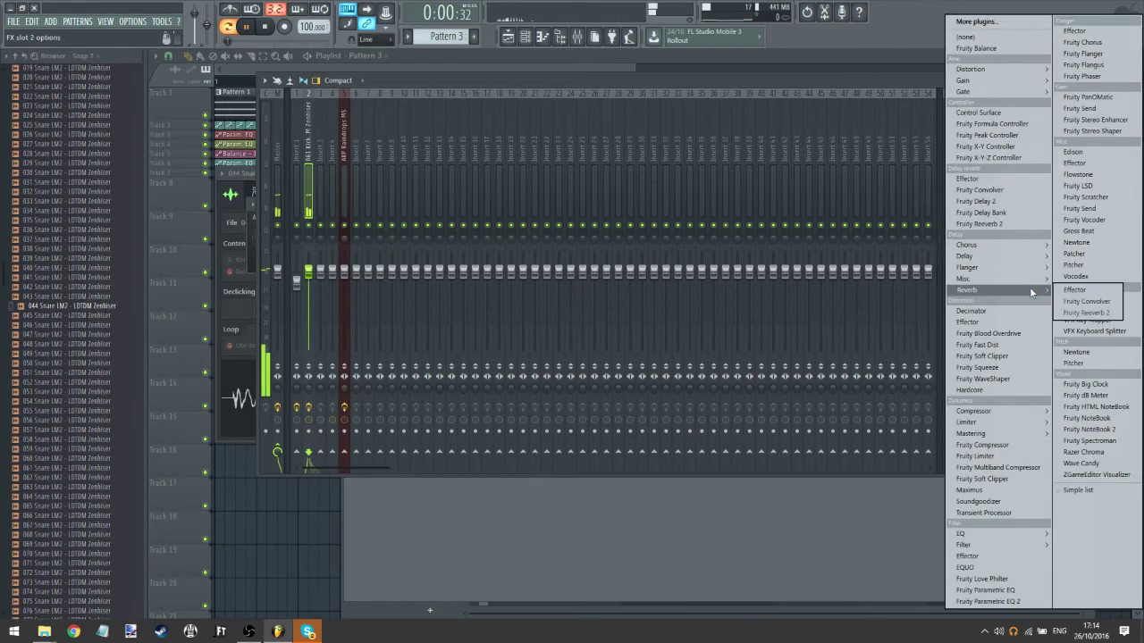
click(1086, 313)
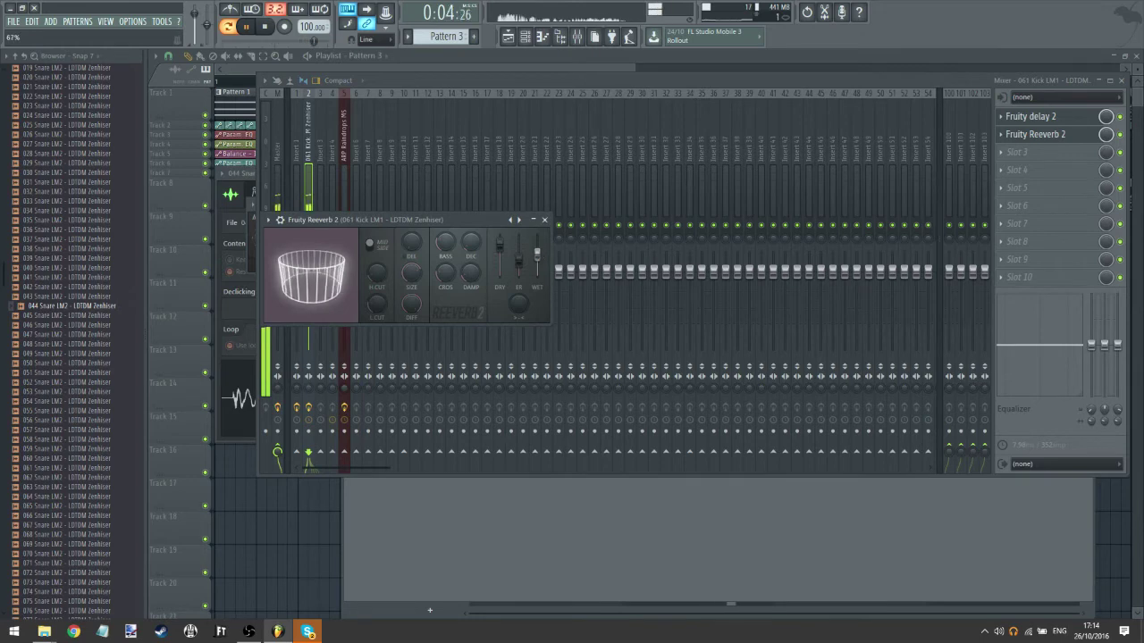
- Repeat Pattern 3 on playlist Track 9 by adding clips at bars 19, 21 and 23
click(1009, 152)
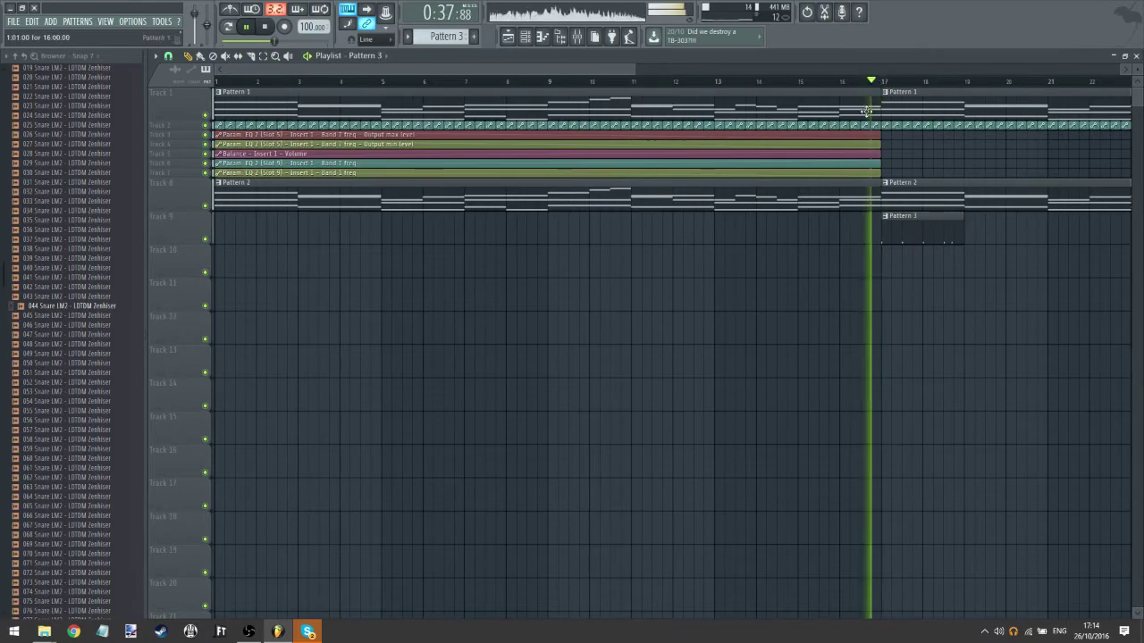
scroll(562, 322, right, 5)
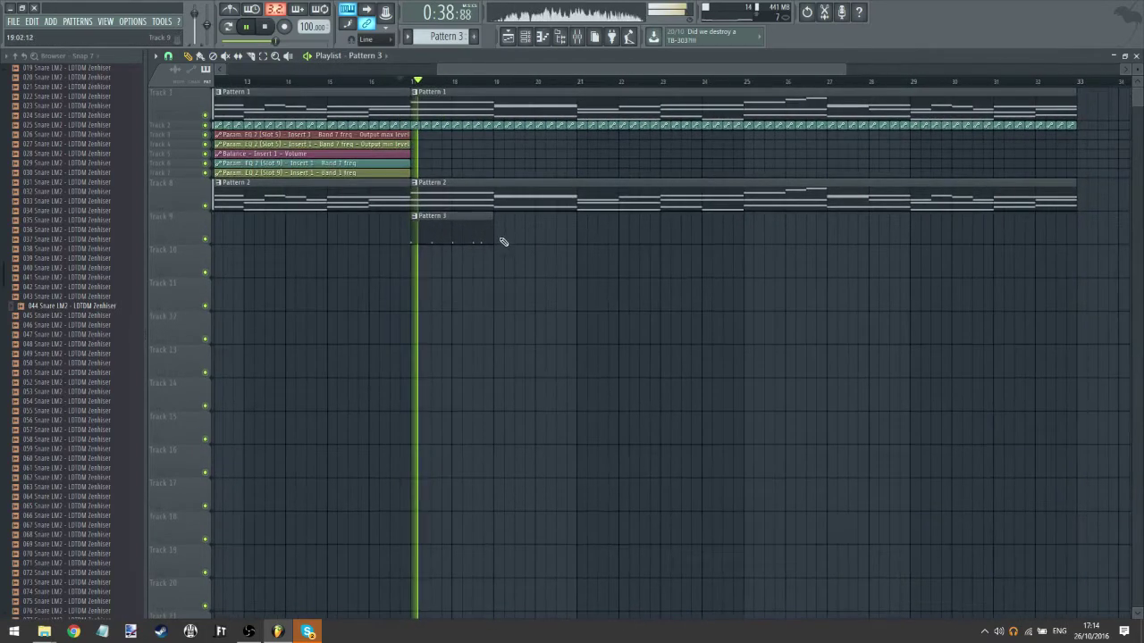
click(495, 227)
drag(495, 227, 508, 227)
click(582, 224)
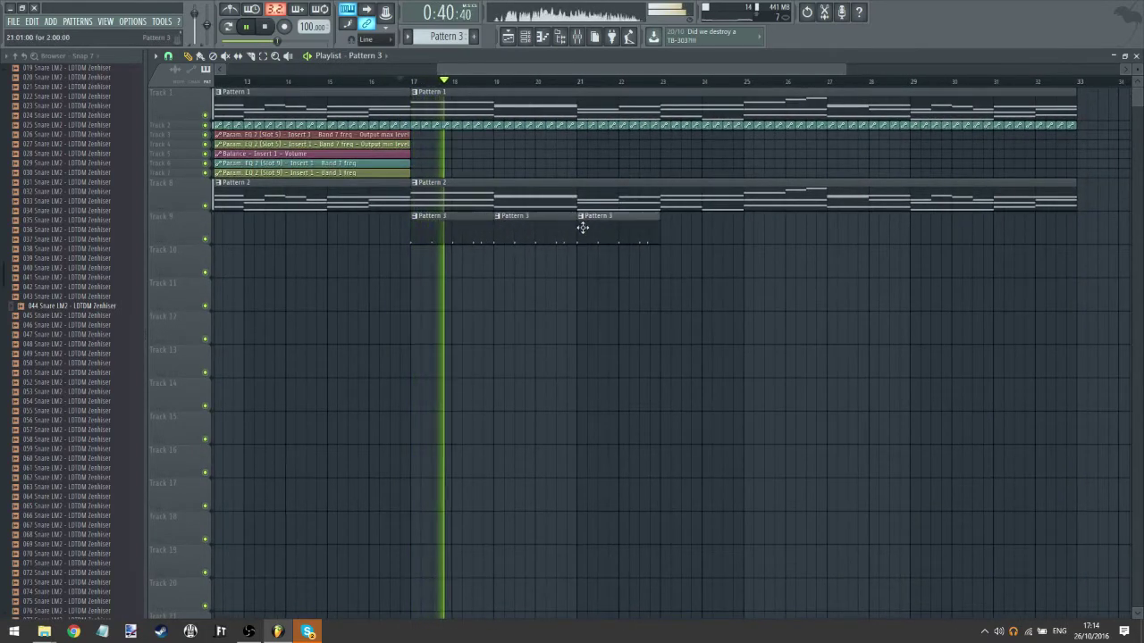
click(669, 231)
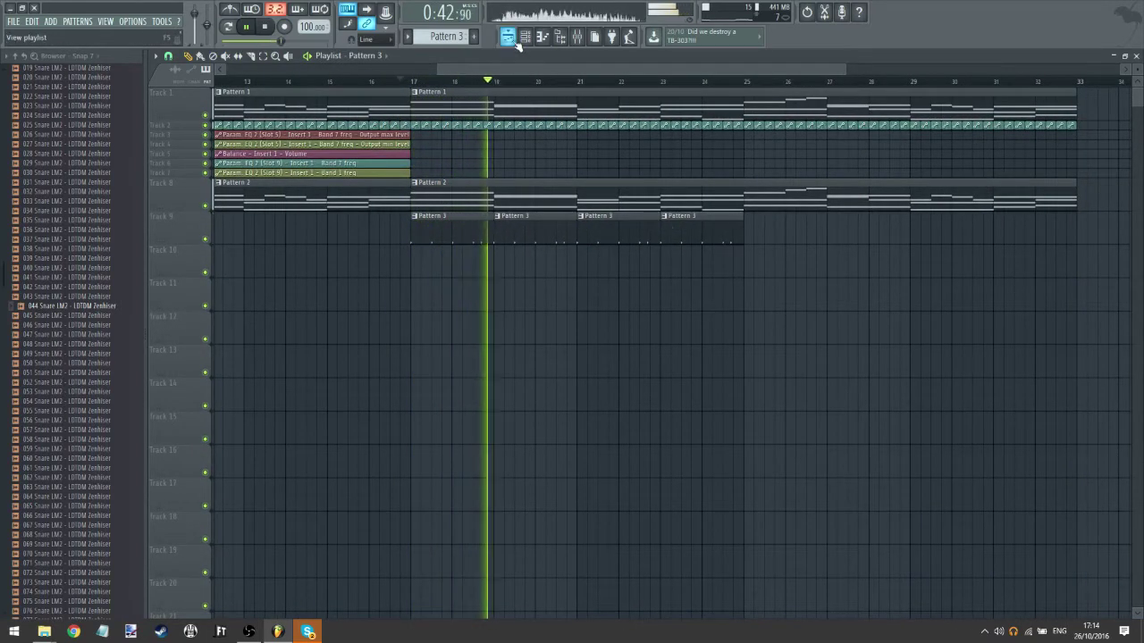
- Normalize the 061 kick and 044 snare samples in their channel settings and return to the playlist
click(527, 41)
click(438, 158)
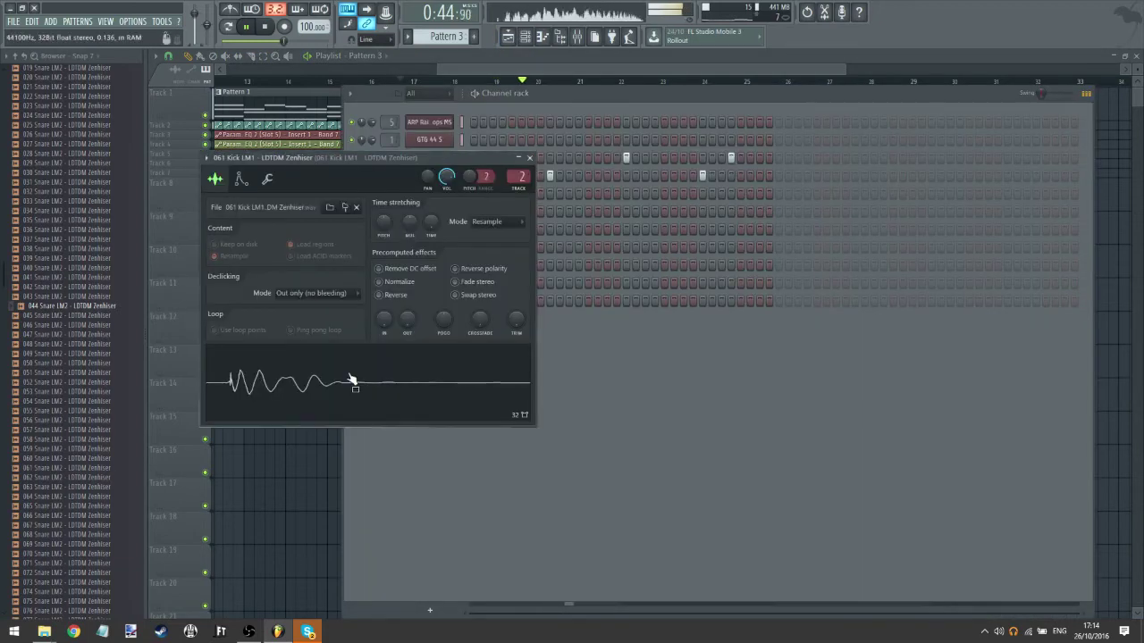
click(417, 280)
click(556, 82)
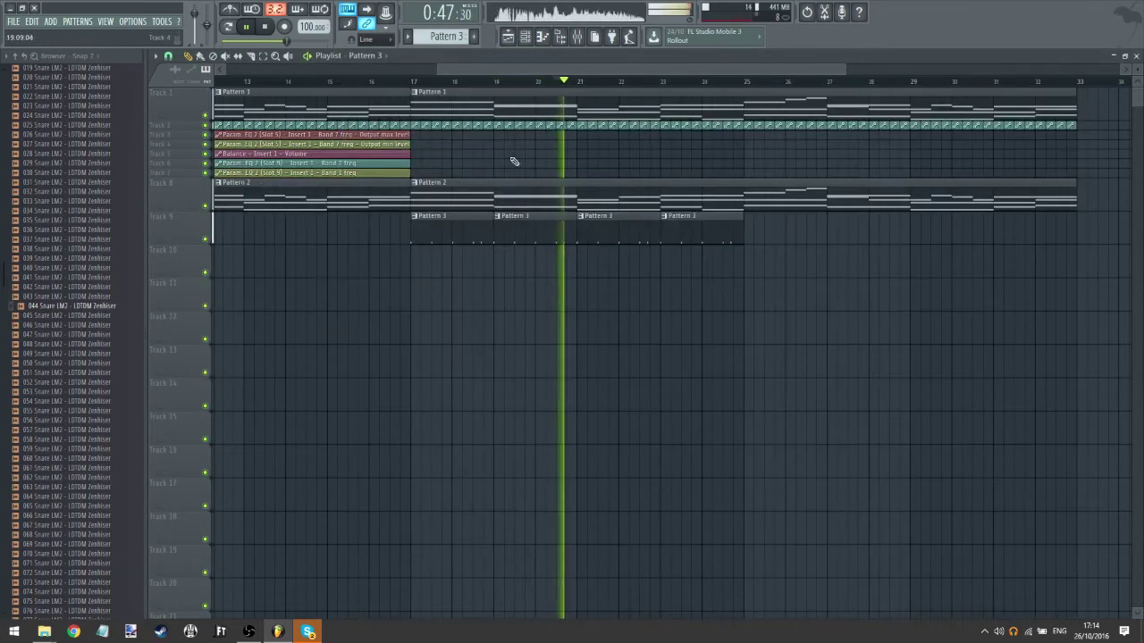
double_click(452, 228)
click(525, 38)
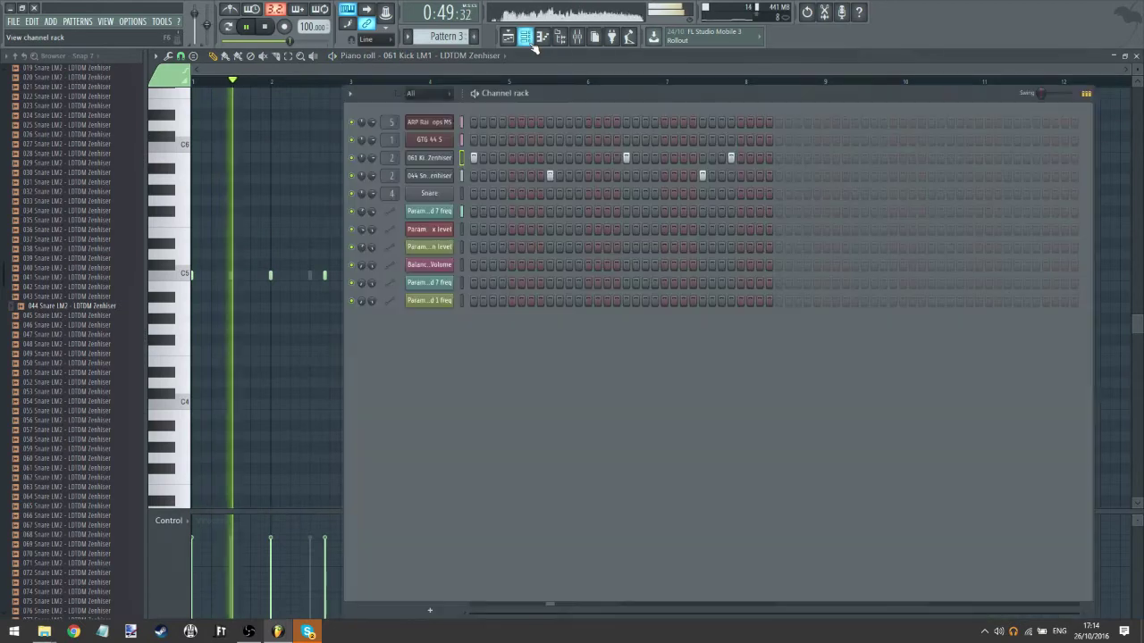
click(446, 176)
click(399, 296)
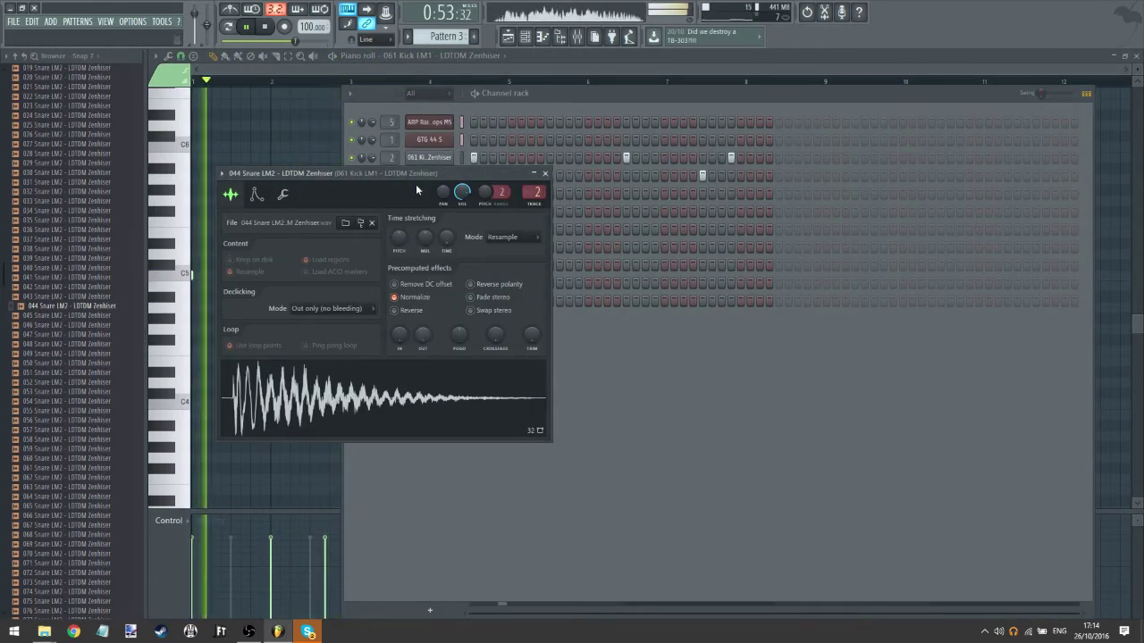
click(508, 37)
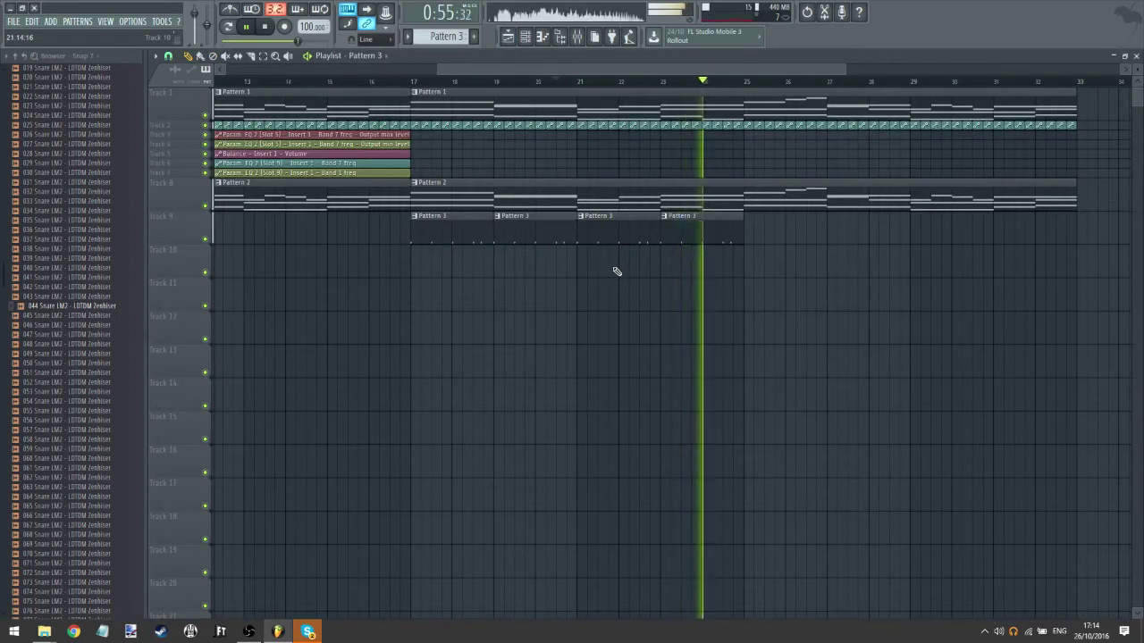
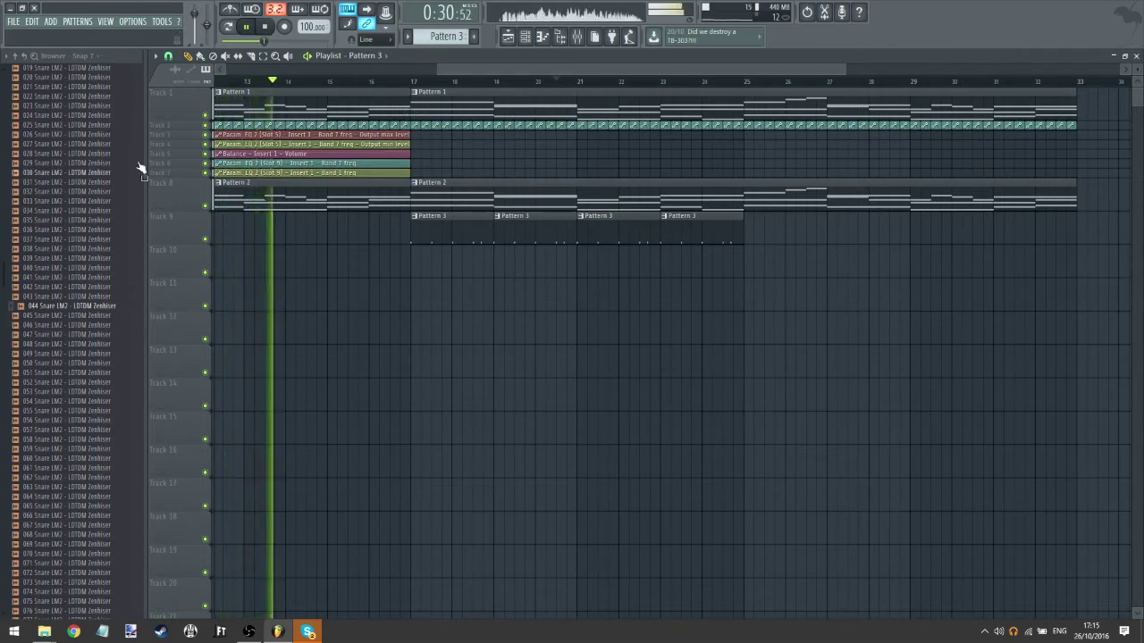
- Extend the beat on Track 9 with Pattern 3 clips at bars 25, 27, 29 and 31
click(766, 234)
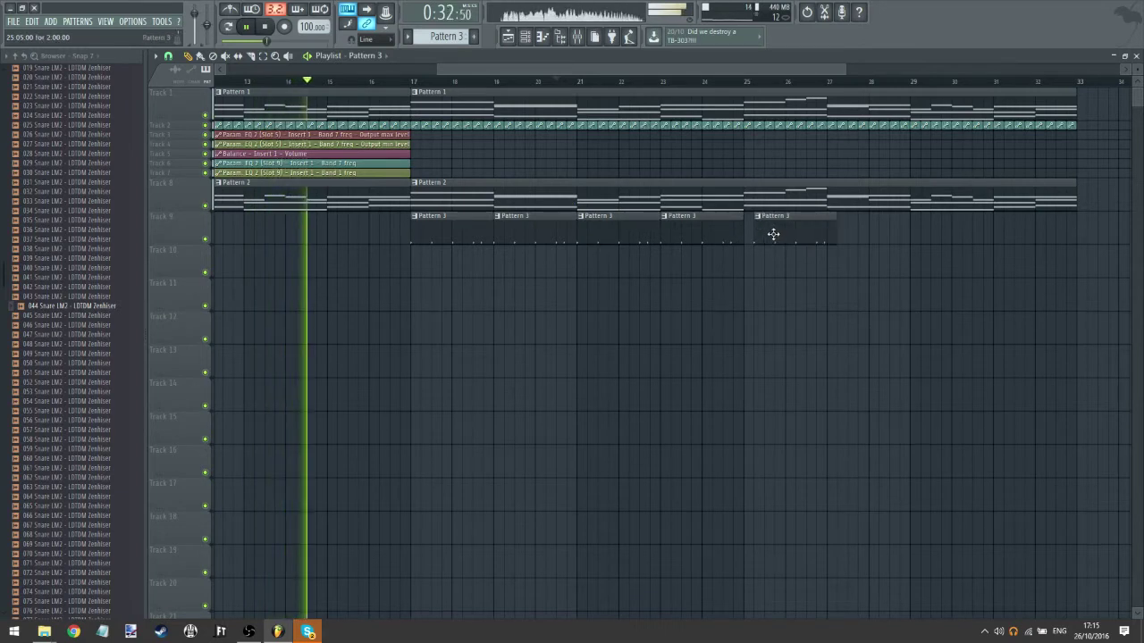
drag(781, 235, 776, 235)
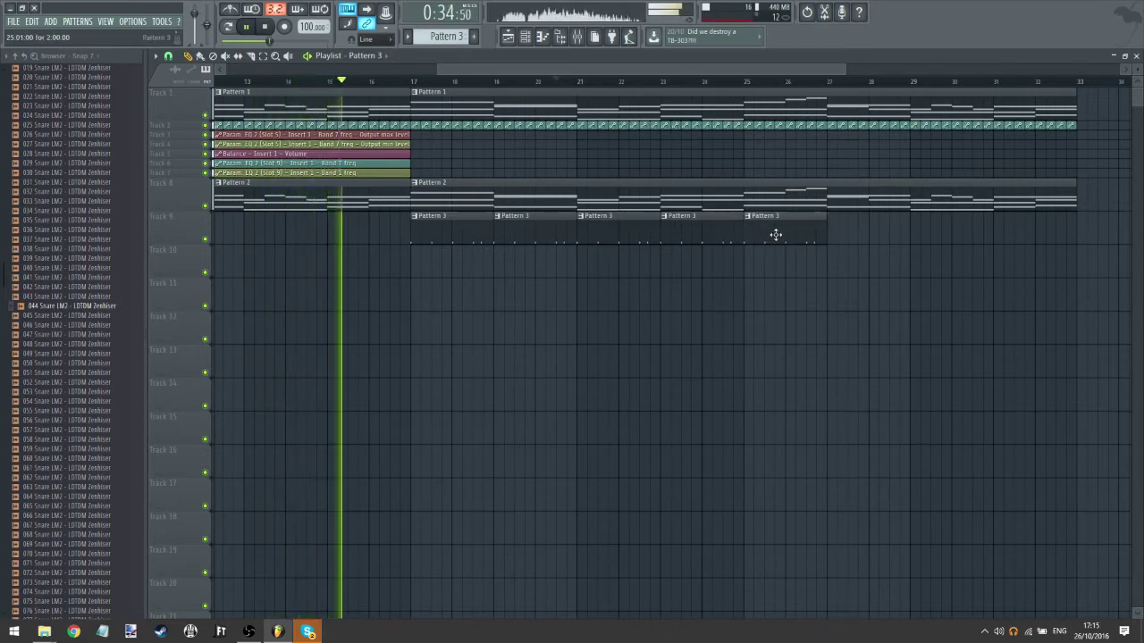
click(852, 220)
drag(852, 221, 832, 228)
click(952, 231)
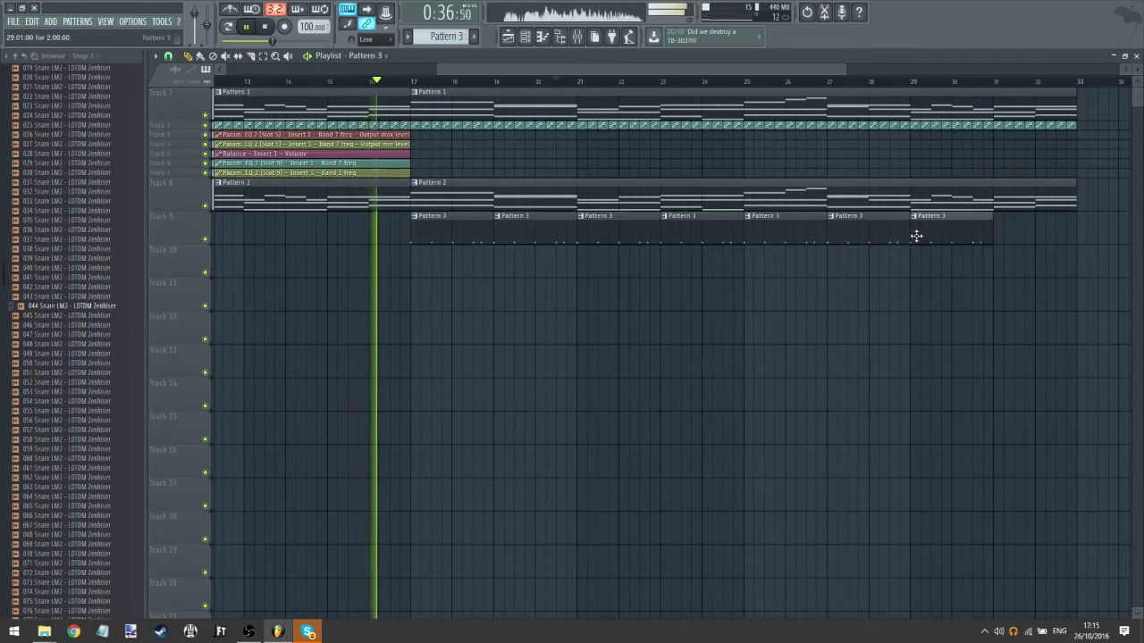
click(1005, 236)
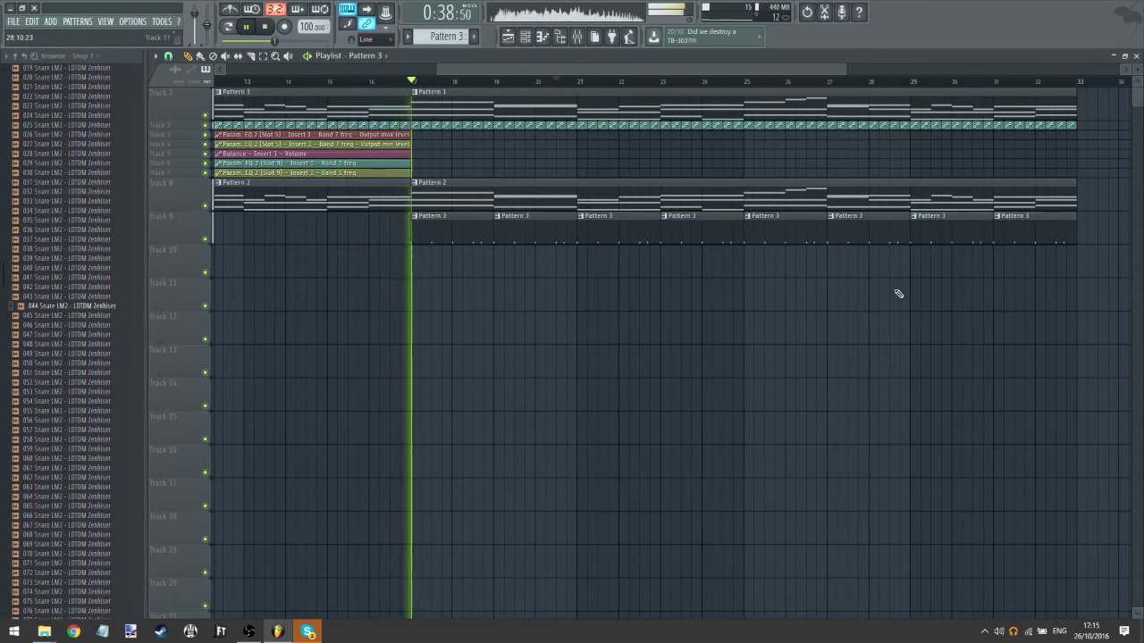
- Review the kick track's Fruity Delay 2 settings in the mixer and return to the playlist
click(577, 37)
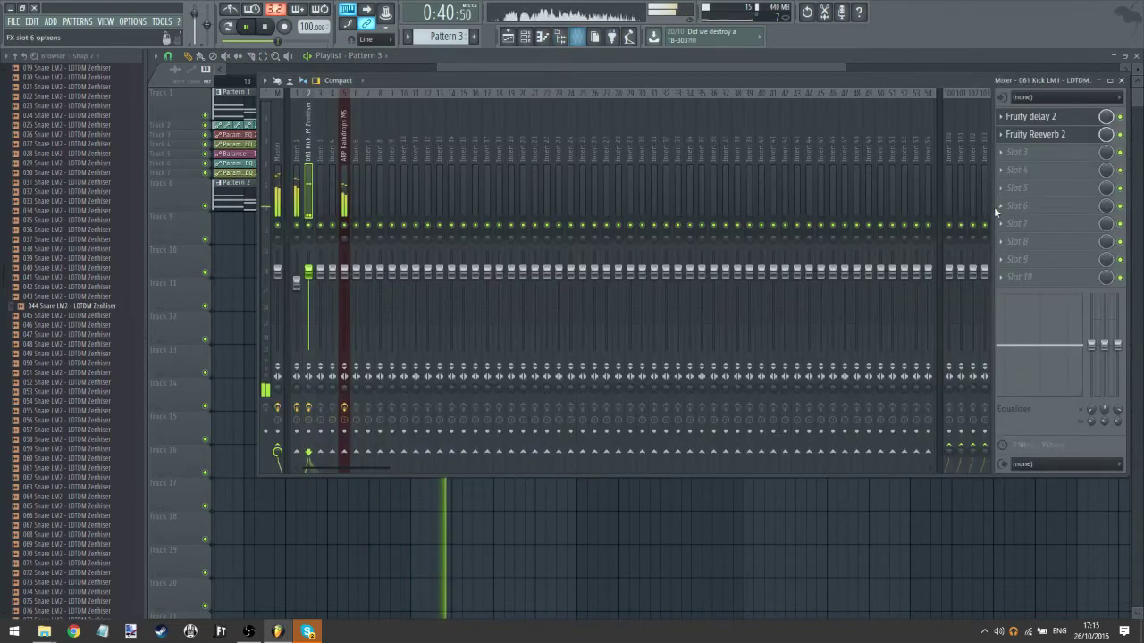
click(1028, 116)
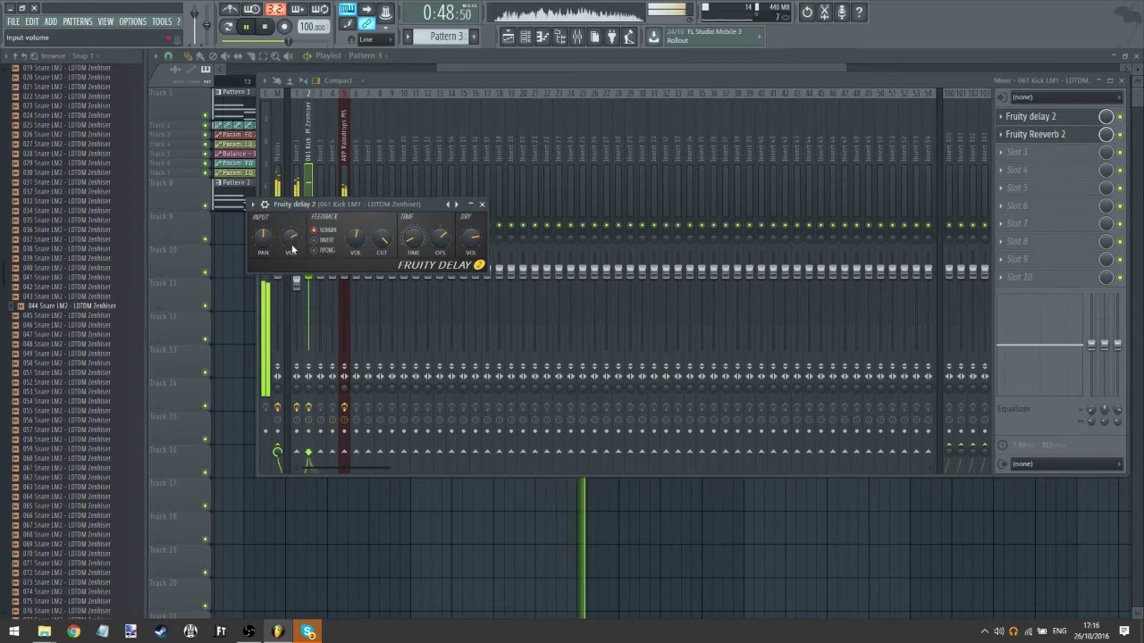
click(496, 68)
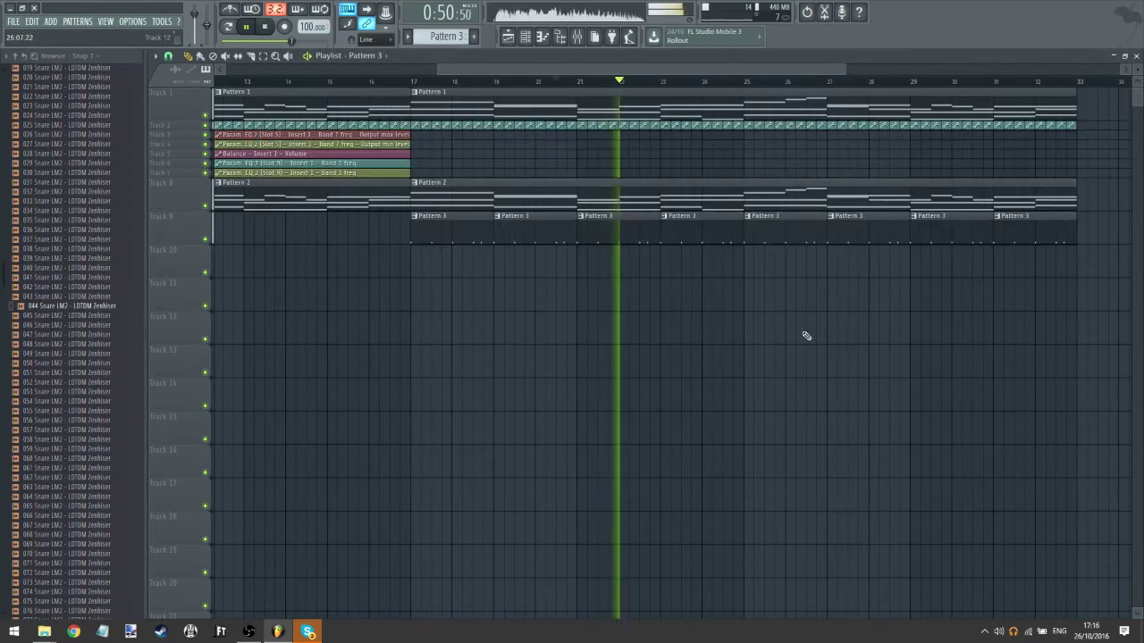
- Pause playback and set the playlist's song position to bar 17
drag(715, 348, 524, 373)
drag(455, 290, 697, 356)
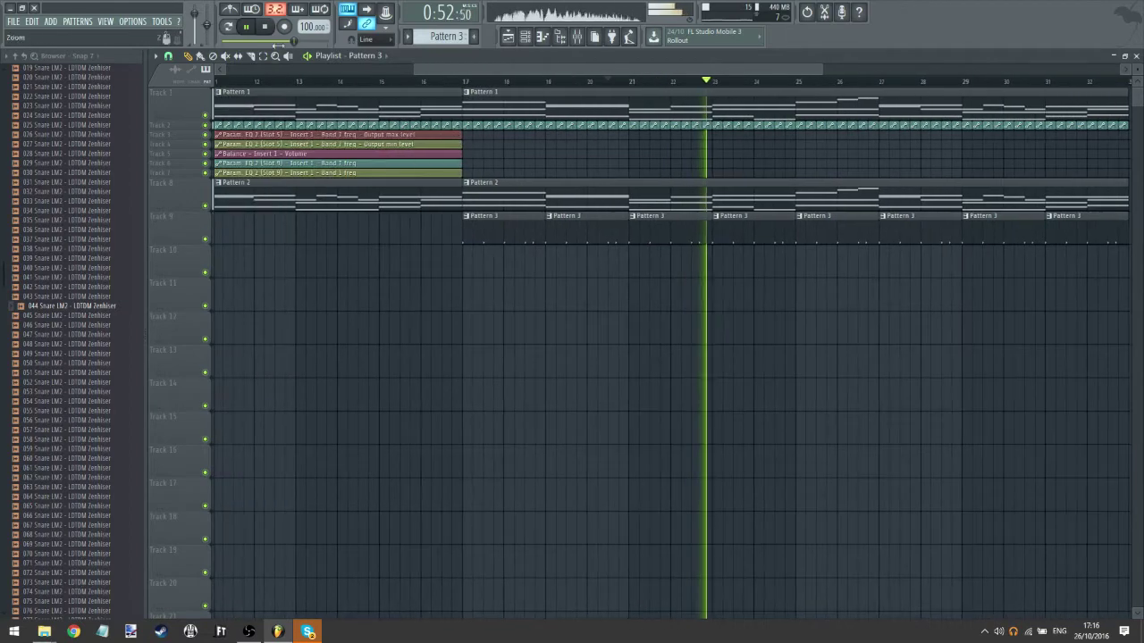
click(247, 29)
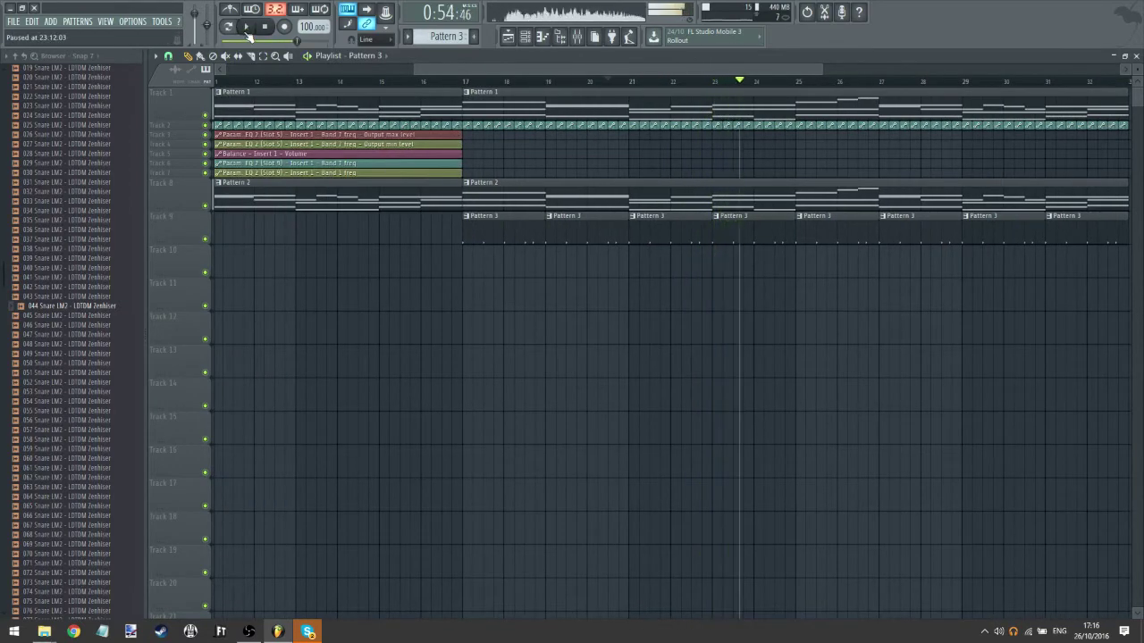
click(472, 85)
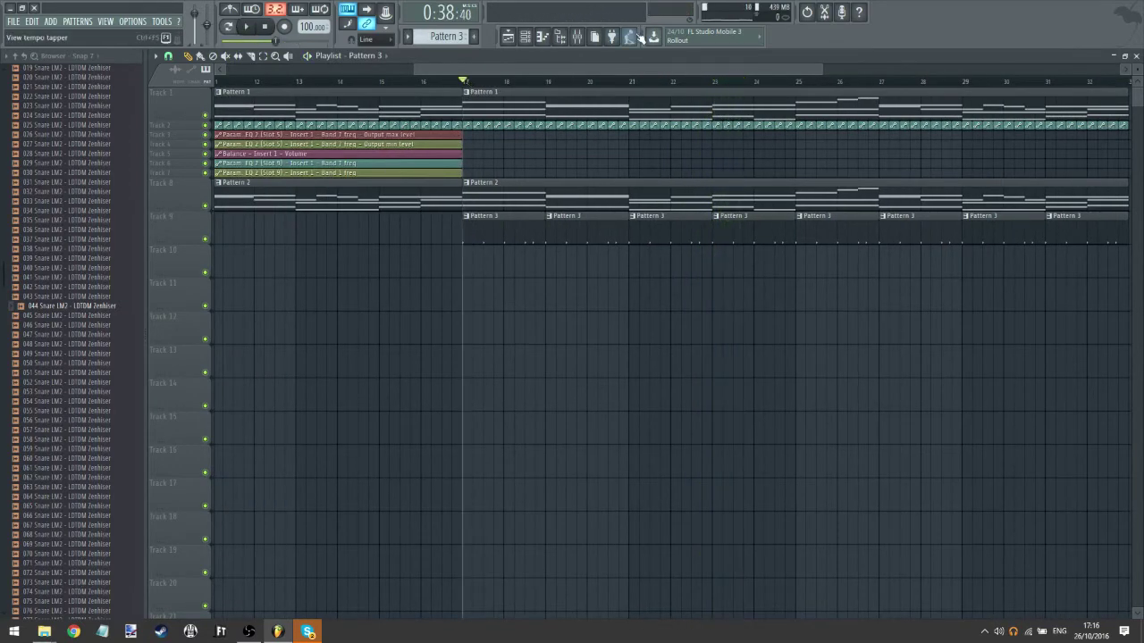
- Select mixer Insert 6 and set its external audio input to In 1 - In 2
click(578, 36)
click(354, 125)
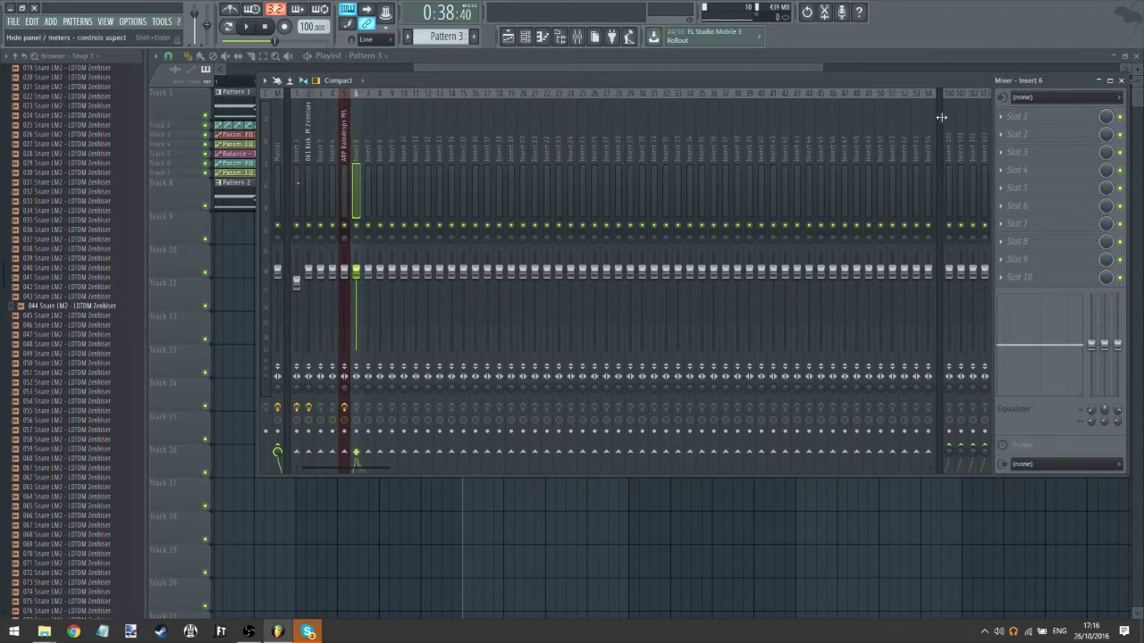
click(1053, 99)
click(1053, 120)
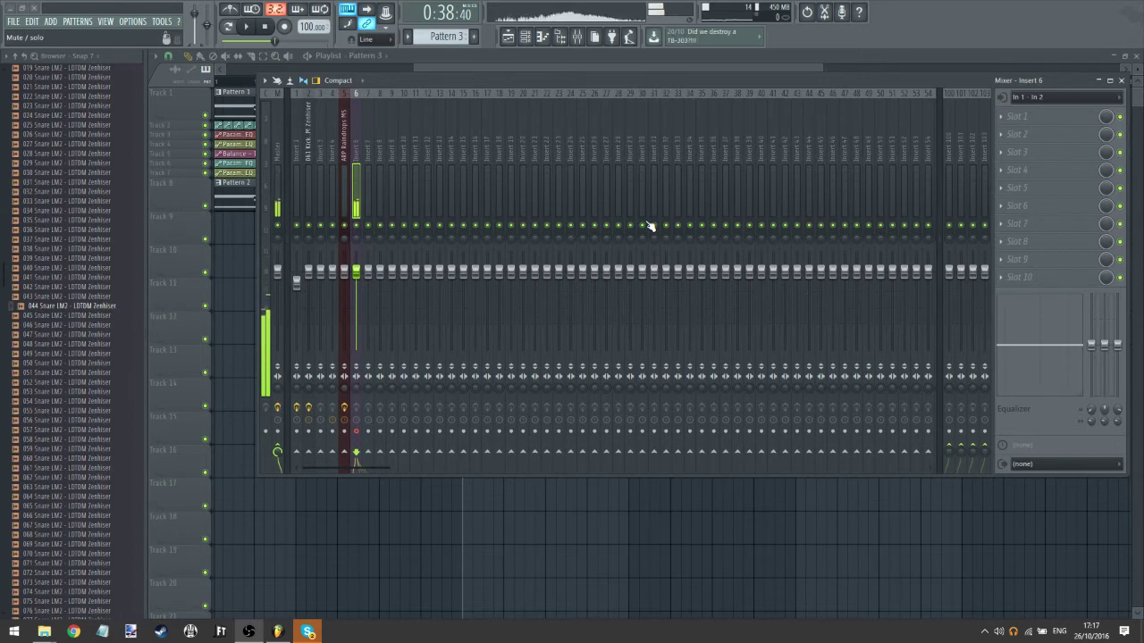
- Load Edison in slot 1 of Insert 6 and record about 25 seconds of the incoming audio
click(1001, 117)
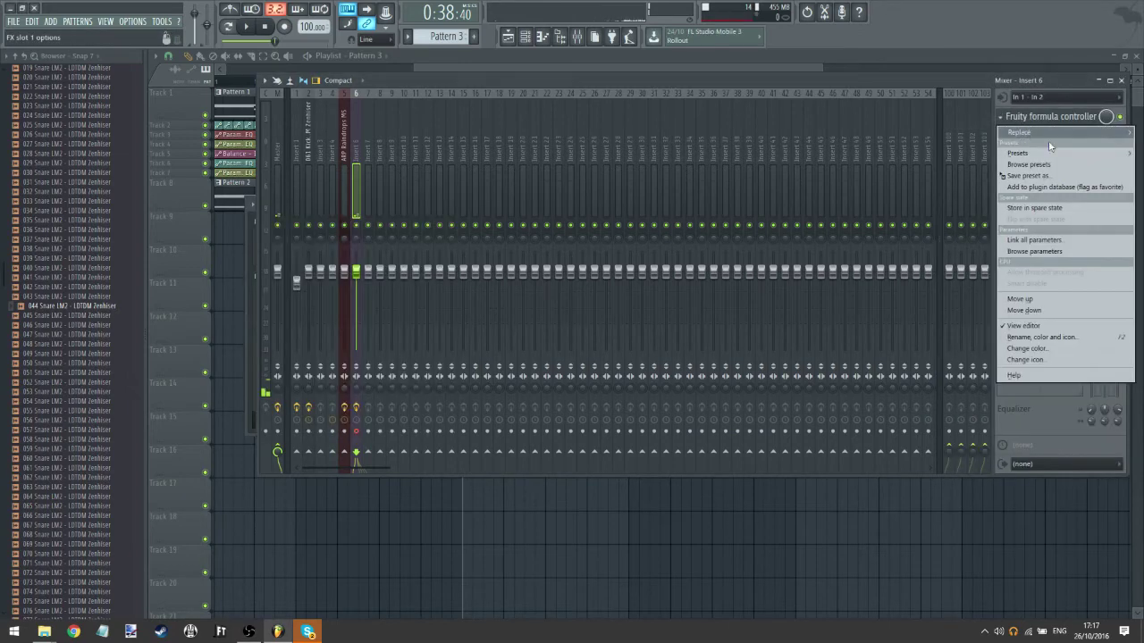
mouse_move(1037, 132)
click(1086, 152)
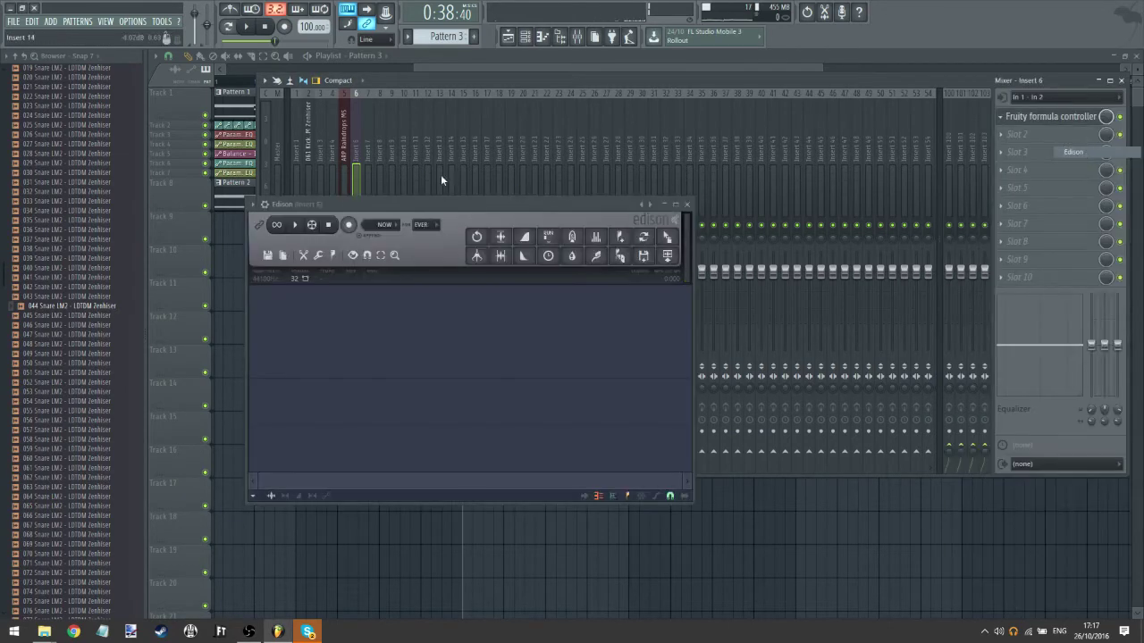
click(349, 227)
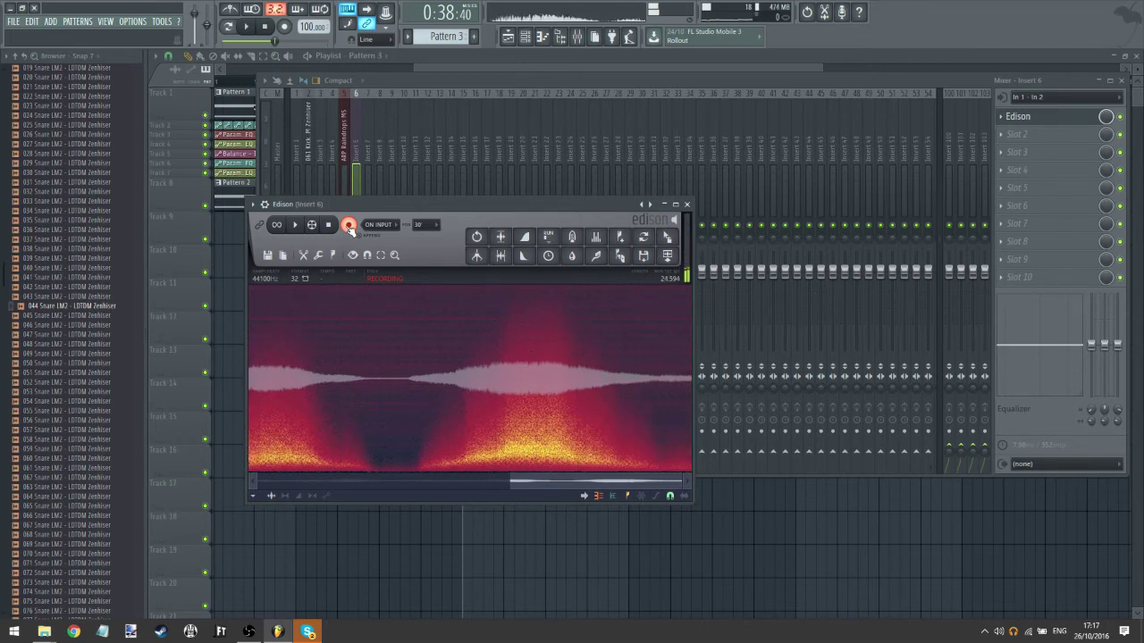
click(349, 226)
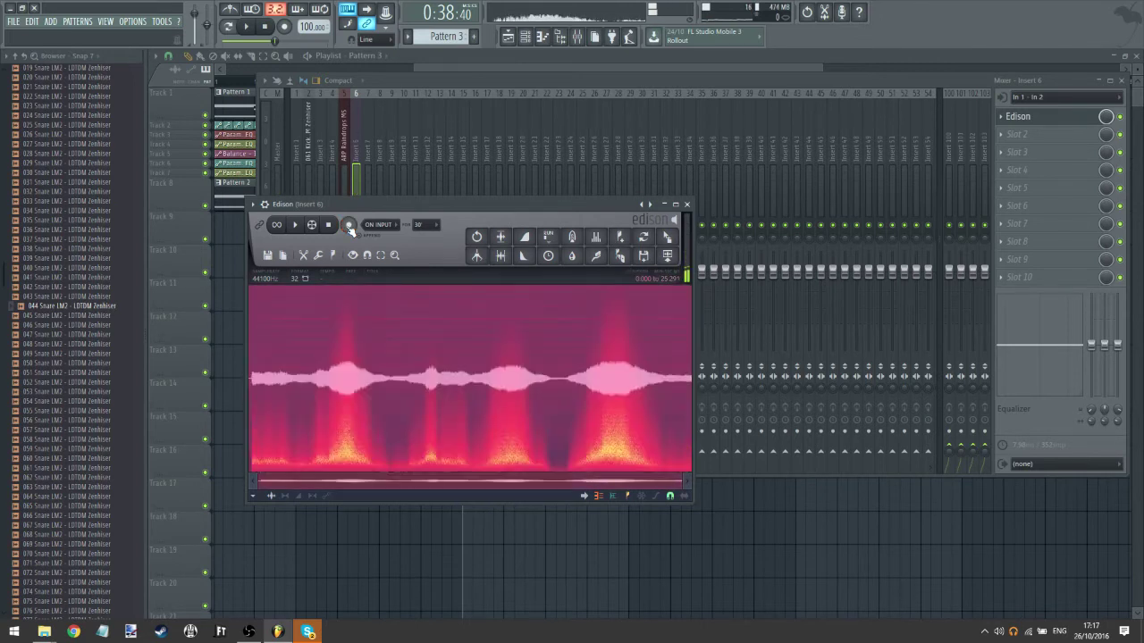
- Place the Edison recording on playlist Track 10 at bar 1 and play the song from the start
drag(643, 237, 630, 413)
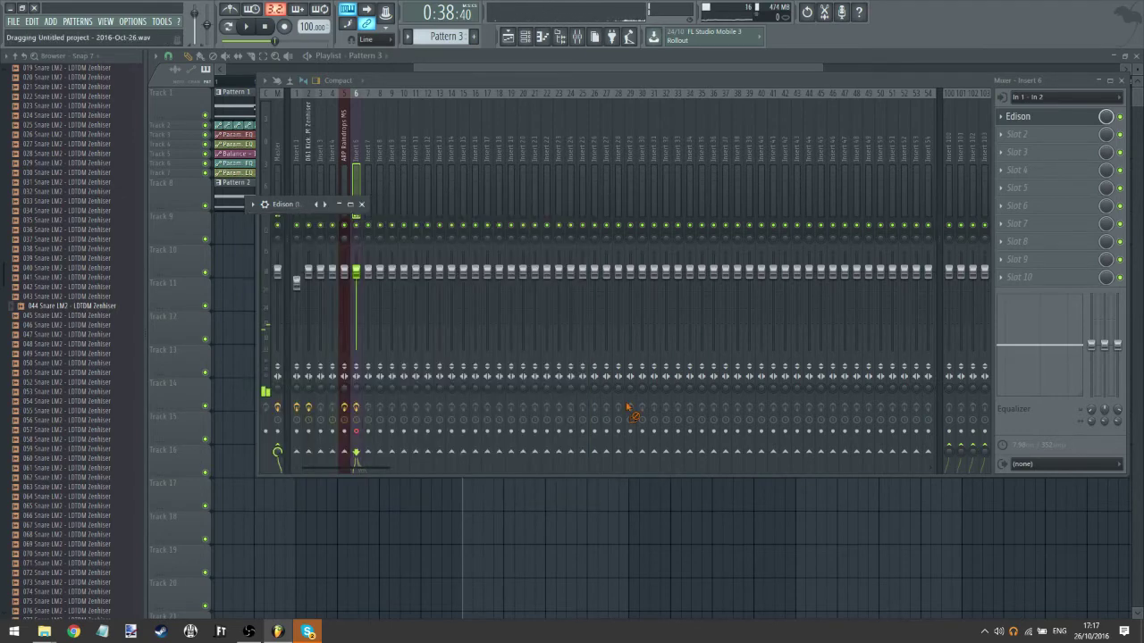
drag(592, 527, 9, 262)
click(269, 81)
click(265, 27)
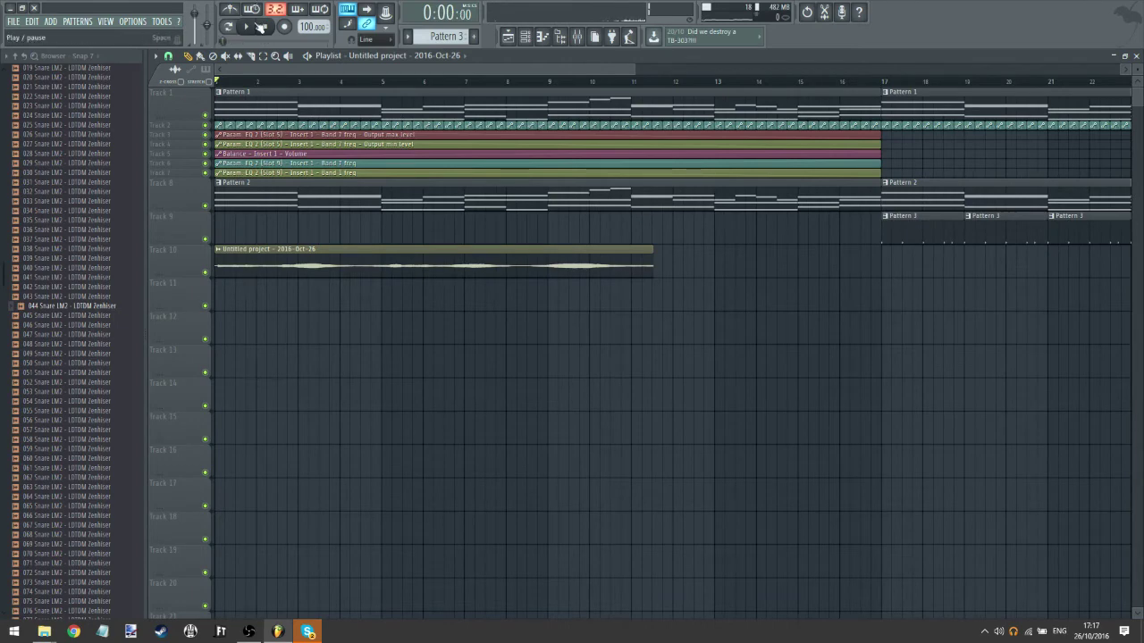
click(248, 27)
- Route the recorded audio clip to free mixer track 3, add Fruity Convolver in slot 1 and lower its dry level
double_click(286, 259)
key(ctrl+l)
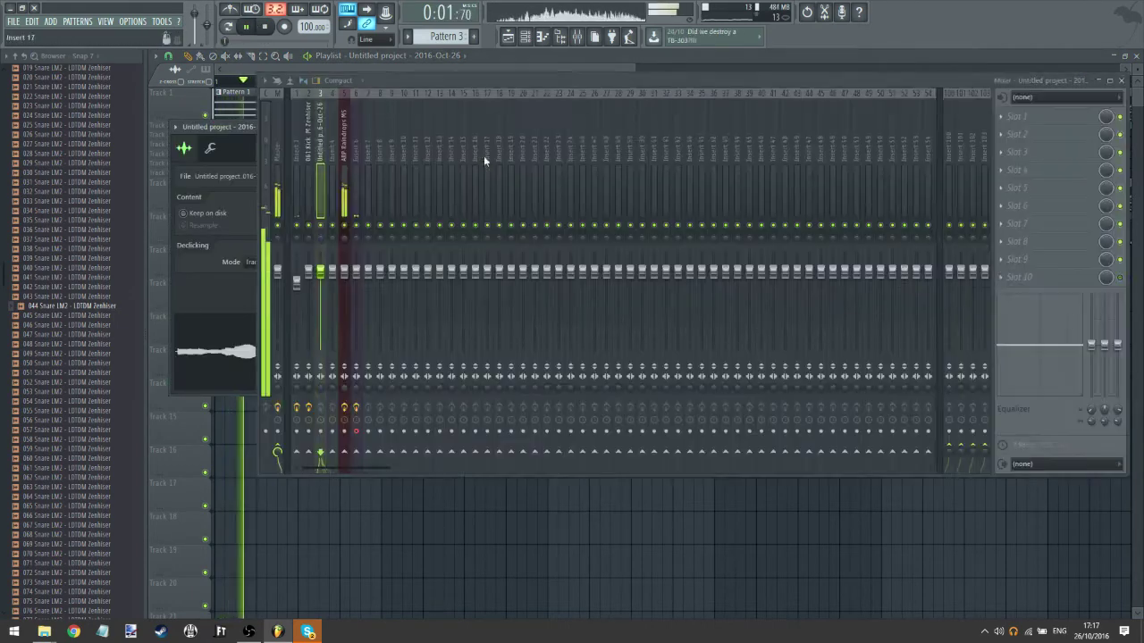
click(1026, 116)
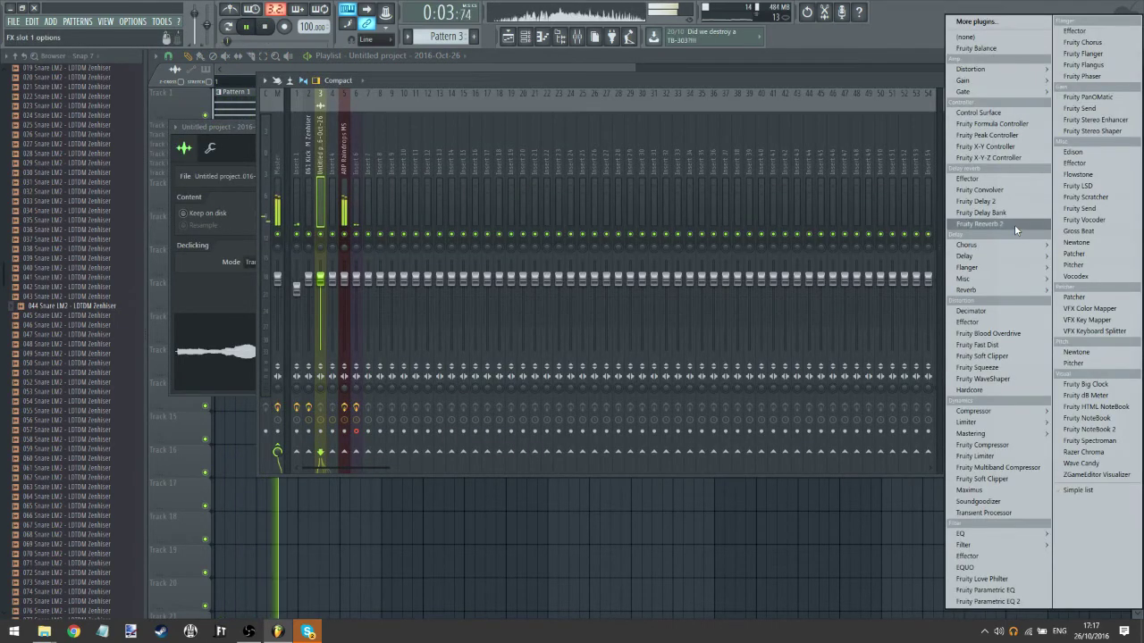
click(992, 190)
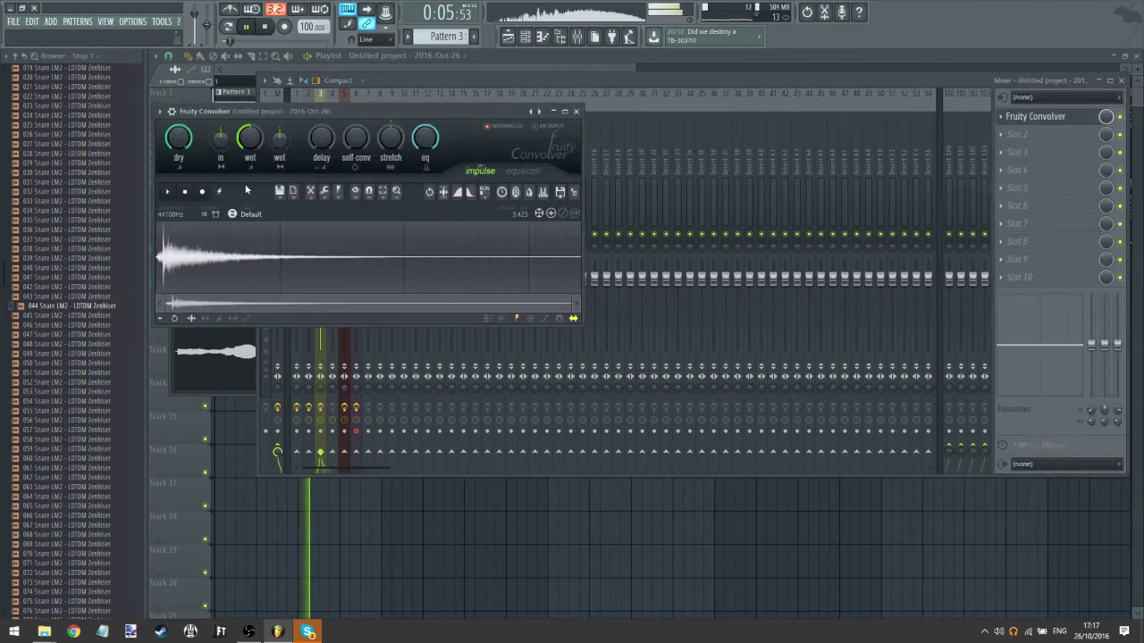
drag(179, 138, 179, 161)
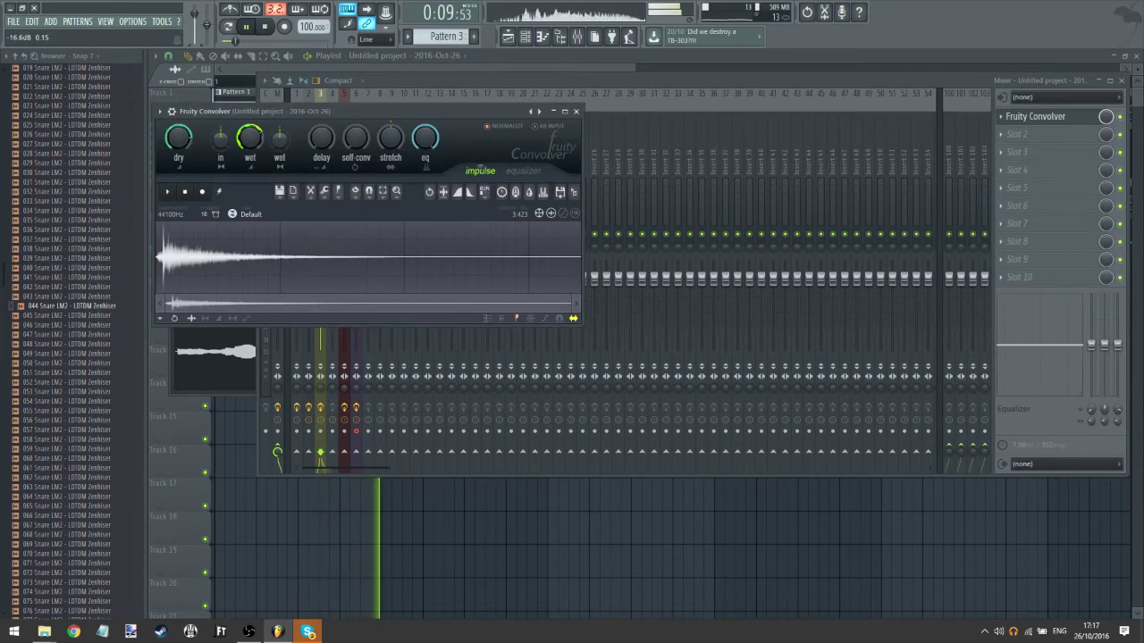
- Add a second copy of the recording on Track 10 right after the first and replay the song from the start
click(325, 59)
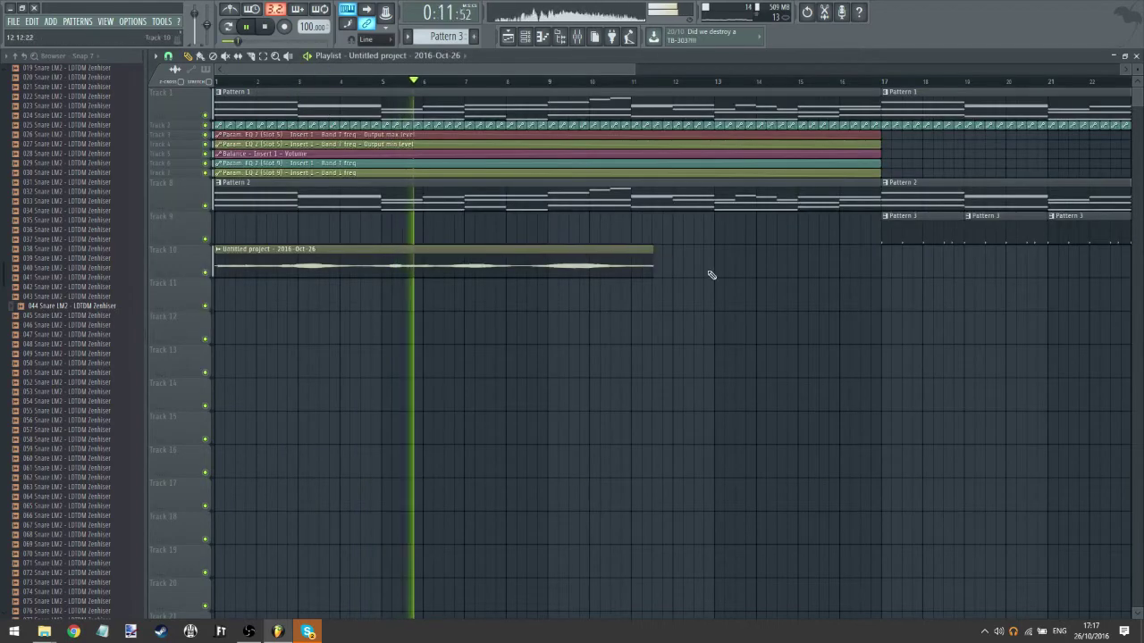
drag(653, 247, 645, 249)
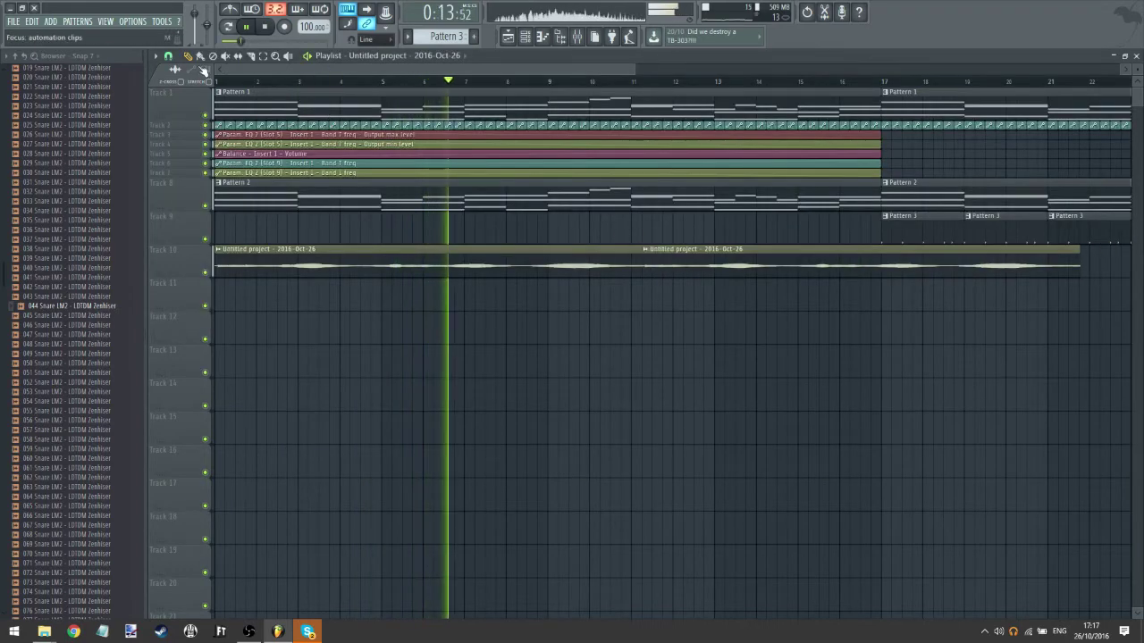
drag(217, 82, 85, 91)
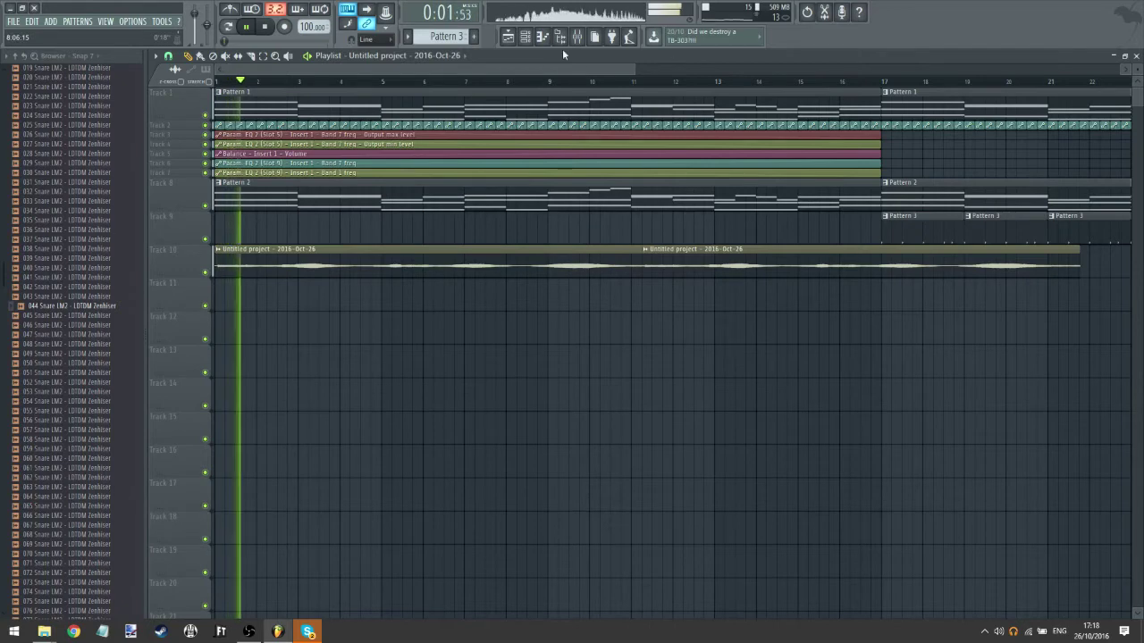
click(583, 39)
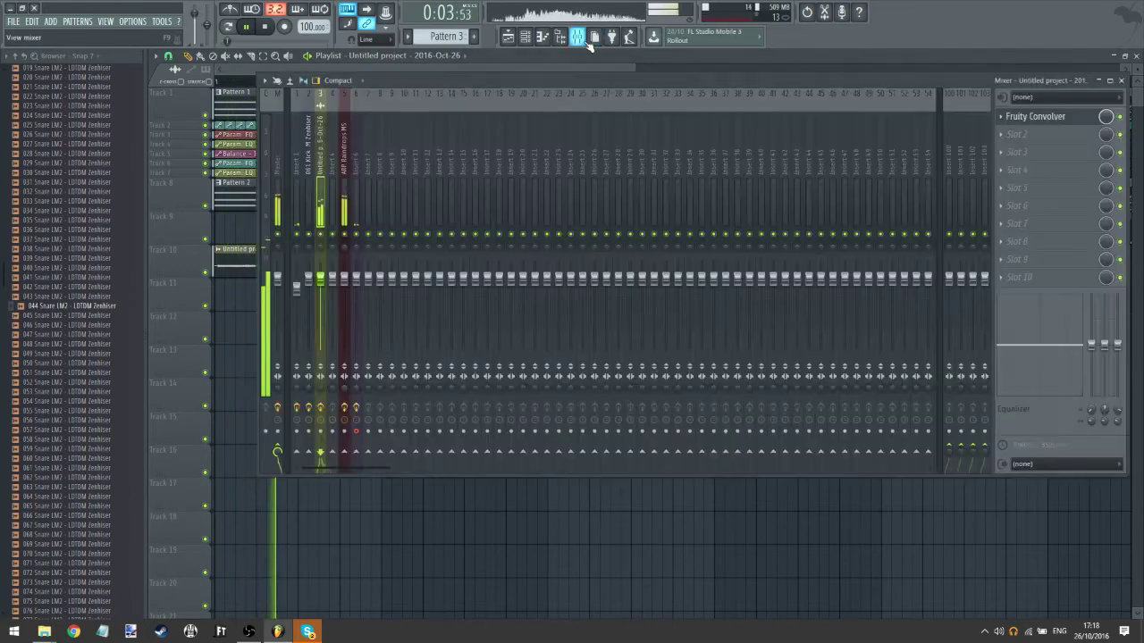
click(348, 290)
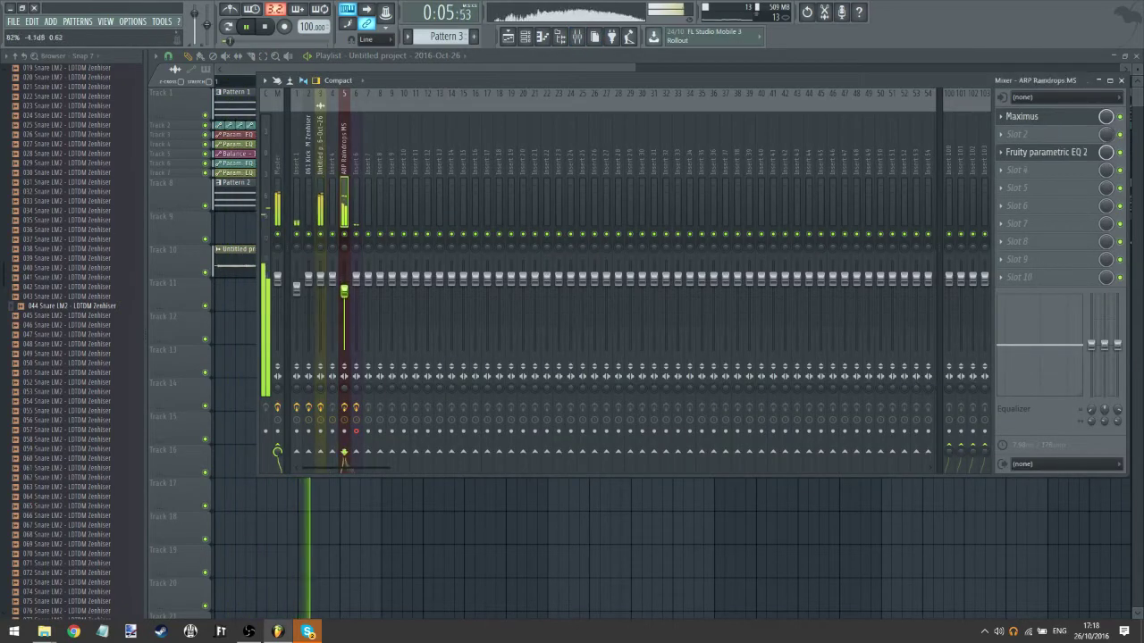
click(358, 291)
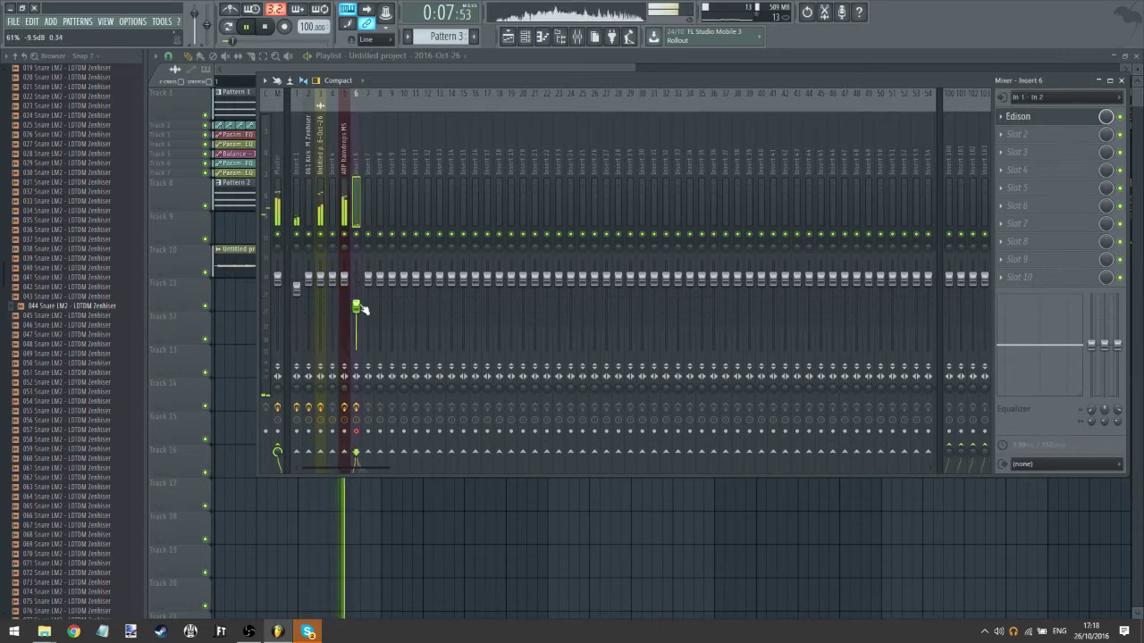
- Find the recording's mixer track from its clip settings and lower the track 3 fader to about 66% (-8.2 dB)
double_click(236, 266)
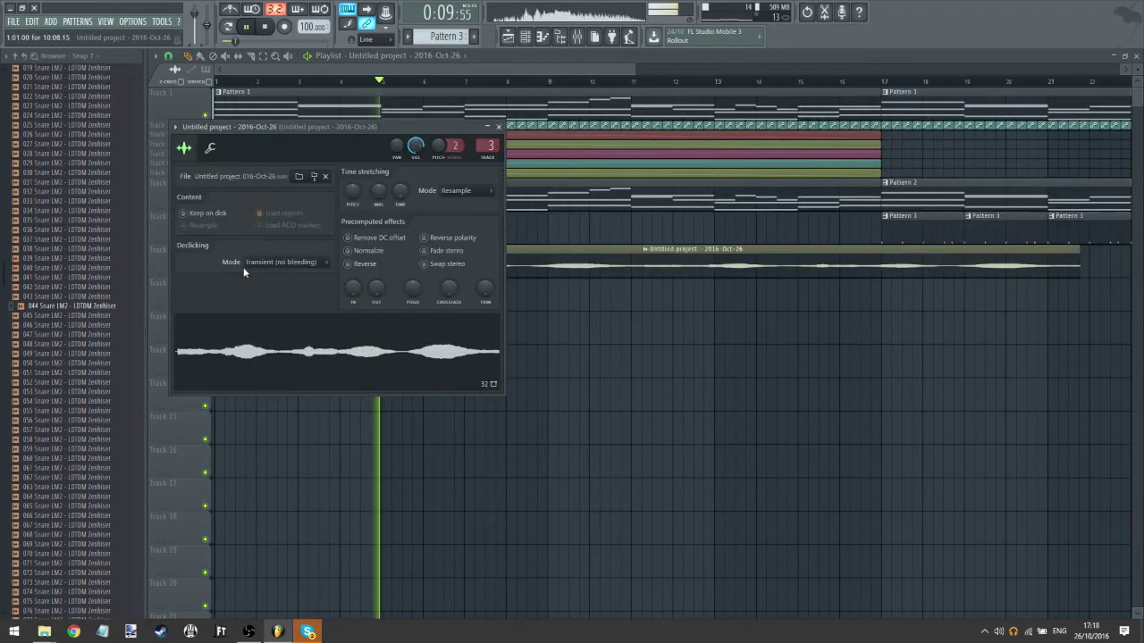
key(F9)
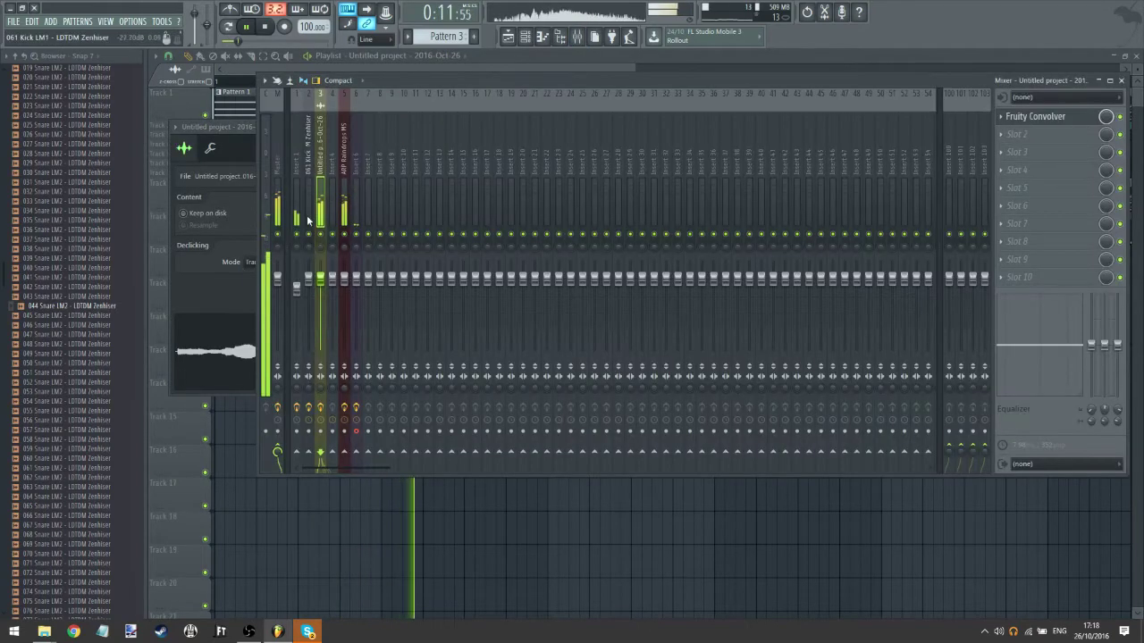
drag(320, 279, 321, 304)
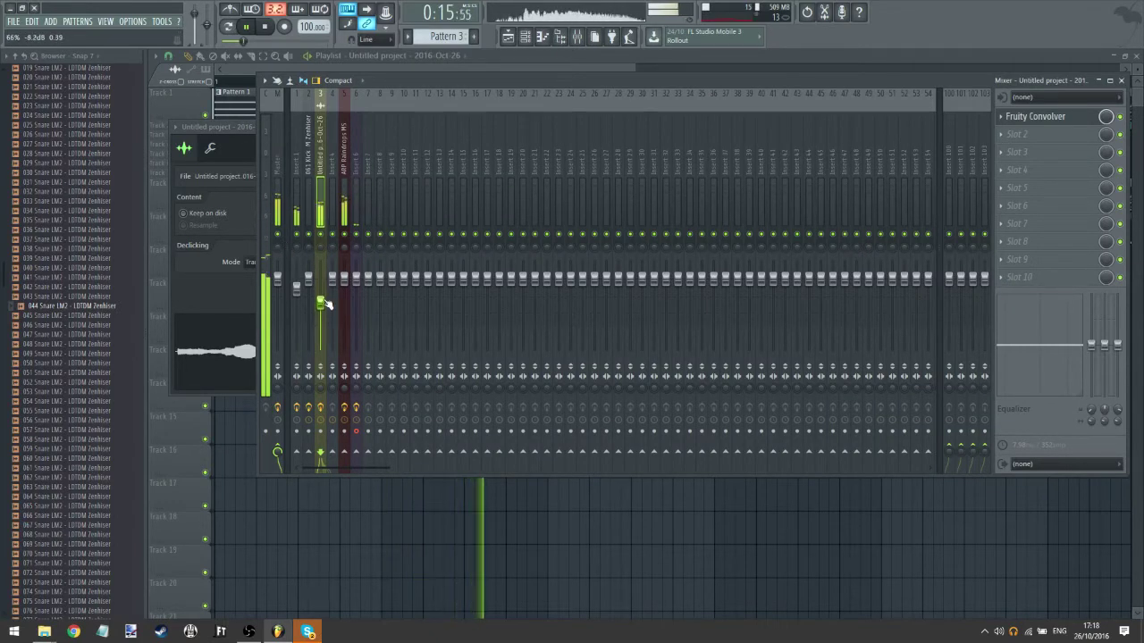
key(F12)
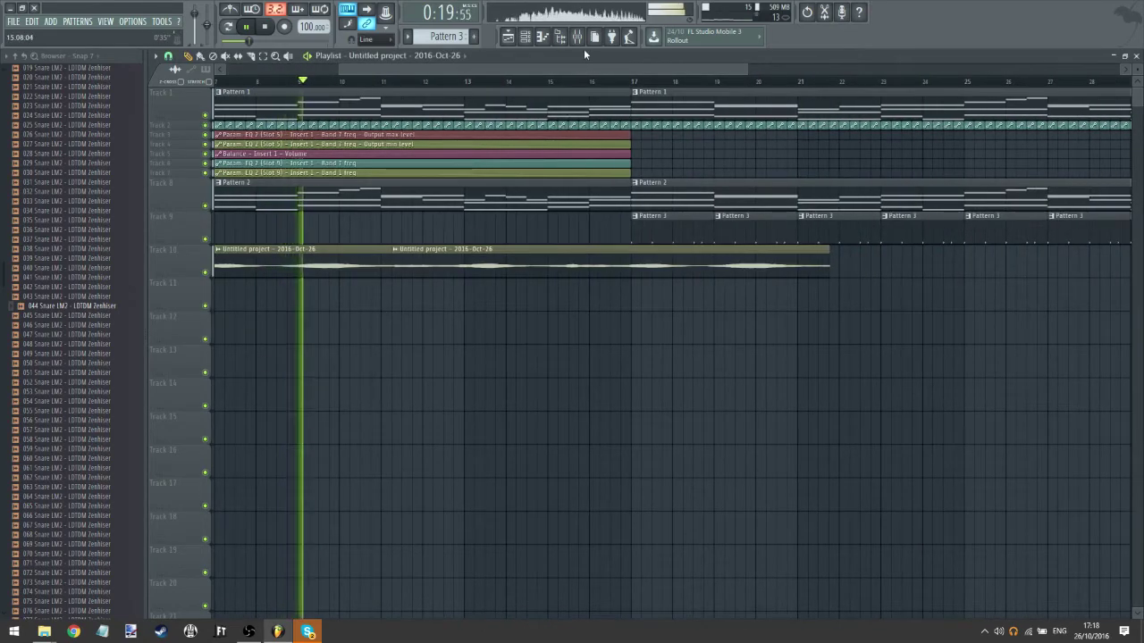
- Add Maximus in slot 2 of the recording's mixer track and move it up ahead of Fruity Convolver
click(582, 43)
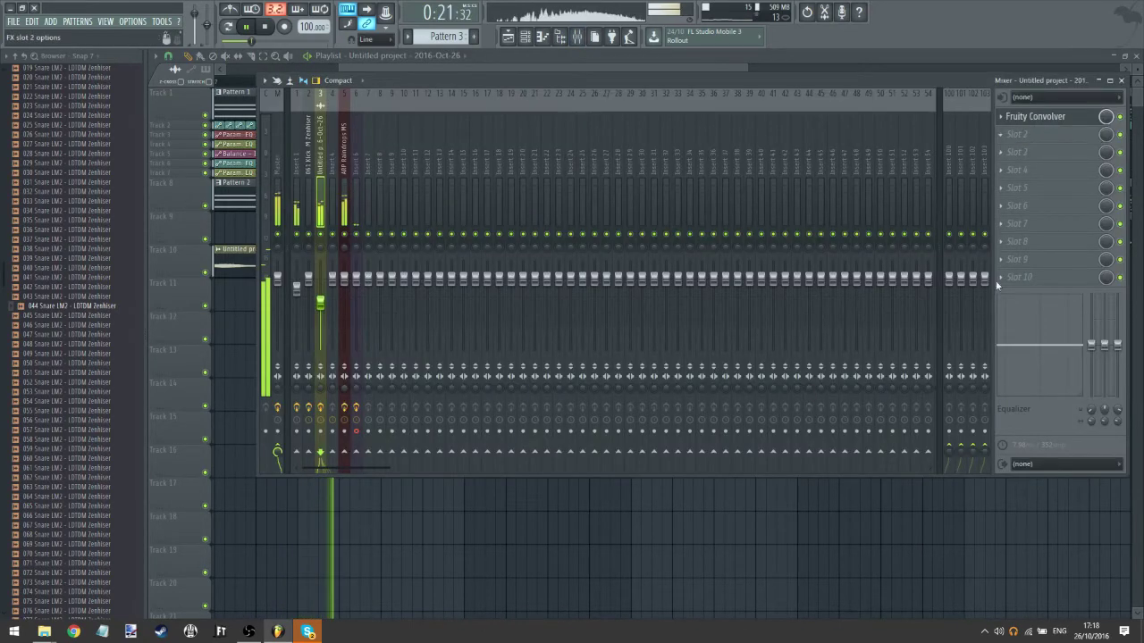
click(1021, 135)
click(1003, 491)
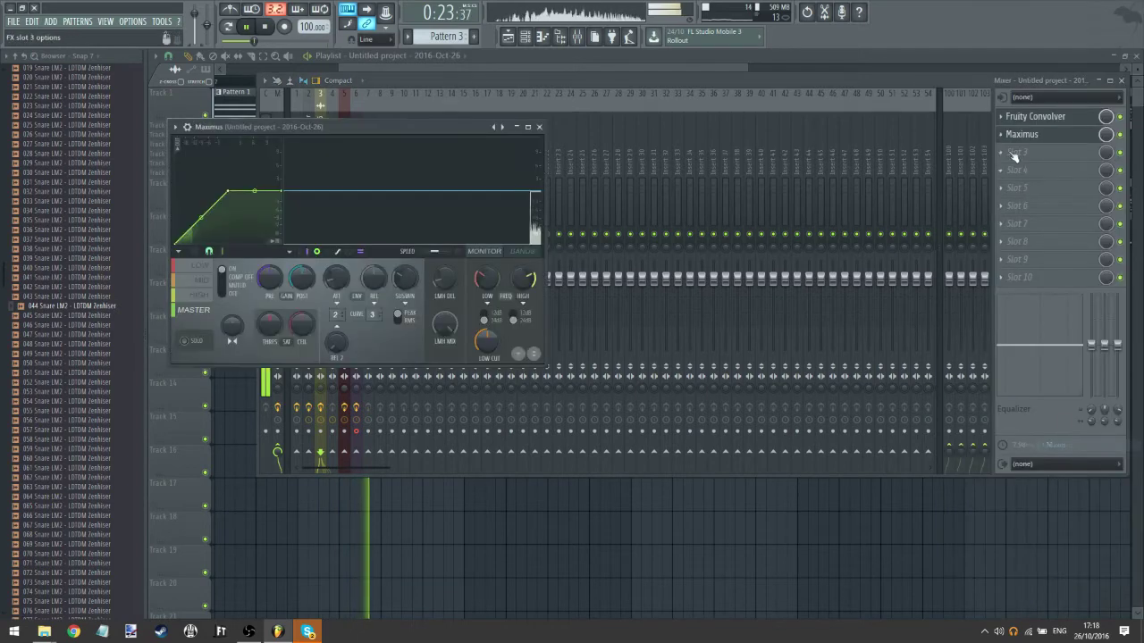
click(1004, 135)
click(1018, 316)
- Raise the lower section of the Maximus compression curve on the Master band and the High band
click(1021, 116)
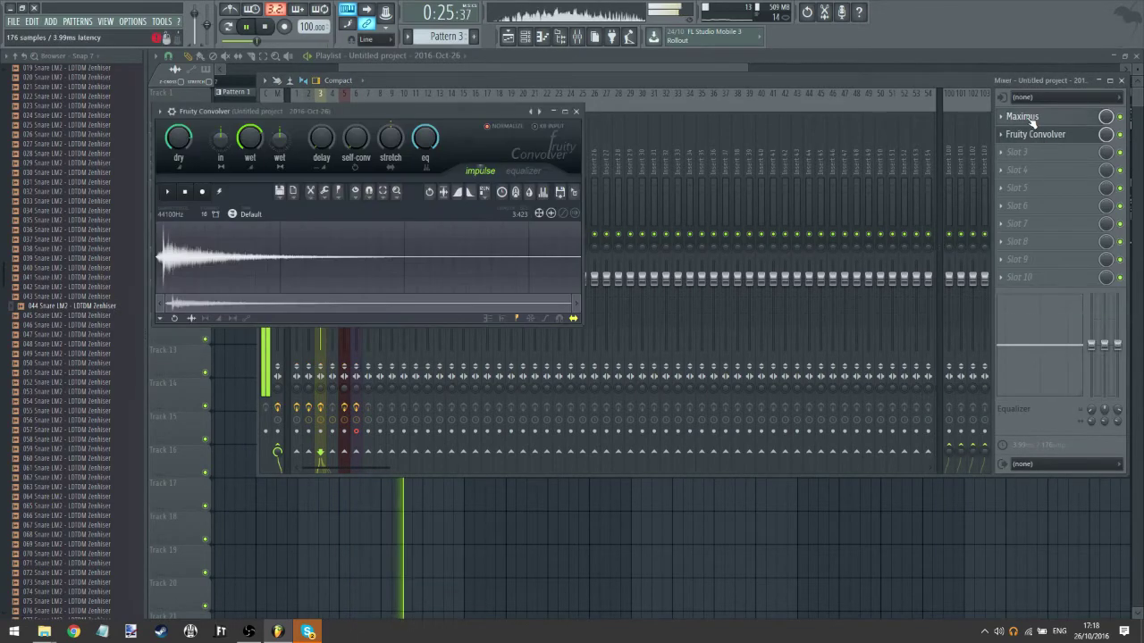
drag(201, 217, 201, 195)
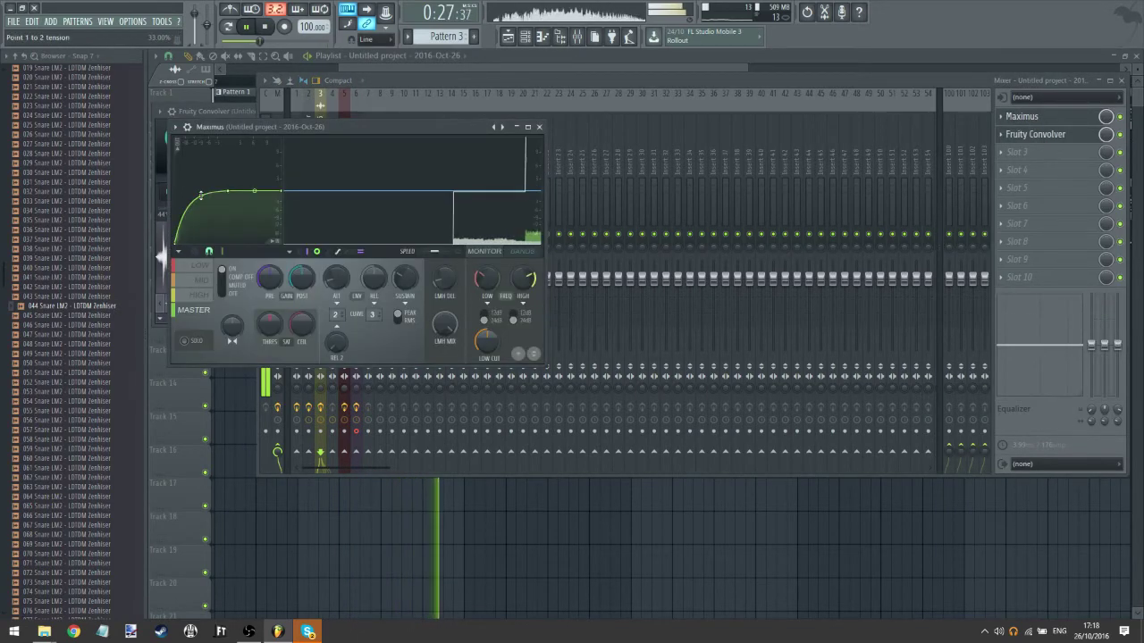
click(207, 296)
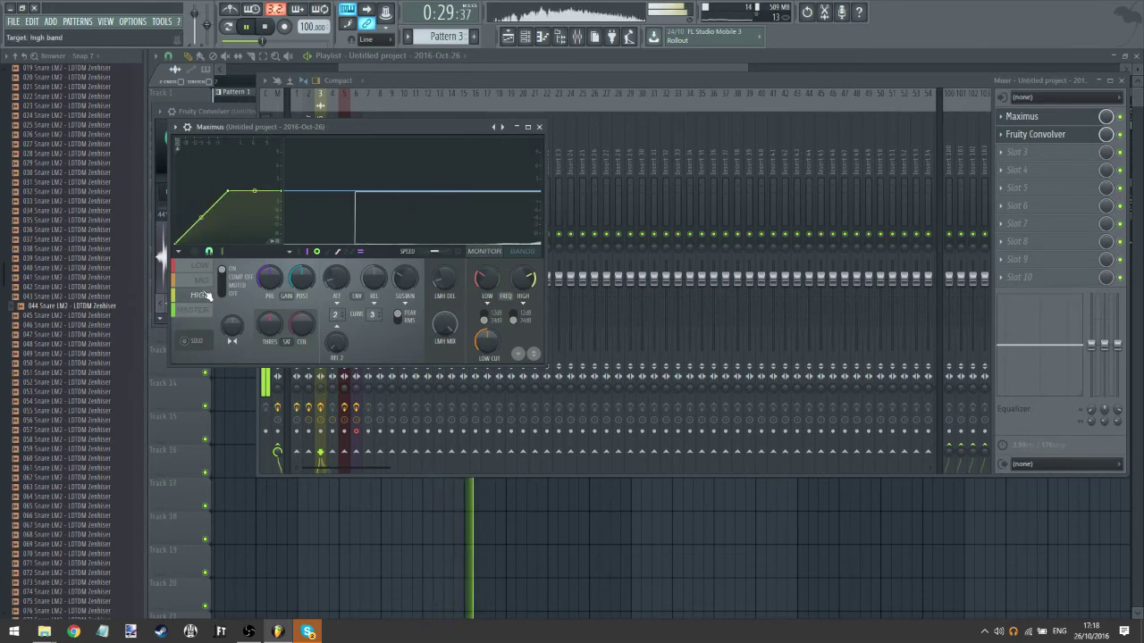
drag(201, 217, 201, 202)
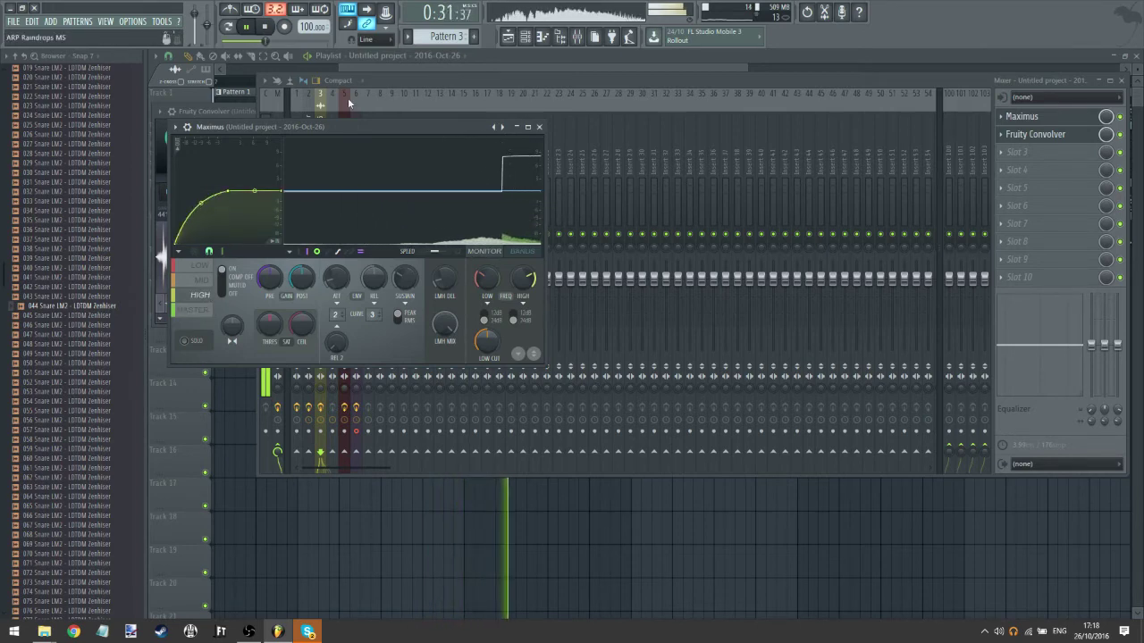
click(398, 70)
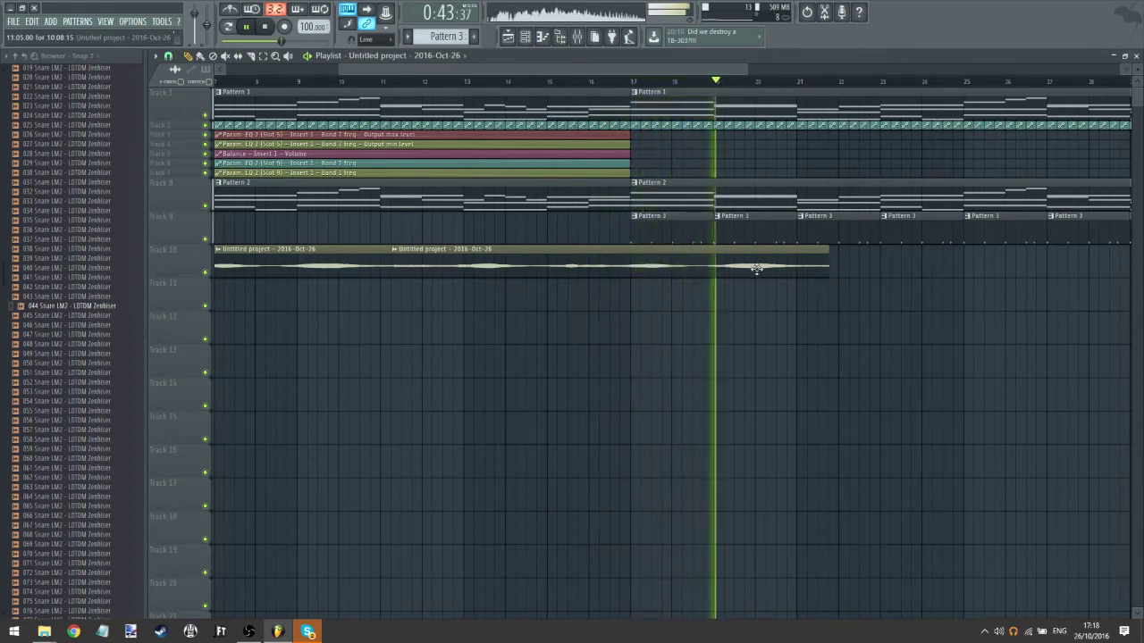
- Add a third copy of the recording on Track 10 right after the second, and lower the mixer track 3 fader slightly further
click(832, 257)
drag(792, 359, 497, 379)
key(F9)
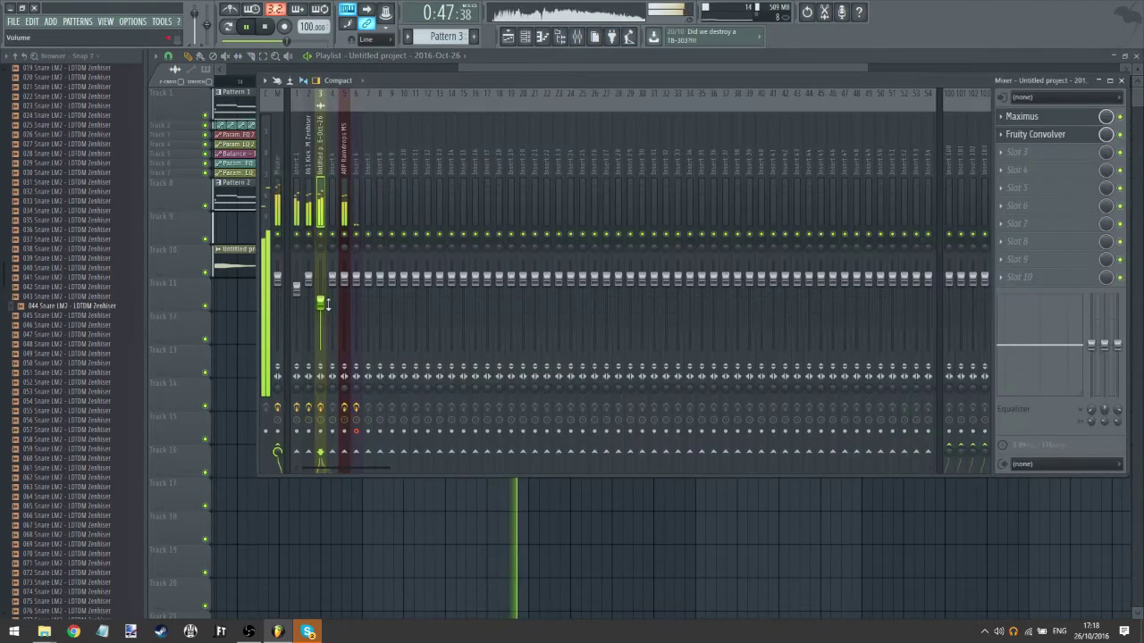
key(F9)
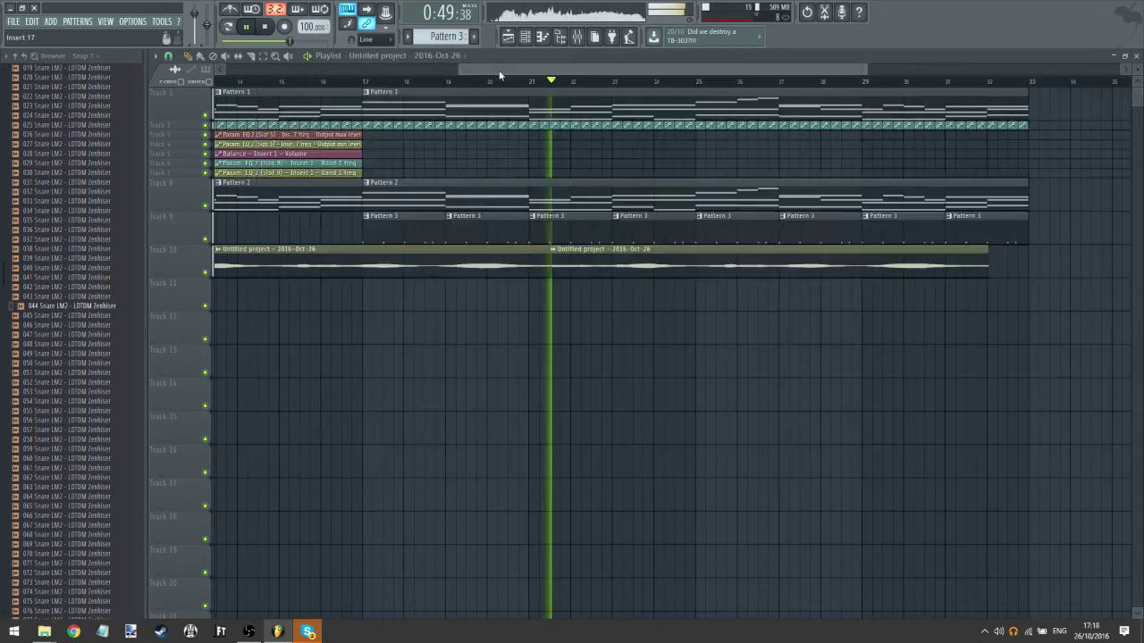
scroll(507, 82, down, 4)
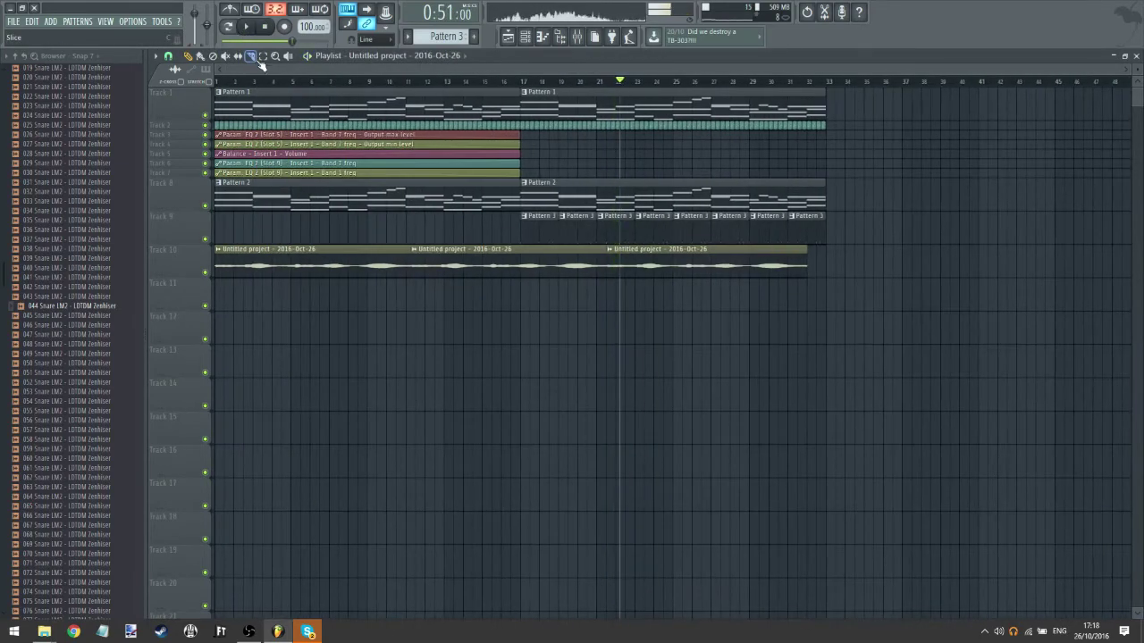
key(space)
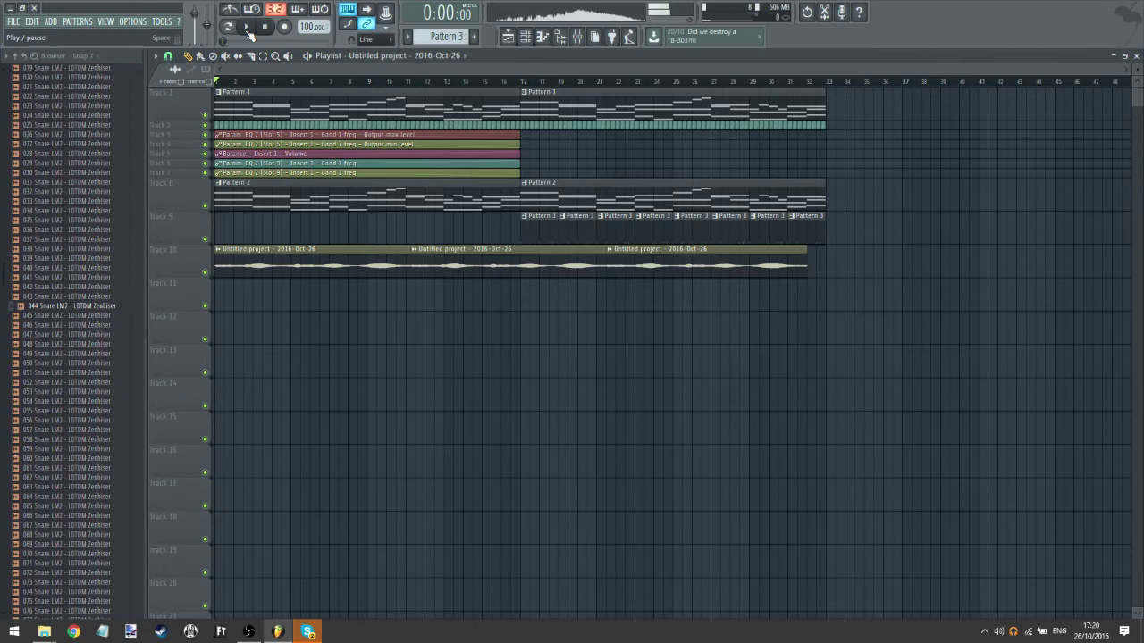
- Record a new take of about 34 seconds with Edison on Insert 6
click(587, 42)
click(560, 58)
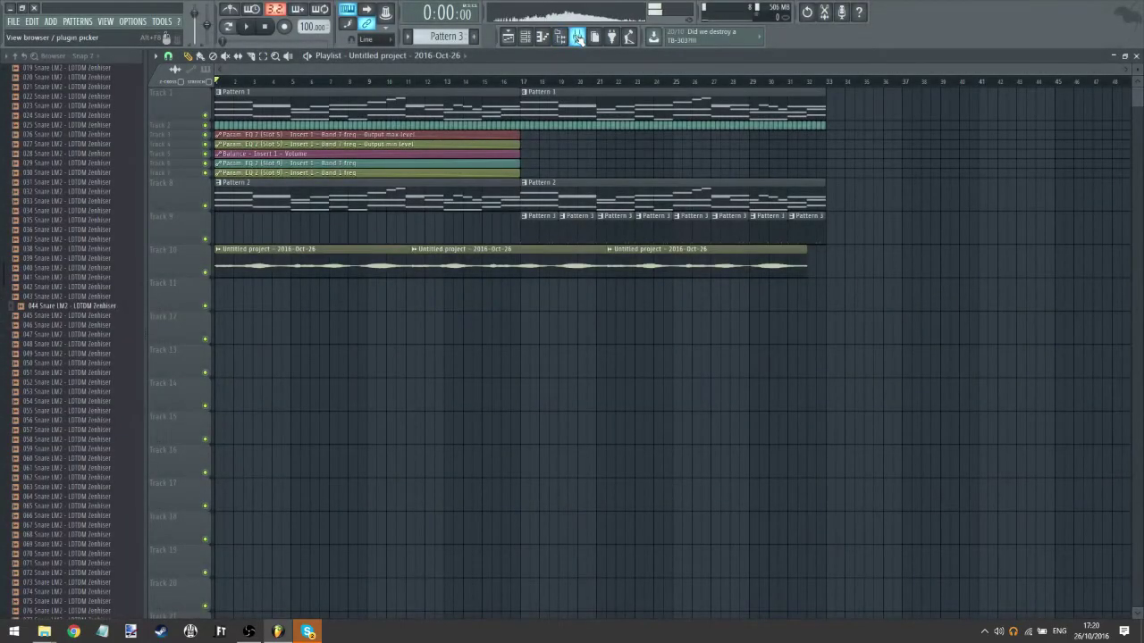
click(577, 38)
click(359, 154)
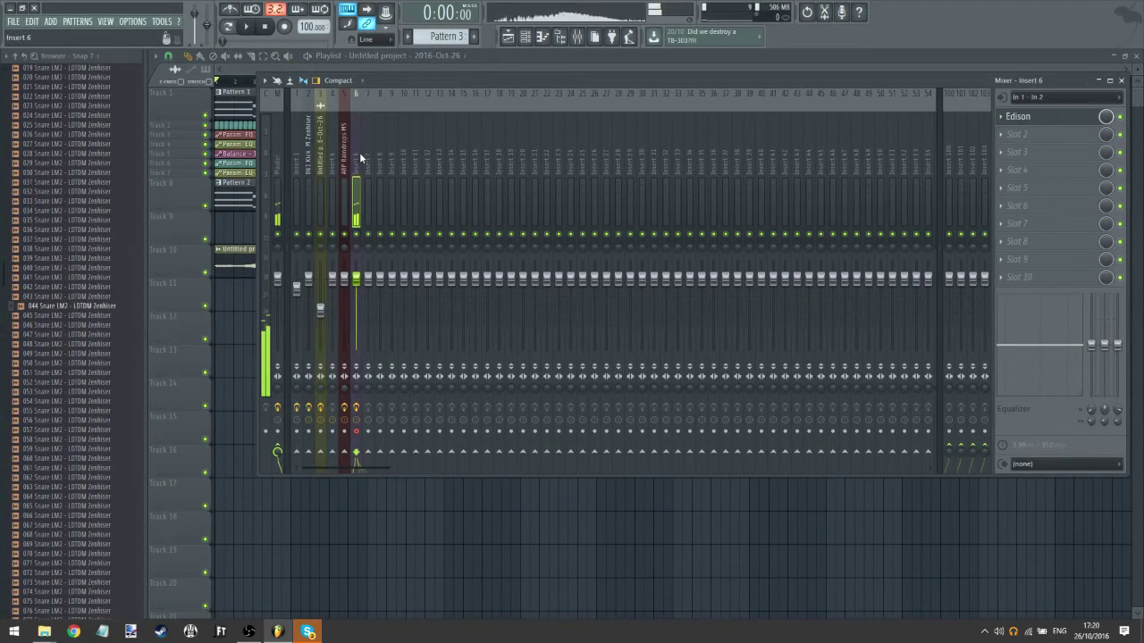
click(1019, 118)
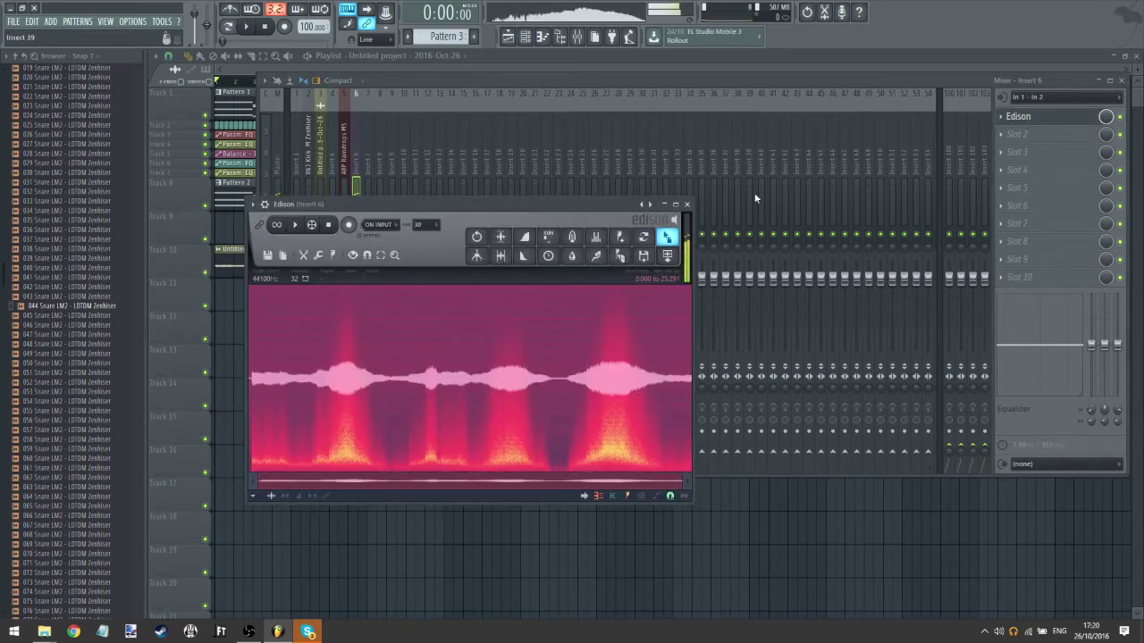
click(350, 226)
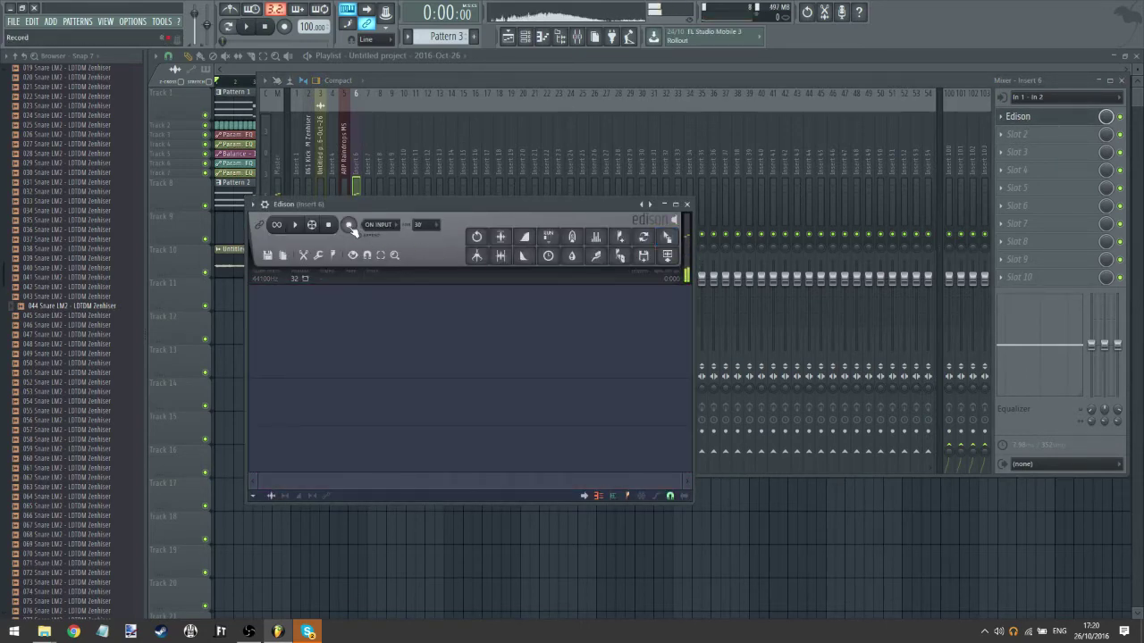
click(349, 227)
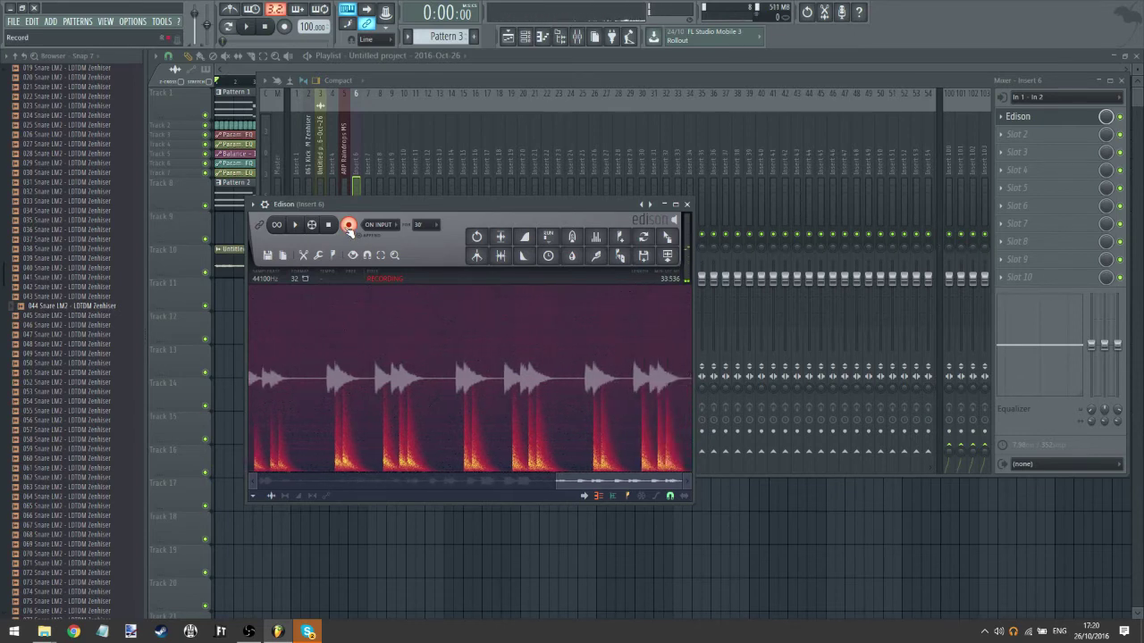
click(348, 227)
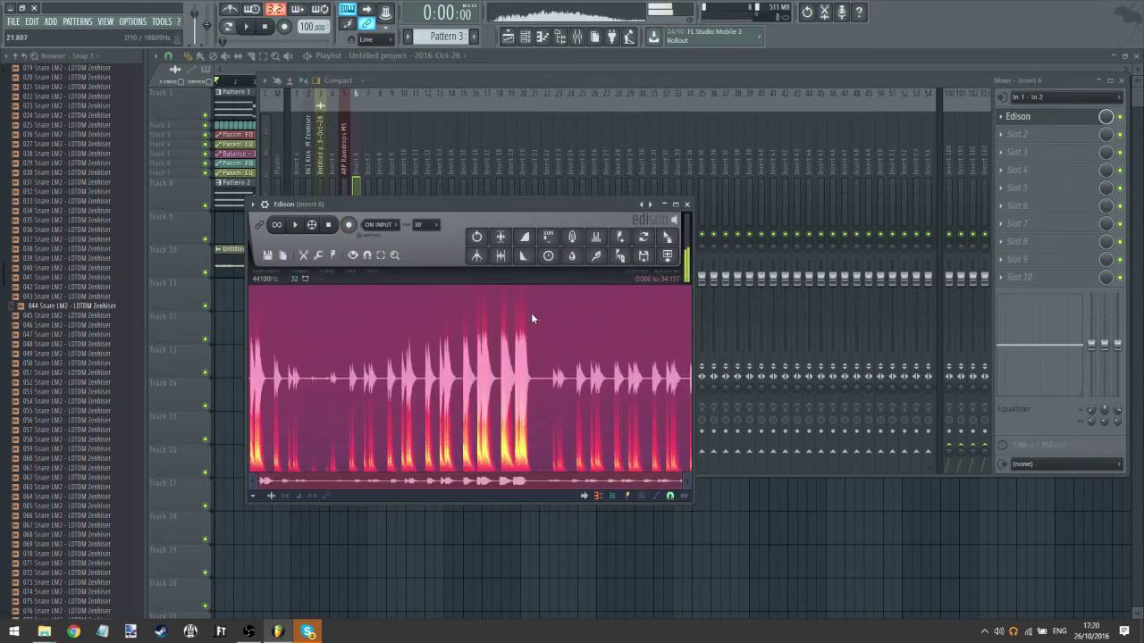
- Preview the new Edison take, then place a short section of it on playlist Track 11 at bar 17
click(594, 380)
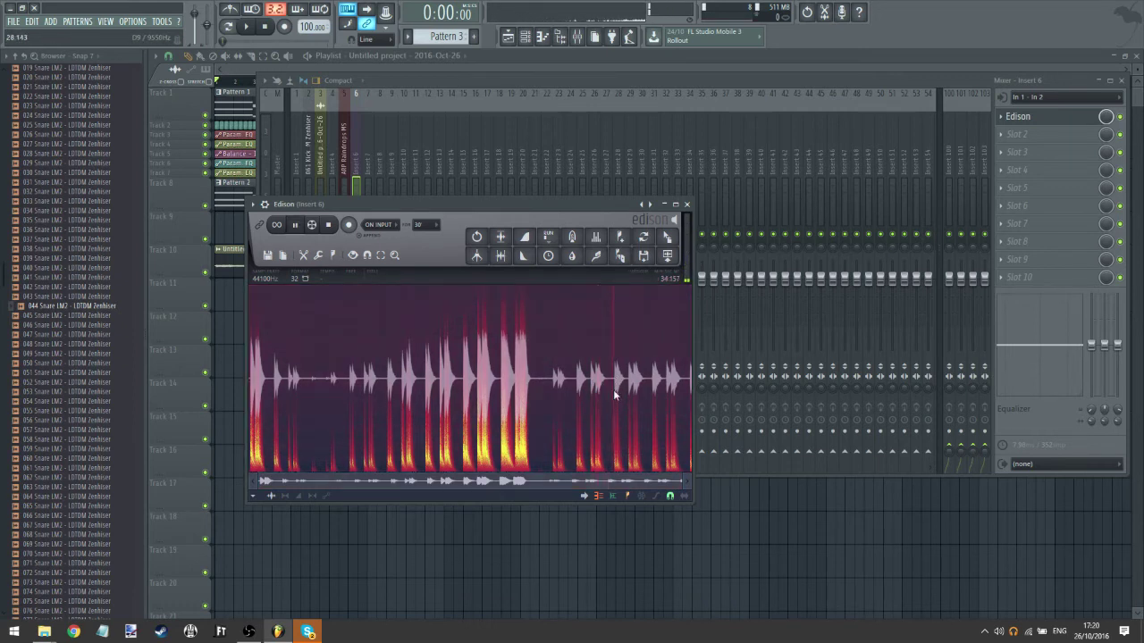
mouse_move(614, 390)
mouse_down()
mouse_move(653, 384)
mouse_move(614, 386)
mouse_up()
key(space)
drag(666, 256, 467, 501)
drag(532, 366, 533, 286)
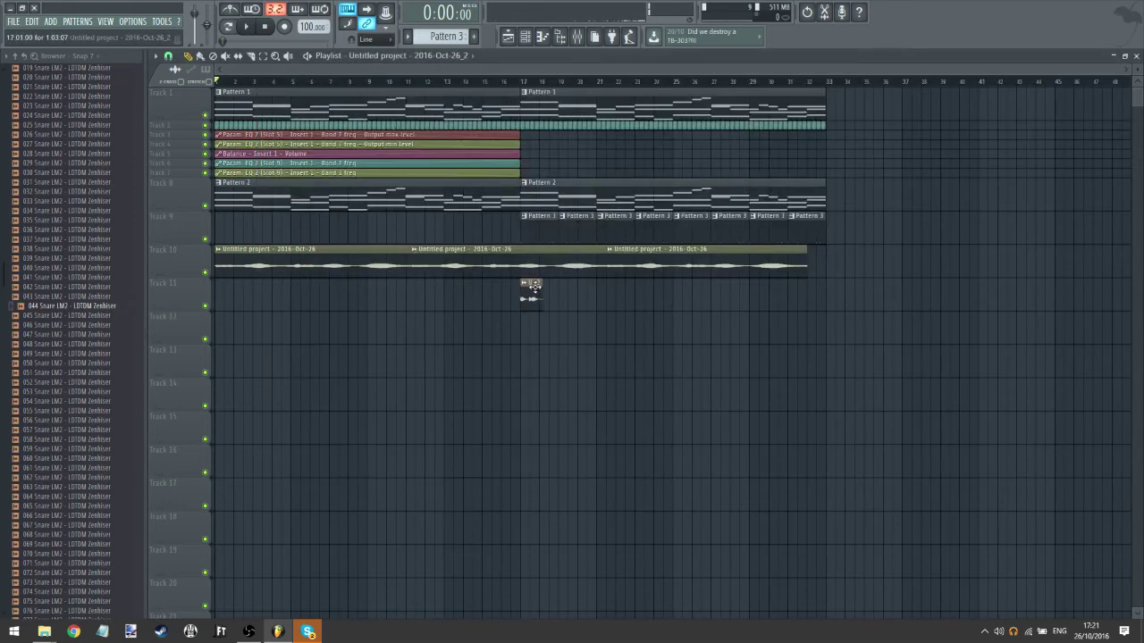
- Play from just before bar 17, trim the silent start off the Track 11 clip and move the clip back to bar 17
click(511, 82)
click(247, 28)
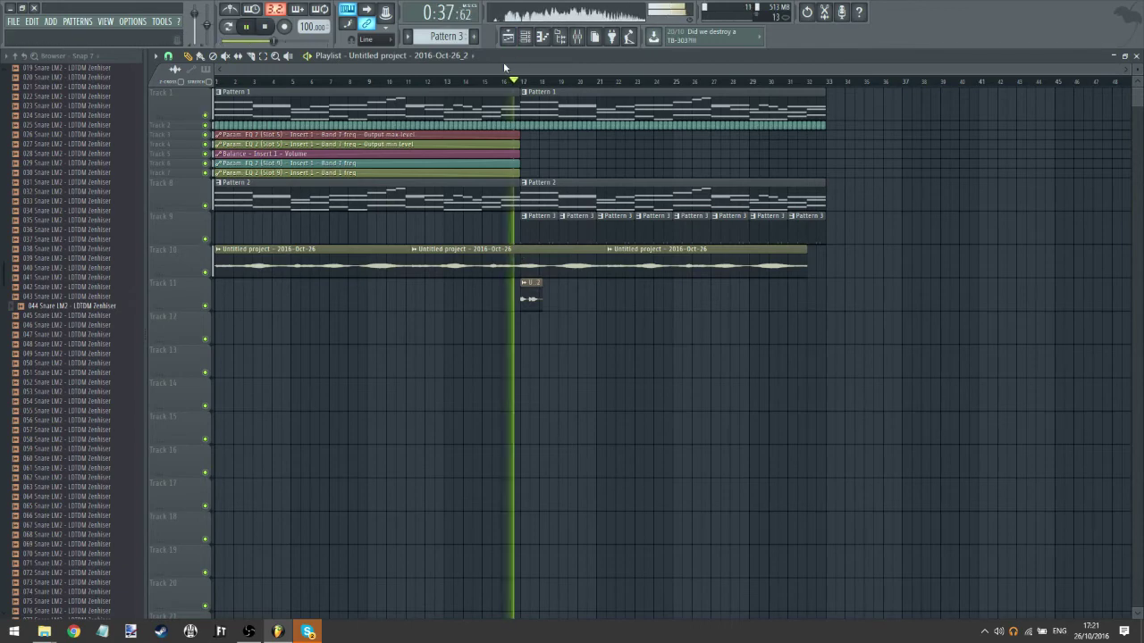
scroll(526, 90, up, 5)
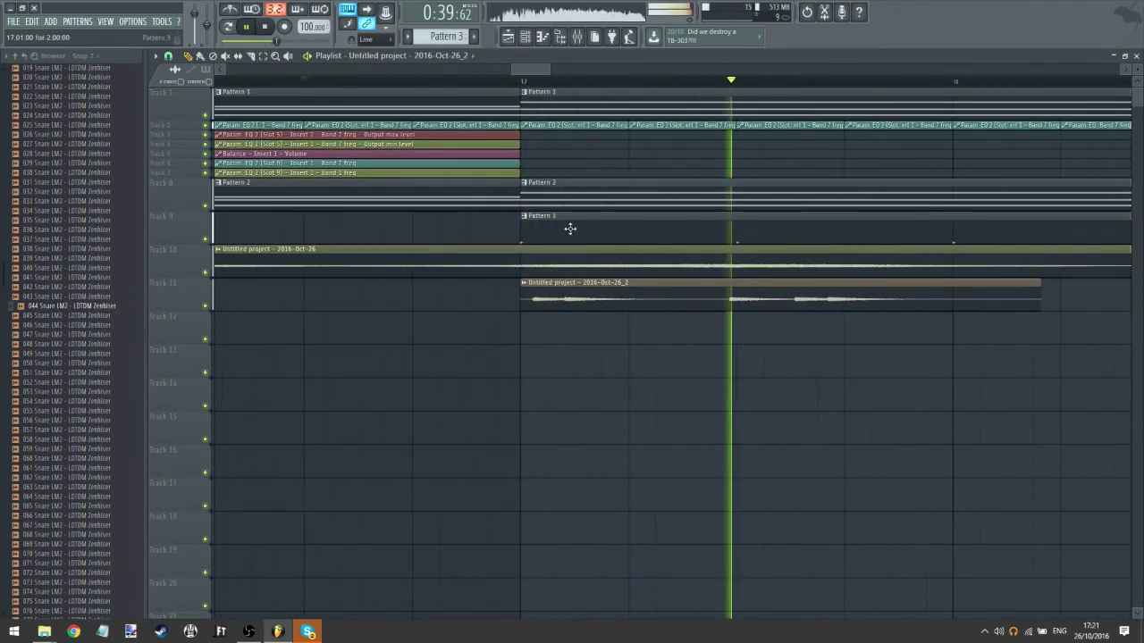
key(super)
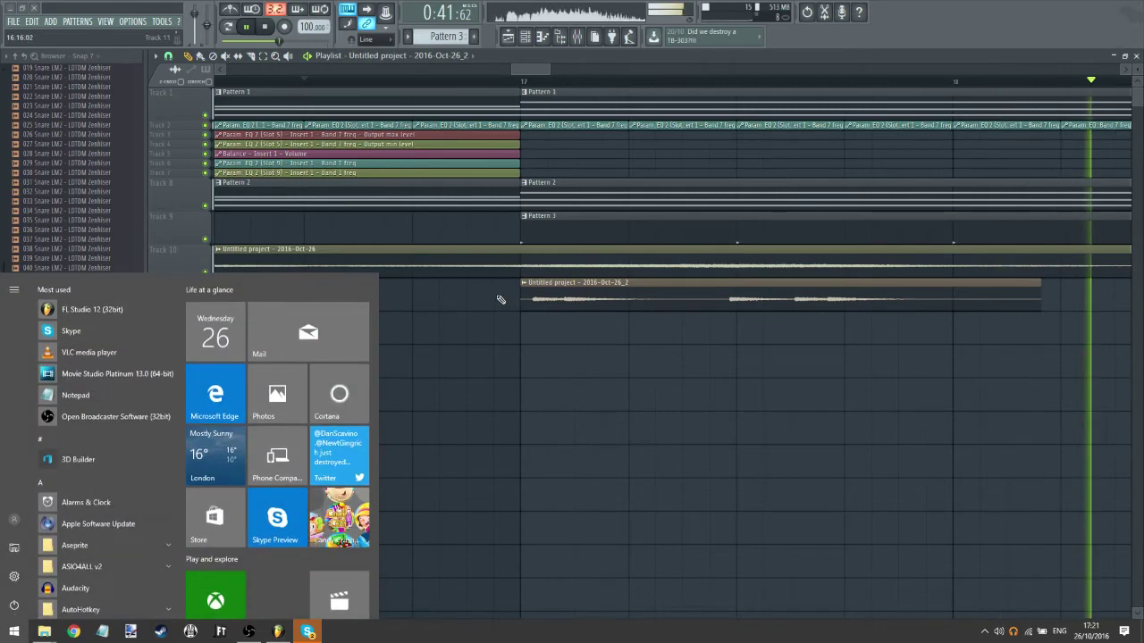
key(super)
drag(525, 309, 538, 311)
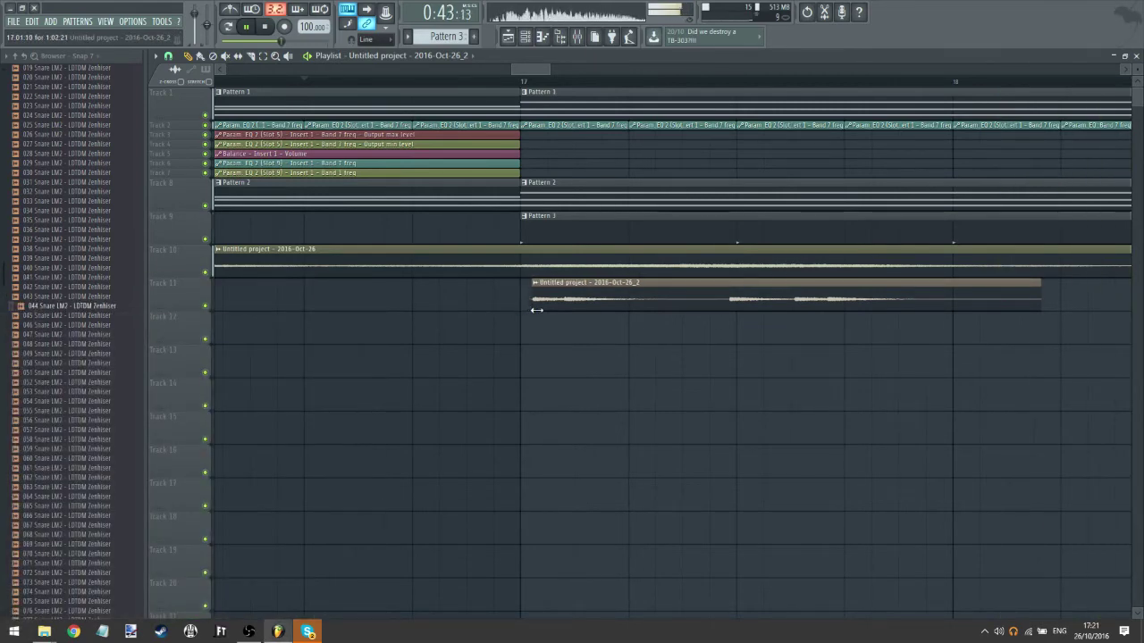
drag(617, 288, 605, 288)
- Normalize the Track 11 recording and replay the song from just before bar 17
double_click(601, 295)
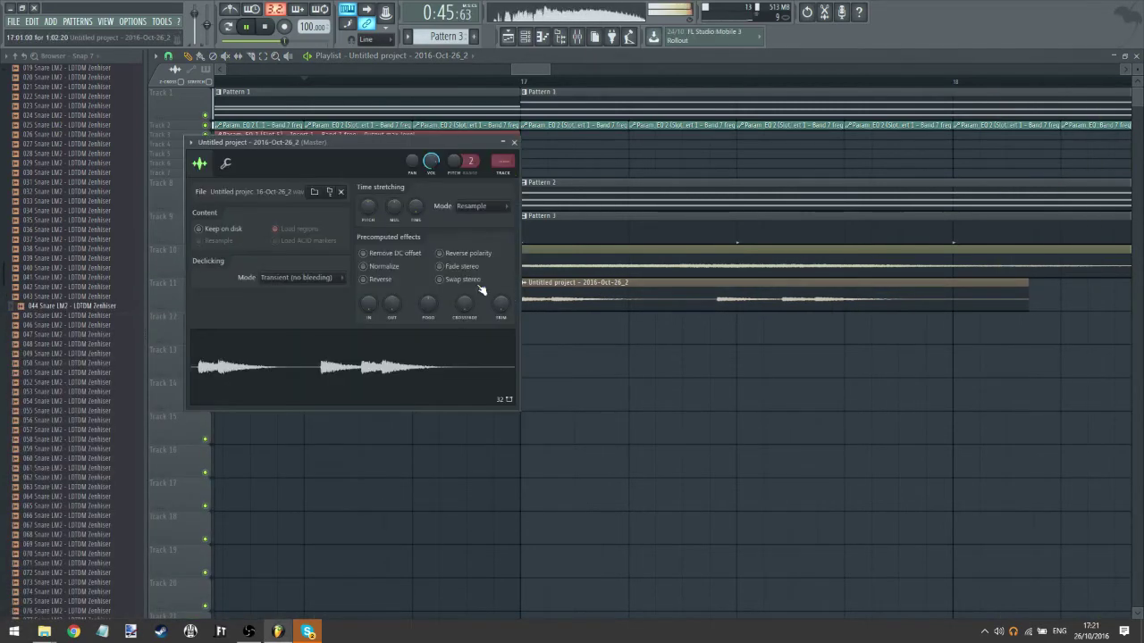
click(373, 269)
click(506, 140)
click(494, 82)
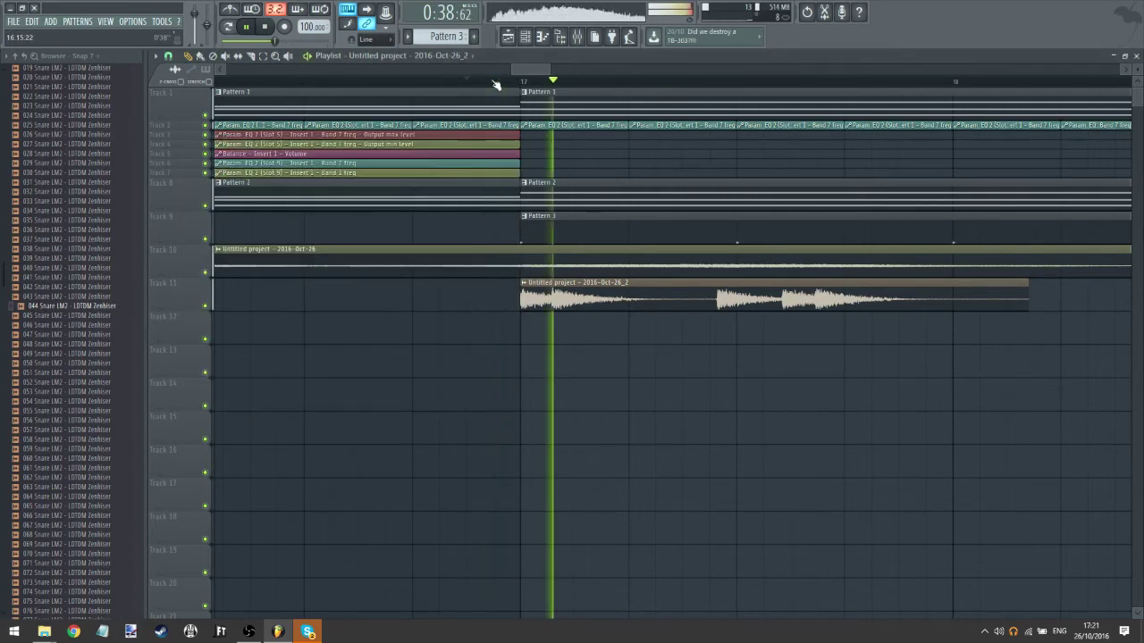
- Stretch the Track 11 clip to a length of 1.07:20 and replay the song from just before bar 17
scroll(496, 85, down, 3)
drag(237, 84, 179, 108)
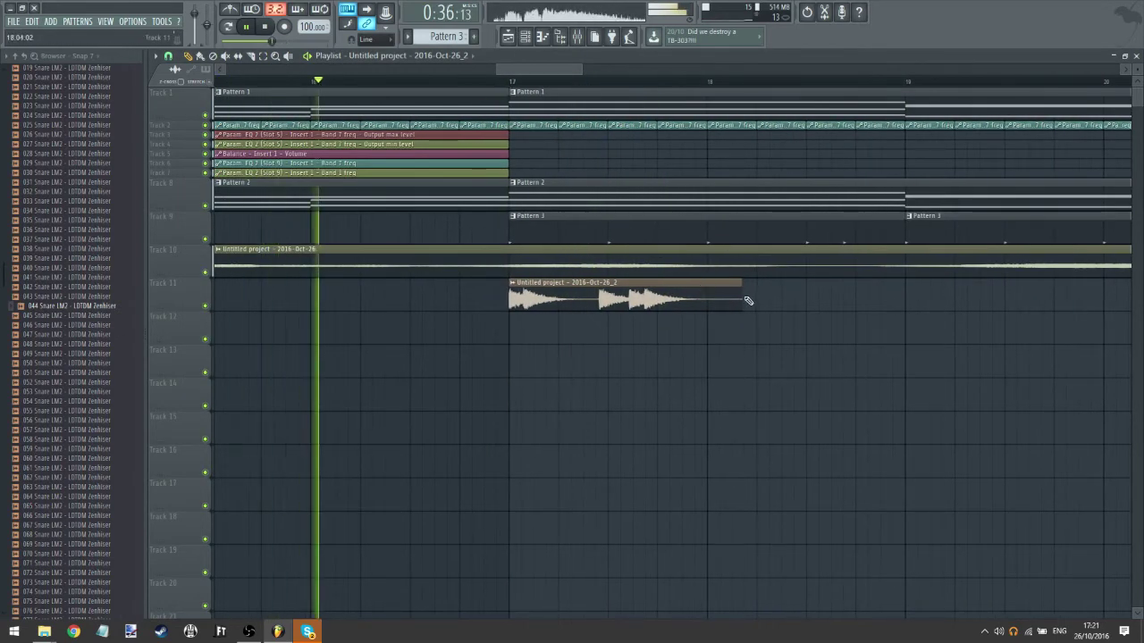
drag(741, 296, 804, 282)
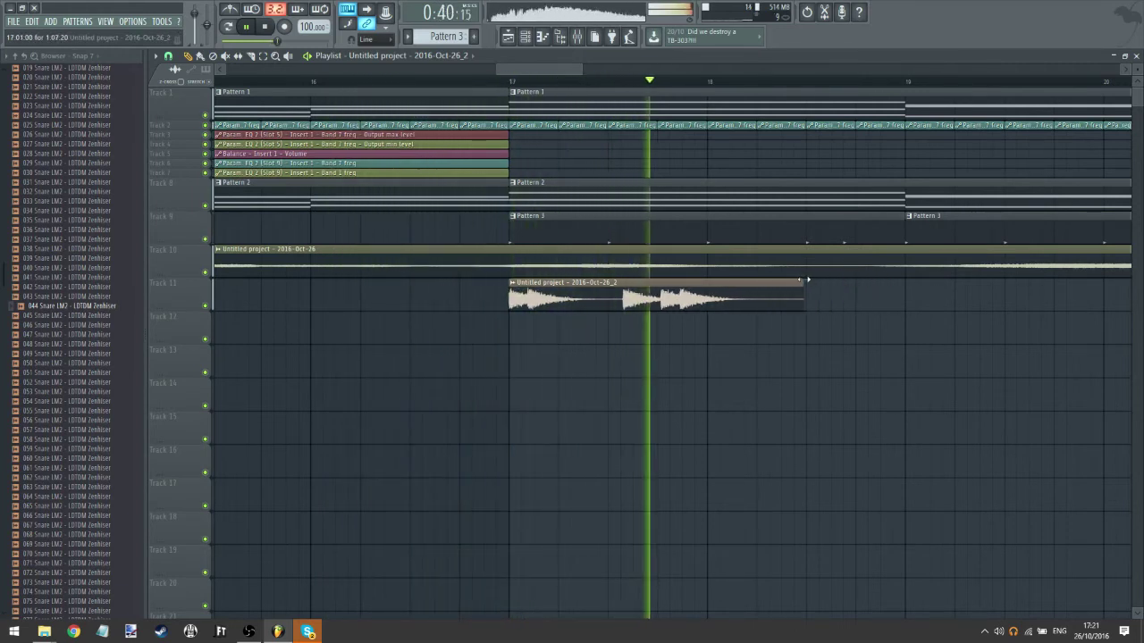
click(512, 87)
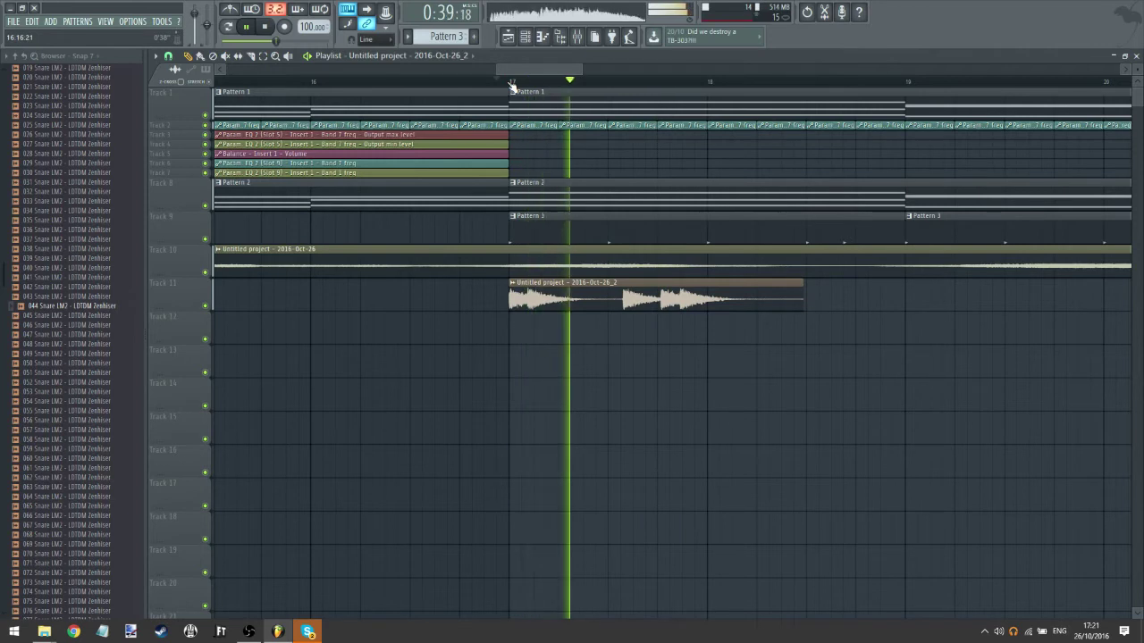
- Shorten the stretched Track 11 clip to 1.04:16, set its time-stretching mode to Stretch and replay from just before bar 17
drag(804, 296, 756, 290)
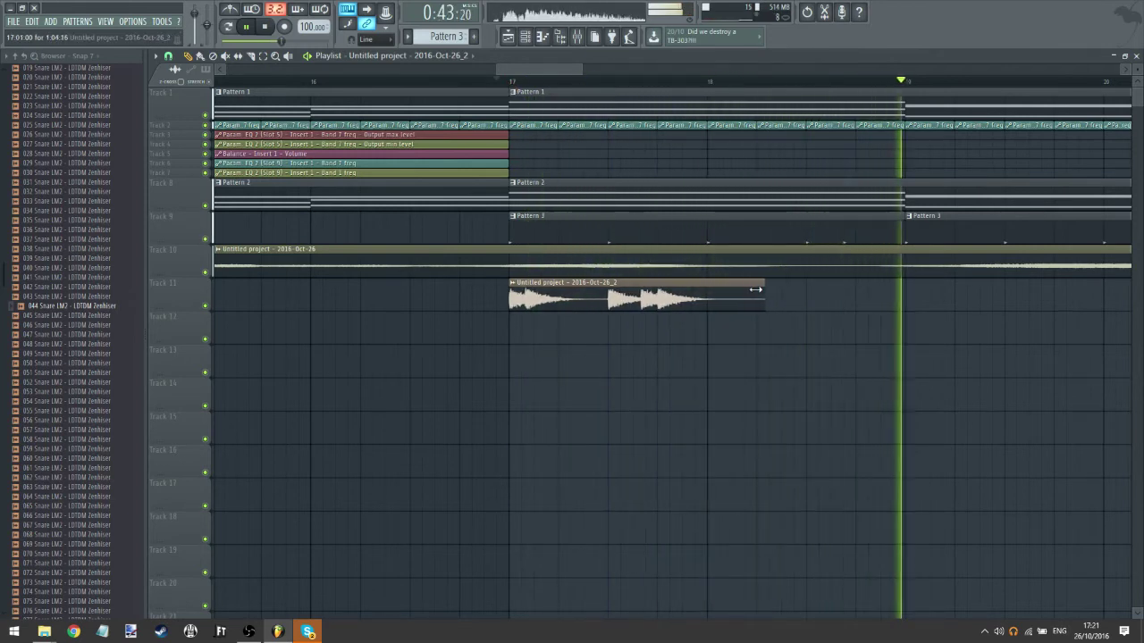
click(499, 82)
double_click(577, 291)
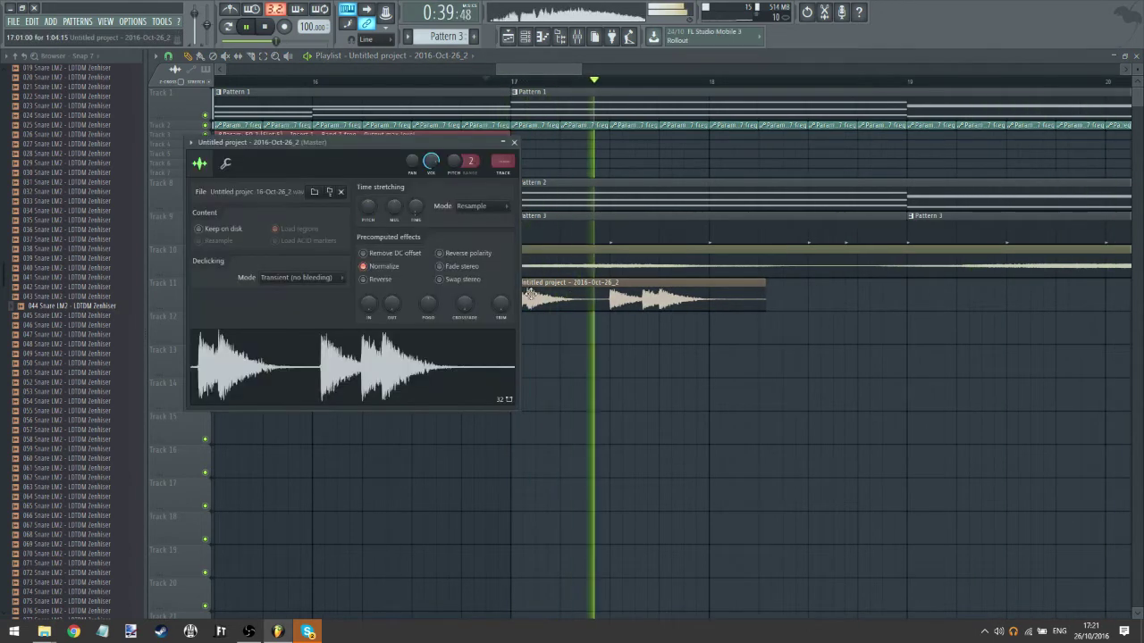
click(474, 206)
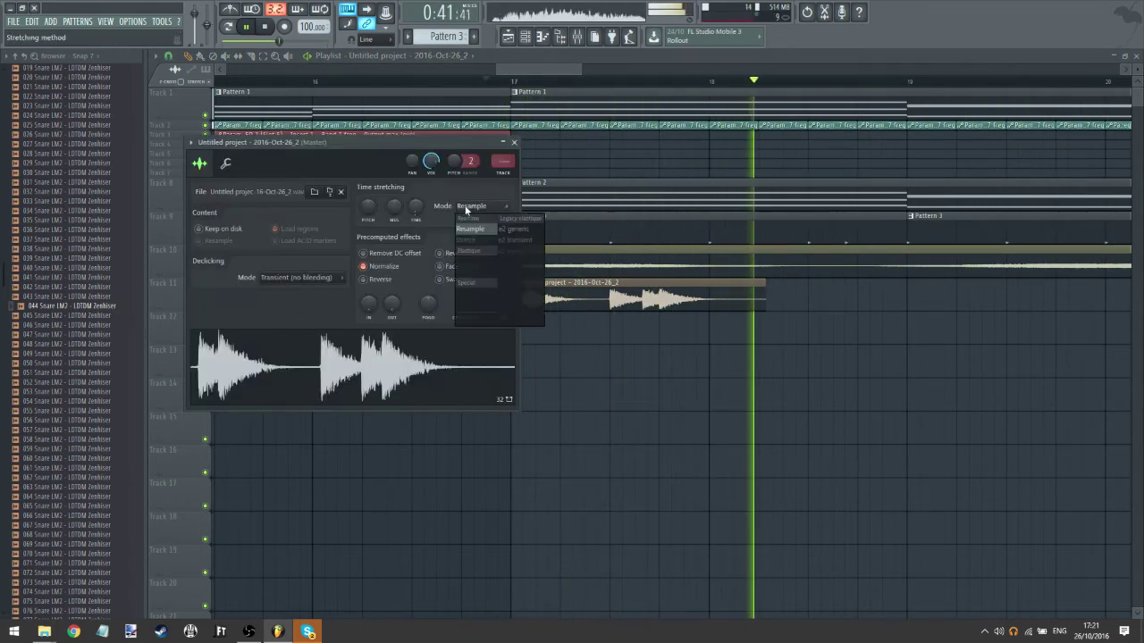
click(490, 239)
click(502, 82)
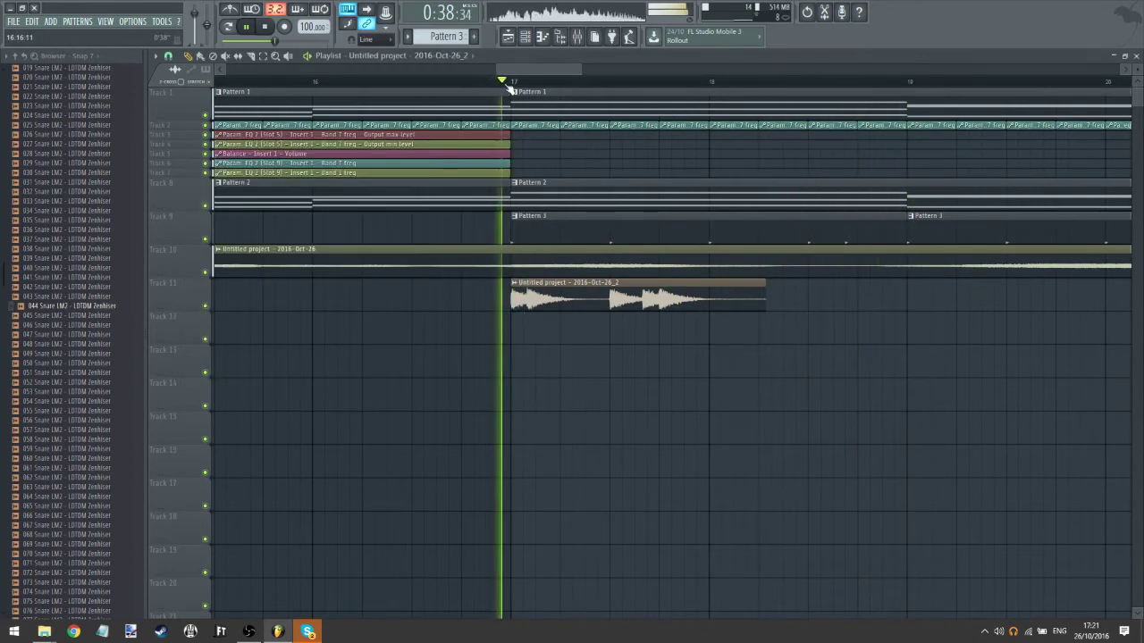
- Compress the Track 11 clip to a length of 0.13:15, replay it and try out a second copy at bar 18
drag(763, 294, 679, 294)
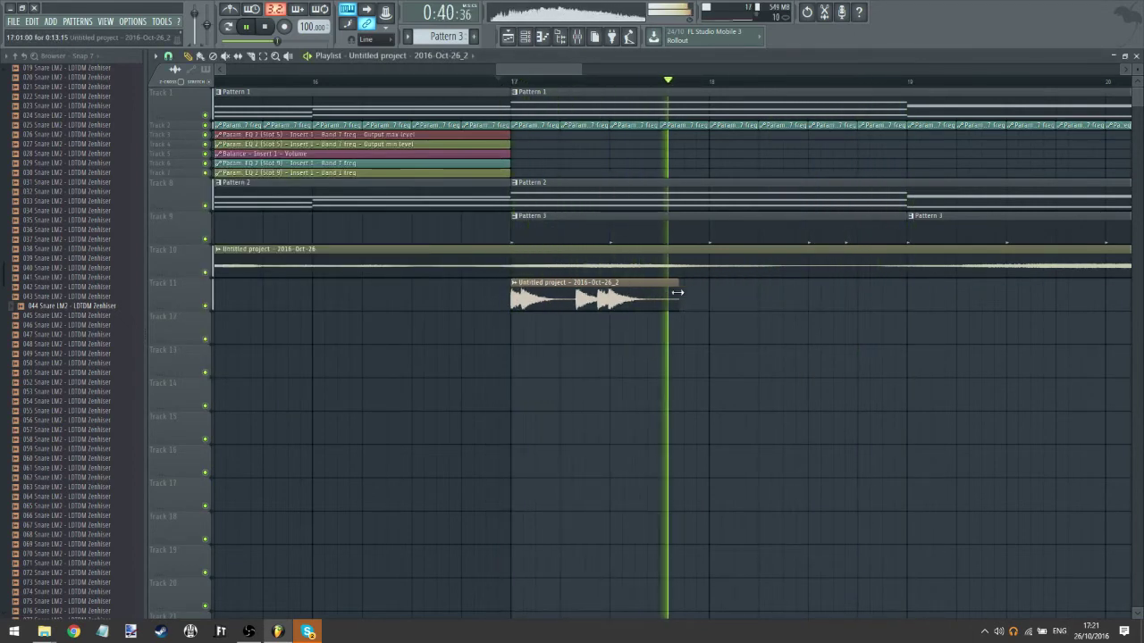
click(504, 83)
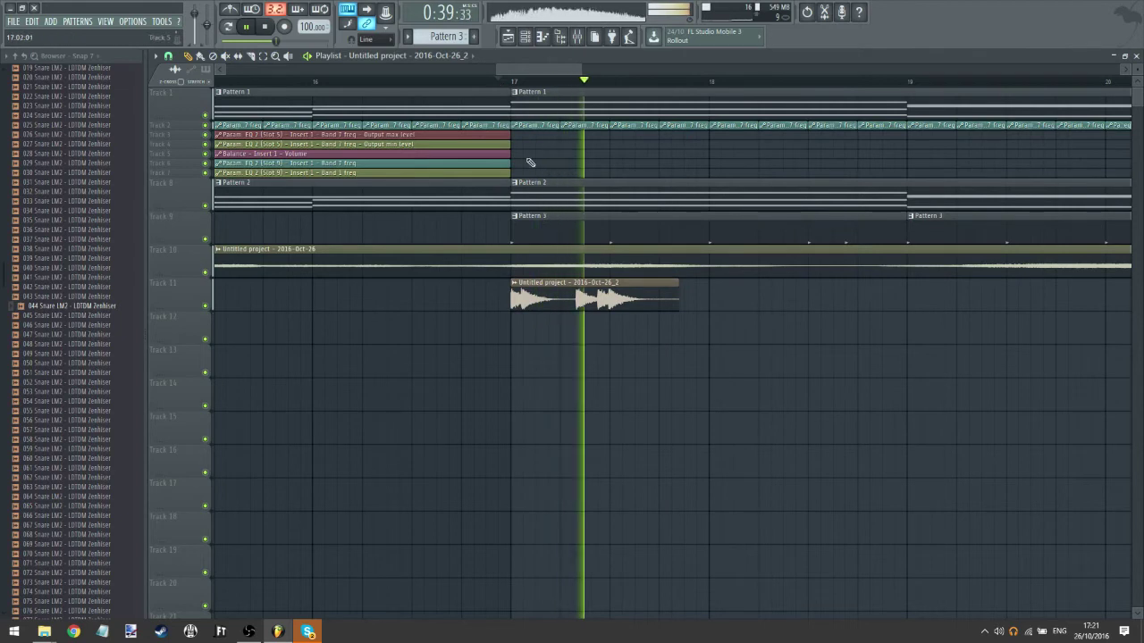
click(713, 293)
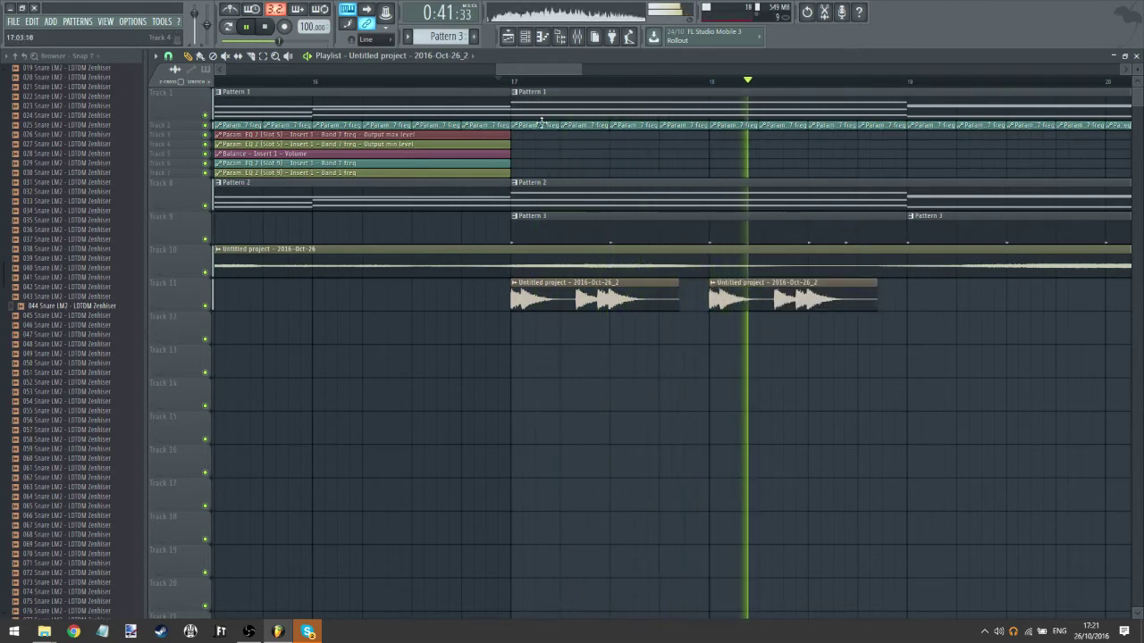
right_click(743, 306)
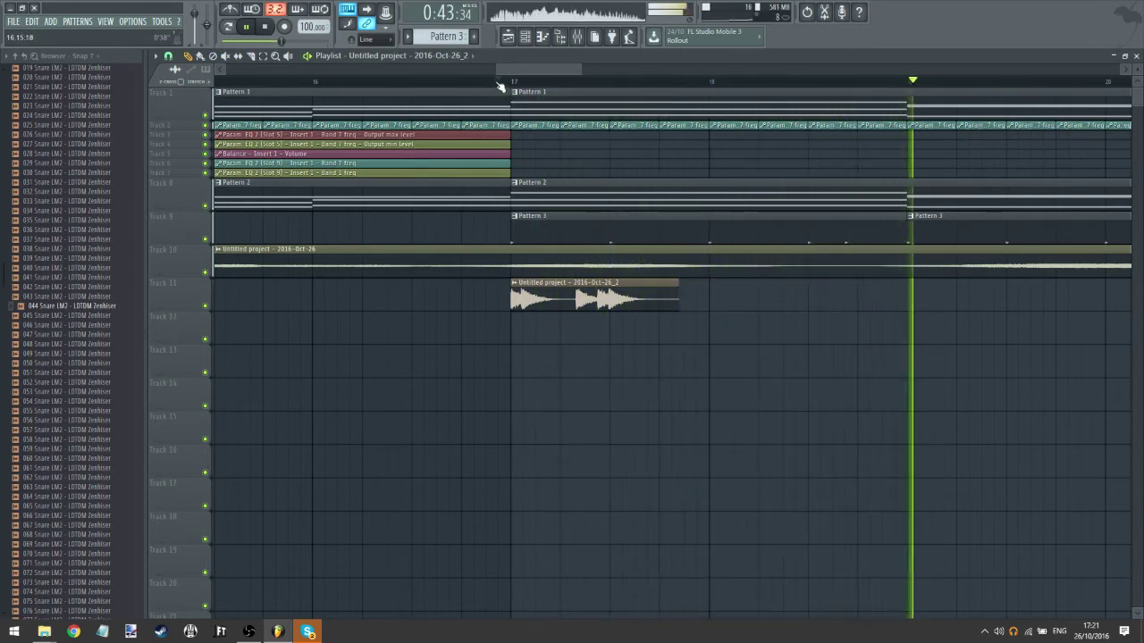
- Replay from before bar 17 and trim the opening hits off the start of the Track 11 clip
drag(472, 85, 375, 100)
mouse_move(513, 302)
mouse_down()
mouse_move(558, 304)
mouse_move(511, 304)
mouse_up()
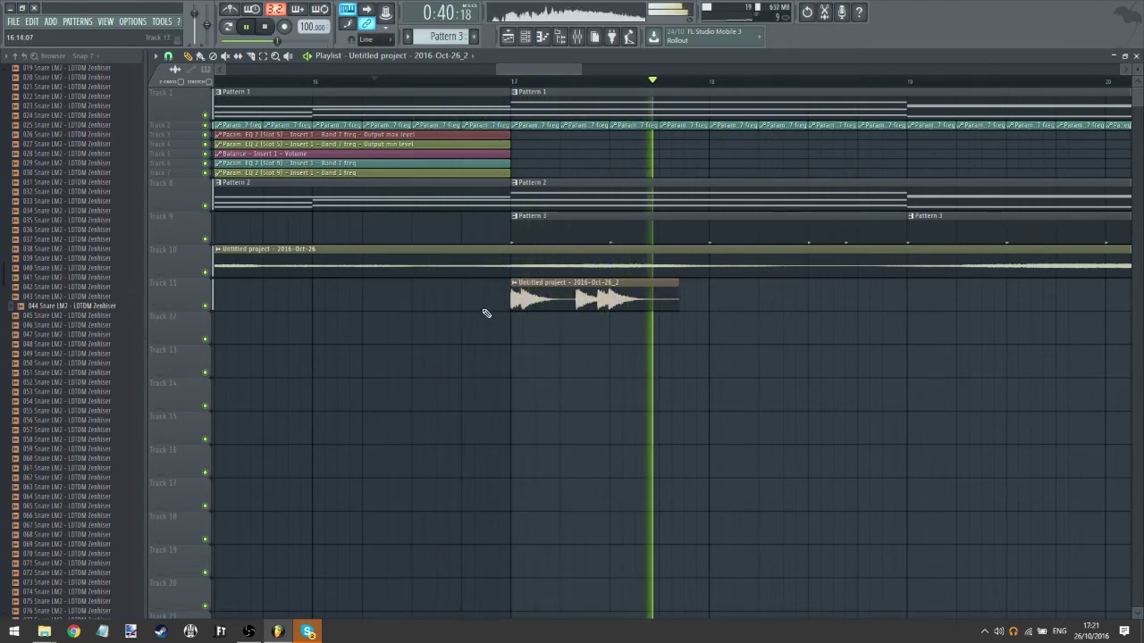
drag(512, 304, 574, 303)
- Set the Track 11 recording's pitch range to 12, raise its pitch and replay from within bar 17
double_click(585, 303)
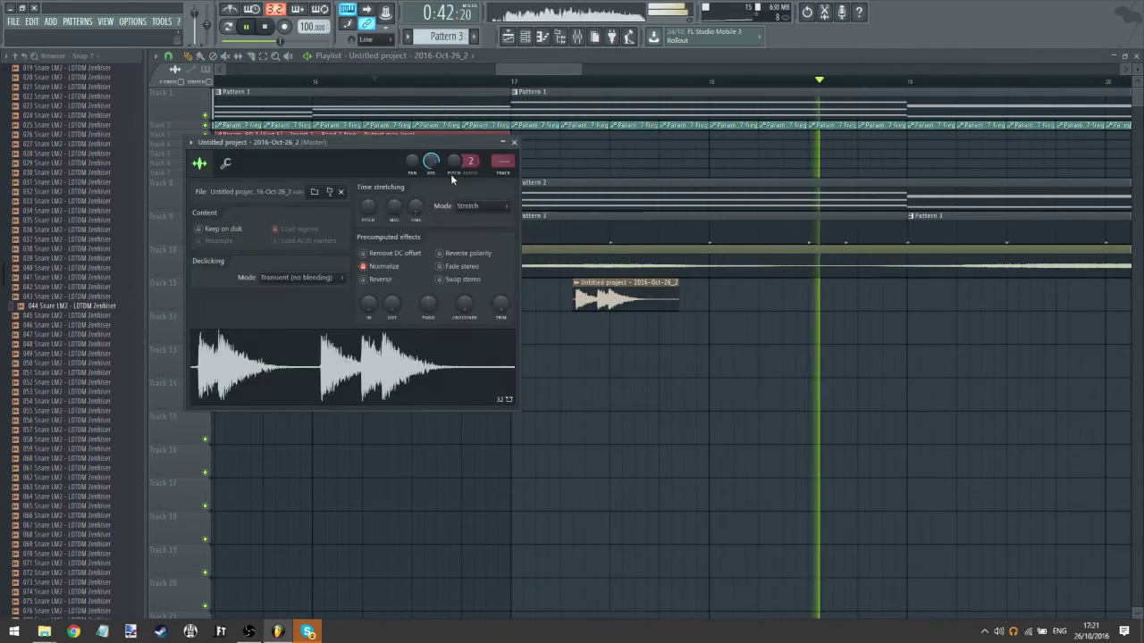
drag(470, 161, 470, 136)
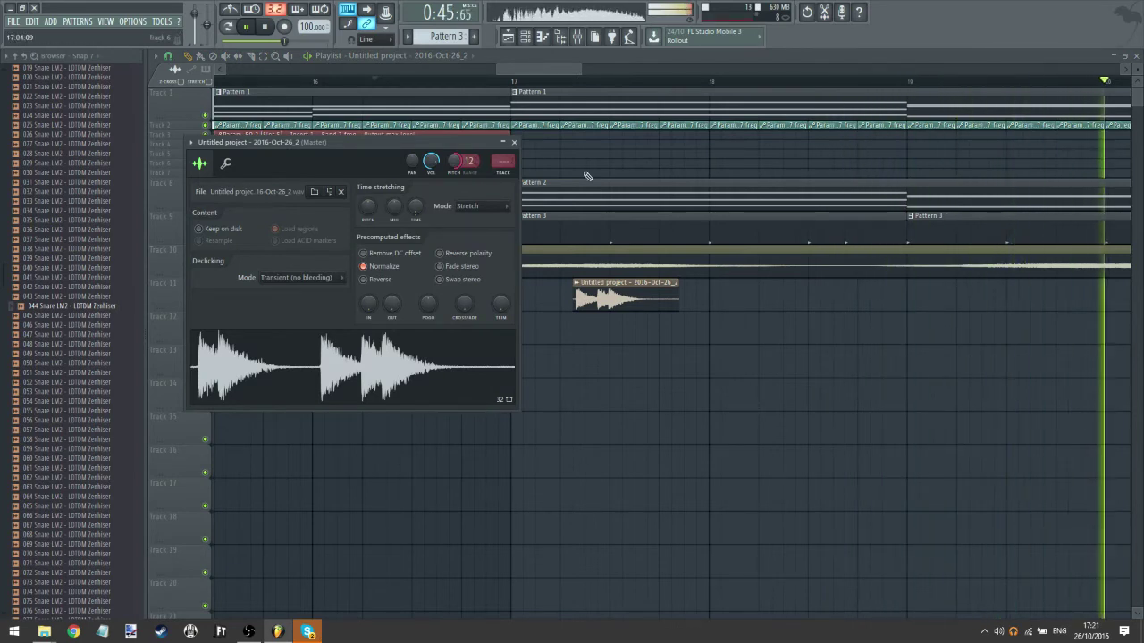
click(556, 80)
- Move the trimmed Track 11 clip back to start exactly at bar 17 and check its timing by replaying
drag(573, 304, 540, 309)
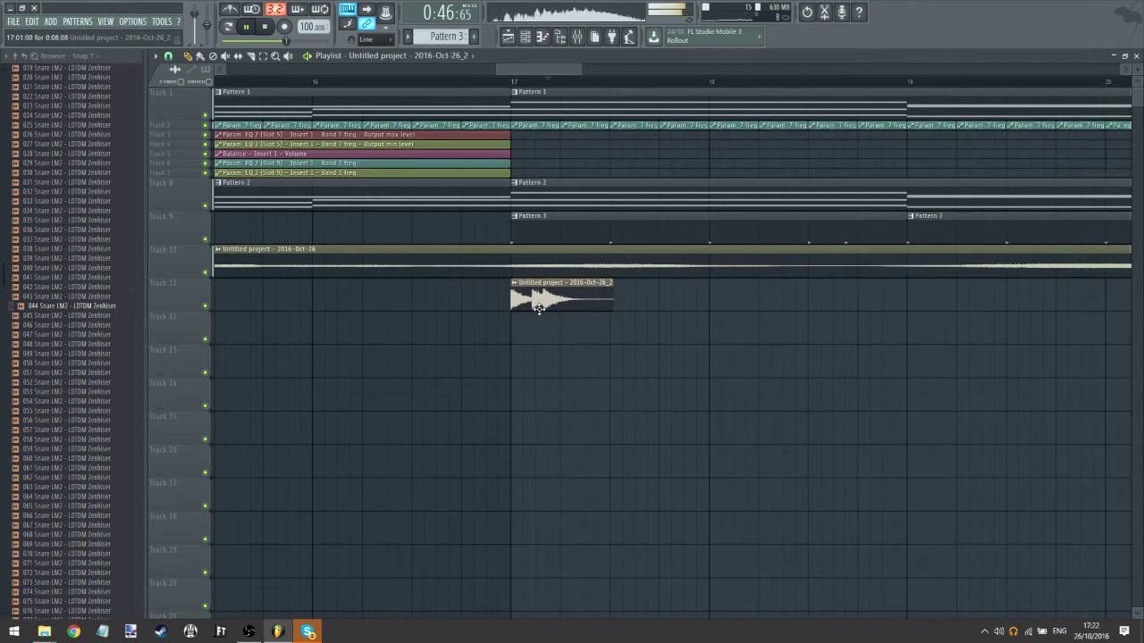
scroll(507, 83, up, 4)
click(507, 83)
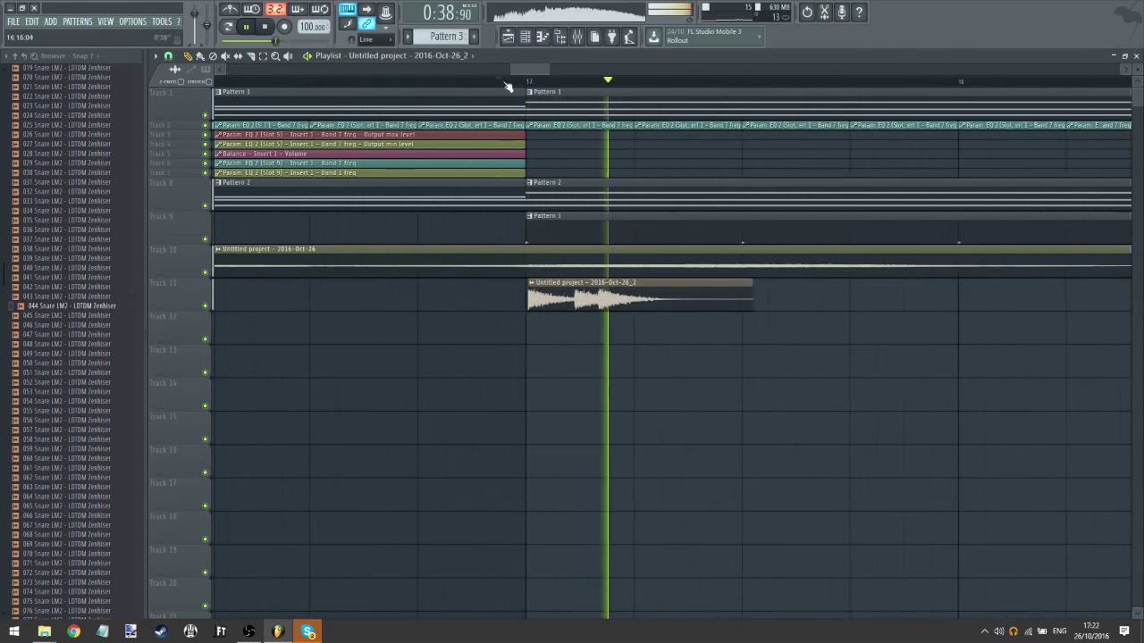
scroll(507, 85, up, 3)
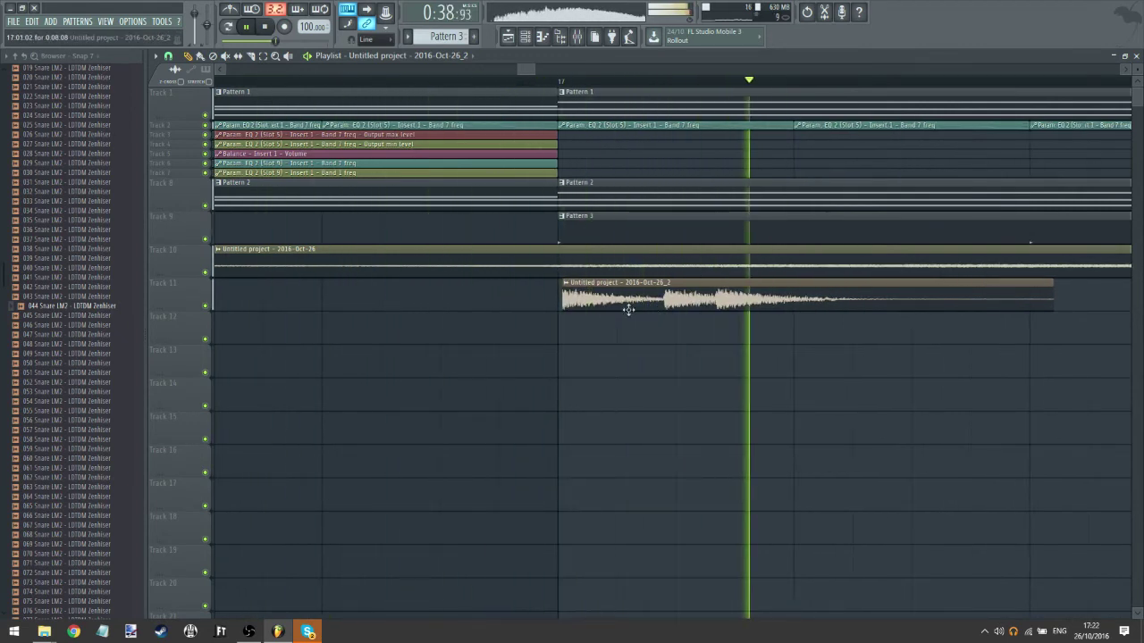
drag(628, 309, 624, 309)
click(563, 85)
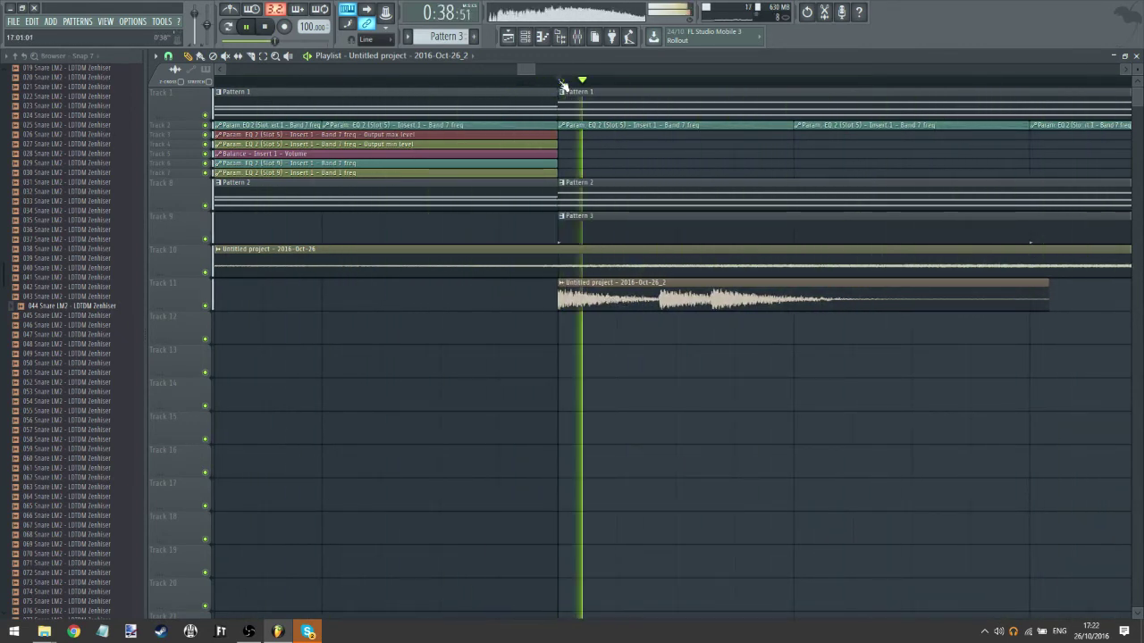
- Stretch the Track 11 clip to a length of 0.09:17 and replay it from bar 17
scroll(563, 86, down, 5)
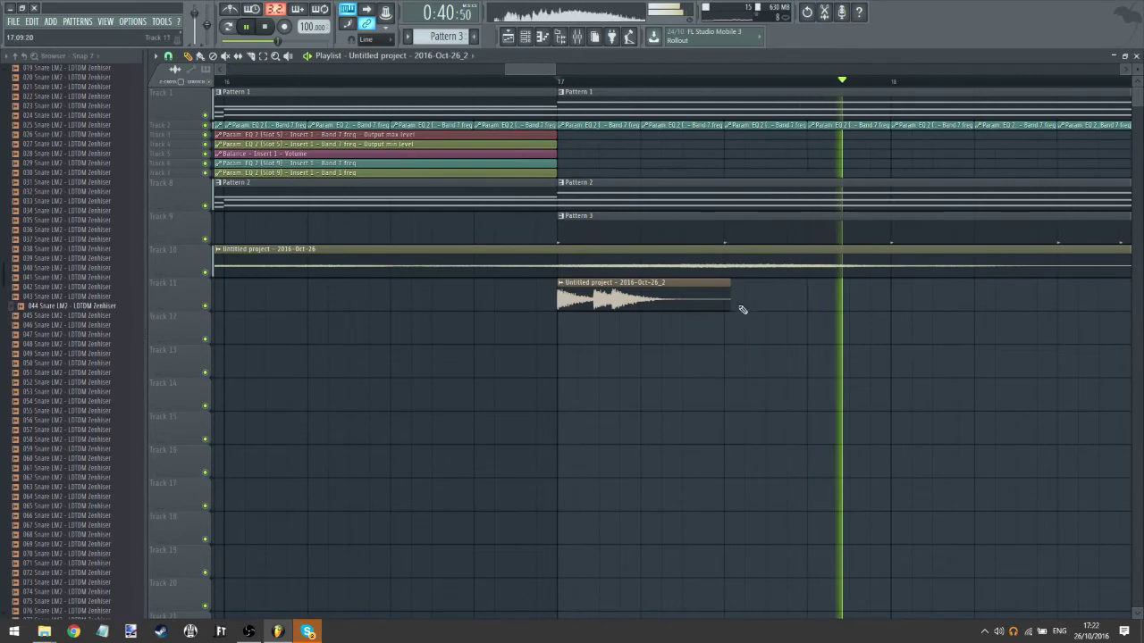
mouse_move(729, 295)
mouse_down()
mouse_move(853, 295)
mouse_move(749, 293)
mouse_up()
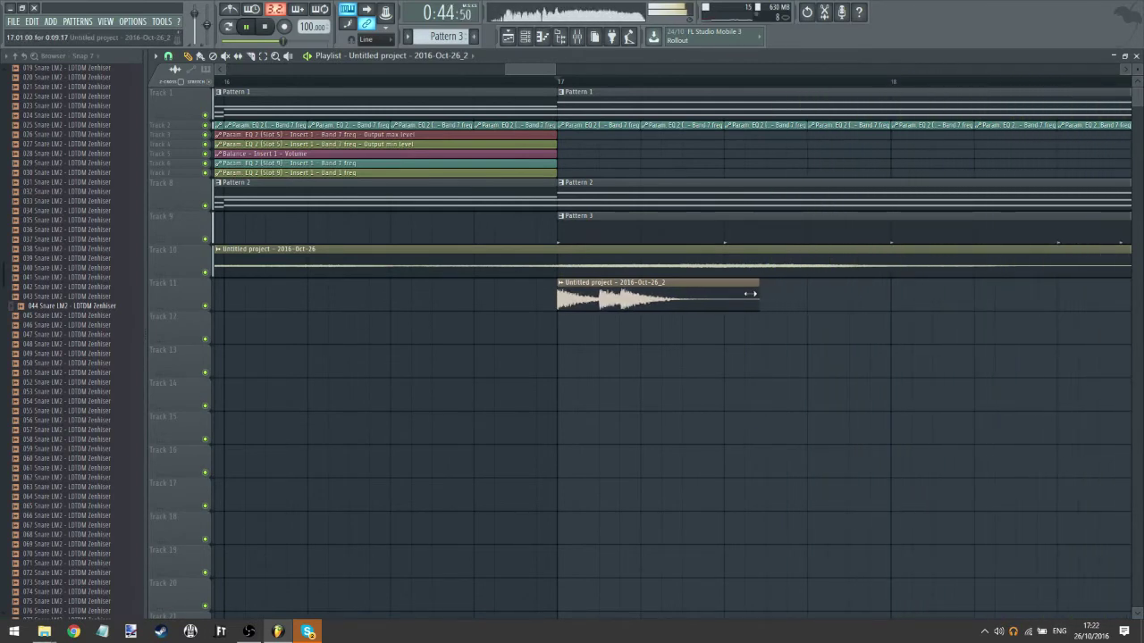
click(560, 84)
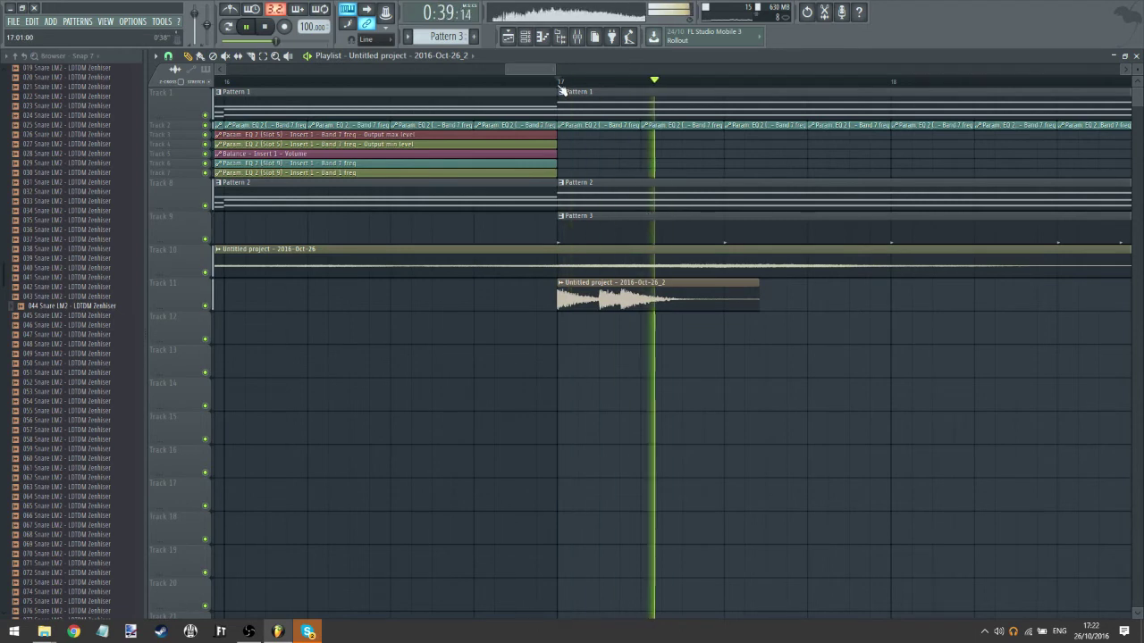
- Slice the Track 11 clip one step after bar 17, move the second piece to 17.02.00 and replay
scroll(561, 87, down, 2)
click(562, 85)
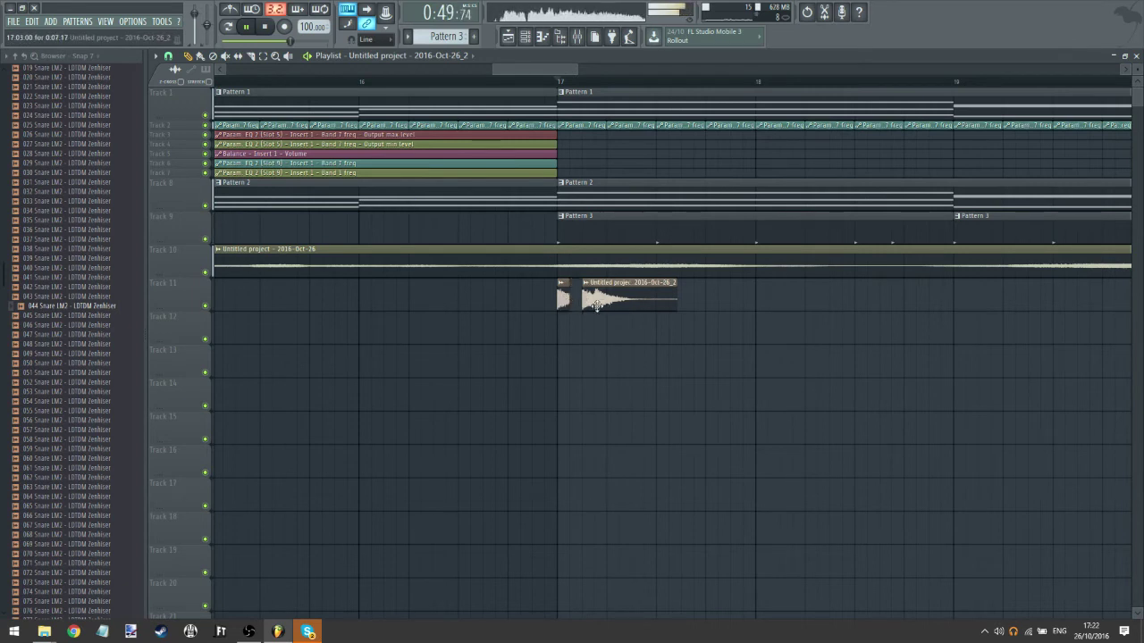
click(540, 83)
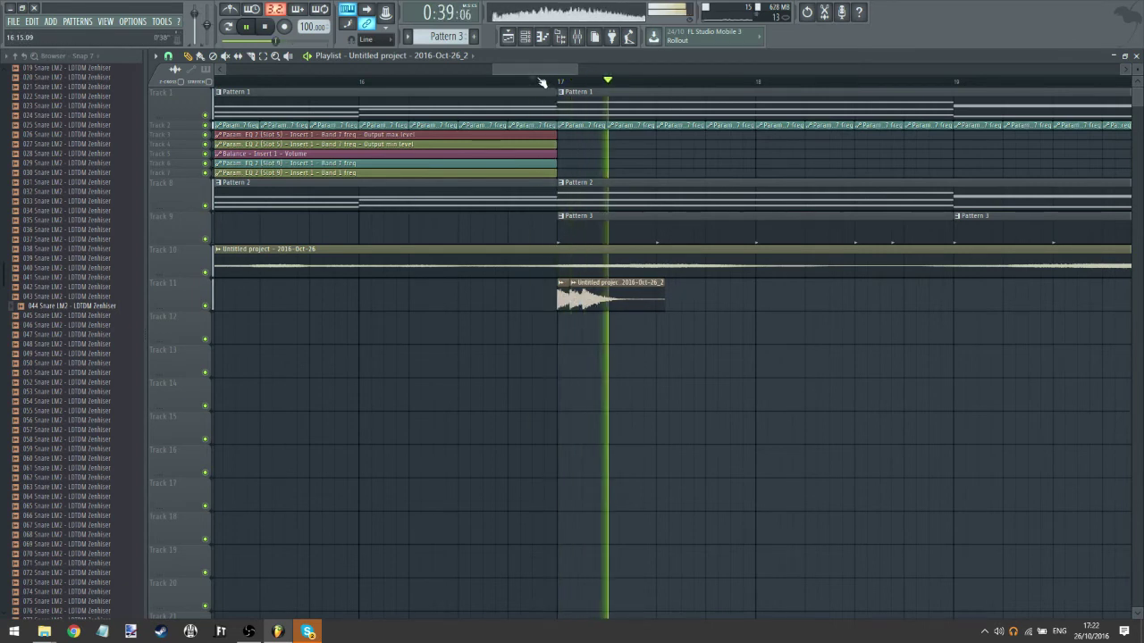
- Trim the end of the second Track 11 piece to a length of 0.02:23 and replay from before bar 17
scroll(545, 84, up, 3)
click(448, 83)
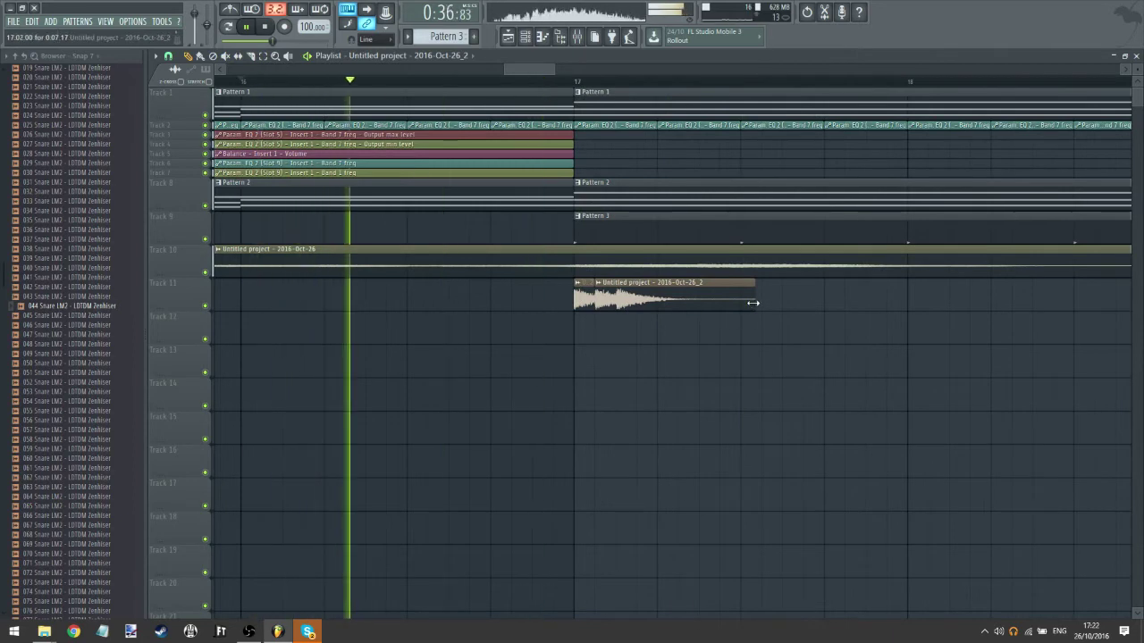
drag(755, 300, 640, 316)
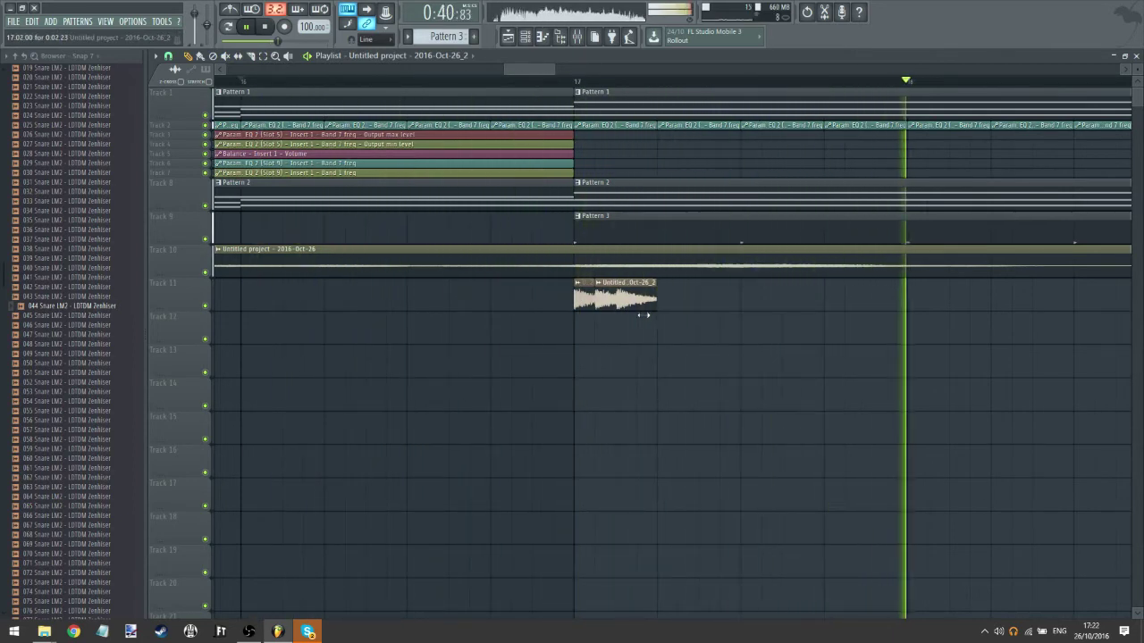
drag(518, 82, 109, 89)
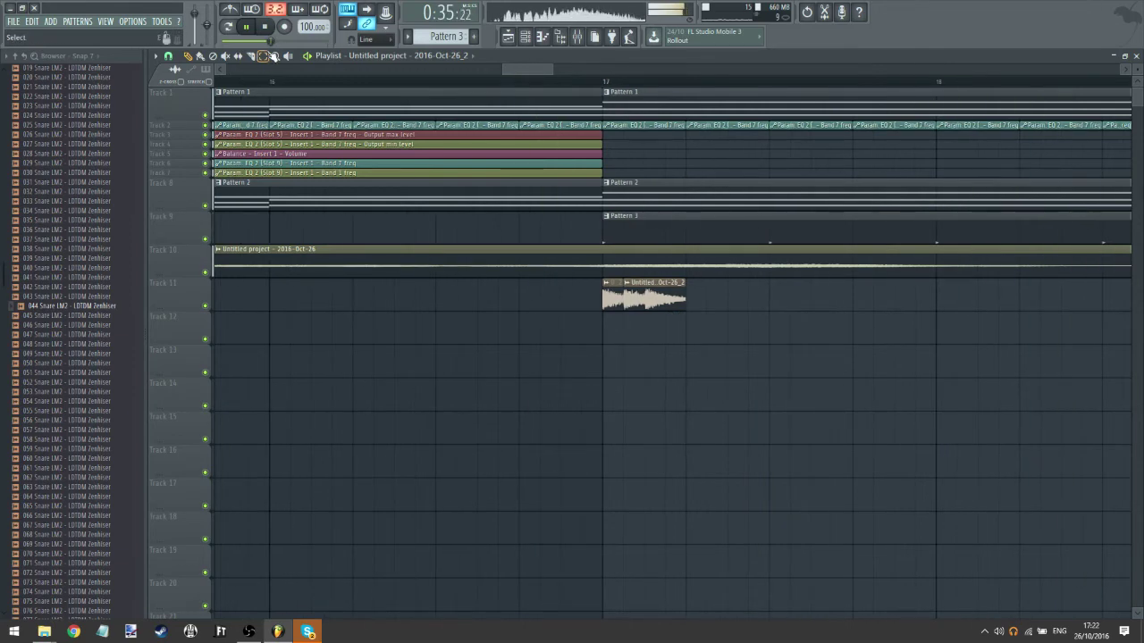
- Select both Track 11 pieces and duplicate them end to end until they fill the track from bar 17 to bar 33
scroll(353, 100, down, 5)
ctrl+click(408, 295)
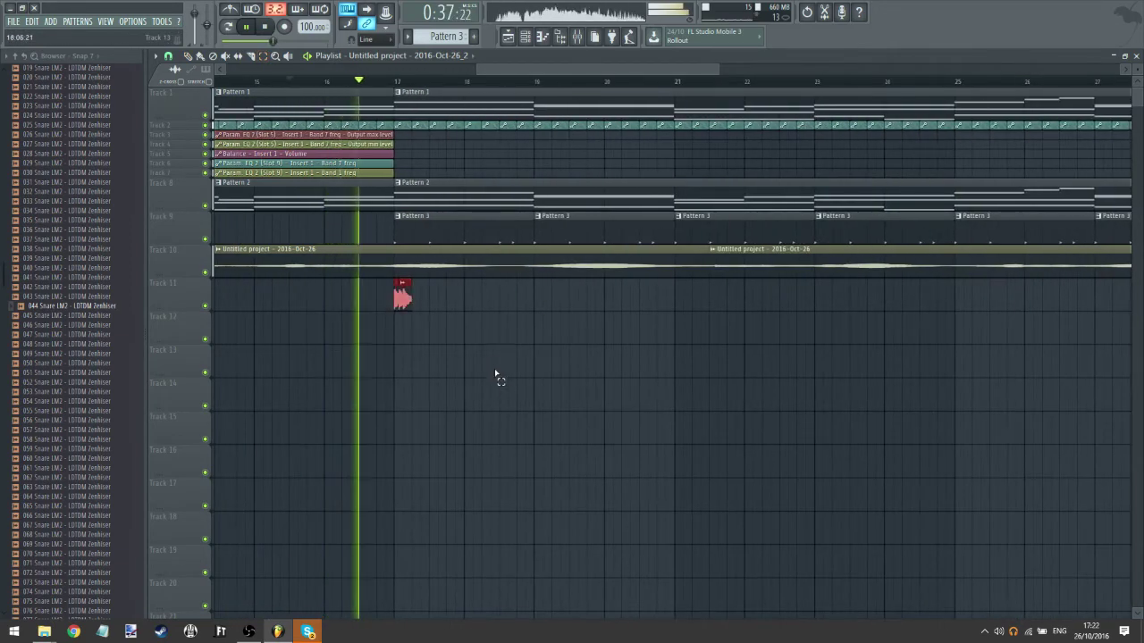
key(ctrl+b)
key(ctrl+b)
key(ctrl+b)
key(ctrl+b)
key(ctrl+b)
key(ctrl+b)
key(ctrl+b)
key(ctrl+b)
key(ctrl+b)
key(ctrl+b)
key(ctrl+b)
key(ctrl+b)
key(ctrl+b)
key(ctrl+b)
key(ctrl+b)
key(ctrl+b)
key(ctrl+b)
key(ctrl+b)
key(ctrl+b)
key(ctrl+b)
key(ctrl+b)
key(ctrl+b)
key(ctrl+b)
key(ctrl+b)
key(ctrl+b)
key(ctrl+b)
key(ctrl+b)
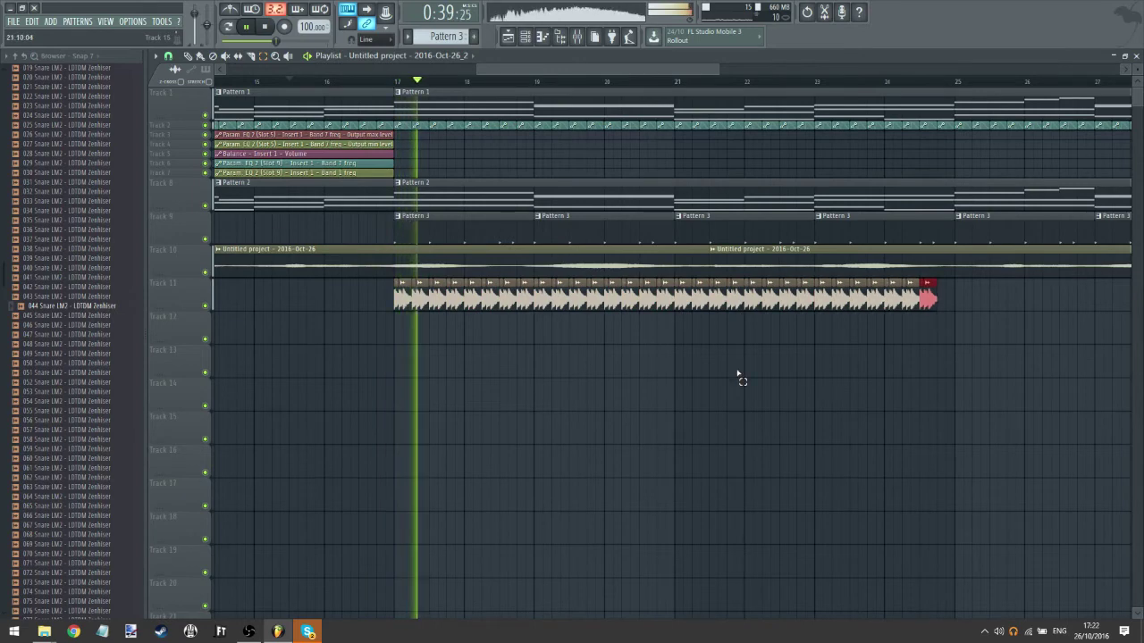
scroll(836, 83, down, 3)
scroll(836, 82, down, 4)
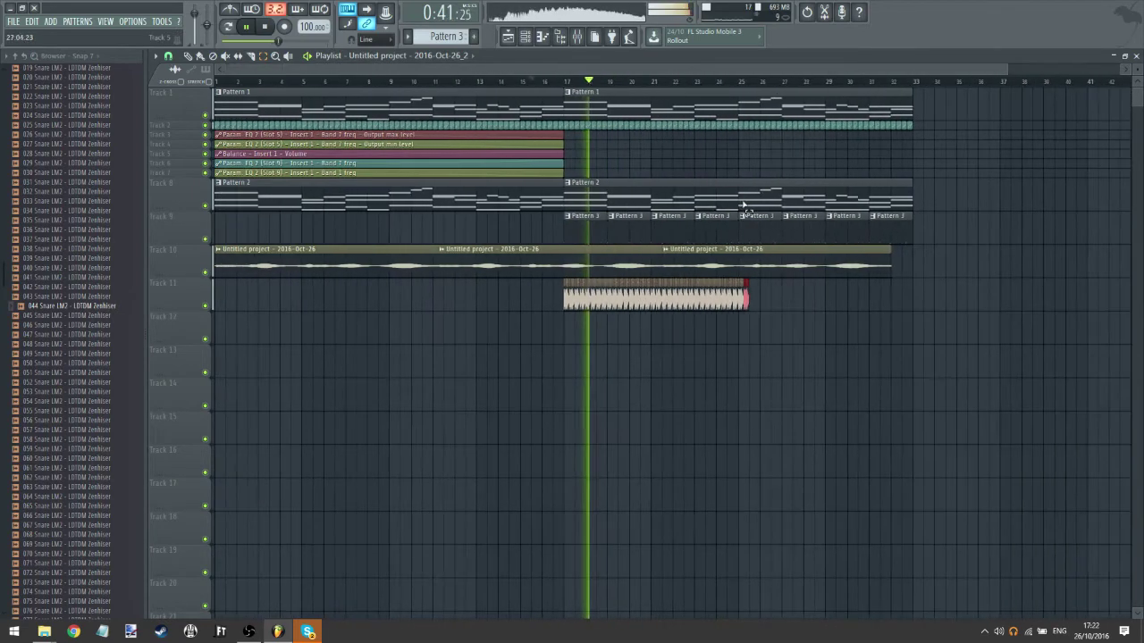
key(ctrl+b)
key(ctrl+b)
key(ctrl+b)
key(ctrl+b)
key(ctrl+b)
key(ctrl+b)
key(ctrl+b)
key(ctrl+b)
key(ctrl+b)
key(ctrl+b)
key(ctrl+b)
key(ctrl+b)
key(ctrl+b)
key(ctrl+b)
key(ctrl+b)
key(ctrl+b)
key(ctrl+b)
key(ctrl+b)
key(ctrl+b)
key(ctrl+b)
key(ctrl+b)
key(ctrl+b)
key(ctrl+b)
key(ctrl+b)
key(ctrl+b)
key(ctrl+b)
key(ctrl+b)
key(ctrl+b)
key(ctrl+b)
key(ctrl+b)
key(ctrl+b)
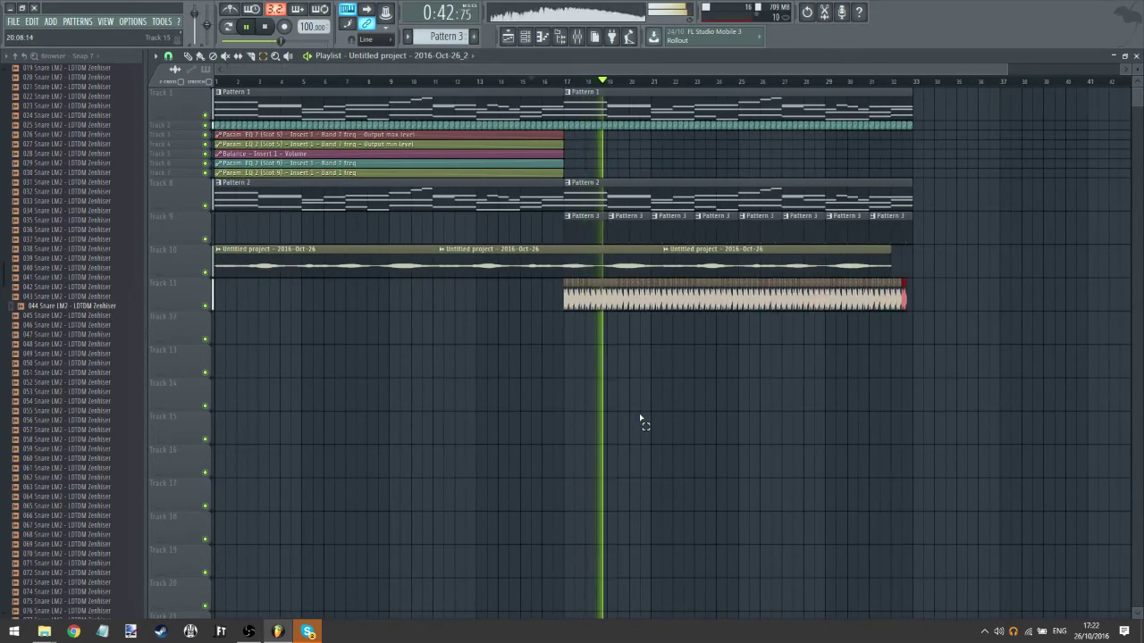
click(751, 386)
- Solo Track 11 and play it from just before bar 17
right_click(205, 305)
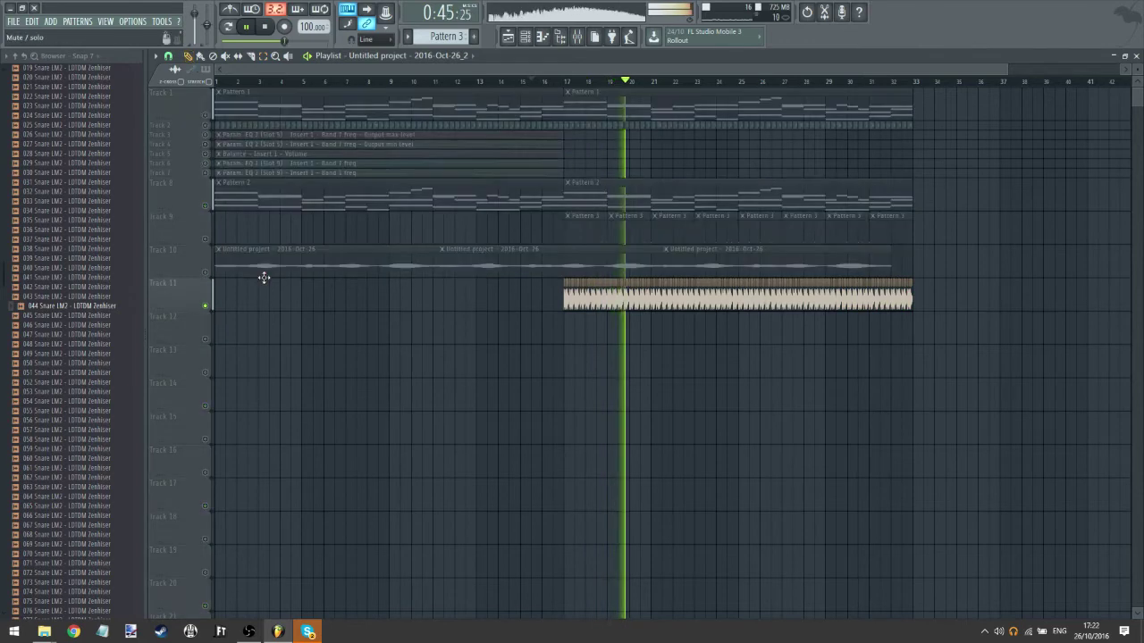
click(554, 79)
- Route the Track 11 recording to mixer insert 7 and adjust its pitch to about +432 cents
double_click(599, 298)
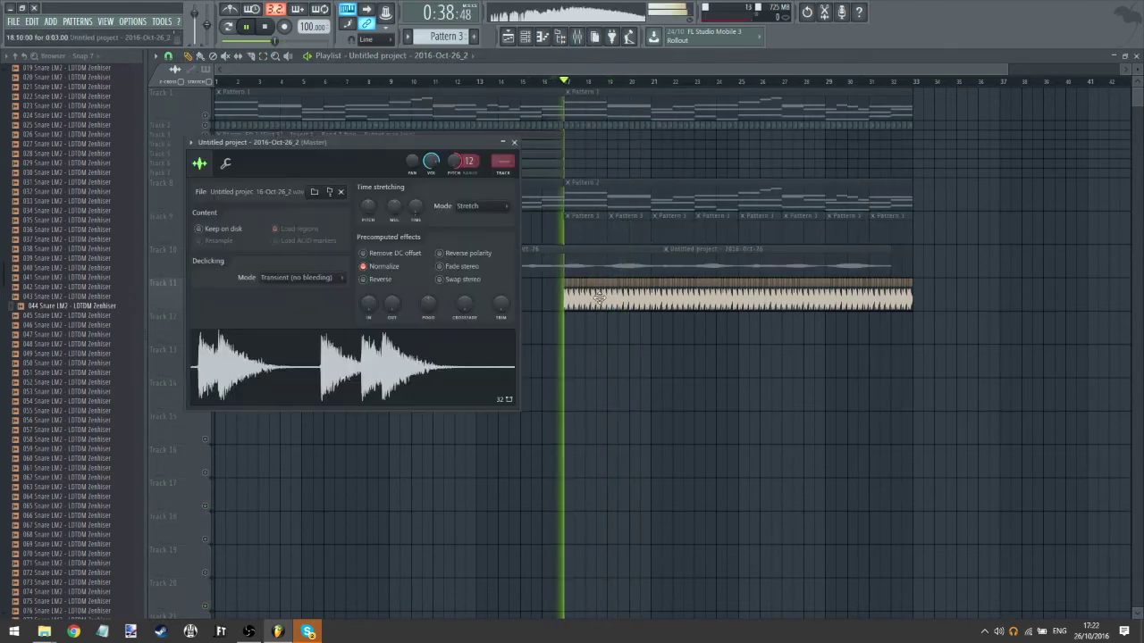
click(508, 173)
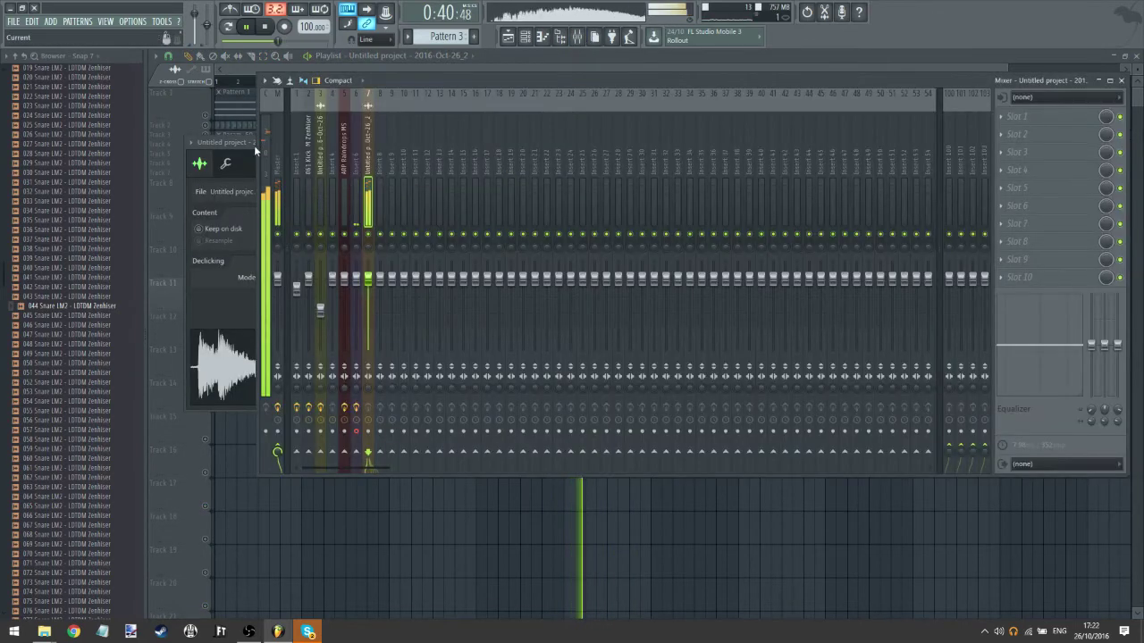
click(254, 145)
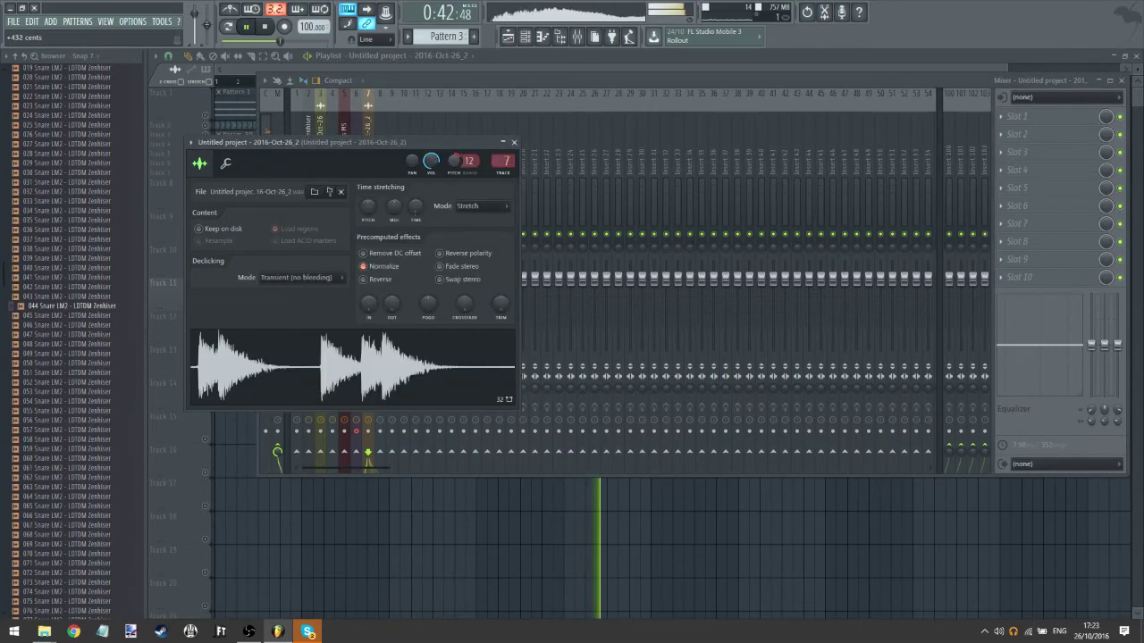
- Lower the volume of mixer insert 7 and load Fruity Parametric EQ 2 into its first effect slot
click(592, 92)
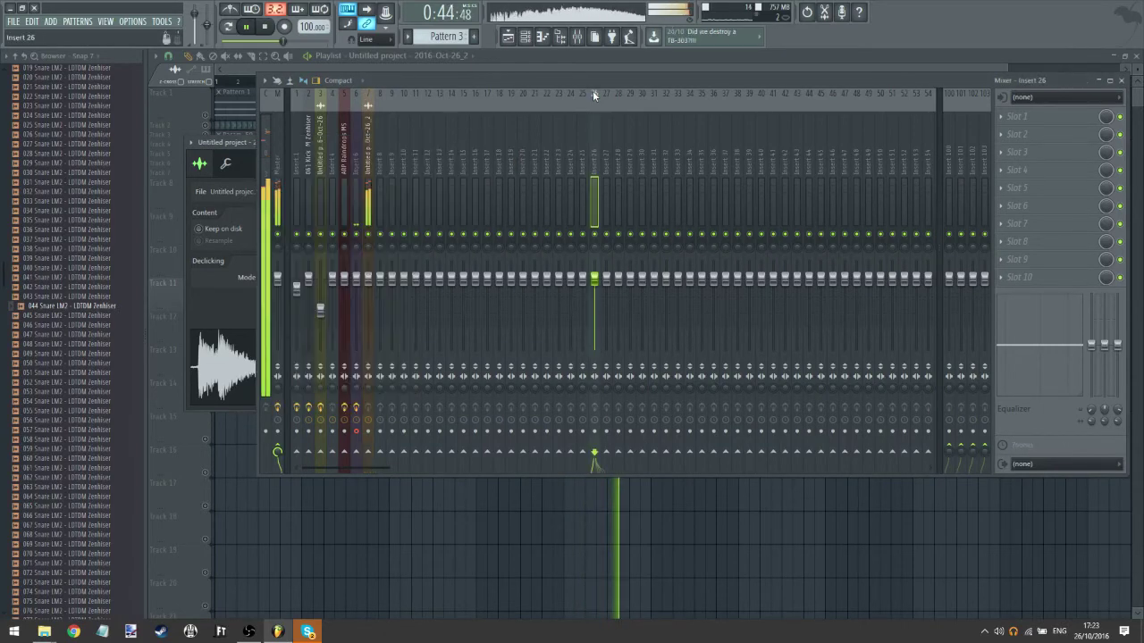
click(366, 153)
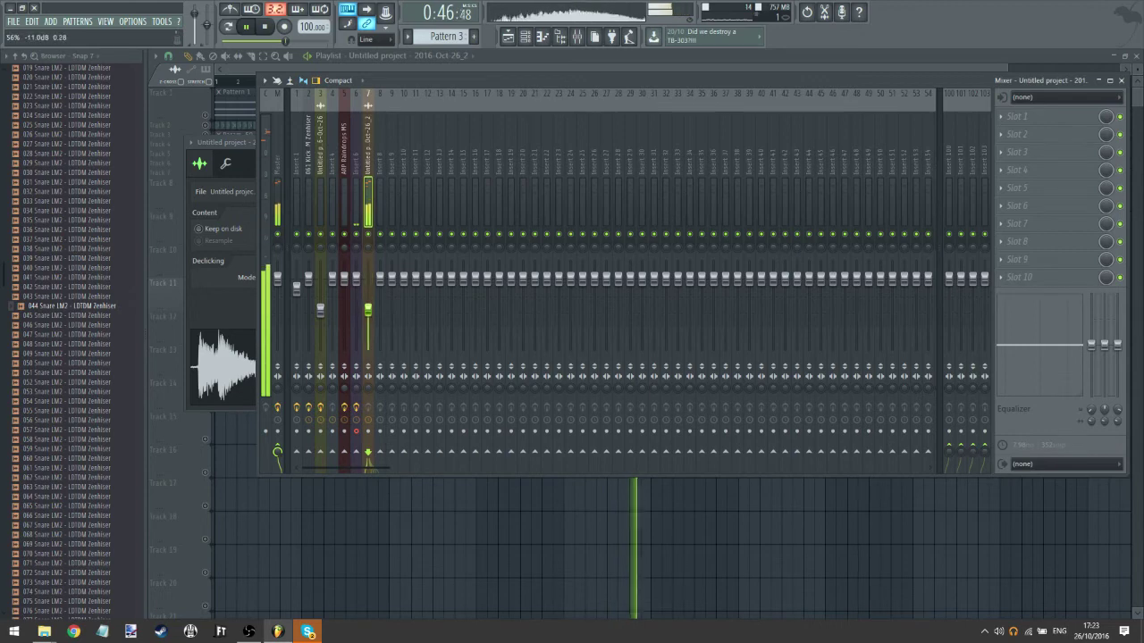
click(1030, 154)
mouse_move(983, 533)
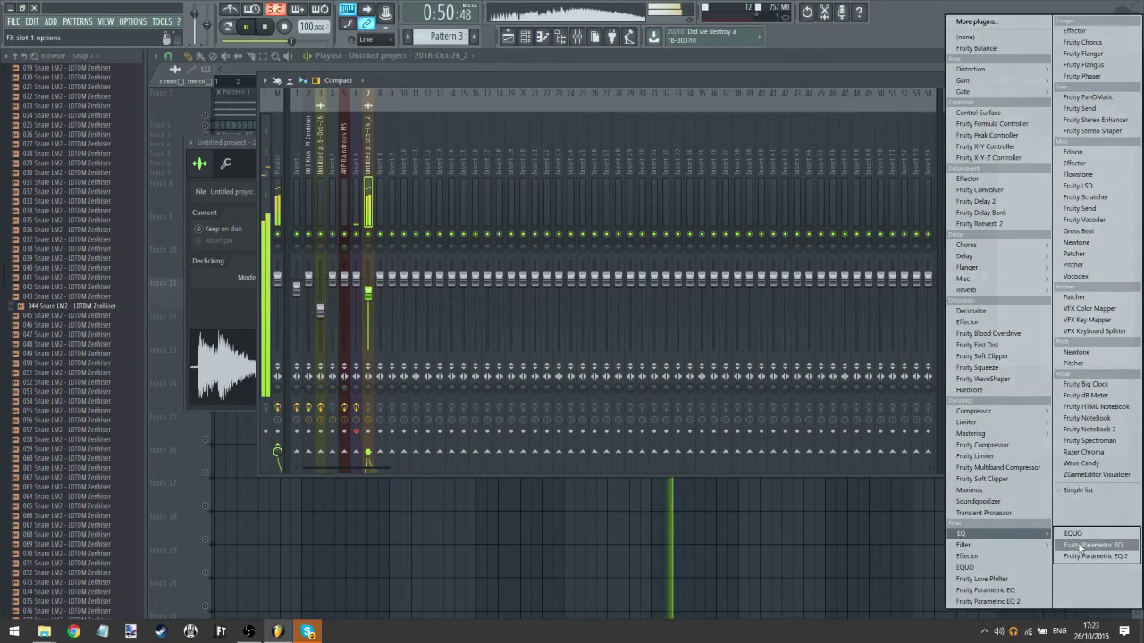
click(1083, 555)
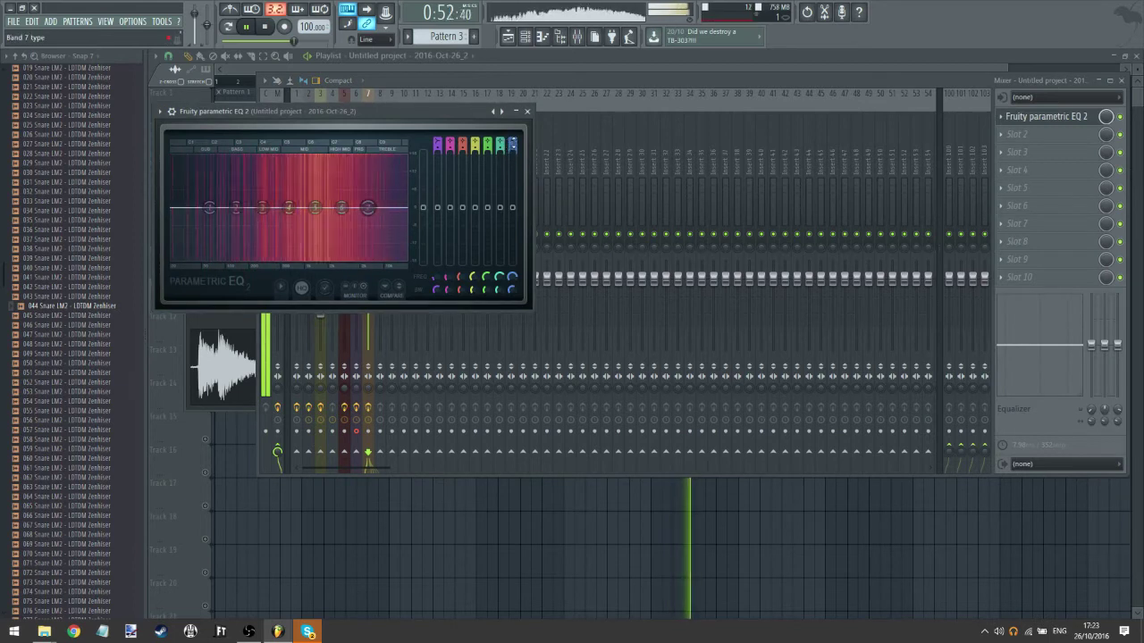
- Roll off the highs of mixer insert 7 with EQ band 7 and load Maximus into the second effect slot
drag(367, 208, 332, 208)
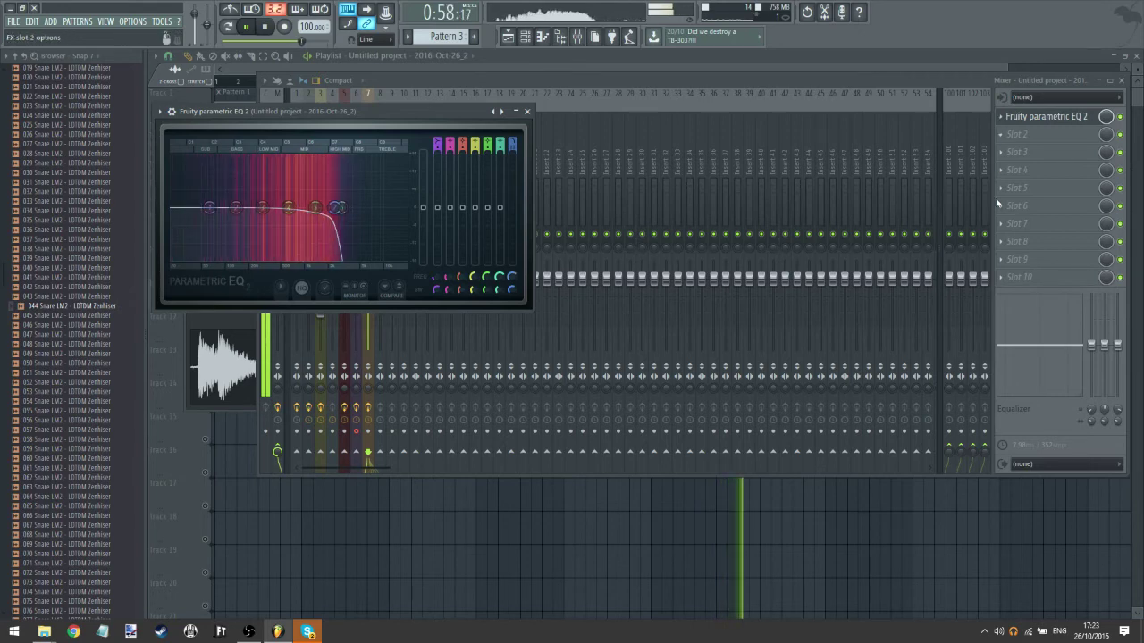
click(1019, 134)
click(1081, 446)
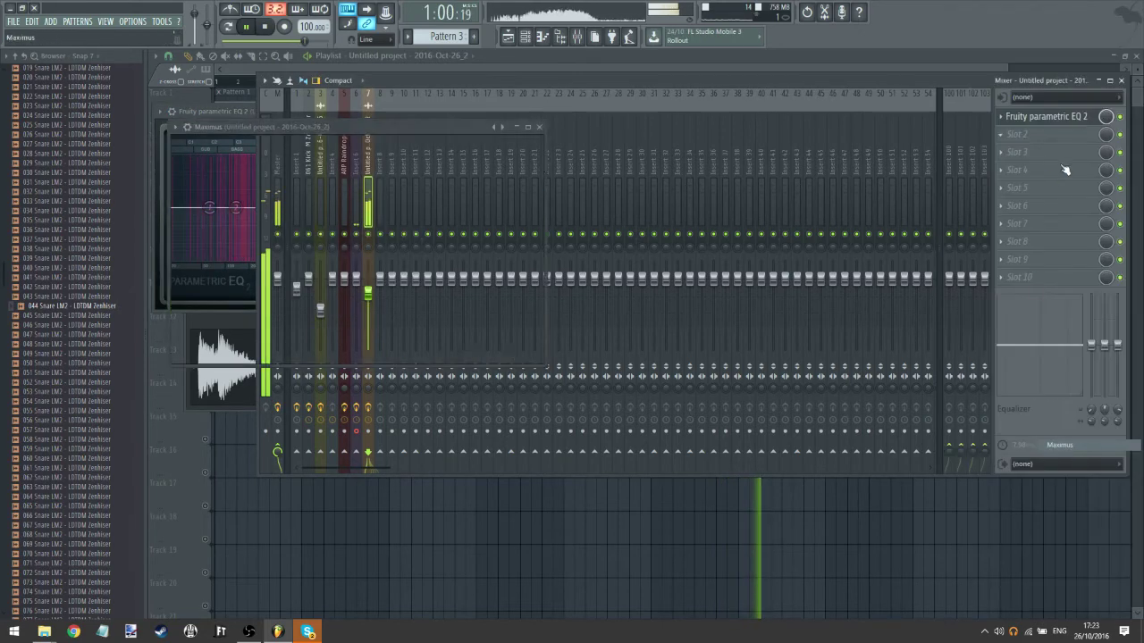
- Move Maximus above Fruity Parametric EQ 2 on insert 7 and bend its master compression curve downward
click(1008, 134)
right_click(1008, 135)
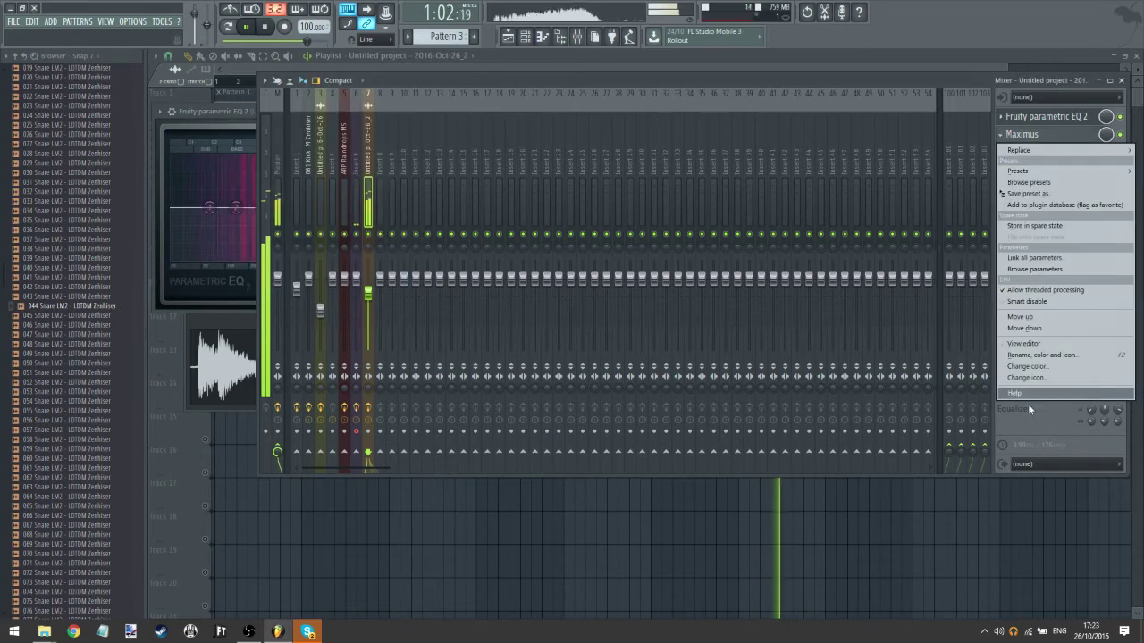
click(1024, 316)
click(1042, 117)
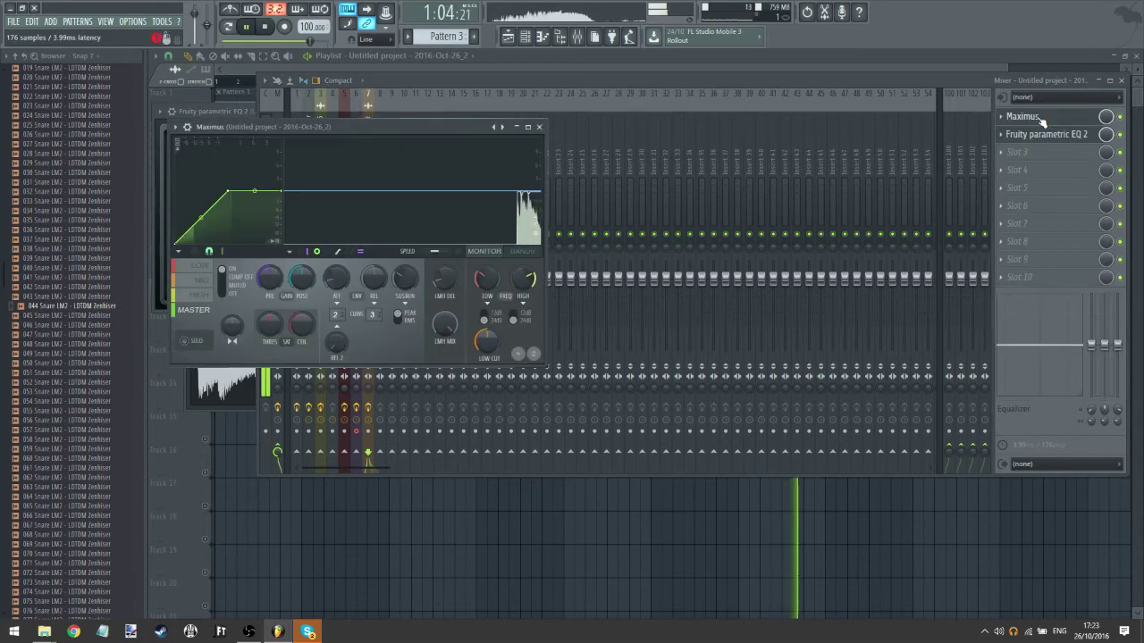
drag(204, 229, 201, 240)
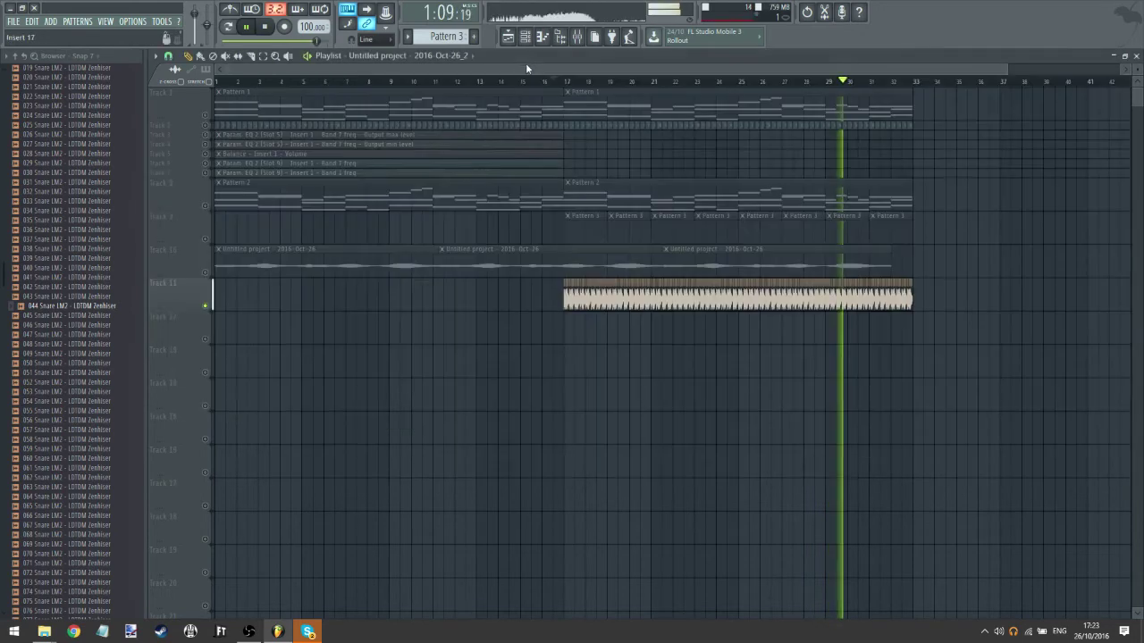
- Unsolo Track 11 and play the full arrangement from just before bar 17
click(528, 62)
click(552, 81)
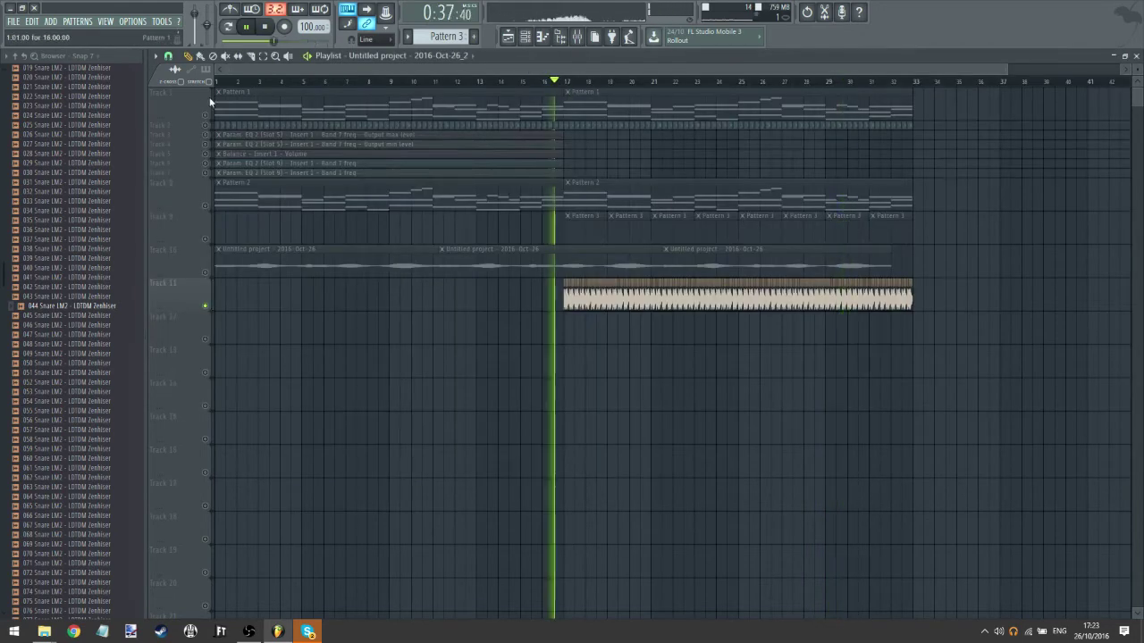
right_click(205, 115)
right_click(205, 116)
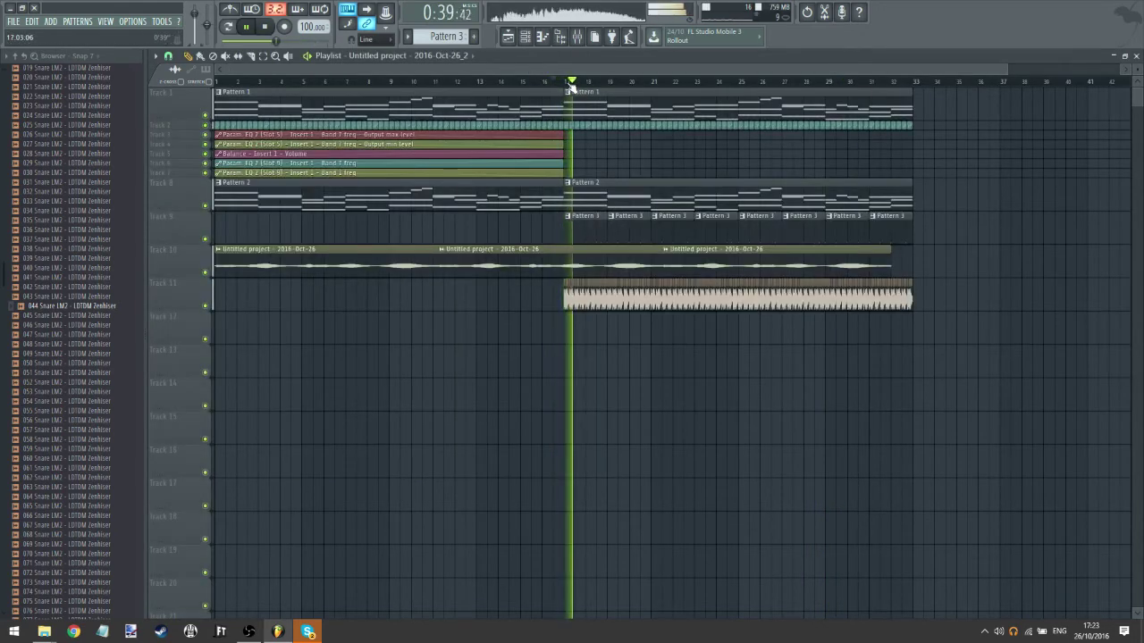
- Load Fruity Convolver into the third effect slot of mixer insert 7
click(577, 37)
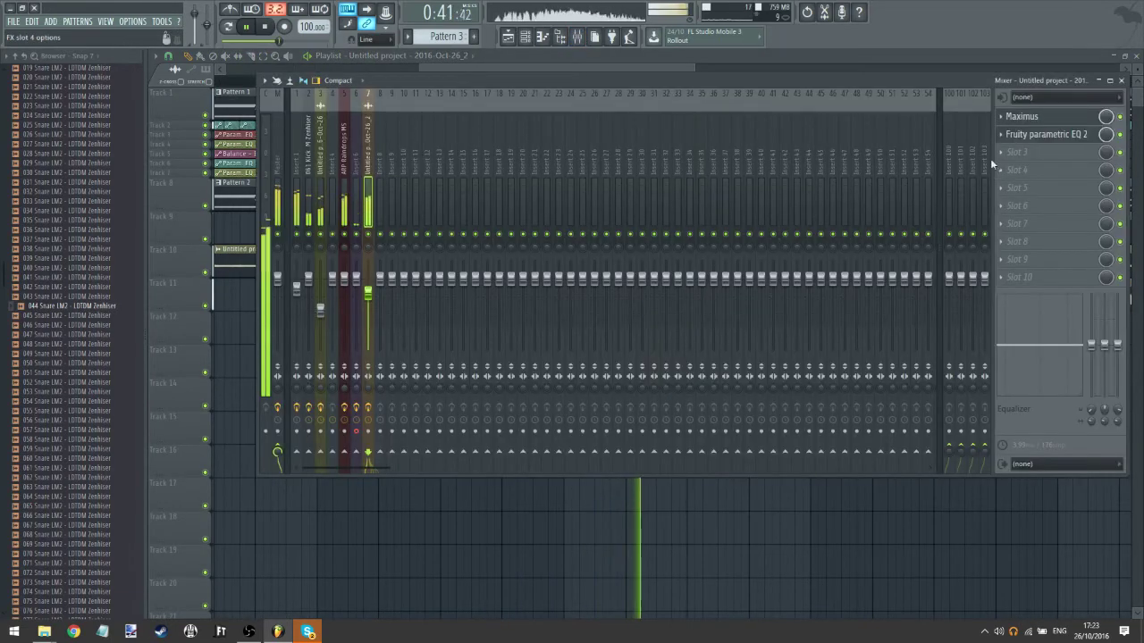
click(1018, 152)
click(980, 189)
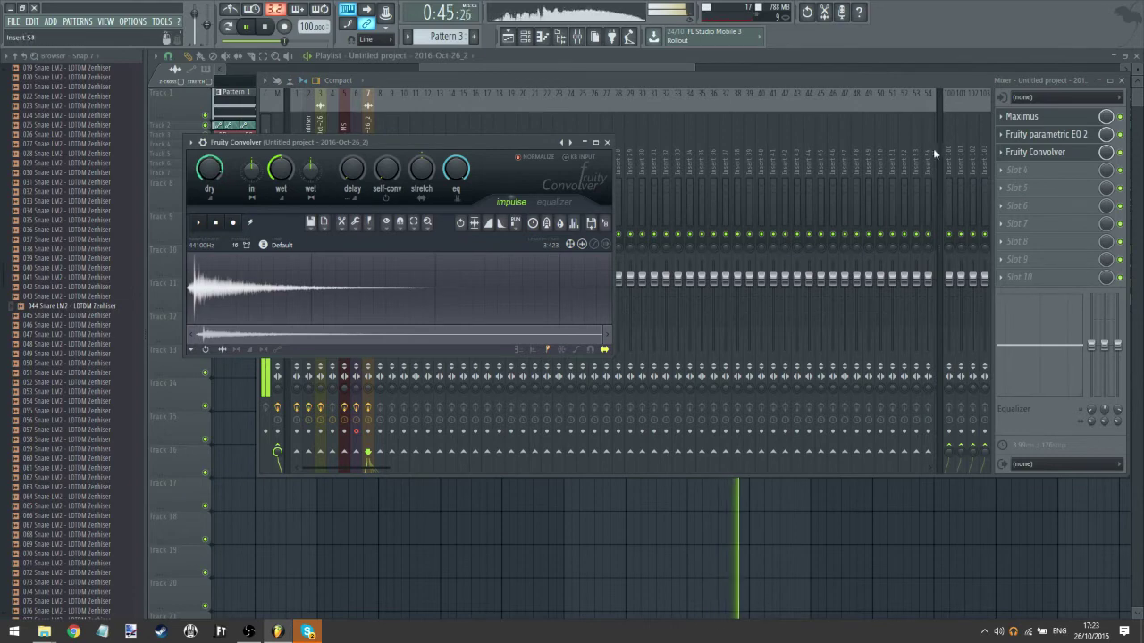
click(444, 69)
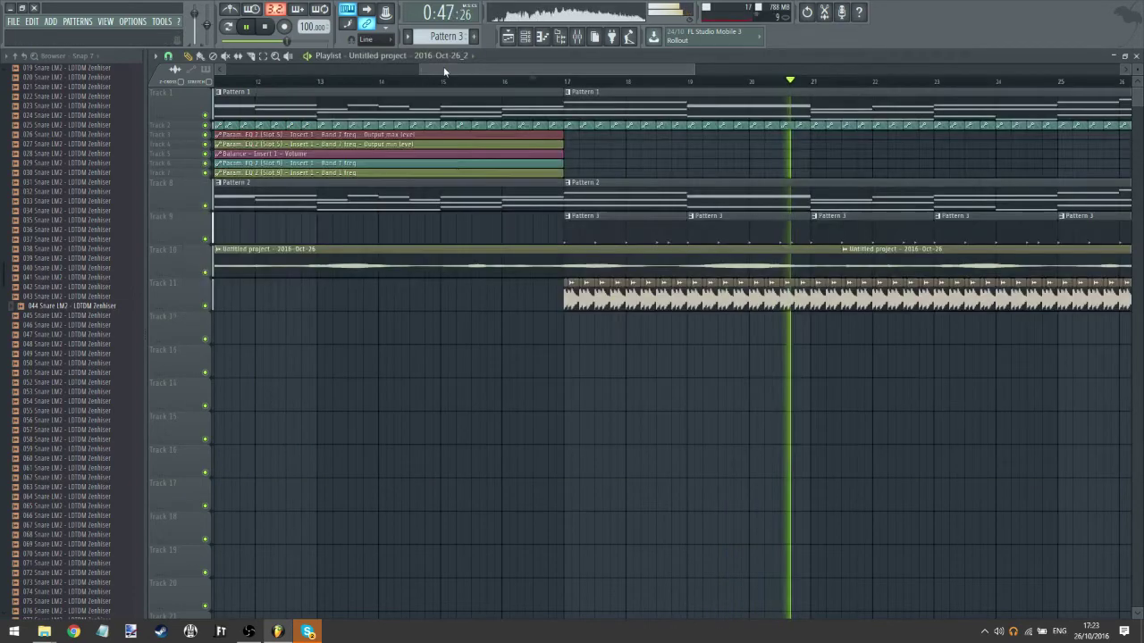
- Solo Track 11, look over its recording's channel settings and play it from bar 17
double_click(621, 288)
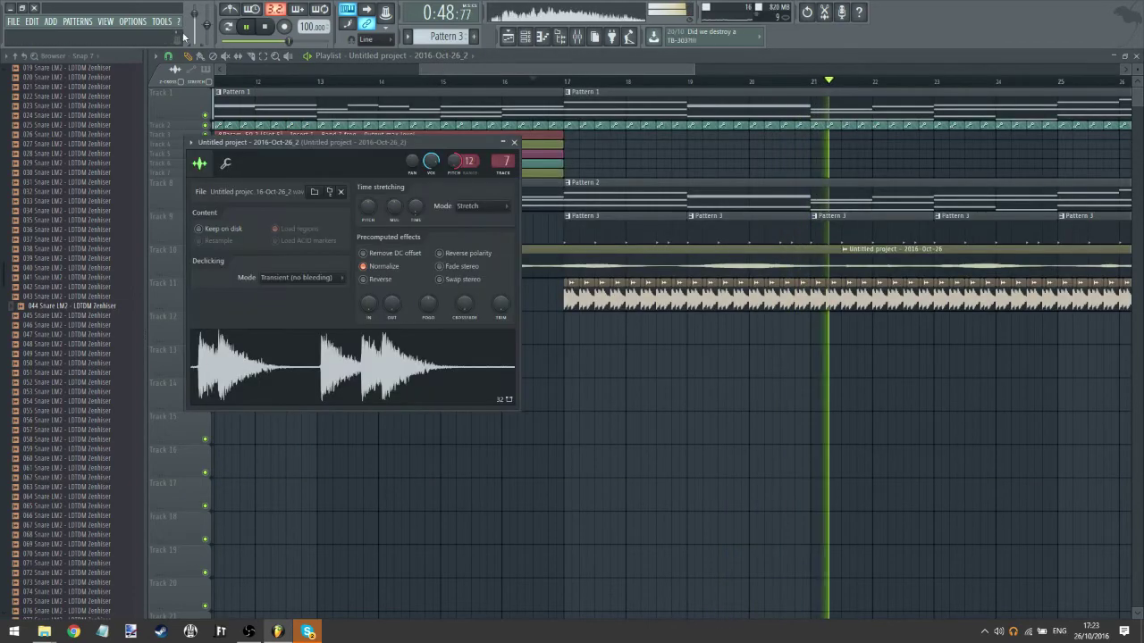
click(230, 27)
click(568, 82)
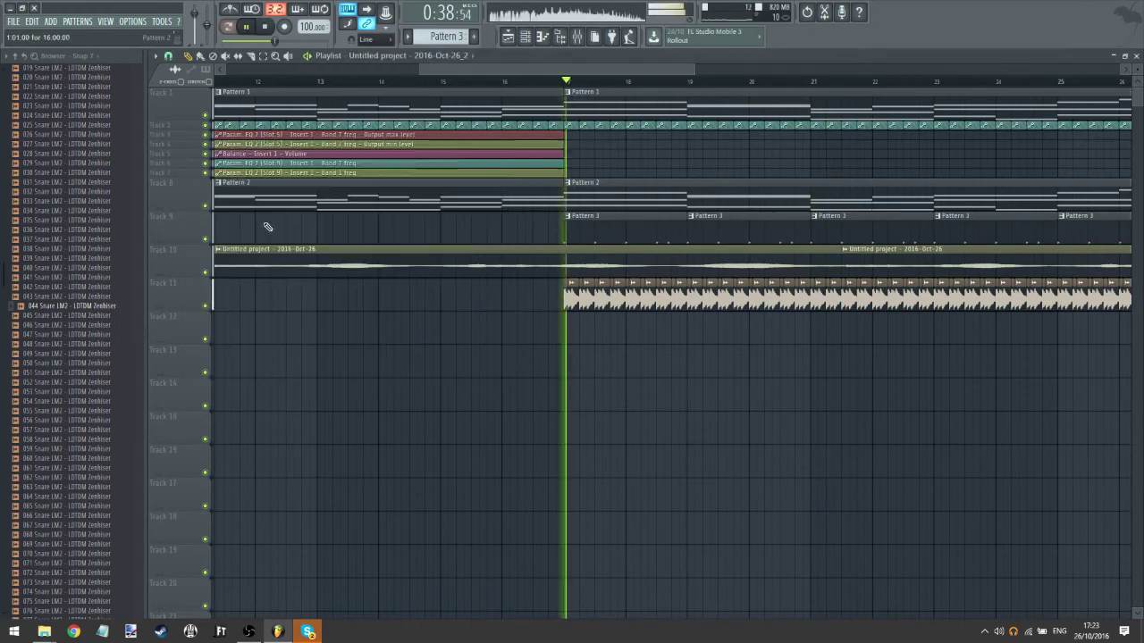
right_click(205, 305)
double_click(599, 293)
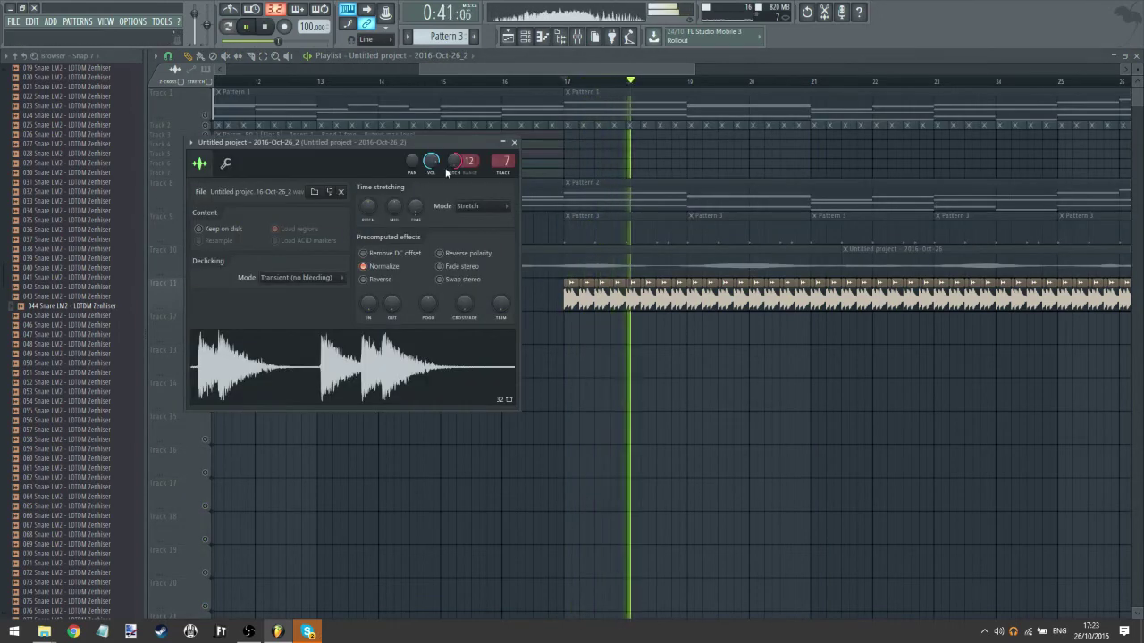
click(565, 82)
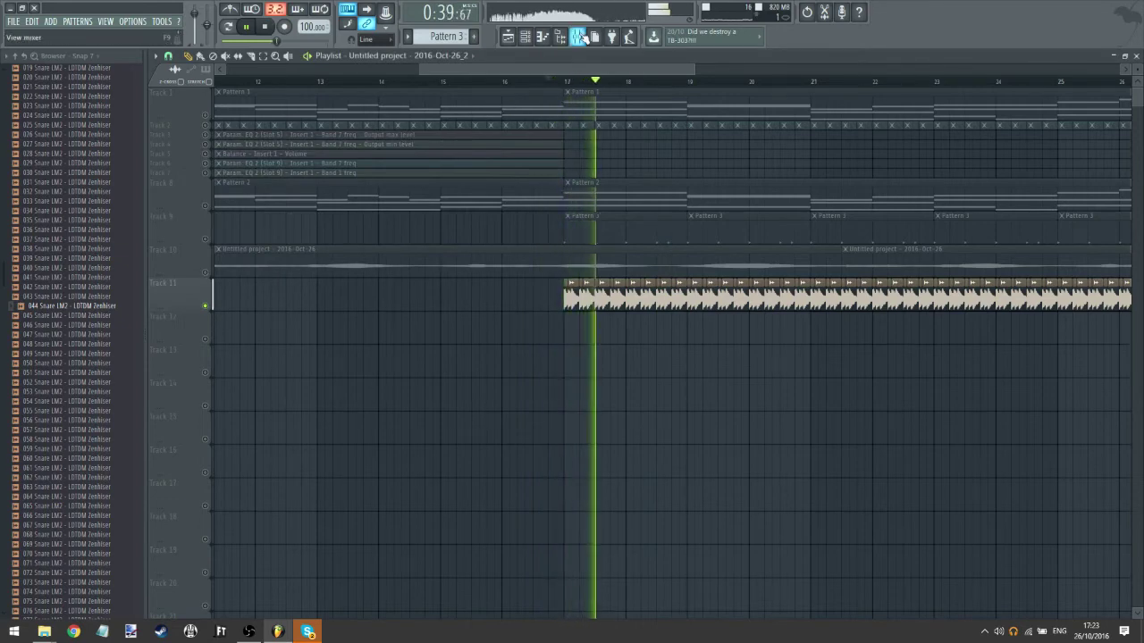
- Bend the compression curve of the High band in insert 7's Maximus downward to about 12% tension
key(F9)
click(1028, 134)
click(1021, 116)
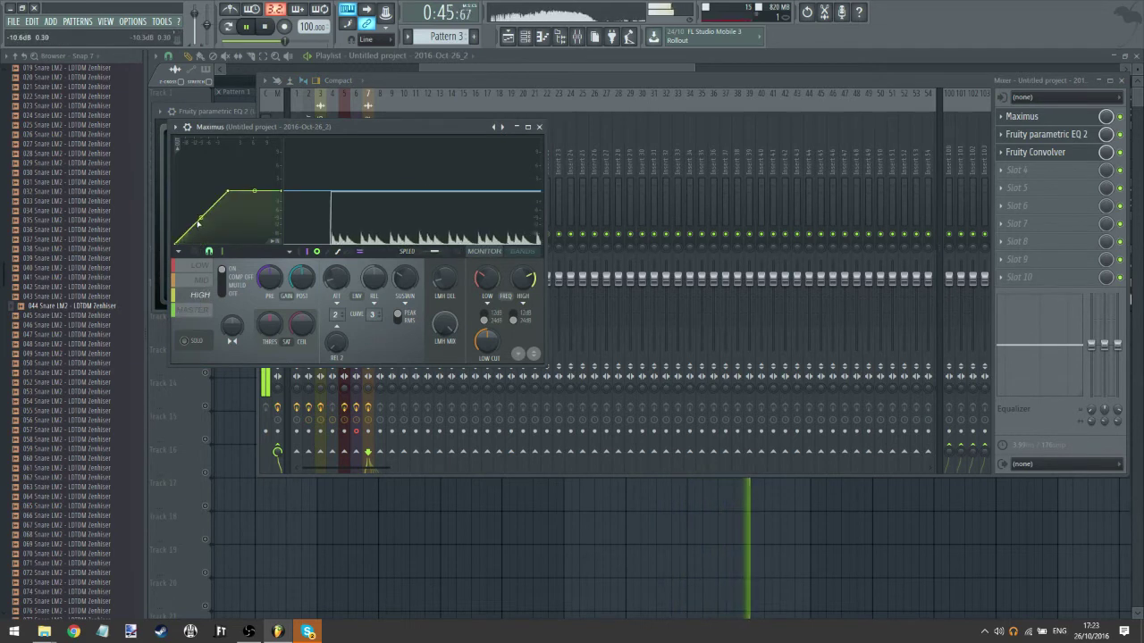
click(199, 294)
drag(201, 190, 201, 230)
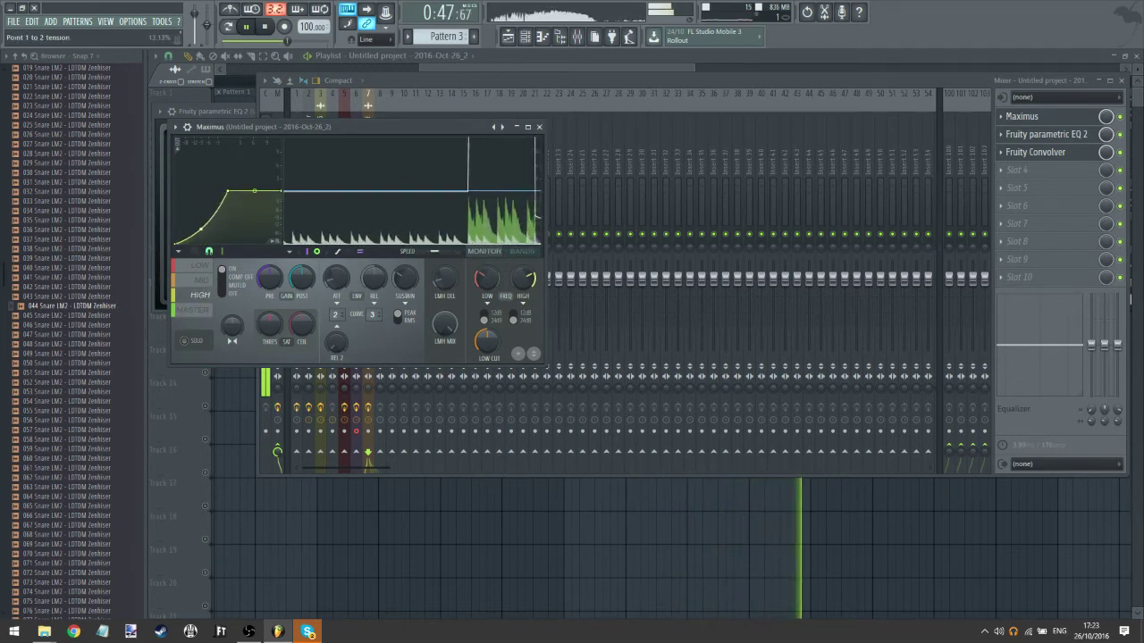
- Reshape the insert 7 EQ by moving the high-cut band higher in frequency and pulling band 1 down
click(1041, 152)
click(1046, 134)
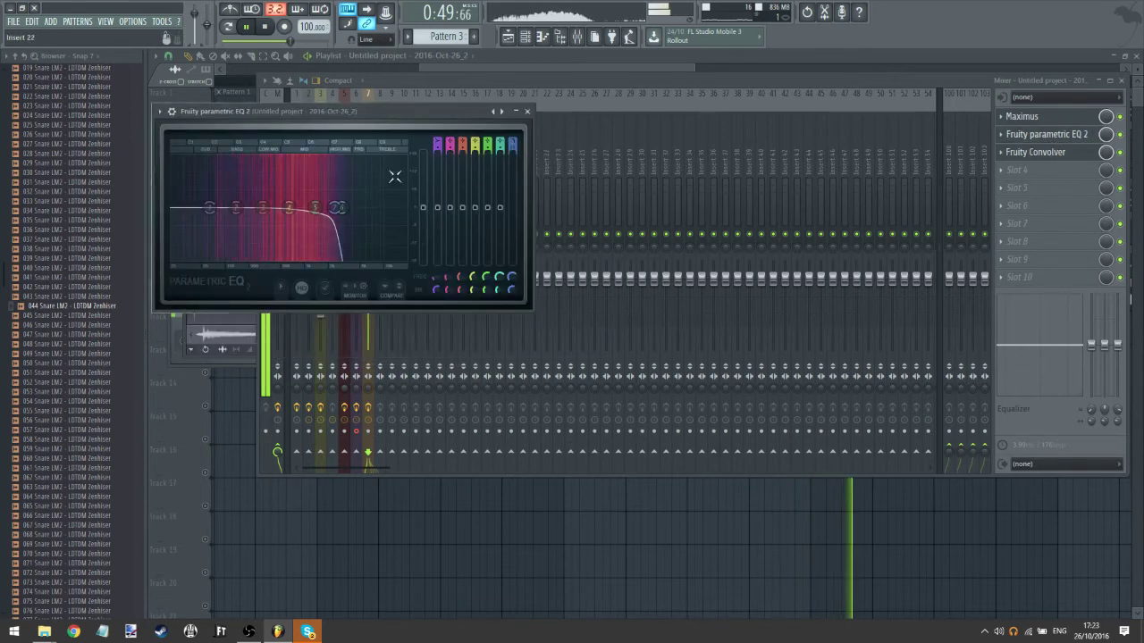
drag(335, 214, 362, 170)
drag(208, 207, 222, 259)
click(505, 68)
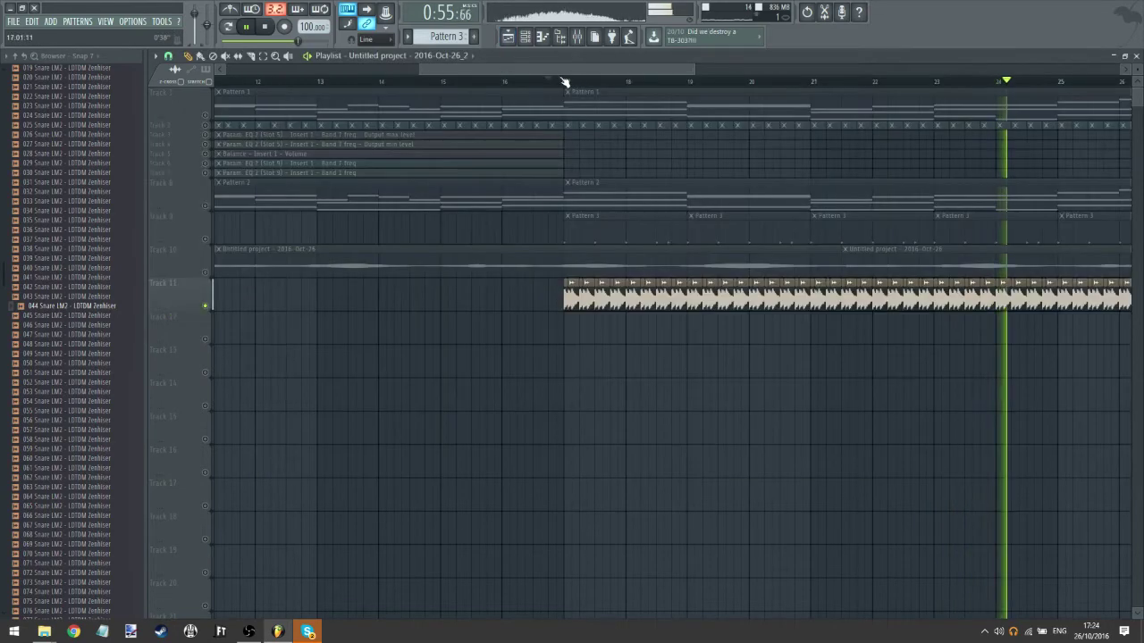
- Bring all tracks back in and replay the mix from shortly before bar 17
click(534, 81)
right_click(207, 116)
right_click(207, 116)
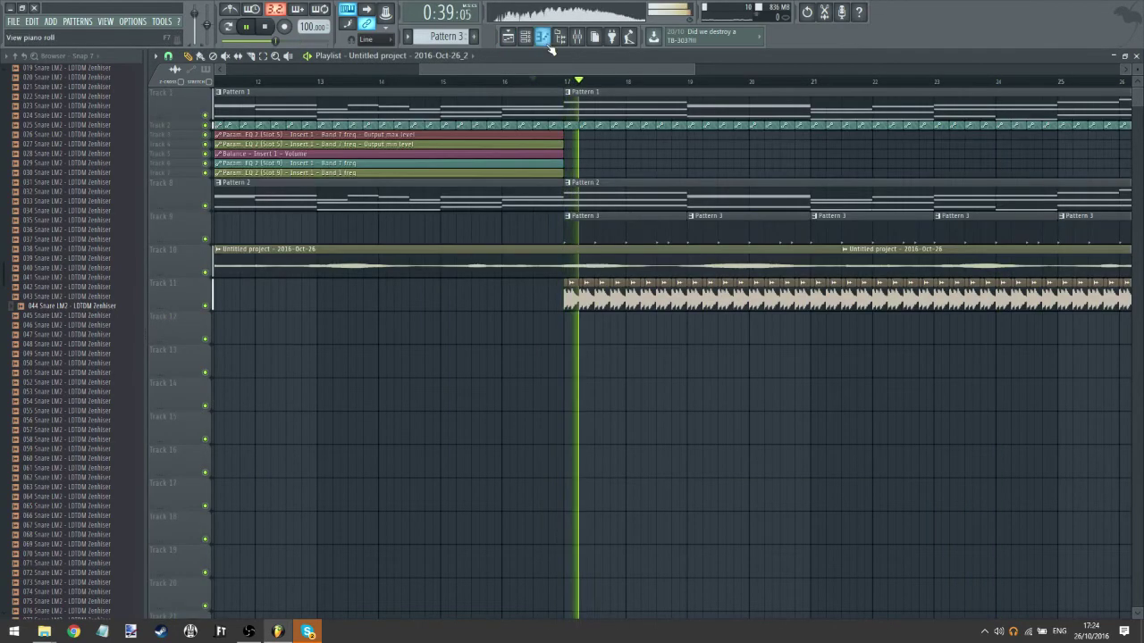
click(547, 81)
drag(684, 416, 497, 416)
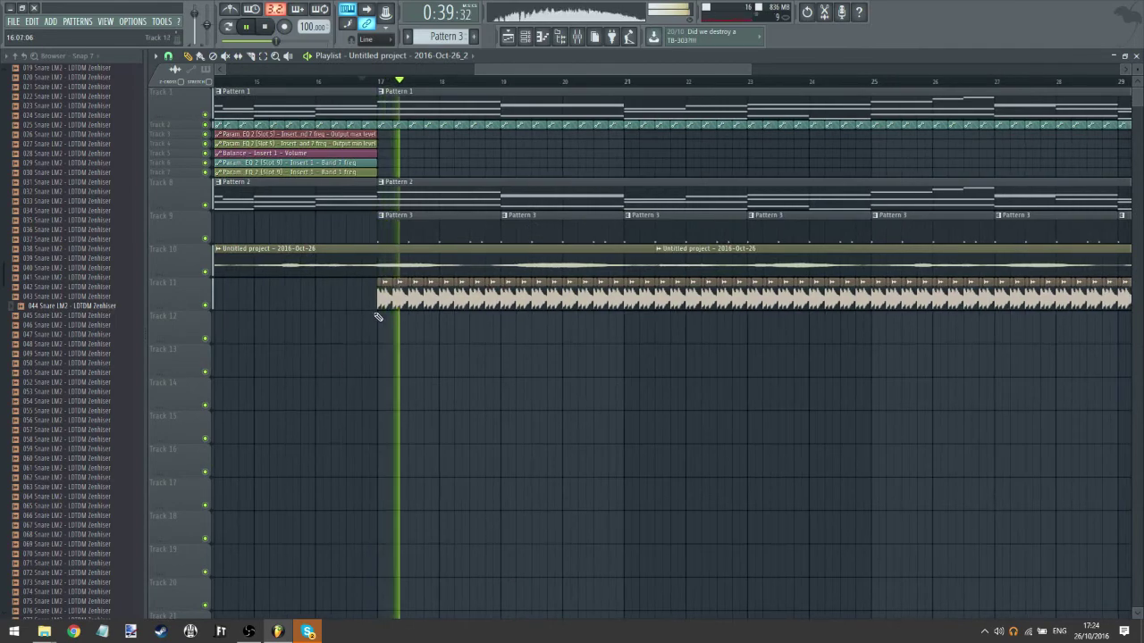
- Lower the volume of mixer insert 3 slightly and raise the volume of insert 7
click(594, 38)
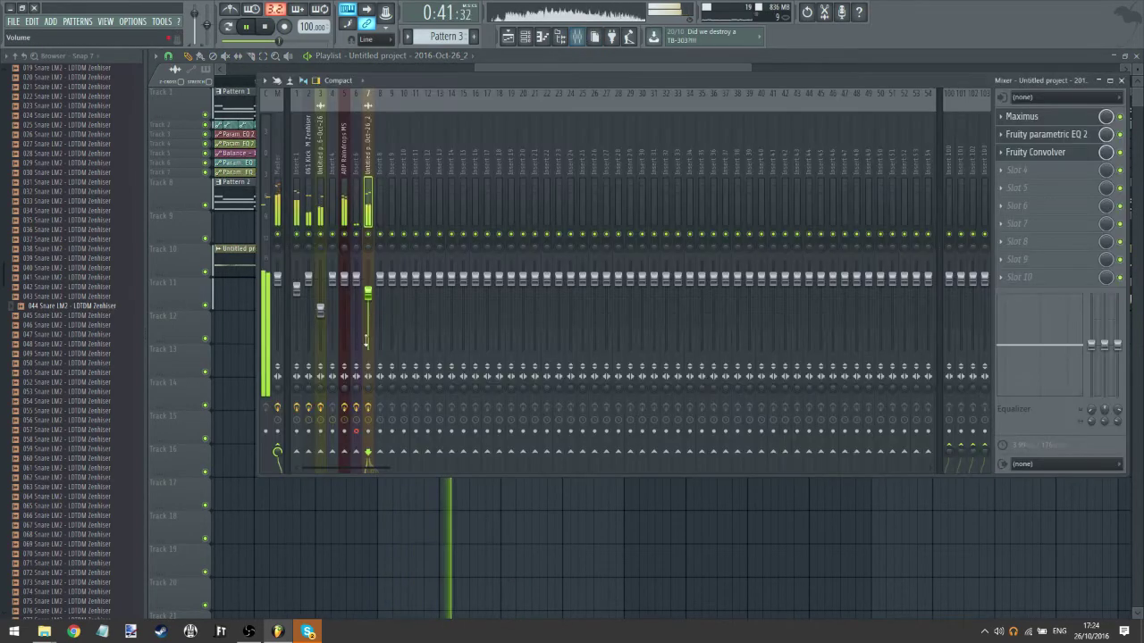
click(327, 312)
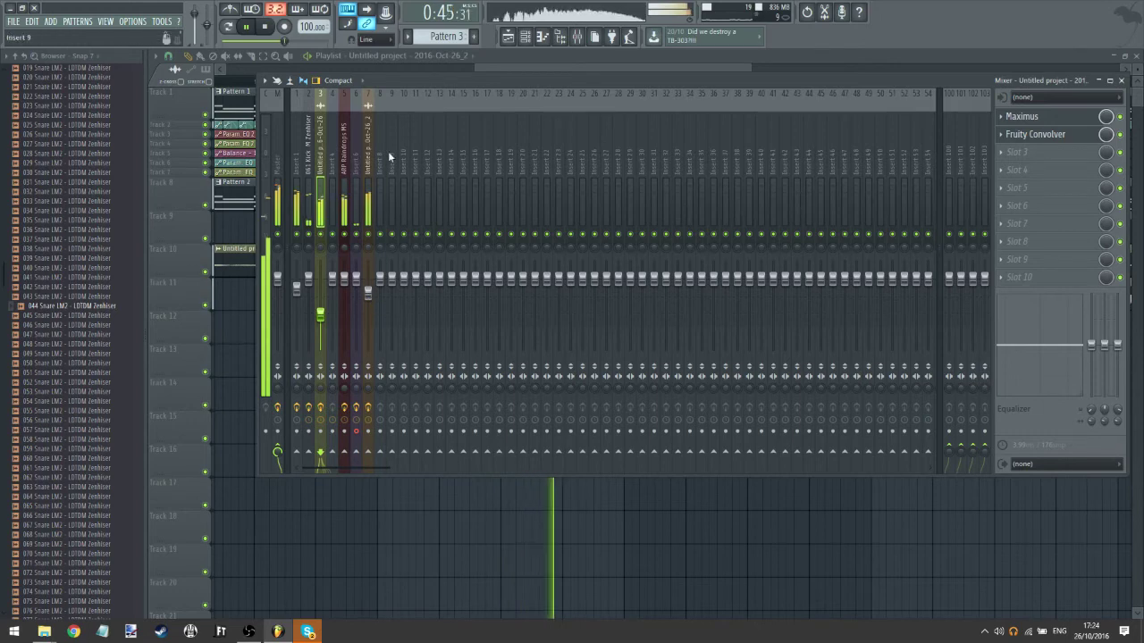
click(367, 198)
- Load Fruity Phaser into the fourth effect slot of insert 7 and set its sweep frequency to about 0.287 Hz
click(1028, 168)
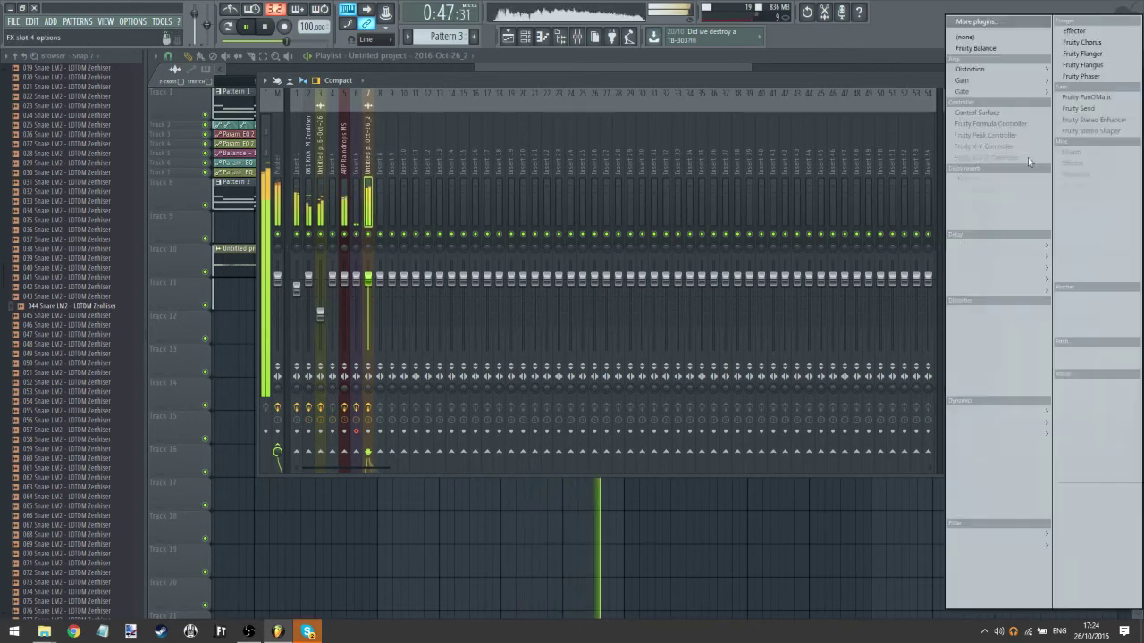
click(1106, 72)
drag(215, 179, 214, 193)
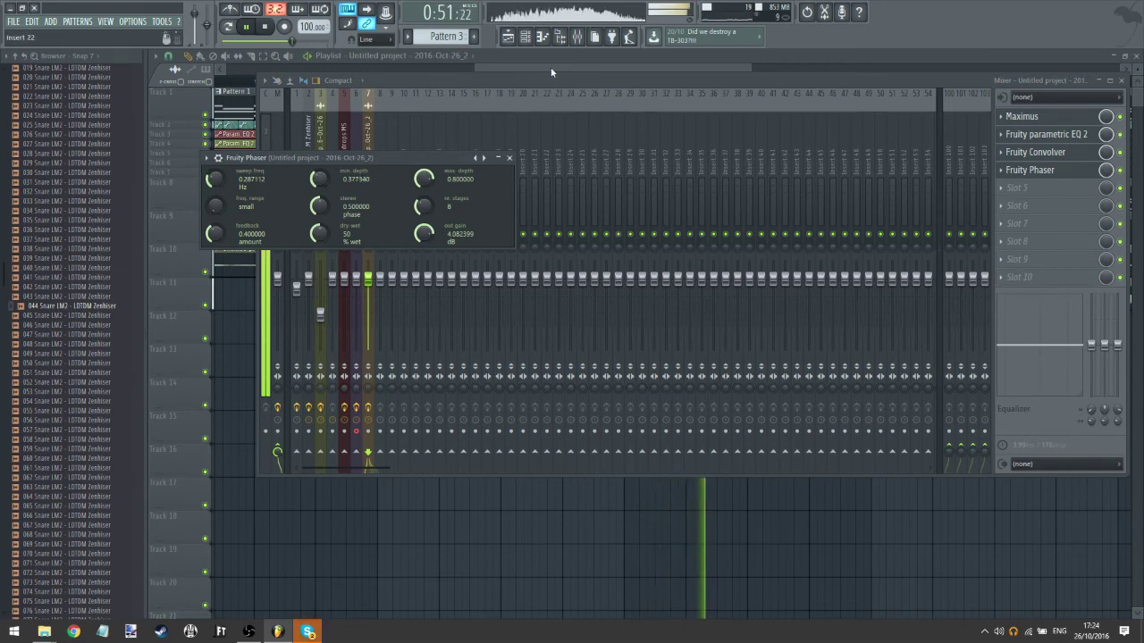
click(576, 38)
click(579, 40)
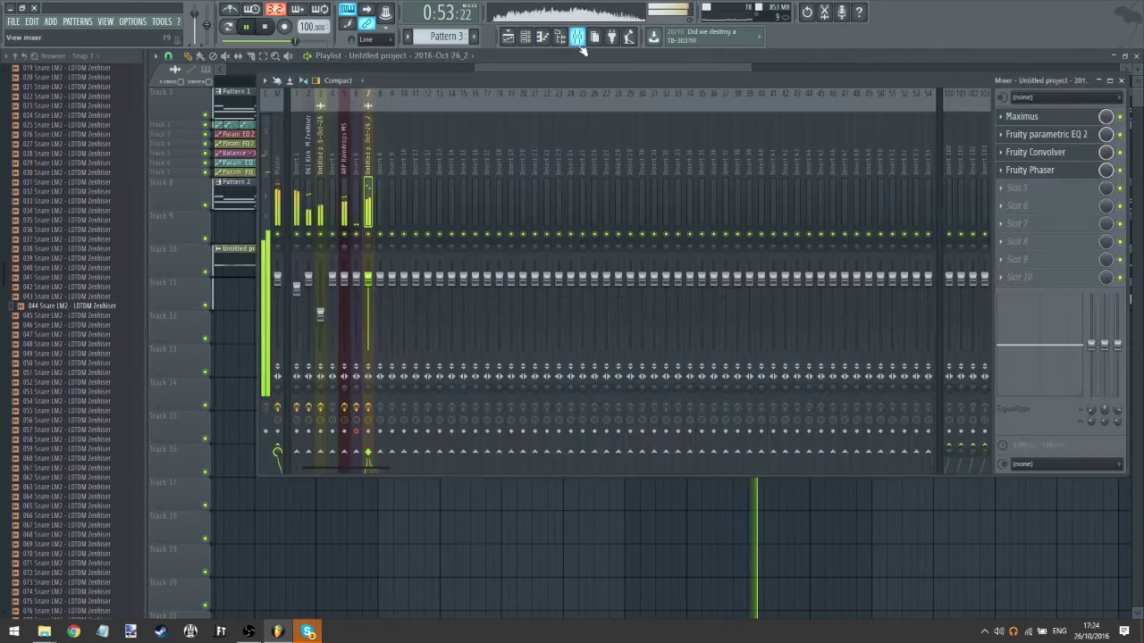
- Lower the volume of mixer insert 7 slightly to balance the processed loop in the mix
drag(368, 280, 368, 289)
click(597, 65)
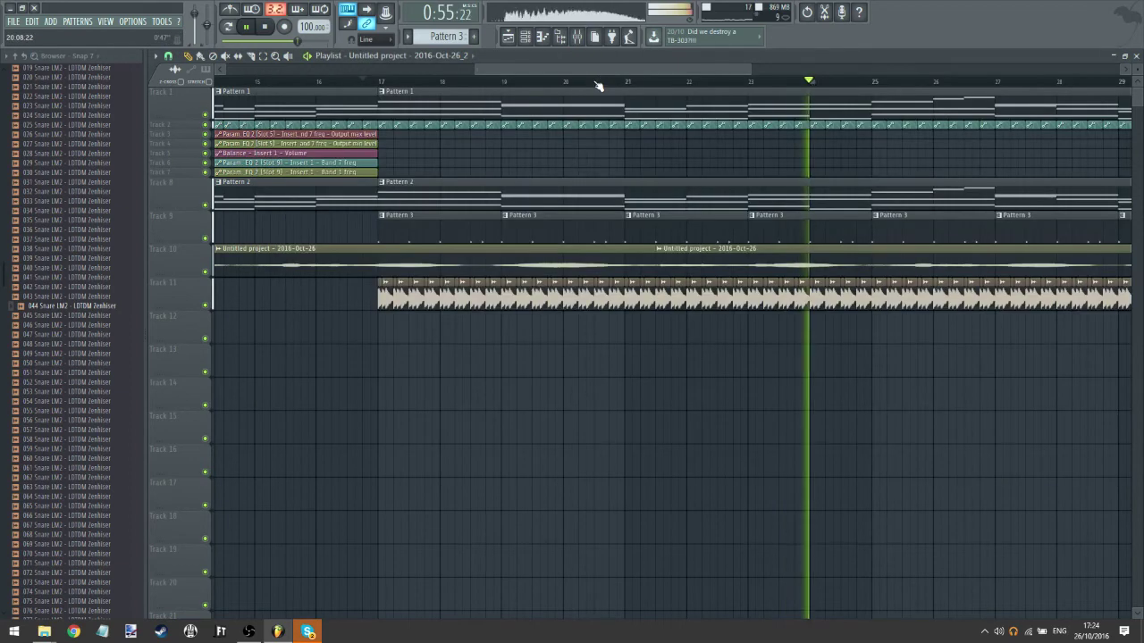
scroll(597, 82, down, 4)
scroll(621, 384, down, 3)
click(576, 37)
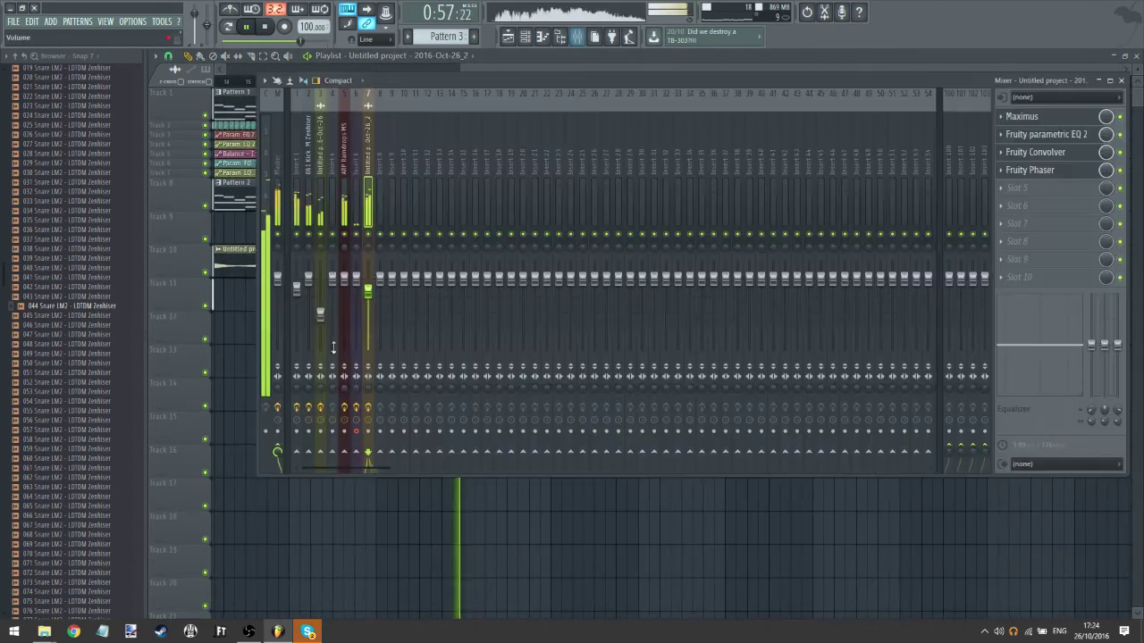
click(560, 68)
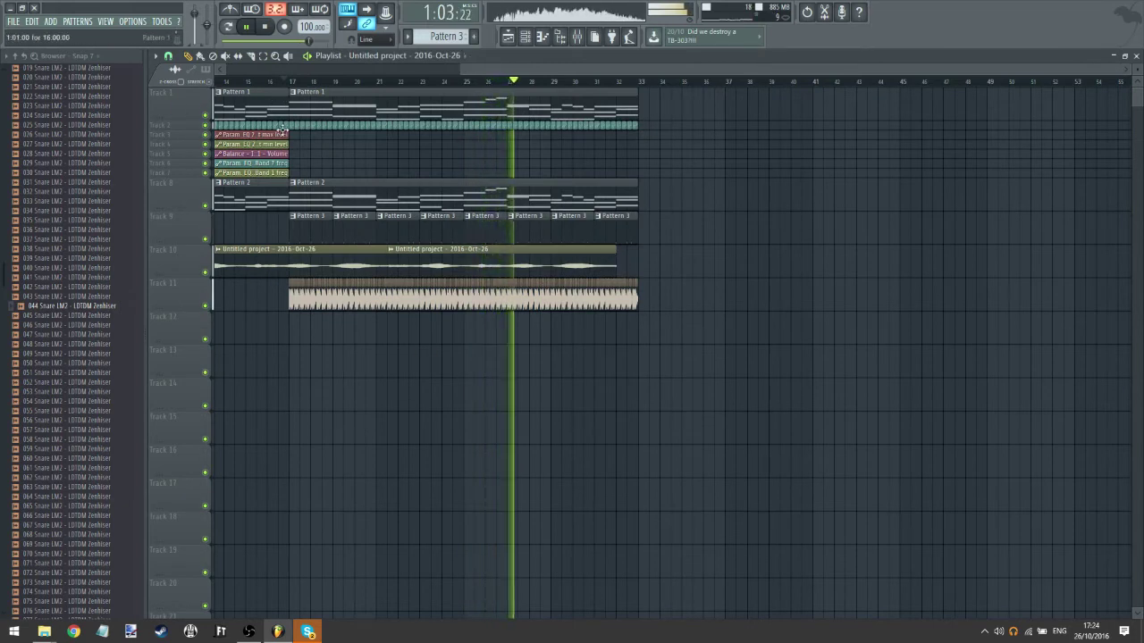
- Lengthen and shift the Track 10 recordings so the three run end to end from bar 1 to bar 33
drag(492, 258, 502, 258)
drag(332, 268, 342, 268)
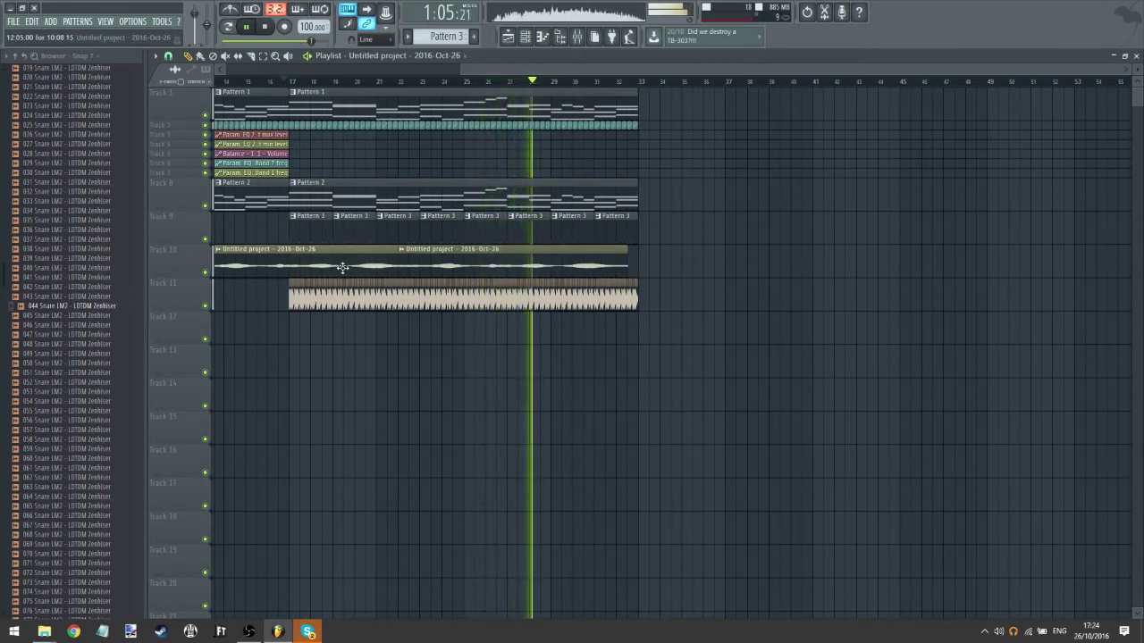
drag(467, 258, 478, 258)
drag(295, 376, 618, 276)
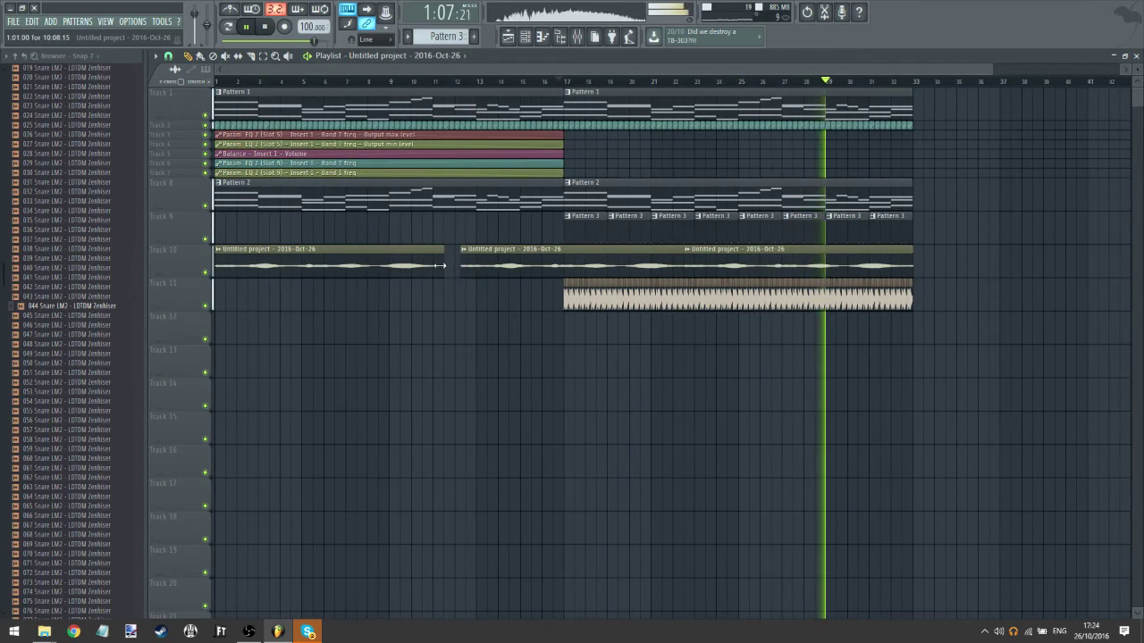
drag(443, 268, 453, 268)
drag(526, 269, 516, 268)
drag(735, 266, 725, 266)
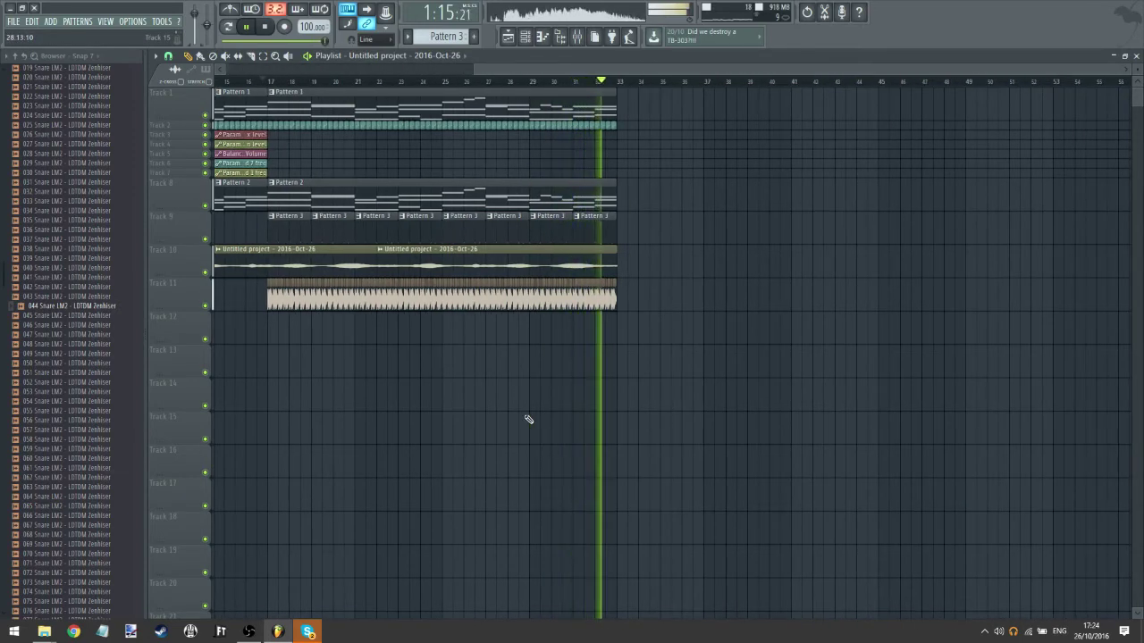
- Listen through the full arrangement from just before bar 17 towards its end at bar 33
click(246, 27)
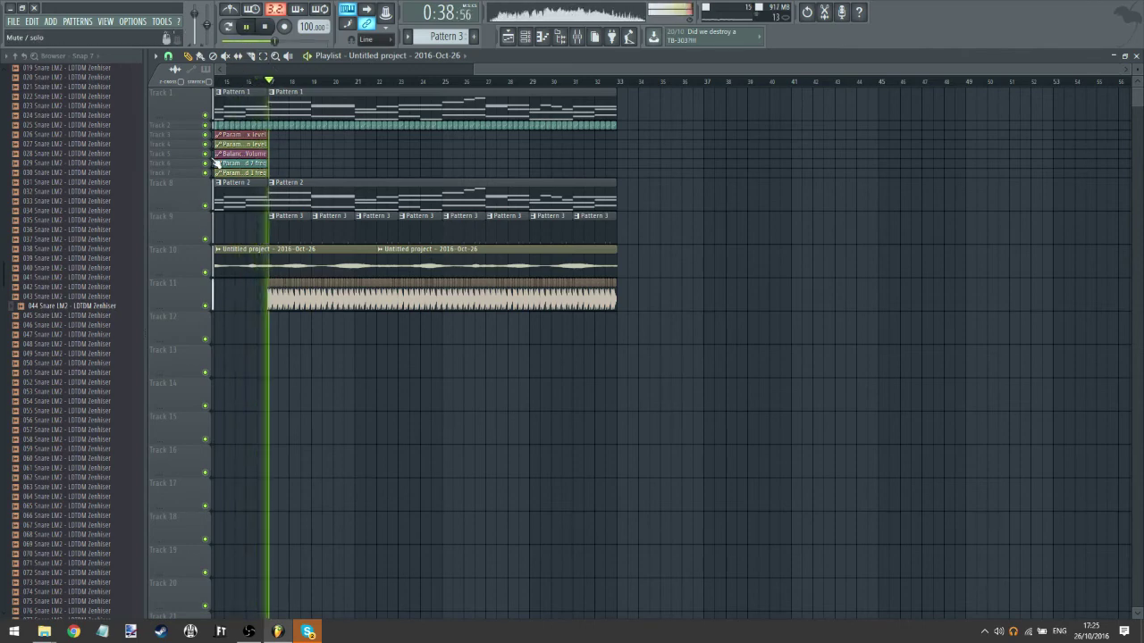
click(256, 82)
scroll(259, 86, up, 4)
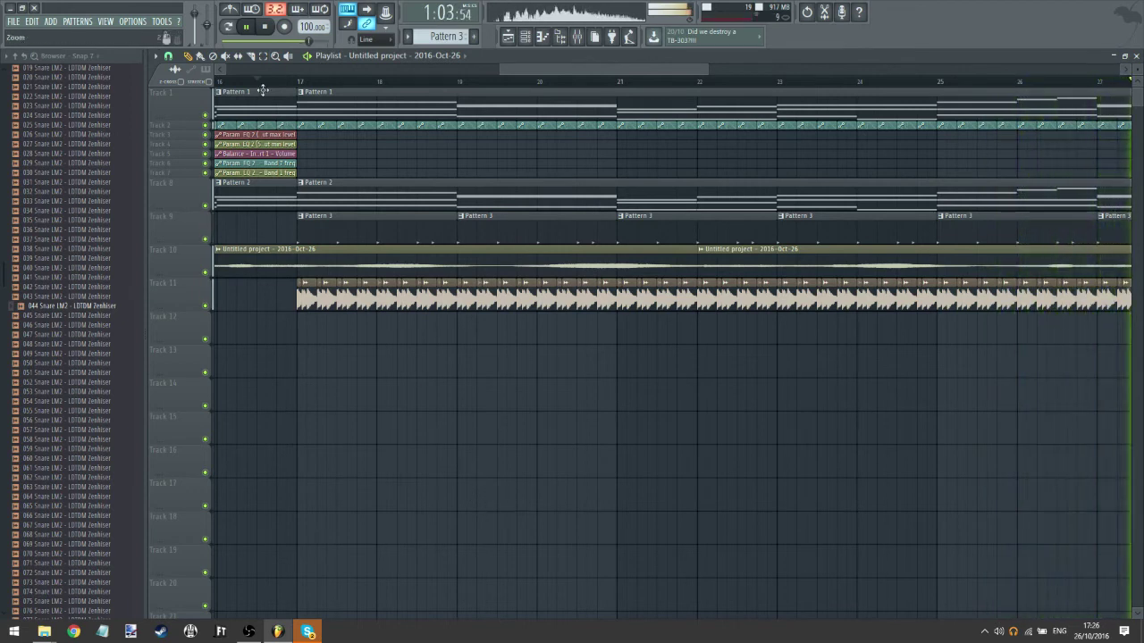
scroll(299, 87, down, 2)
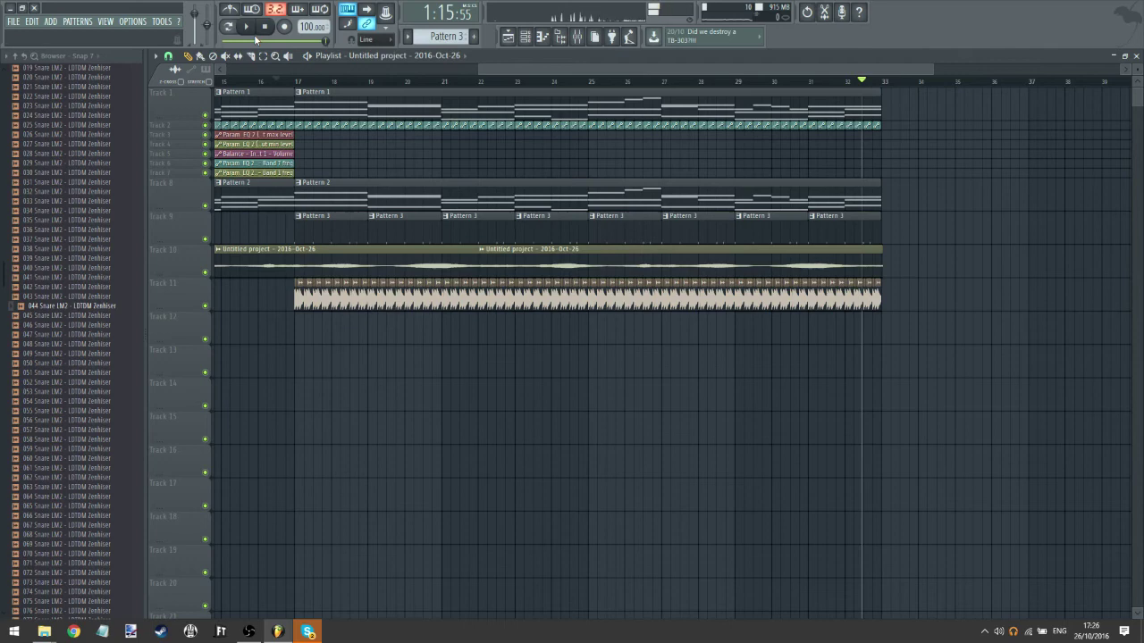
click(244, 28)
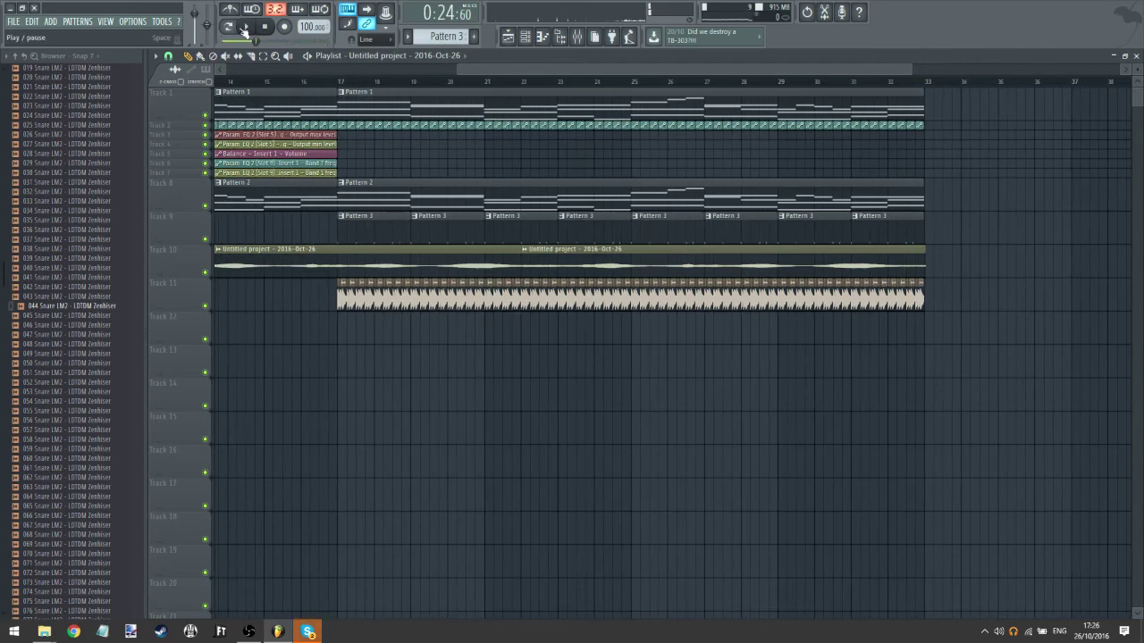
- Open Edison in the first effect slot of mixer insert 6 and arm it for a new recording
click(578, 36)
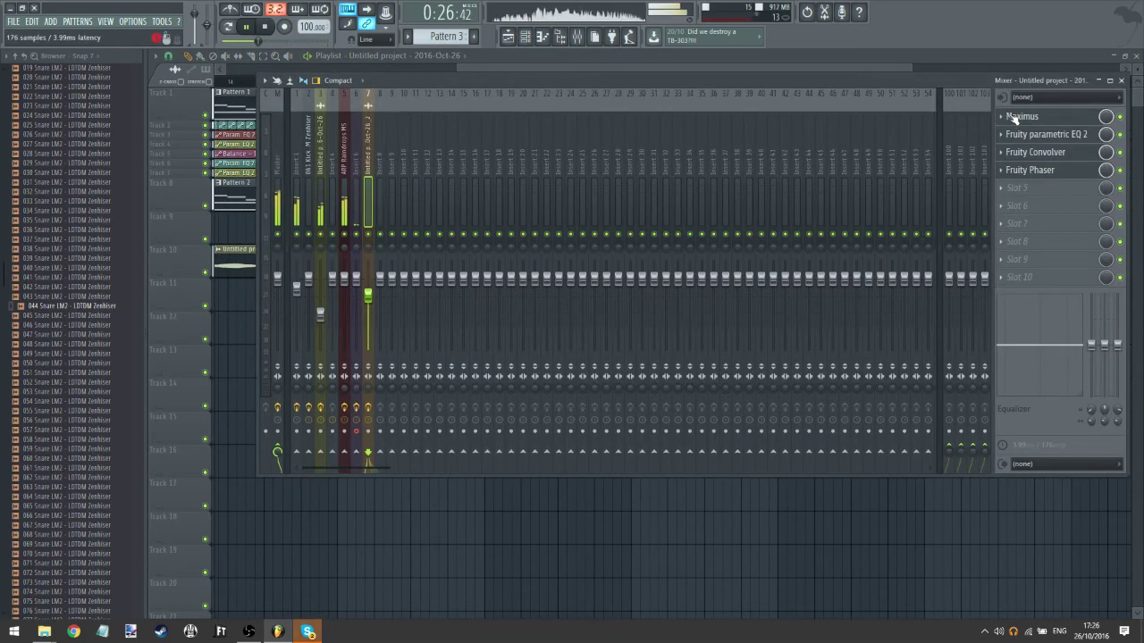
click(355, 154)
click(1072, 134)
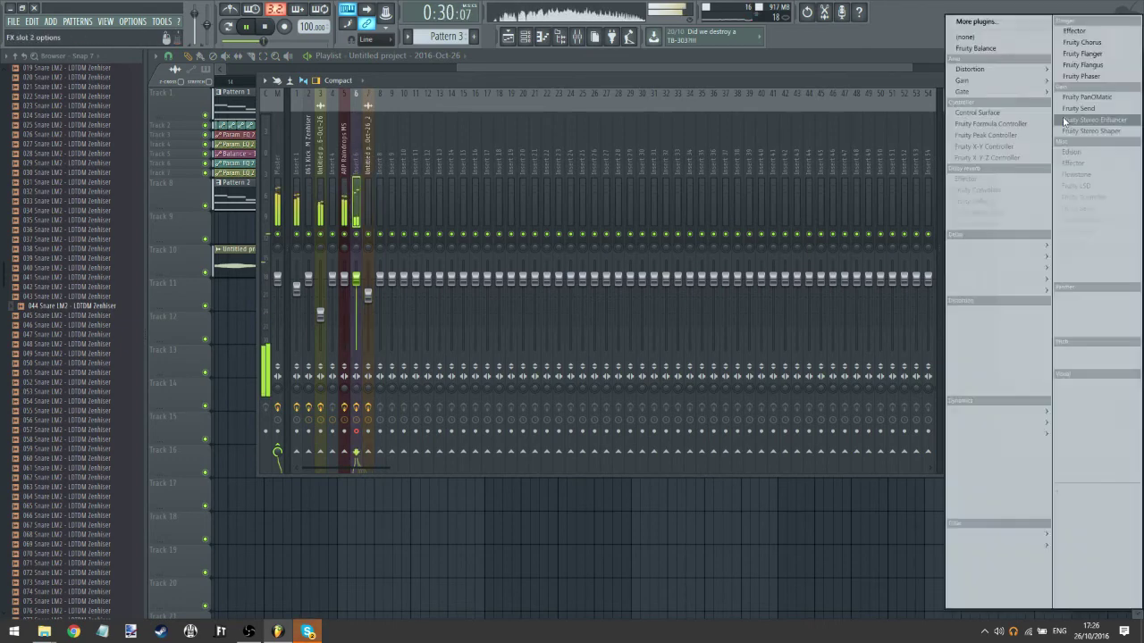
click(1064, 119)
click(1001, 135)
click(1011, 150)
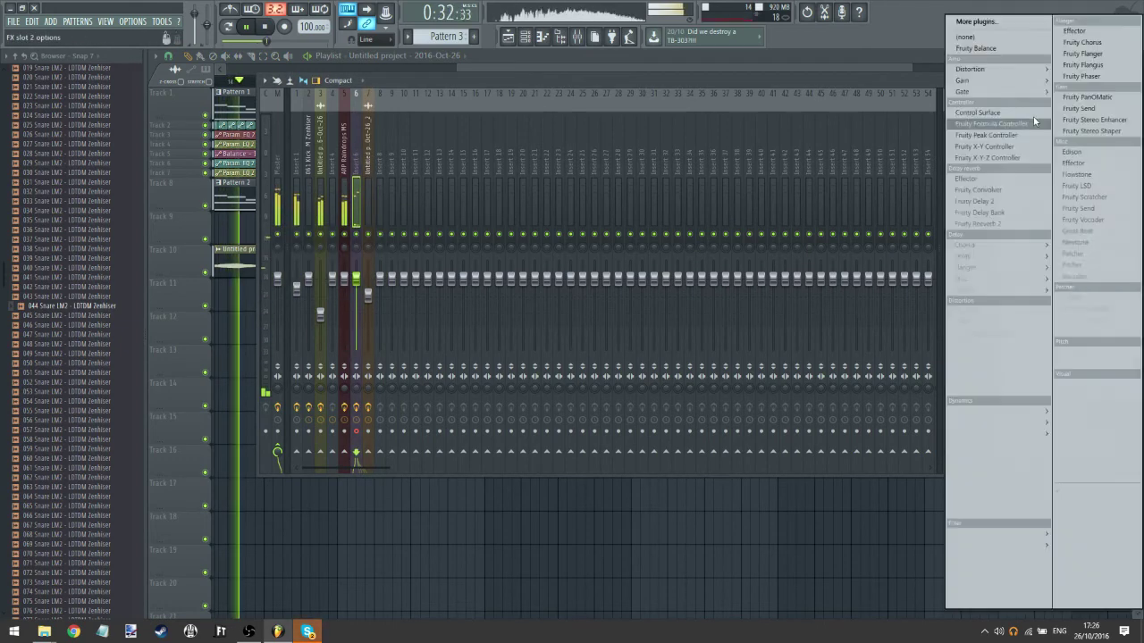
click(978, 38)
click(1054, 120)
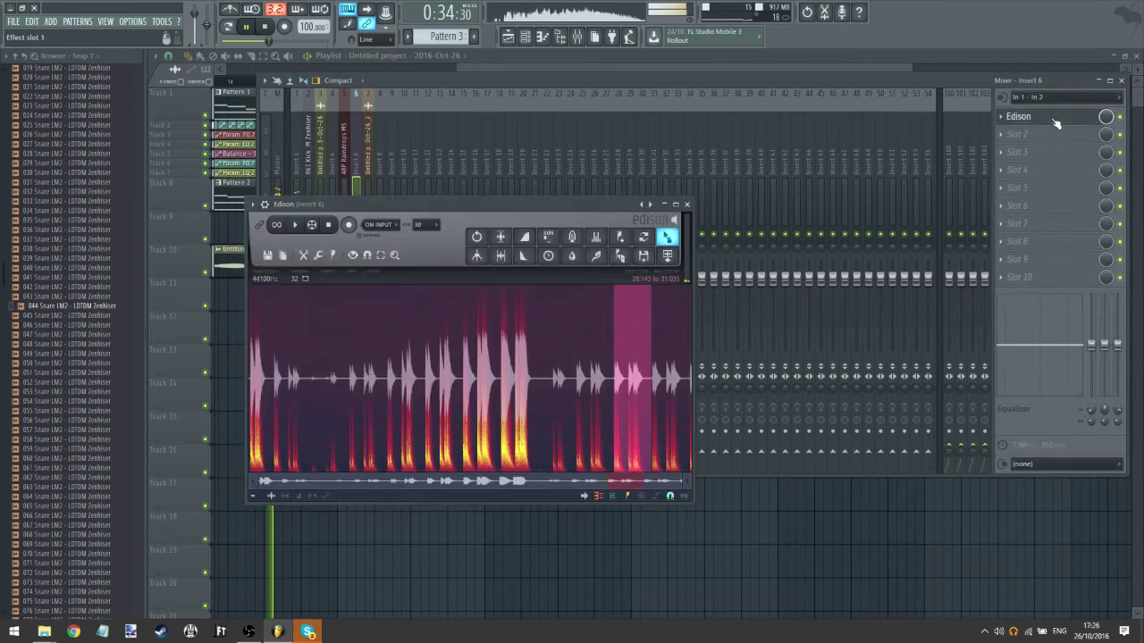
click(350, 226)
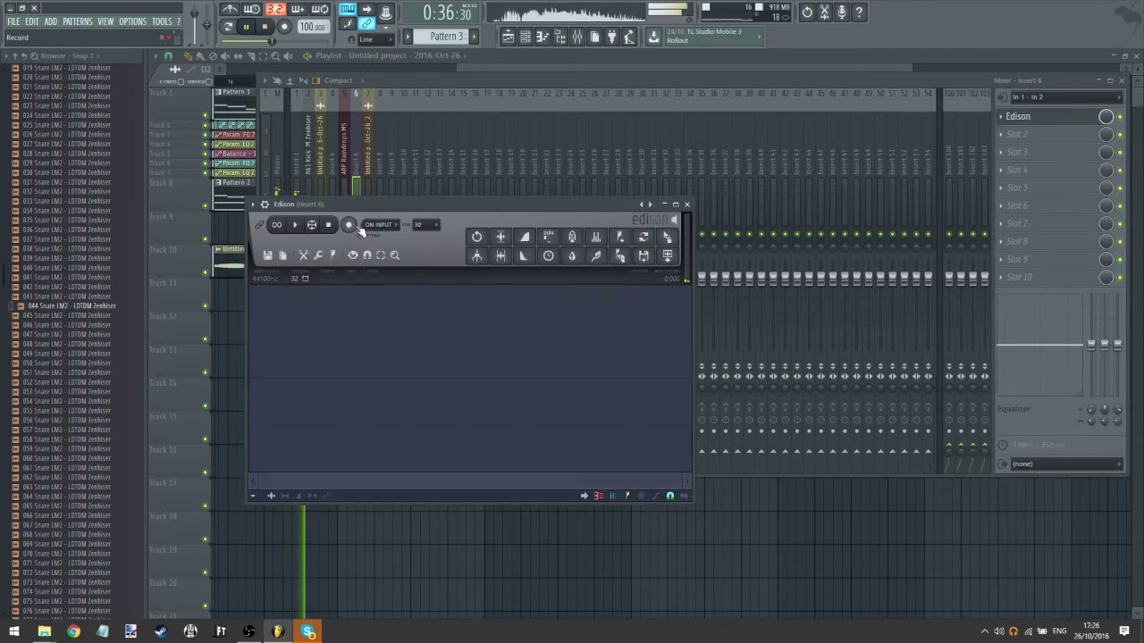
- Record a first take in Edison over the playing arrangement and stop the recording
click(316, 55)
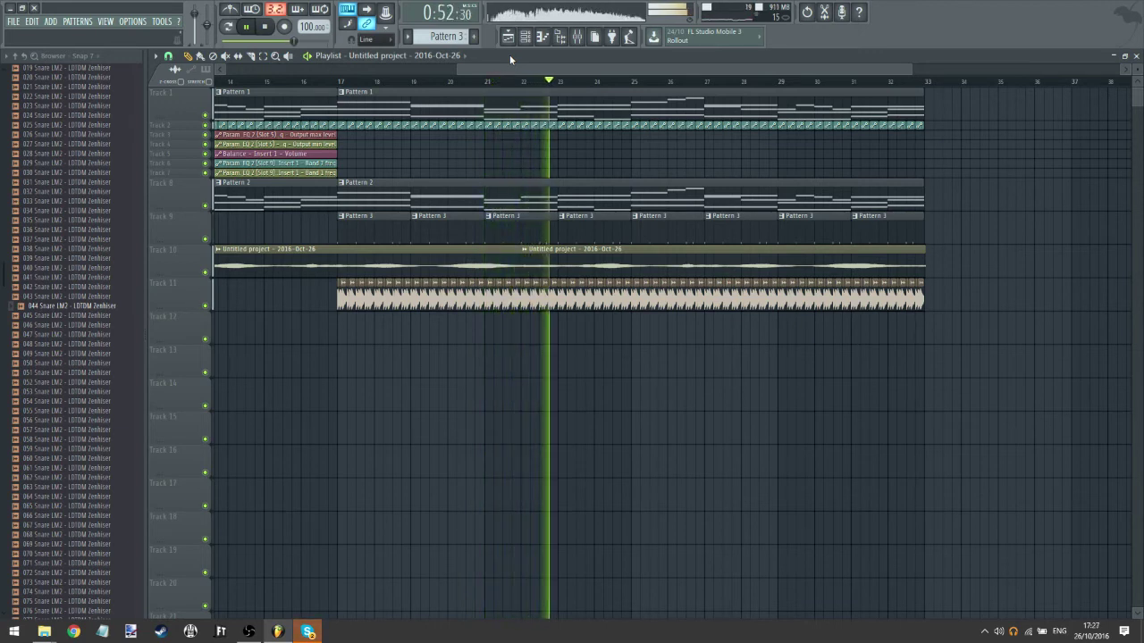
click(581, 41)
click(1019, 117)
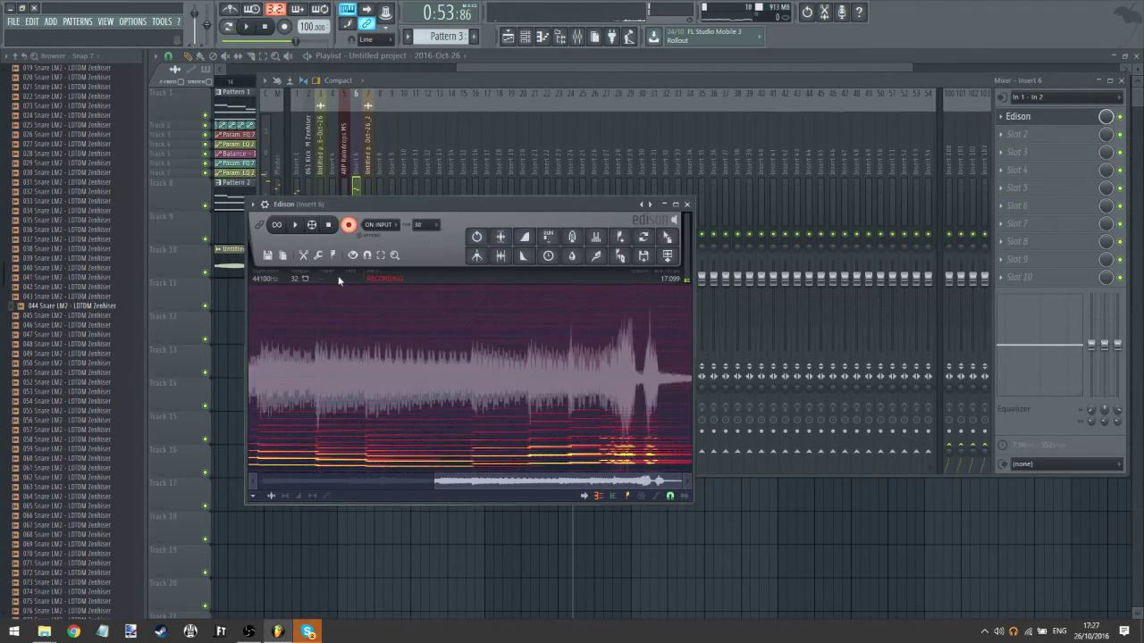
click(349, 224)
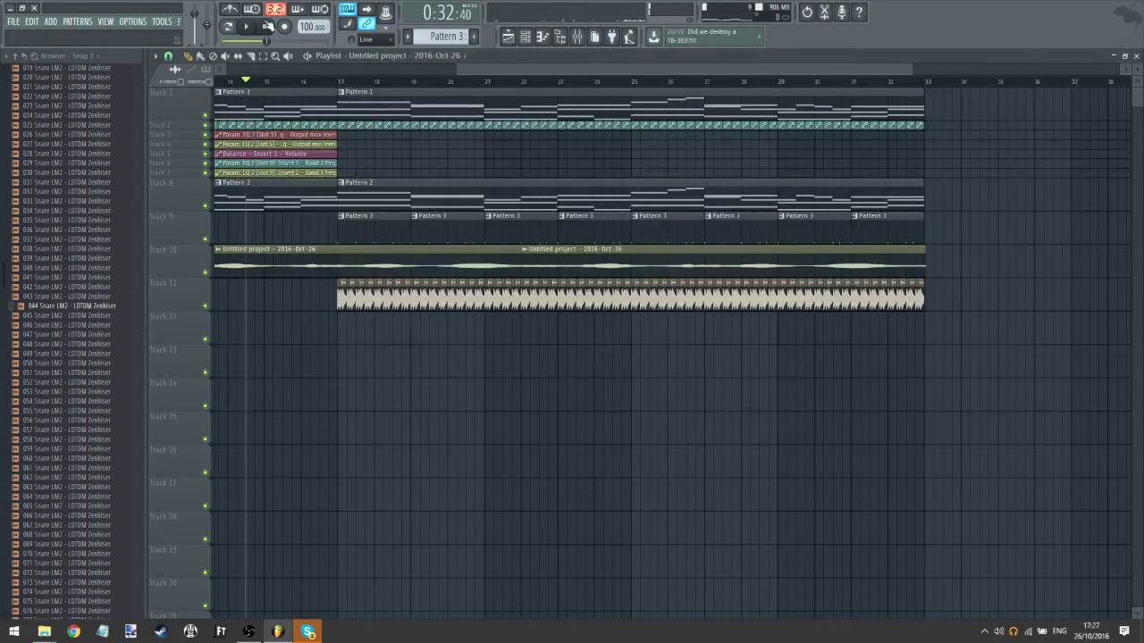
- Restart playback, re-arm Edison on insert 6 and record another take over the arrangement
key(space)
click(587, 42)
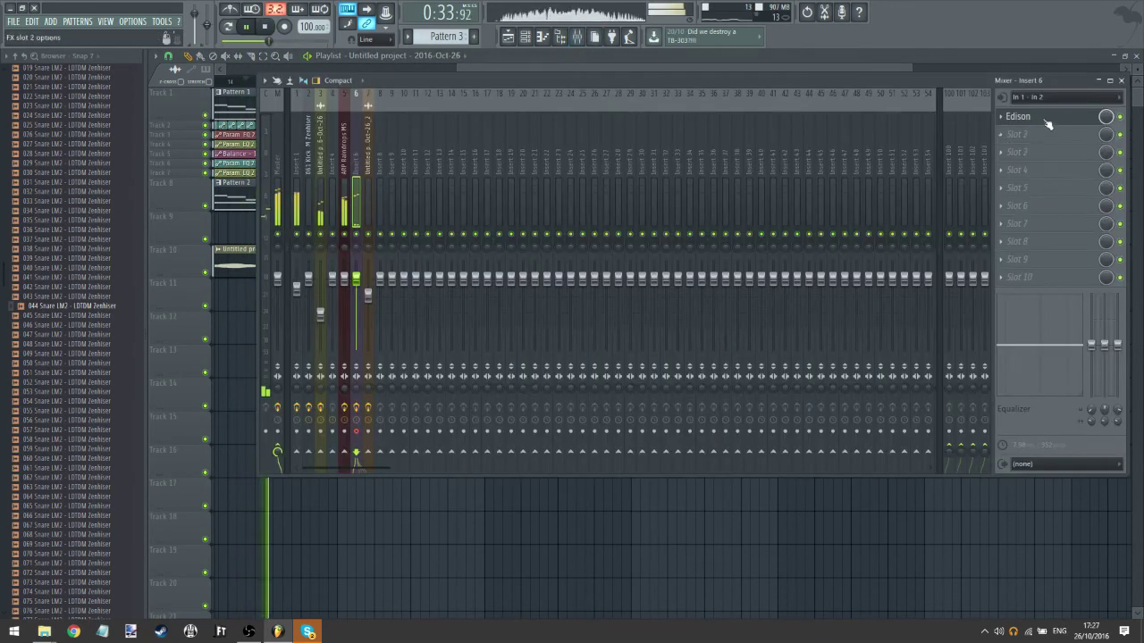
click(1040, 120)
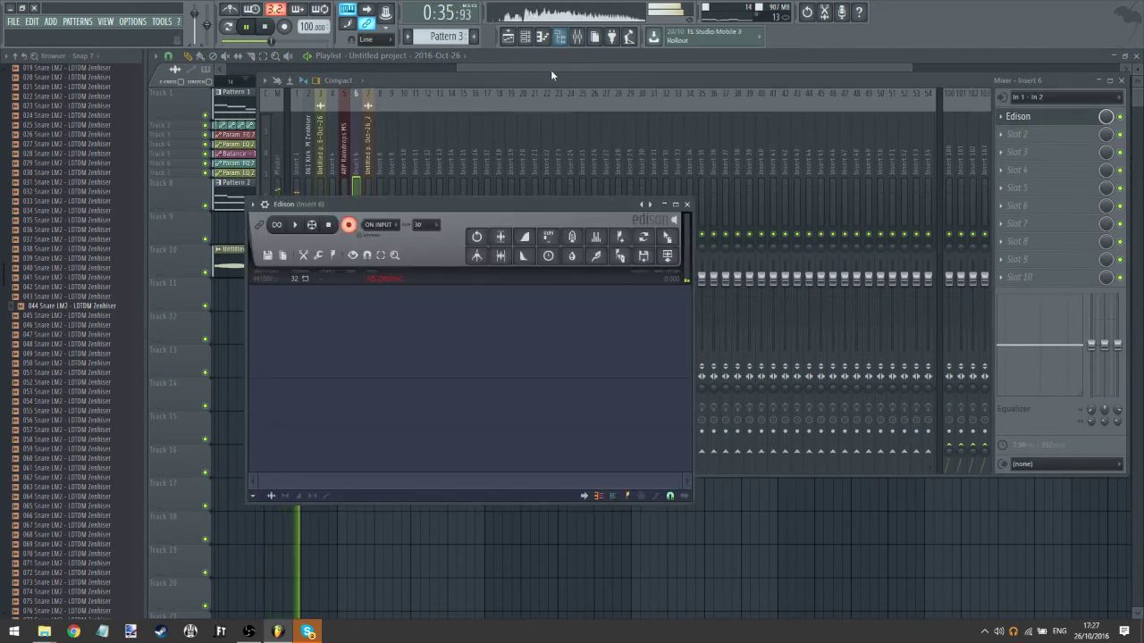
click(548, 67)
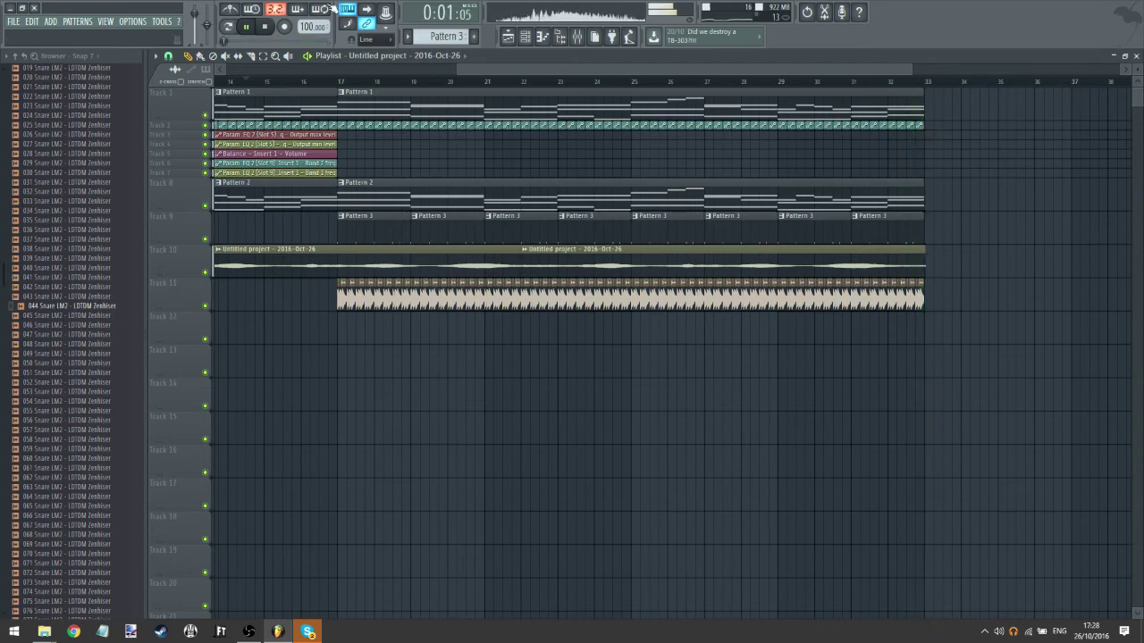
- Stop the Edison recording and place the recorded take on Track 12 at bar 17
click(578, 37)
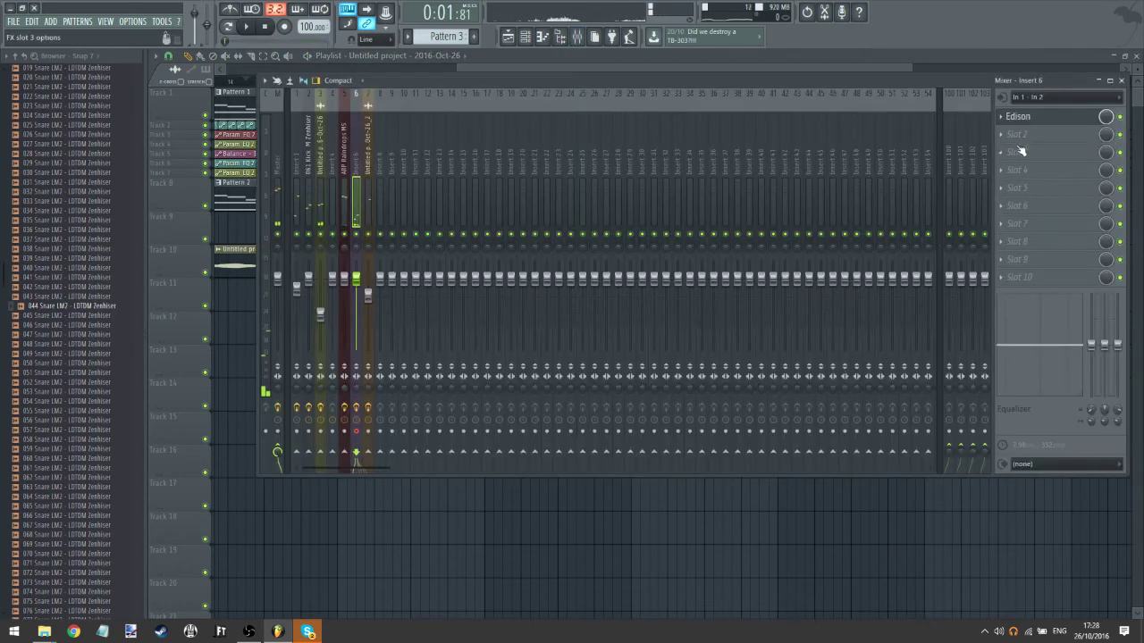
click(1022, 126)
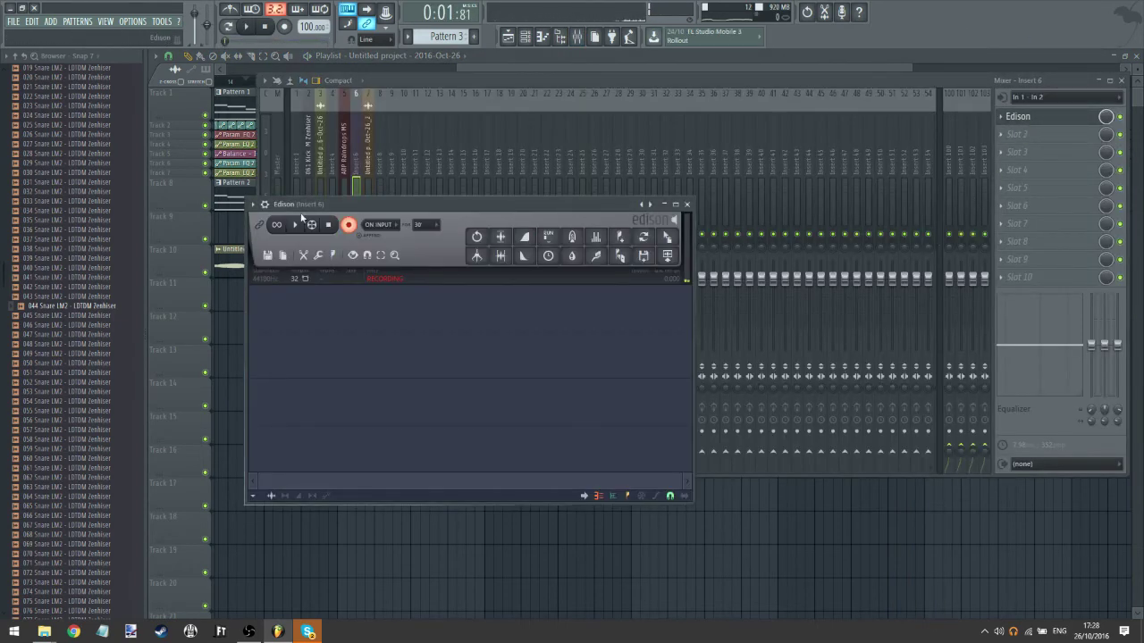
click(354, 228)
drag(665, 257, 394, 341)
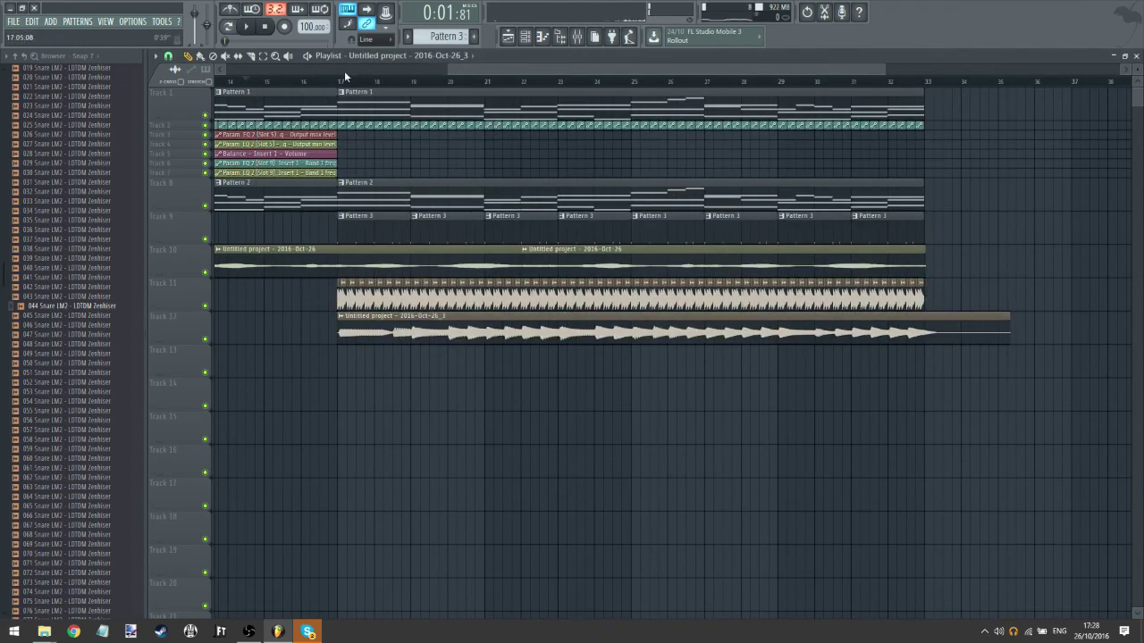
- Play from just before bar 17 and nudge the Track 12 recording slightly earlier to sit in time
key(space)
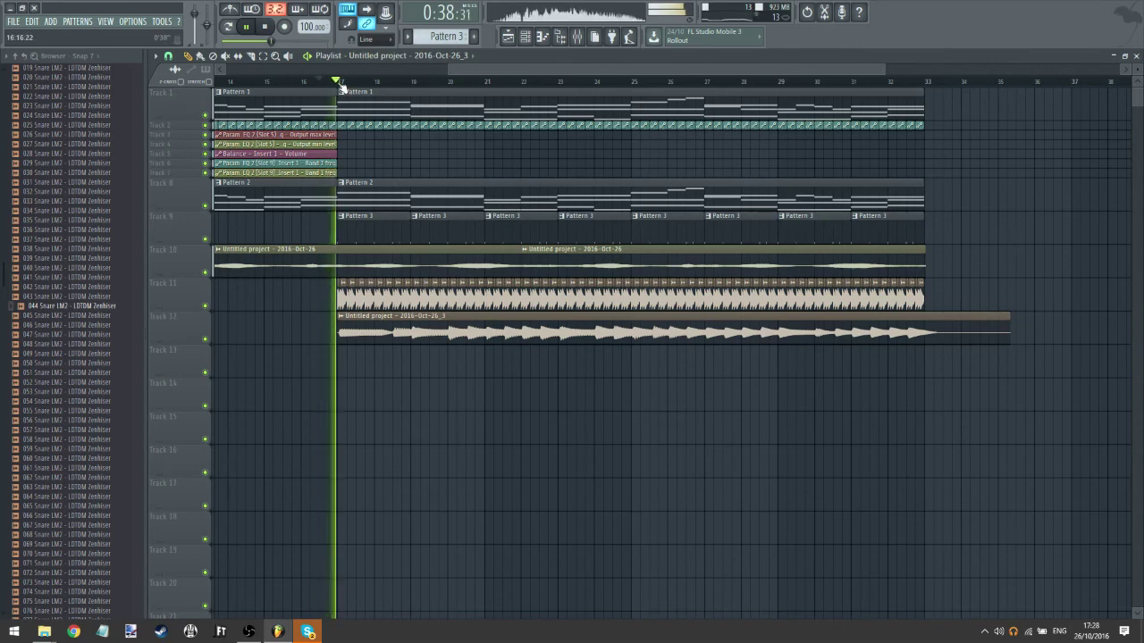
scroll(333, 93, up, 5)
drag(429, 322, 420, 322)
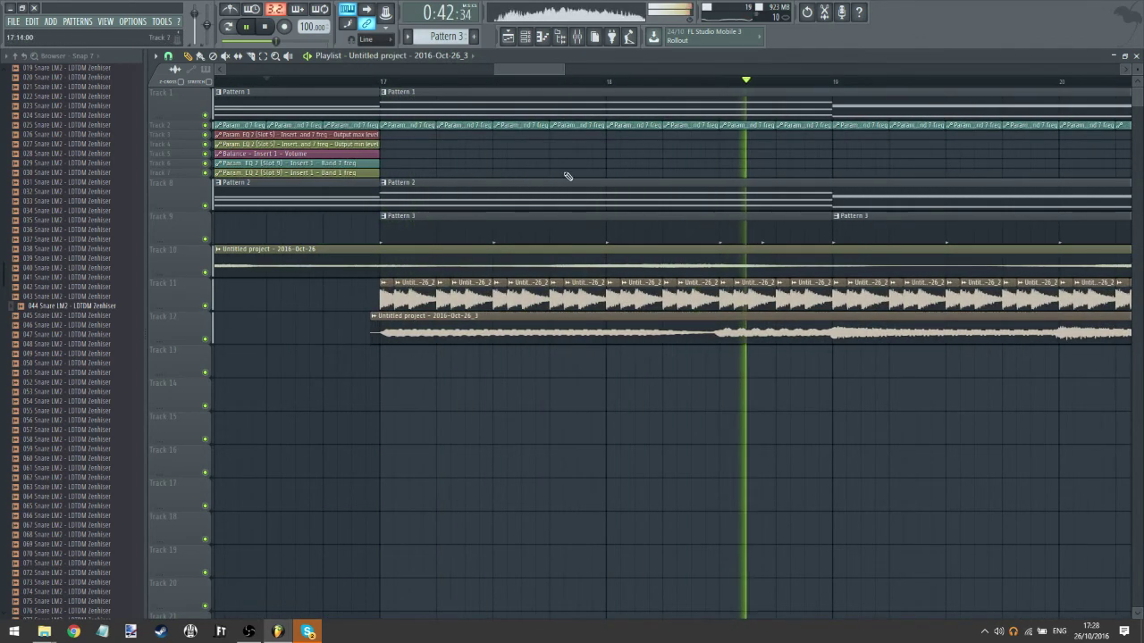
scroll(645, 88, down, 5)
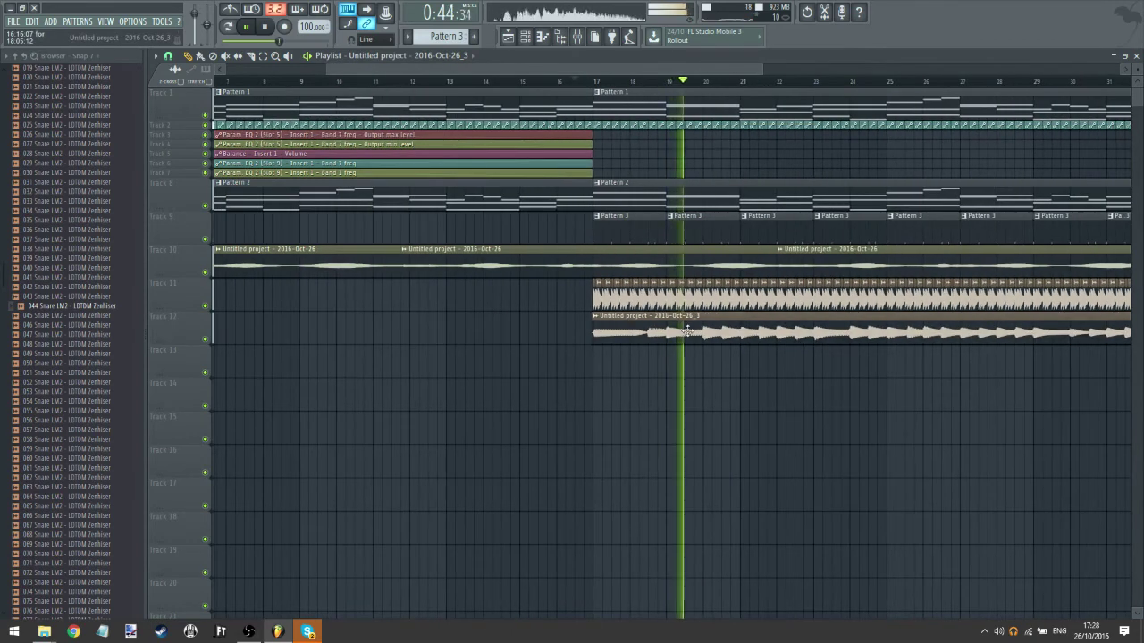
- Route the Track 12 recording to mixer insert 8 and load Fruity Convolver and Fruity Flanger into its first two effect slots
double_click(615, 327)
key(F9)
click(1002, 117)
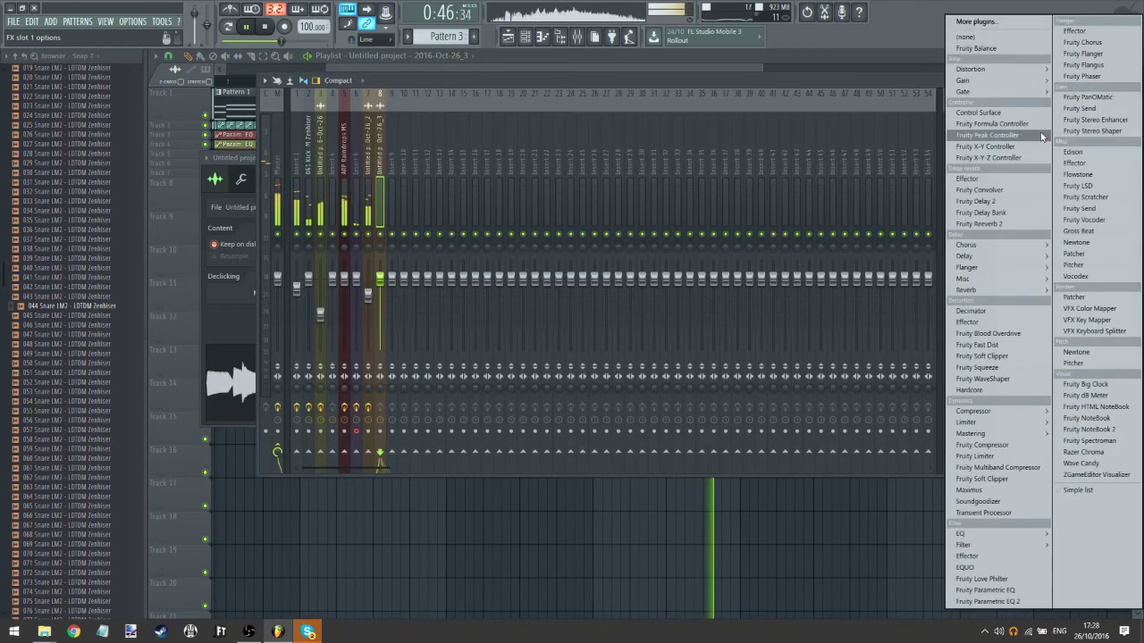
click(997, 189)
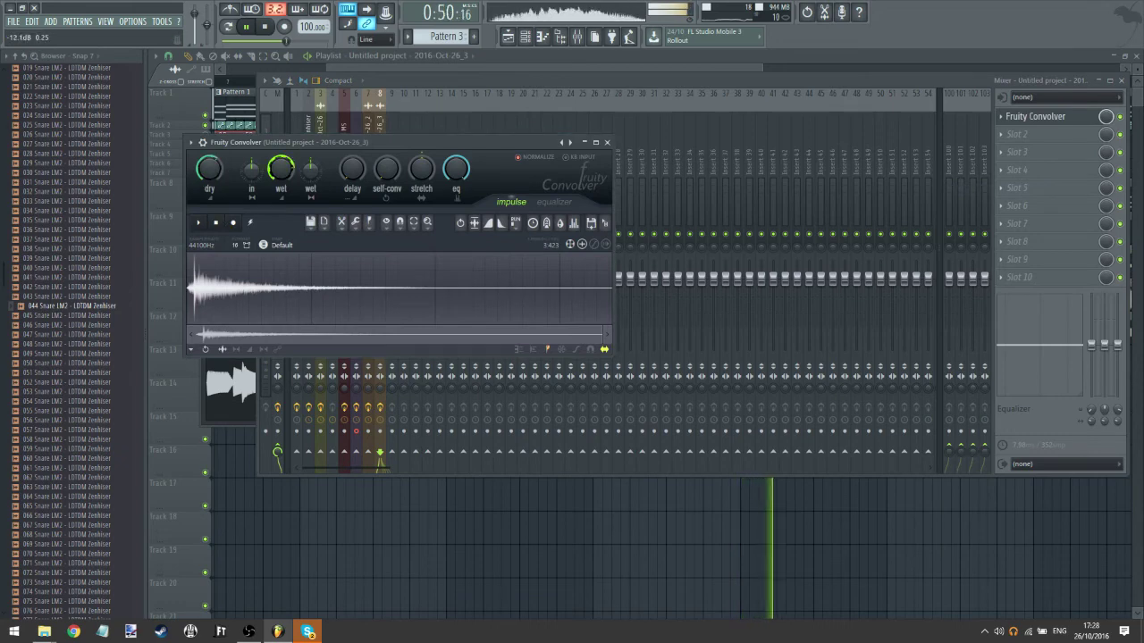
click(1004, 139)
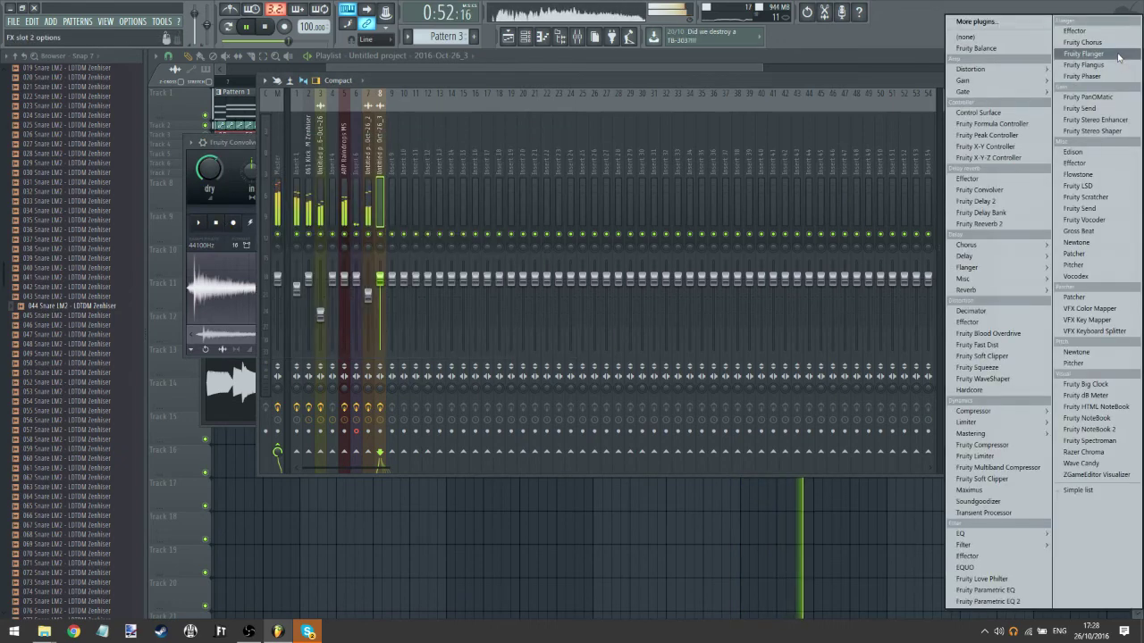
click(1084, 53)
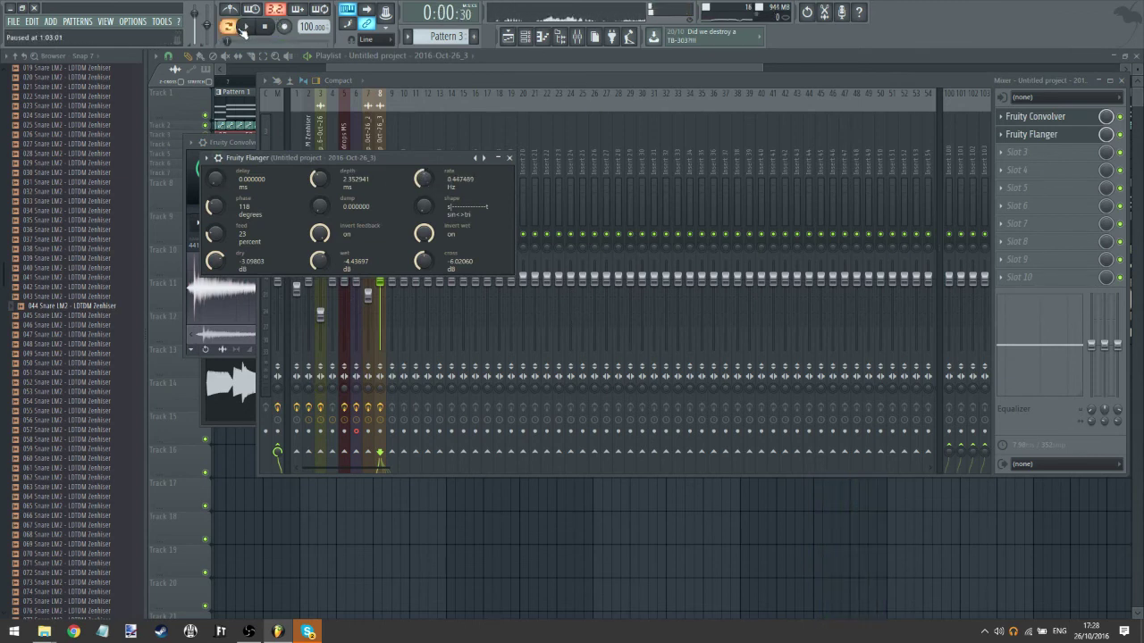
- Replay from bar 17, review both effects on insert 8 and lower its volume to about 51% (-12.5 dB)
click(448, 69)
click(596, 82)
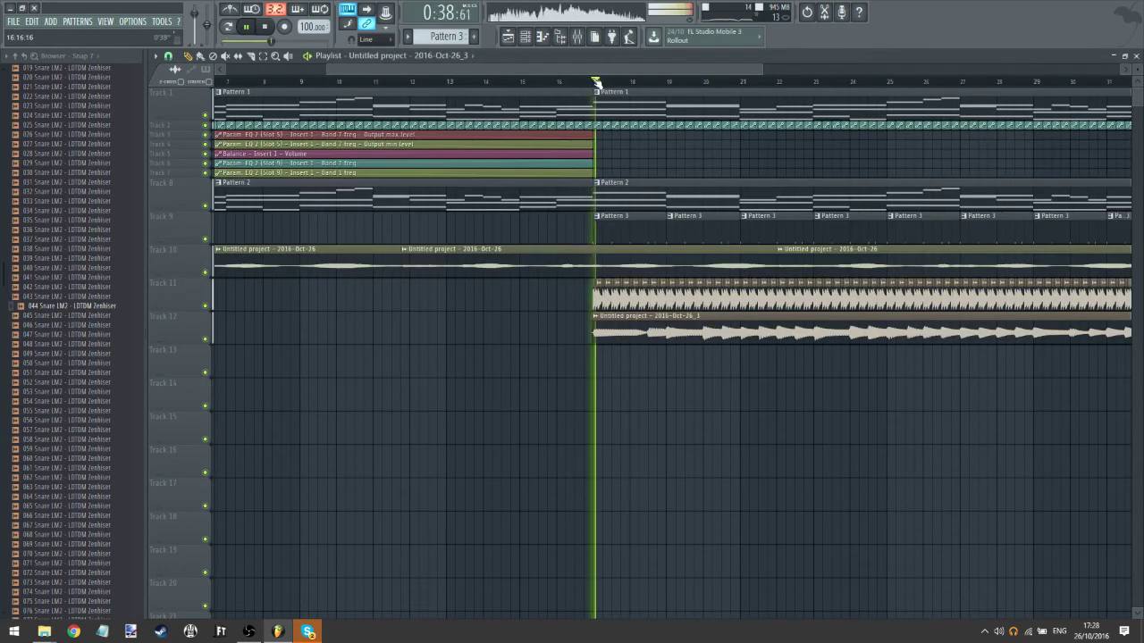
click(577, 36)
click(1047, 118)
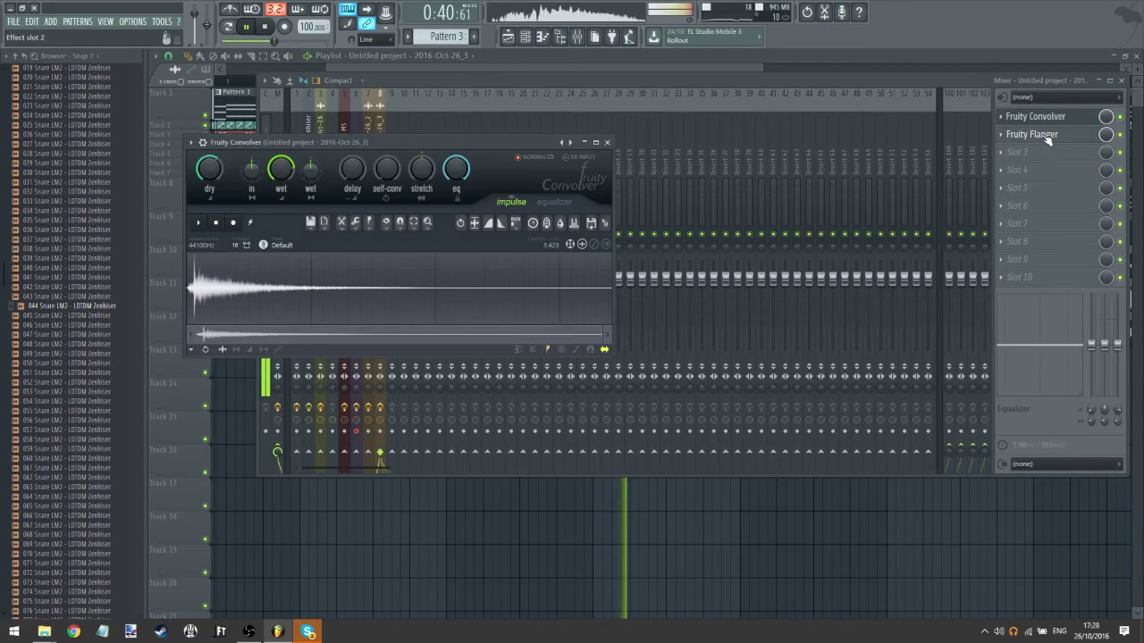
click(1052, 134)
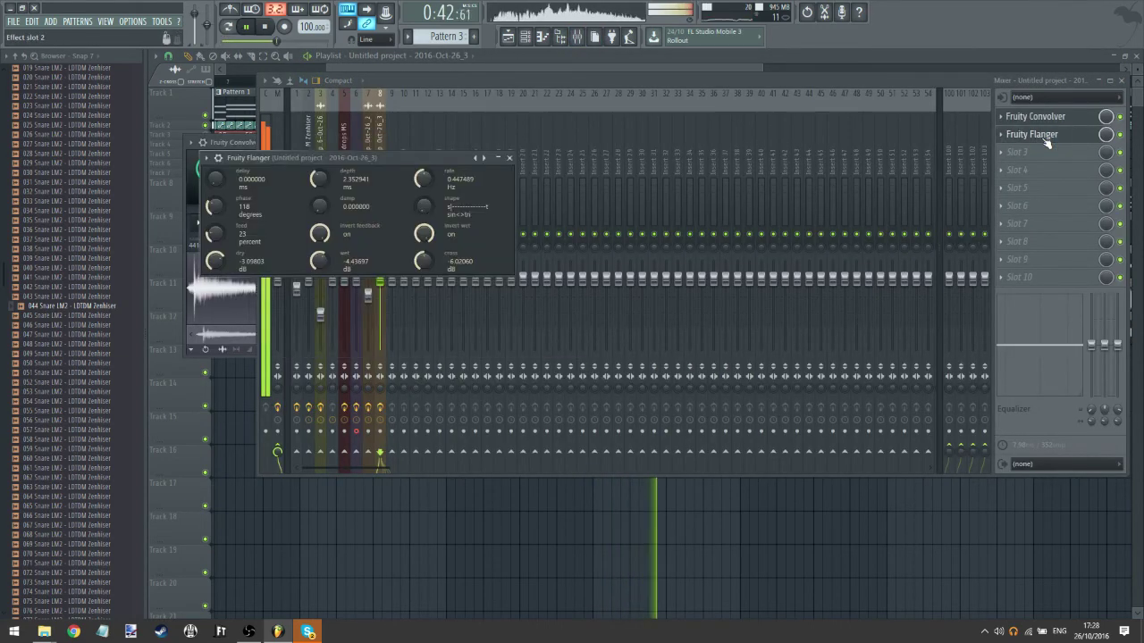
click(1048, 138)
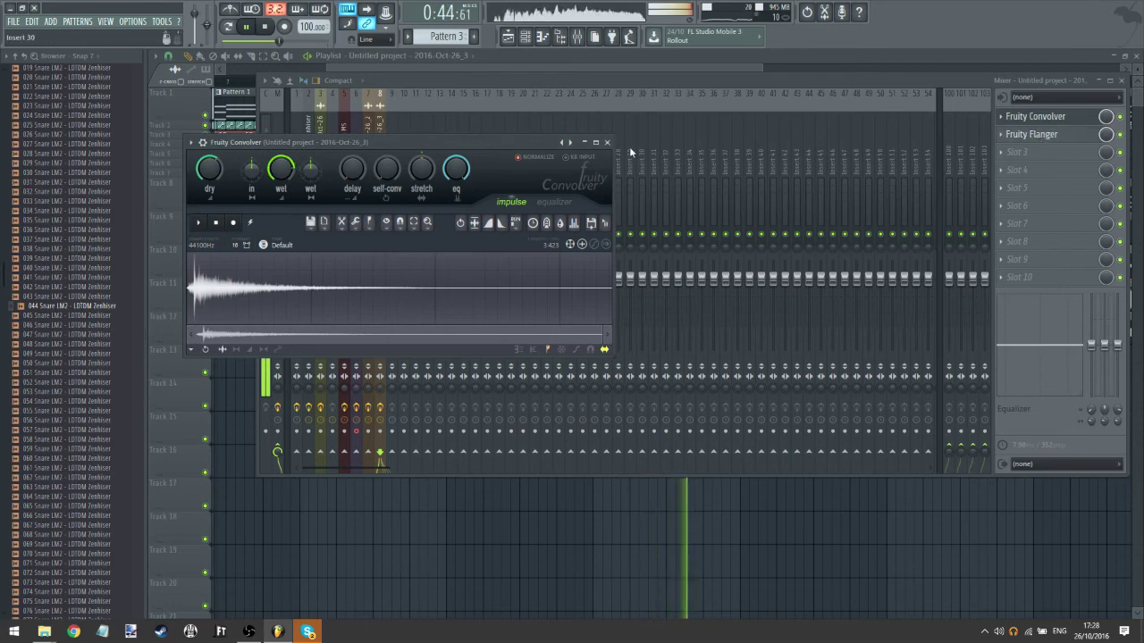
click(608, 143)
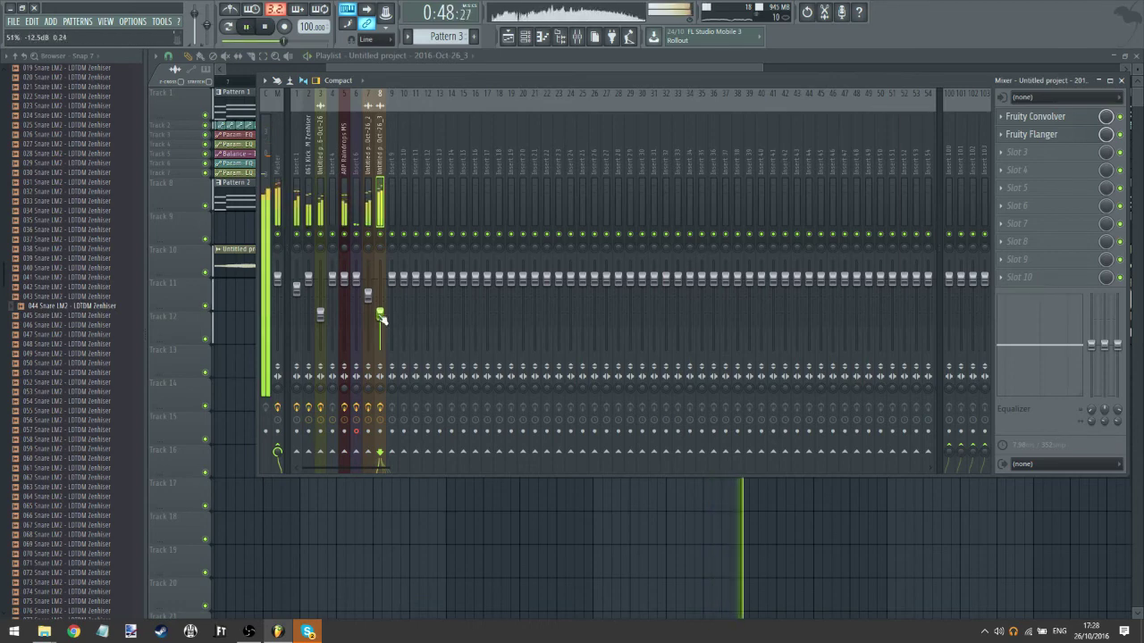
click(731, 71)
- Raise the 061 Kick mixer insert's volume to about 109% (2.0 dB) and load Fruity Flangus into its third effect slot
click(586, 40)
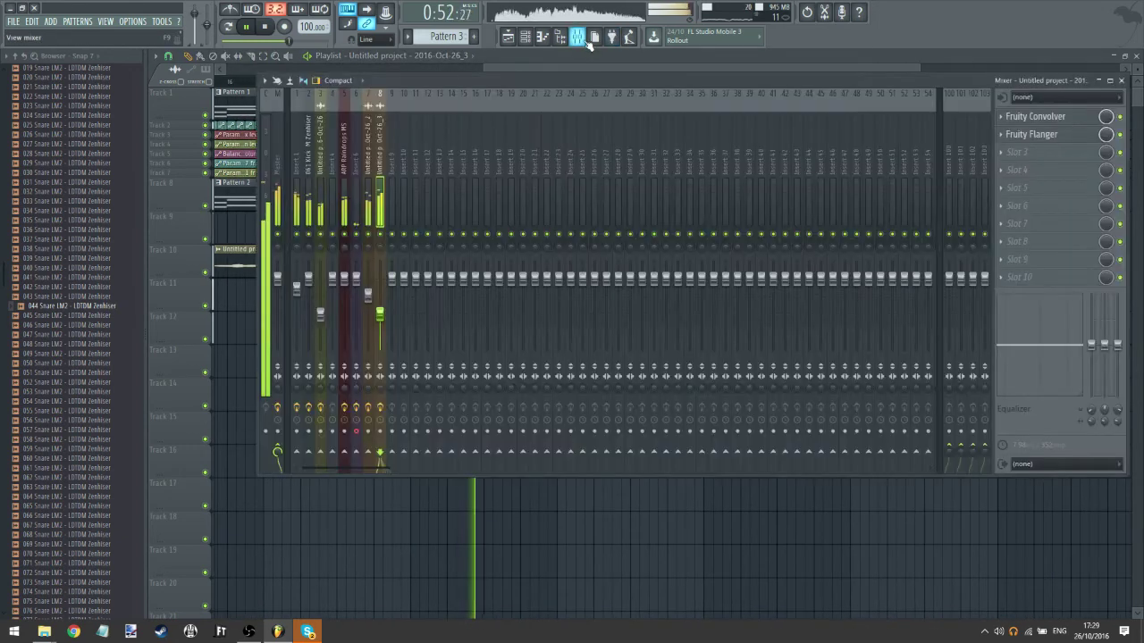
click(310, 262)
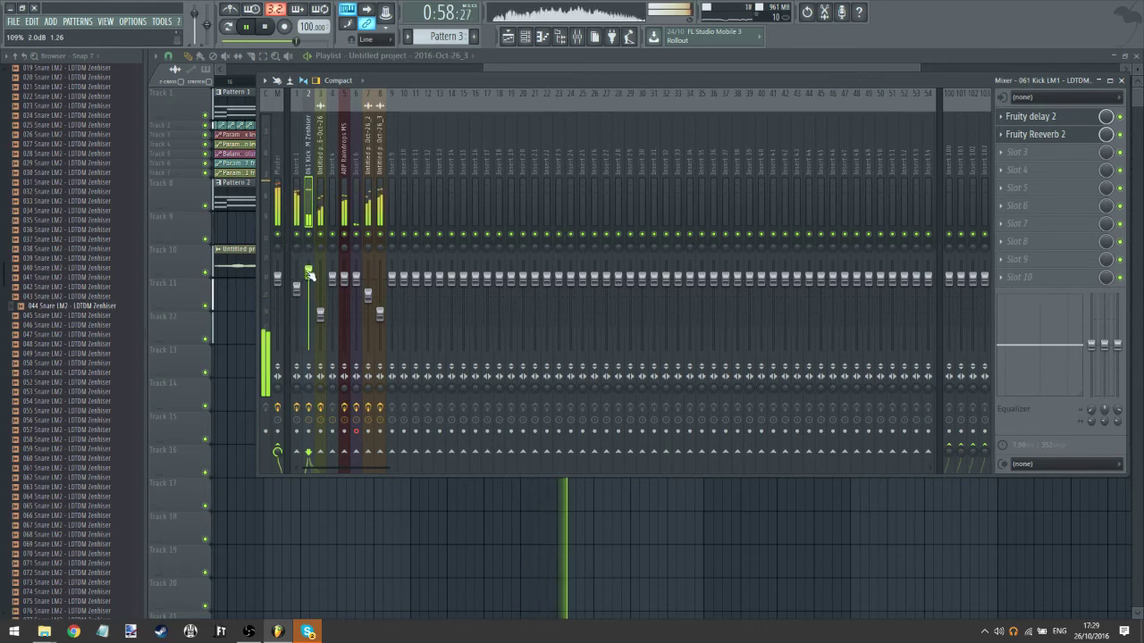
click(1014, 162)
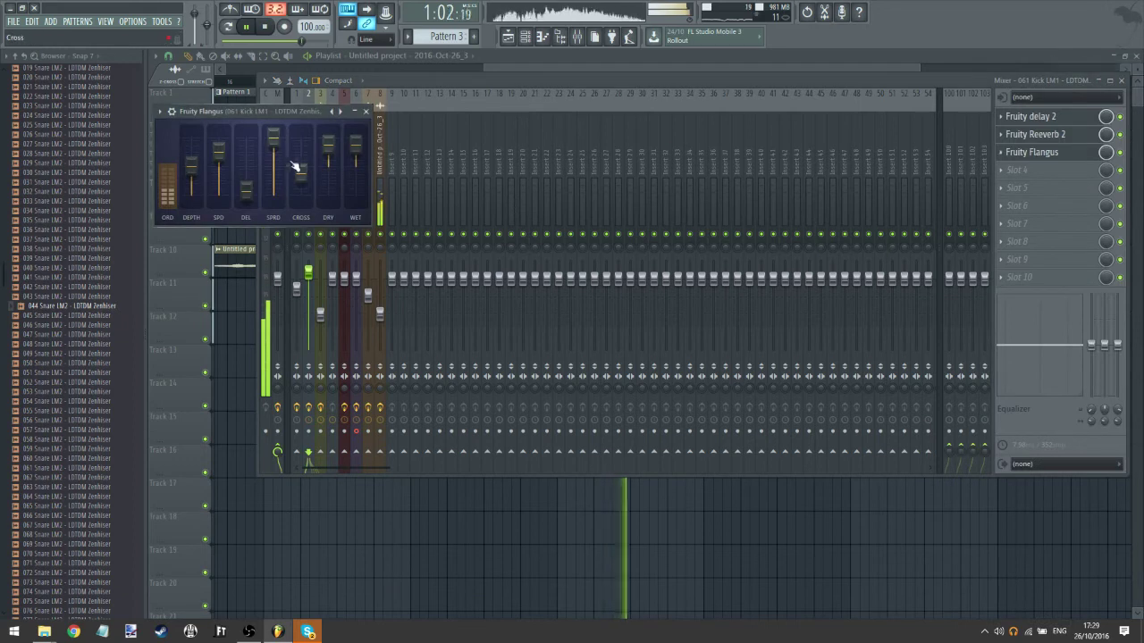
click(366, 111)
- Listen to the end of the arrangement past bar 33 and check where the clips finish
click(587, 71)
drag(694, 509, 277, 509)
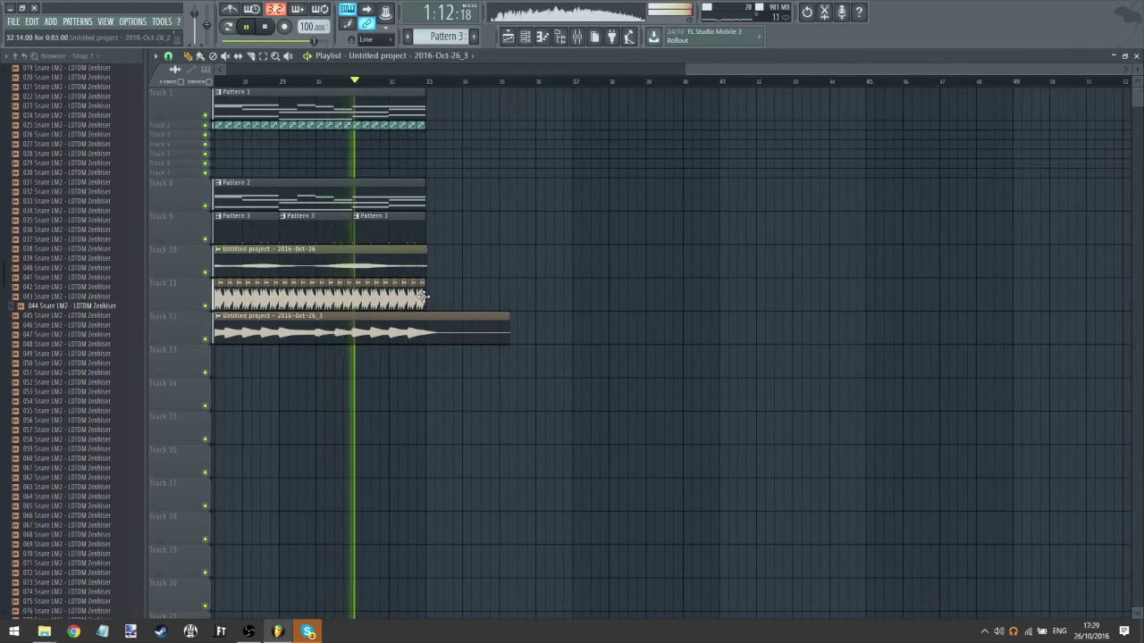
scroll(433, 88, up, 3)
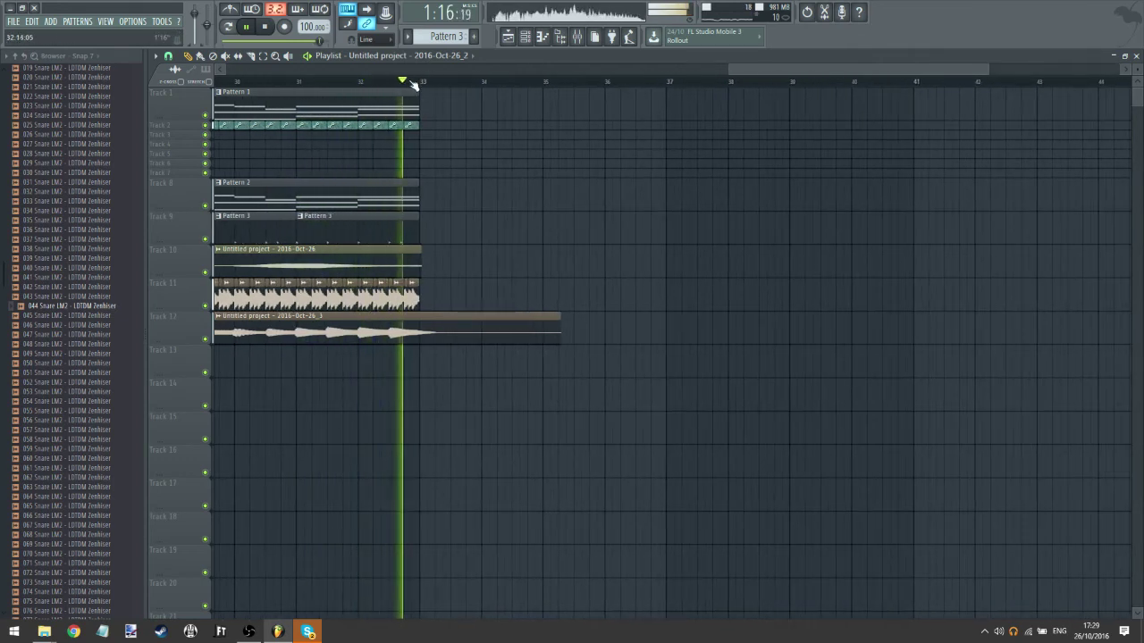
scroll(389, 78, down, 3)
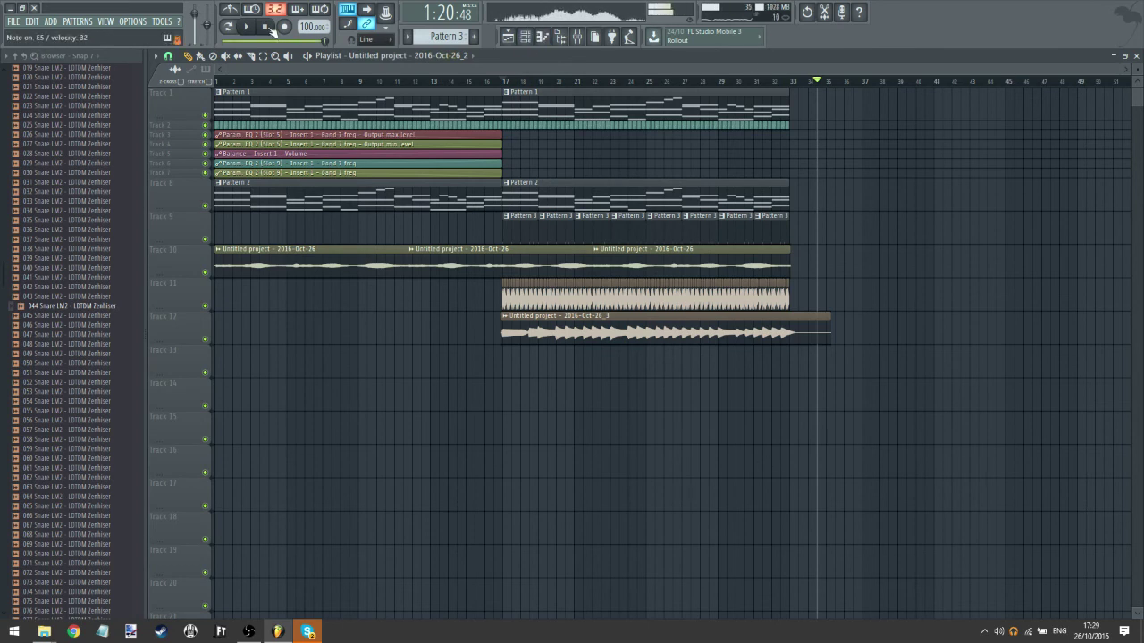
- Show all channels in the channel rack and open the settings of the 061 Kick sampler
click(525, 37)
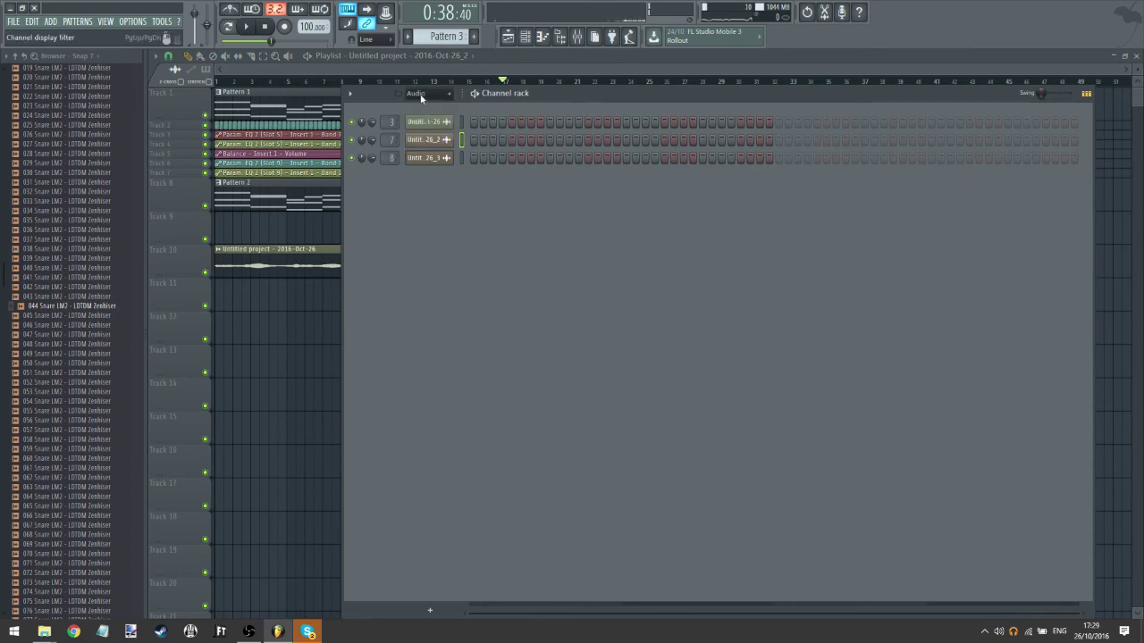
click(421, 94)
click(419, 107)
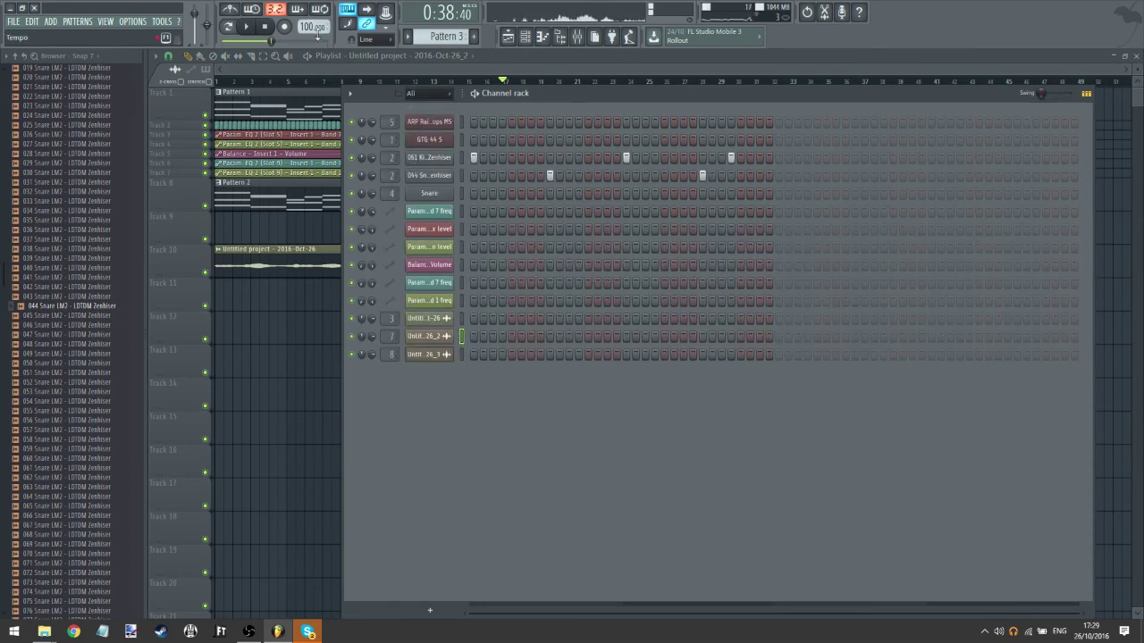
click(428, 158)
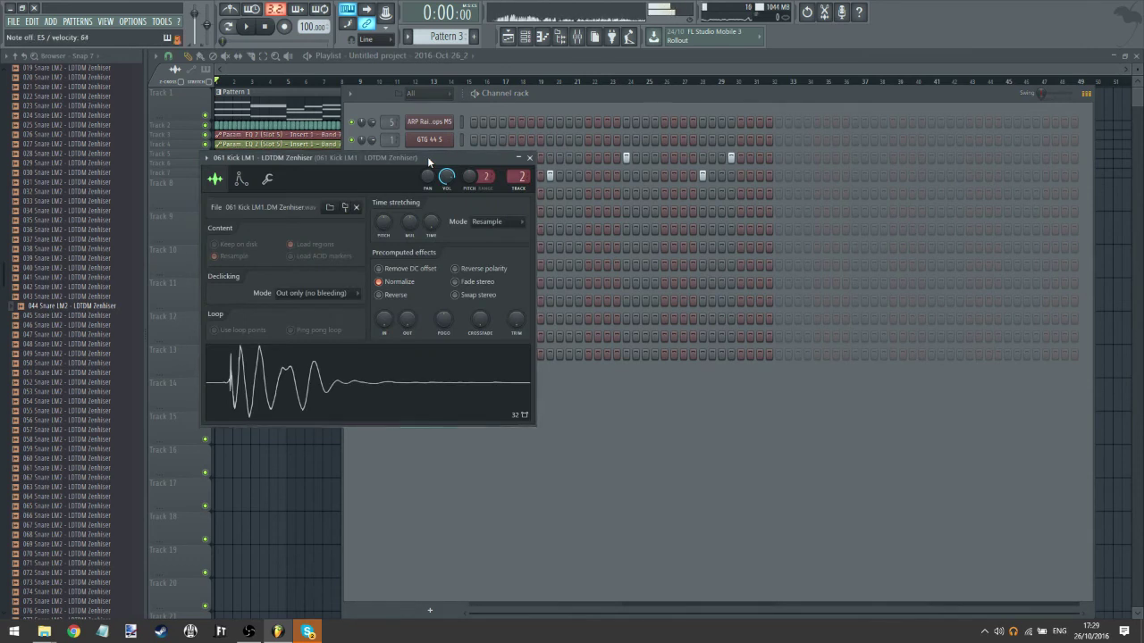
- Close the kick sampler's settings and insert another GTG 44 S synth channel at the ARP Raindrops channel
click(530, 157)
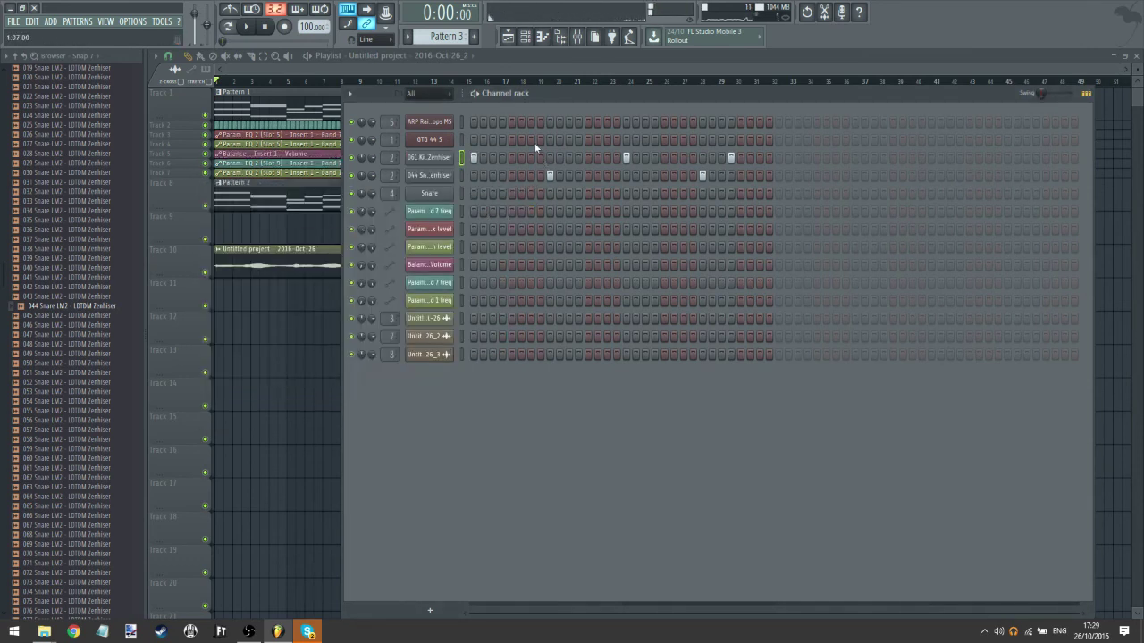
right_click(418, 126)
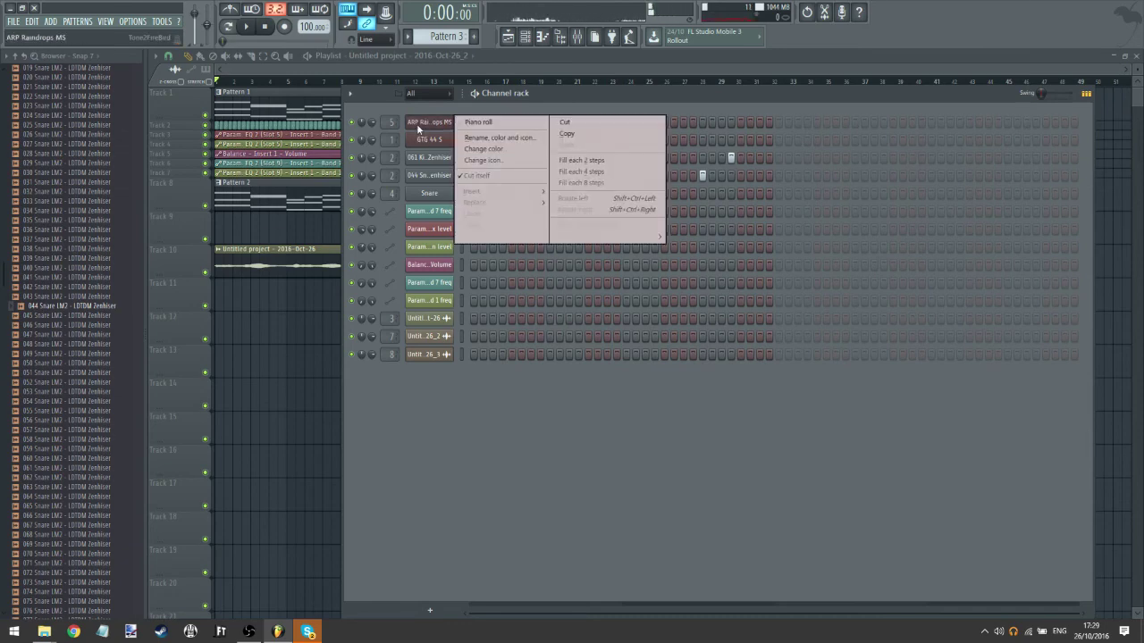
mouse_move(526, 193)
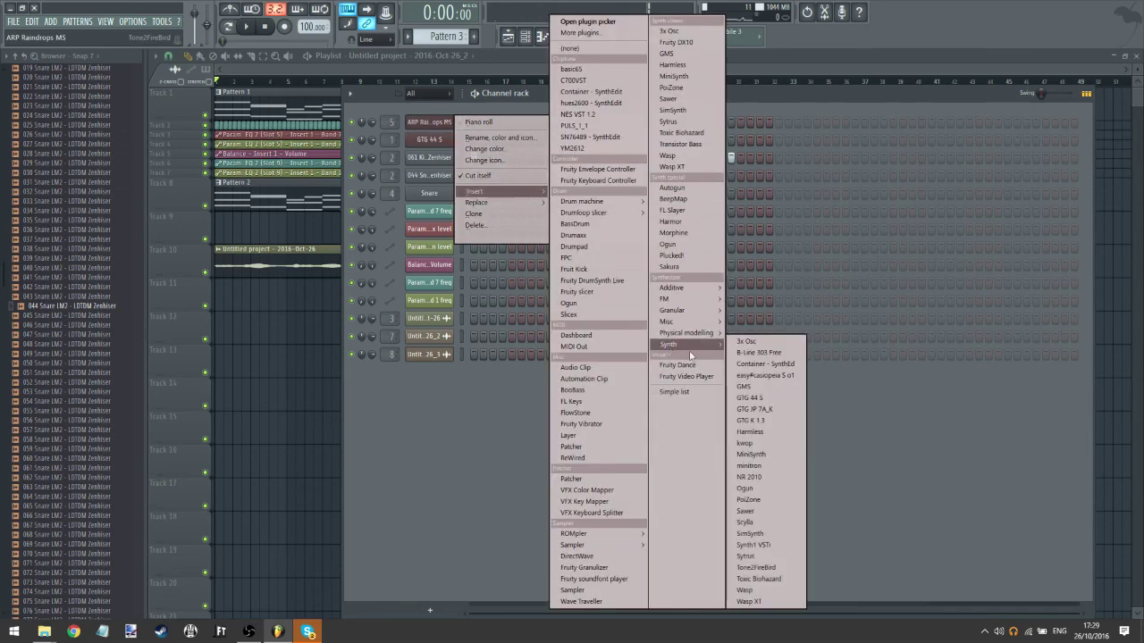
click(767, 399)
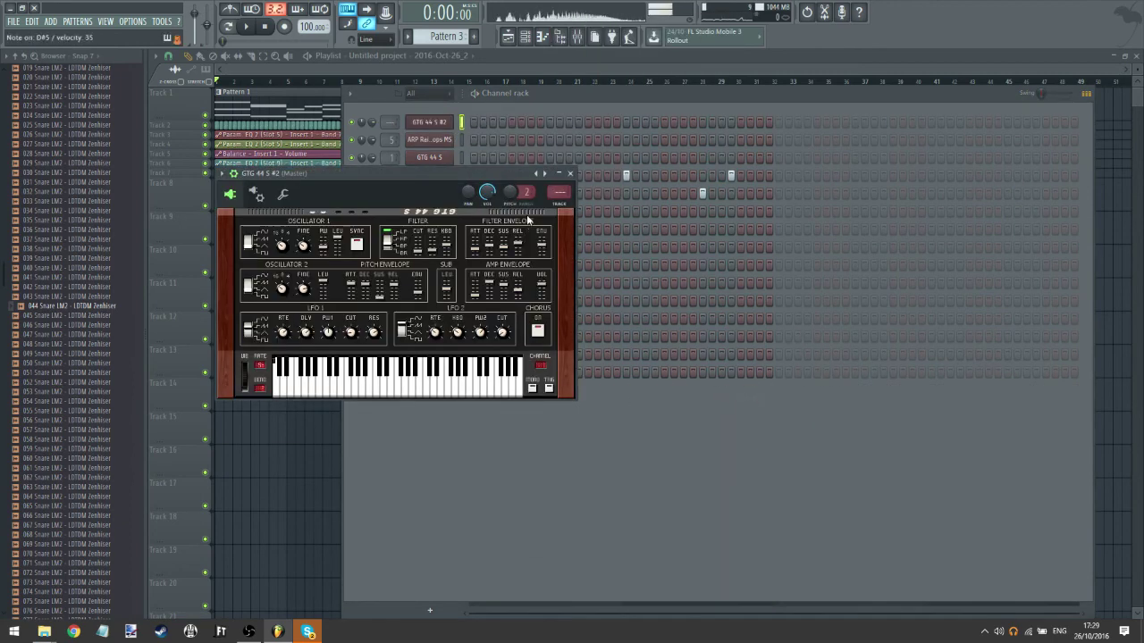
- Load the RetroPad preset in the new GTG 44 S synth and play the arrangement in the playlist
click(545, 174)
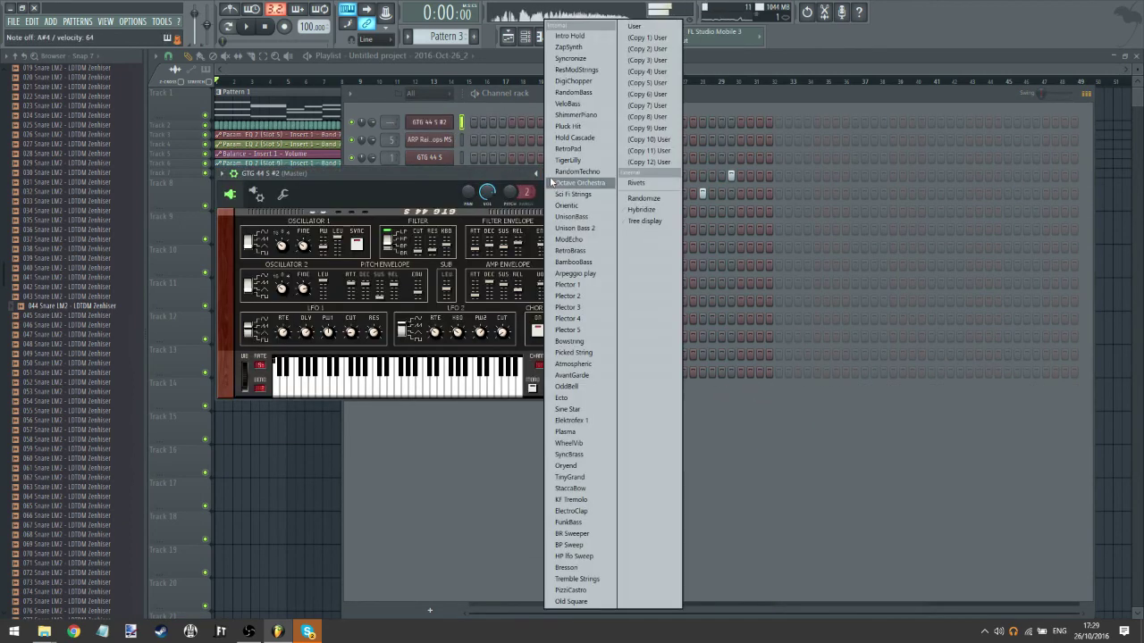
click(567, 174)
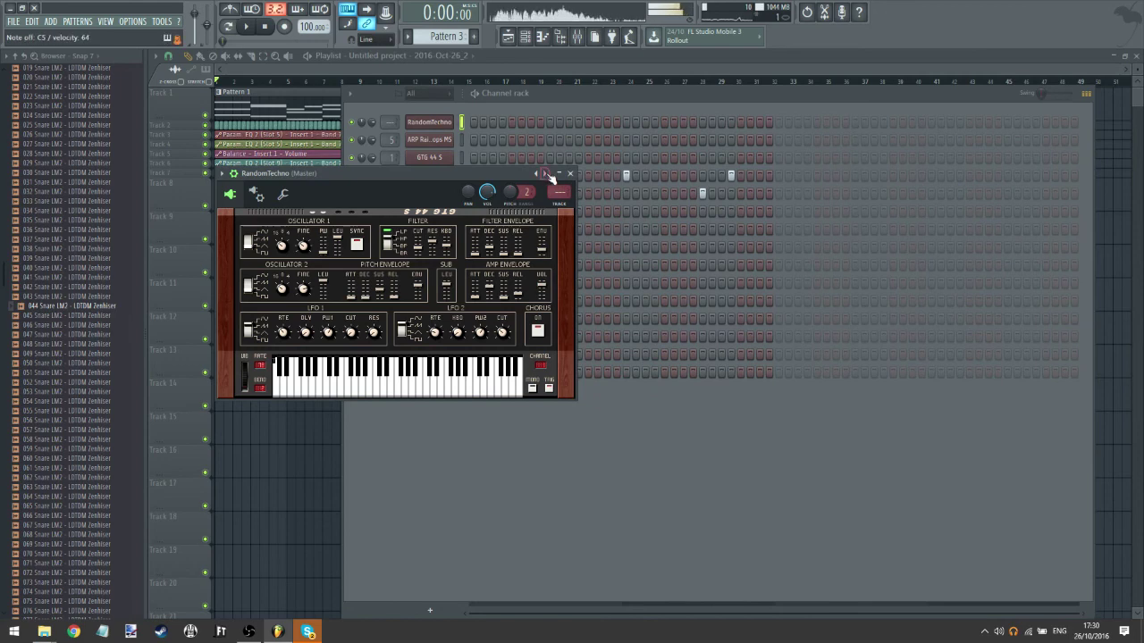
click(547, 174)
click(581, 158)
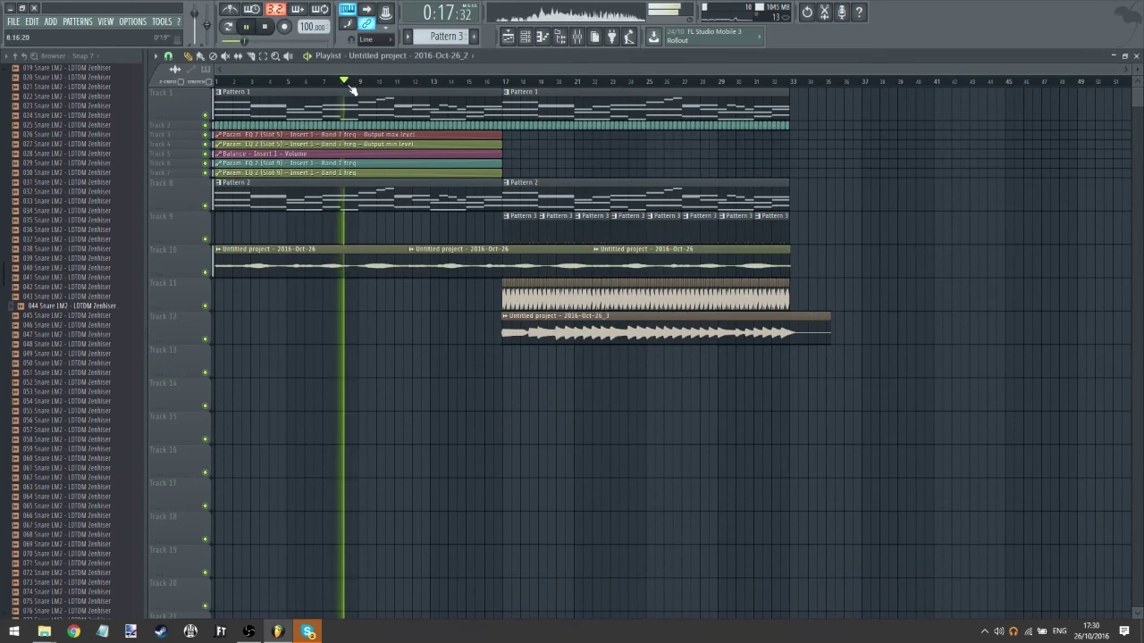
- Open the Pattern 1 clip in the piano roll and switch the editor to the RetroPad channel
double_click(515, 100)
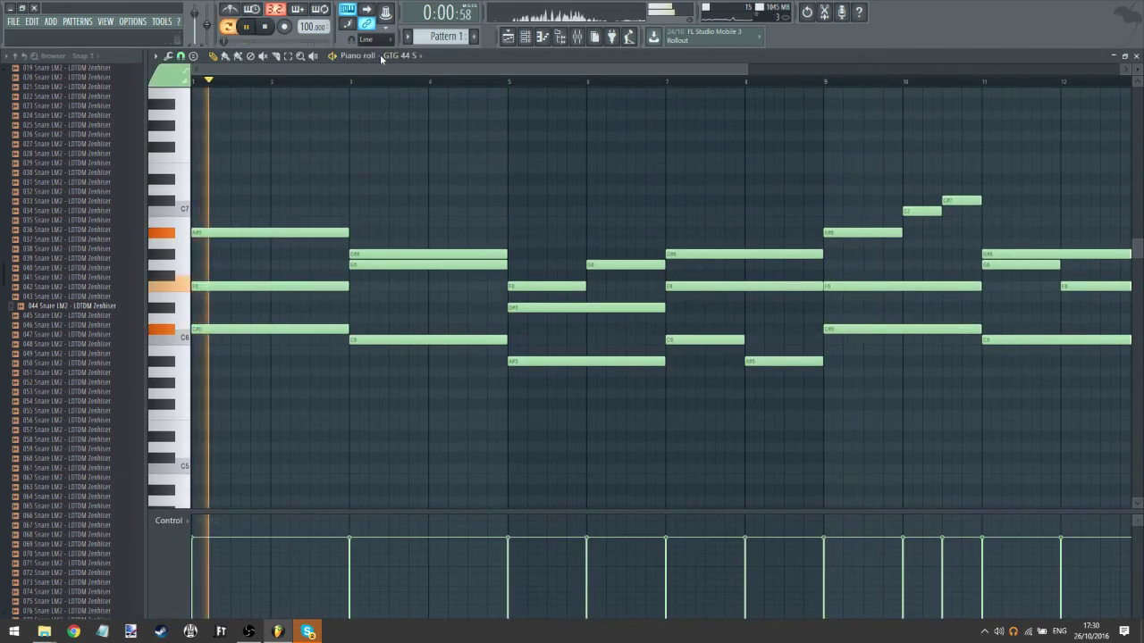
click(391, 57)
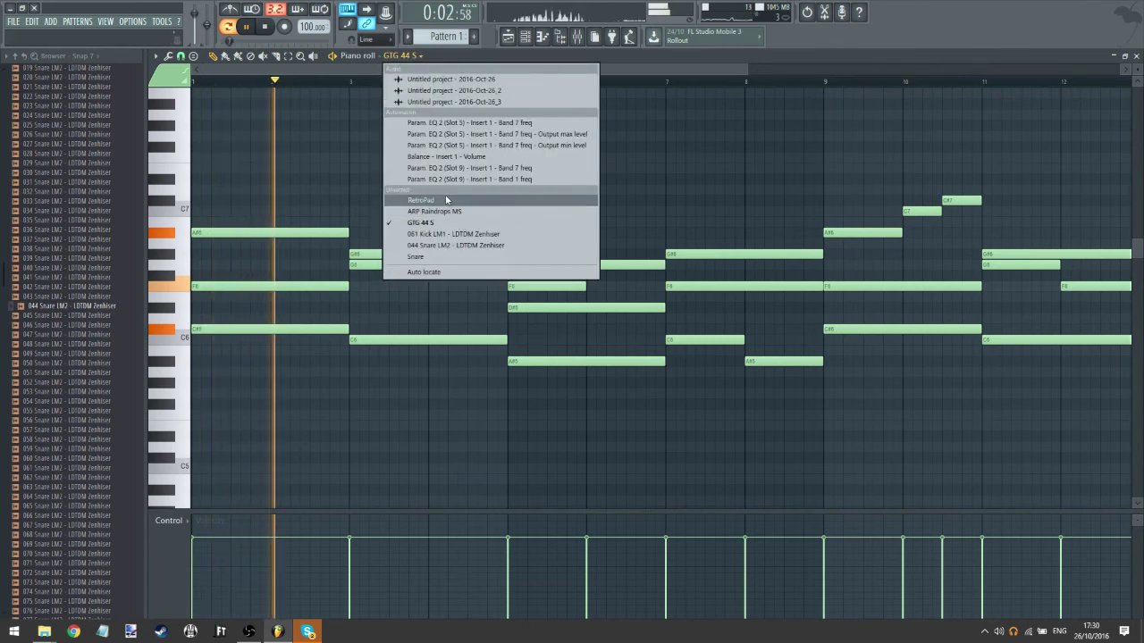
click(420, 200)
- Start the RetroPad melody with C#6 in bar 1, F6 in bar 2 and G6 in bar 3
drag(196, 318, 195, 329)
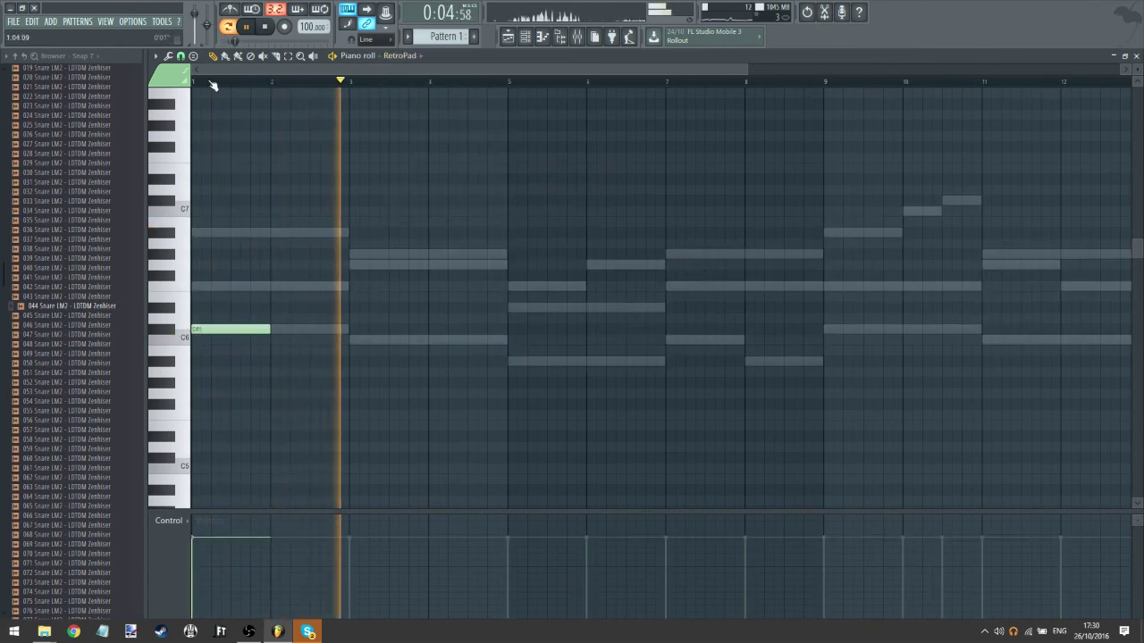
click(296, 307)
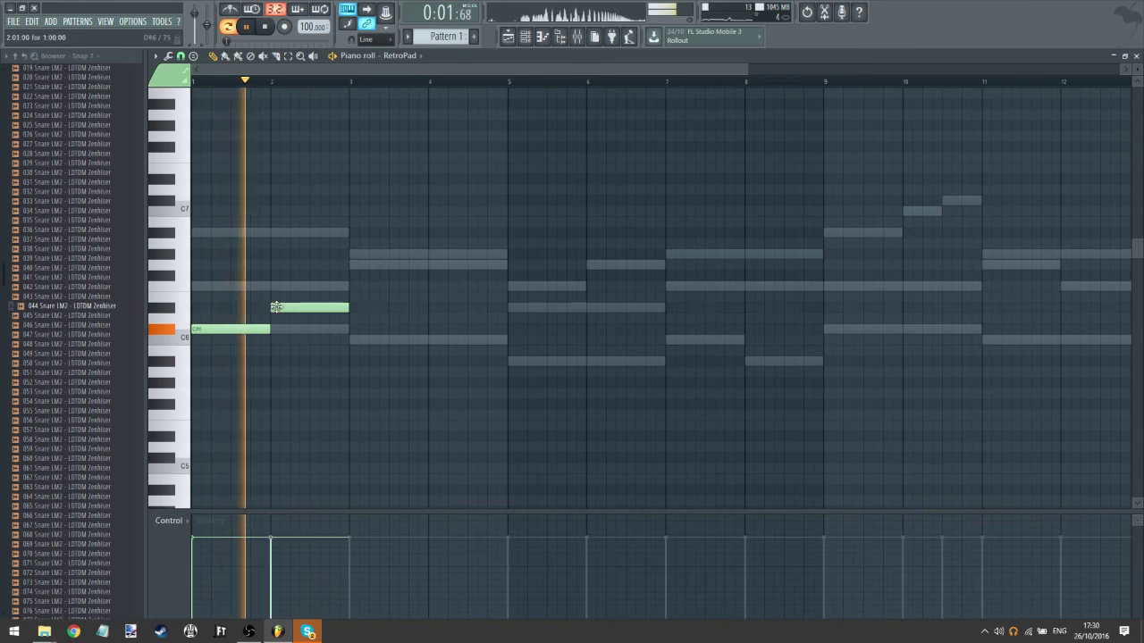
right_click(295, 307)
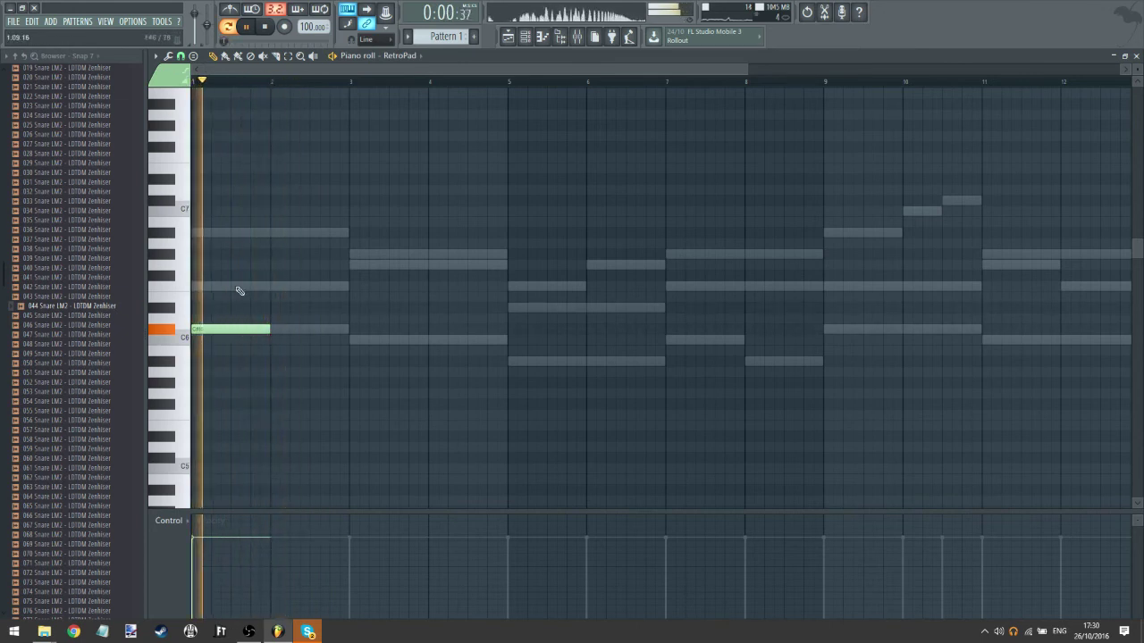
drag(267, 319, 254, 296)
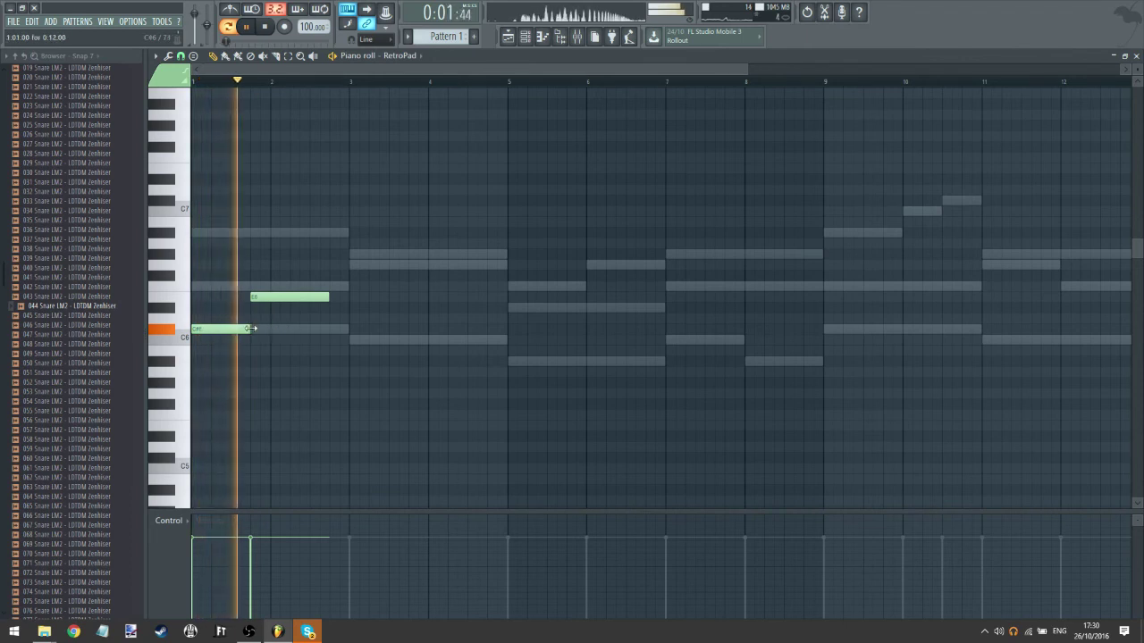
drag(309, 299, 306, 286)
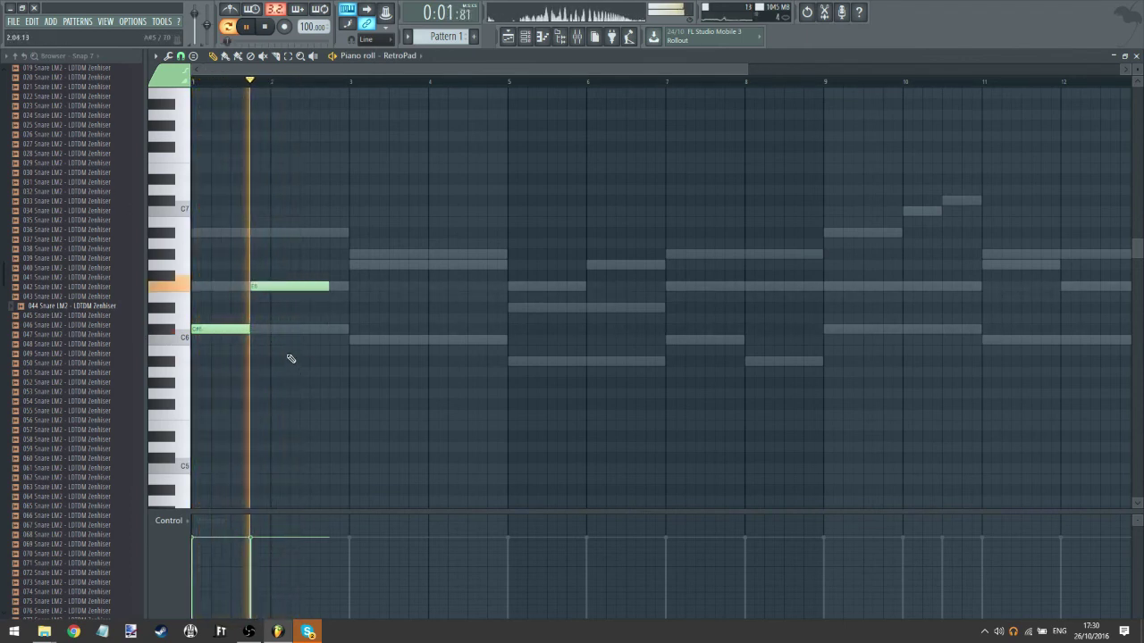
drag(277, 289, 324, 284)
click(355, 264)
- Extend C#6 to fill bar 1 and fill bar 2 with half-bar D#6 and F6 notes
click(196, 81)
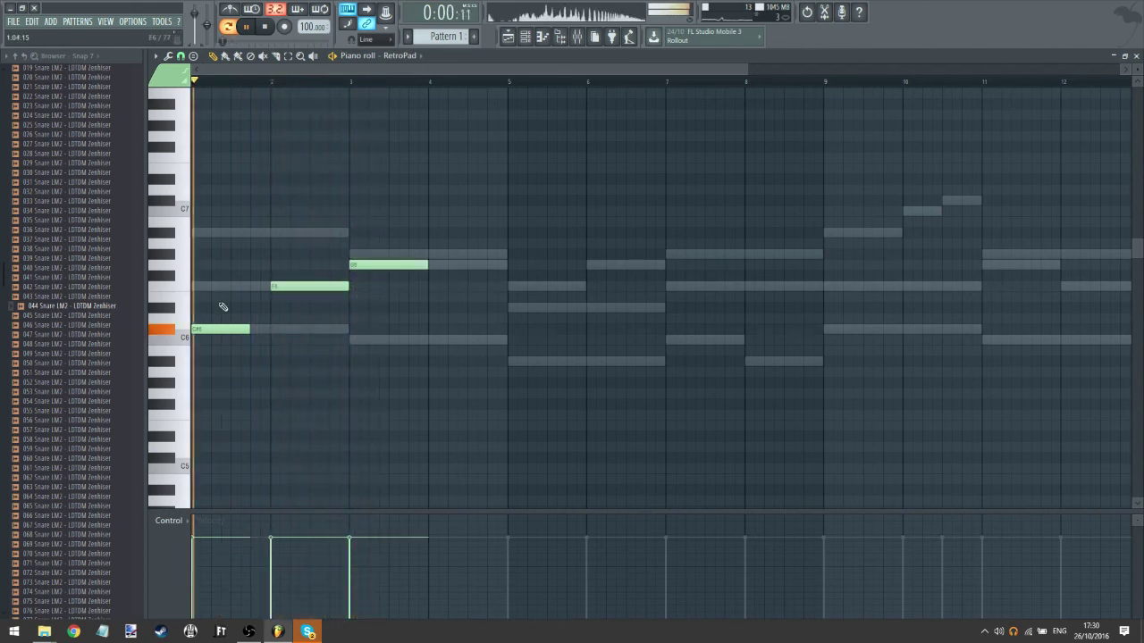
drag(249, 330, 270, 328)
drag(295, 288, 310, 309)
click(326, 286)
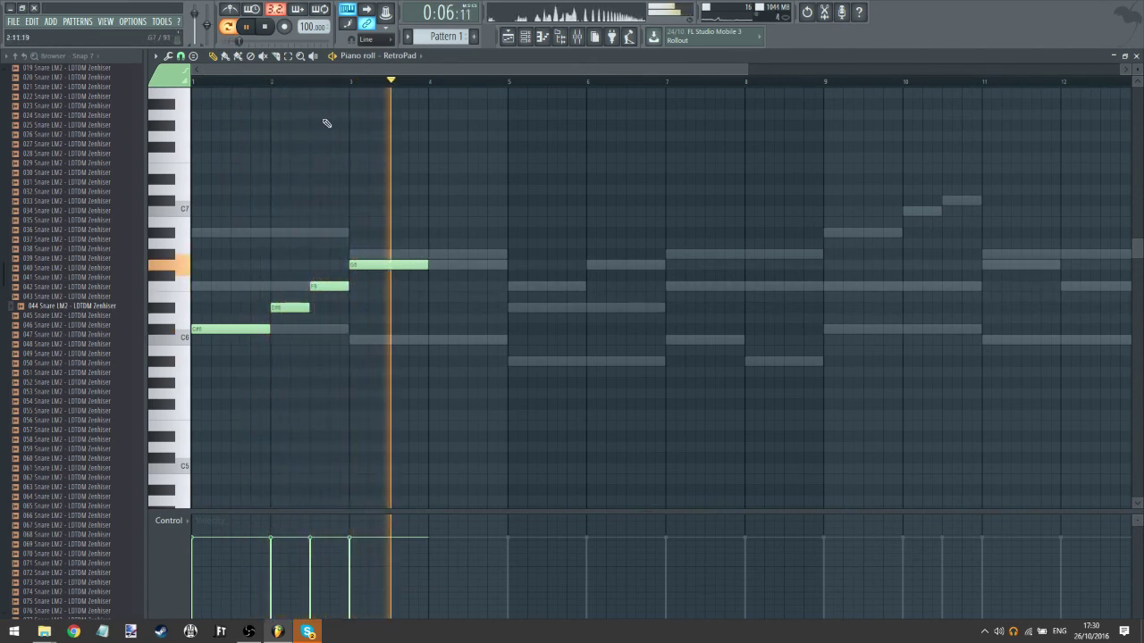
- Fill bar 4 with half-bar A#6 and F6 notes, replaying the phrase to check them
click(434, 232)
click(417, 81)
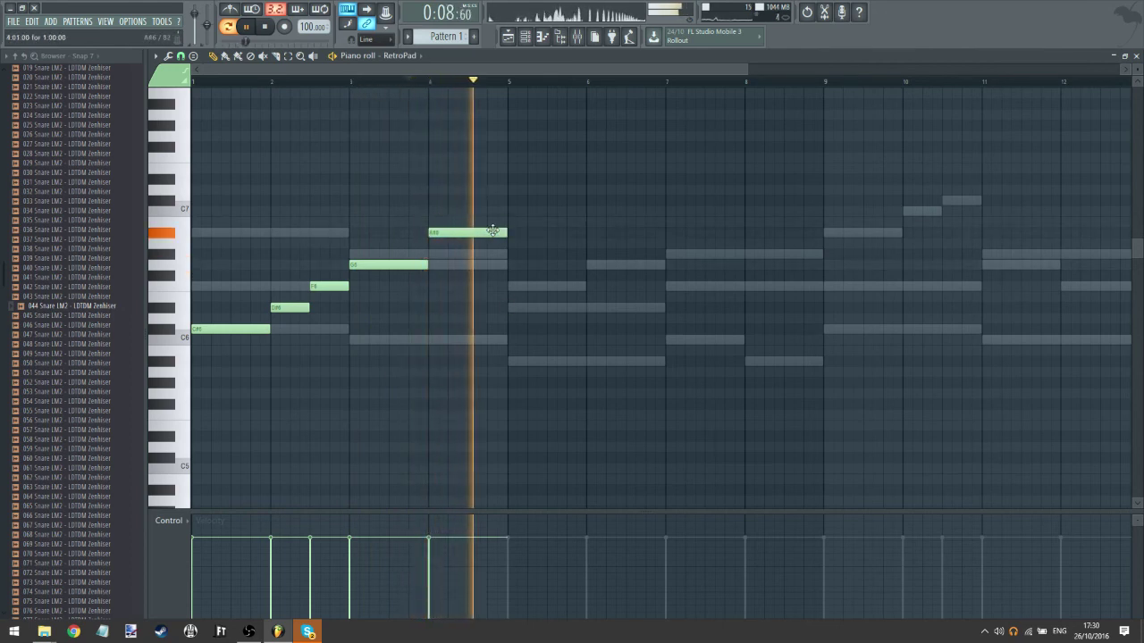
drag(493, 231, 465, 235)
click(349, 81)
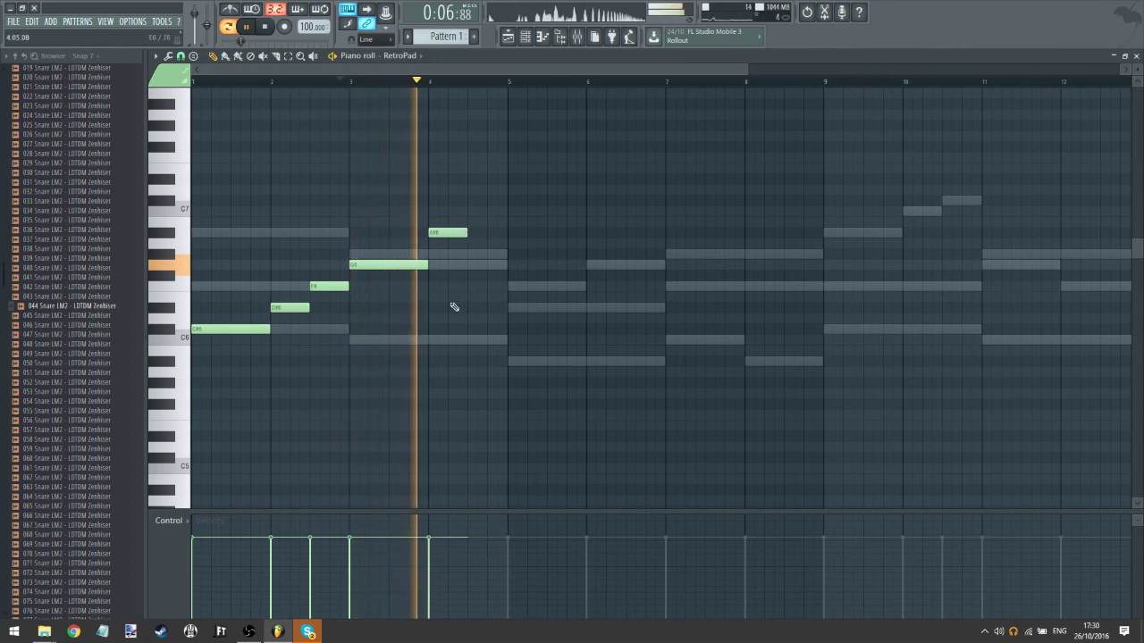
click(478, 275)
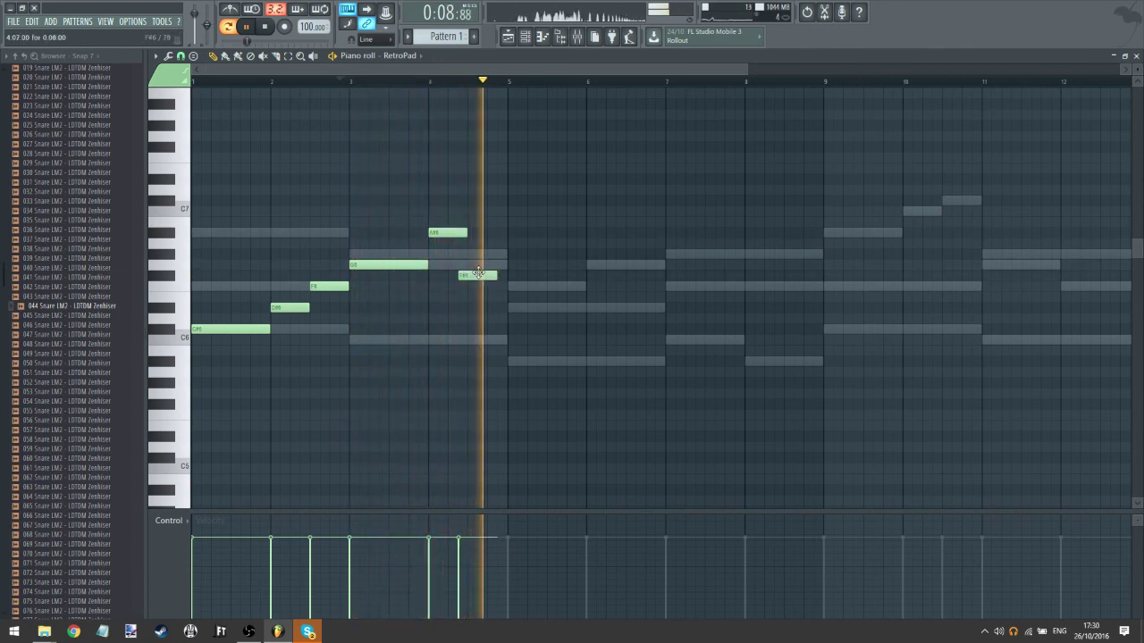
mouse_move(478, 276)
mouse_down()
mouse_move(488, 265)
mouse_move(475, 289)
mouse_up()
click(450, 82)
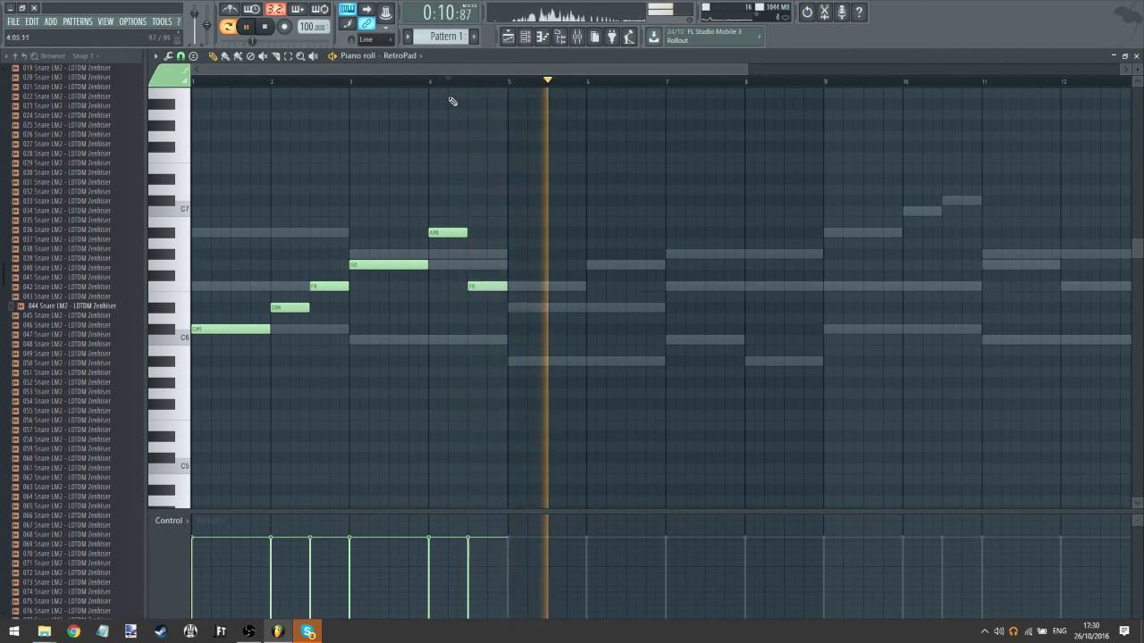
- Add one-bar D#6, G6 and G#6 notes across bars 5, 6 and 7
click(451, 81)
click(510, 308)
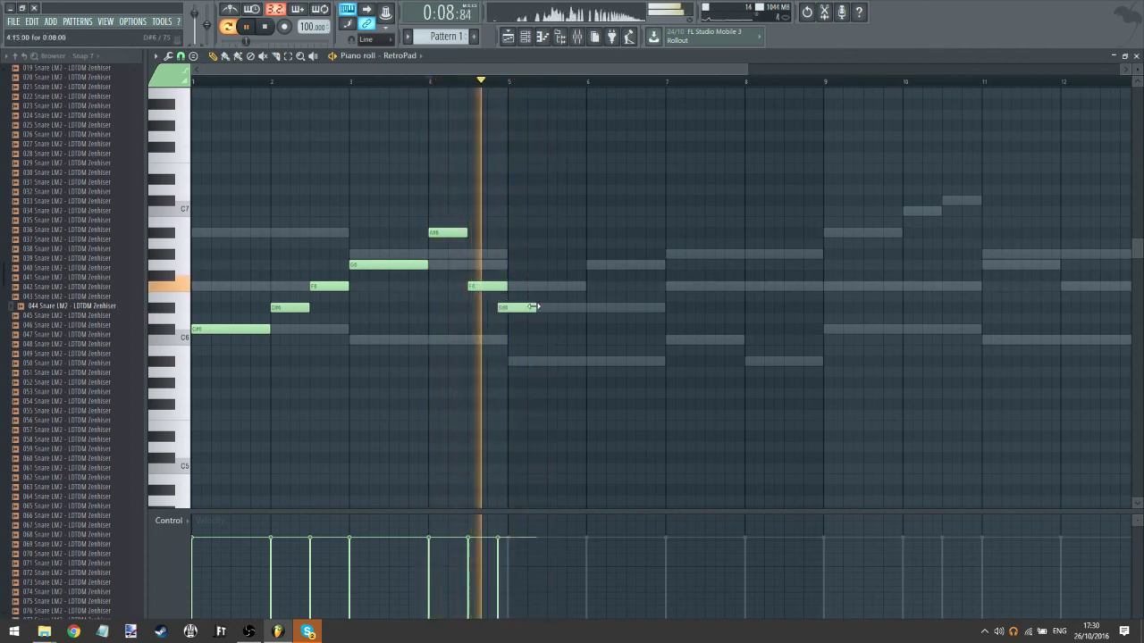
drag(522, 308, 491, 309)
click(590, 266)
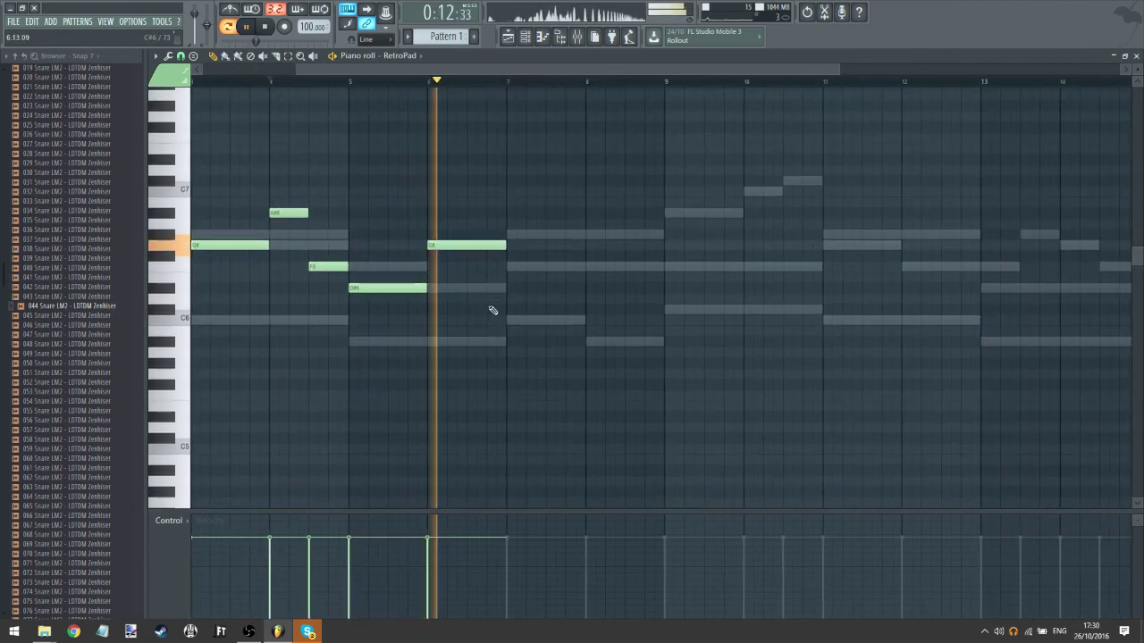
click(516, 236)
- Fill bar 8 of the melody with half-bar C#7 and D#7 notes
drag(587, 312, 412, 297)
click(433, 164)
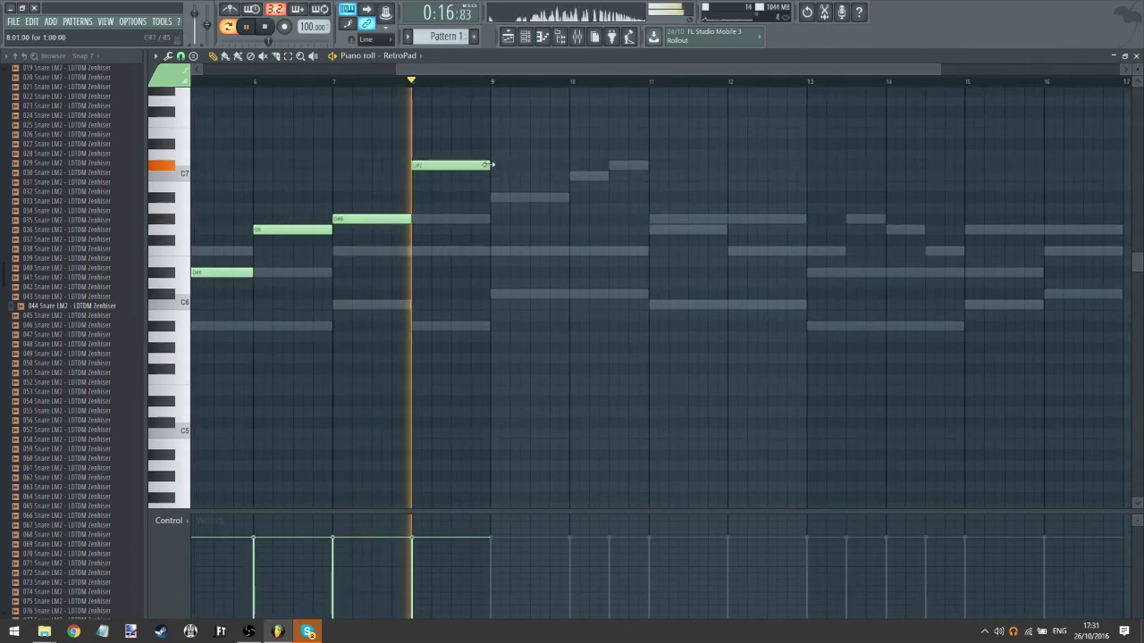
drag(490, 165, 451, 164)
click(456, 145)
- Place a one-bar A#6 in bar 9 and half-bar G#6 and F6 notes in bar 10
click(495, 197)
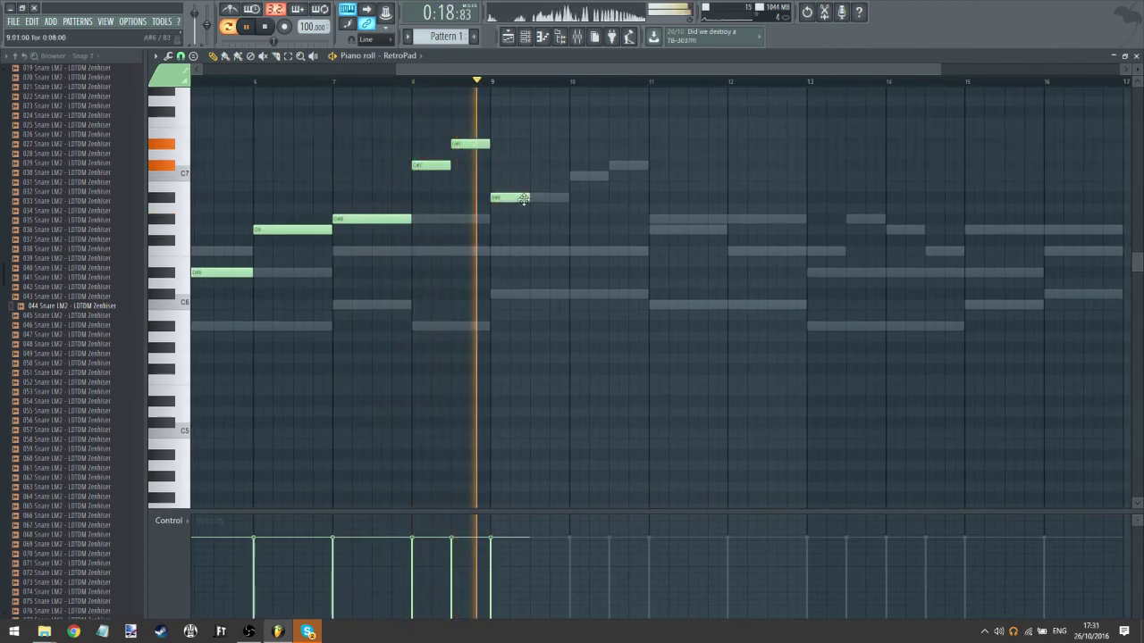
drag(528, 197, 569, 197)
click(577, 219)
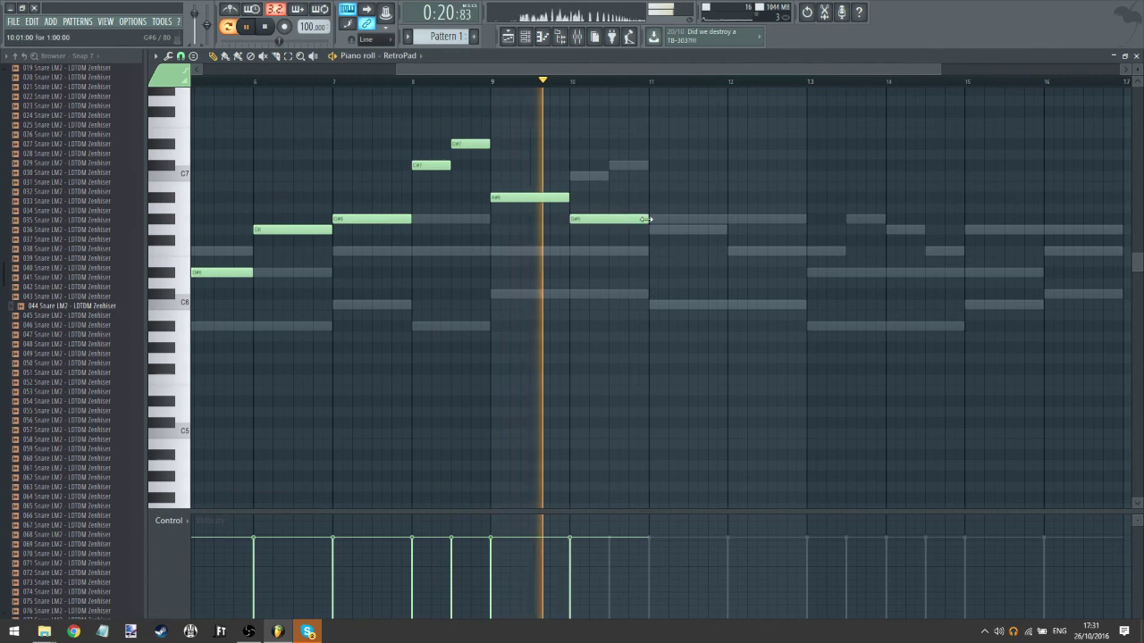
drag(646, 219, 609, 219)
click(617, 250)
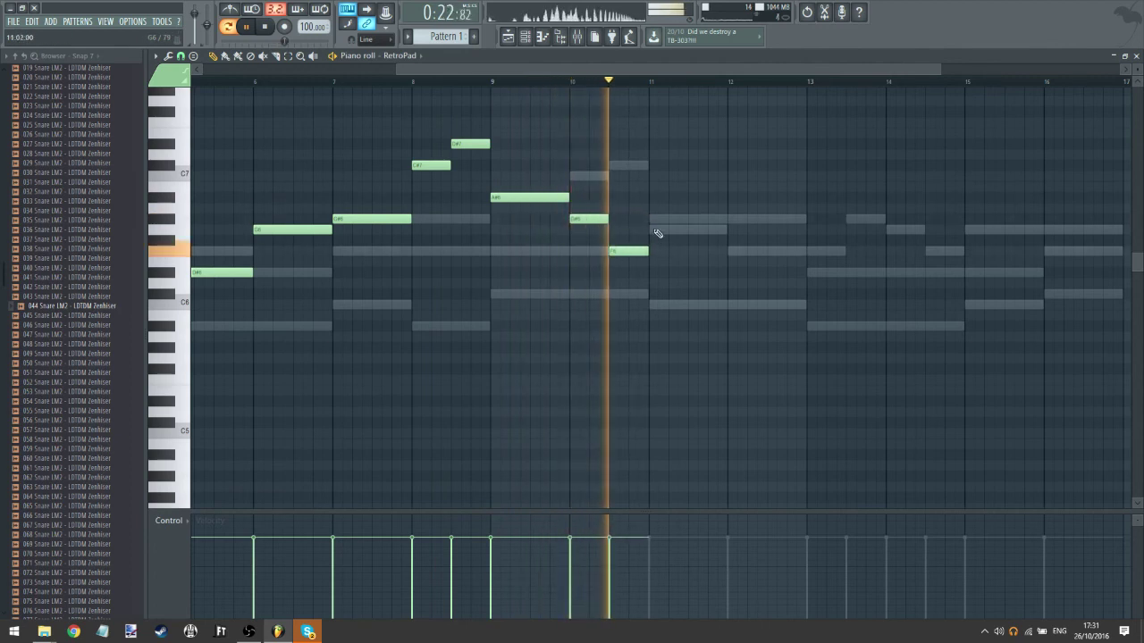
- Place a one-bar G6 in bar 11 and a one-bar G#6 in bar 12
click(653, 230)
drag(689, 230, 727, 230)
drag(724, 294, 441, 273)
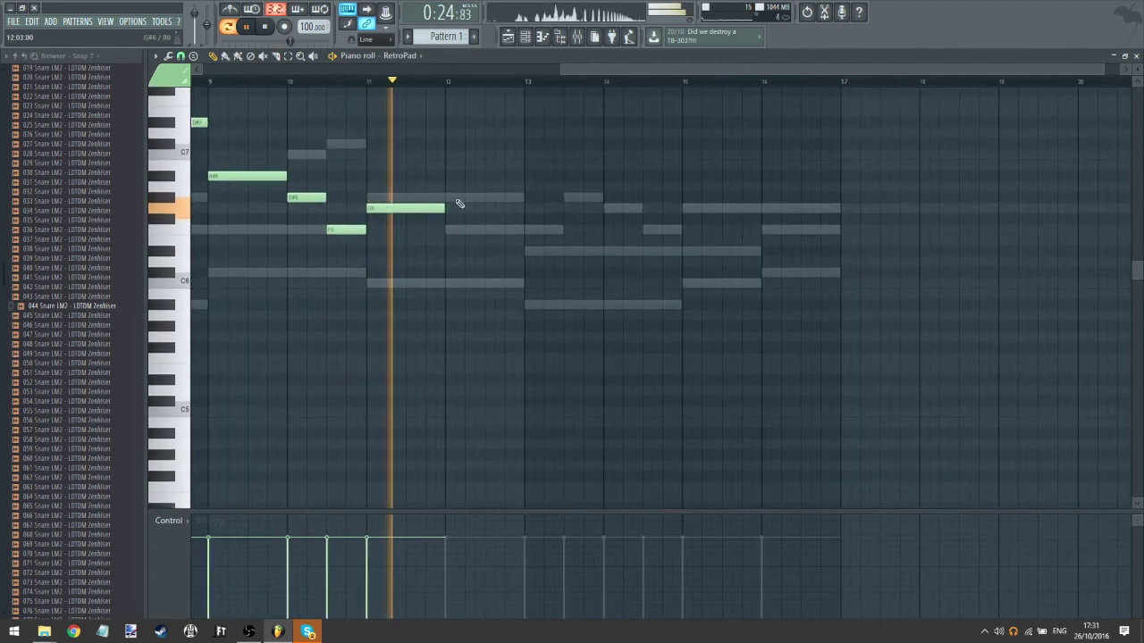
click(455, 199)
- Fill bars 13 and 14 with a rising run of half-bar notes: F6, G#6, A#6 and C7
click(528, 219)
drag(528, 219, 384, 235)
click(572, 197)
click(416, 182)
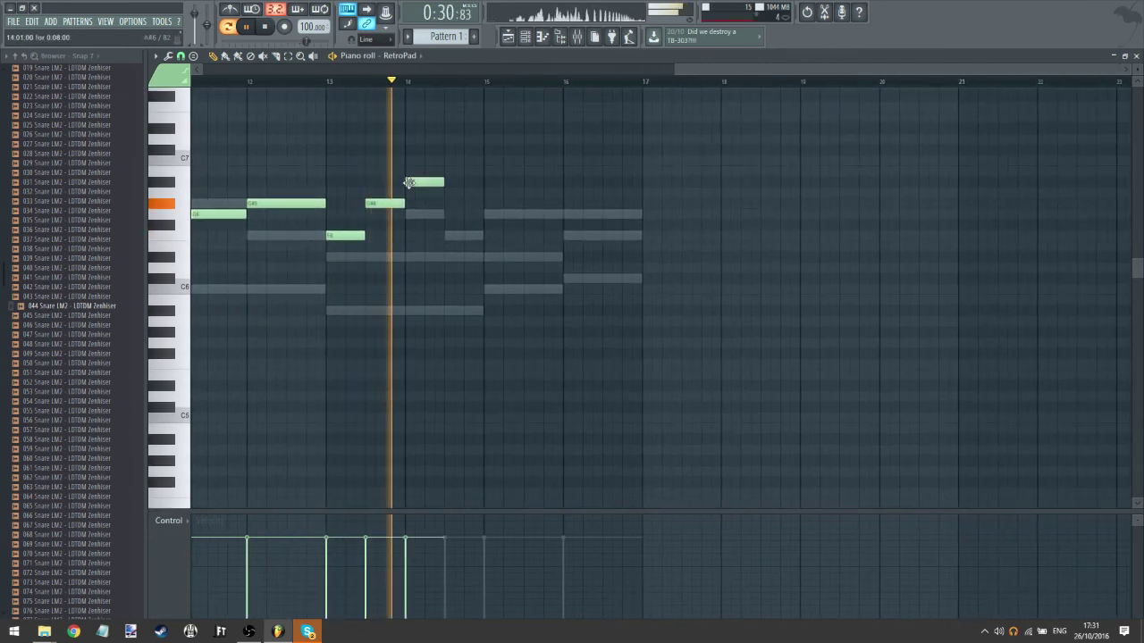
click(456, 161)
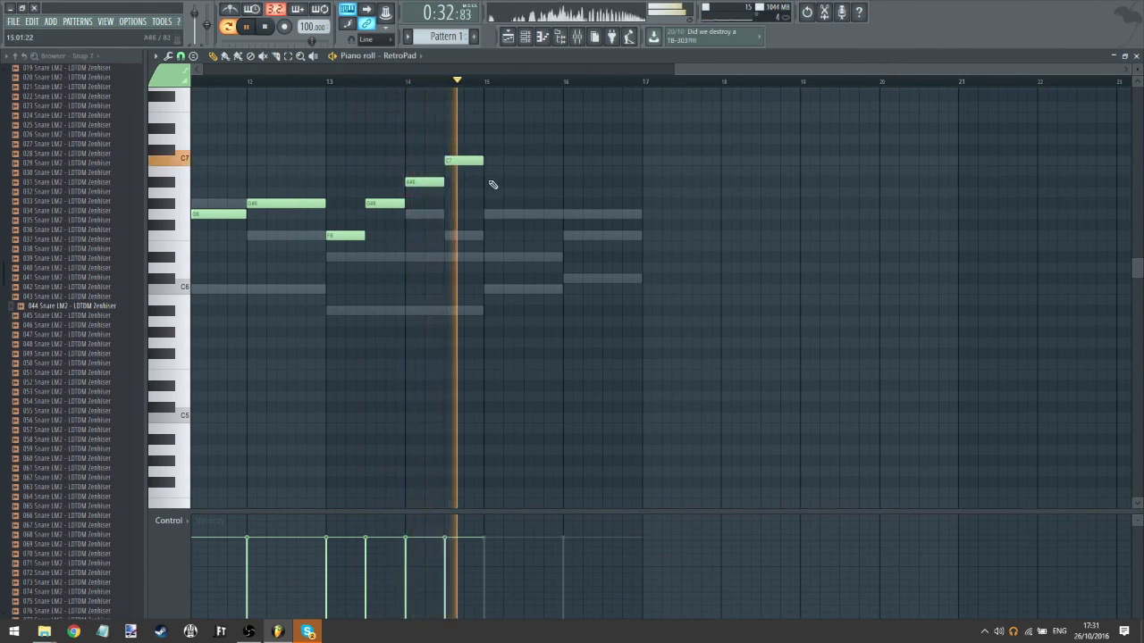
- End the melody with a one-bar C#7 in bar 15 and a one-bar C7 in bar 16
click(503, 149)
drag(521, 149, 562, 150)
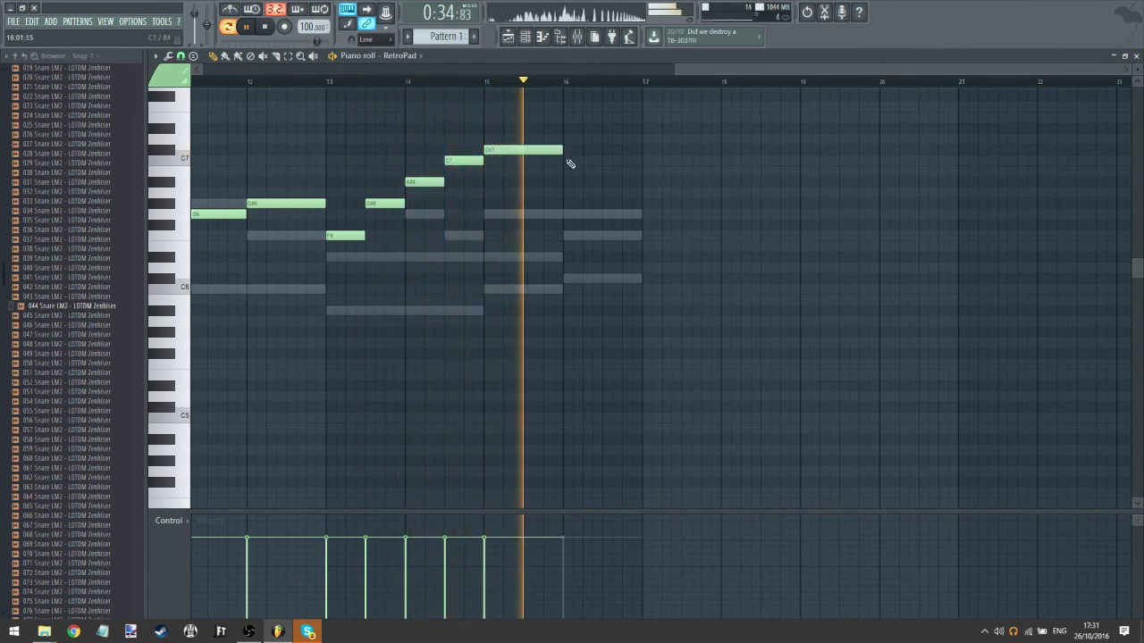
click(567, 160)
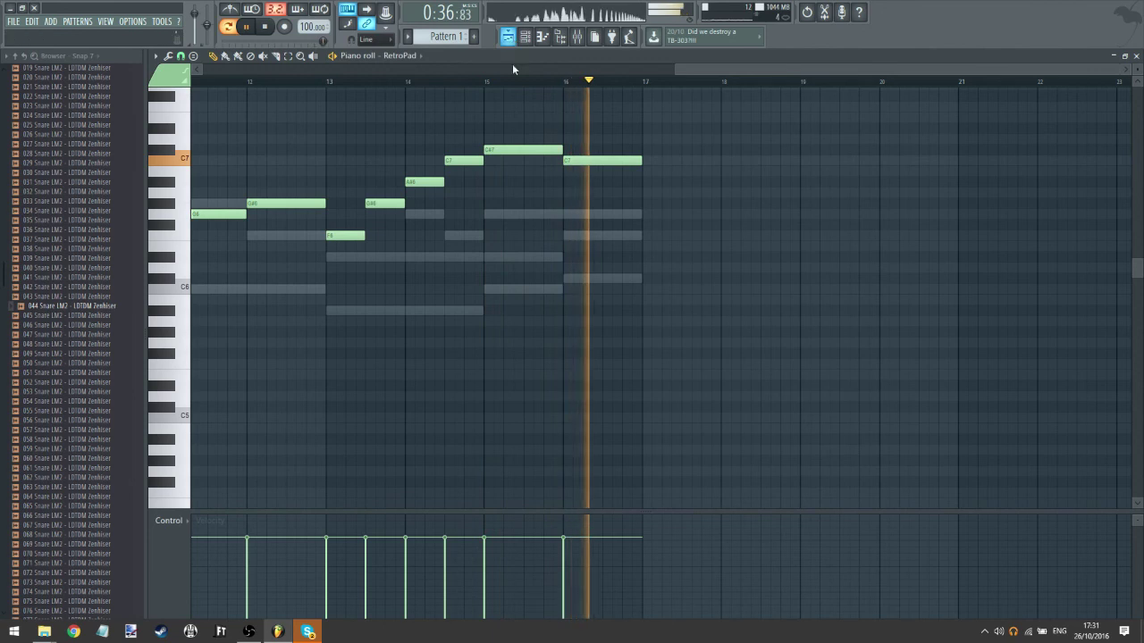
- Cut all RetroPad notes out of Pattern 1 and paste them at bar 1 of a new Pattern 4
key(ctrl+a)
key(Delete)
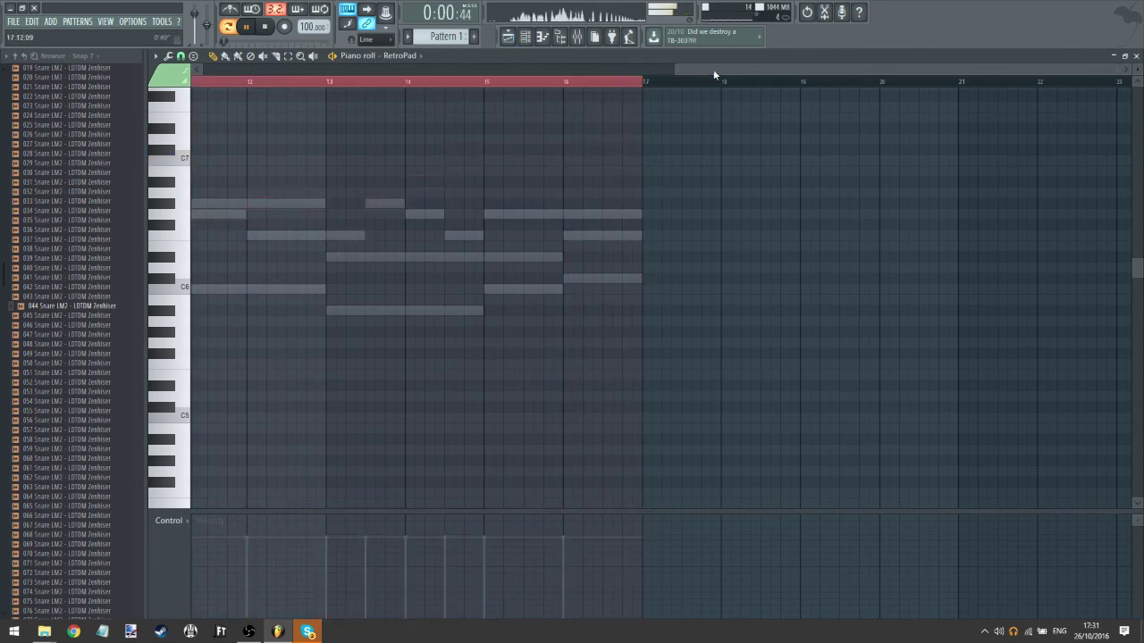
drag(714, 73, 250, 72)
click(474, 38)
key(Return)
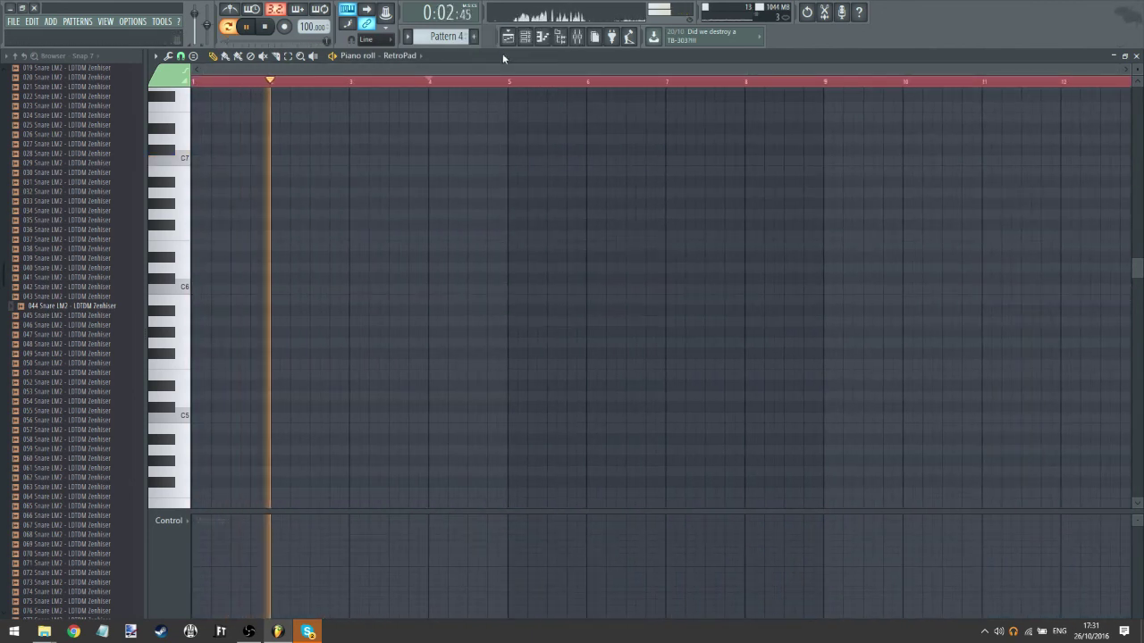
key(ctrl+v)
- Clear the time selection, return to the draw tool and replay Pattern 4 from the start
click(286, 83)
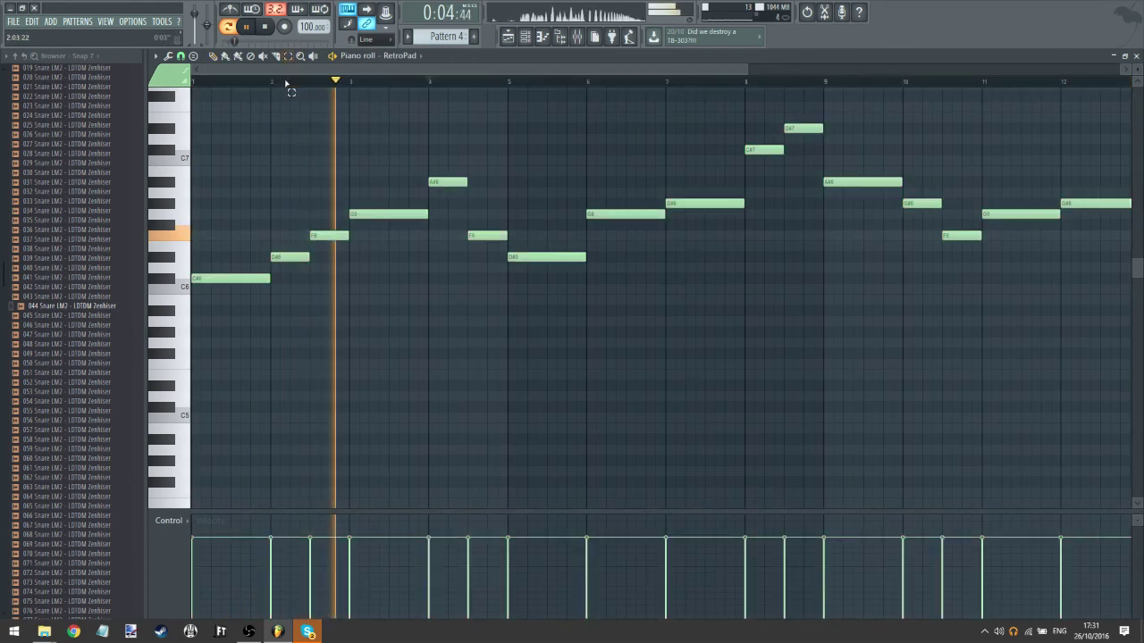
click(213, 57)
key(space)
key(space)
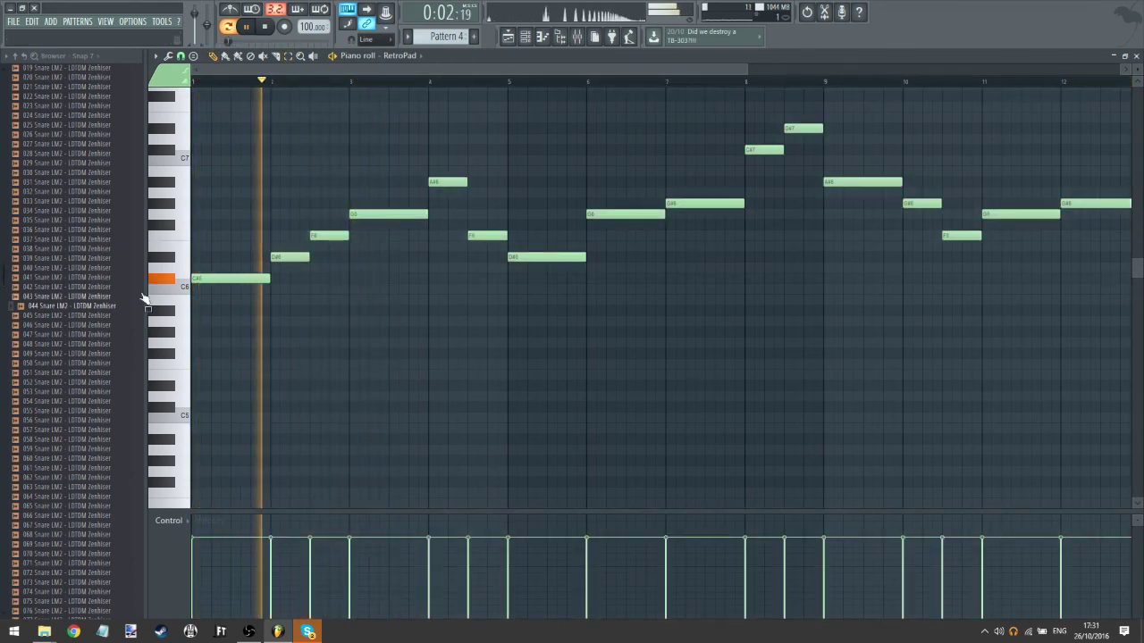
- Delete the D#6 note in bar 2, move the F6 note to the start of that bar and replay the opening
key(space)
key(space)
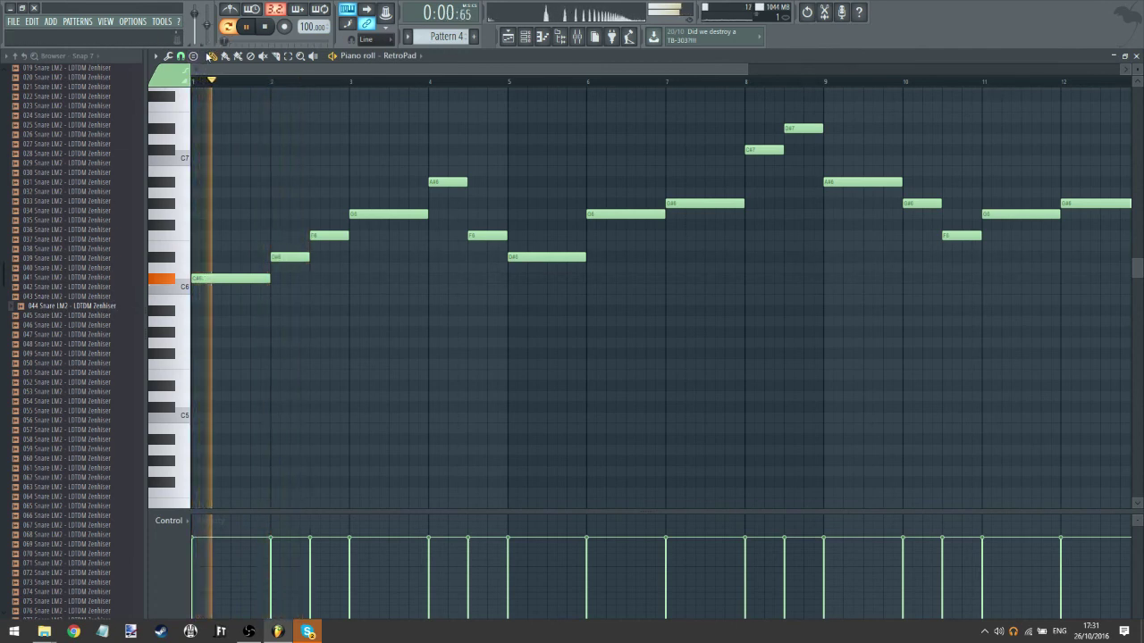
right_click(290, 256)
drag(346, 237, 307, 237)
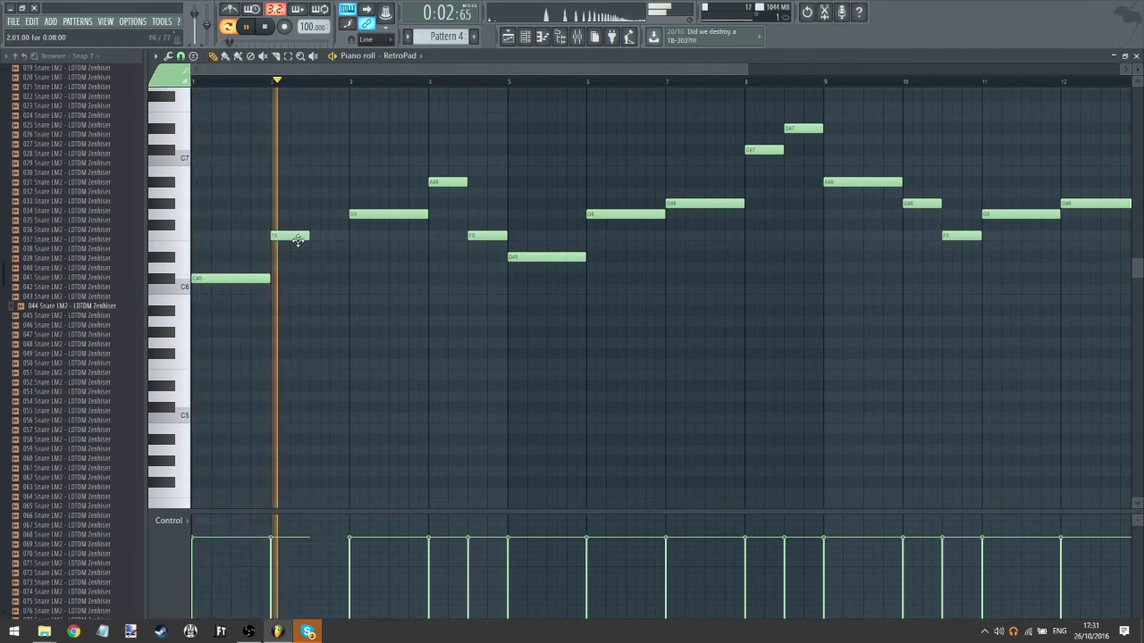
click(262, 81)
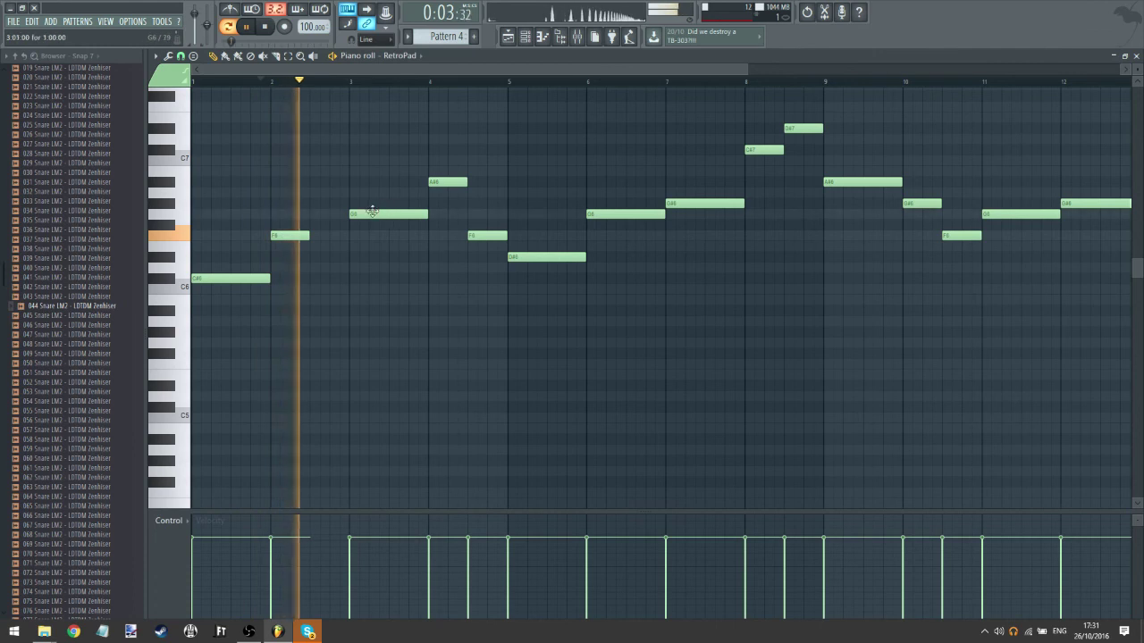
- Raise the bar 3 note to G#6, shift the F6 and opening C#6 notes half a bar later, and replay
mouse_move(373, 211)
mouse_down()
mouse_move(337, 199)
mouse_move(360, 203)
mouse_up()
drag(299, 235, 340, 236)
drag(285, 278, 307, 278)
click(217, 83)
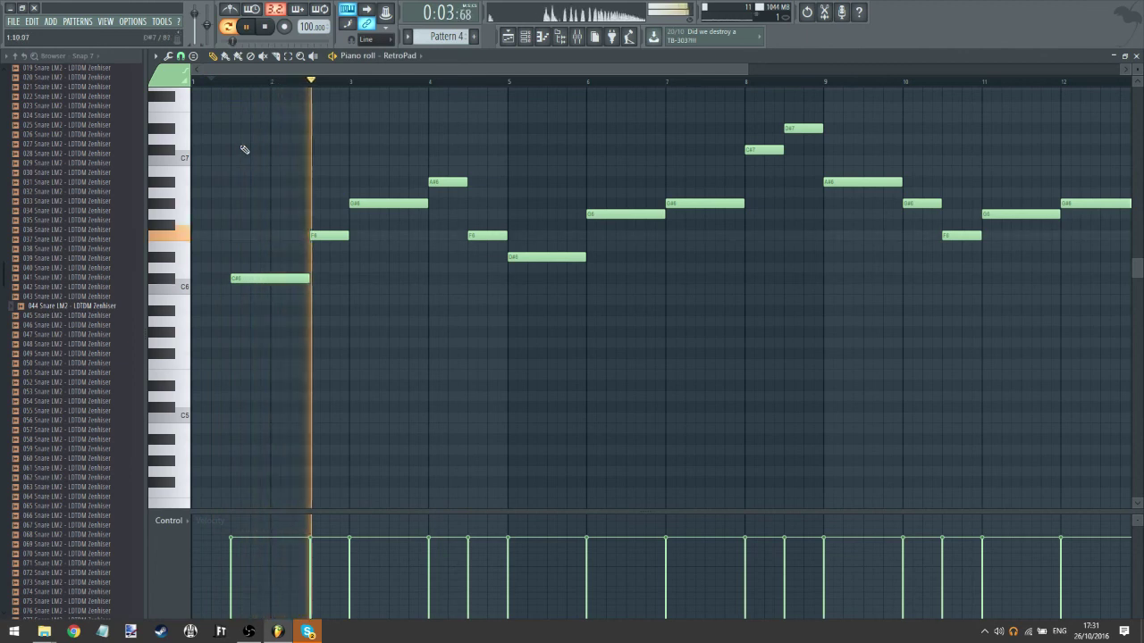
- Replace the opening C#6 note with a half-bar C#6 at the start of bar 2
right_click(271, 281)
click(276, 280)
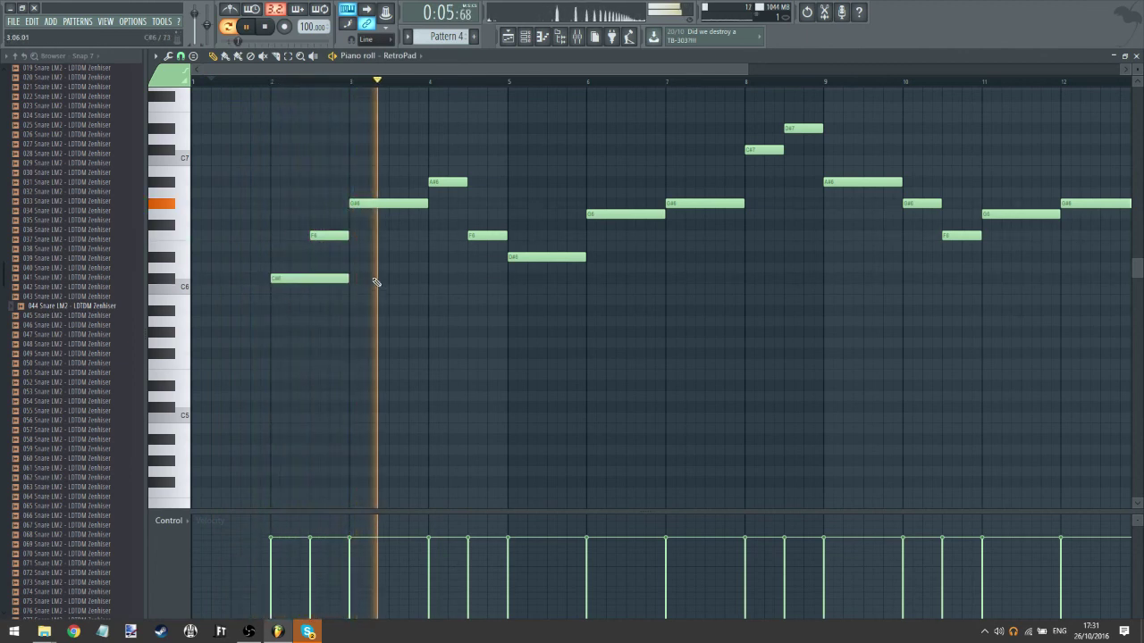
drag(350, 277, 307, 278)
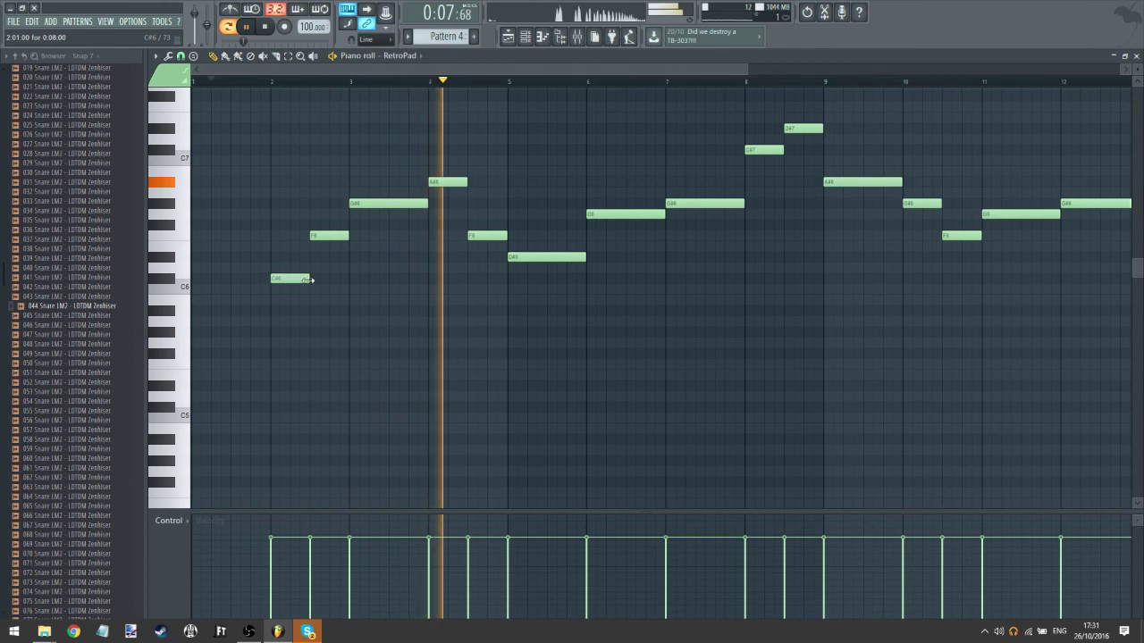
- Place Pattern 4 on Track 13 at bar 17 and add a one-bar A#5 note at the pattern's start
click(508, 37)
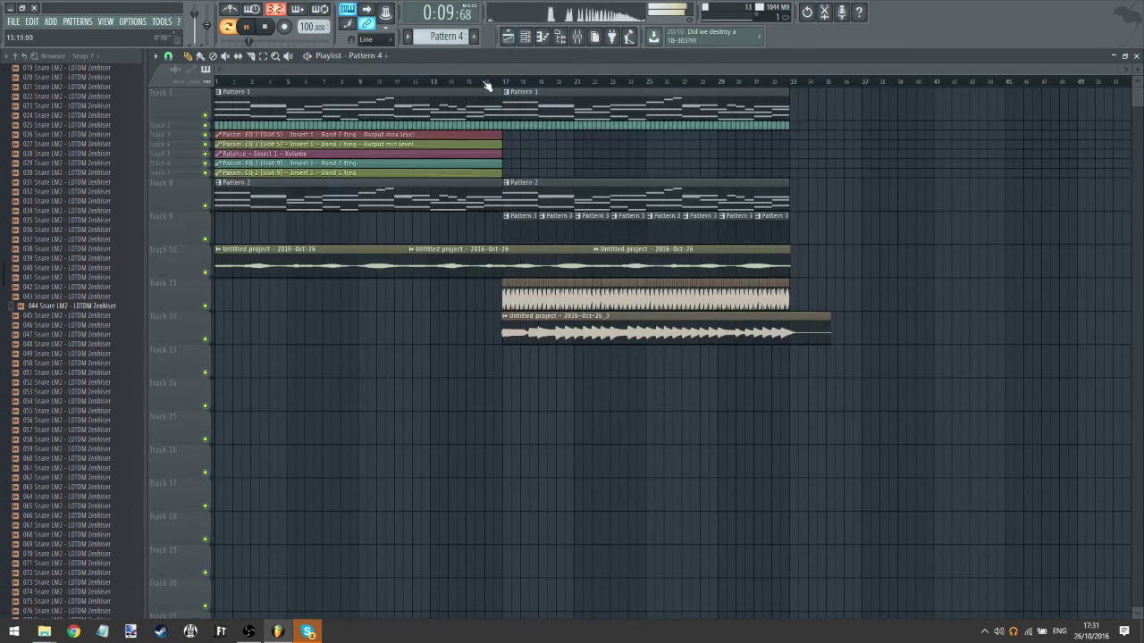
click(509, 366)
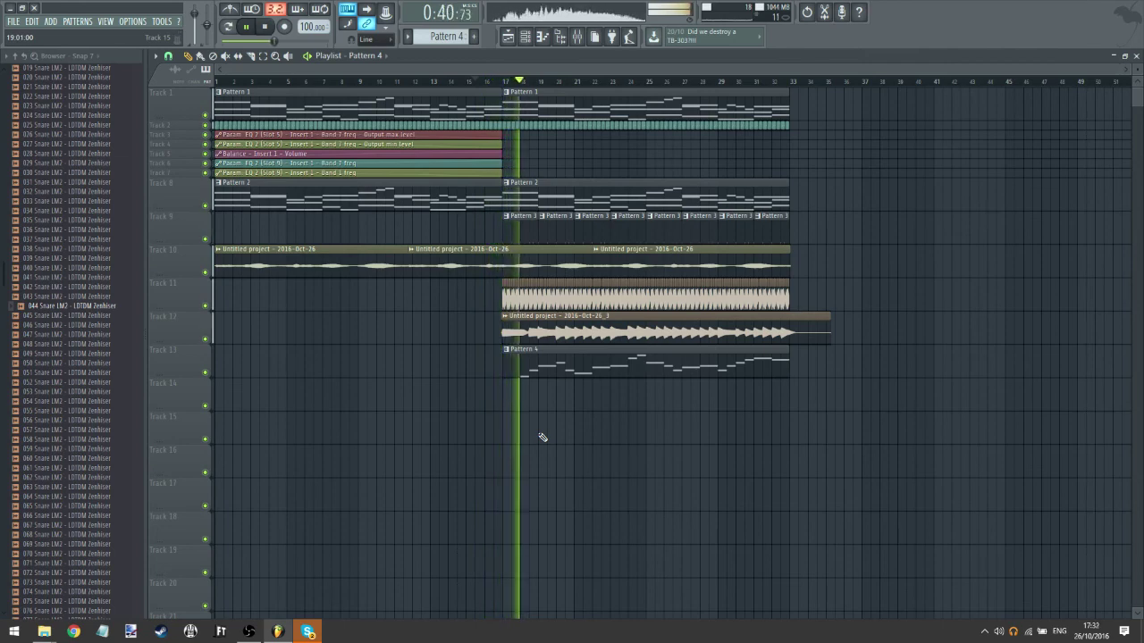
double_click(519, 371)
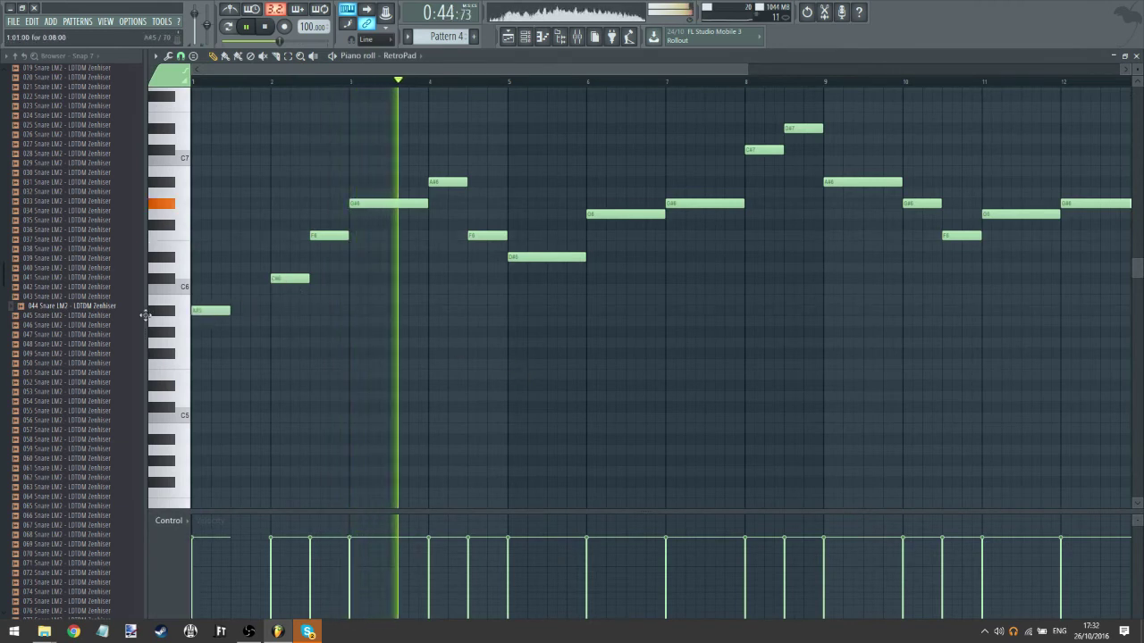
drag(229, 311, 272, 314)
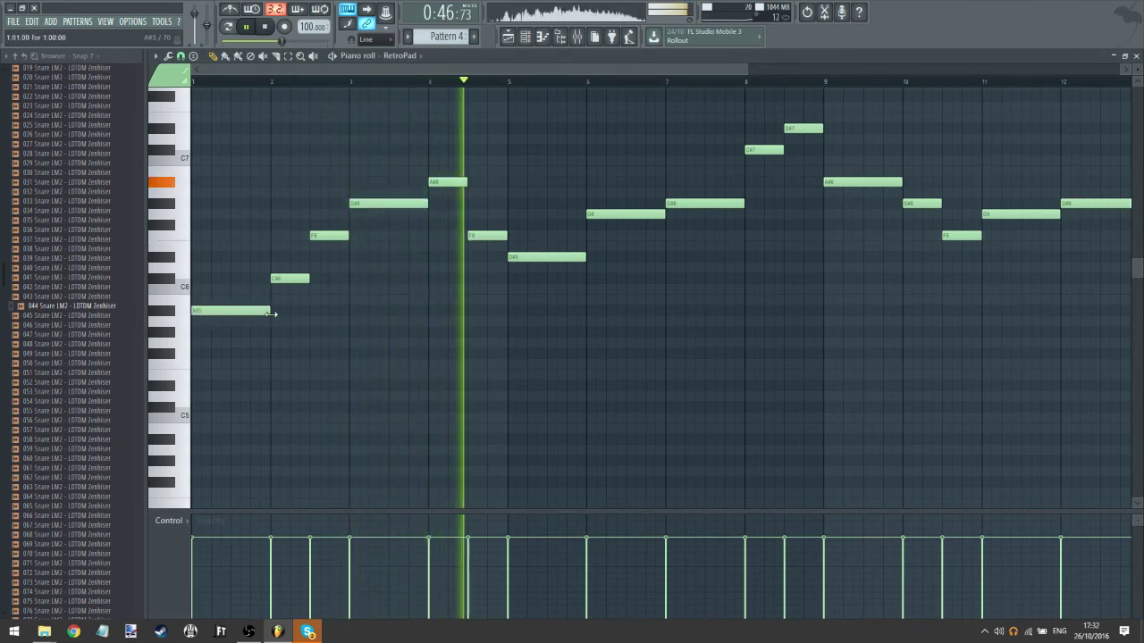
click(195, 80)
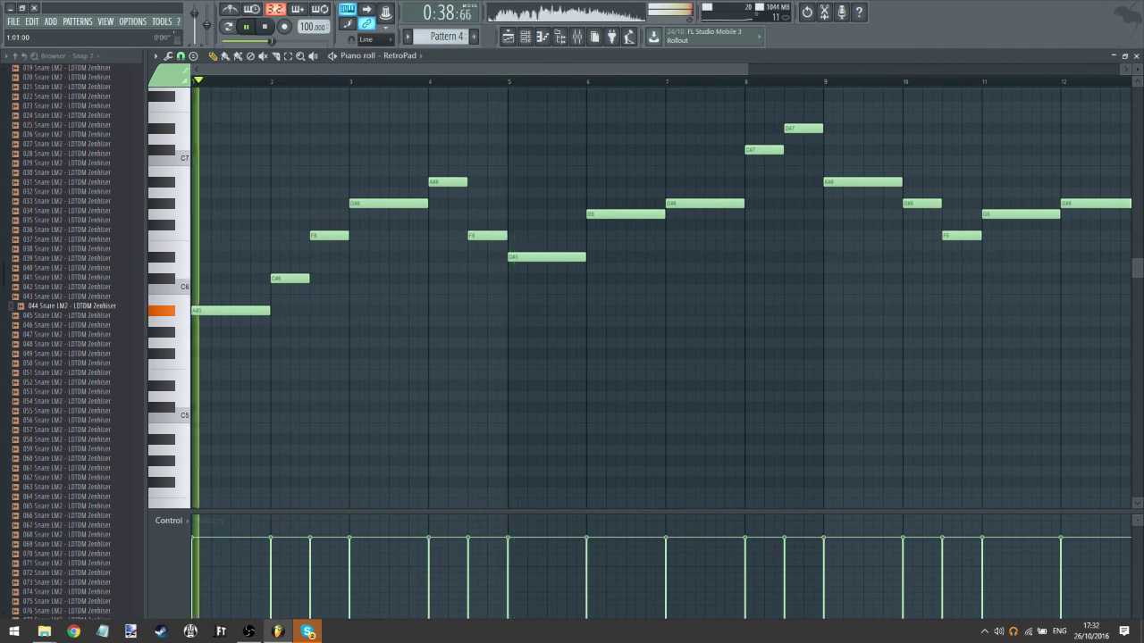
- Move the Track 12 recording to bar 1 and lower its mixer level to 43%
click(509, 35)
drag(565, 336, 98, 336)
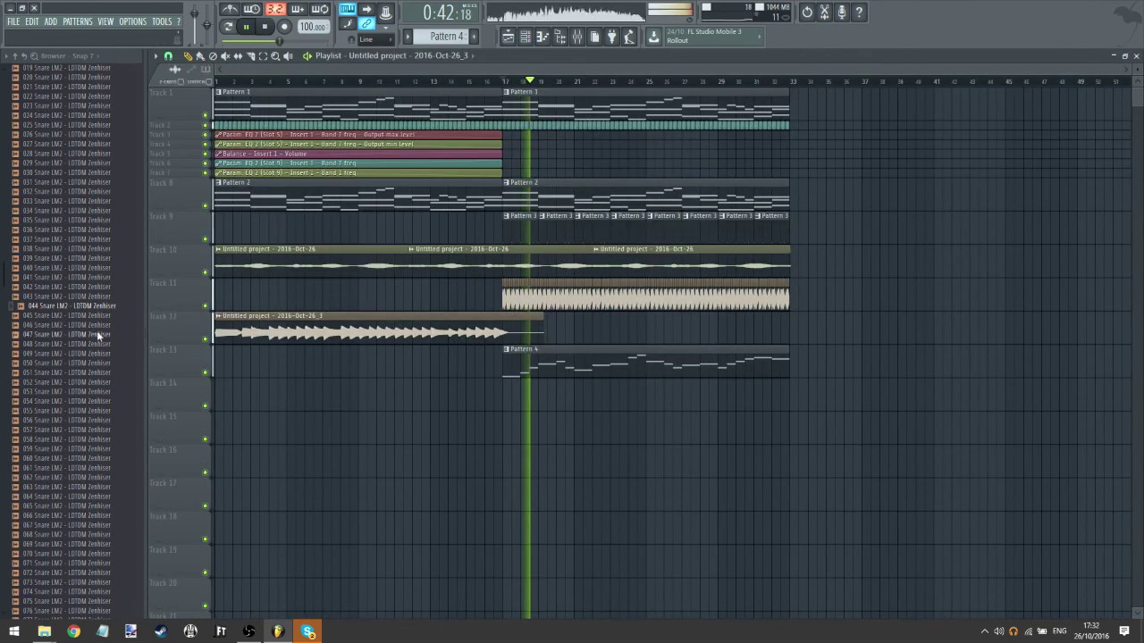
click(585, 36)
drag(381, 314, 380, 324)
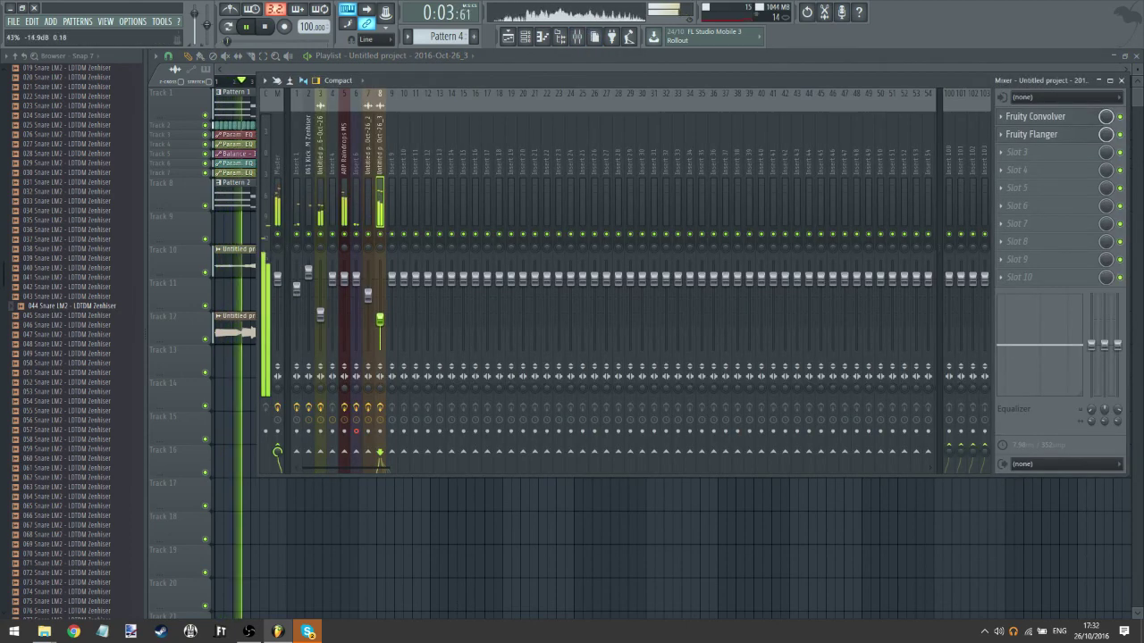
click(509, 71)
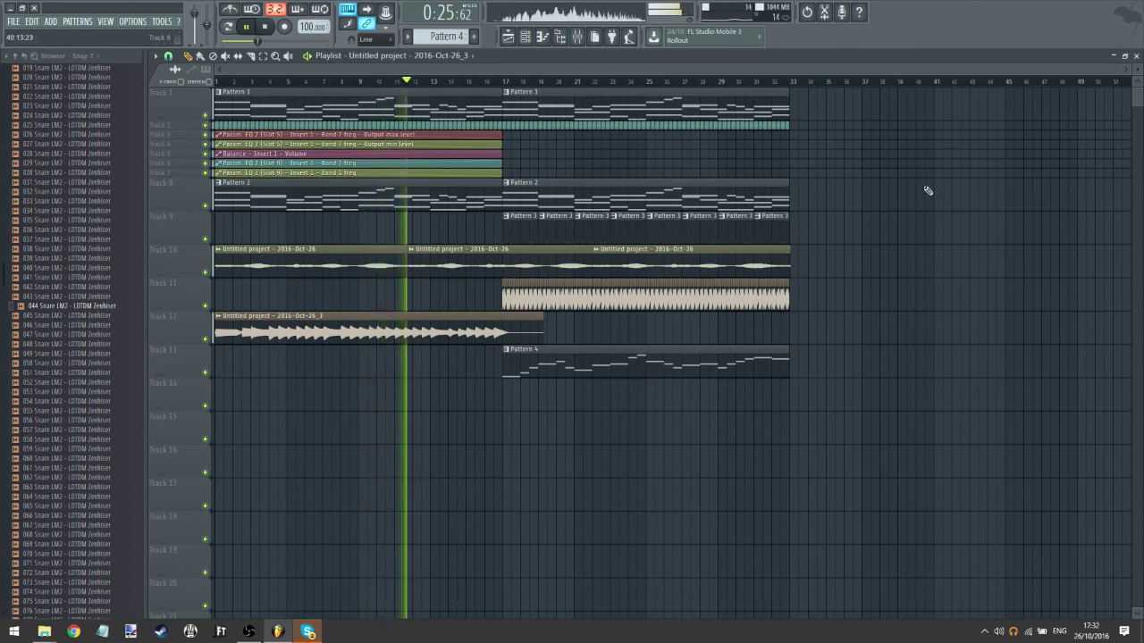
- Lower the mixer level of the Track 10 recording and open its Maximus and Fruity Convolver effects
click(577, 36)
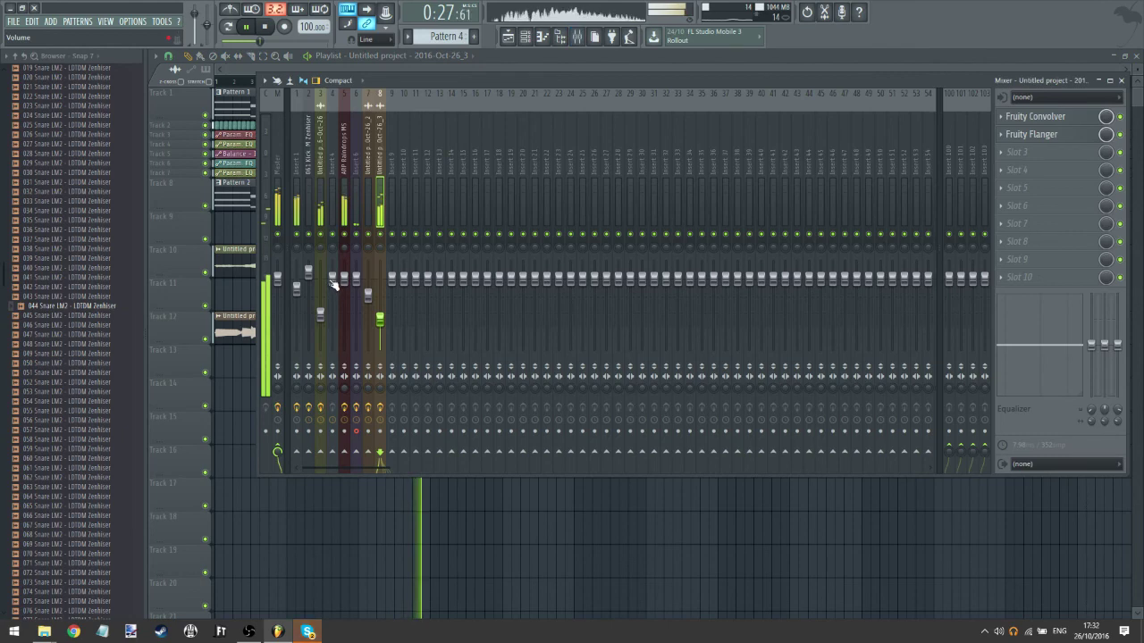
drag(323, 315, 325, 327)
click(1058, 118)
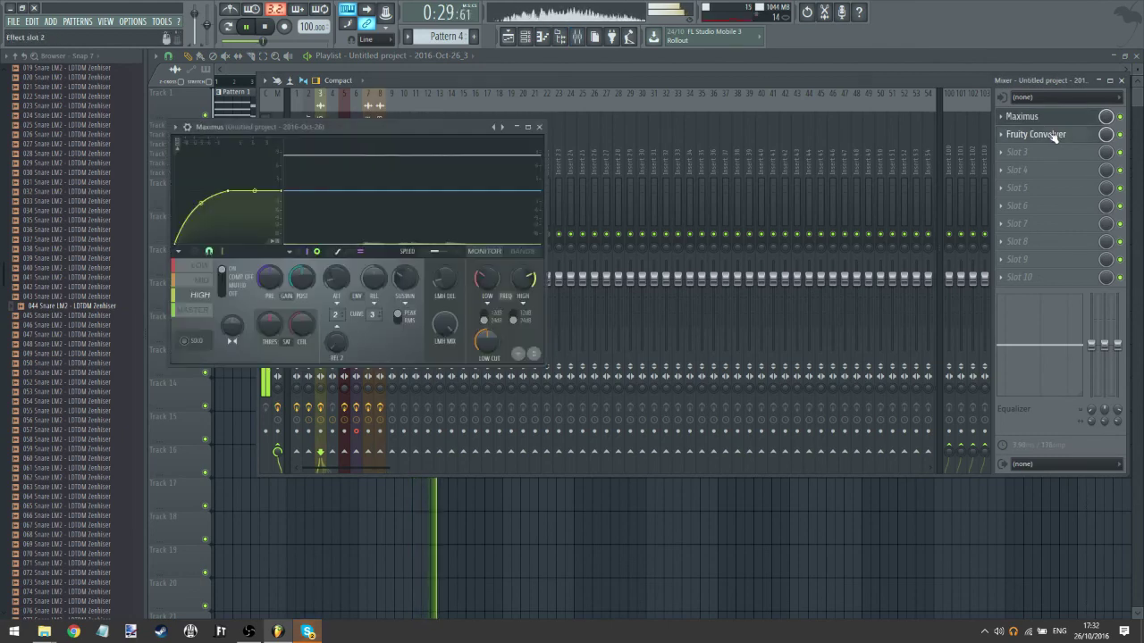
click(1055, 135)
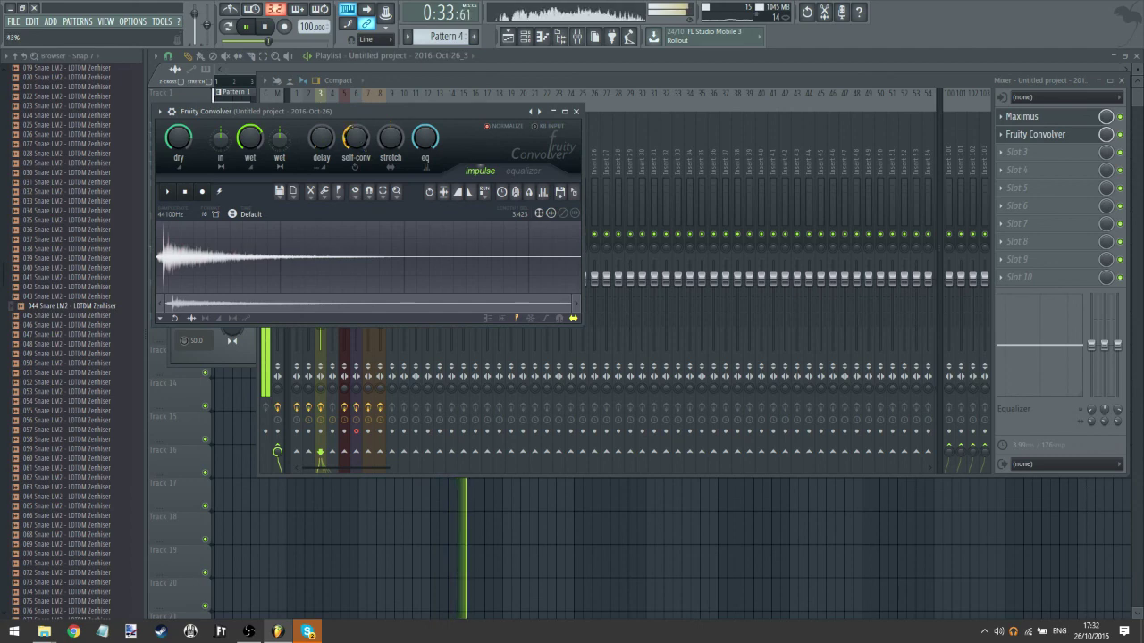
click(509, 66)
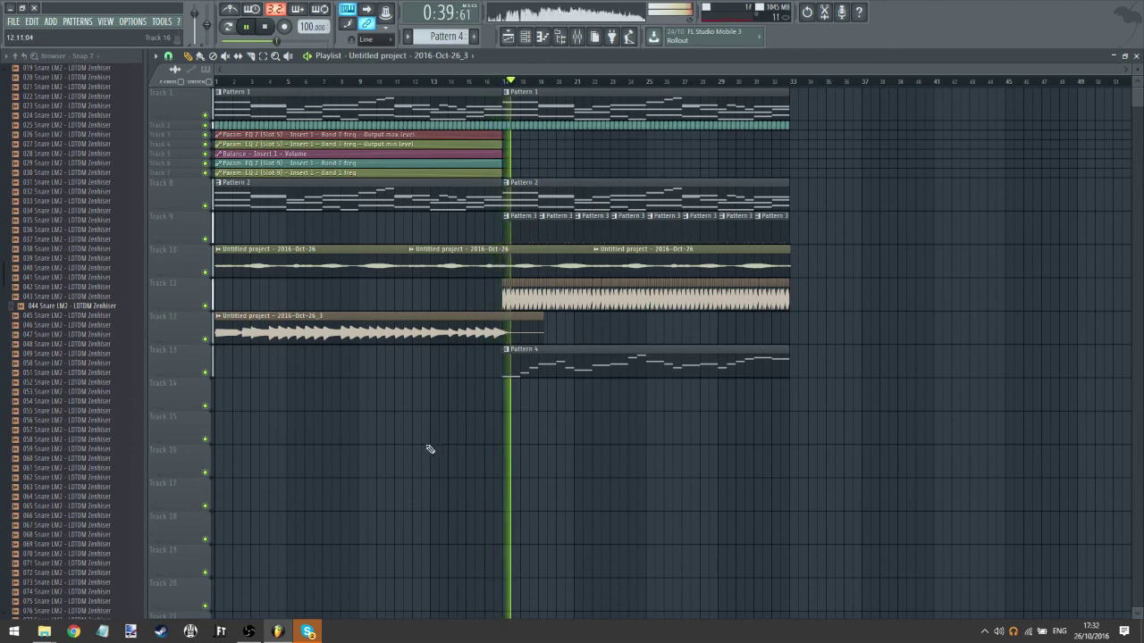
- Route the RetroPad channel to mixer insert 9 and load Fruity Chorus in its first effect slot
click(579, 37)
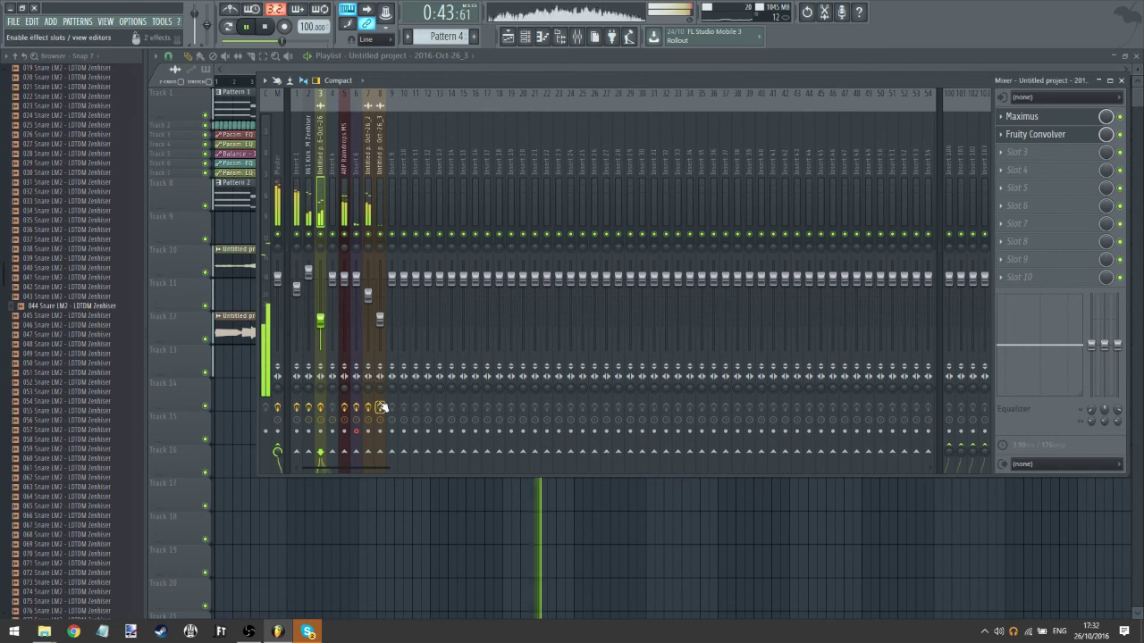
click(525, 36)
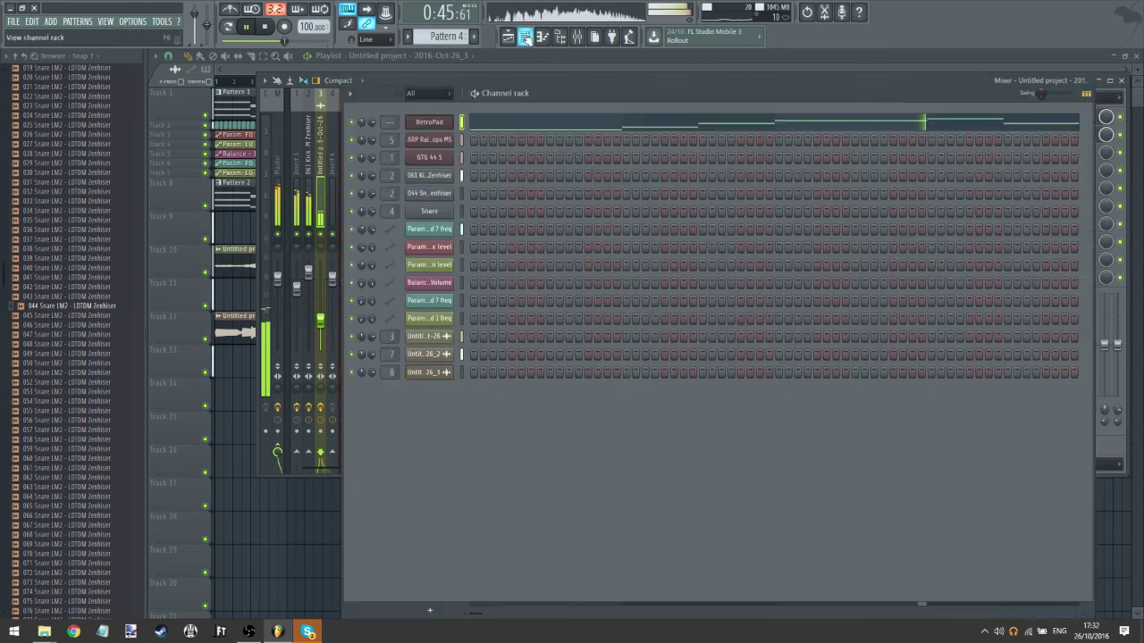
click(435, 123)
click(560, 205)
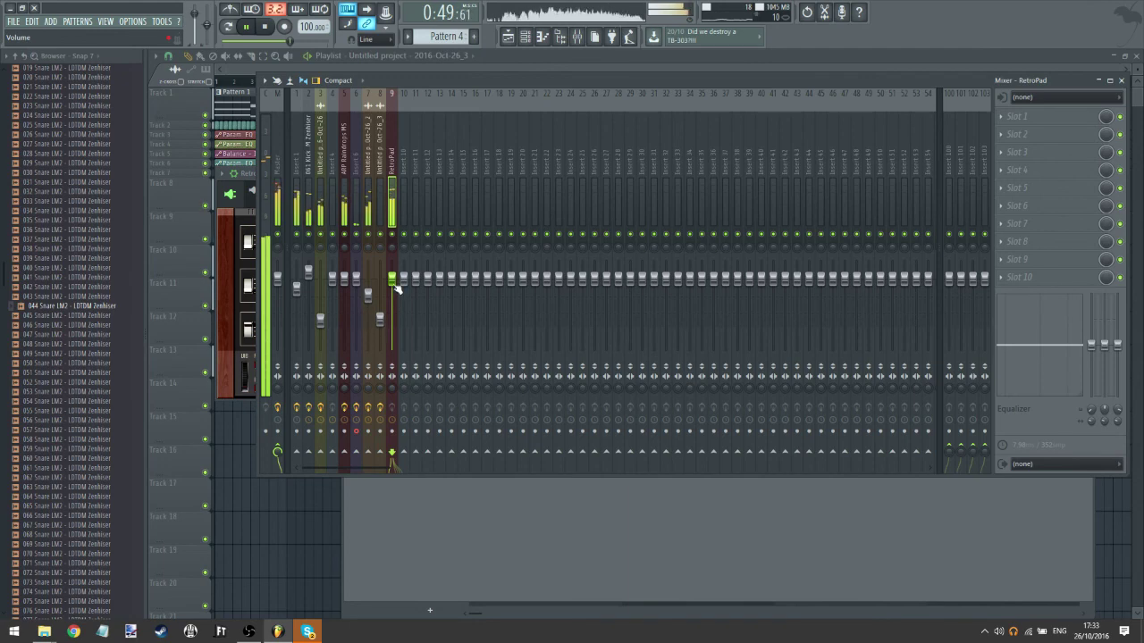
click(1015, 120)
click(1098, 57)
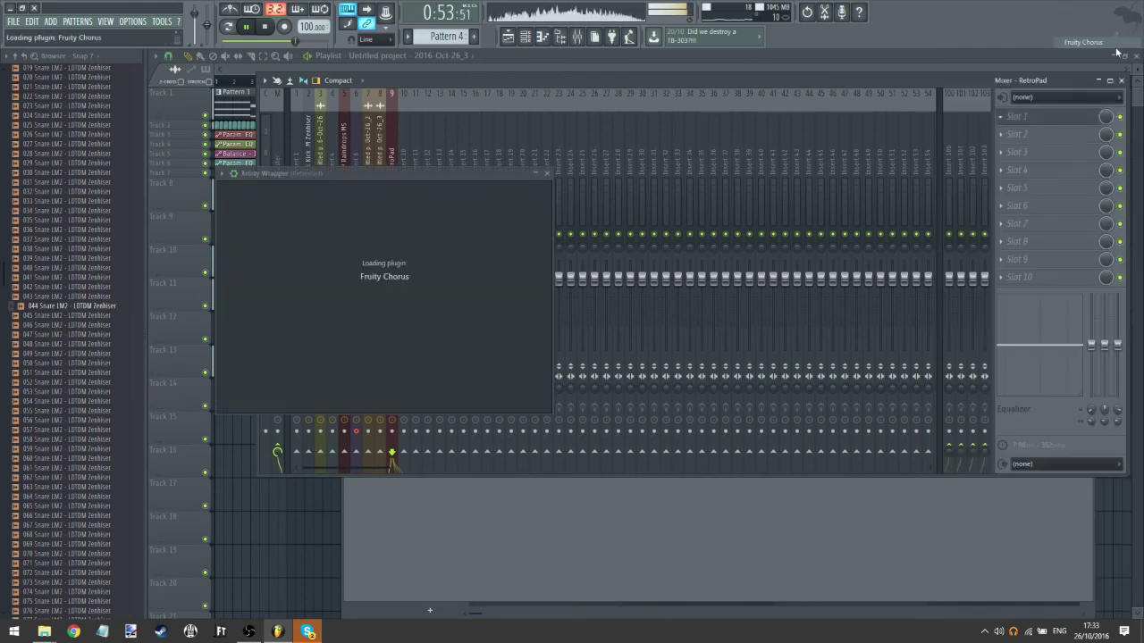
click(319, 55)
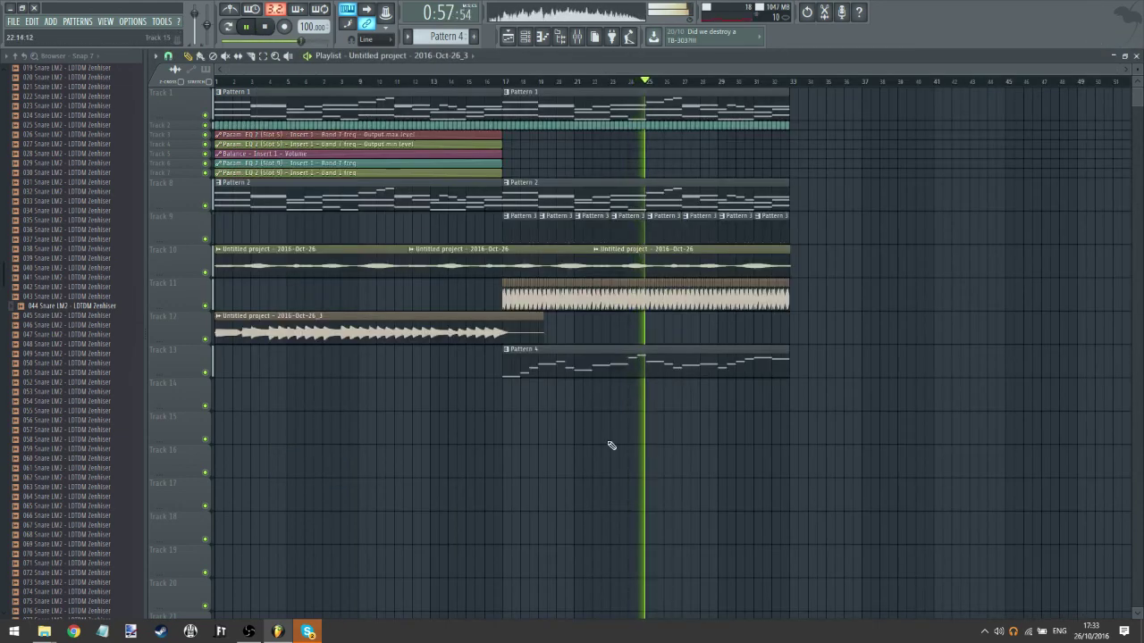
- Pause playback and start saving the project under a new file name beginning with "A dumb"
drag(599, 487, 463, 547)
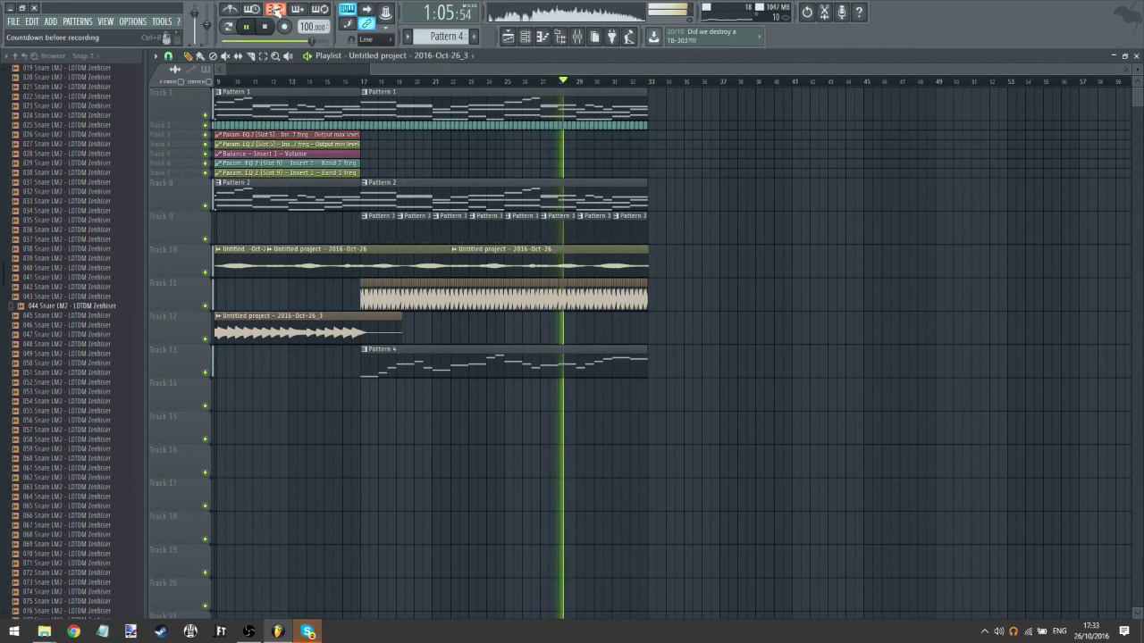
click(253, 27)
click(12, 21)
click(31, 89)
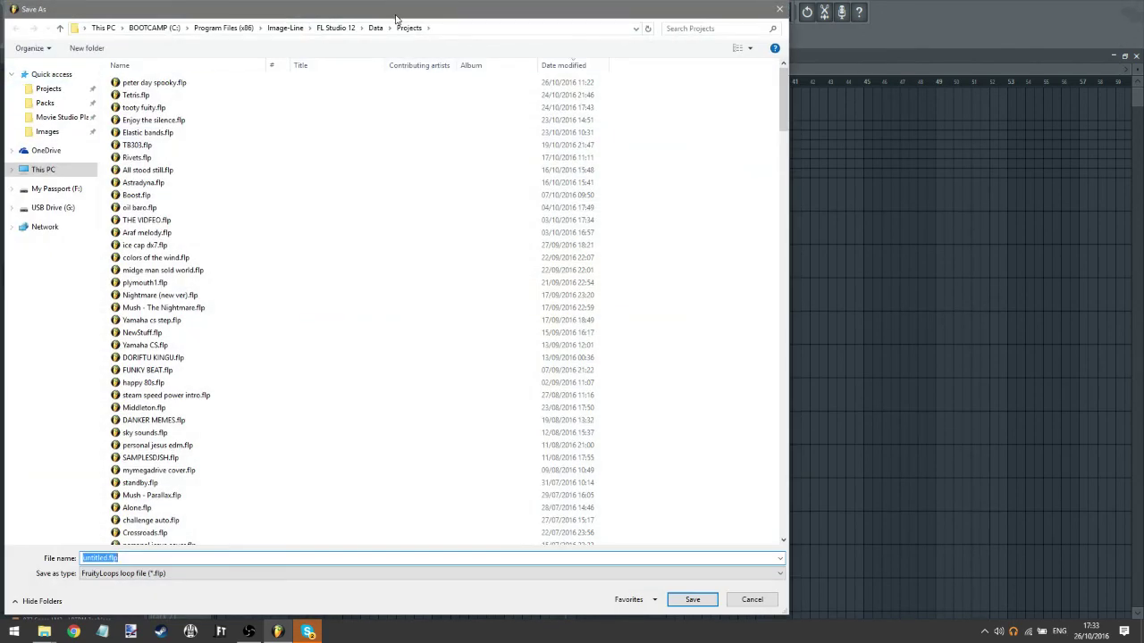
drag(396, 18, 578, 18)
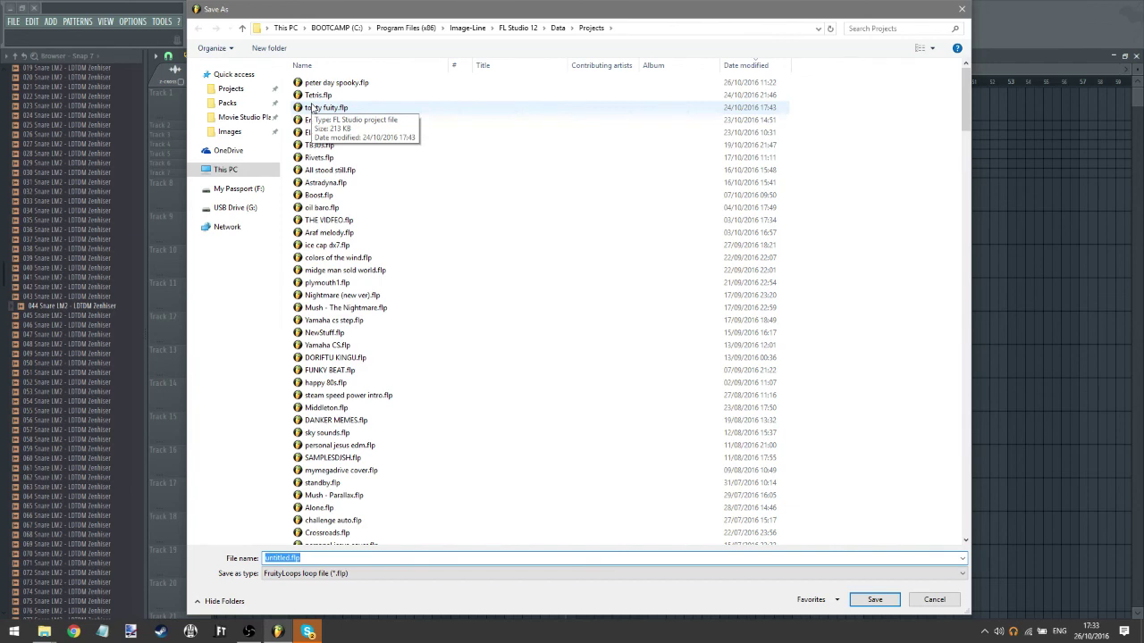
text(A dumb)
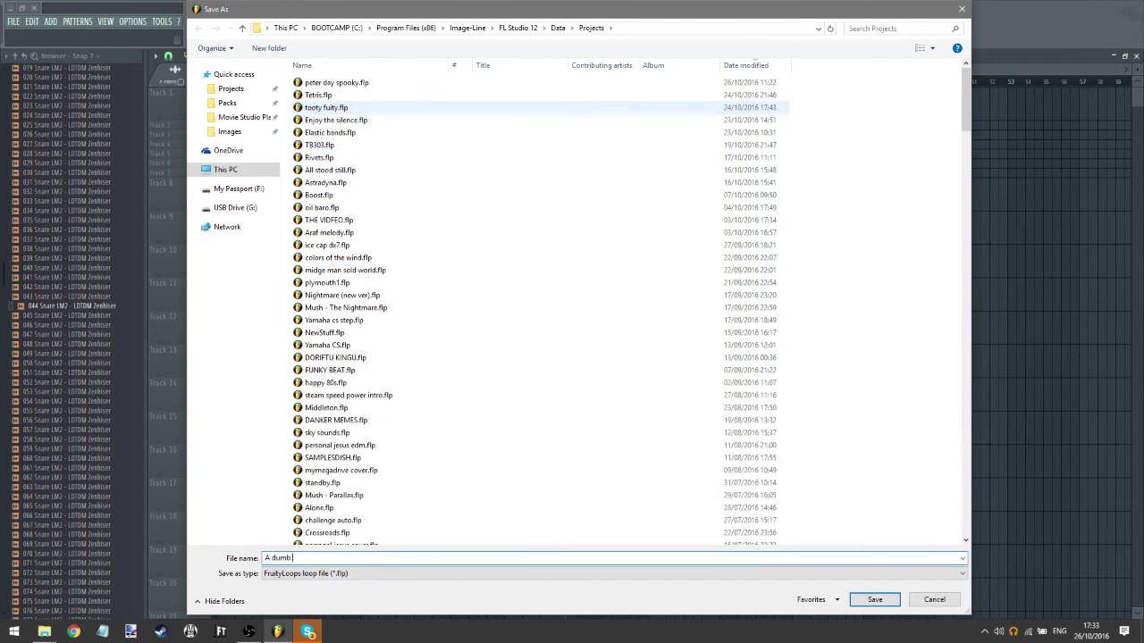